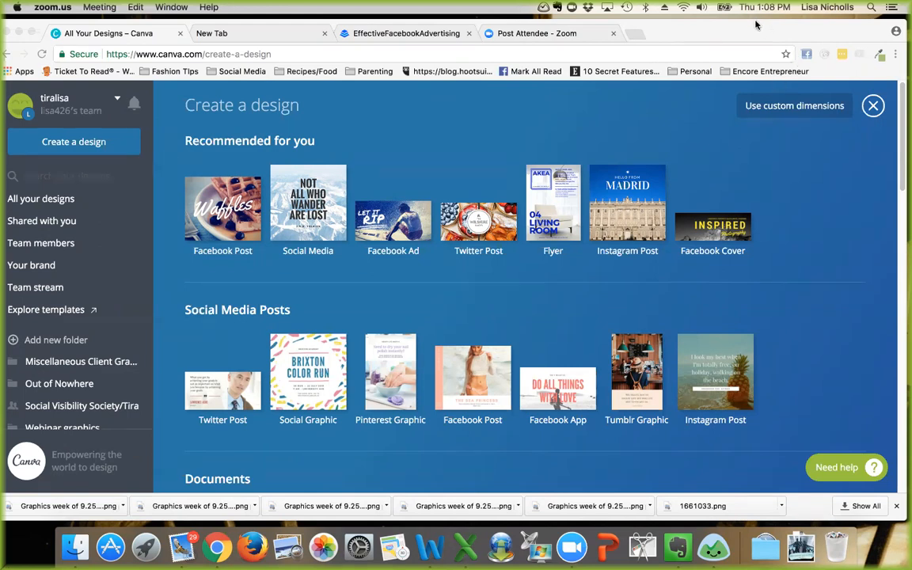
Step: Close the full list of design types and reposition the browser window on the desktop
{"action": "left_click", "coordinate": [658, 35]}
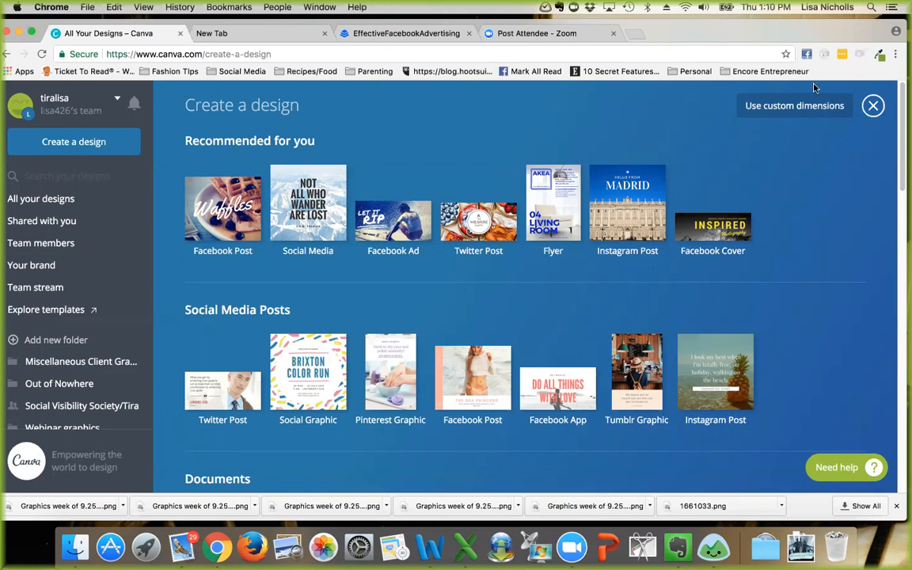
{"action": "left_click_drag", "start_coordinate": [711, 33], "coordinate": [567, 45]}
{"action": "left_click", "coordinate": [744, 116]}
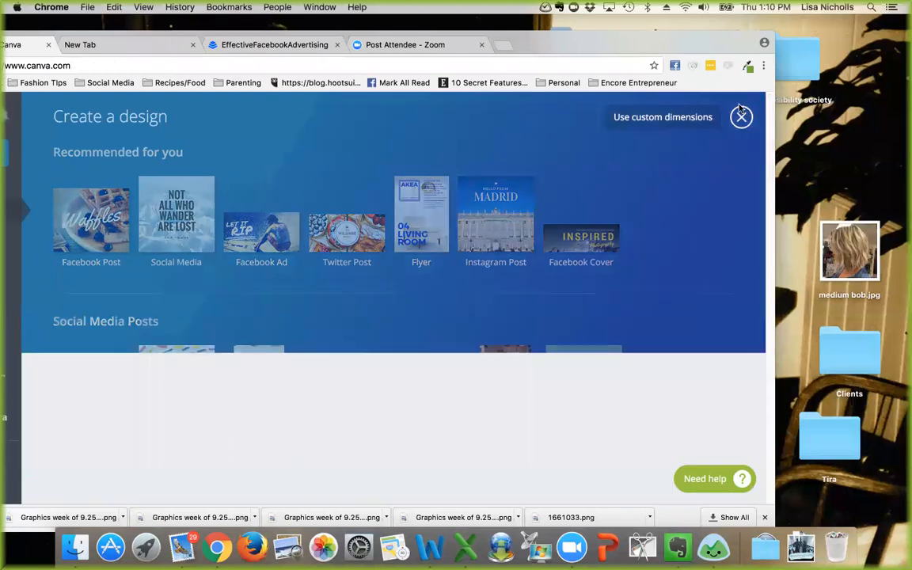
{"action": "left_click_drag", "start_coordinate": [662, 45], "coordinate": [809, 30]}
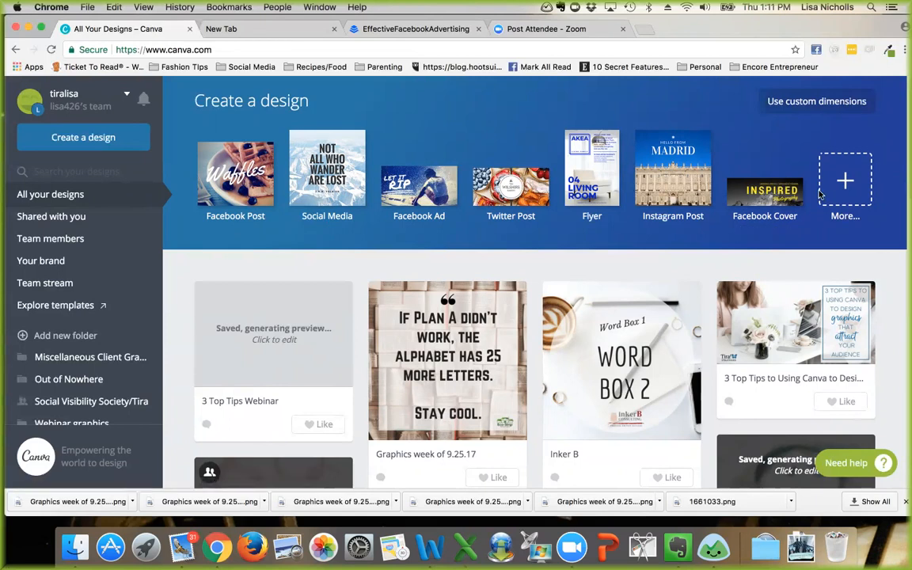
Step: Expand the full list of design types and examine the categories from Social Media Posts through Documents and Marketing Materials to Ads
{"action": "left_click", "coordinate": [844, 186]}
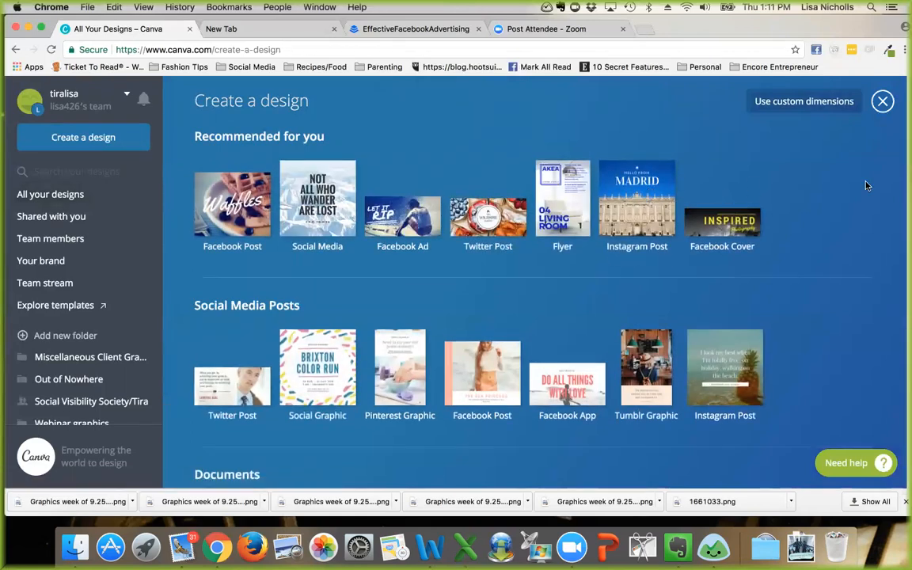
{"action": "scroll", "coordinate": [570, 299], "scroll_direction": "down", "scroll_amount": 3}
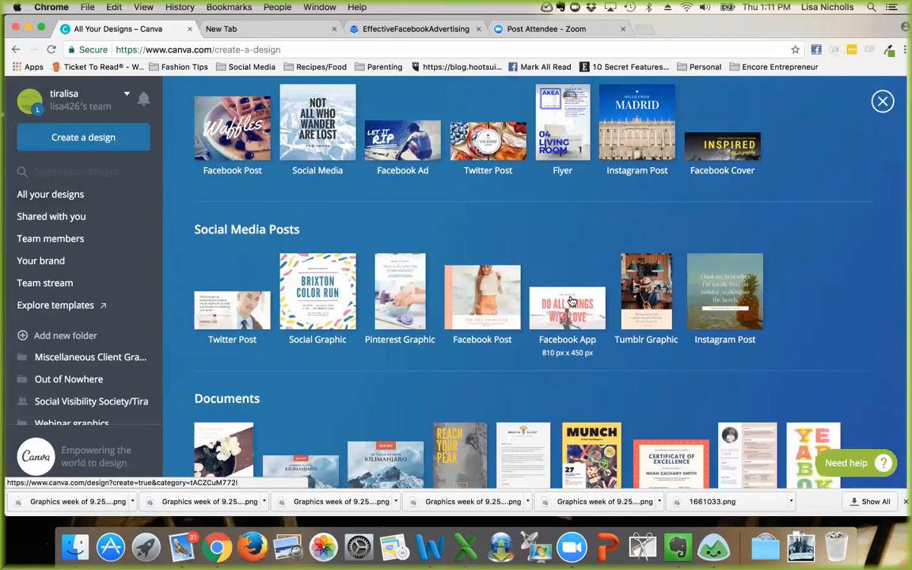
{"action": "scroll", "coordinate": [572, 301], "scroll_direction": "down", "scroll_amount": 2}
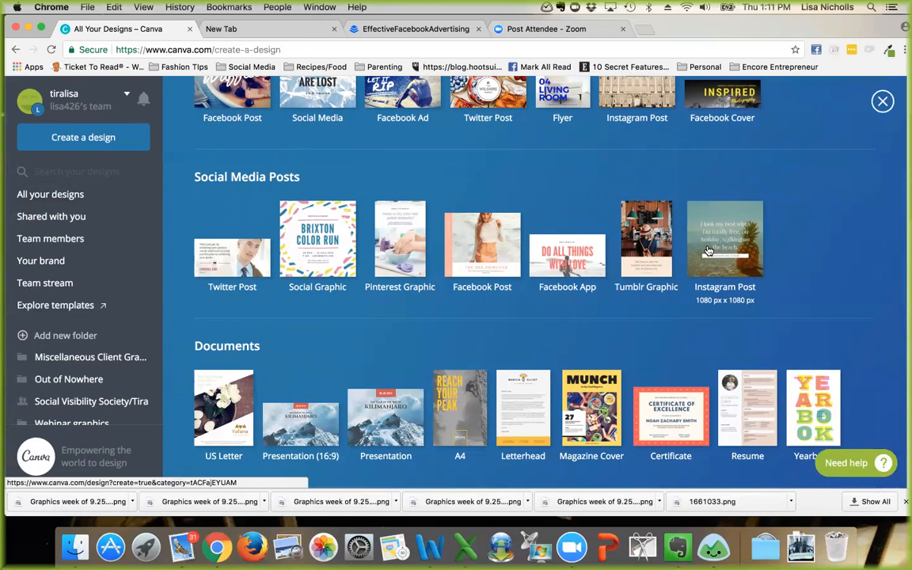
{"action": "scroll", "coordinate": [708, 250], "scroll_direction": "down", "scroll_amount": 3}
{"action": "scroll", "coordinate": [709, 250], "scroll_direction": "down", "scroll_amount": 2}
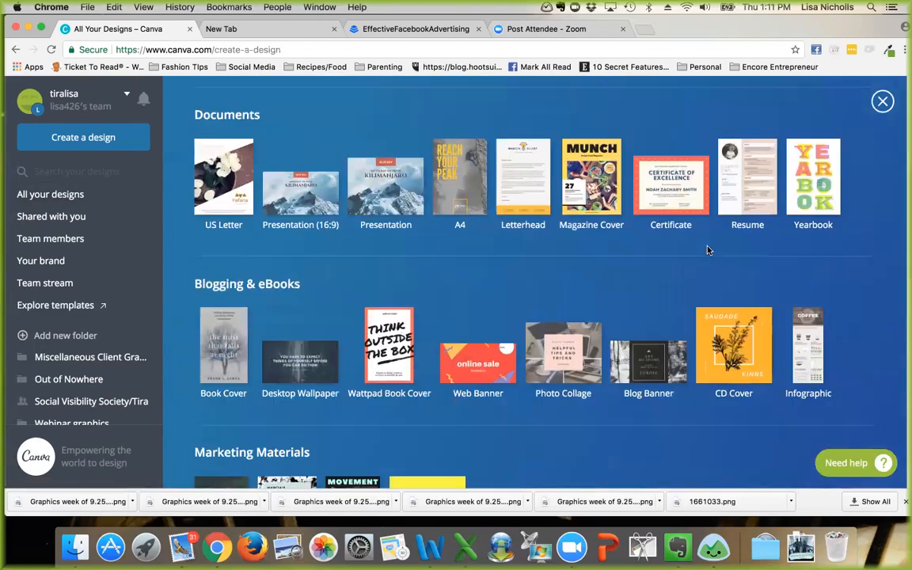
{"action": "scroll", "coordinate": [709, 251], "scroll_direction": "up", "scroll_amount": 1}
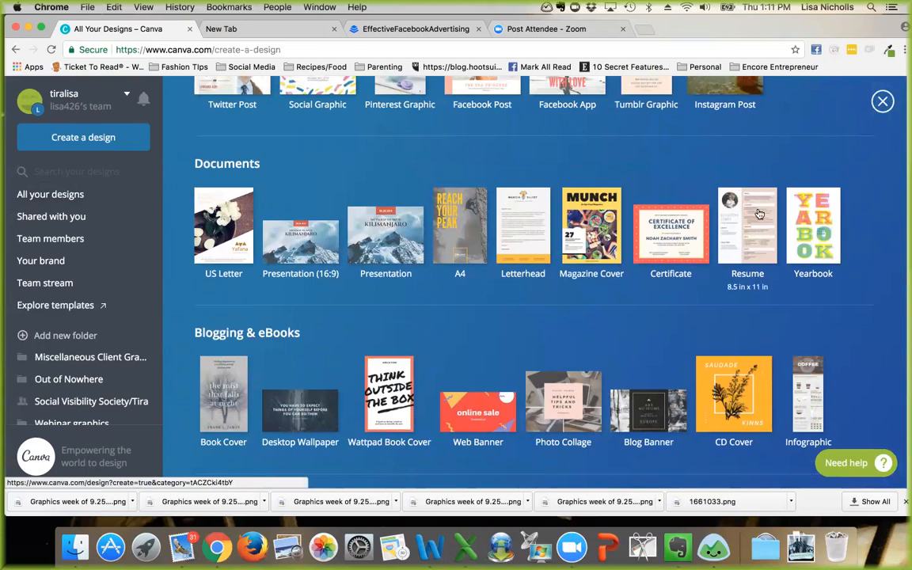
{"action": "scroll", "coordinate": [578, 321], "scroll_direction": "down", "scroll_amount": 3}
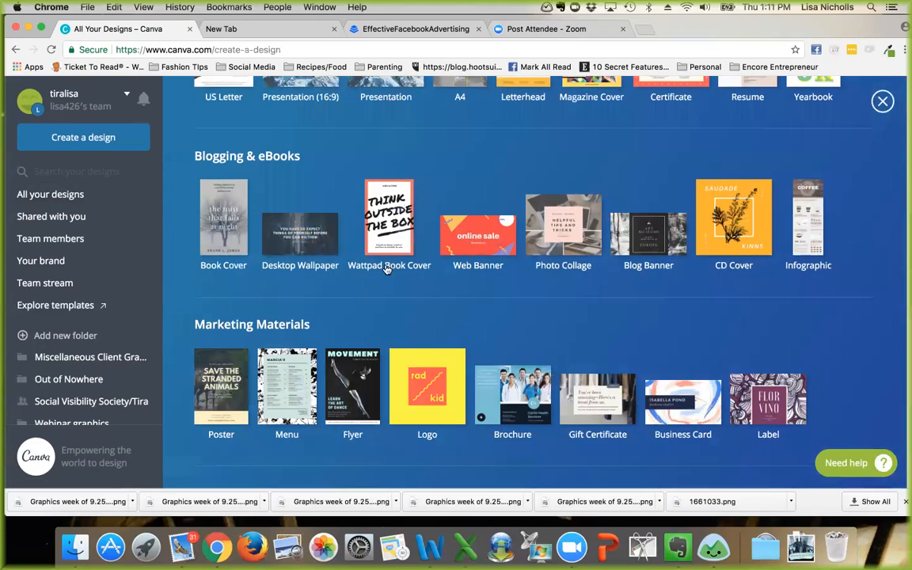
{"action": "scroll", "coordinate": [614, 308], "scroll_direction": "down", "scroll_amount": 2}
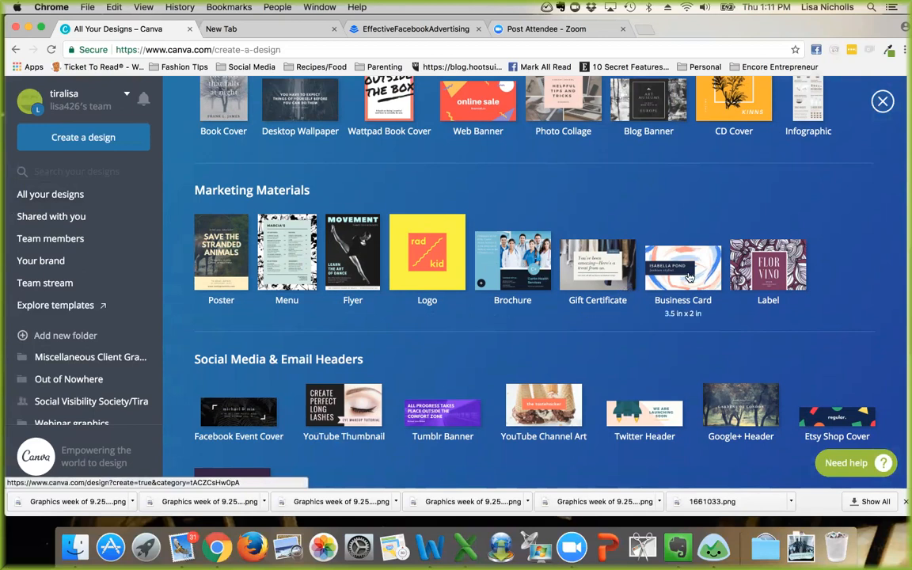
{"action": "scroll", "coordinate": [574, 360], "scroll_direction": "down", "scroll_amount": 5}
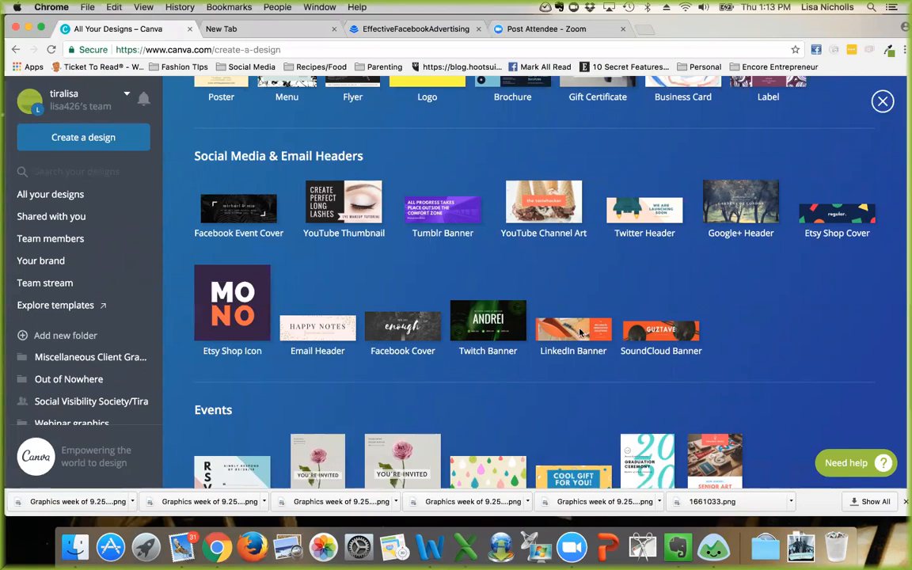
{"action": "scroll", "coordinate": [580, 332], "scroll_direction": "down", "scroll_amount": 5}
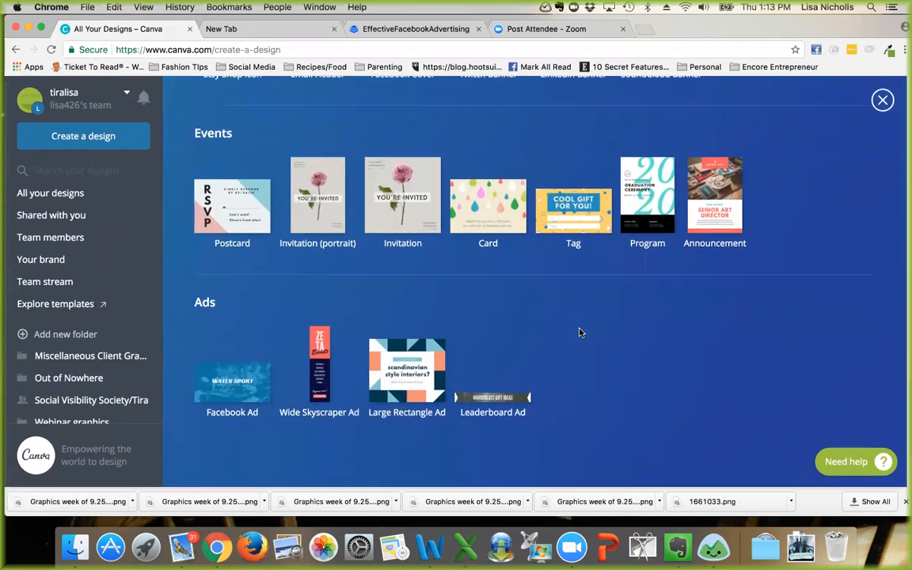
{"action": "left_click", "coordinate": [233, 417]}
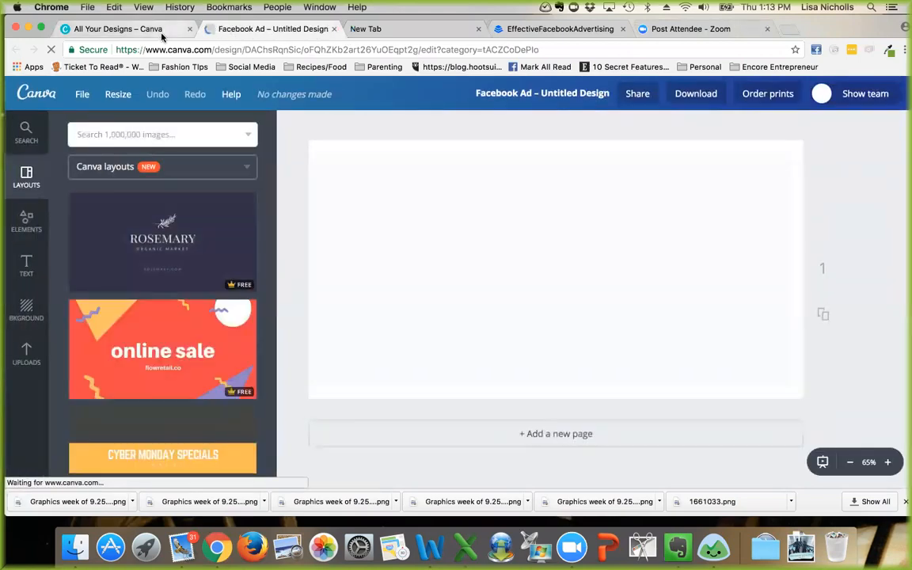
{"action": "left_click", "coordinate": [162, 32]}
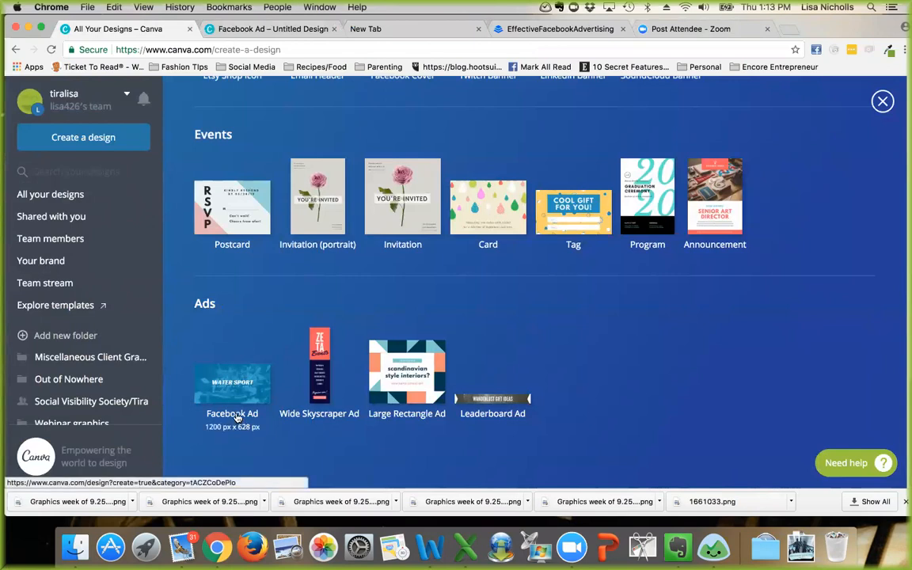
{"action": "left_click", "coordinate": [334, 29]}
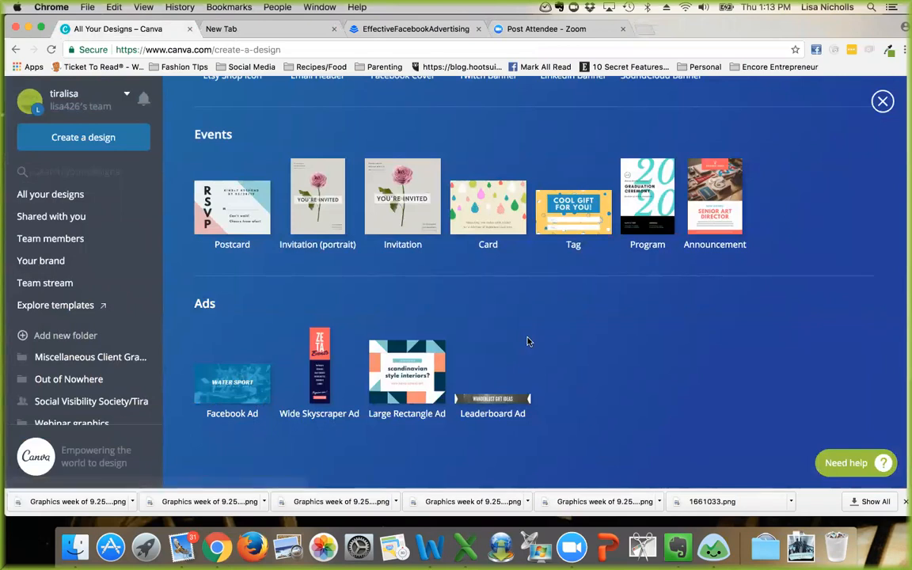
Step: Close the full list of design types and create a blank Social Media design
{"action": "left_click", "coordinate": [882, 100]}
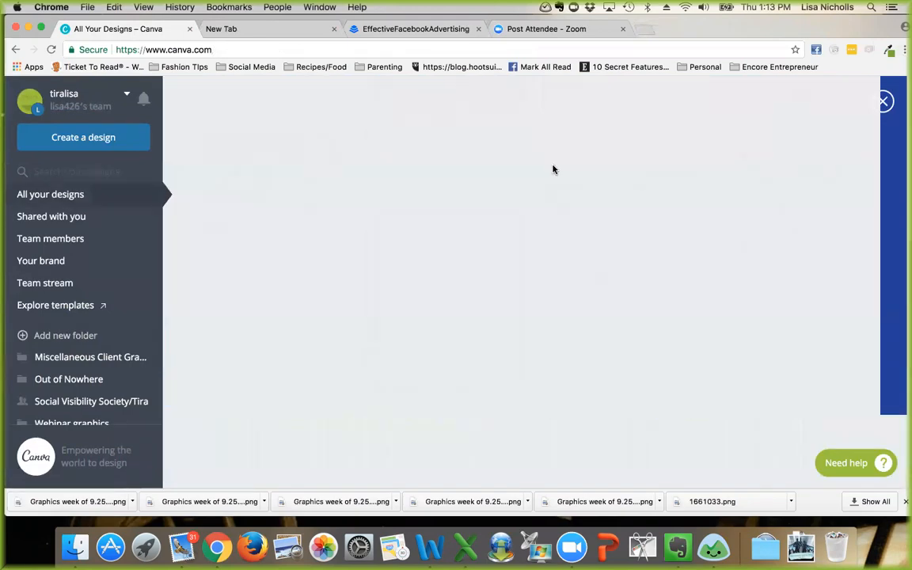
{"action": "scroll", "coordinate": [553, 169], "scroll_direction": "up", "scroll_amount": 10}
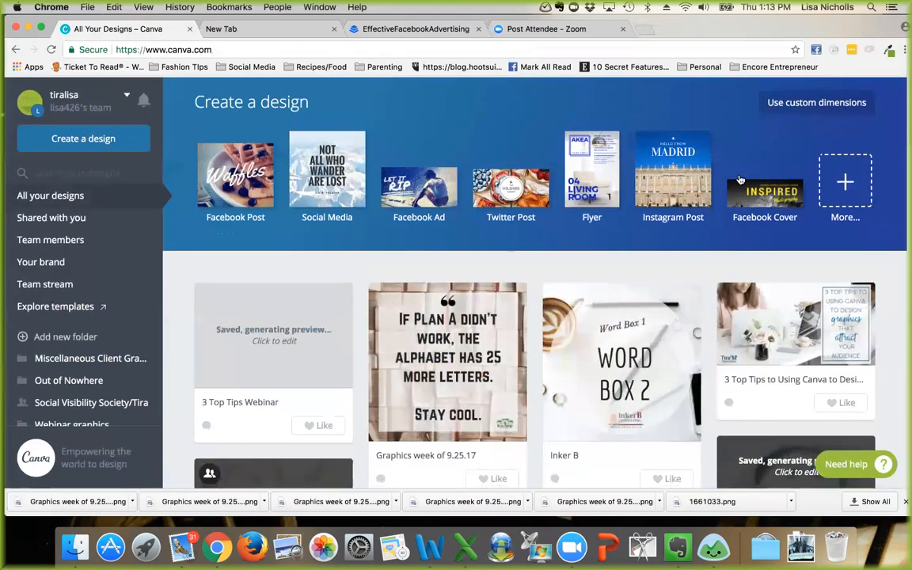
{"action": "scroll", "coordinate": [851, 128], "scroll_direction": "down", "scroll_amount": 1}
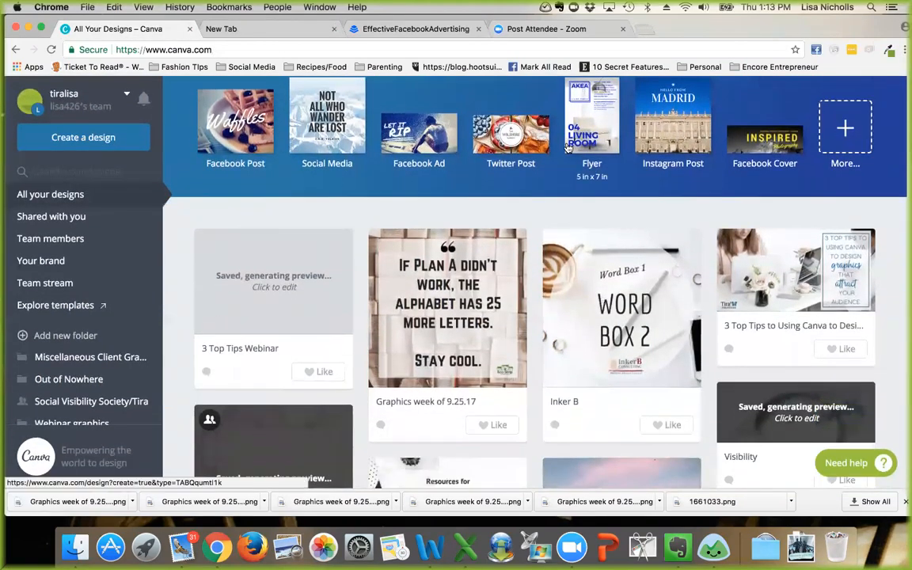
{"action": "left_click", "coordinate": [326, 125]}
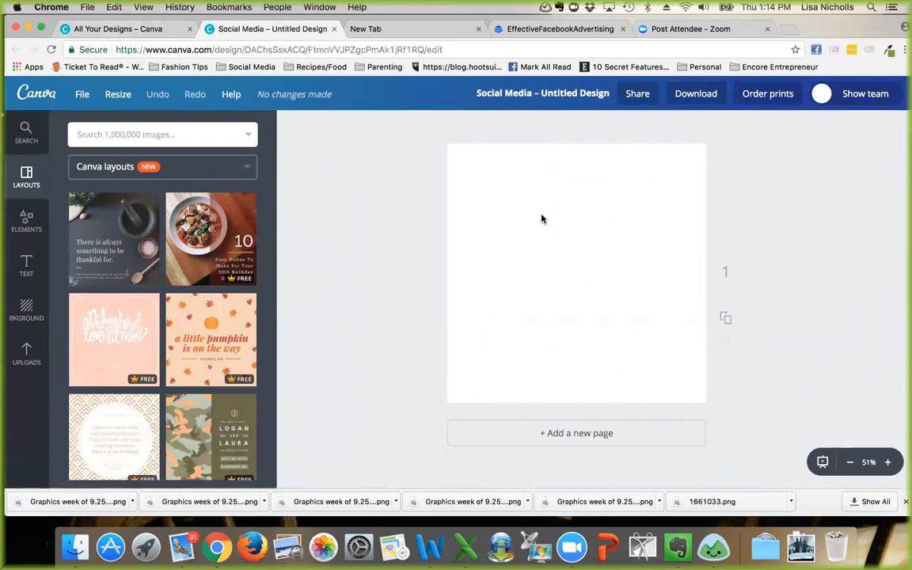
Step: Open the existing 3 Top Tips Webinar design alongside the blank Social Media design, compare the two, and return to the blank one
{"action": "left_click", "coordinate": [127, 28]}
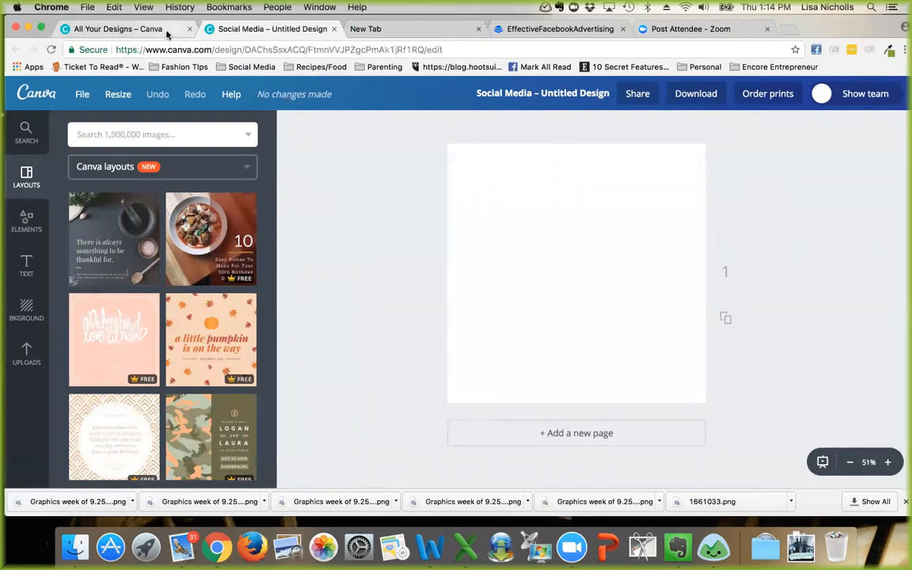
{"action": "left_click", "coordinate": [271, 277]}
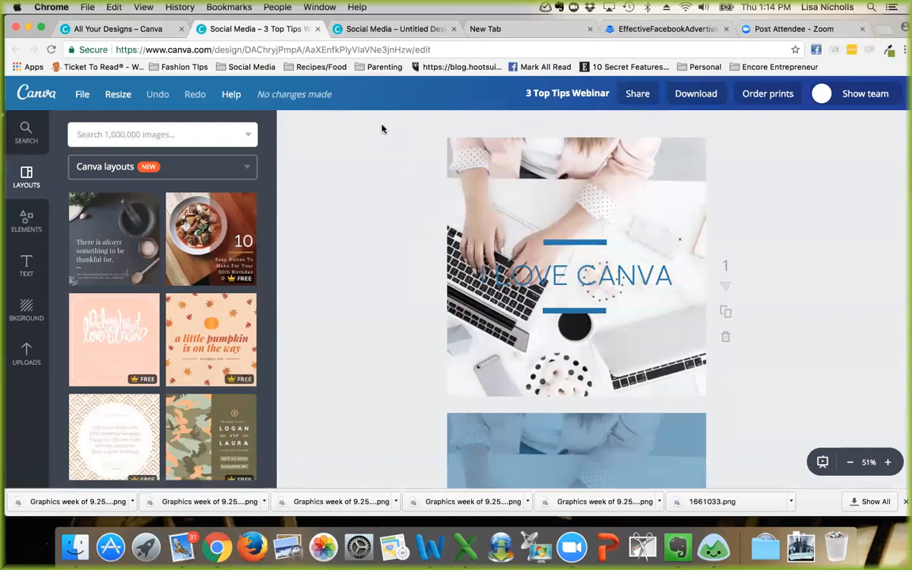
{"action": "left_click", "coordinate": [342, 29]}
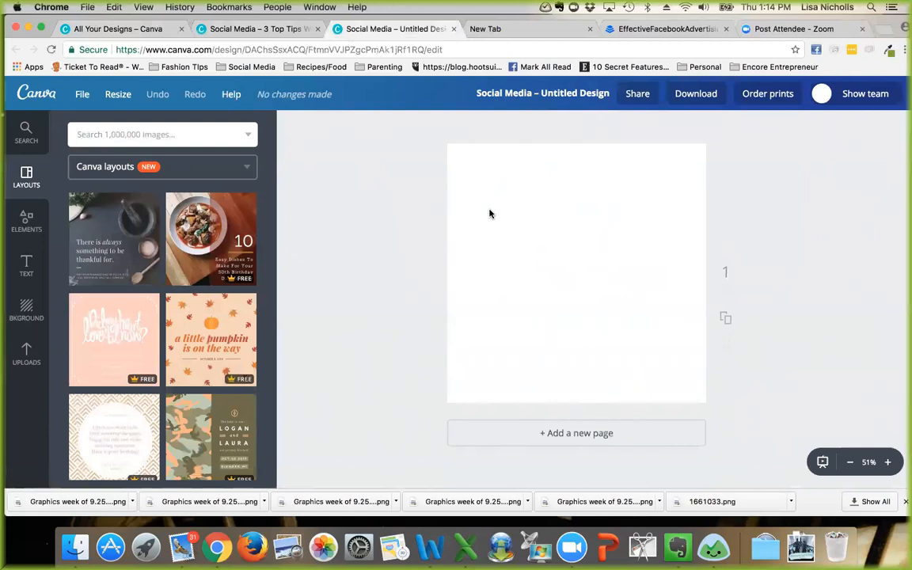
{"action": "left_click", "coordinate": [290, 31]}
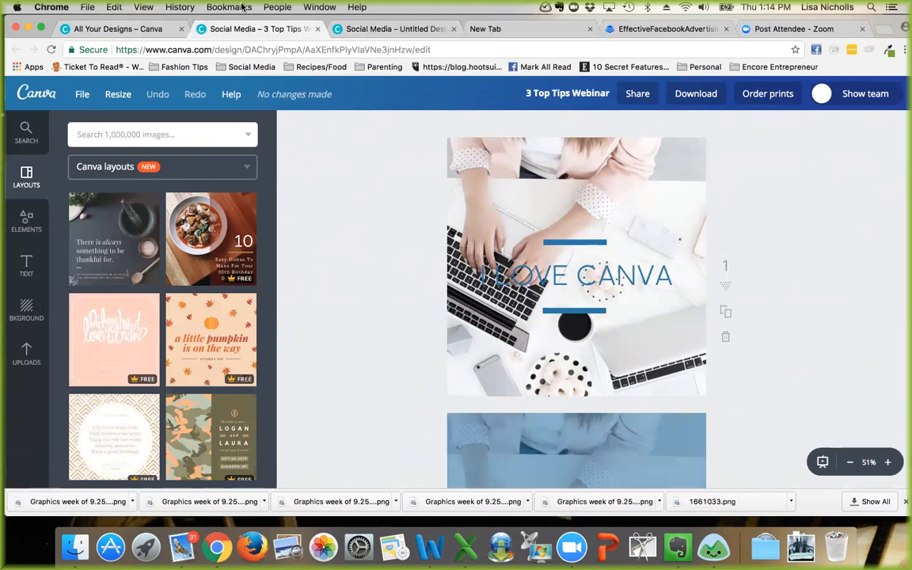
{"action": "left_click", "coordinate": [357, 28]}
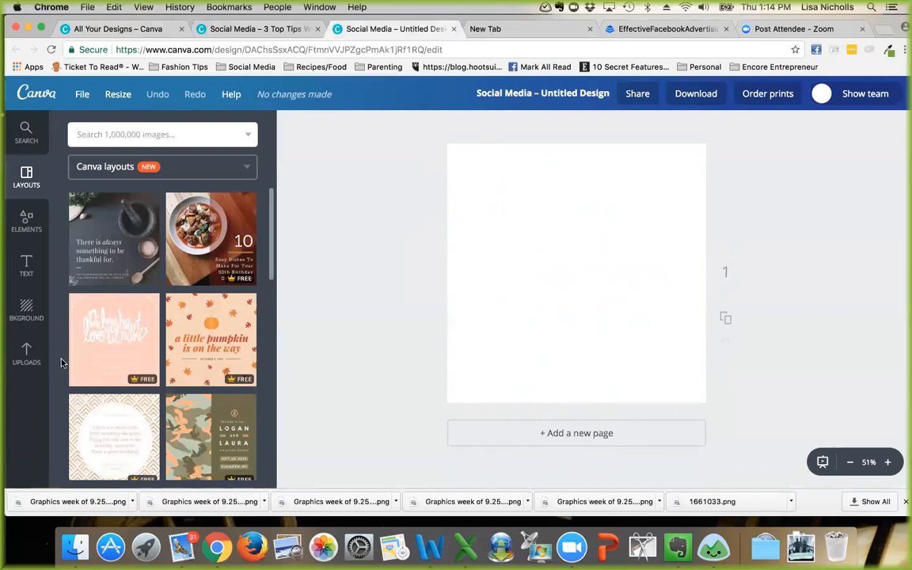
Step: Search the image library for "roses" and look through the free and paid results
{"action": "left_click", "coordinate": [110, 134]}
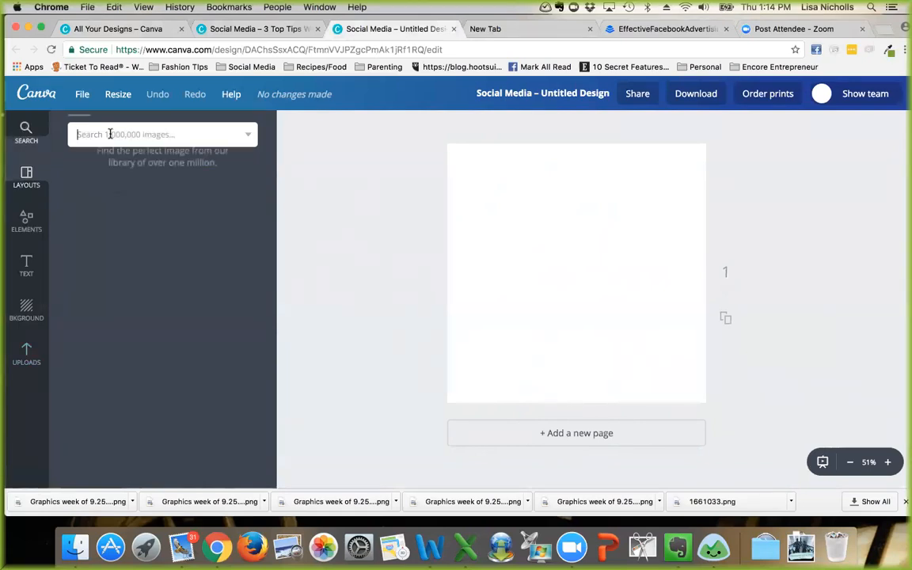
{"action": "type", "text": "roses"}
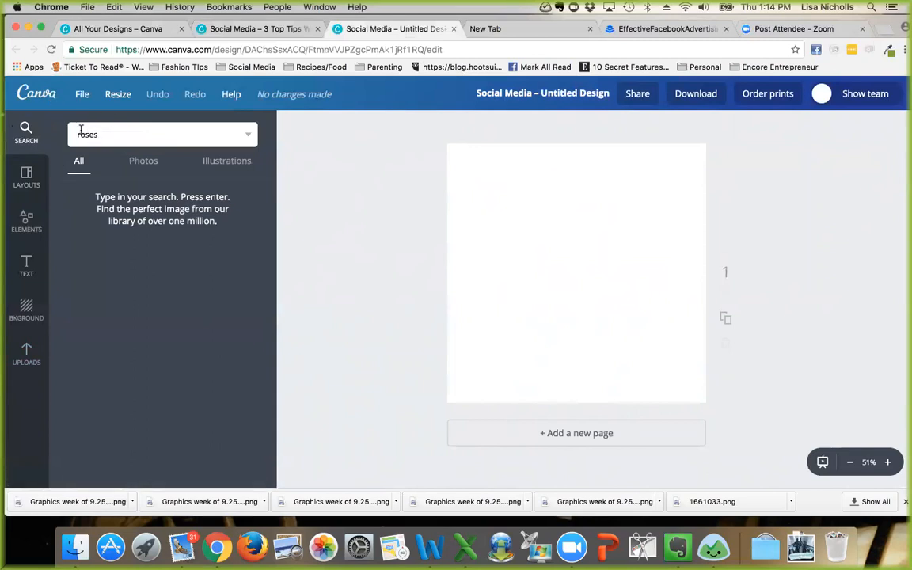
{"action": "key", "text": "Return"}
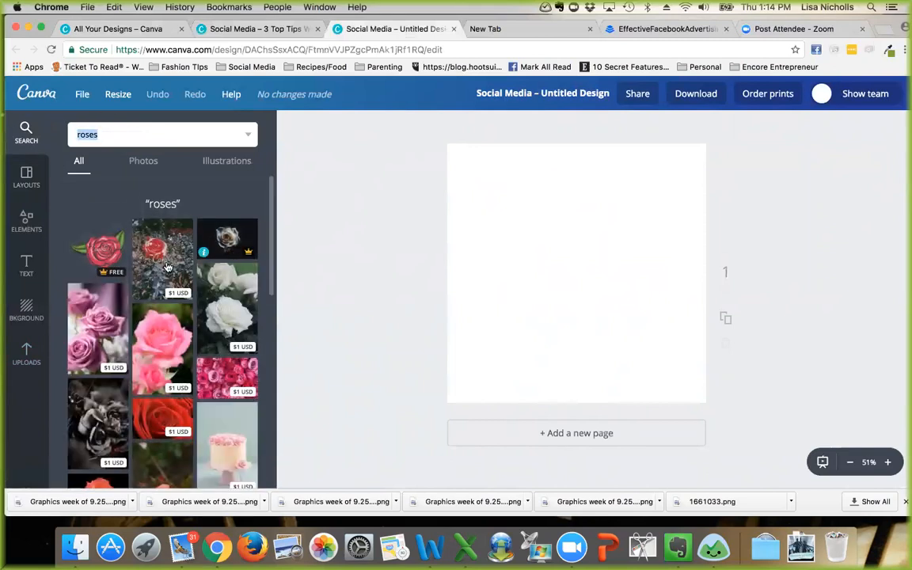
{"action": "scroll", "coordinate": [151, 303], "scroll_direction": "down", "scroll_amount": 2}
{"action": "scroll", "coordinate": [162, 299], "scroll_direction": "up", "scroll_amount": 2}
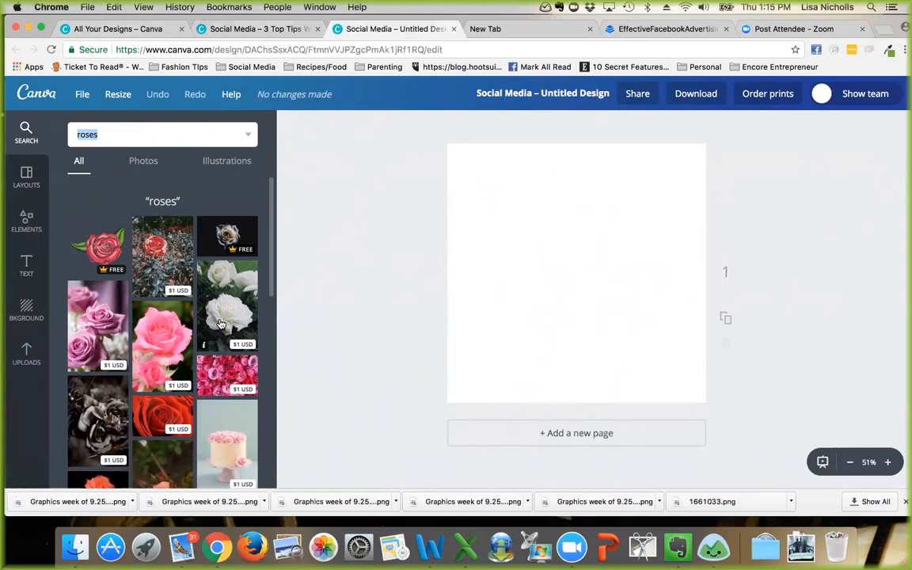
{"action": "scroll", "coordinate": [184, 376], "scroll_direction": "down", "scroll_amount": 5}
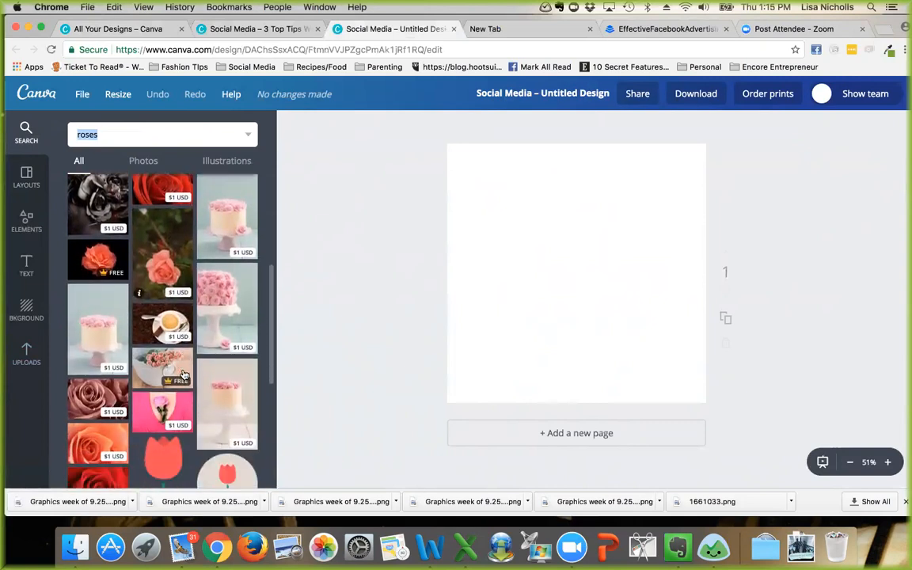
{"action": "scroll", "coordinate": [184, 373], "scroll_direction": "down", "scroll_amount": 3}
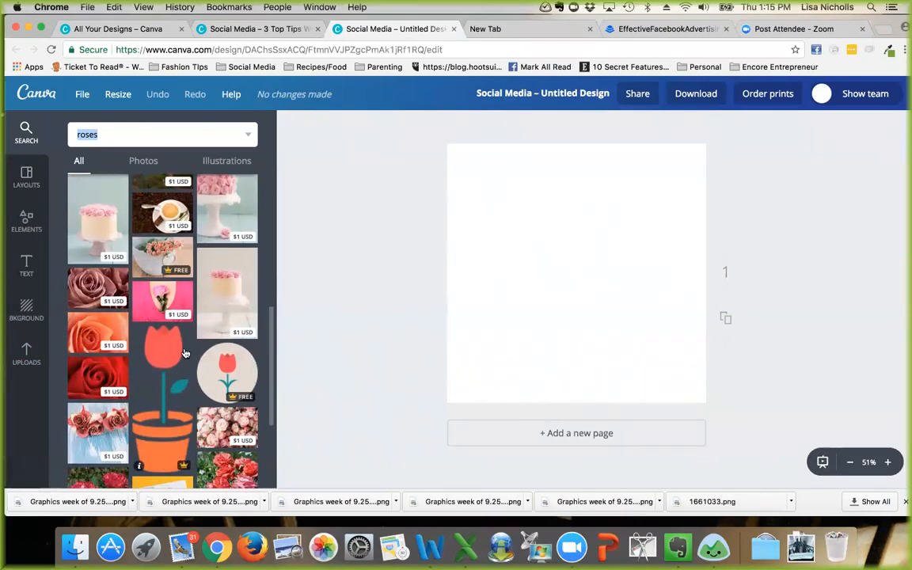
{"action": "scroll", "coordinate": [185, 353], "scroll_direction": "up", "scroll_amount": 8}
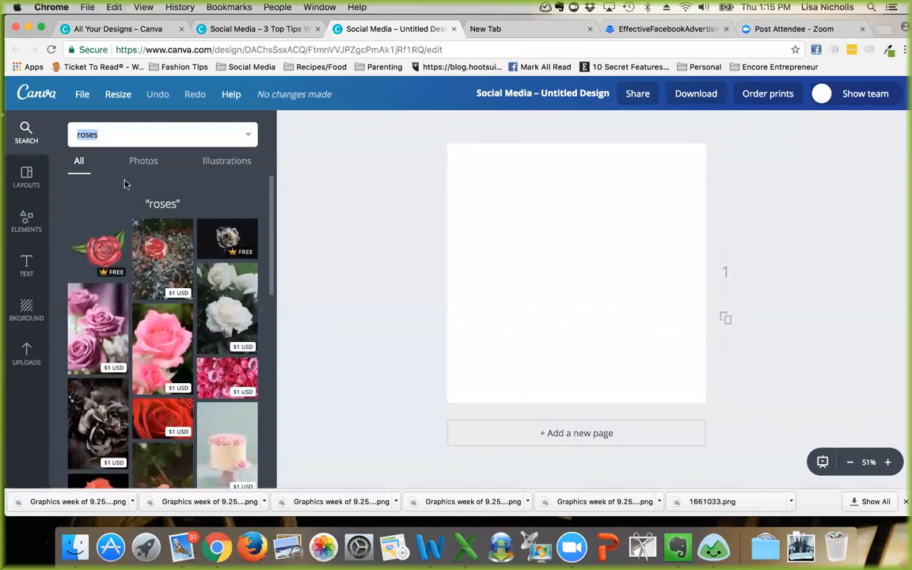
Step: Browse the element categories and open the free Nature collection
{"action": "left_click", "coordinate": [26, 218]}
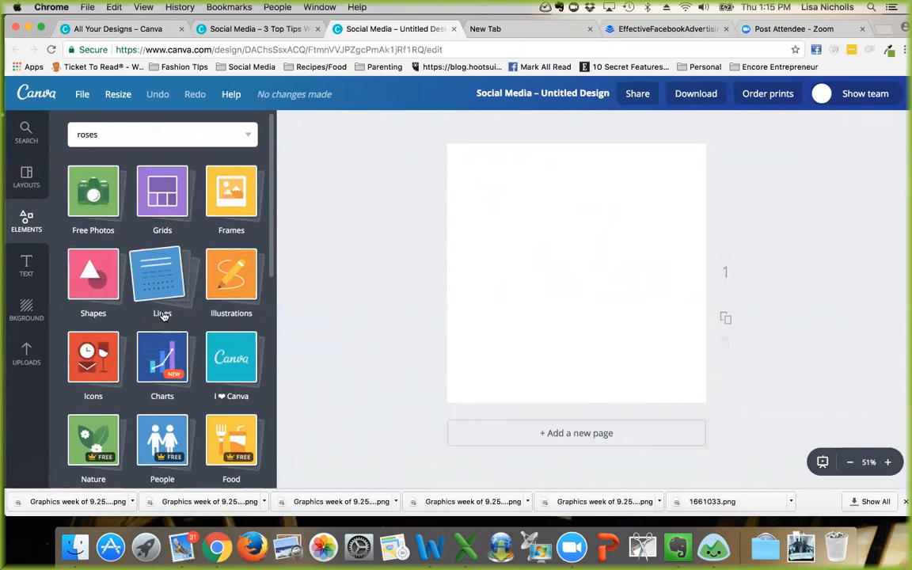
{"action": "scroll", "coordinate": [163, 315], "scroll_direction": "down", "scroll_amount": 4}
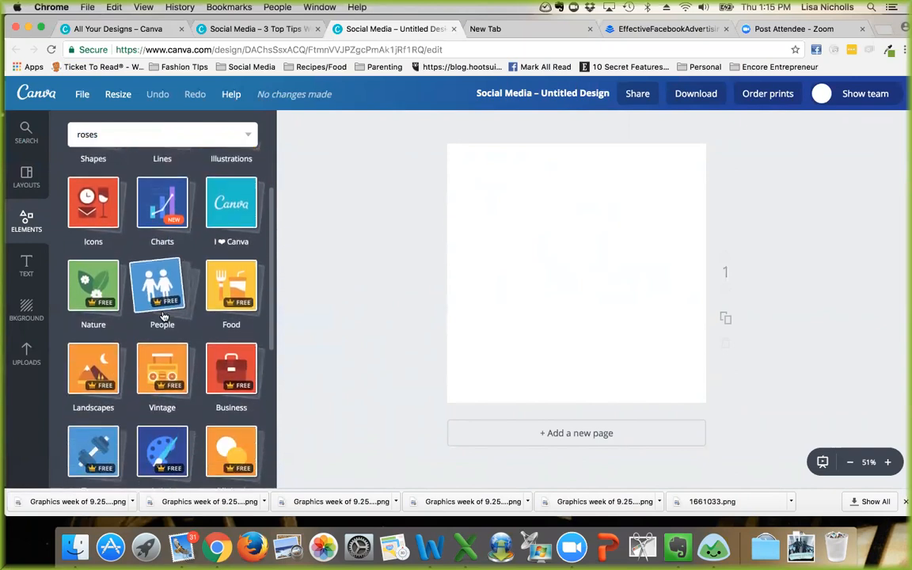
{"action": "scroll", "coordinate": [164, 316], "scroll_direction": "down", "scroll_amount": 1}
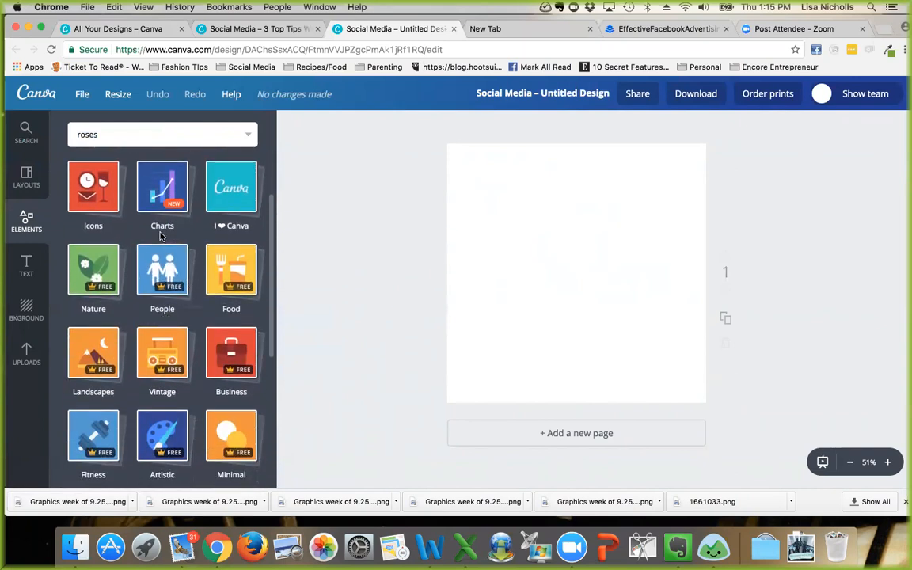
{"action": "left_click", "coordinate": [96, 273]}
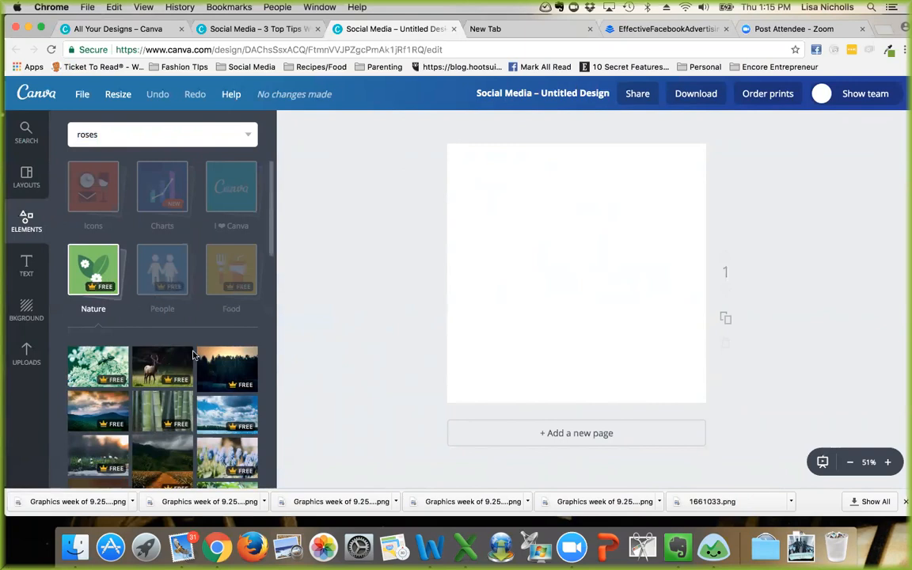
Step: Look through the photos in the free Nature collection and return to the element categories
{"action": "scroll", "coordinate": [192, 396], "scroll_direction": "down", "scroll_amount": 3}
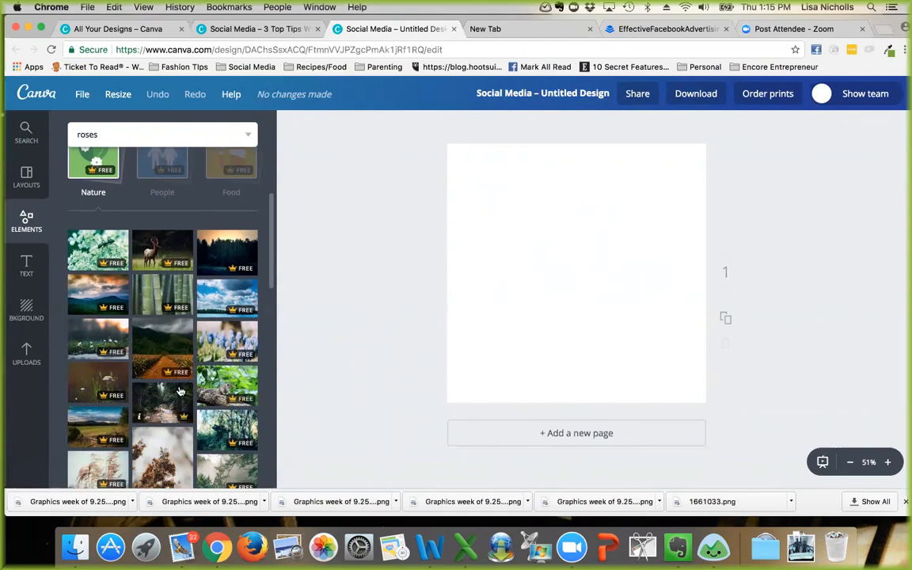
{"action": "scroll", "coordinate": [163, 368], "scroll_direction": "down", "scroll_amount": 3}
{"action": "scroll", "coordinate": [180, 392], "scroll_direction": "down", "scroll_amount": 2}
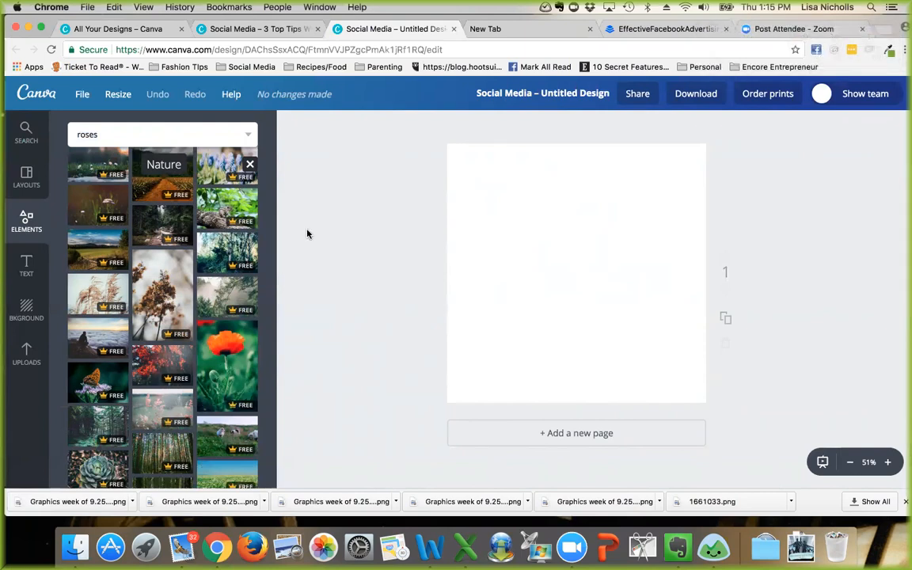
{"action": "scroll", "coordinate": [160, 213], "scroll_direction": "up", "scroll_amount": 8}
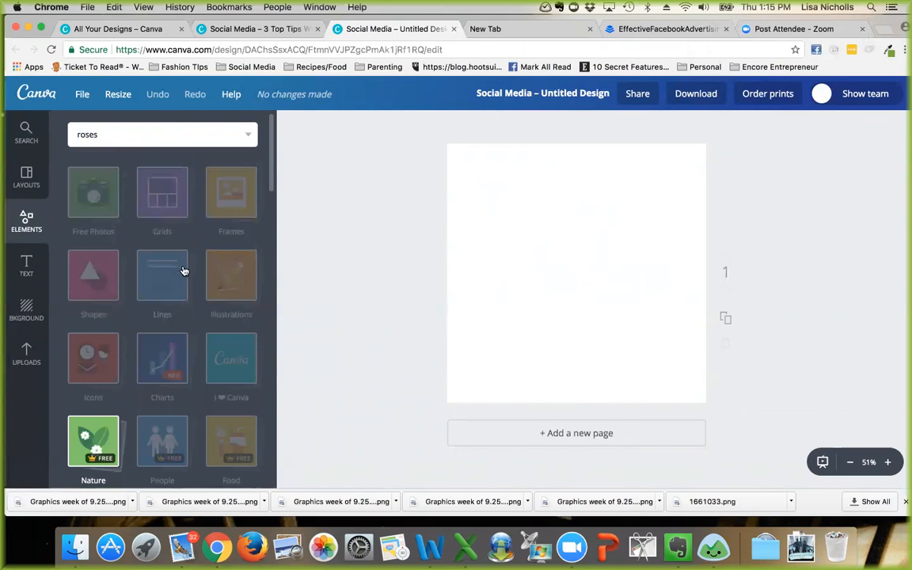
{"action": "scroll", "coordinate": [183, 271], "scroll_direction": "down", "scroll_amount": 3}
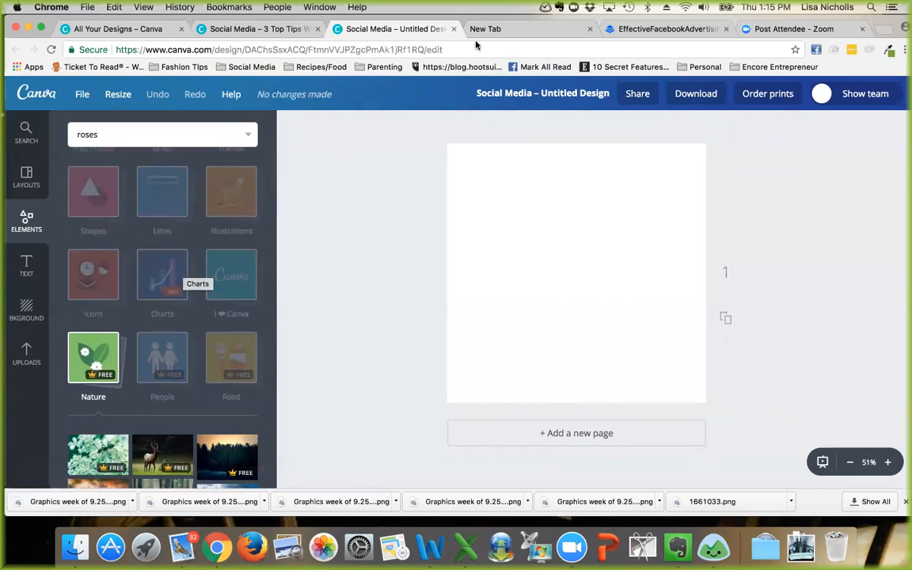
Step: Replace the empty browser tab with a fresh one, revisit the 3 Top Tips Webinar design, and return to the blank Social Media design
{"action": "left_click", "coordinate": [590, 28]}
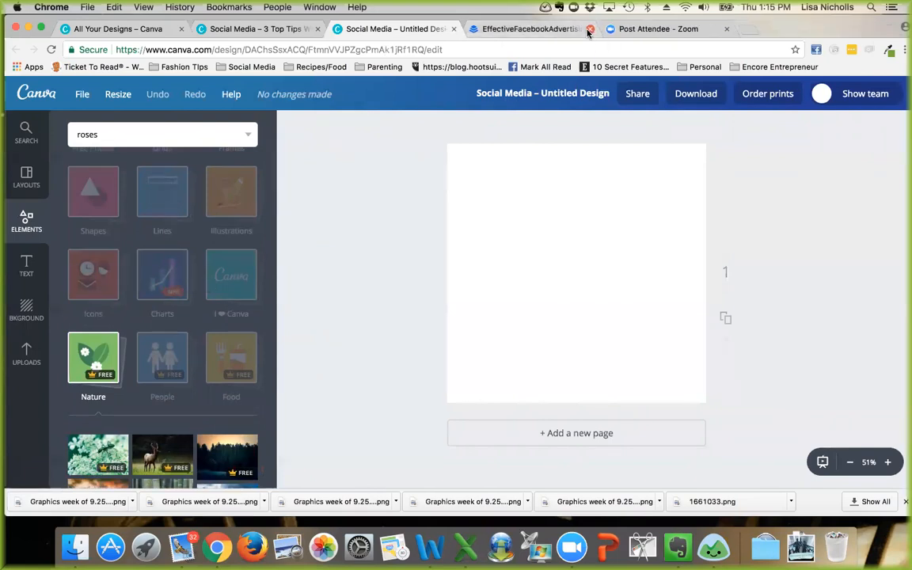
{"action": "left_click", "coordinate": [752, 30]}
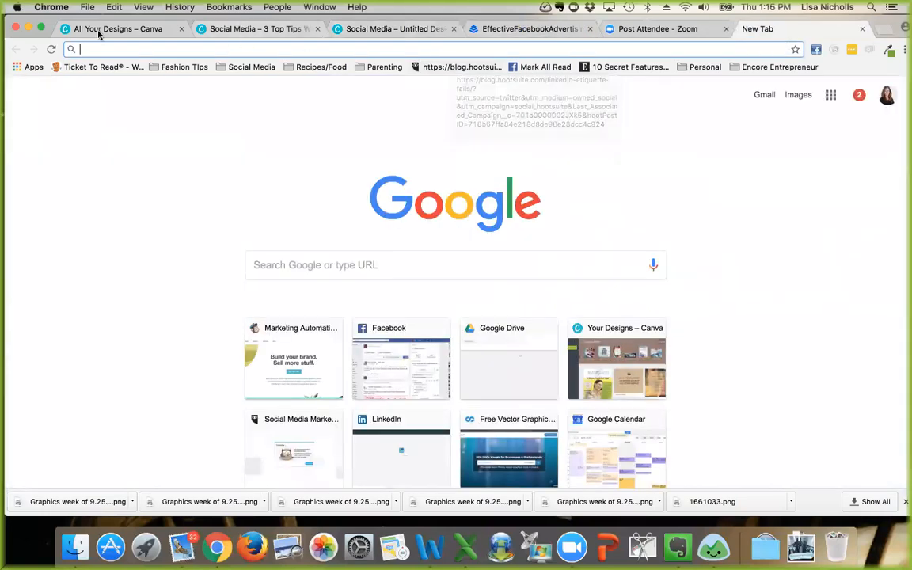
{"action": "left_click", "coordinate": [204, 30]}
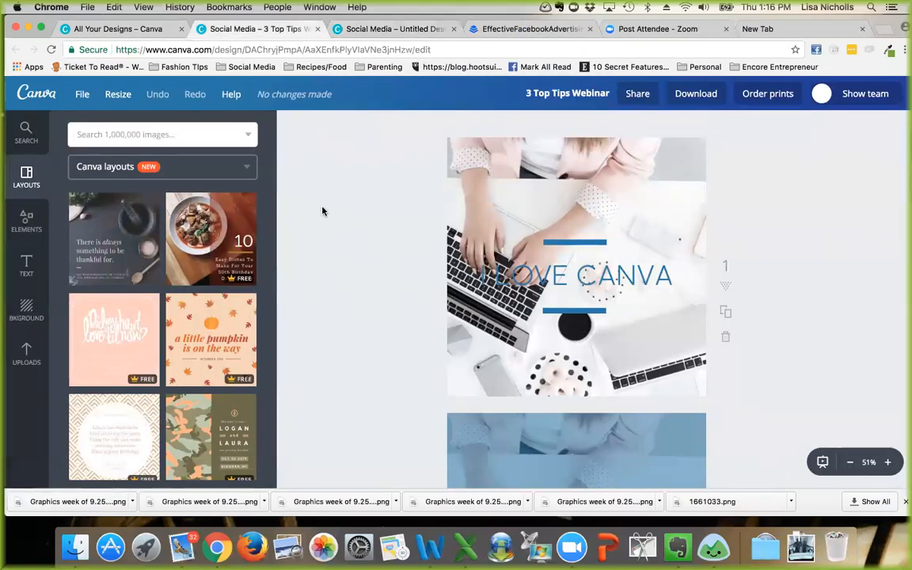
{"action": "left_click", "coordinate": [323, 32]}
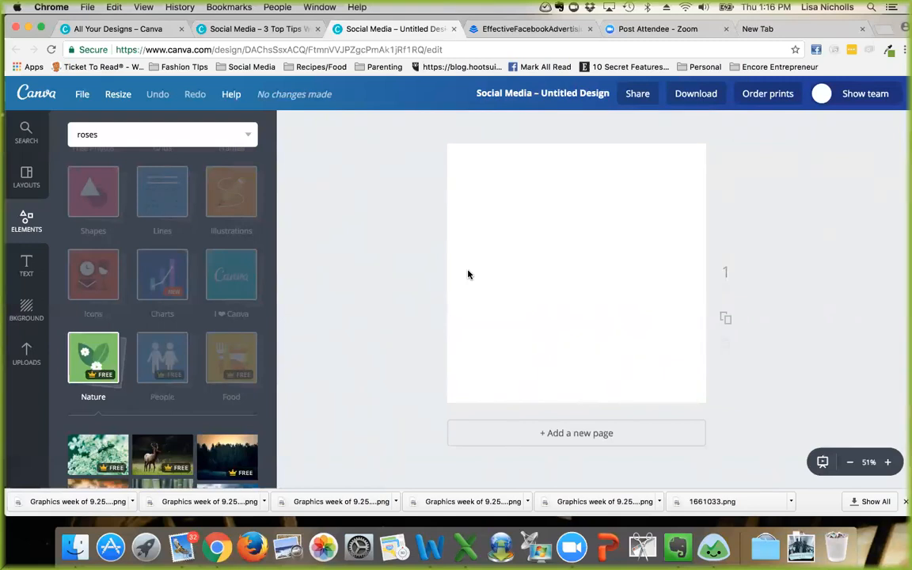
Step: Open the free stock photo site librestock.com in the empty browser tab
{"action": "left_click", "coordinate": [782, 30]}
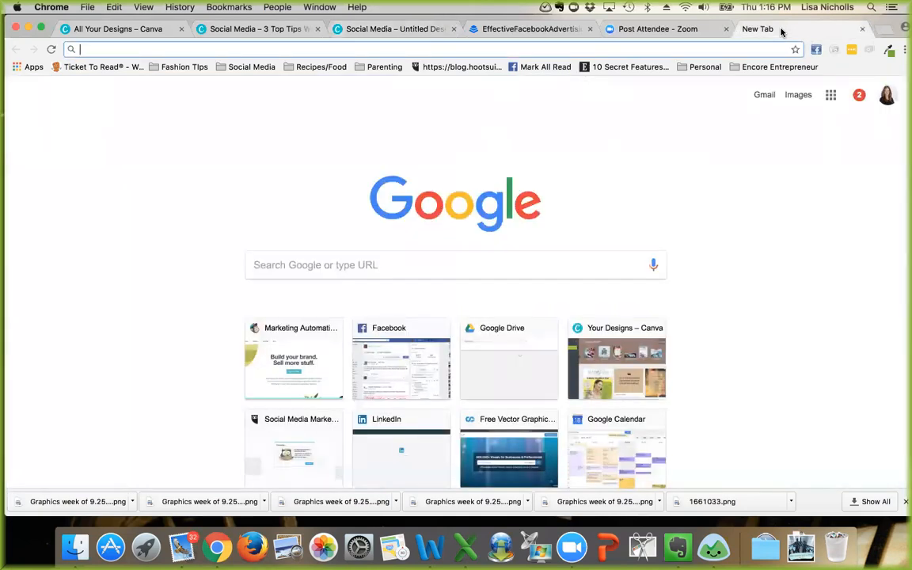
{"action": "type", "text": "librestock.com"}
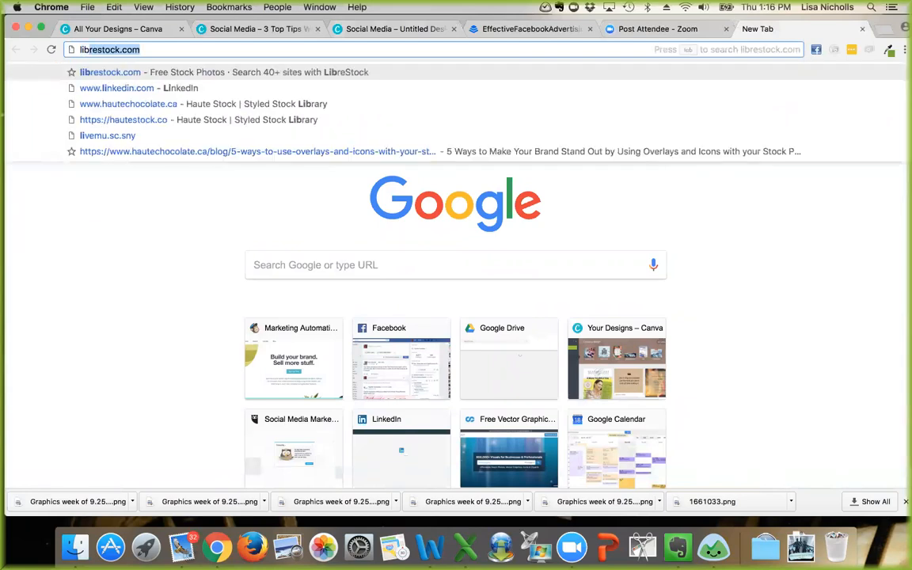
{"action": "key", "text": "Return"}
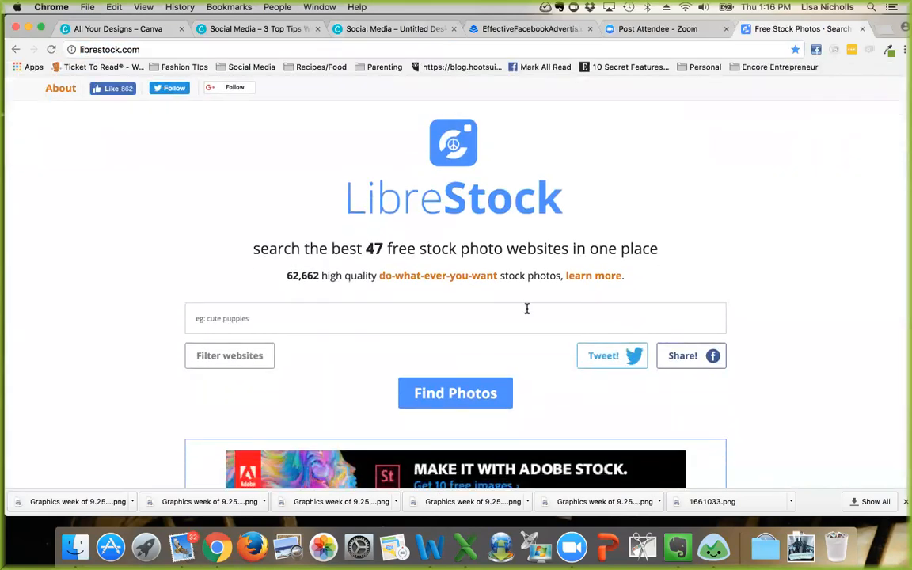
{"action": "scroll", "coordinate": [527, 308], "scroll_direction": "down", "scroll_amount": 3}
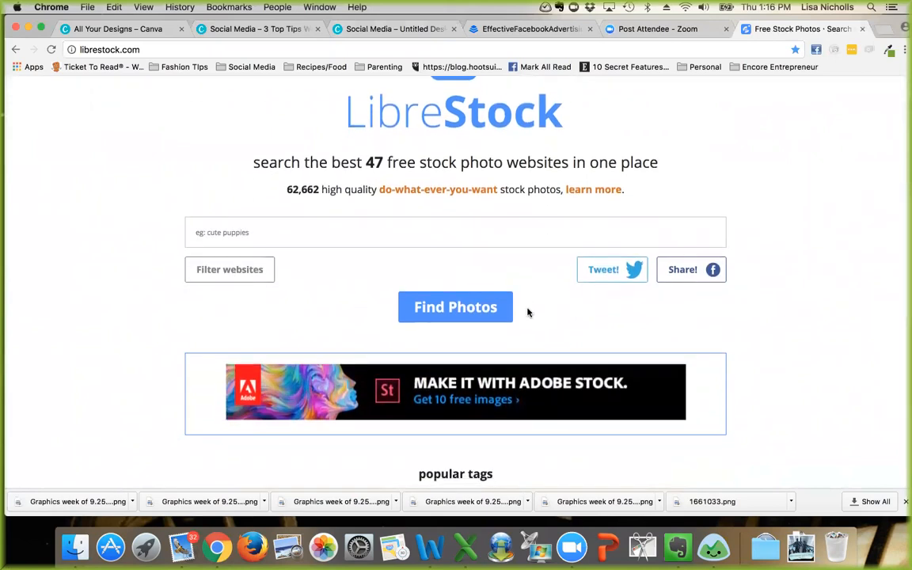
Step: Search LibreStock for "roses" and look through the photos and their download sources
{"action": "left_click", "coordinate": [299, 224]}
{"action": "type", "text": "roses"}
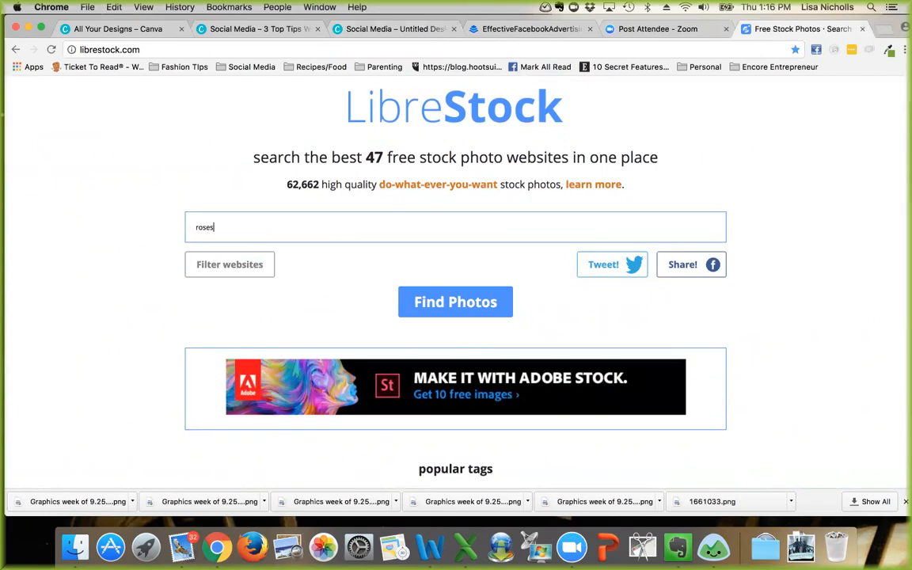
{"action": "key", "text": "Return"}
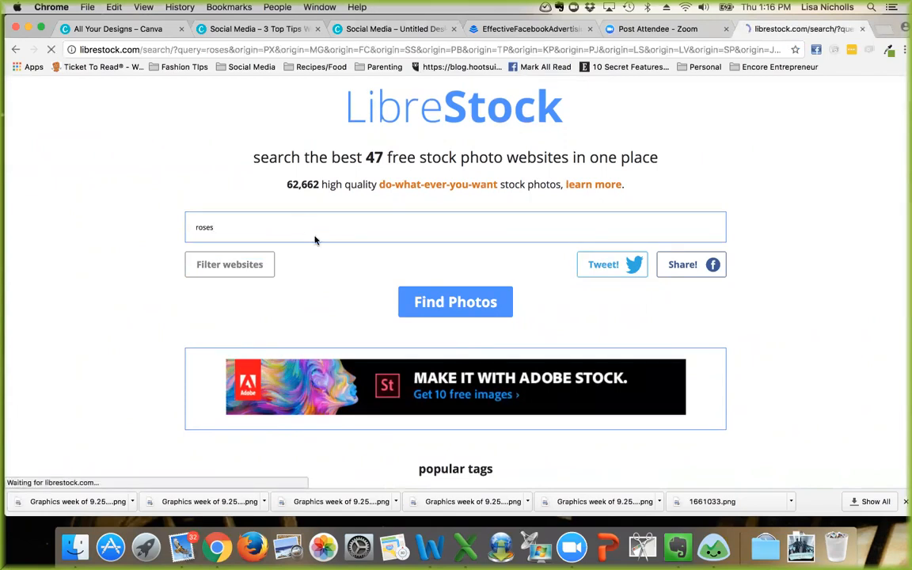
{"action": "scroll", "coordinate": [398, 326], "scroll_direction": "down", "scroll_amount": 5}
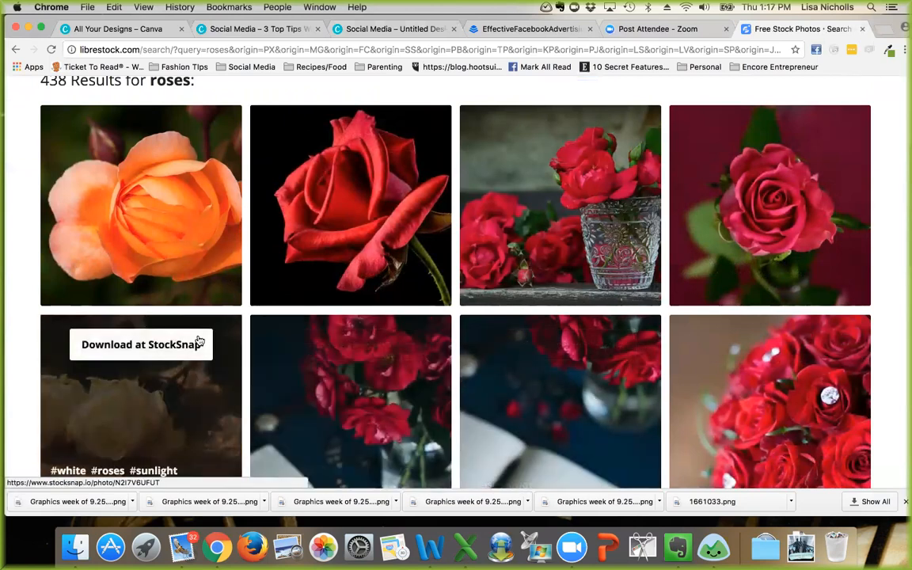
{"action": "scroll", "coordinate": [194, 356], "scroll_direction": "down", "scroll_amount": 5}
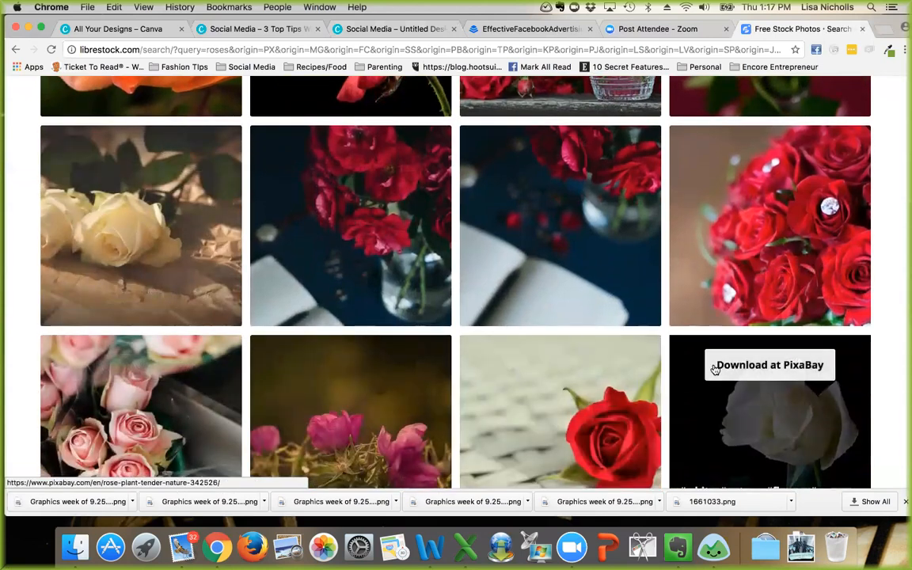
{"action": "scroll", "coordinate": [715, 370], "scroll_direction": "down", "scroll_amount": 4}
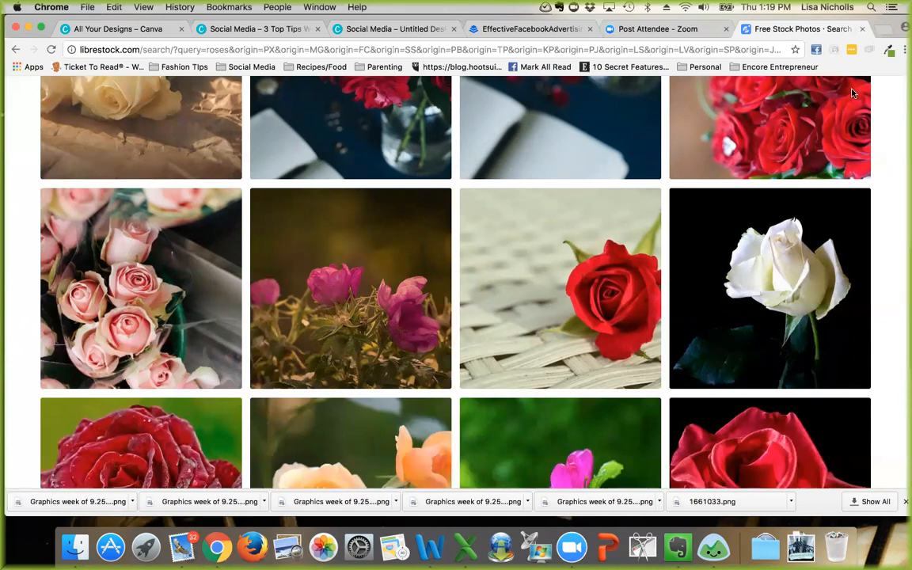
{"action": "scroll", "coordinate": [515, 190], "scroll_direction": "up", "scroll_amount": 10}
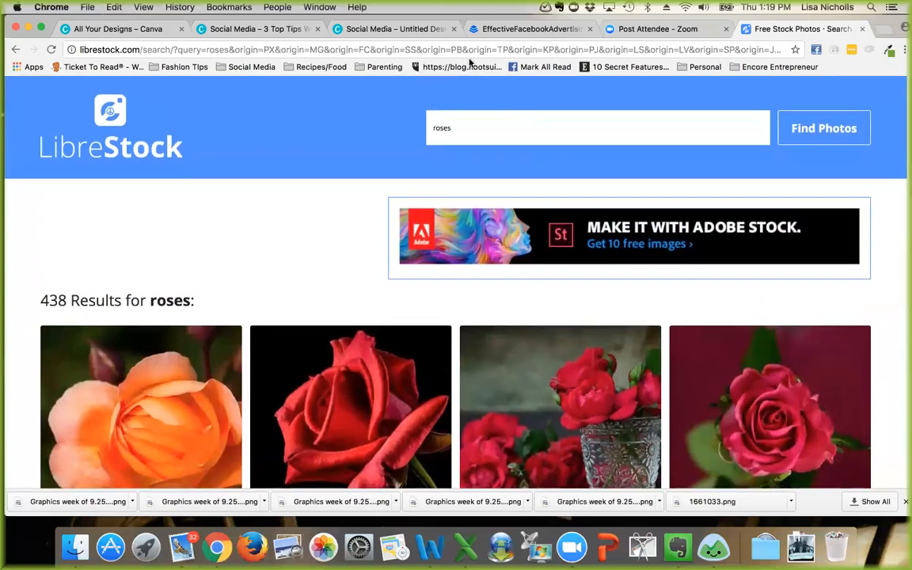
Step: Open pexels.com in the same tab and browse its trending free stock photos
{"action": "left_click", "coordinate": [419, 49]}
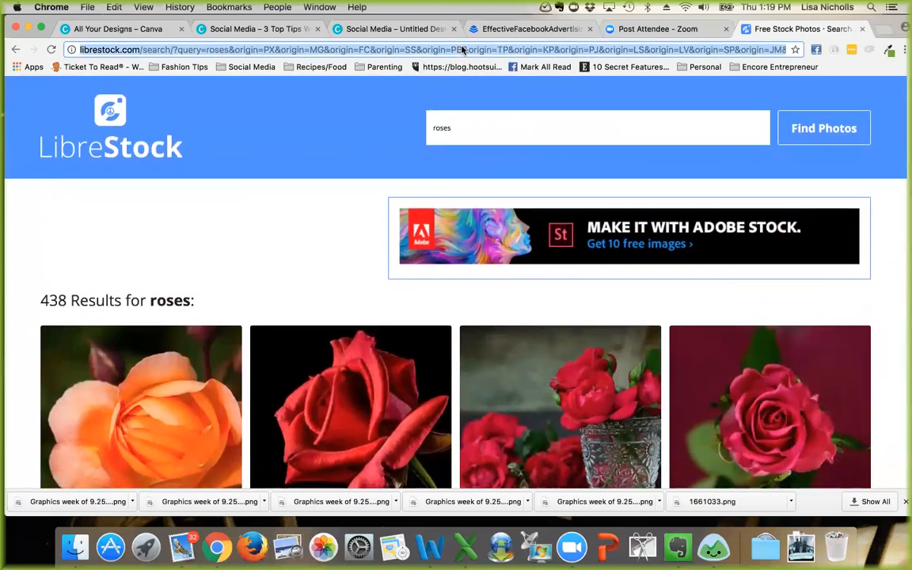
{"action": "type", "text": "pexels"}
{"action": "key", "text": "Return"}
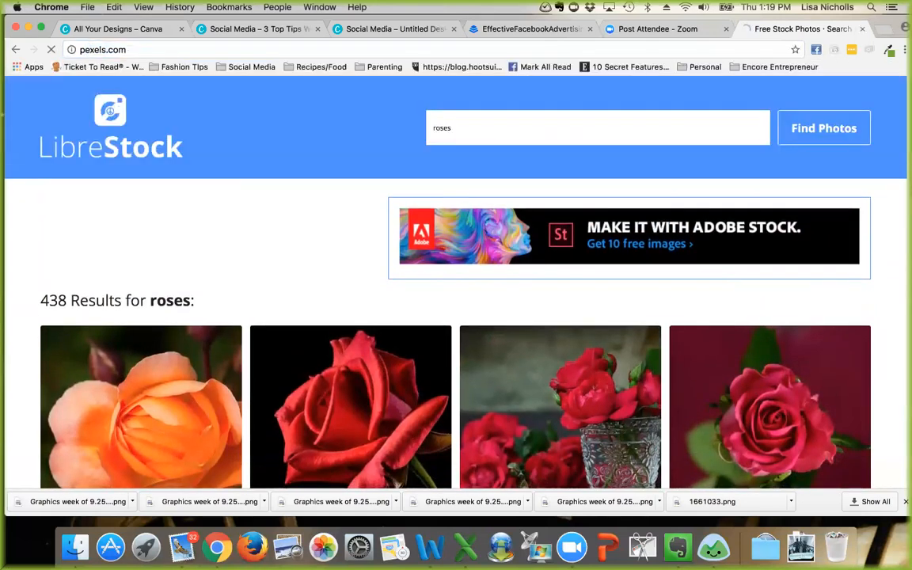
{"action": "scroll", "coordinate": [415, 273], "scroll_direction": "down", "scroll_amount": 5}
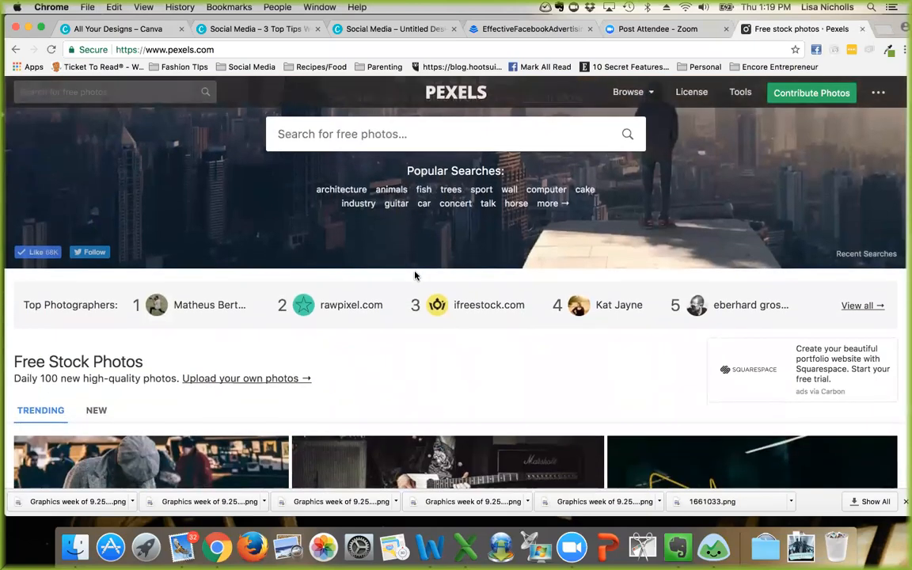
{"action": "scroll", "coordinate": [415, 275], "scroll_direction": "down", "scroll_amount": 10}
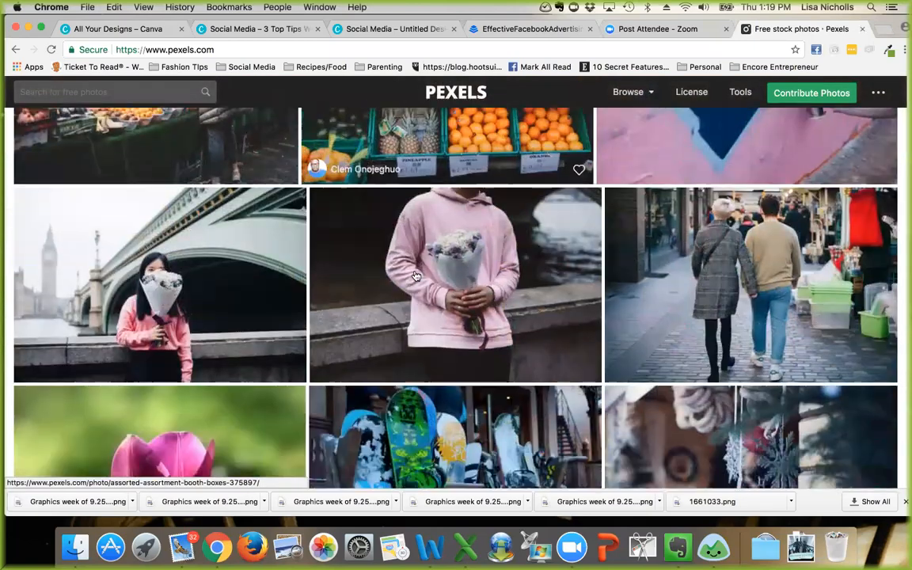
{"action": "scroll", "coordinate": [415, 275], "scroll_direction": "down", "scroll_amount": 5}
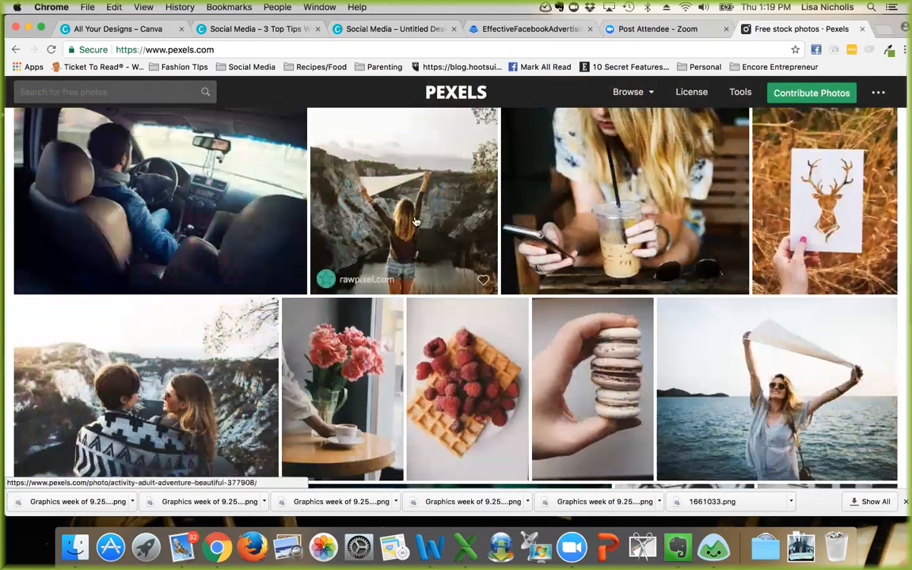
Step: Open pixabay.com in the same tab and browse the free photos on its home page
{"action": "left_click", "coordinate": [273, 52]}
{"action": "type", "text": "pix"}
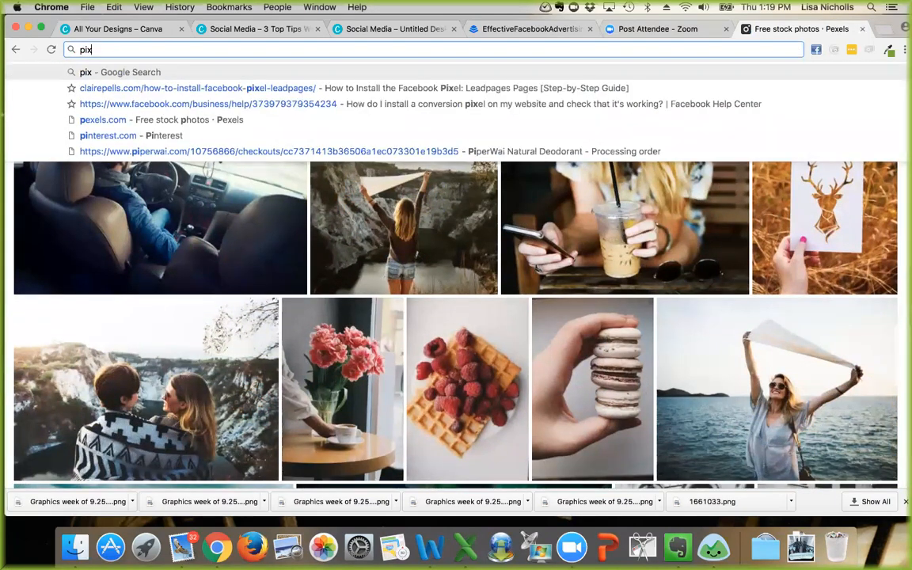
{"action": "type", "text": "abay.com"}
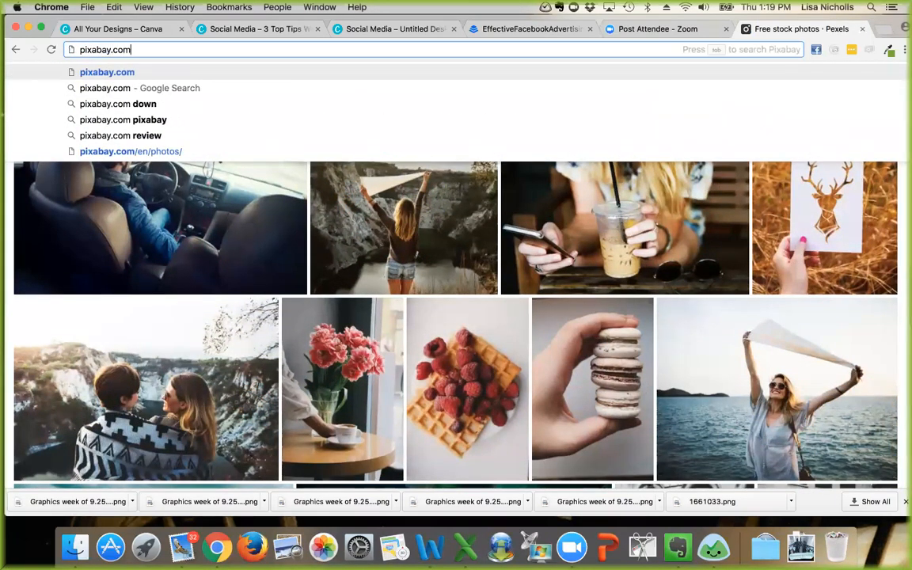
{"action": "key", "text": "Return"}
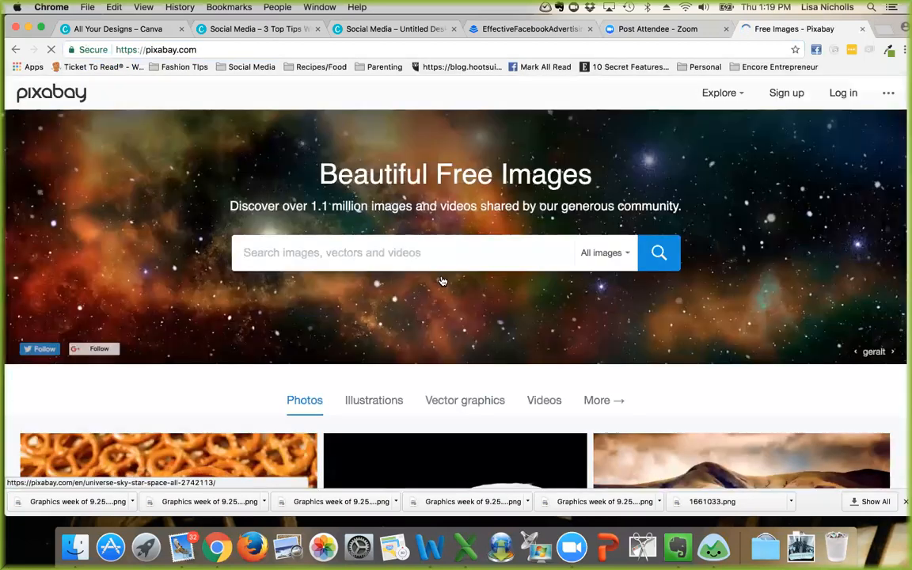
{"action": "scroll", "coordinate": [443, 270], "scroll_direction": "down", "scroll_amount": 8}
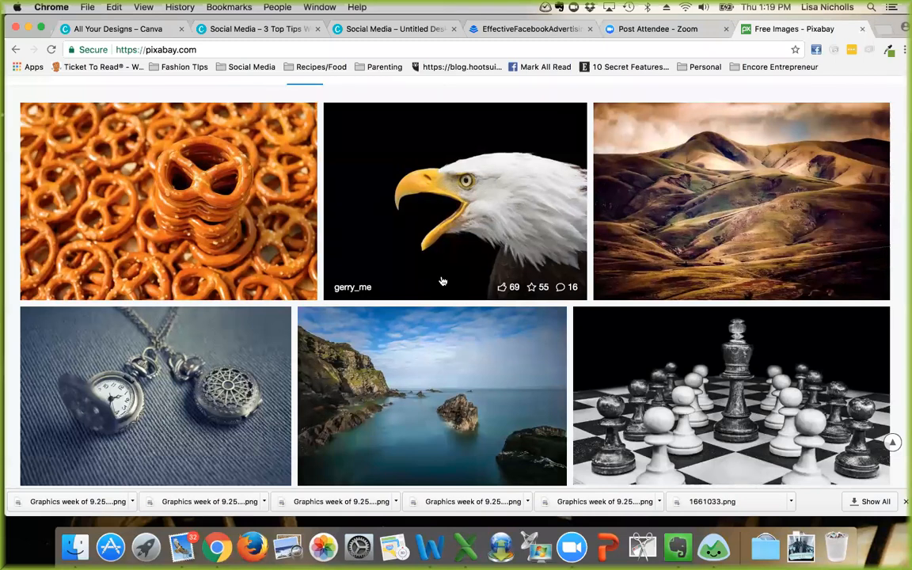
Step: Search Google for "feminine stock photography free"
{"action": "left_click", "coordinate": [199, 50]}
{"action": "type", "text": "fem"}
{"action": "key", "text": "BackSpace"}
{"action": "key", "text": "BackSpace"}
{"action": "key", "text": "BackSpace"}
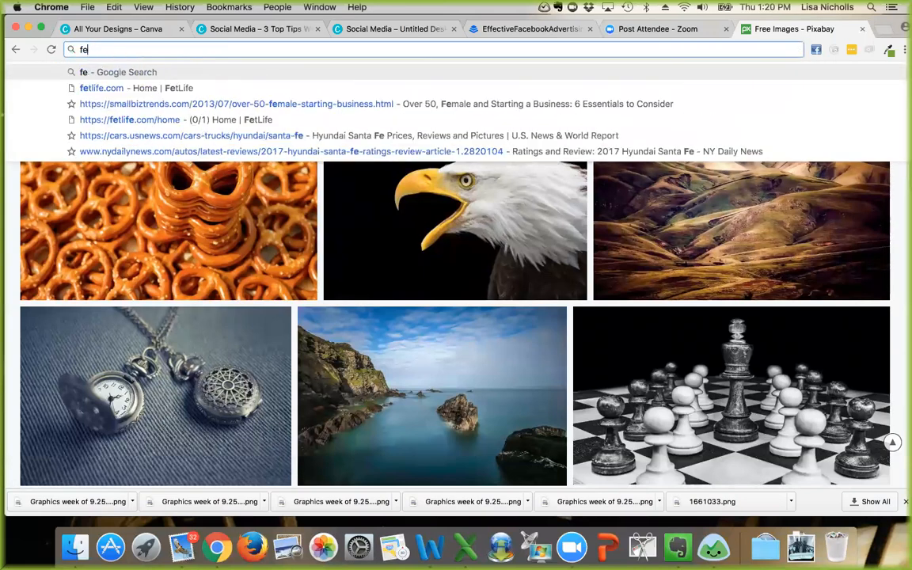
{"action": "type", "text": "stcok"}
{"action": "key", "text": "BackSpace"}
{"action": "key", "text": "BackSpace"}
{"action": "key", "text": "BackSpace"}
{"action": "key", "text": "BackSpace"}
{"action": "key", "text": "BackSpace"}
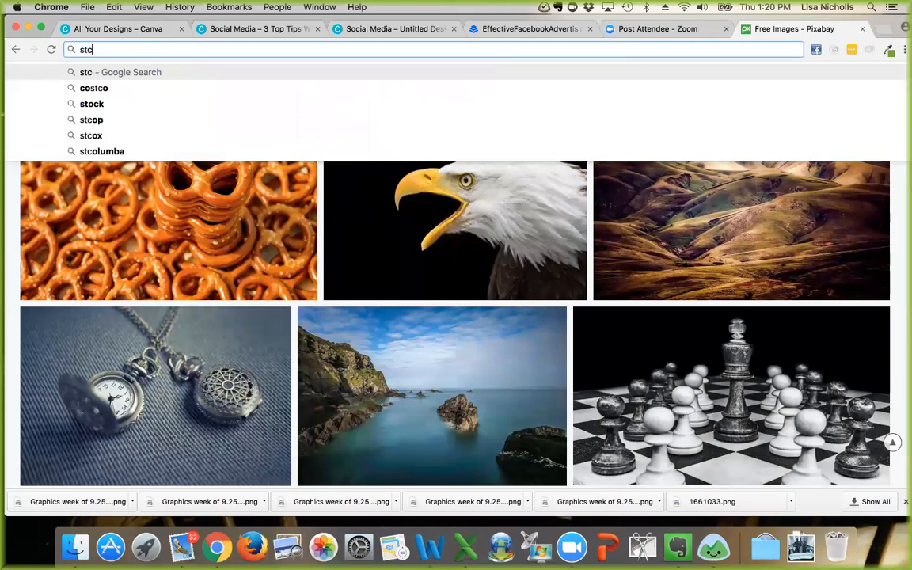
{"action": "type", "text": "femin"}
{"action": "type", "text": "ine stock p"}
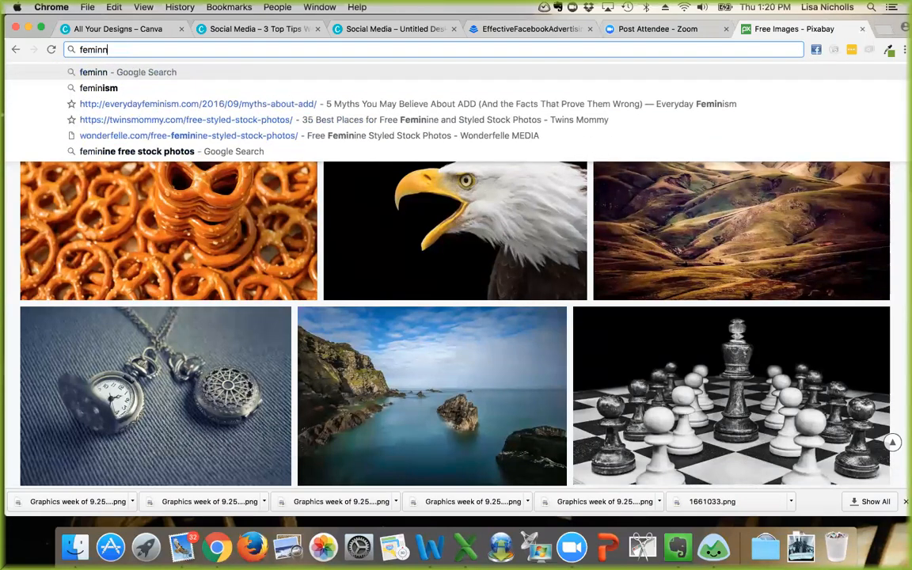
{"action": "type", "text": "hoto"}
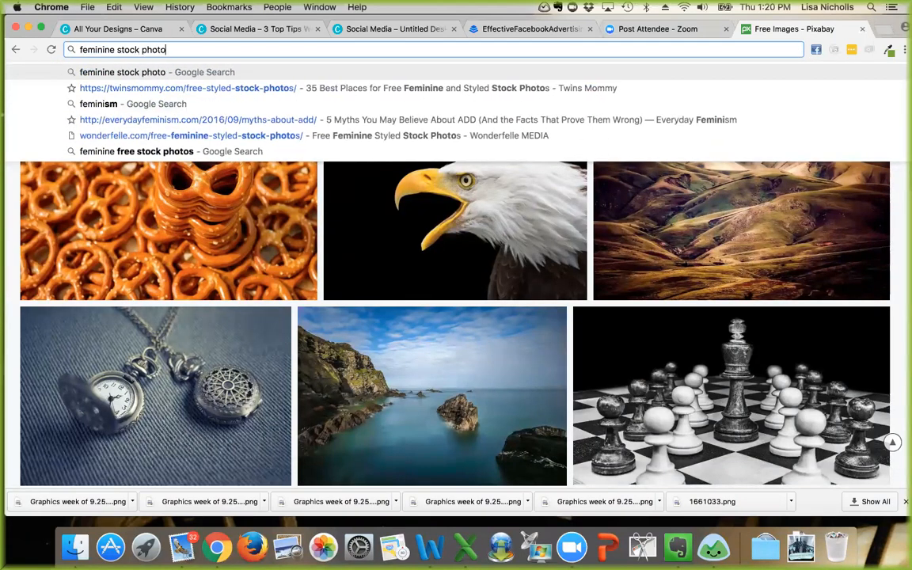
{"action": "type", "text": "graphy free"}
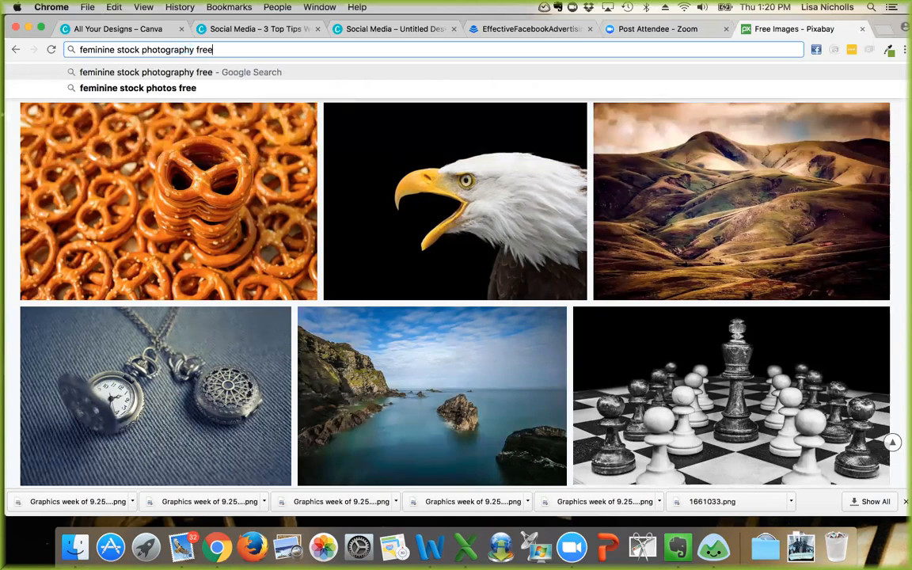
{"action": "key", "text": "Return"}
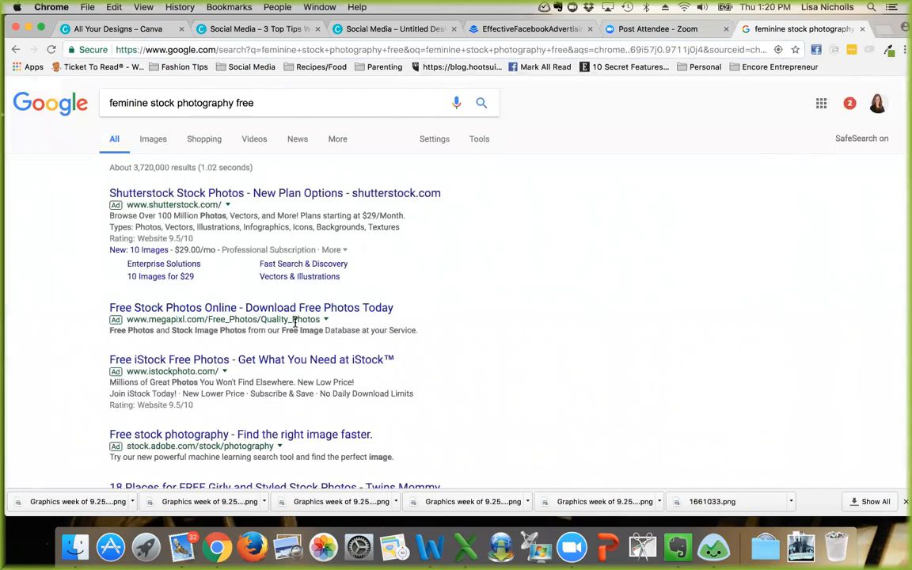
Step: Open the Twins Mommy article on free girly and styled stock photos from the search results and read its introduction
{"action": "scroll", "coordinate": [294, 427], "scroll_direction": "down", "scroll_amount": 5}
{"action": "left_click", "coordinate": [259, 298]}
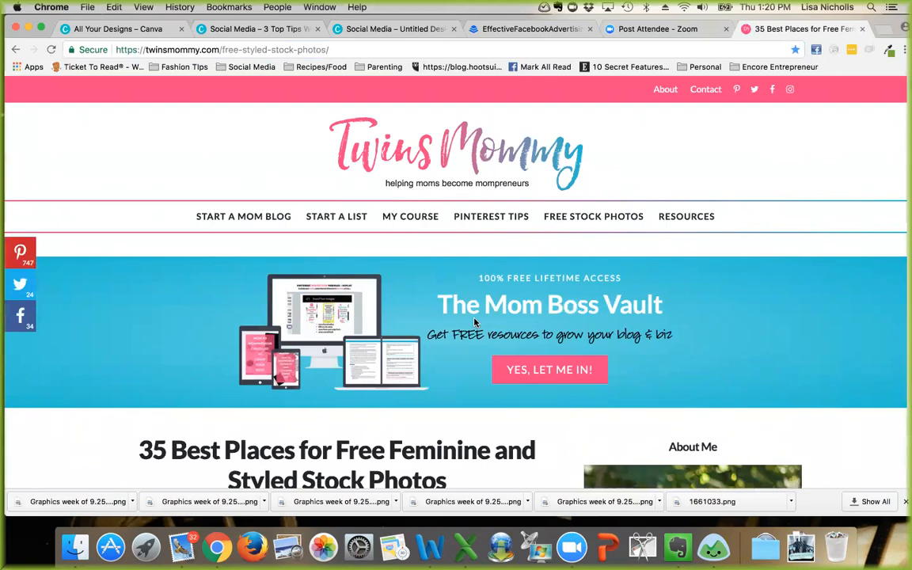
{"action": "scroll", "coordinate": [475, 321], "scroll_direction": "down", "scroll_amount": 15}
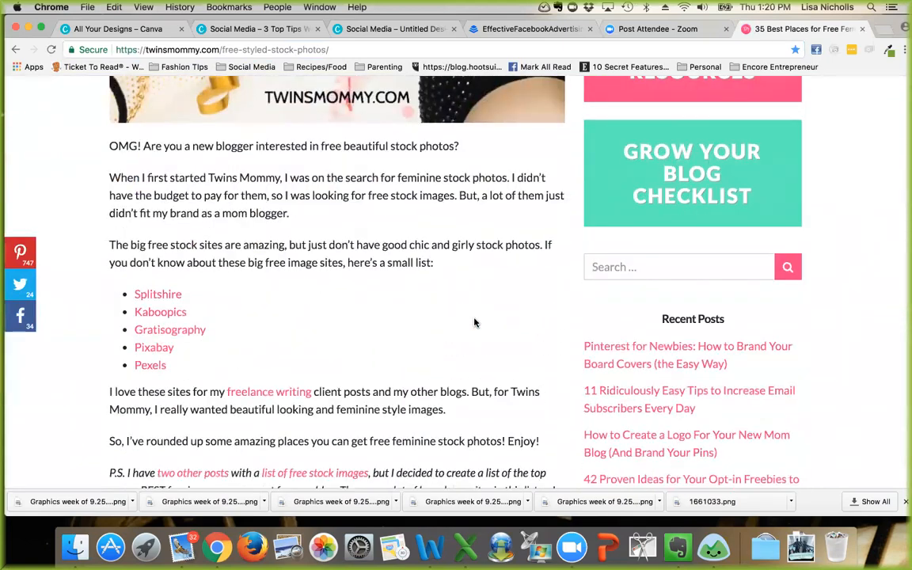
Step: Browse the article's stock photo list down to Boss Latina and open its 10 gorgeous posh free stock photos link
{"action": "scroll", "coordinate": [475, 322], "scroll_direction": "down", "scroll_amount": 3}
{"action": "scroll", "coordinate": [475, 322], "scroll_direction": "down", "scroll_amount": 10}
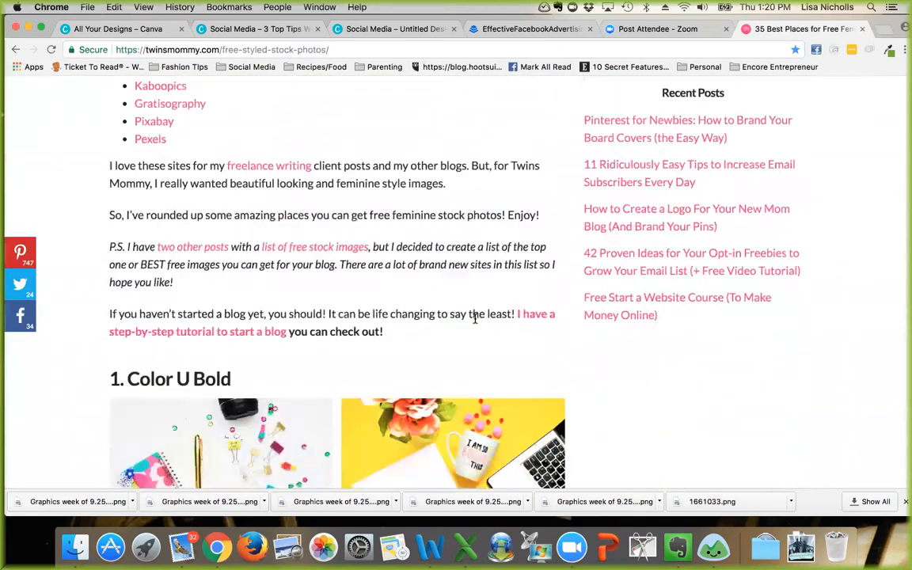
{"action": "scroll", "coordinate": [475, 324], "scroll_direction": "down", "scroll_amount": 7}
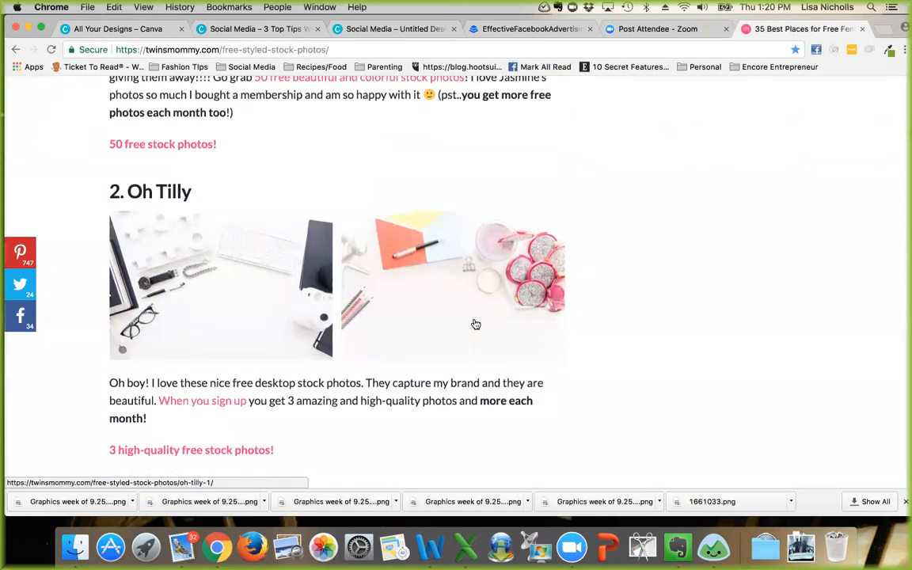
{"action": "scroll", "coordinate": [475, 323], "scroll_direction": "down", "scroll_amount": 8}
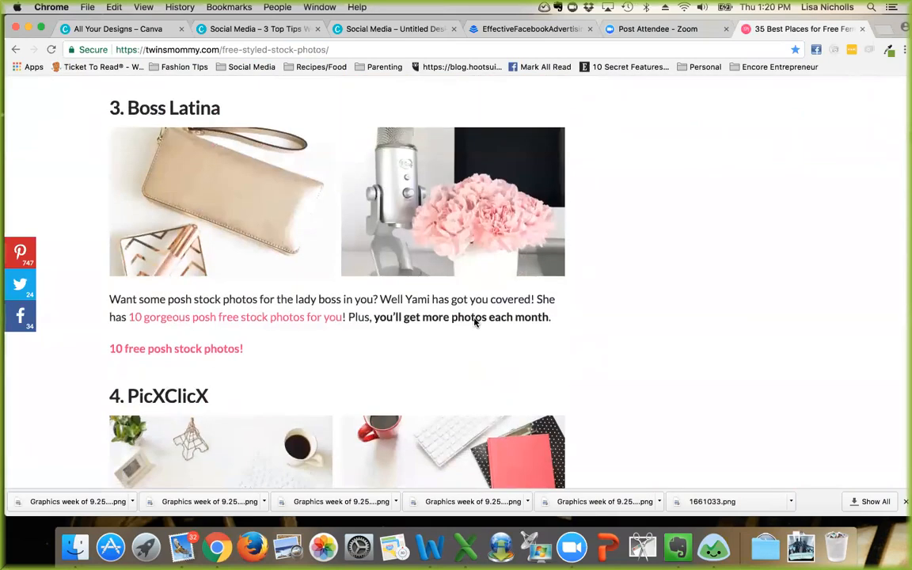
{"action": "left_click", "coordinate": [245, 319]}
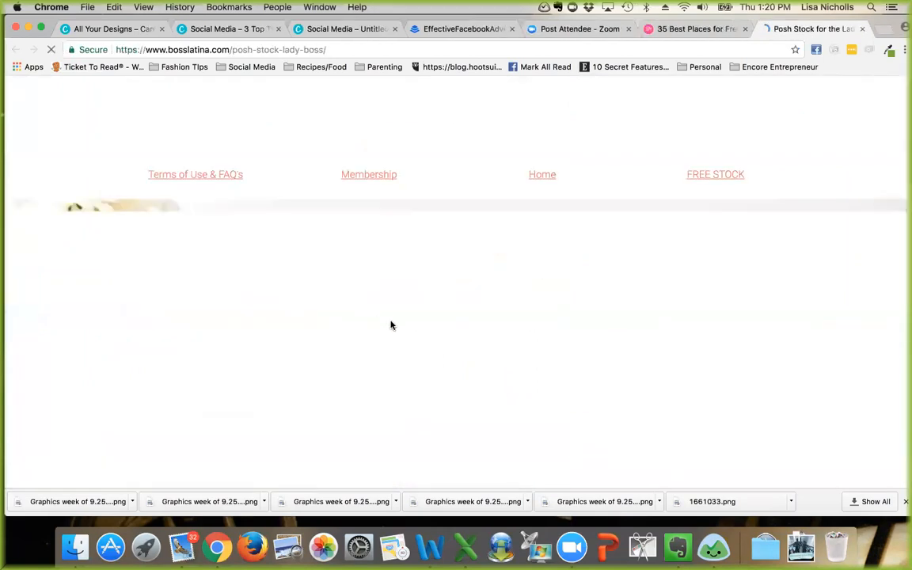
Step: Examine Boss Latina's Posh Stock for the Lady Boss page down to its round sample images
{"action": "scroll", "coordinate": [391, 325], "scroll_direction": "down", "scroll_amount": 10}
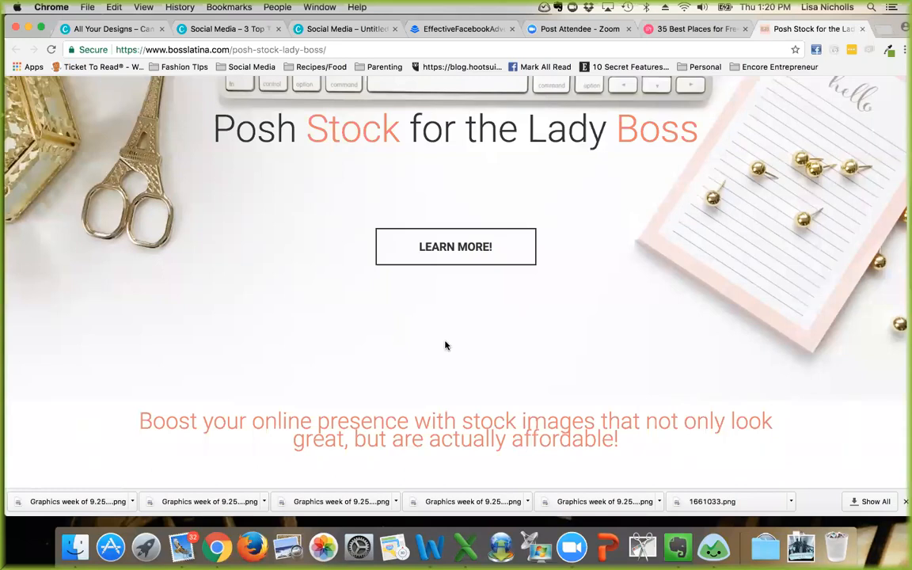
{"action": "scroll", "coordinate": [445, 346], "scroll_direction": "down", "scroll_amount": 3}
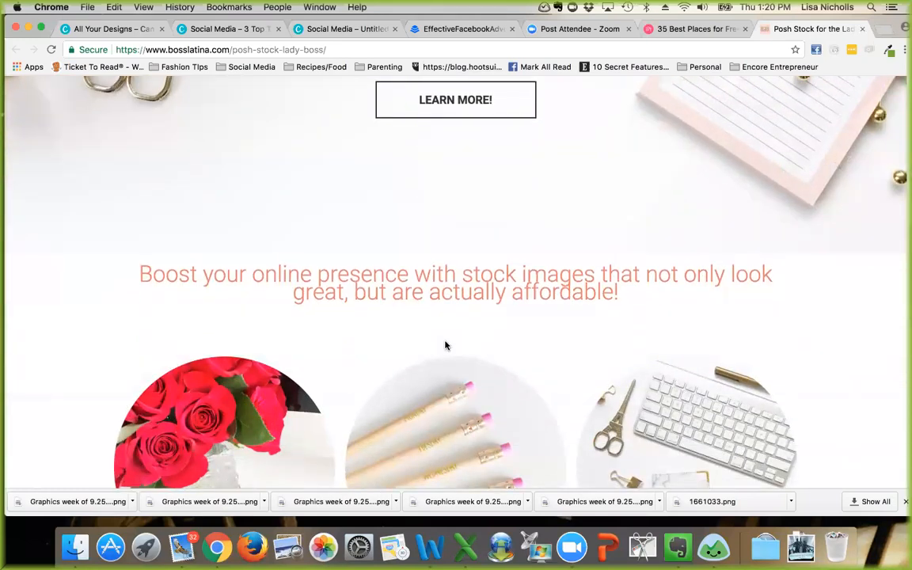
{"action": "scroll", "coordinate": [446, 345], "scroll_direction": "down", "scroll_amount": 3}
{"action": "scroll", "coordinate": [445, 345], "scroll_direction": "down", "scroll_amount": 2}
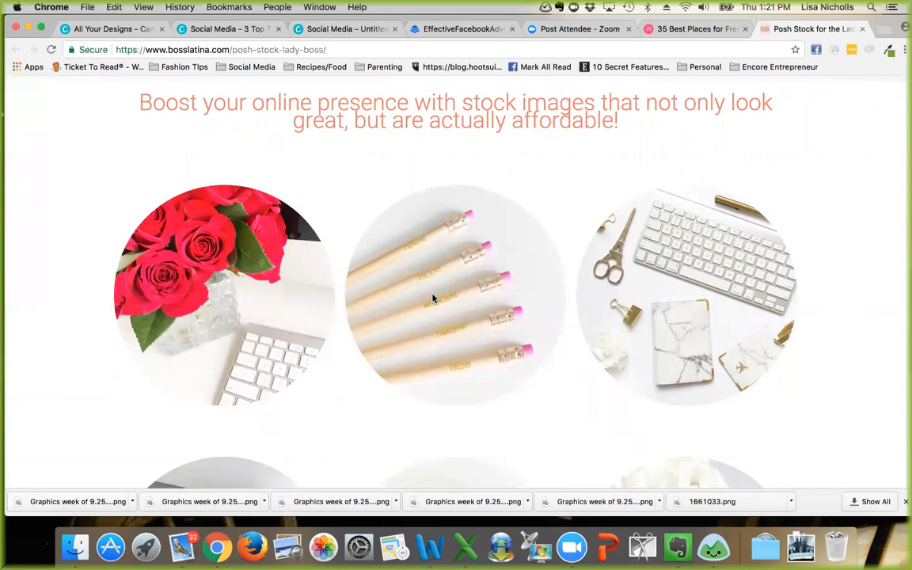
Step: Return to the start of the Twins Mommy article and close the Boss Latina page
{"action": "left_click", "coordinate": [686, 31]}
{"action": "scroll", "coordinate": [235, 339], "scroll_direction": "up", "scroll_amount": 20}
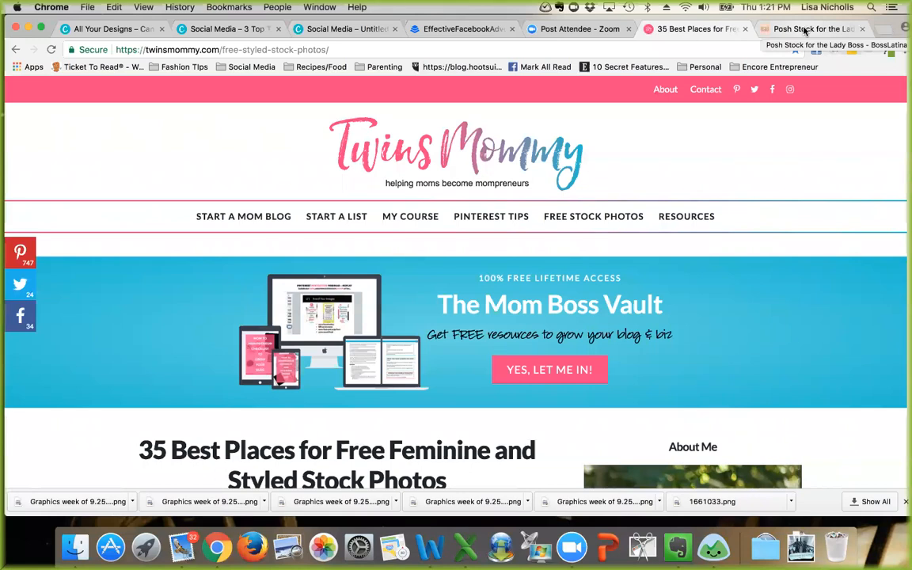
{"action": "left_click", "coordinate": [863, 28]}
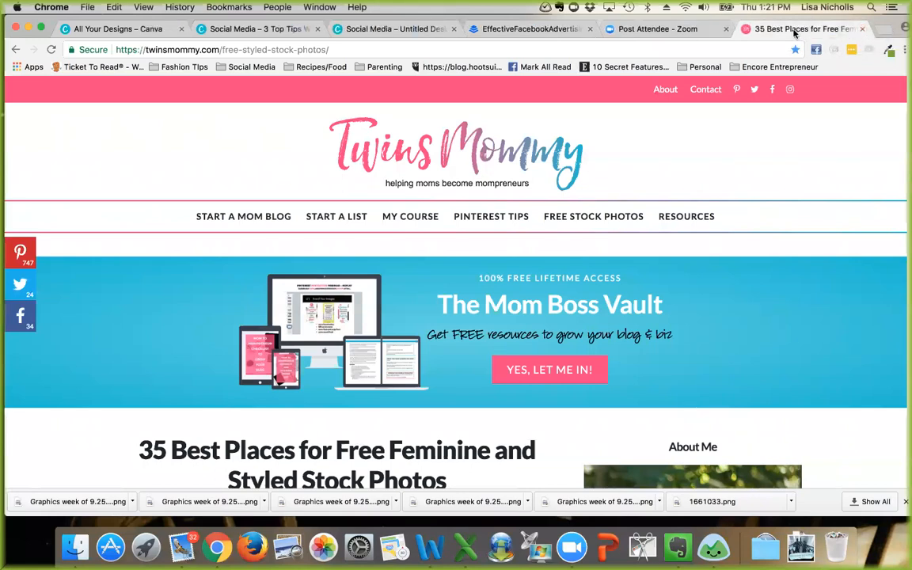
Step: Open 123rf.com in place of the article and look over its home page
{"action": "left_click", "coordinate": [617, 47]}
{"action": "type", "text": "123"}
{"action": "key", "text": "Return"}
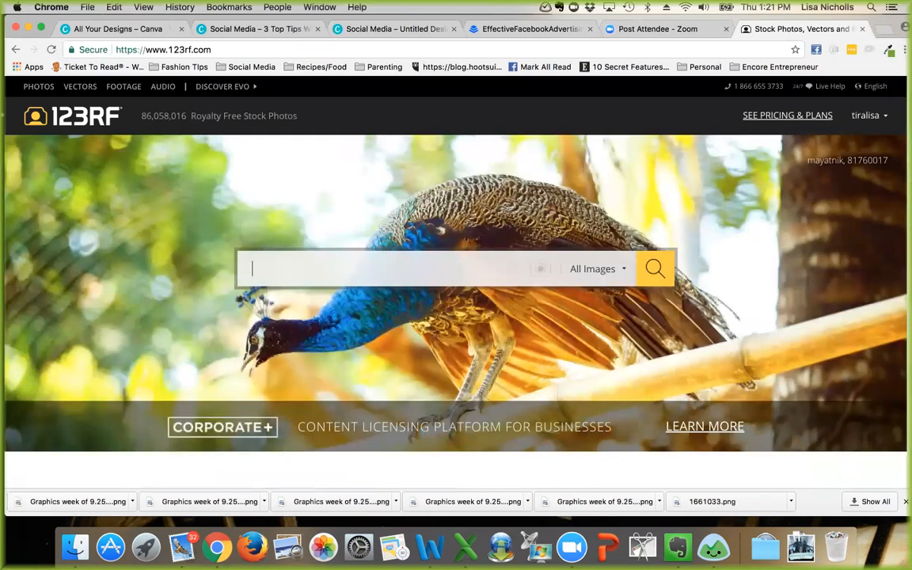
{"action": "scroll", "coordinate": [547, 233], "scroll_direction": "down", "scroll_amount": 3}
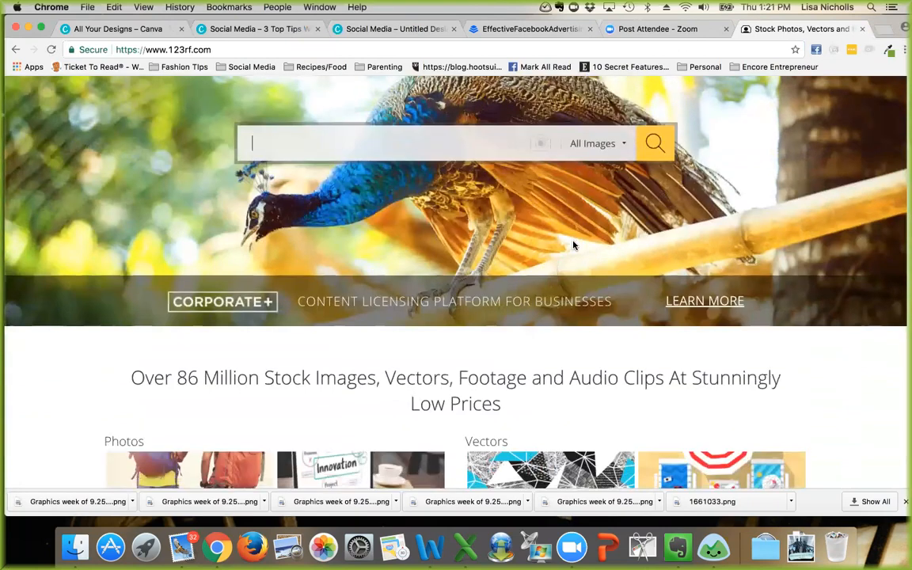
{"action": "scroll", "coordinate": [574, 245], "scroll_direction": "down", "scroll_amount": 2}
{"action": "scroll", "coordinate": [454, 205], "scroll_direction": "up", "scroll_amount": 4}
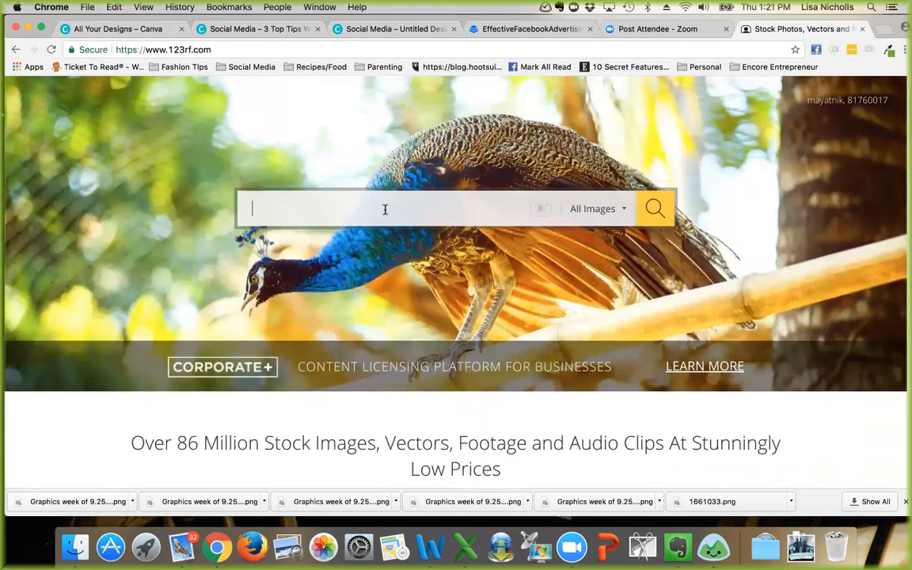
Step: Search 123RF for "business person" and browse the matching stock images
{"action": "type", "text": "business person"}
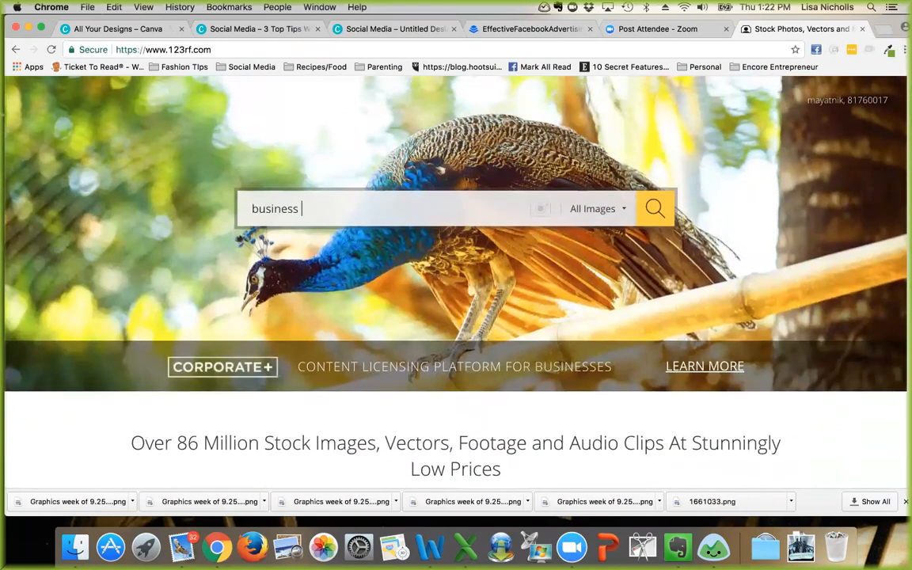
{"action": "key", "text": "Return"}
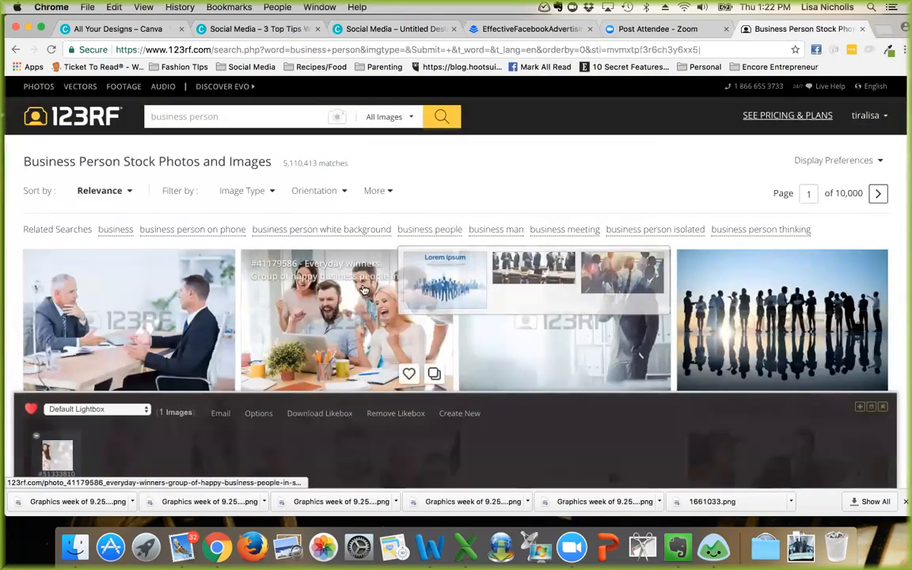
{"action": "scroll", "coordinate": [364, 289], "scroll_direction": "down", "scroll_amount": 2}
{"action": "scroll", "coordinate": [363, 290], "scroll_direction": "down", "scroll_amount": 5}
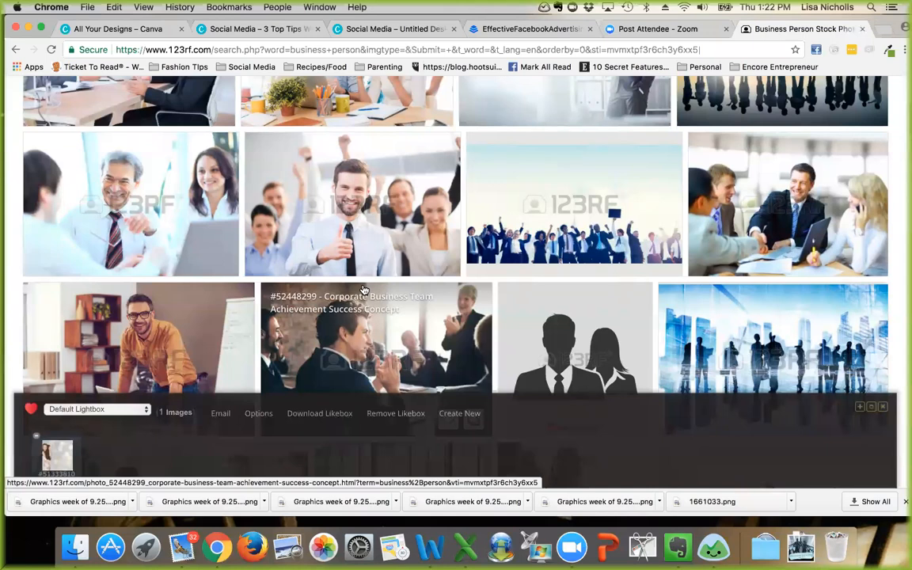
{"action": "mouse_move", "coordinate": [383, 275]}
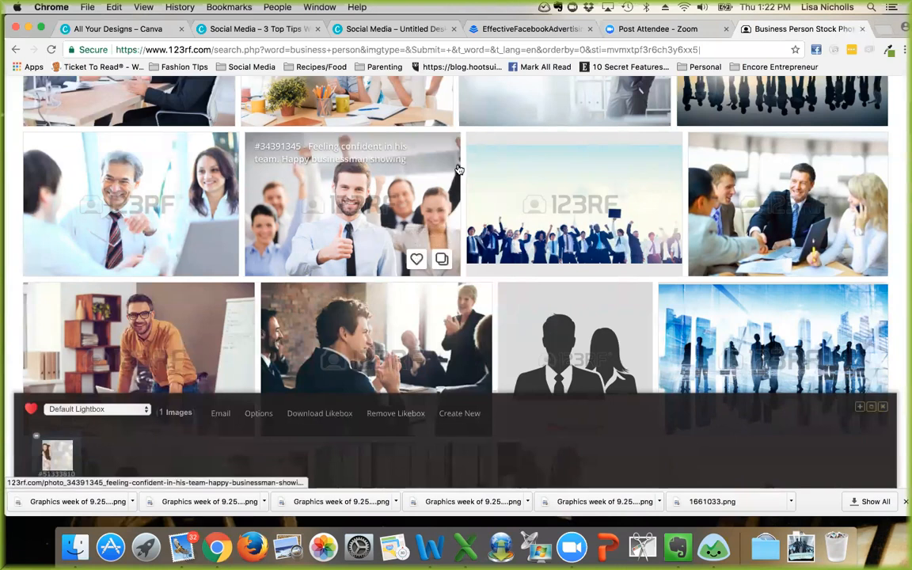
Step: Open hautestock.co in the same tab and enter the member area of the Styled Stock Library
{"action": "left_click", "coordinate": [207, 51]}
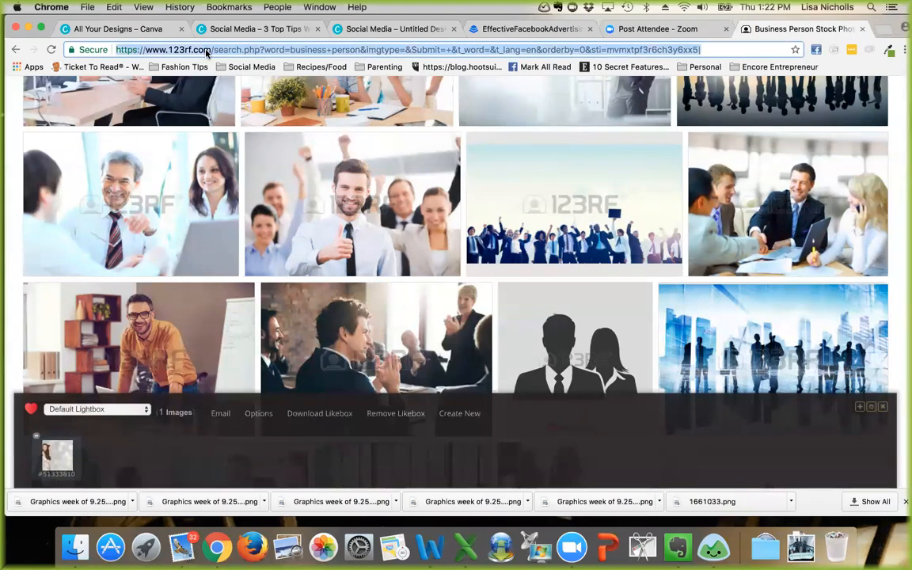
{"action": "type", "text": "haut"}
{"action": "key", "text": "Return"}
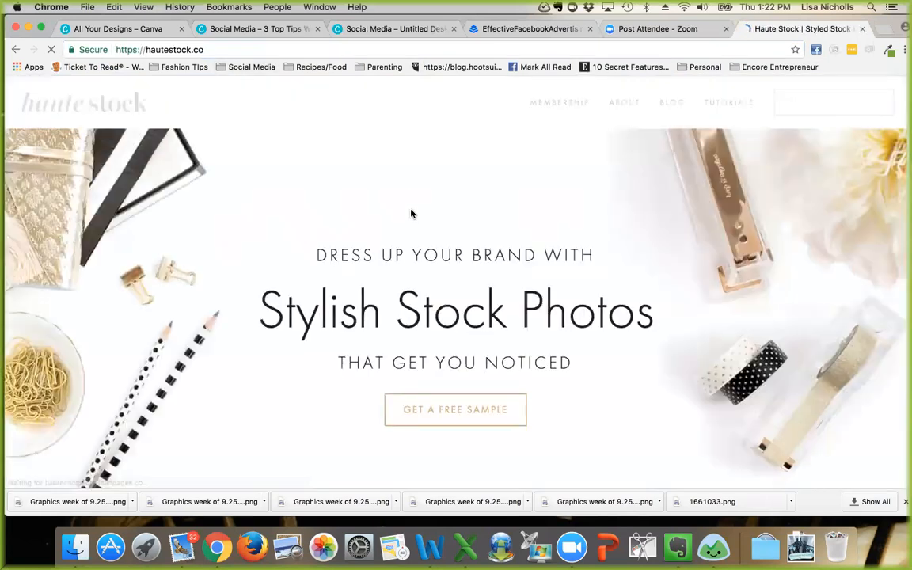
{"action": "left_click", "coordinate": [817, 128]}
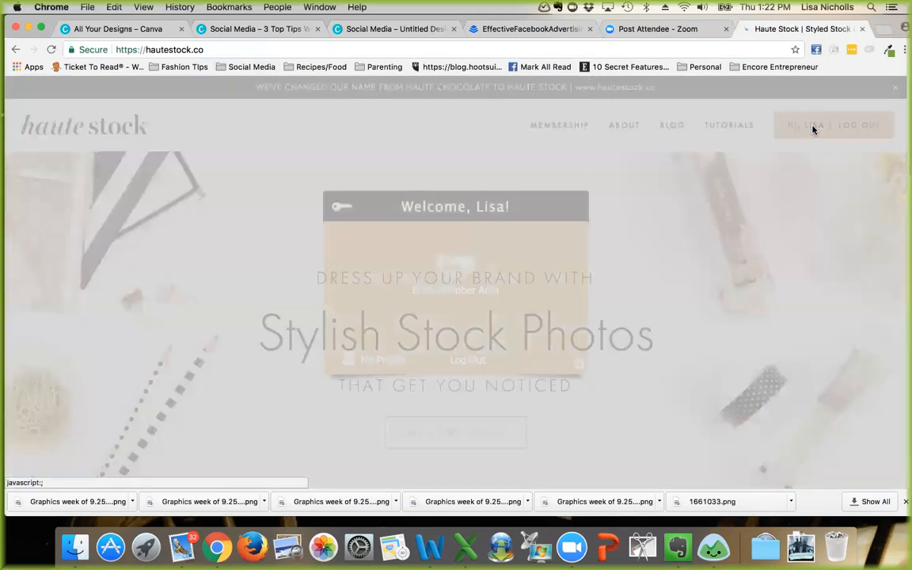
{"action": "left_click", "coordinate": [453, 258]}
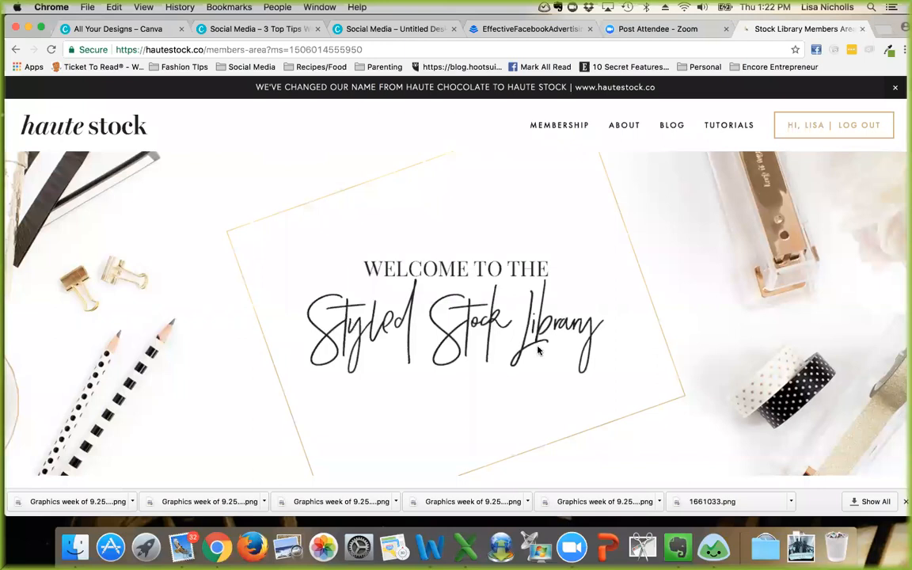
Step: Browse the Styled Stock Library's collections, from the graphics packs and recent releases through Holiday / Seasonal and Lifestyle
{"action": "scroll", "coordinate": [535, 346], "scroll_direction": "down", "scroll_amount": 10}
{"action": "scroll", "coordinate": [534, 345], "scroll_direction": "down", "scroll_amount": 6}
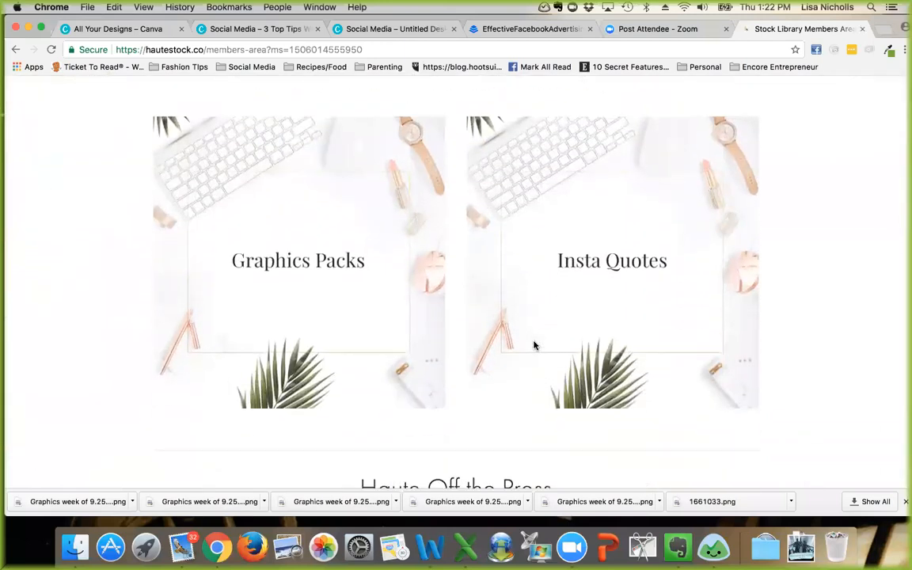
{"action": "scroll", "coordinate": [534, 346], "scroll_direction": "down", "scroll_amount": 2}
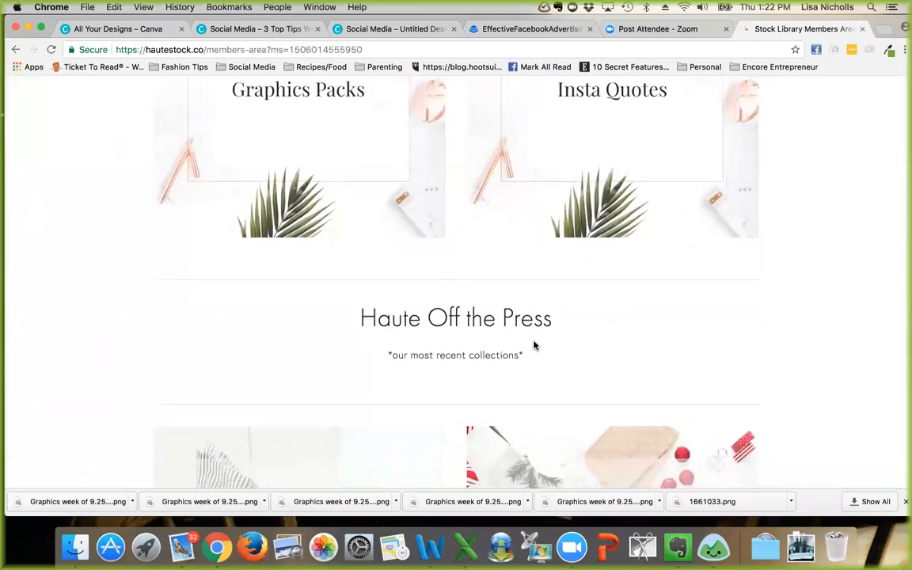
{"action": "scroll", "coordinate": [533, 345], "scroll_direction": "down", "scroll_amount": 5}
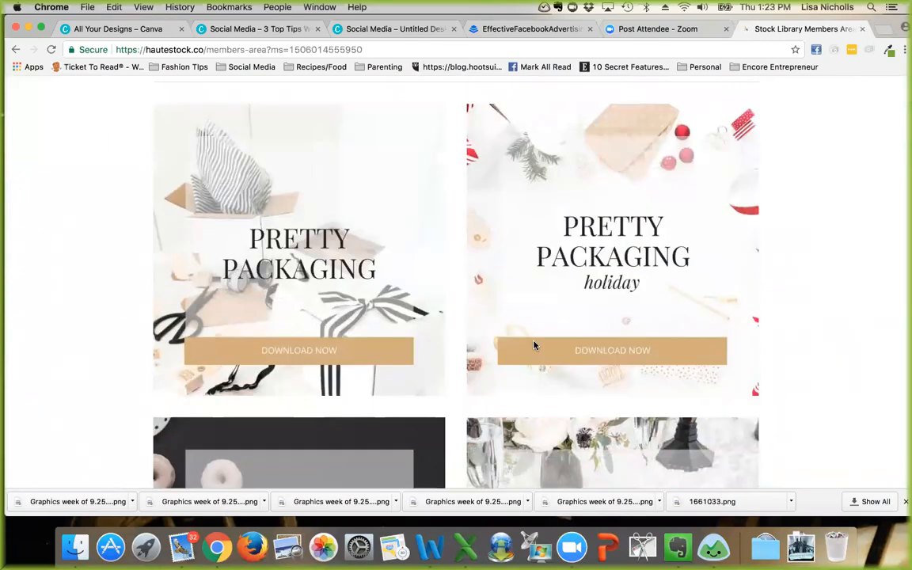
{"action": "scroll", "coordinate": [534, 345], "scroll_direction": "down", "scroll_amount": 2}
{"action": "scroll", "coordinate": [533, 346], "scroll_direction": "down", "scroll_amount": 10}
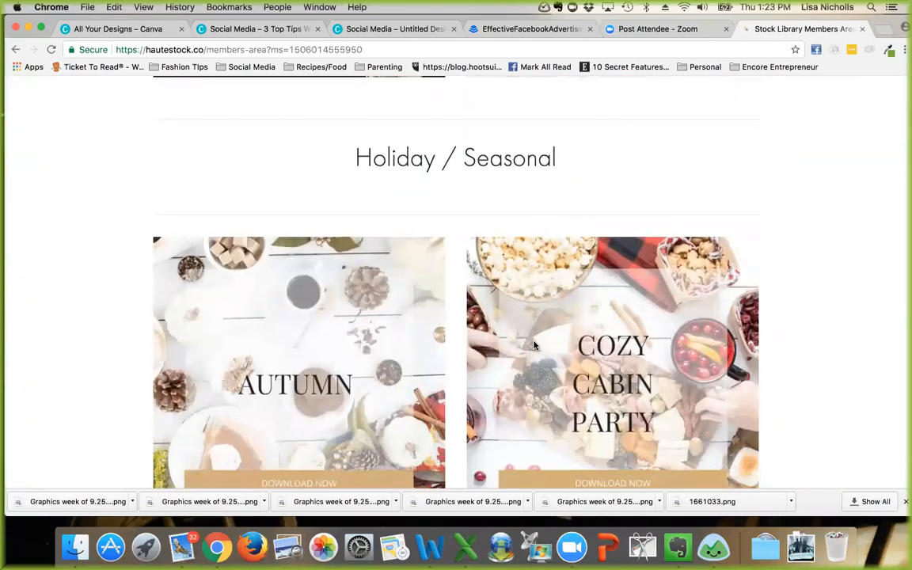
{"action": "scroll", "coordinate": [534, 345], "scroll_direction": "down", "scroll_amount": 12}
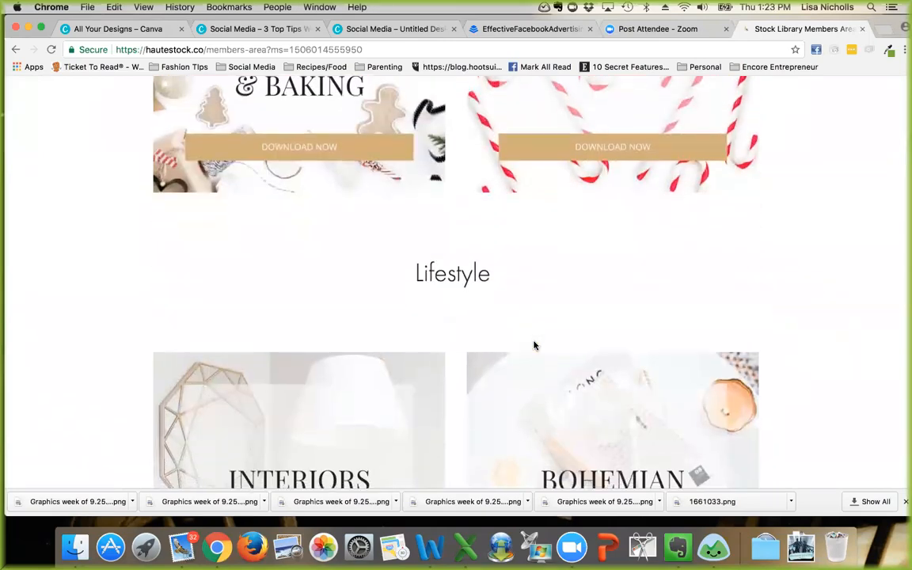
{"action": "scroll", "coordinate": [534, 345], "scroll_direction": "down", "scroll_amount": 12}
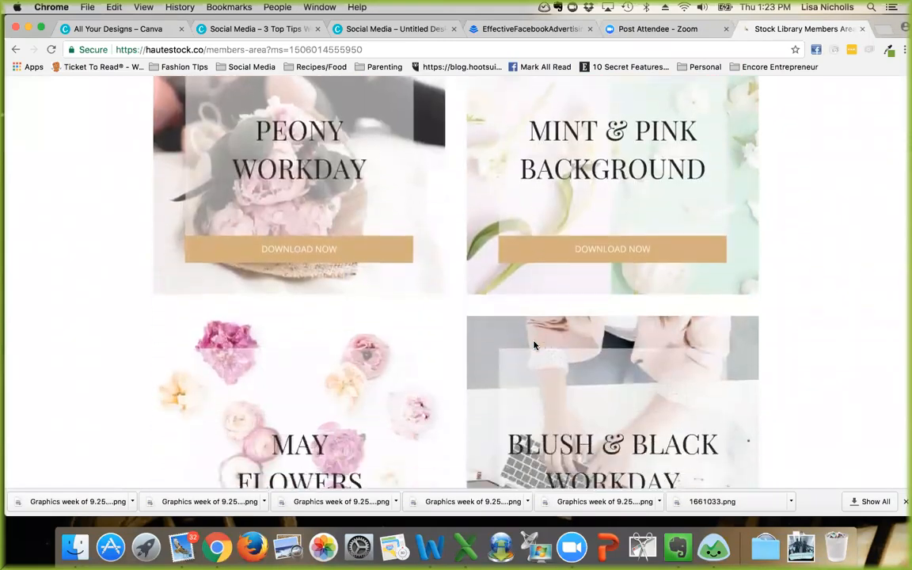
Step: Open the Blush & Black Workday collection's Dropbox folder and look through its photos
{"action": "scroll", "coordinate": [534, 345], "scroll_direction": "down", "scroll_amount": 3}
{"action": "left_click", "coordinate": [570, 274]}
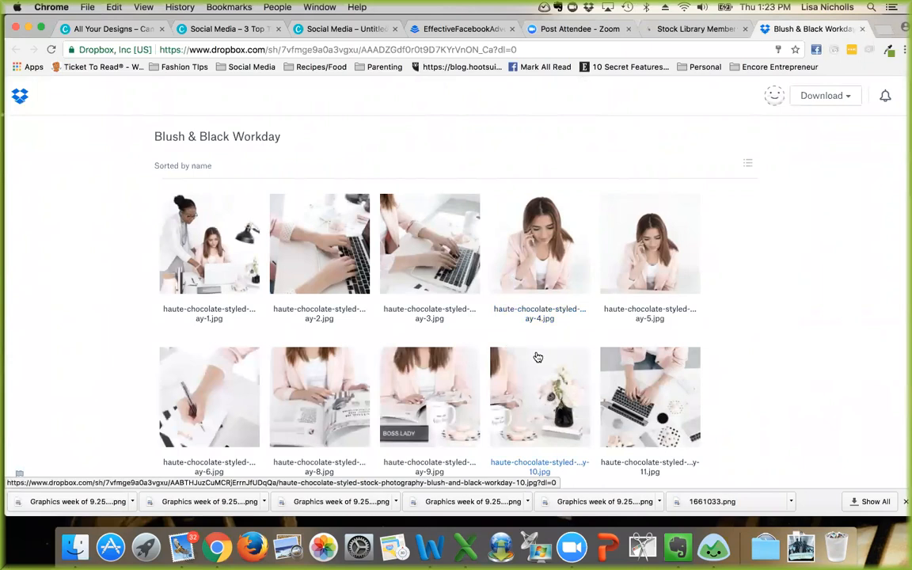
{"action": "scroll", "coordinate": [507, 372], "scroll_direction": "down", "scroll_amount": 10}
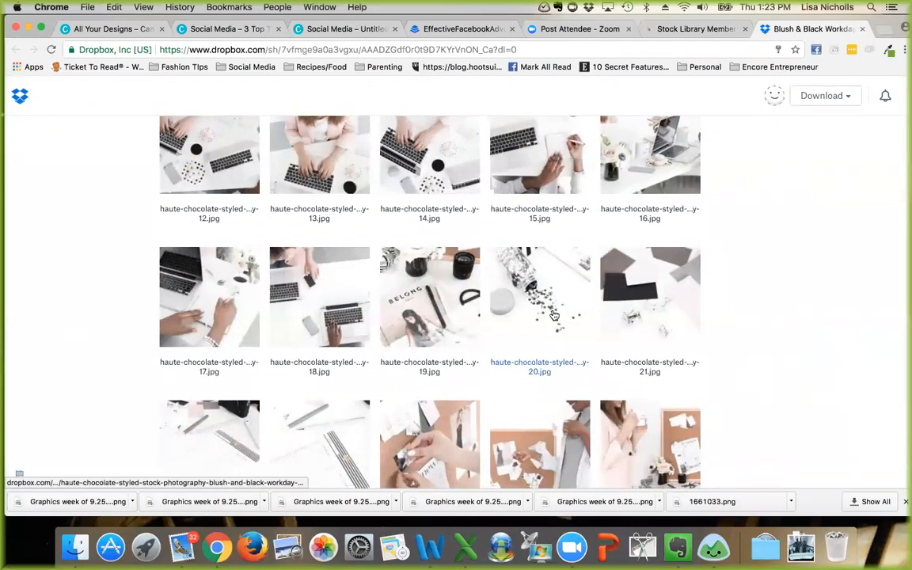
{"action": "scroll", "coordinate": [507, 349], "scroll_direction": "down", "scroll_amount": 10}
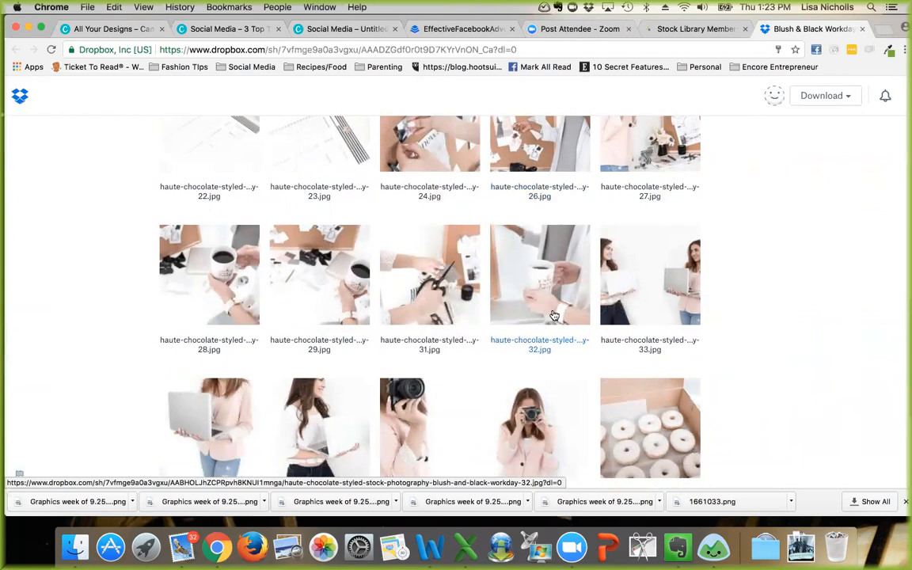
Step: Close the Dropbox folder and Haute Stock pages, and return to the 3 Top Tips Webinar design in Canva
{"action": "left_click", "coordinate": [863, 29]}
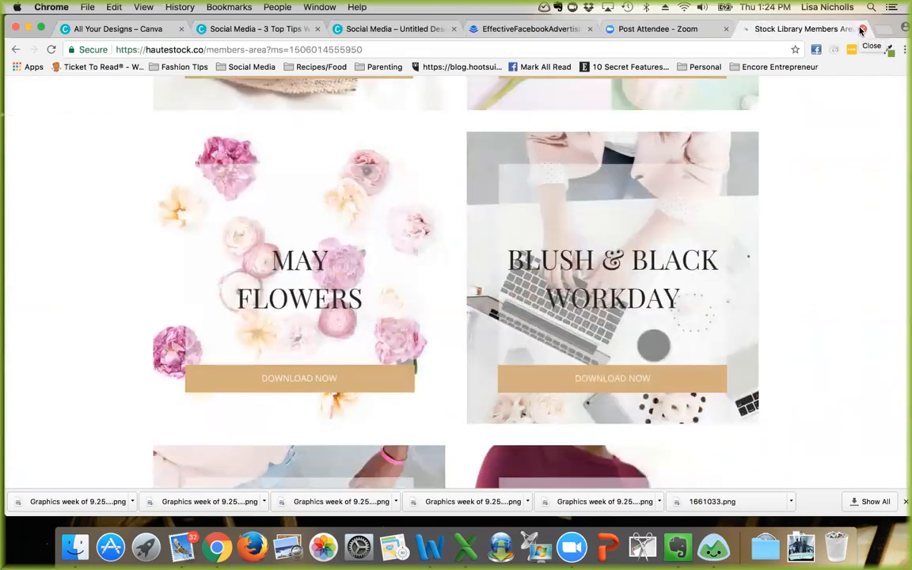
{"action": "left_click", "coordinate": [862, 30]}
{"action": "left_click", "coordinate": [200, 29]}
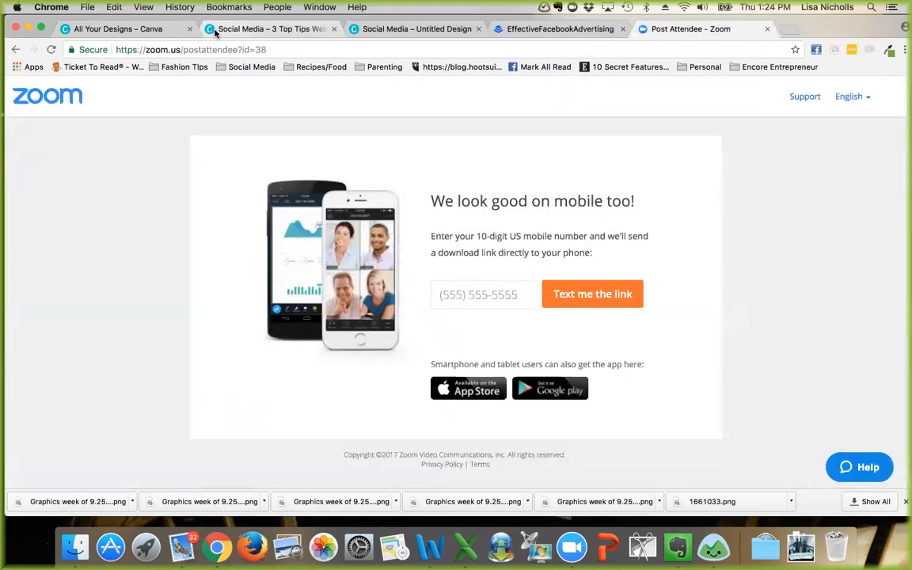
{"action": "scroll", "coordinate": [449, 333], "scroll_direction": "up", "scroll_amount": 1}
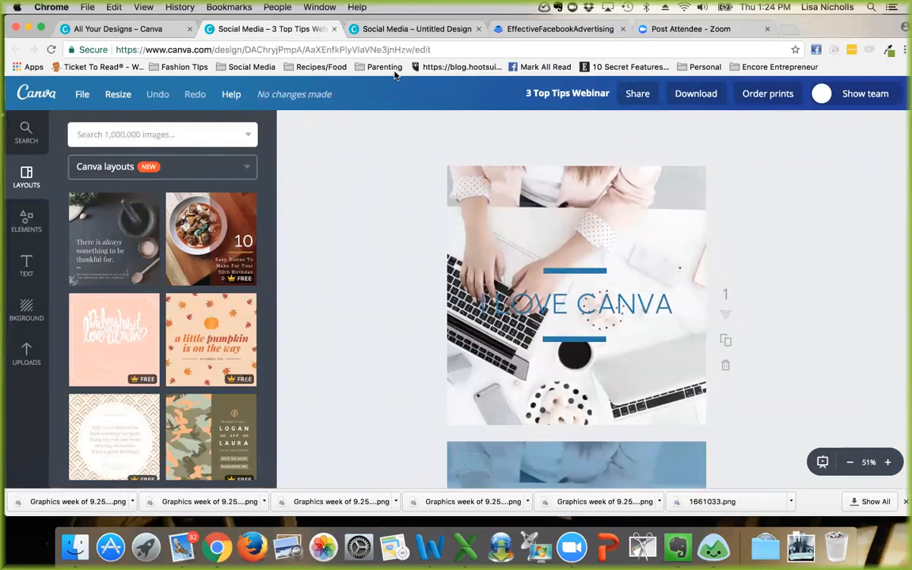
Step: Switch to the untitled social media design and place the bamboo photo from the Nature elements on its blank page
{"action": "left_click", "coordinate": [370, 29]}
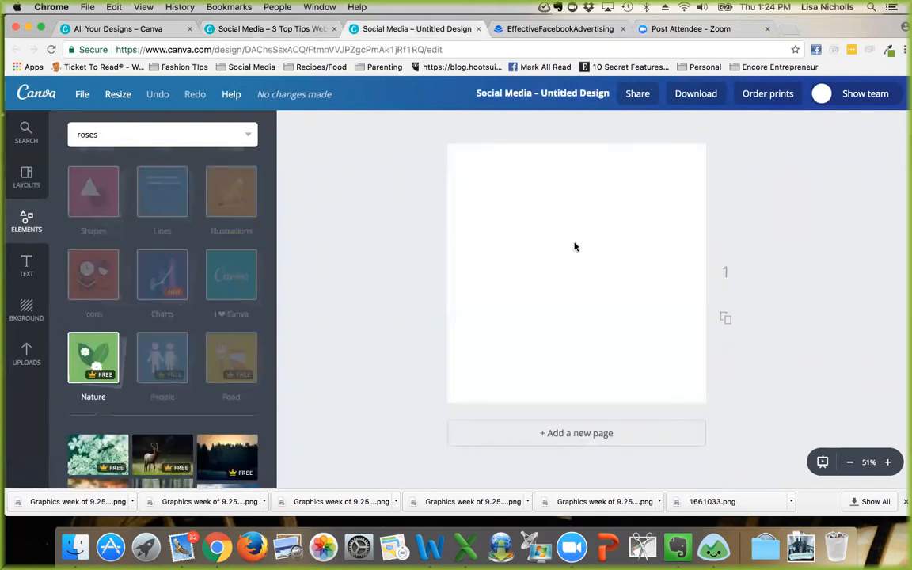
{"action": "scroll", "coordinate": [206, 299], "scroll_direction": "down", "scroll_amount": 2}
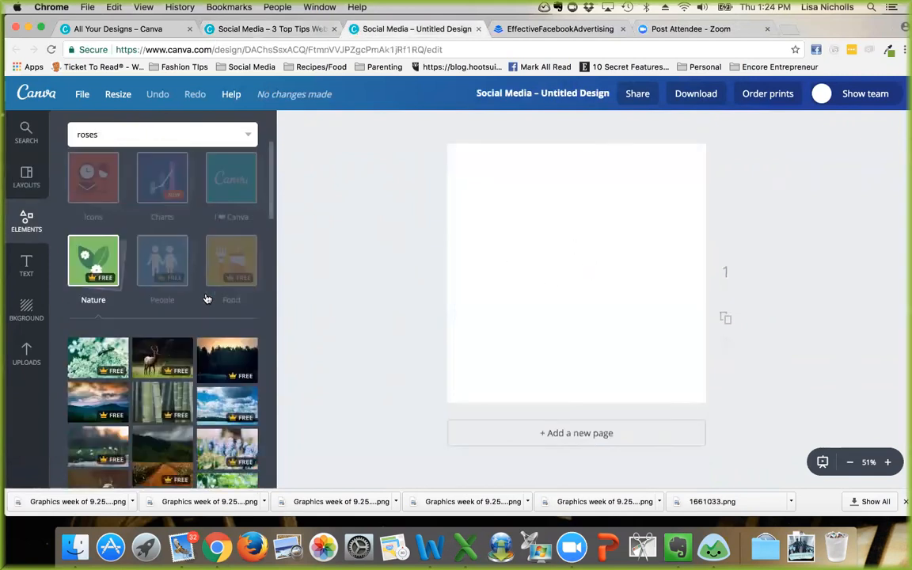
{"action": "scroll", "coordinate": [206, 299], "scroll_direction": "down", "scroll_amount": 2}
{"action": "left_click_drag", "start_coordinate": [158, 295], "coordinate": [520, 292]}
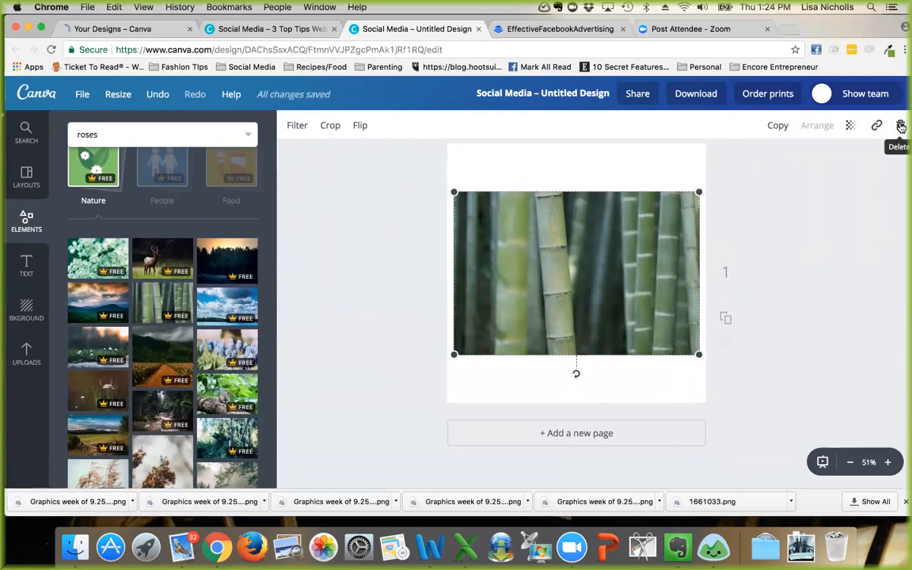
Step: Replace the bamboo photo with the travel hat camera image uploaded from the Haute Chocolate graphics on the Desktop
{"action": "left_click", "coordinate": [901, 129]}
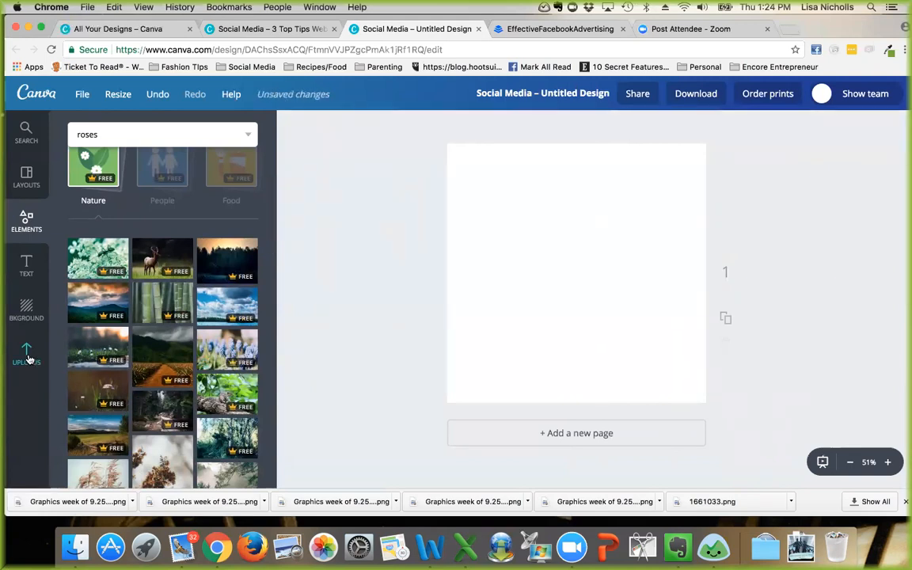
{"action": "left_click", "coordinate": [27, 352]}
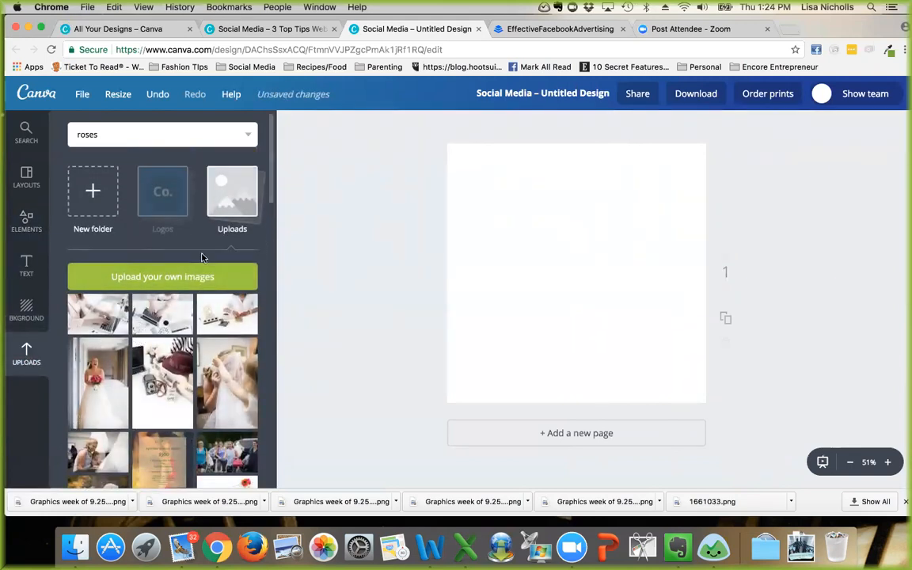
{"action": "left_click", "coordinate": [181, 277]}
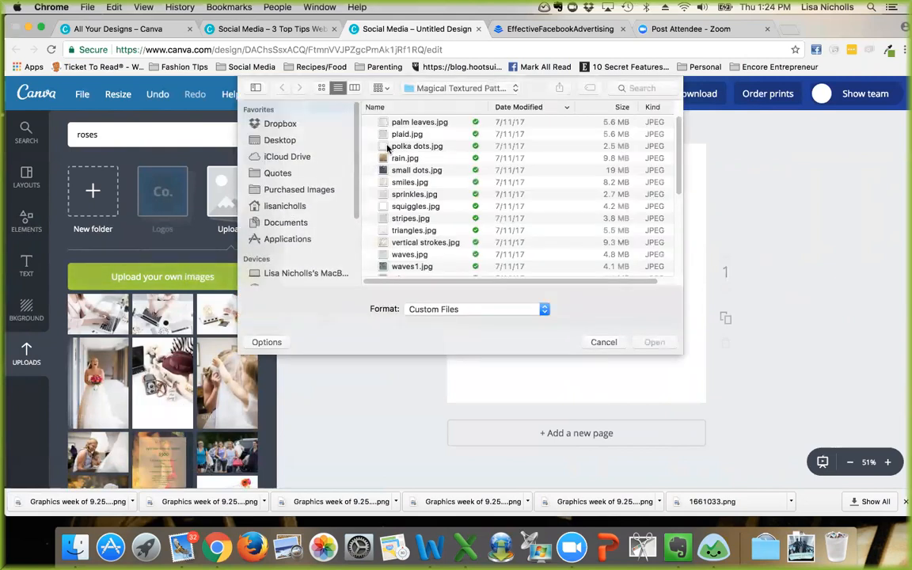
{"action": "left_click", "coordinate": [270, 141]}
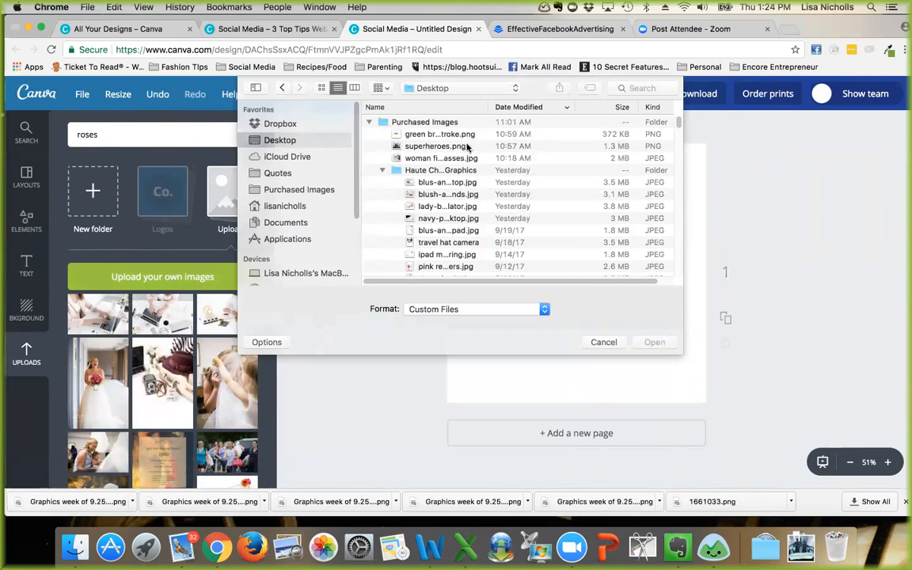
{"action": "left_click", "coordinate": [435, 242]}
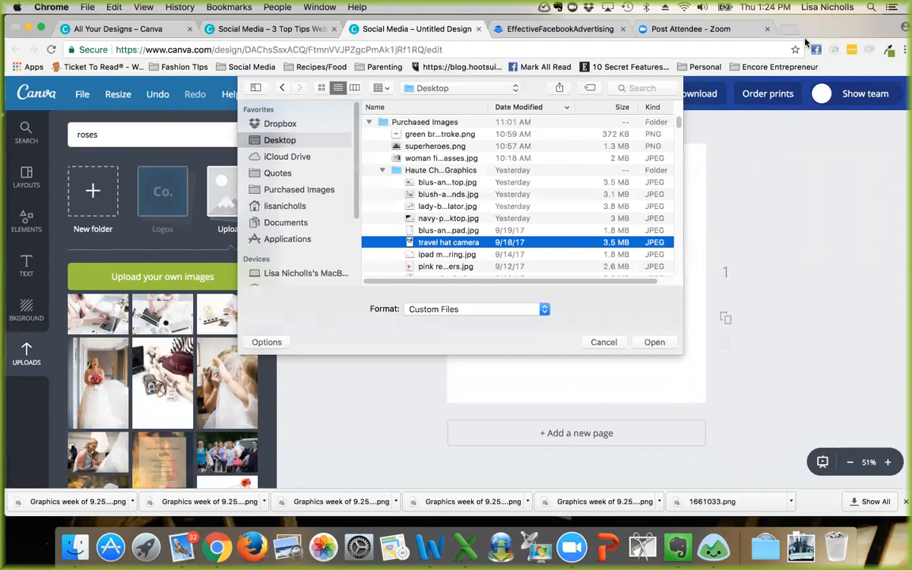
{"action": "left_click", "coordinate": [656, 343]}
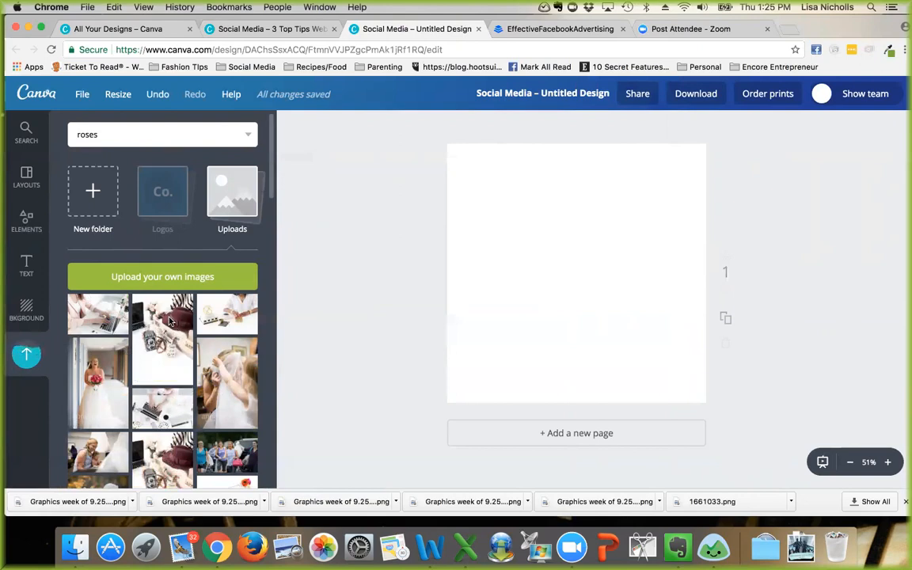
{"action": "left_click", "coordinate": [155, 296]}
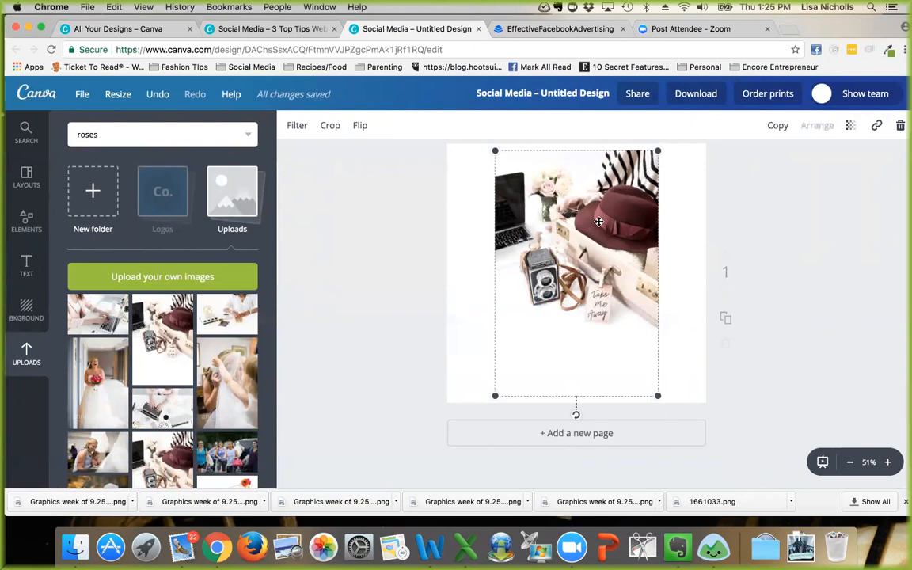
Step: Switch to the 3 Top Tips Webinar design, duplicate its first page and remove the duplicate
{"action": "left_click", "coordinate": [283, 30]}
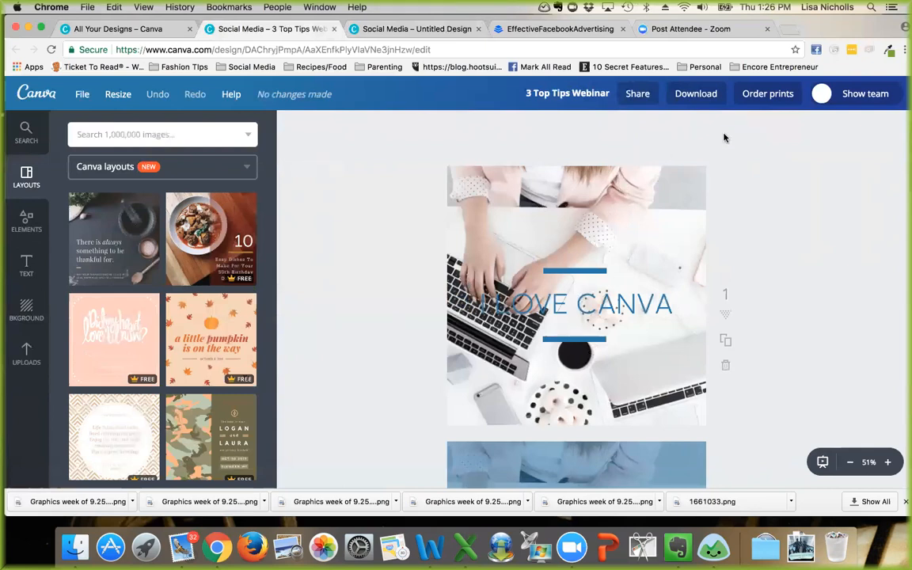
{"action": "scroll", "coordinate": [544, 299], "scroll_direction": "down", "scroll_amount": 3}
{"action": "scroll", "coordinate": [606, 339], "scroll_direction": "up", "scroll_amount": 3}
{"action": "left_click", "coordinate": [726, 341]}
{"action": "scroll", "coordinate": [714, 368], "scroll_direction": "down", "scroll_amount": 2}
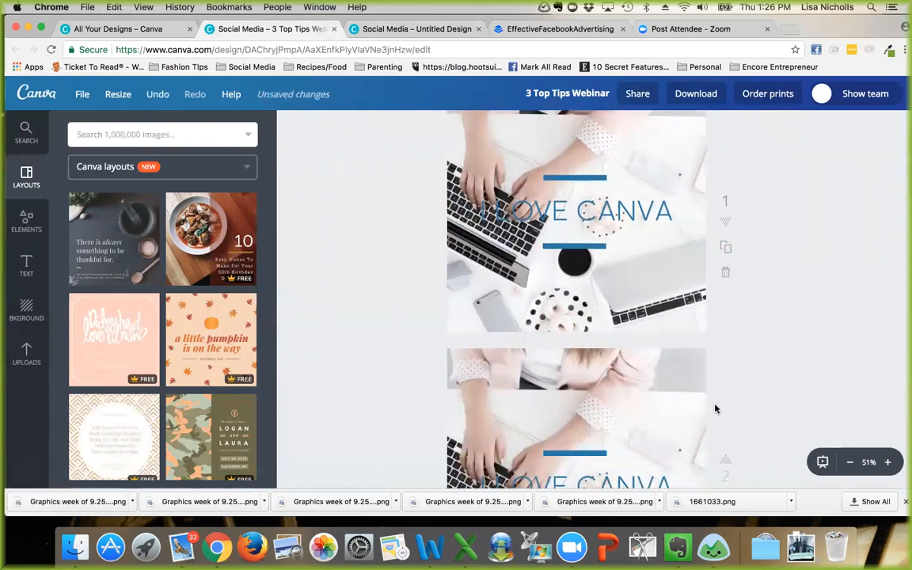
{"action": "left_click", "coordinate": [725, 461]}
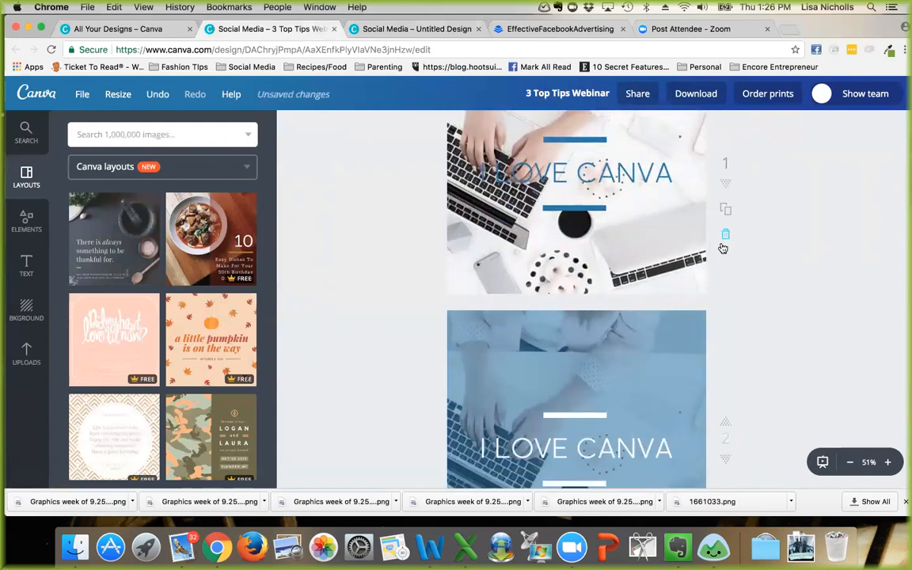
{"action": "left_click", "coordinate": [726, 208]}
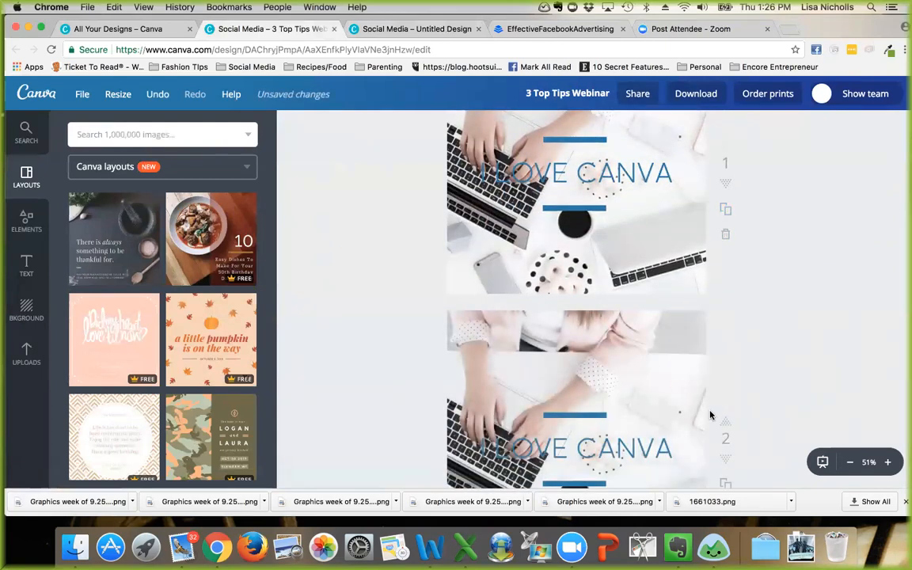
{"action": "scroll", "coordinate": [726, 456], "scroll_direction": "down", "scroll_amount": 1}
{"action": "left_click", "coordinate": [727, 466]}
Step: Add a new page at the end of the design and delete the background photo on it
{"action": "scroll", "coordinate": [697, 326], "scroll_direction": "down", "scroll_amount": 5}
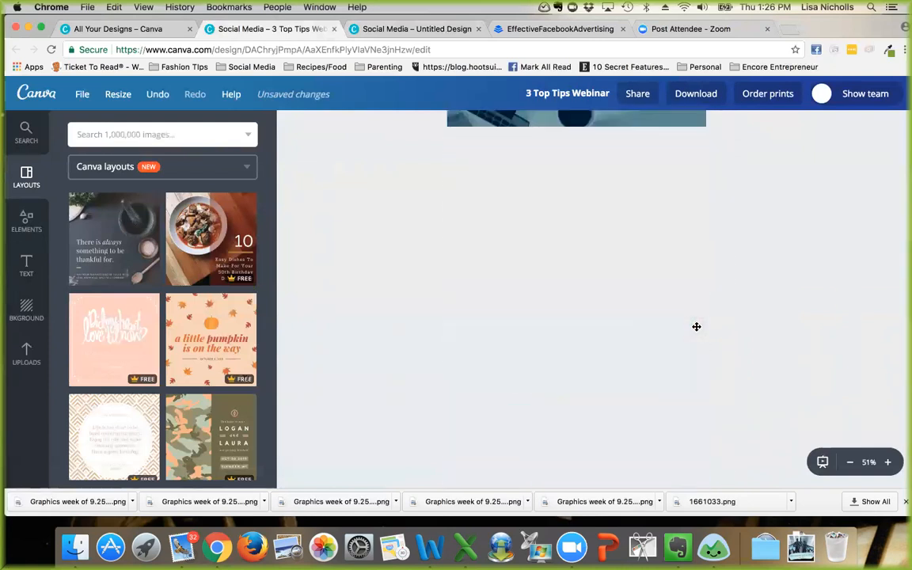
{"action": "scroll", "coordinate": [697, 327], "scroll_direction": "down", "scroll_amount": 5}
{"action": "left_click", "coordinate": [585, 416]}
{"action": "left_click", "coordinate": [631, 268]}
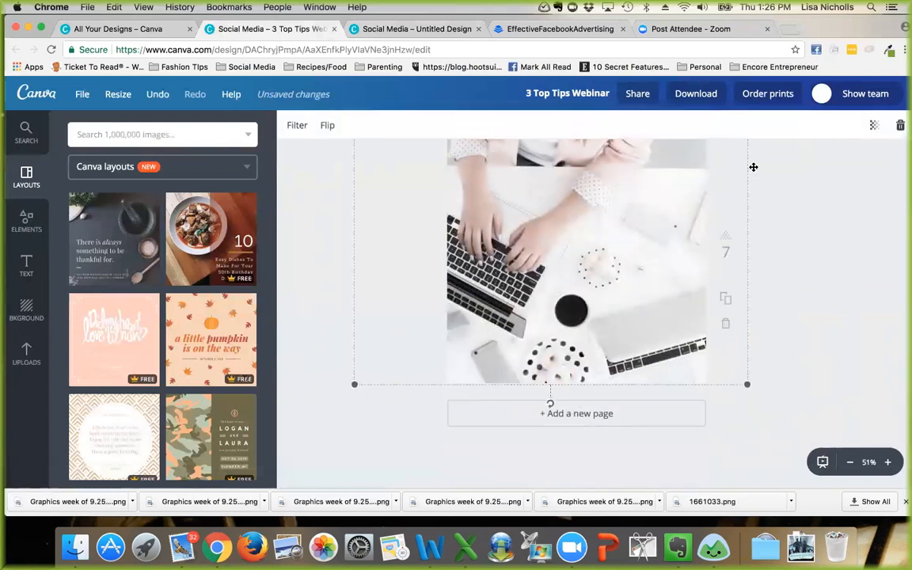
{"action": "key", "text": "Delete"}
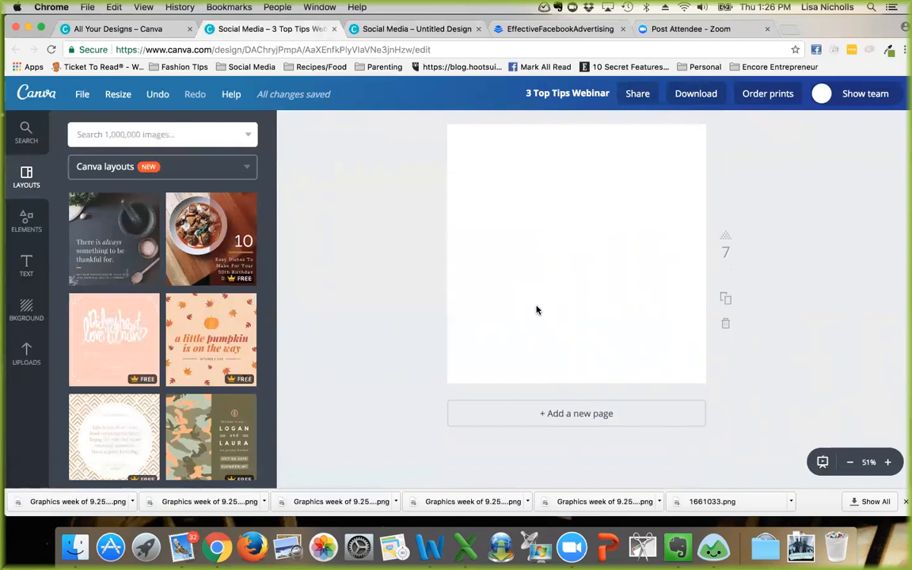
Step: Place the uploaded photo of hands typing on a laptop on the blank page, enlarging and repositioning it to fill the page
{"action": "left_click", "coordinate": [32, 352]}
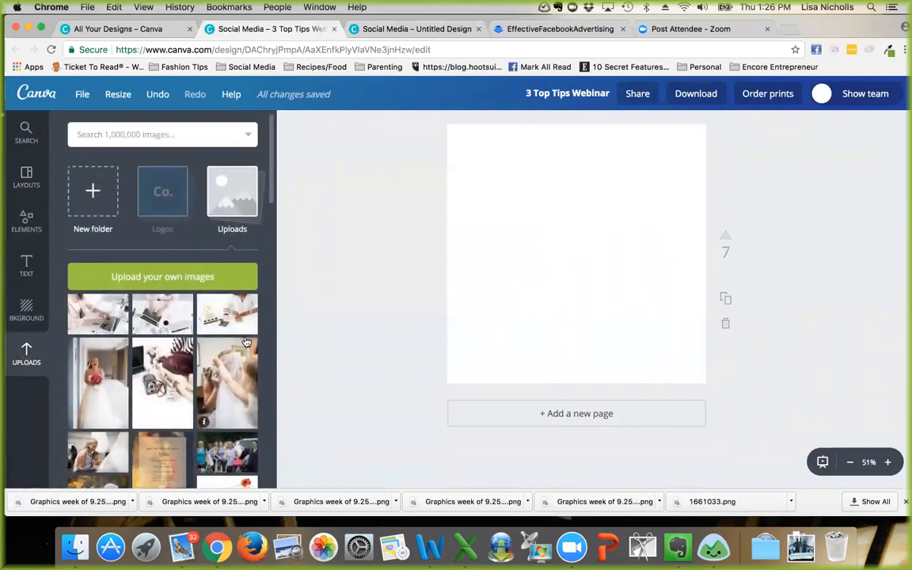
{"action": "left_click", "coordinate": [157, 315]}
{"action": "scroll", "coordinate": [504, 369], "scroll_direction": "up", "scroll_amount": 1}
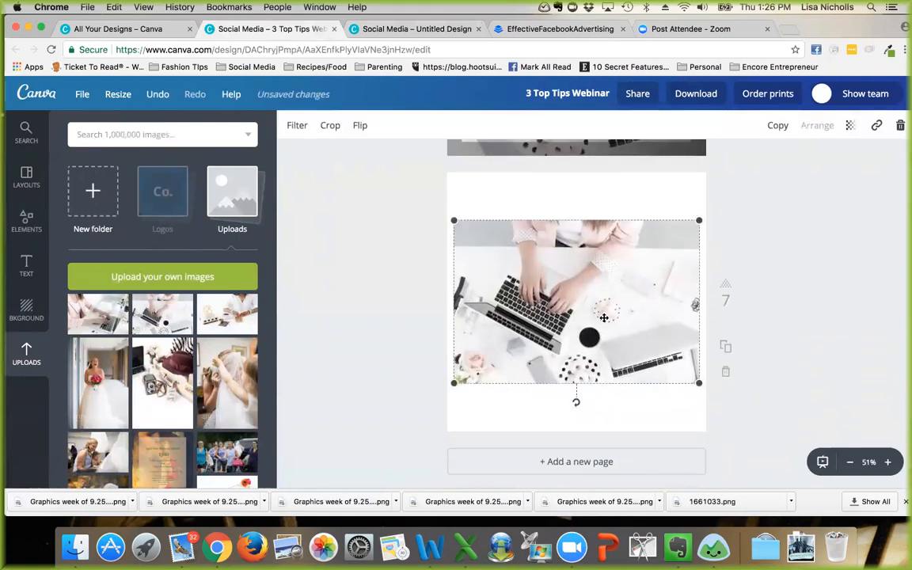
{"action": "left_click_drag", "start_coordinate": [612, 306], "coordinate": [618, 259]}
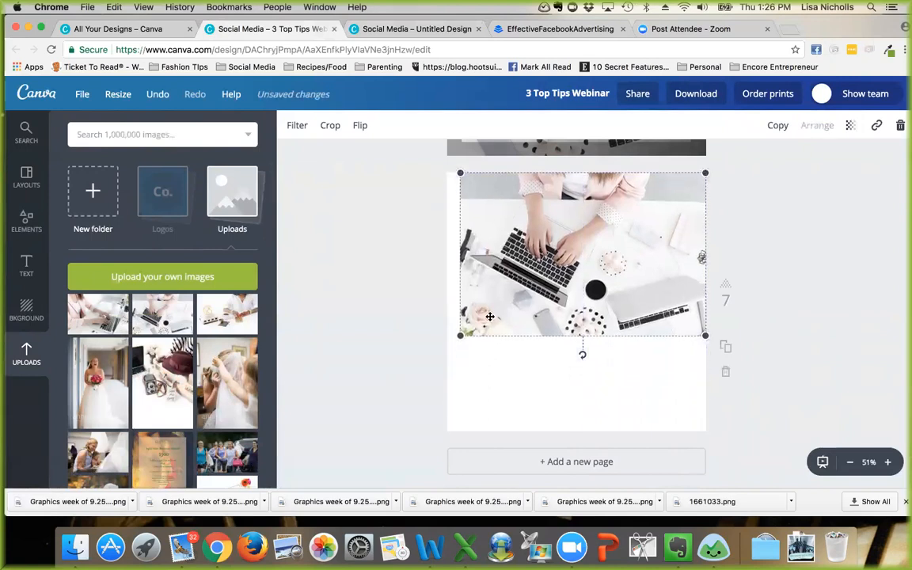
{"action": "left_click_drag", "start_coordinate": [460, 335], "coordinate": [326, 459]}
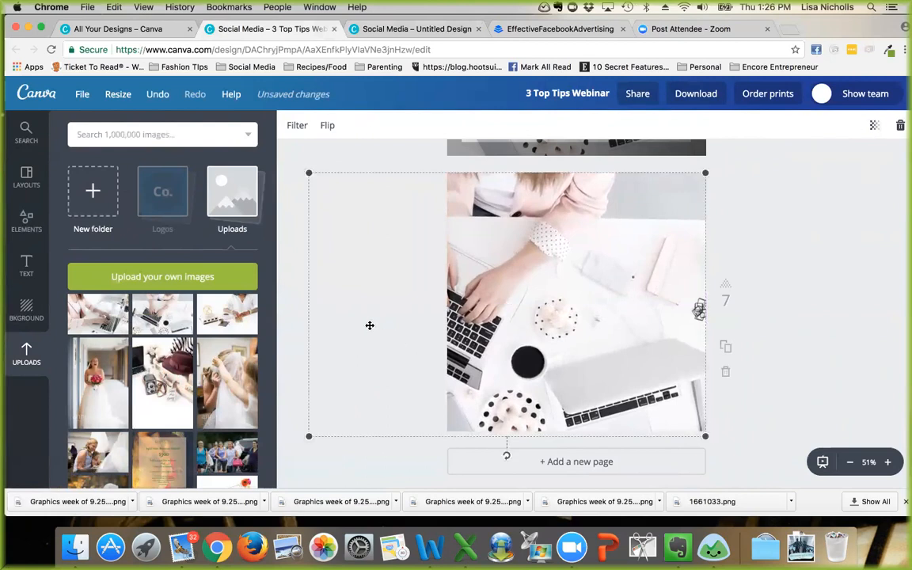
{"action": "left_click_drag", "start_coordinate": [375, 320], "coordinate": [500, 322]}
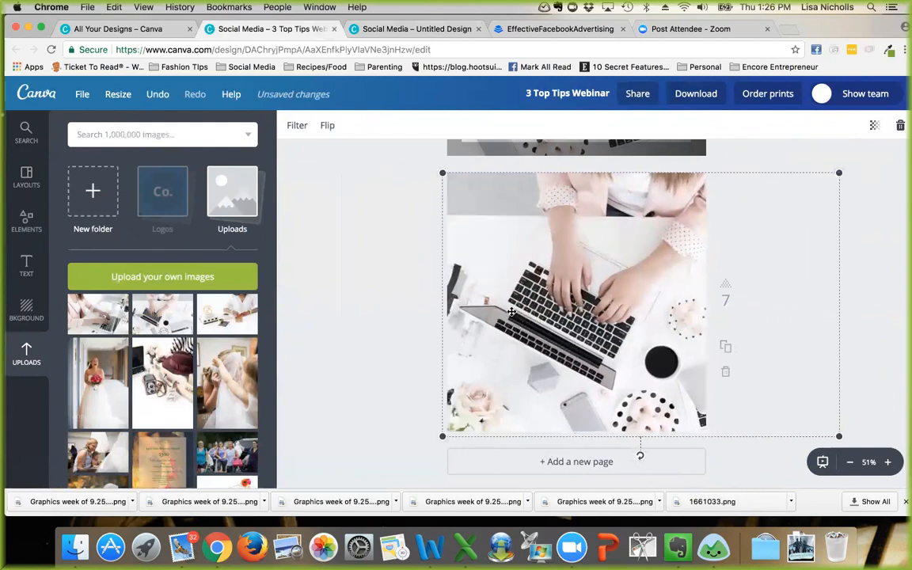
{"action": "left_click", "coordinate": [340, 282]}
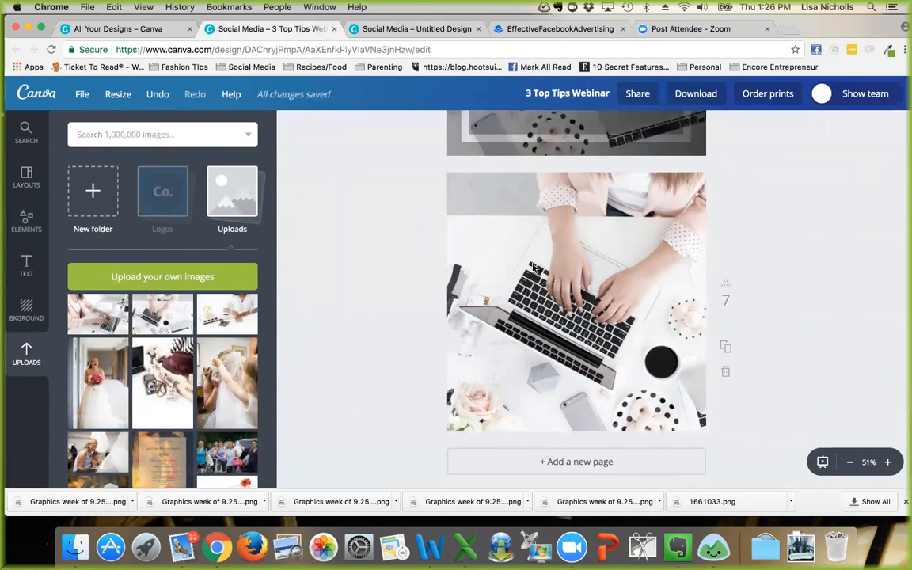
Step: Add a heading reading "I LOVE CANVA" and move it above the laptop keyboard in the photo
{"action": "left_click", "coordinate": [28, 263]}
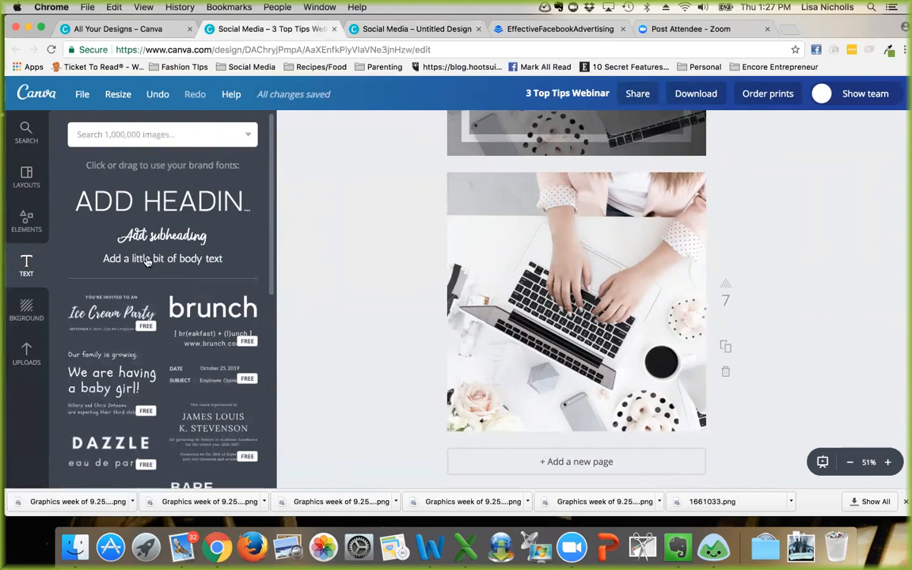
{"action": "left_click", "coordinate": [178, 203]}
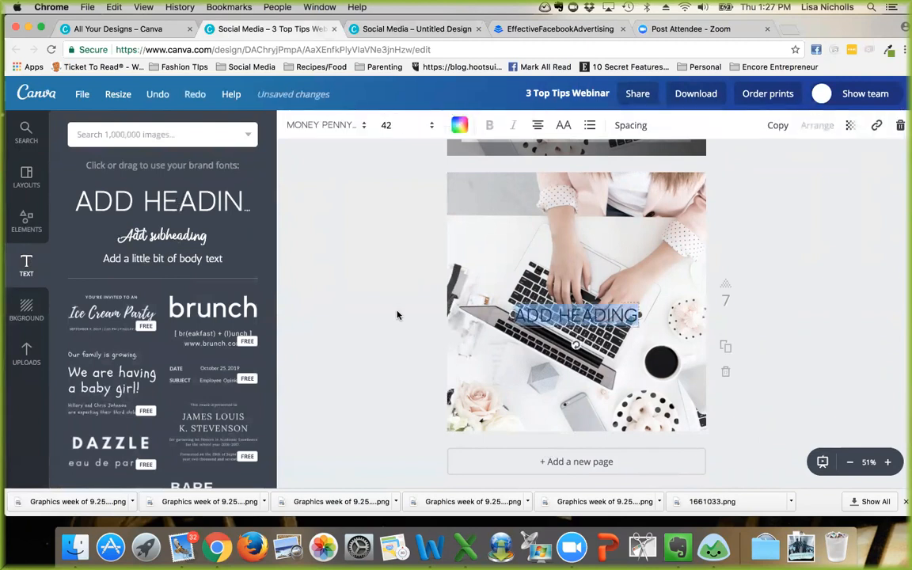
{"action": "key", "text": "BackSpace"}
{"action": "type", "text": "I LOVE CANVA"}
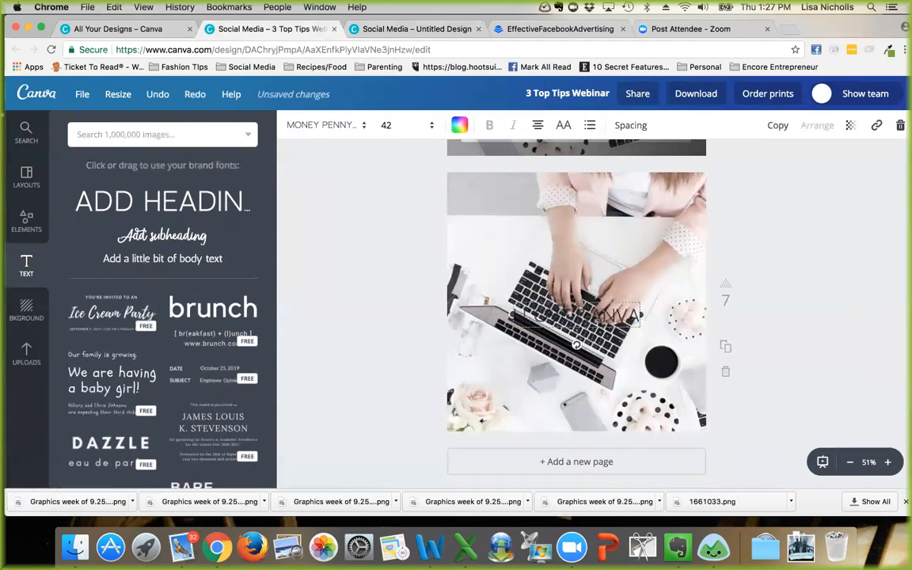
{"action": "left_click", "coordinate": [557, 368]}
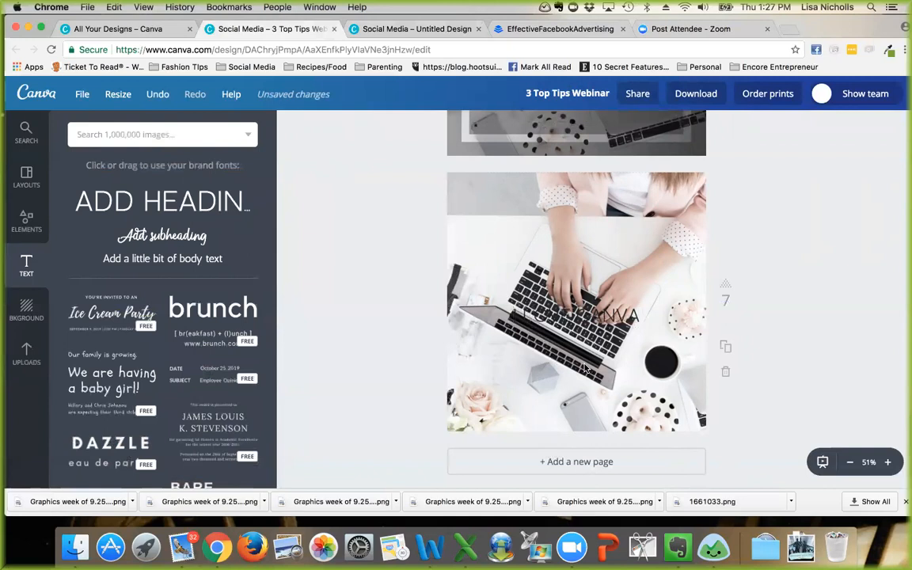
{"action": "left_click_drag", "start_coordinate": [571, 319], "coordinate": [567, 243]}
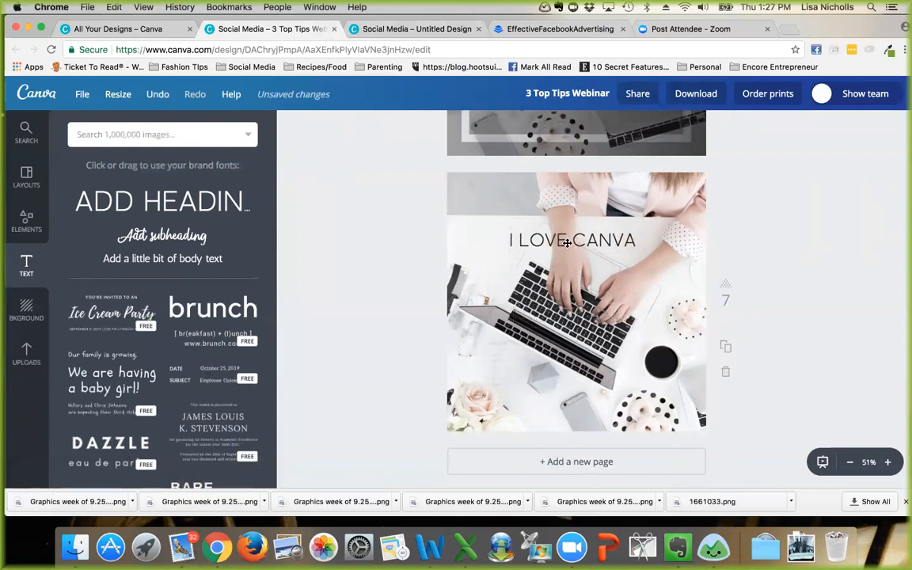
Step: Look over the heading's font and size choices and turn on uppercase for it
{"action": "left_click", "coordinate": [567, 243]}
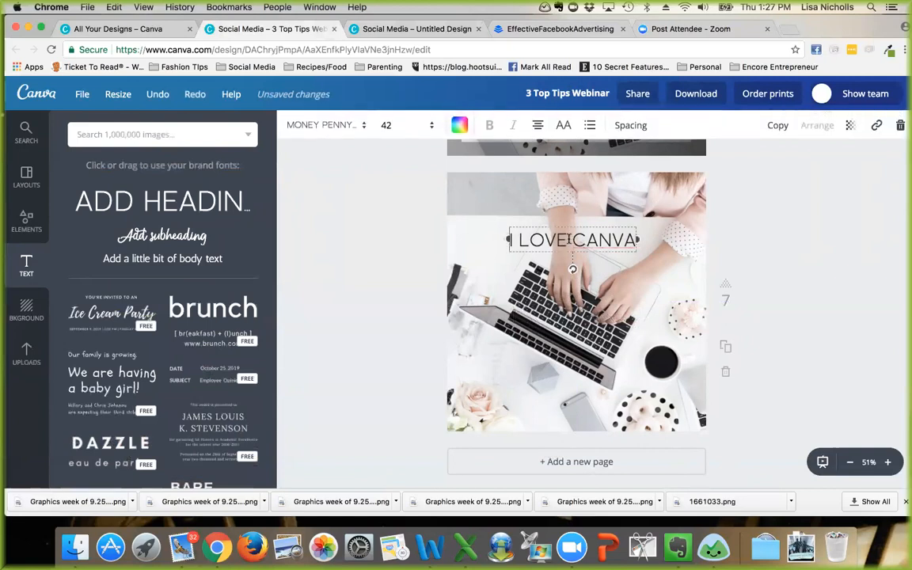
{"action": "left_click", "coordinate": [364, 126]}
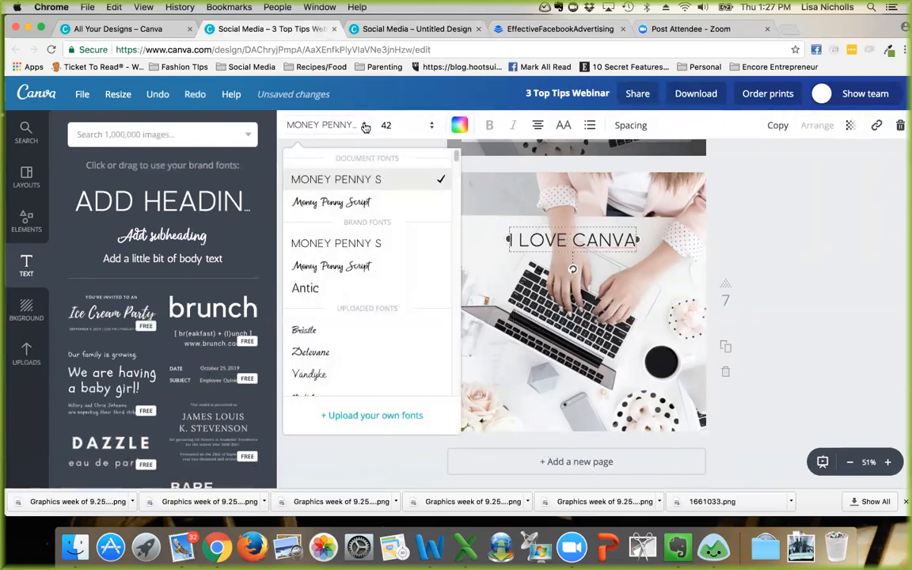
{"action": "left_click", "coordinate": [430, 126]}
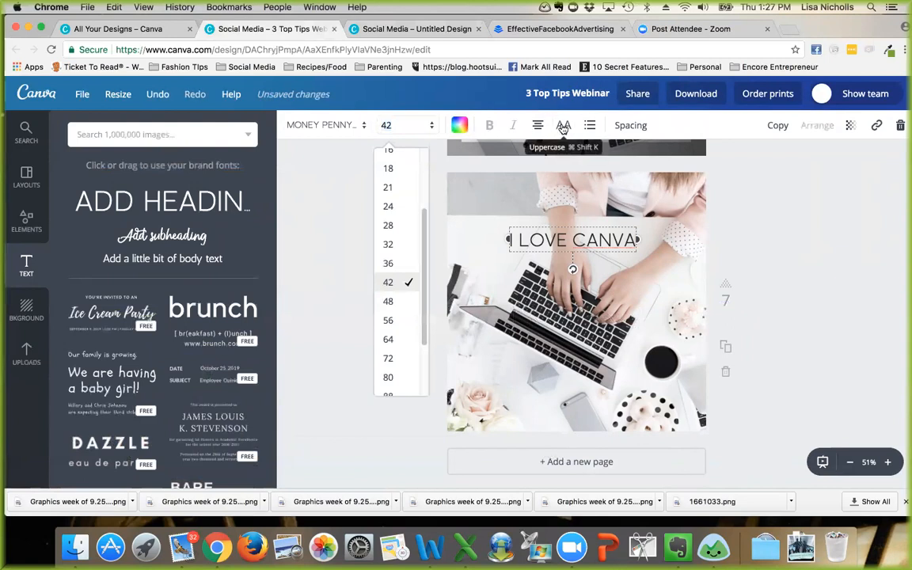
{"action": "left_click", "coordinate": [563, 126]}
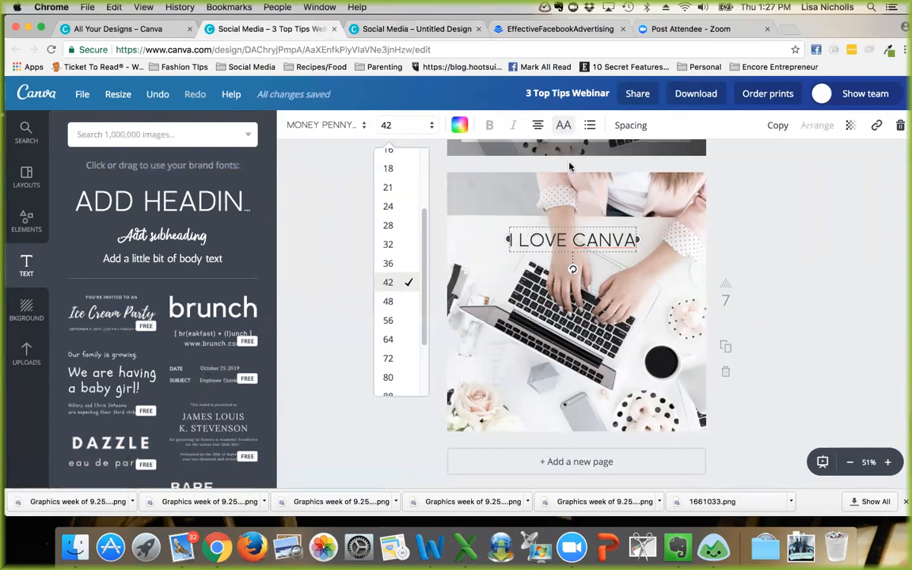
Step: Browse the available fonts for the heading and change its font to PT Sans
{"action": "left_click", "coordinate": [364, 128]}
{"action": "scroll", "coordinate": [333, 297], "scroll_direction": "down", "scroll_amount": 10}
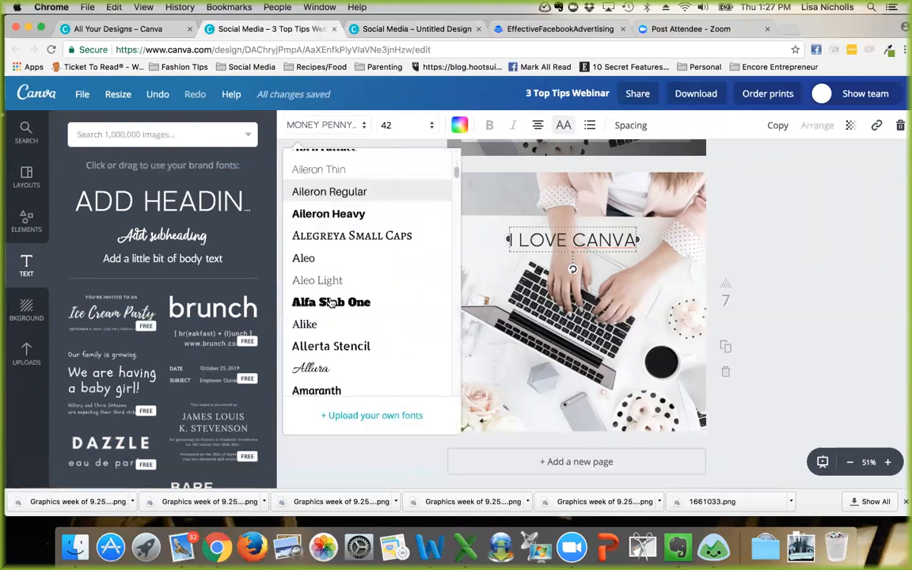
{"action": "scroll", "coordinate": [332, 301], "scroll_direction": "down", "scroll_amount": 10}
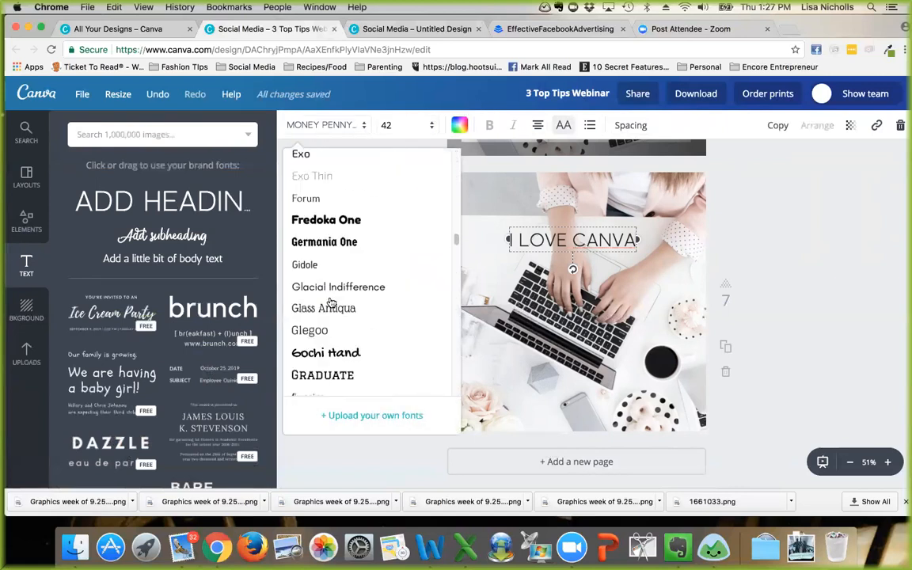
{"action": "scroll", "coordinate": [331, 303], "scroll_direction": "down", "scroll_amount": 4}
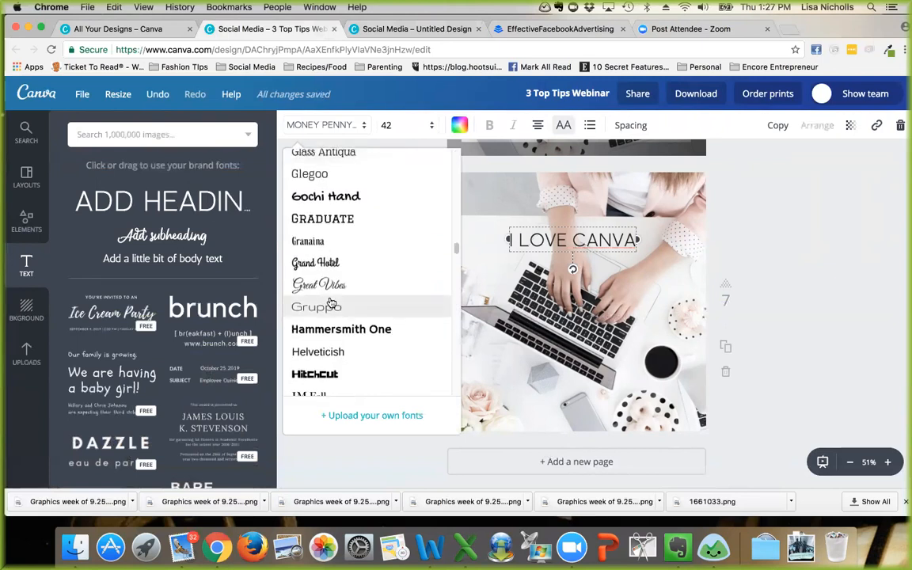
{"action": "scroll", "coordinate": [331, 302], "scroll_direction": "down", "scroll_amount": 8}
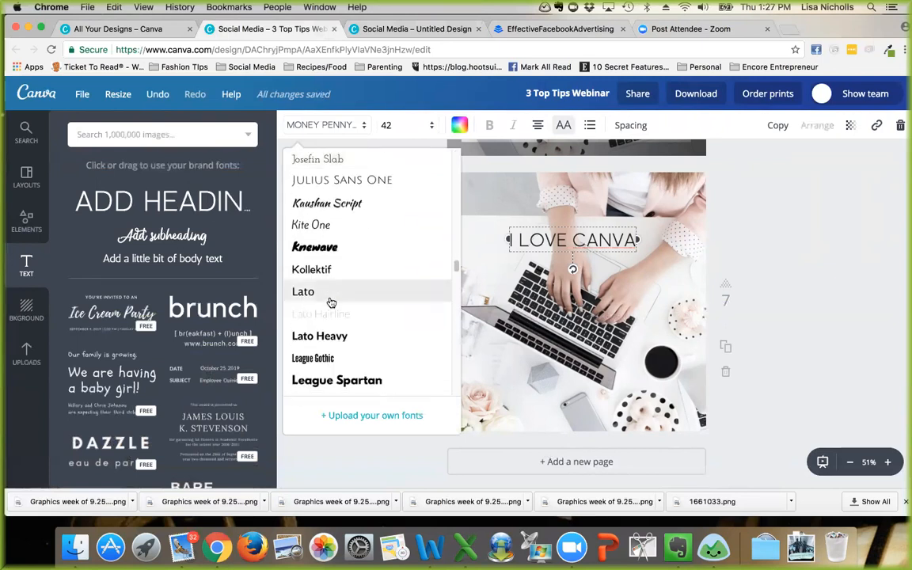
{"action": "scroll", "coordinate": [331, 302], "scroll_direction": "down", "scroll_amount": 2}
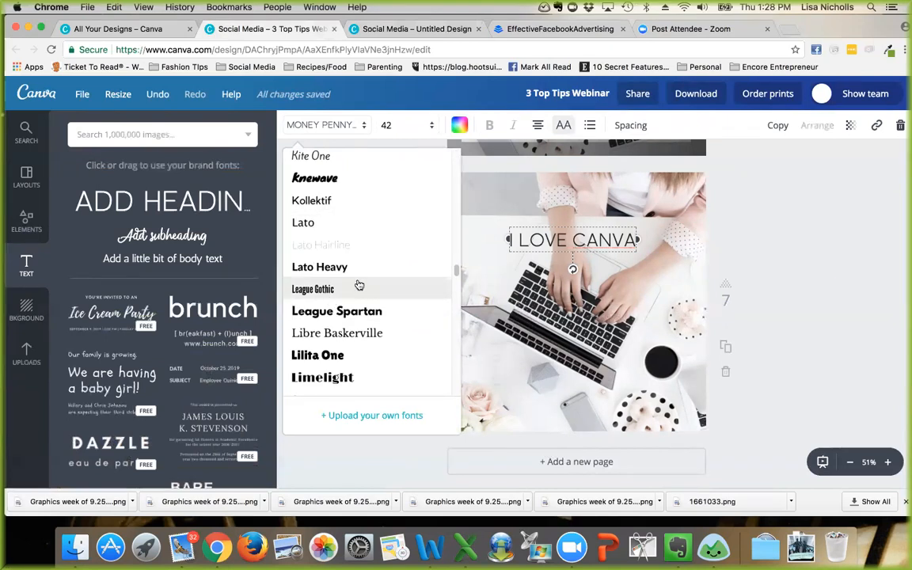
{"action": "scroll", "coordinate": [401, 305], "scroll_direction": "down", "scroll_amount": 3}
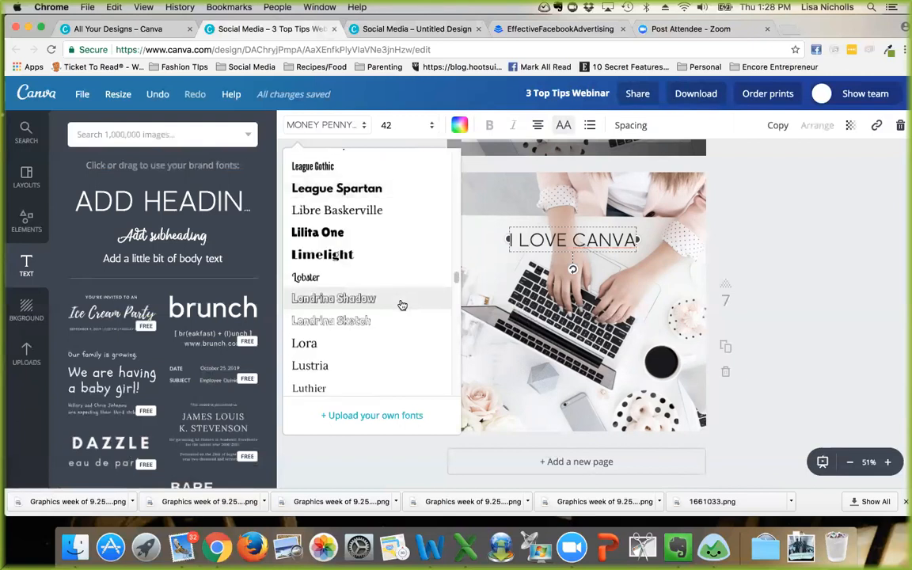
{"action": "scroll", "coordinate": [401, 305], "scroll_direction": "down", "scroll_amount": 3}
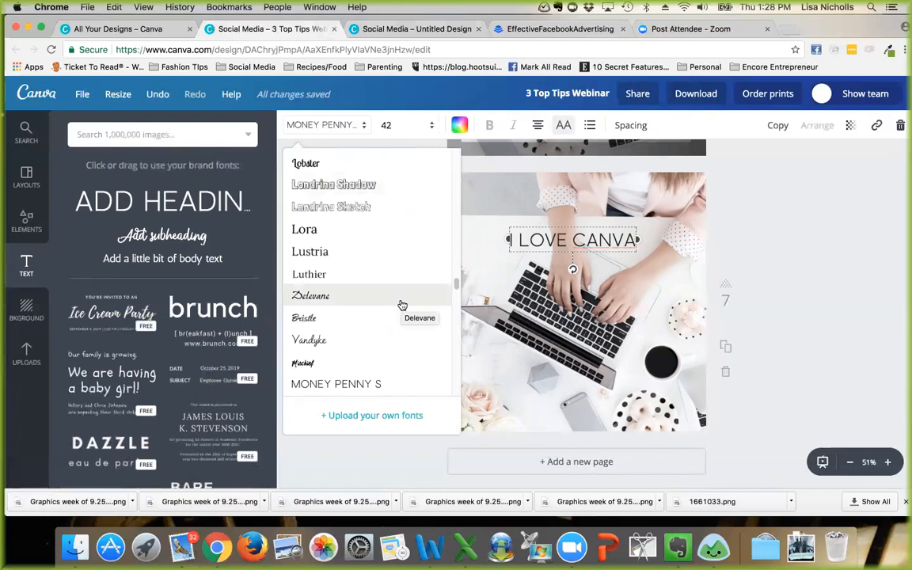
{"action": "scroll", "coordinate": [402, 305], "scroll_direction": "down", "scroll_amount": 10}
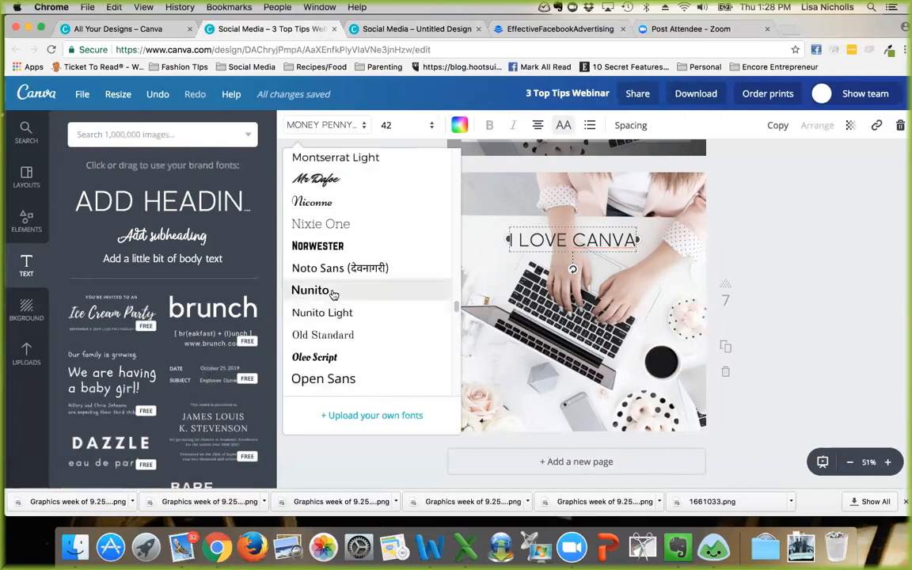
{"action": "scroll", "coordinate": [333, 295], "scroll_direction": "down", "scroll_amount": 10}
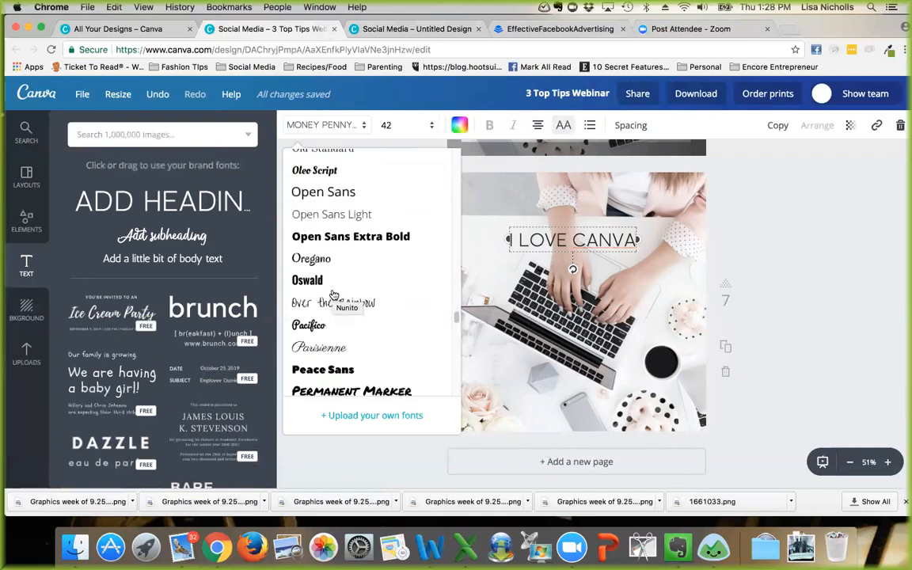
{"action": "left_click", "coordinate": [316, 254]}
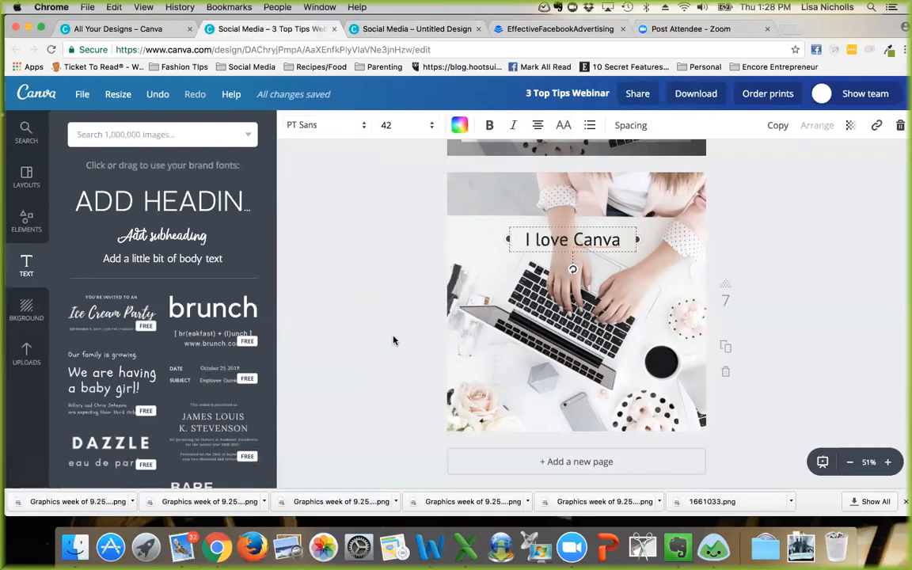
{"action": "left_click", "coordinate": [643, 292]}
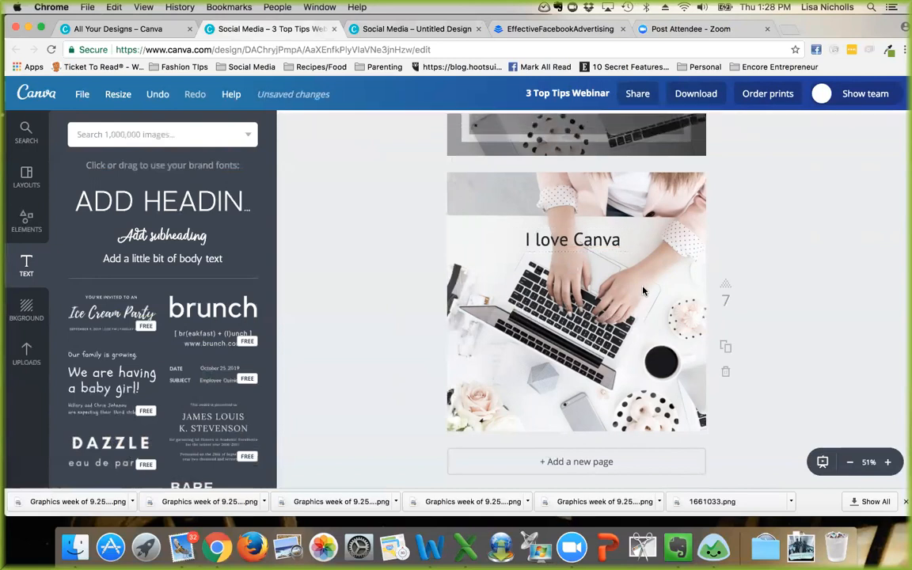
Step: Try the heading at font sizes 56, 80 and 144
{"action": "left_click", "coordinate": [594, 240]}
{"action": "left_click", "coordinate": [396, 125]}
{"action": "left_click", "coordinate": [389, 321]}
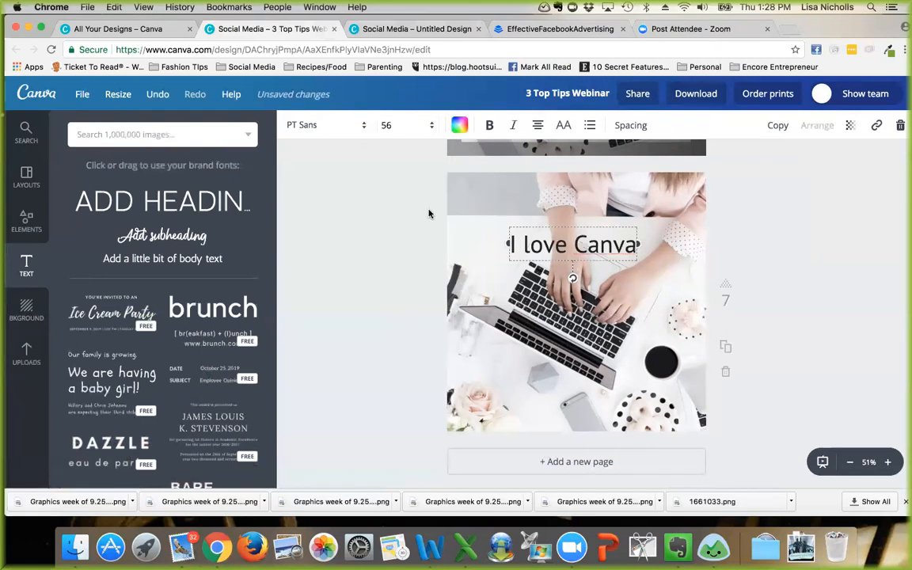
{"action": "left_click", "coordinate": [390, 123]}
{"action": "left_click", "coordinate": [389, 378]}
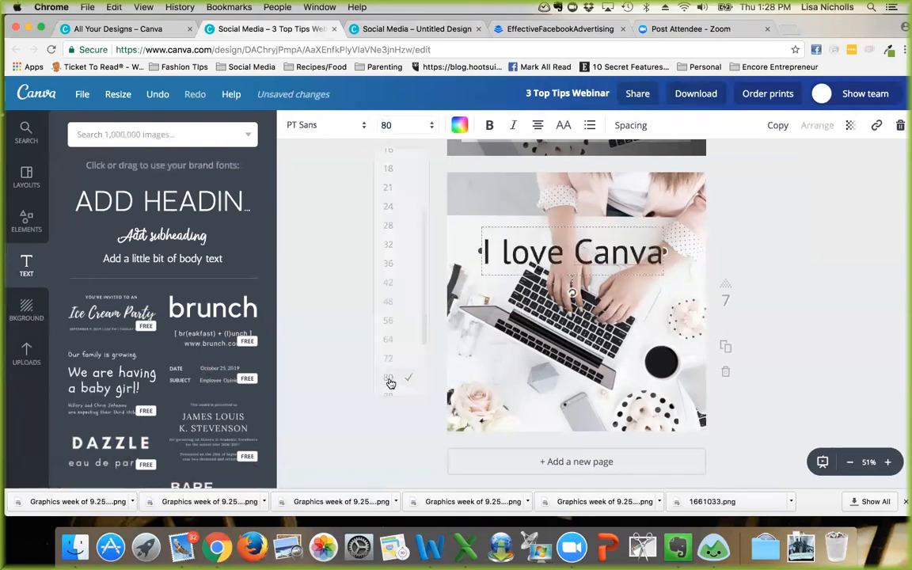
{"action": "left_click", "coordinate": [430, 127]}
{"action": "scroll", "coordinate": [408, 316], "scroll_direction": "down", "scroll_amount": 2}
{"action": "left_click", "coordinate": [391, 387]}
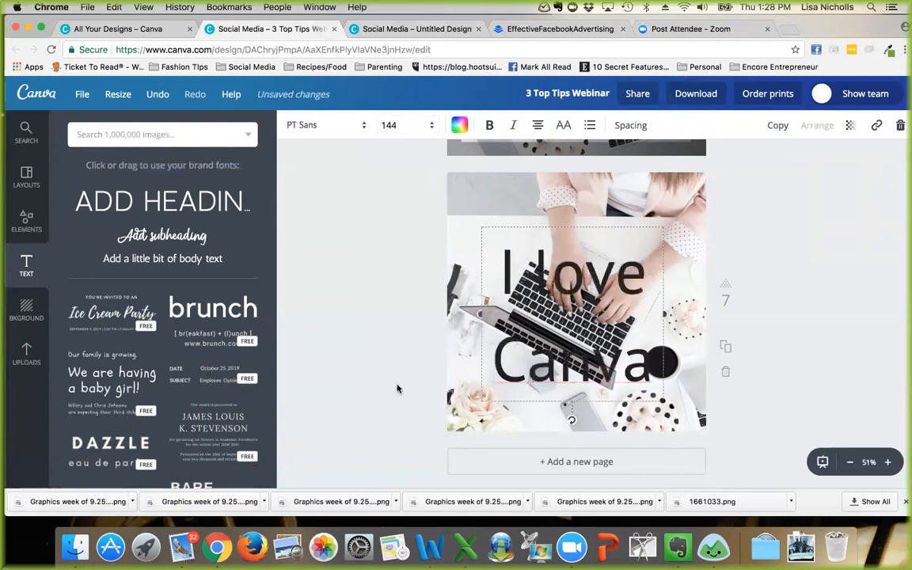
Step: Try the heading at a custom font size of 200, followed by size 36
{"action": "left_click", "coordinate": [398, 125]}
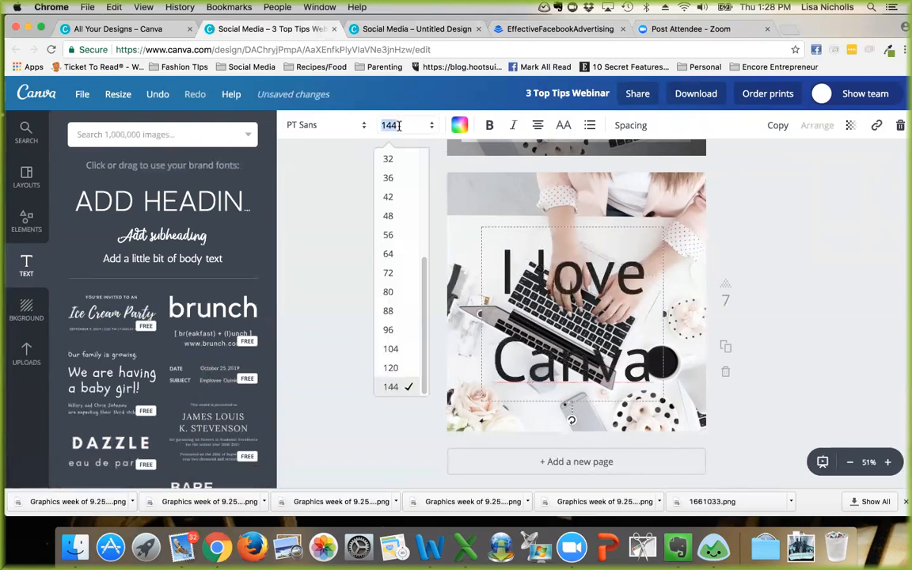
{"action": "key", "text": "BackSpace"}
{"action": "type", "text": "200"}
{"action": "key", "text": "Return"}
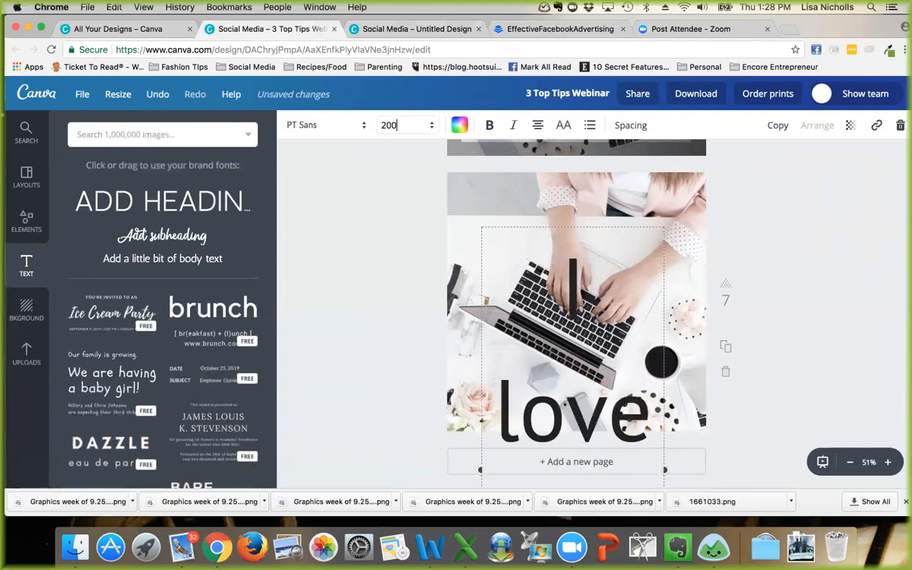
{"action": "left_click", "coordinate": [431, 125]}
{"action": "left_click", "coordinate": [393, 178]}
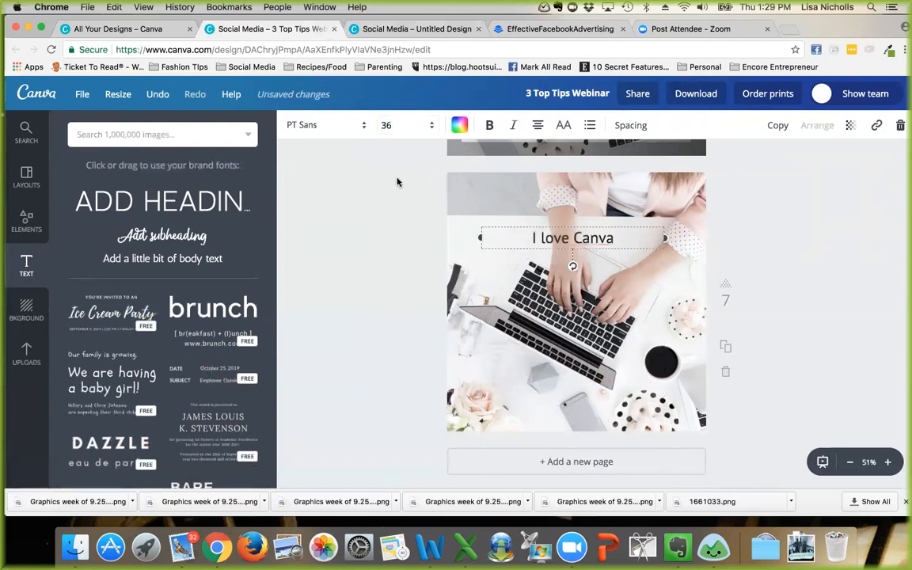
Step: Set the heading's font size to 80 and move it up, centred horizontally near the top of the photo
{"action": "left_click", "coordinate": [396, 125]}
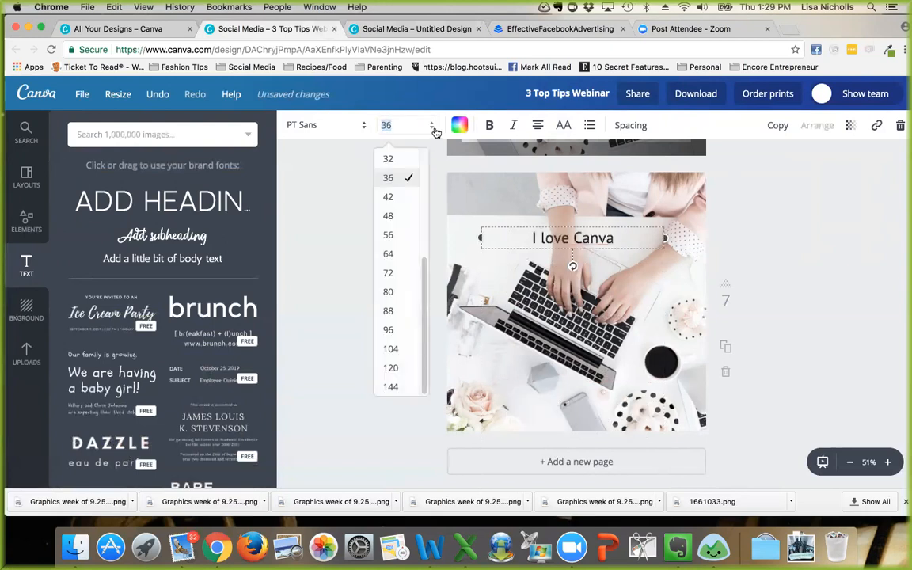
{"action": "left_click", "coordinate": [394, 291]}
{"action": "left_click_drag", "start_coordinate": [650, 215], "coordinate": [658, 183]}
{"action": "left_click_drag", "start_coordinate": [586, 219], "coordinate": [582, 218]}
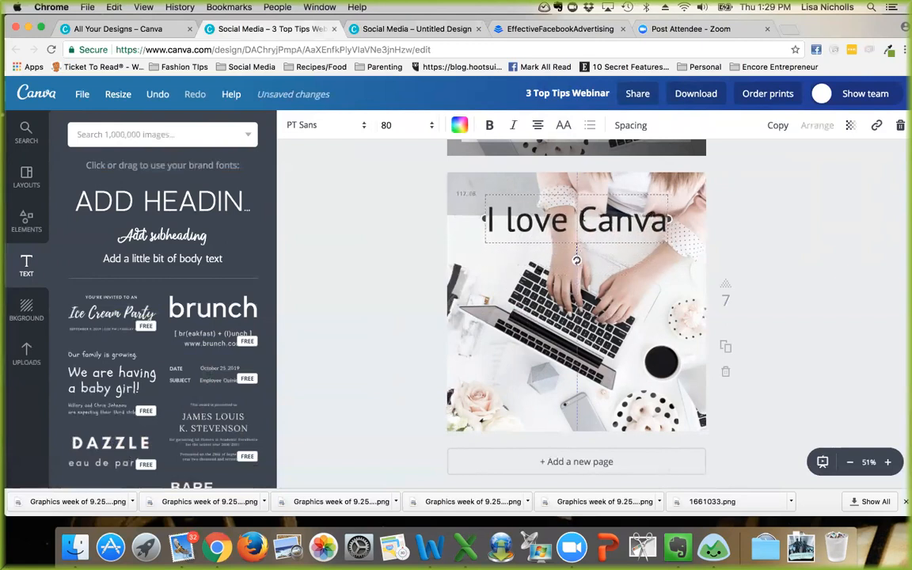
Step: Colour the heading with the yellow from the document colours
{"action": "left_click", "coordinate": [461, 127]}
{"action": "left_click", "coordinate": [494, 185]}
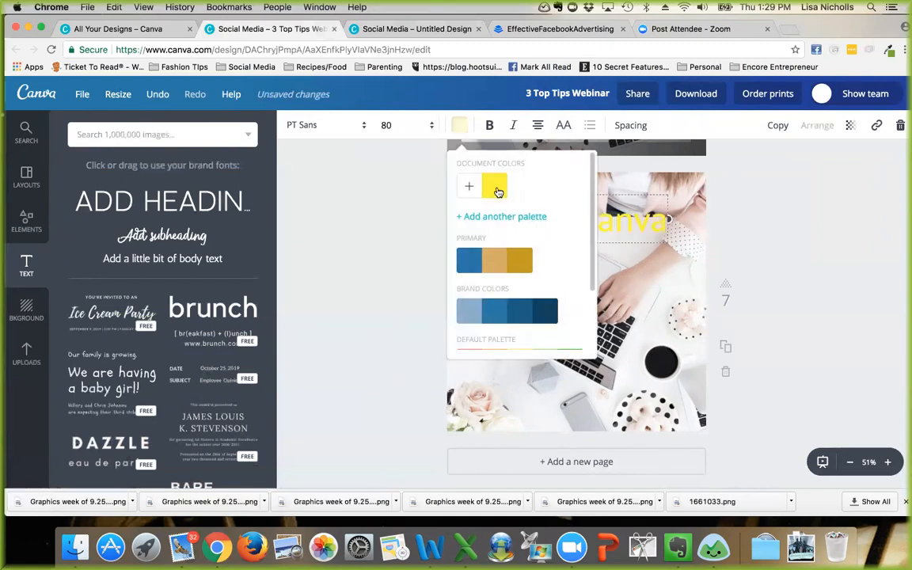
{"action": "left_click", "coordinate": [387, 206]}
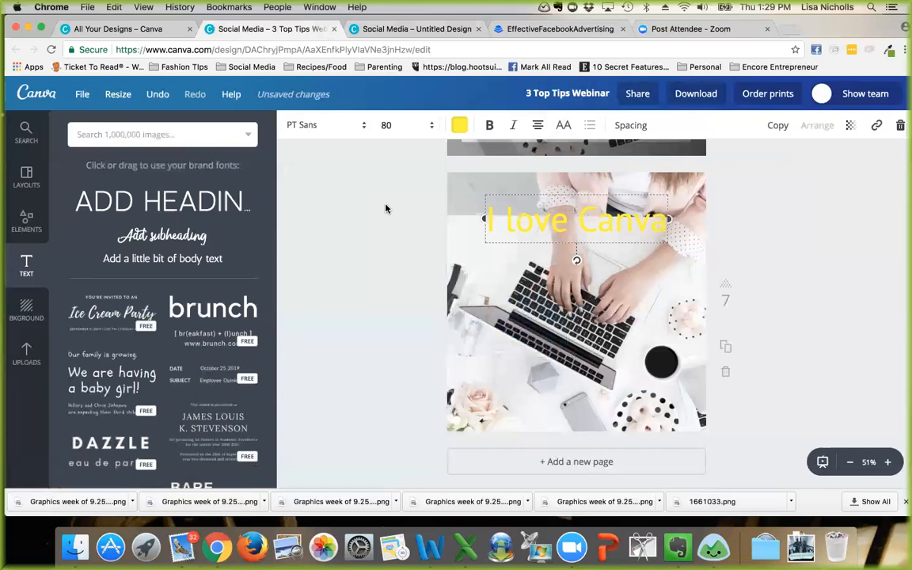
Step: Recolour the heading with the medium blue, second swatch of the brand colours
{"action": "left_click", "coordinate": [460, 125]}
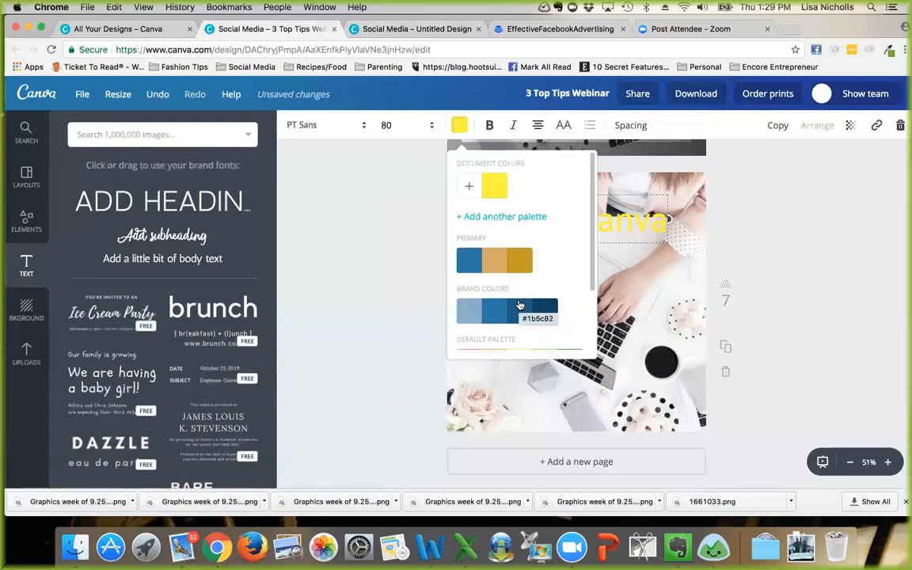
{"action": "left_click", "coordinate": [499, 318]}
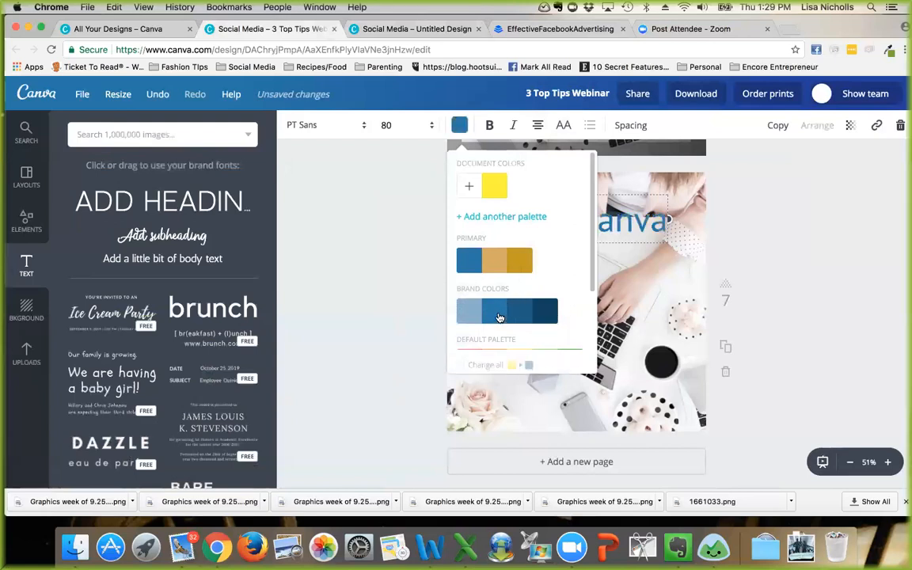
{"action": "left_click", "coordinate": [392, 261]}
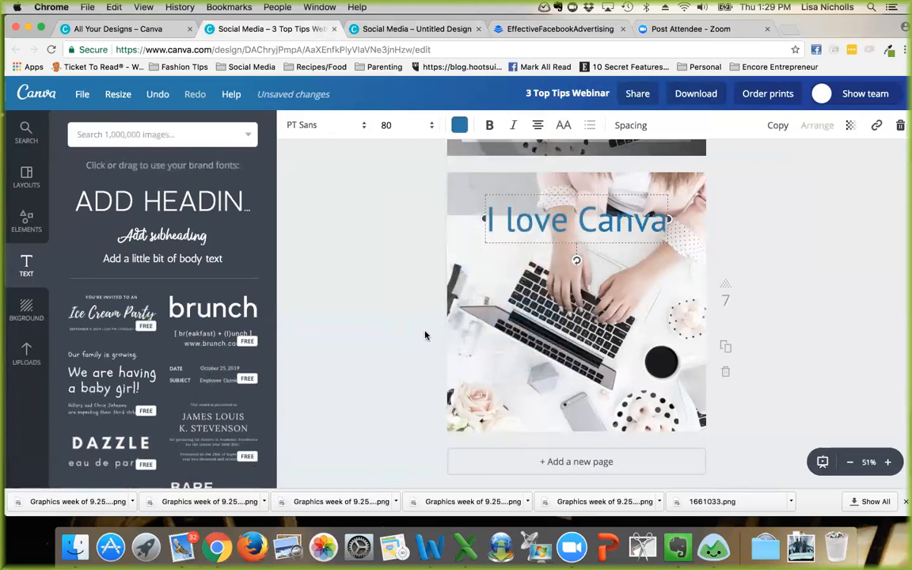
Step: Move the blue heading slightly down, onto the white desk area just above the laptop keyboard
{"action": "left_click", "coordinate": [600, 252]}
{"action": "left_click", "coordinate": [525, 212]}
{"action": "left_click", "coordinate": [383, 211]}
{"action": "left_click_drag", "start_coordinate": [549, 204], "coordinate": [550, 224]}
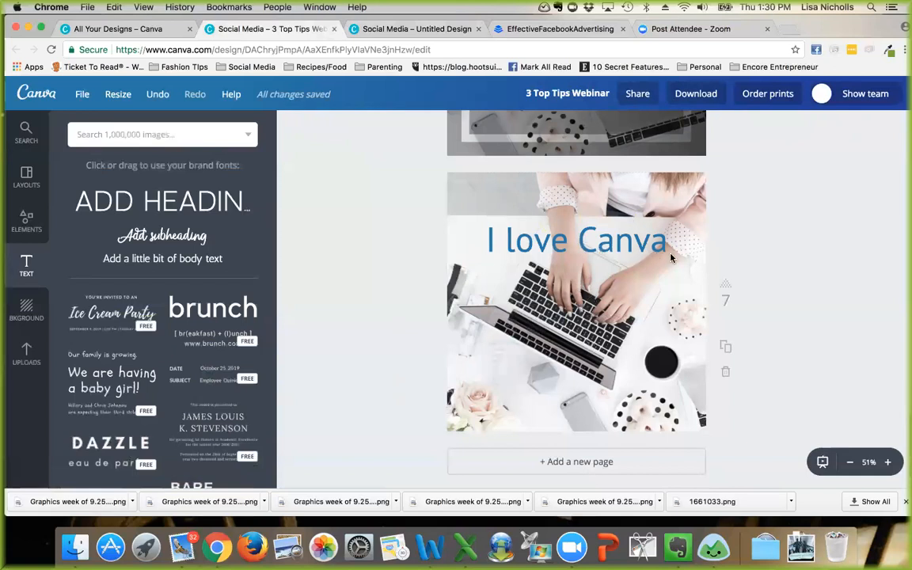
Step: Apply the Nordic filter to the background photo on page 7
{"action": "left_click", "coordinate": [636, 238]}
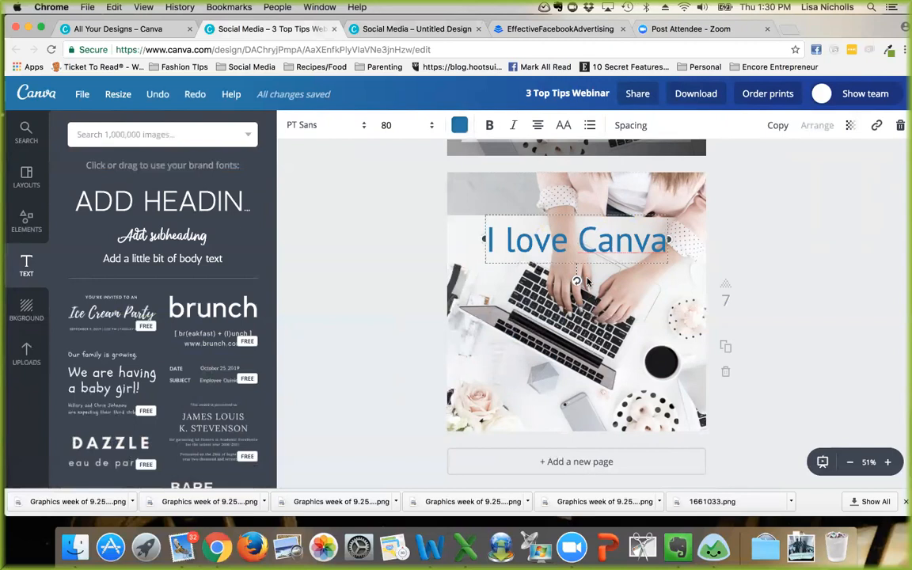
{"action": "left_click", "coordinate": [576, 163]}
{"action": "left_click", "coordinate": [617, 190]}
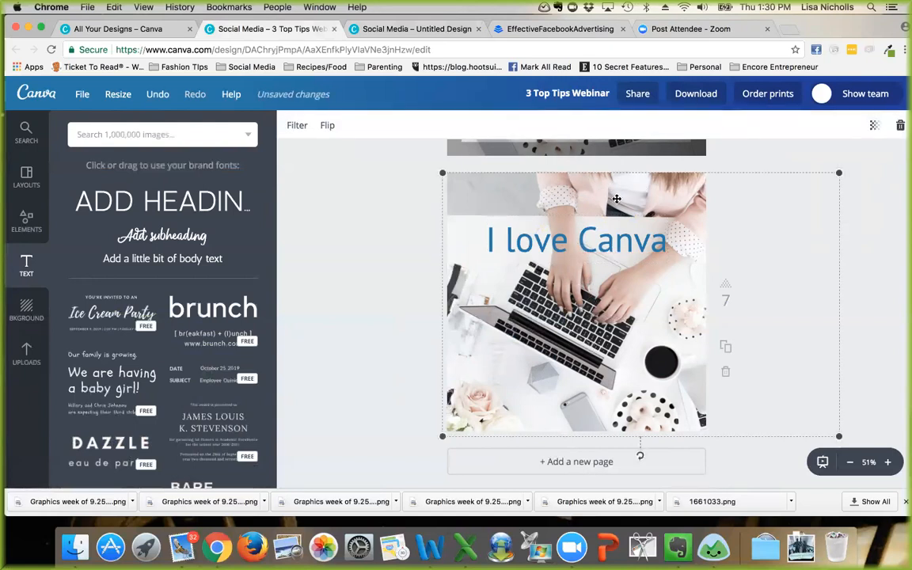
{"action": "left_click", "coordinate": [295, 127]}
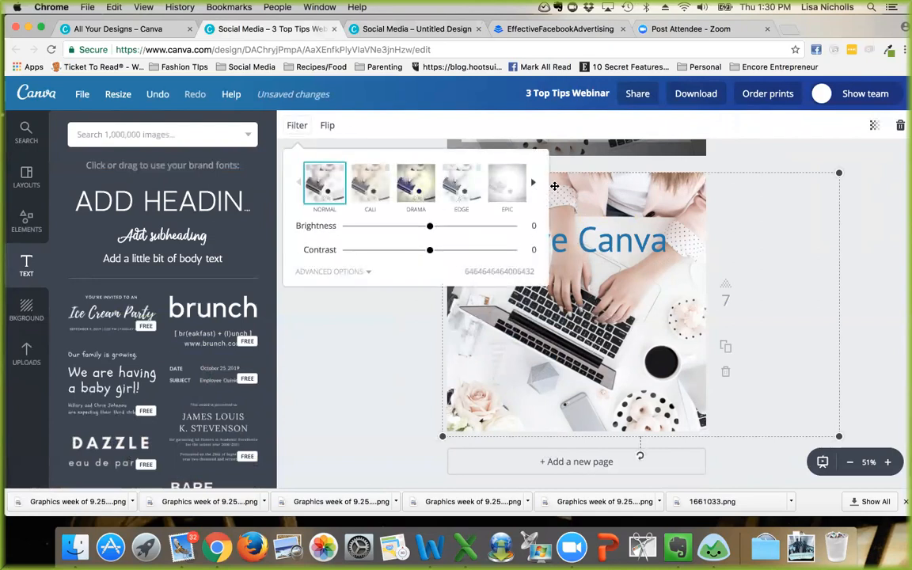
{"action": "left_click", "coordinate": [533, 183]}
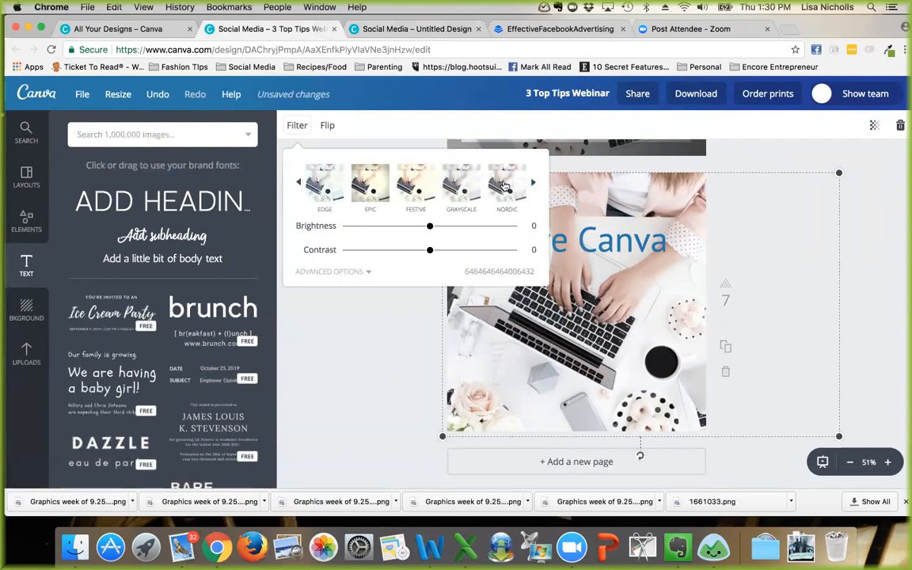
{"action": "left_click", "coordinate": [504, 185]}
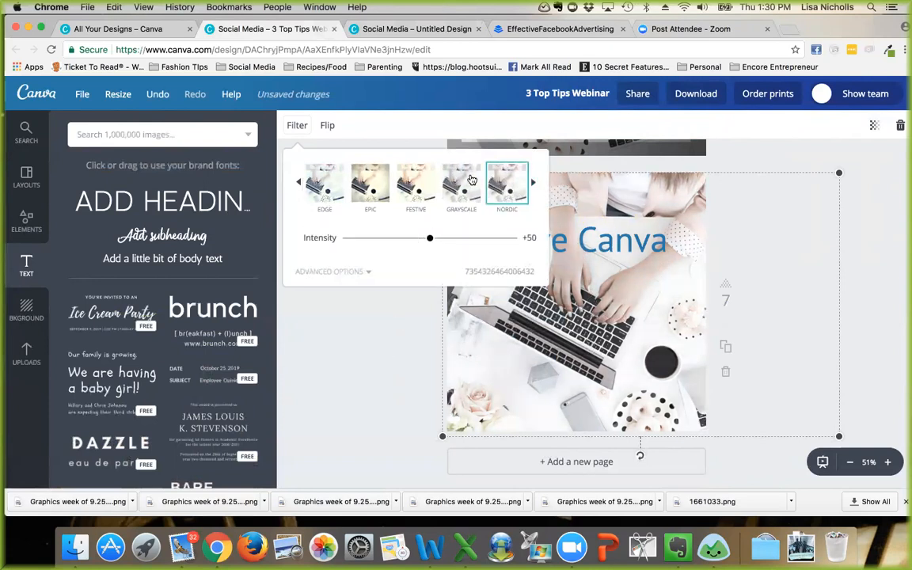
{"action": "left_click", "coordinate": [343, 367]}
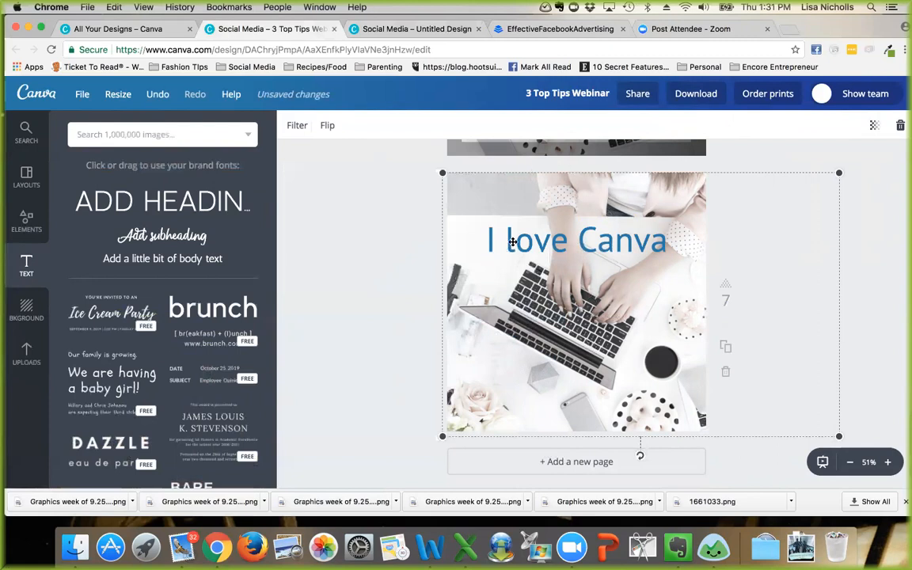
{"action": "left_click", "coordinate": [409, 255]}
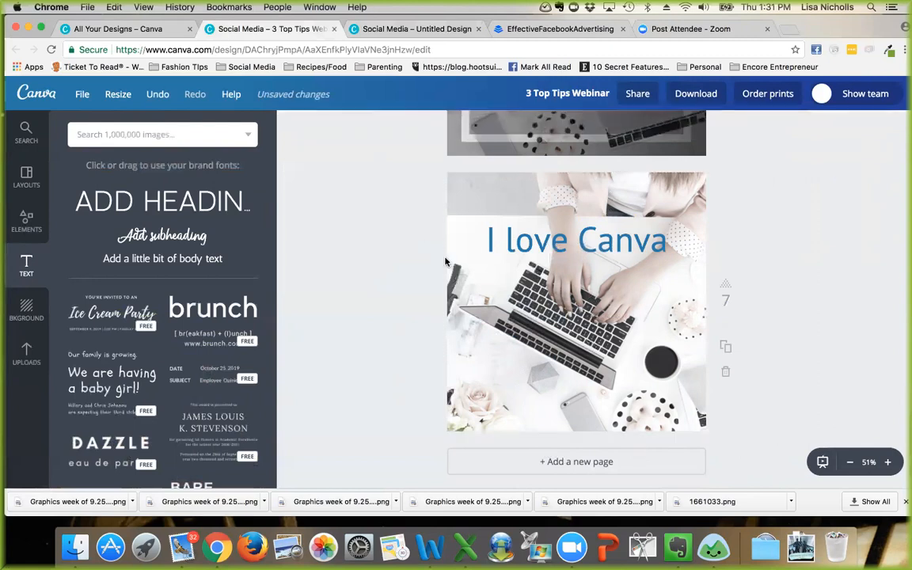
Step: Duplicate page 2, the blue-tinted "I LOVE CANVA" design, keeping a single copy as page 3
{"action": "scroll", "coordinate": [524, 261], "scroll_direction": "up", "scroll_amount": 20}
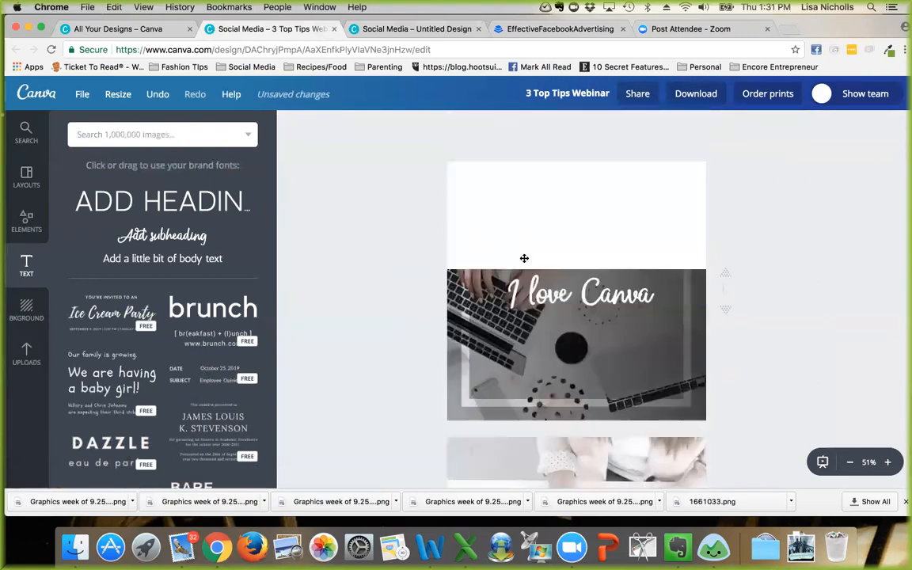
{"action": "scroll", "coordinate": [523, 261], "scroll_direction": "down", "scroll_amount": 3}
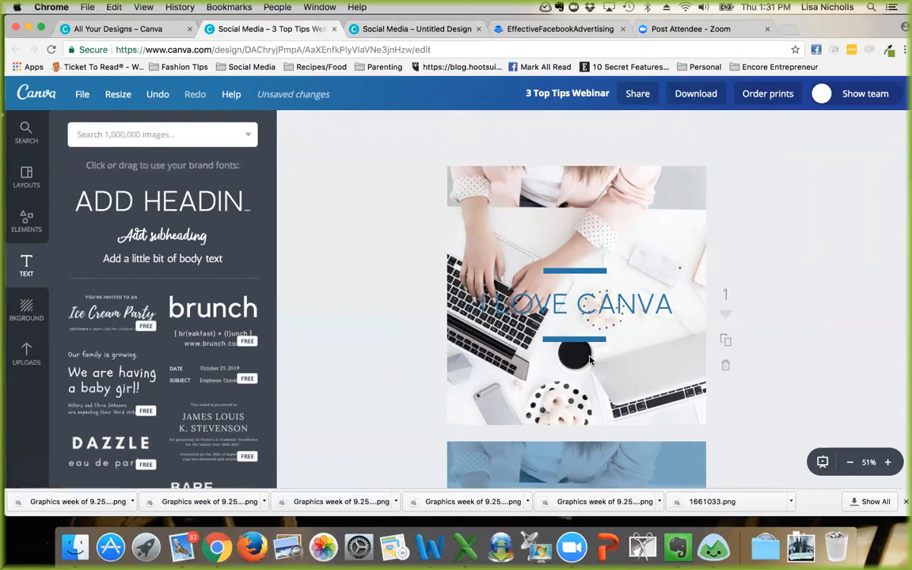
{"action": "scroll", "coordinate": [609, 330], "scroll_direction": "down", "scroll_amount": 3}
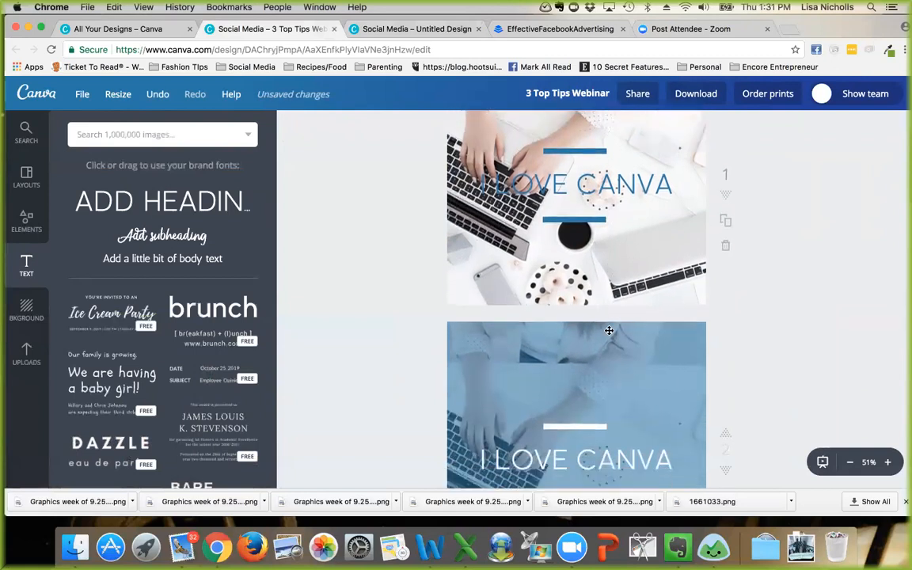
{"action": "scroll", "coordinate": [609, 331], "scroll_direction": "down", "scroll_amount": 3}
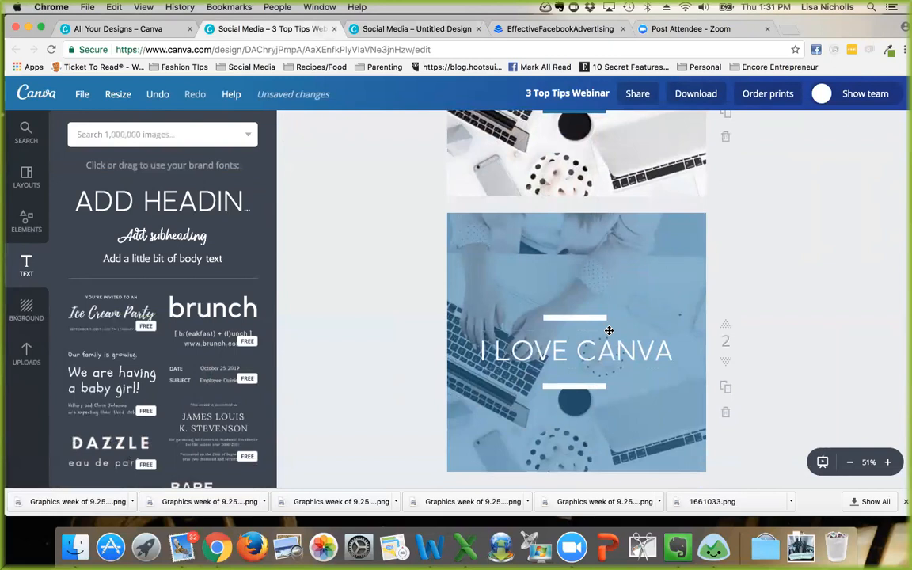
{"action": "left_click", "coordinate": [724, 388]}
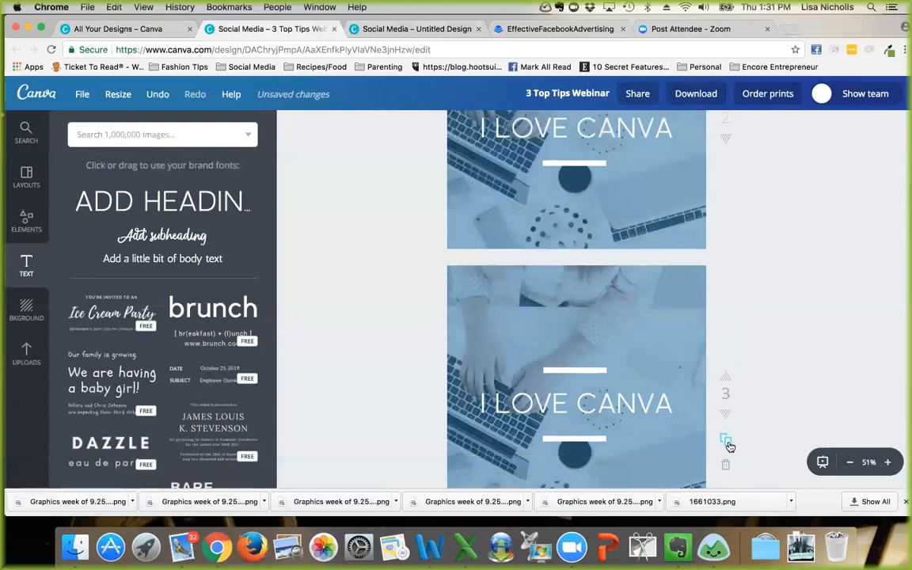
{"action": "left_click", "coordinate": [726, 465]}
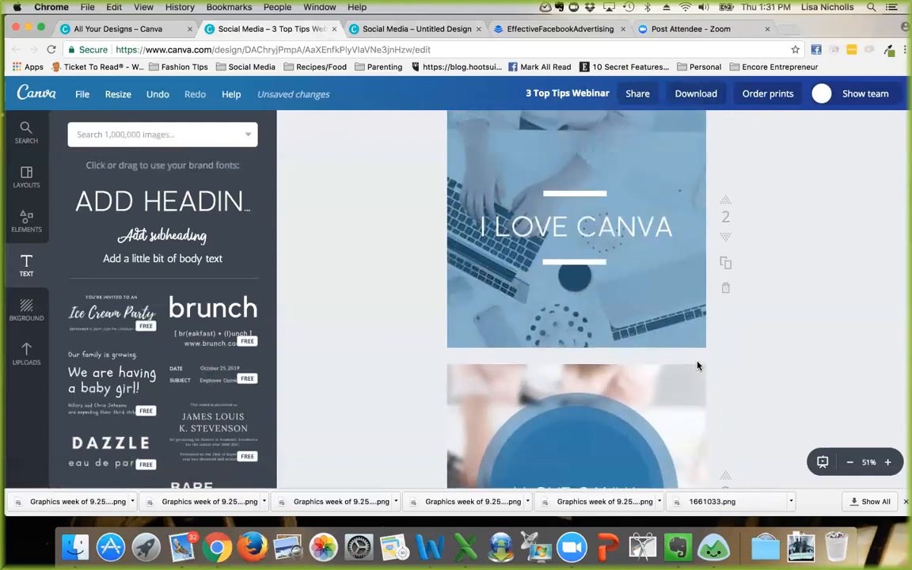
{"action": "left_click", "coordinate": [726, 264]}
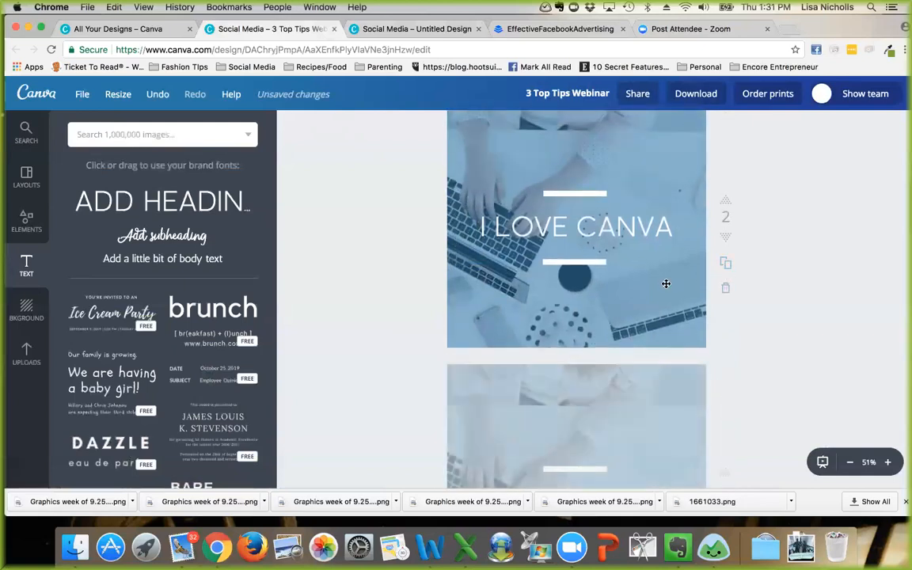
Step: Delete the blue overlay and the background photo from the duplicated page 3
{"action": "left_click", "coordinate": [639, 310]}
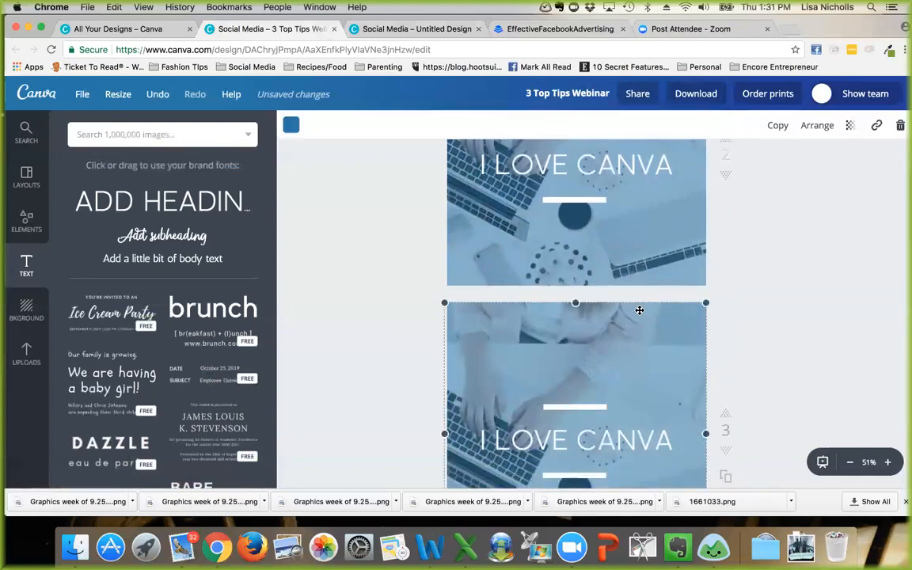
{"action": "left_click", "coordinate": [901, 127]}
{"action": "left_click", "coordinate": [678, 330]}
{"action": "left_click", "coordinate": [900, 127]}
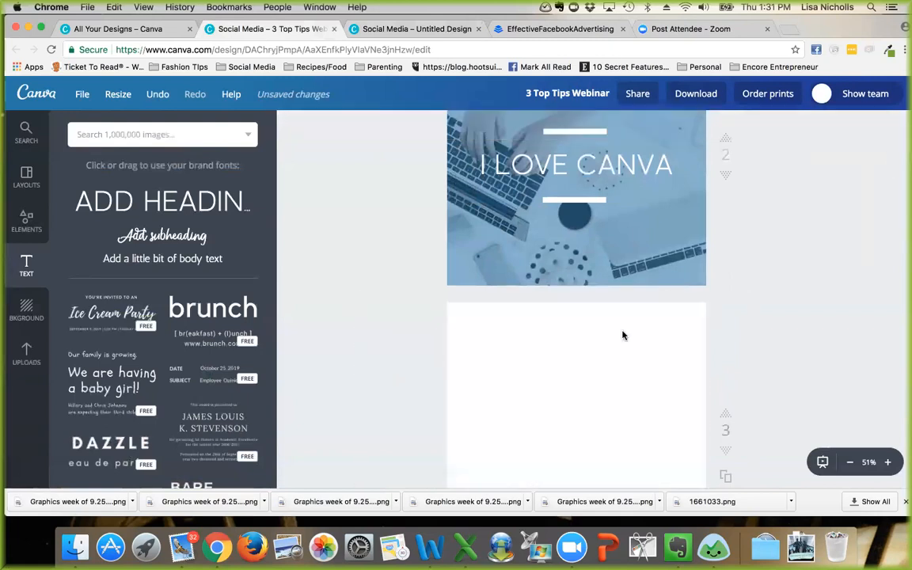
Step: Delete the white "I LOVE CANVA" heading and both white lines from page 3, leaving it blank
{"action": "left_click", "coordinate": [580, 403]}
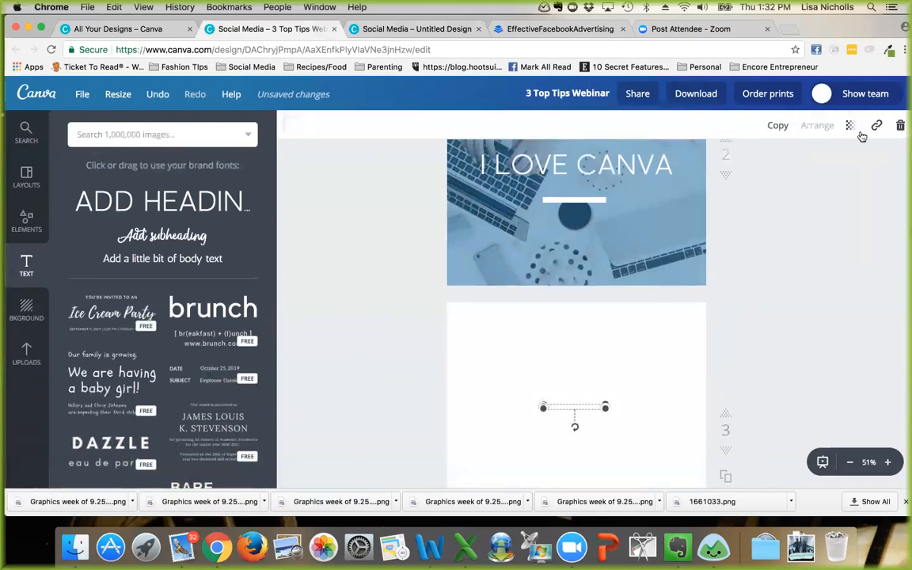
{"action": "left_click", "coordinate": [901, 127]}
{"action": "left_click", "coordinate": [568, 432]}
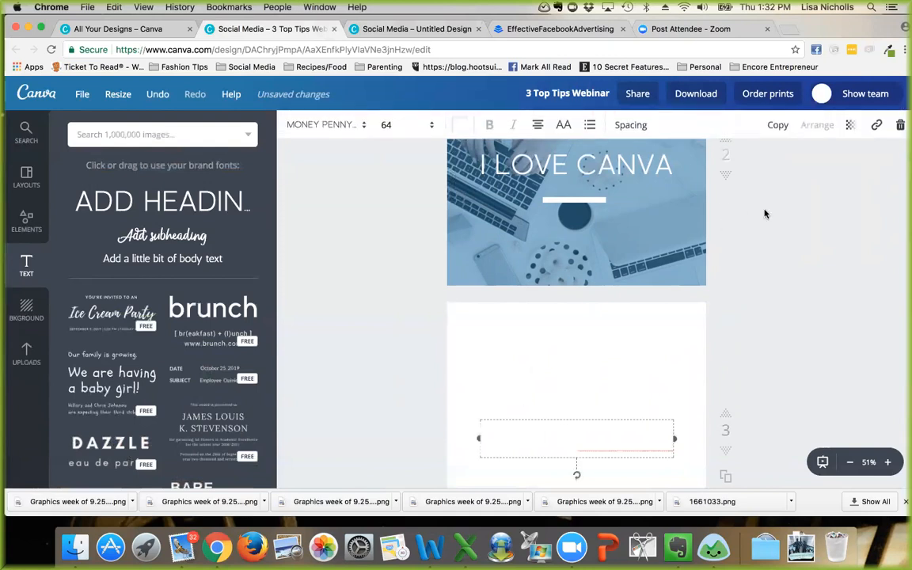
{"action": "left_click", "coordinate": [901, 126]}
{"action": "scroll", "coordinate": [607, 315], "scroll_direction": "down", "scroll_amount": 3}
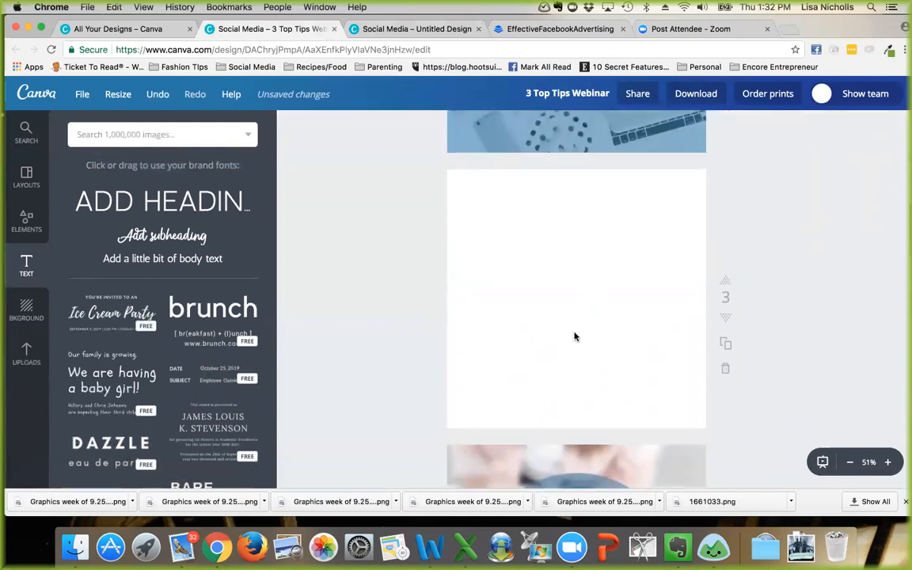
{"action": "left_click", "coordinate": [575, 342]}
{"action": "key", "text": "Delete"}
Step: Fill the blank page 3 with the uploaded photo of hands typing on a laptop beside a coffee cup, as its background
{"action": "scroll", "coordinate": [650, 280], "scroll_direction": "up", "scroll_amount": 1}
{"action": "scroll", "coordinate": [649, 281], "scroll_direction": "up", "scroll_amount": 10}
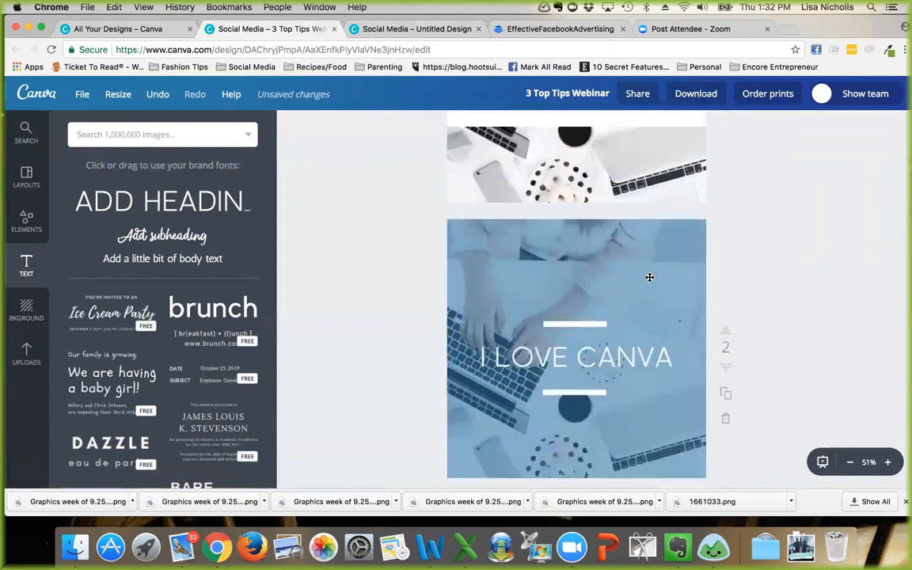
{"action": "scroll", "coordinate": [647, 254], "scroll_direction": "down", "scroll_amount": 10}
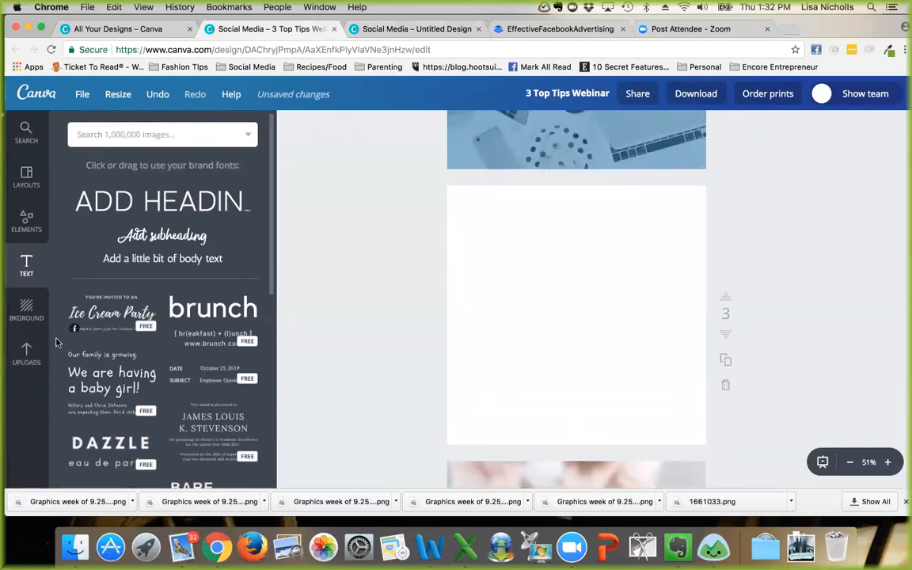
{"action": "left_click", "coordinate": [27, 353]}
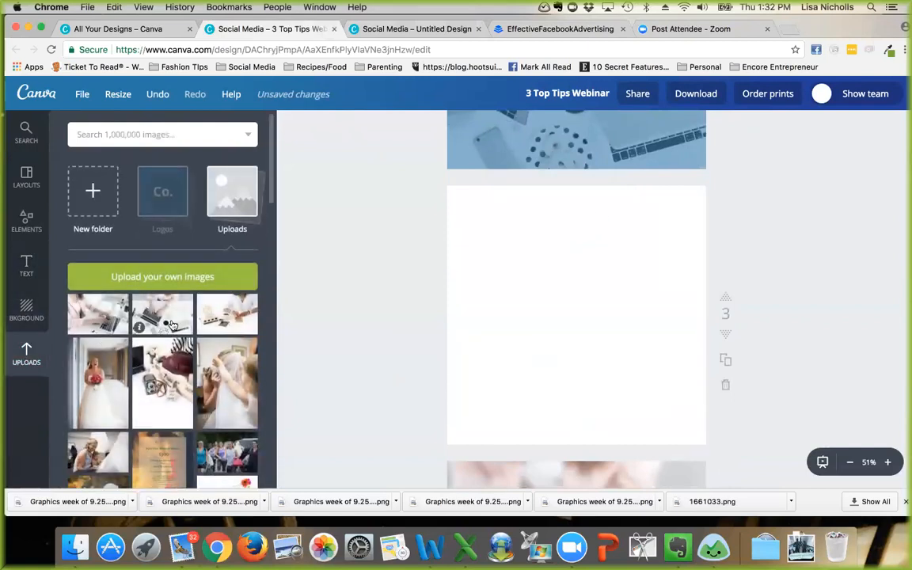
{"action": "left_click", "coordinate": [157, 319]}
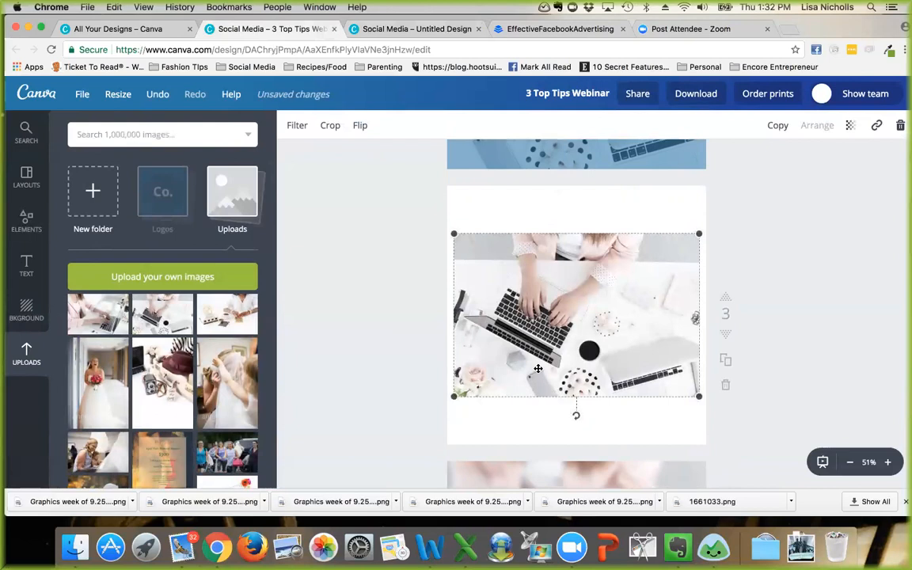
{"action": "left_click_drag", "start_coordinate": [544, 347], "coordinate": [544, 323]}
{"action": "left_click_drag", "start_coordinate": [461, 347], "coordinate": [310, 450]}
{"action": "left_click_drag", "start_coordinate": [385, 385], "coordinate": [448, 389]}
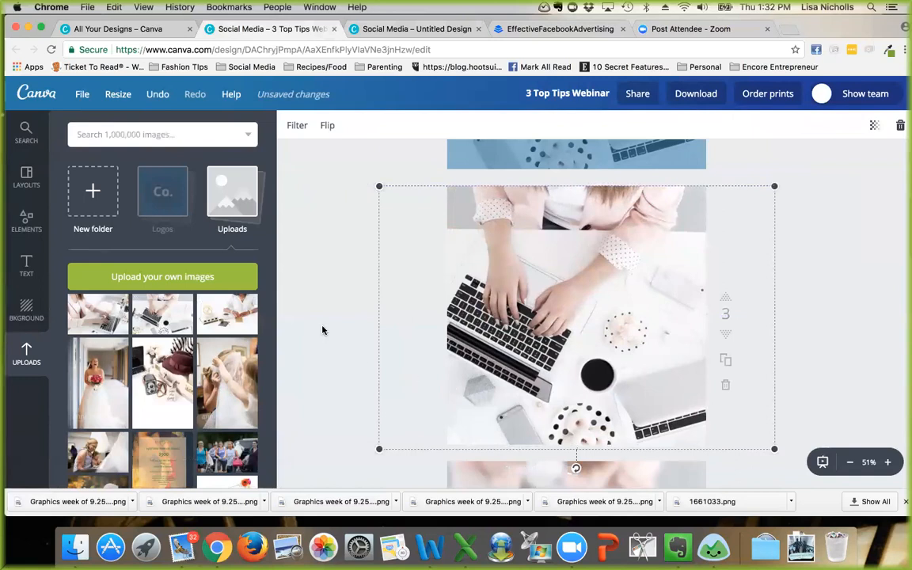
{"action": "left_click", "coordinate": [341, 348]}
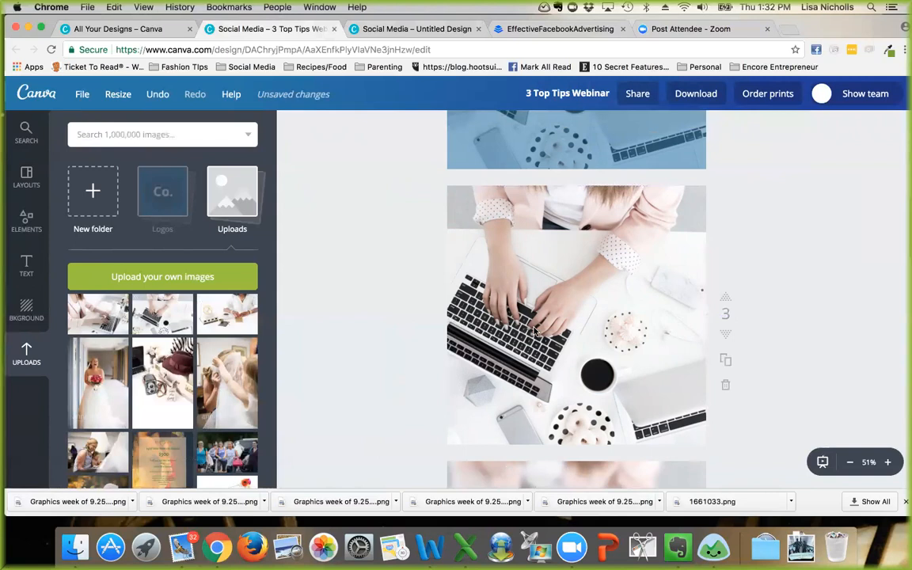
Step: Add a solid square shape over the photo on page 3, enlarged and centred with an even margin of photo around it
{"action": "scroll", "coordinate": [536, 331], "scroll_direction": "down", "scroll_amount": 2}
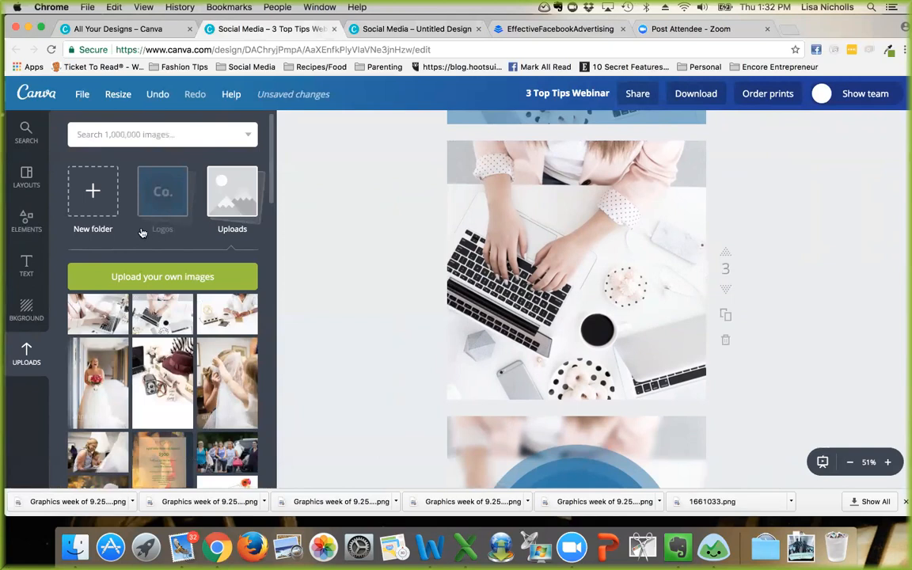
{"action": "left_click", "coordinate": [31, 220]}
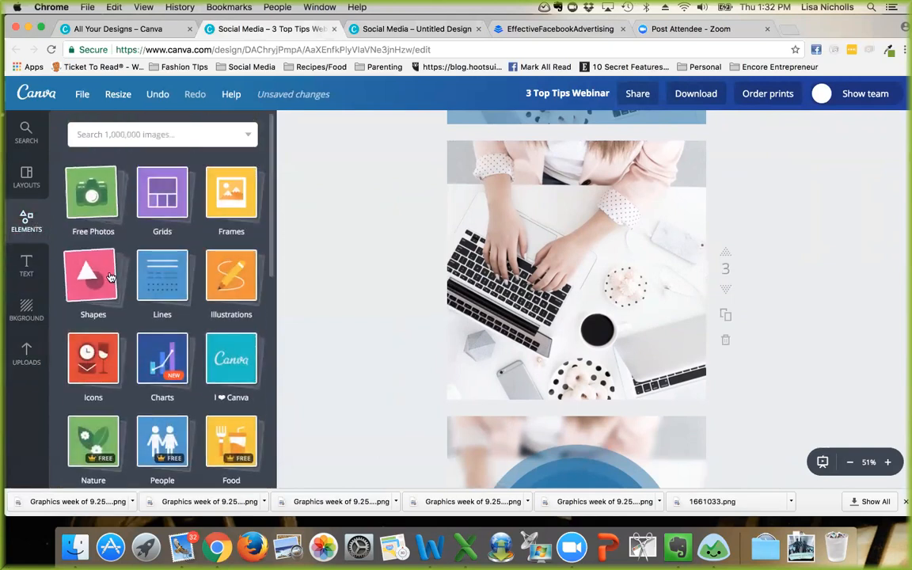
{"action": "left_click", "coordinate": [83, 274]}
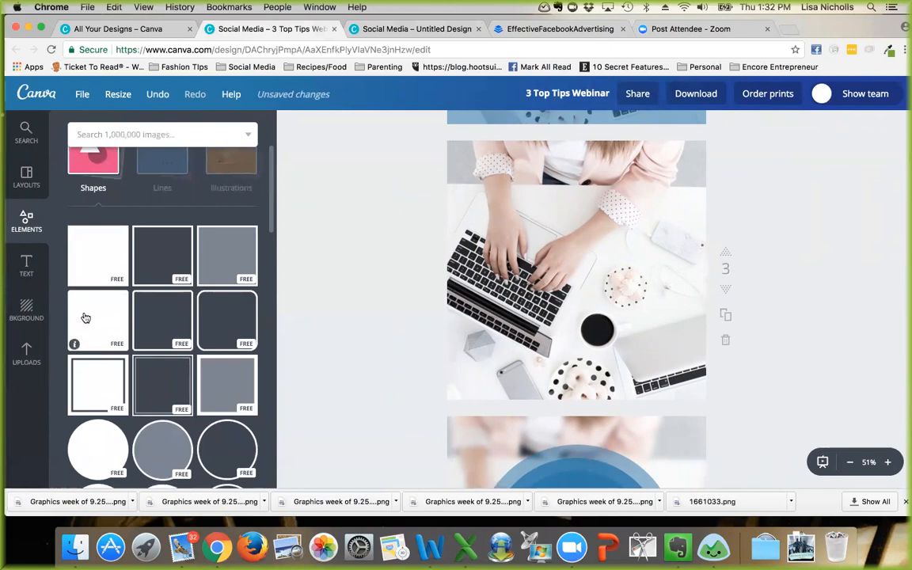
{"action": "left_click", "coordinate": [94, 256]}
{"action": "left_click_drag", "start_coordinate": [677, 170], "coordinate": [689, 158]}
{"action": "left_click_drag", "start_coordinate": [627, 208], "coordinate": [602, 231]}
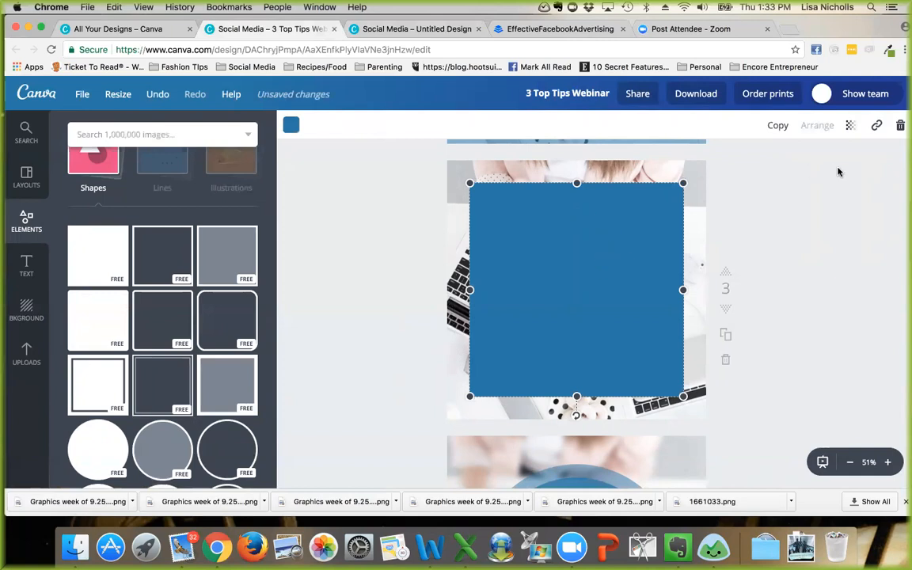
Step: Set the blue square's transparency to 68 so the photo shows through
{"action": "left_click", "coordinate": [851, 125]}
{"action": "left_click_drag", "start_coordinate": [828, 164], "coordinate": [800, 167]}
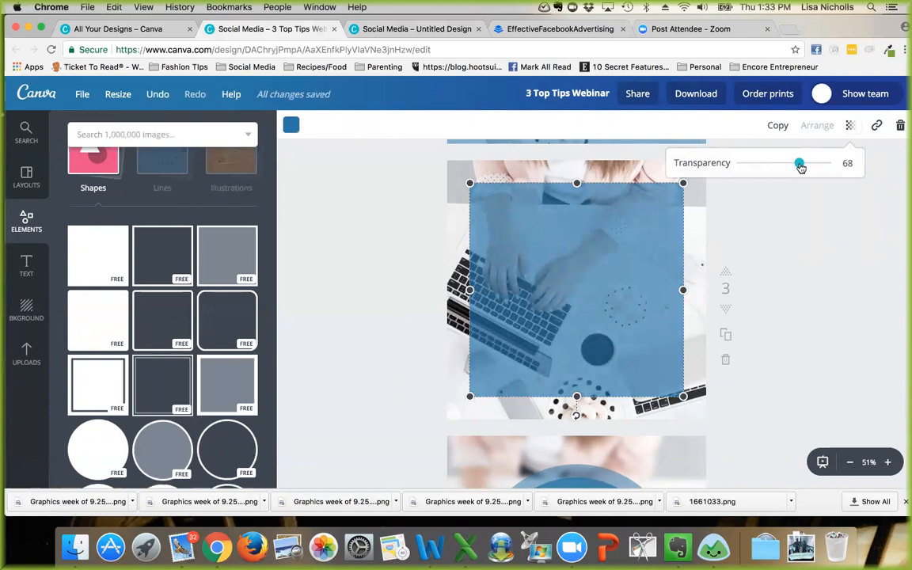
{"action": "scroll", "coordinate": [426, 266], "scroll_direction": "up", "scroll_amount": 1}
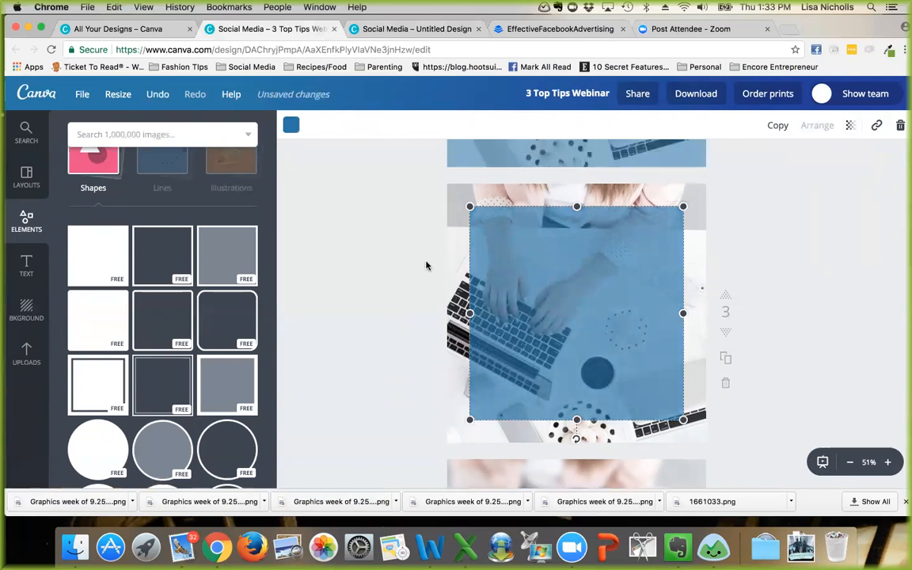
{"action": "scroll", "coordinate": [426, 265], "scroll_direction": "down", "scroll_amount": 1}
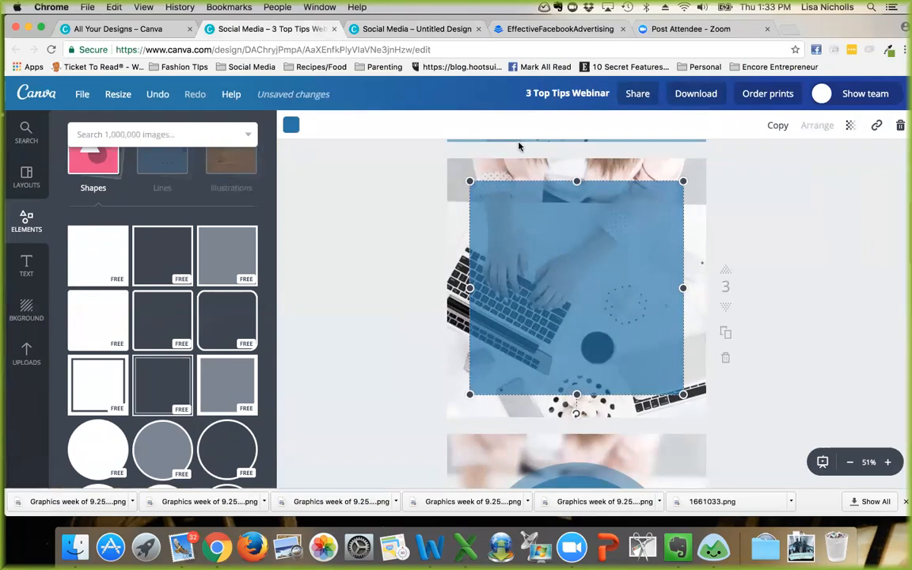
Step: Add a heading reading "I LOVE CANVA" in the brand font and centre it on the blue square
{"action": "left_click", "coordinate": [30, 265]}
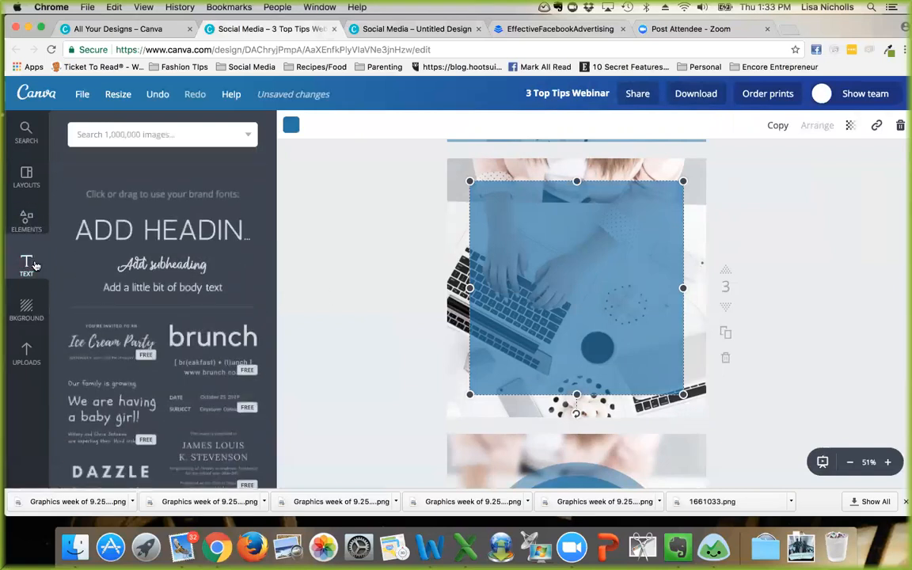
{"action": "left_click", "coordinate": [190, 199]}
{"action": "type", "text": "I LOVE CANVA"}
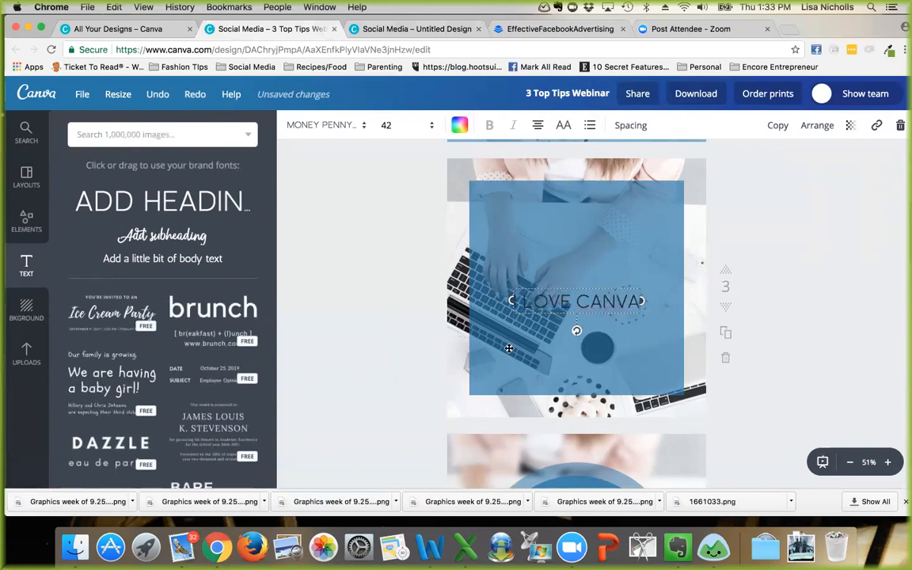
{"action": "left_click", "coordinate": [598, 354]}
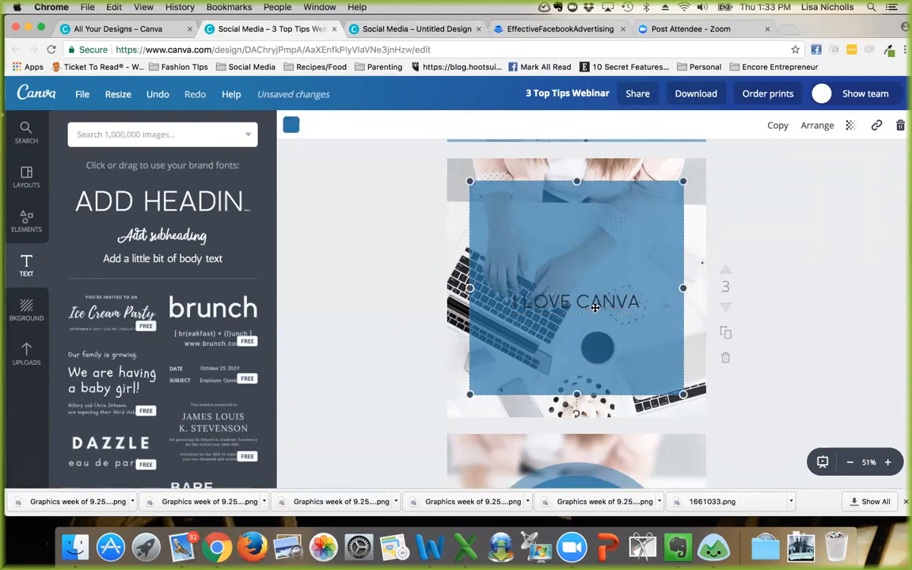
{"action": "left_click_drag", "start_coordinate": [594, 303], "coordinate": [594, 288]}
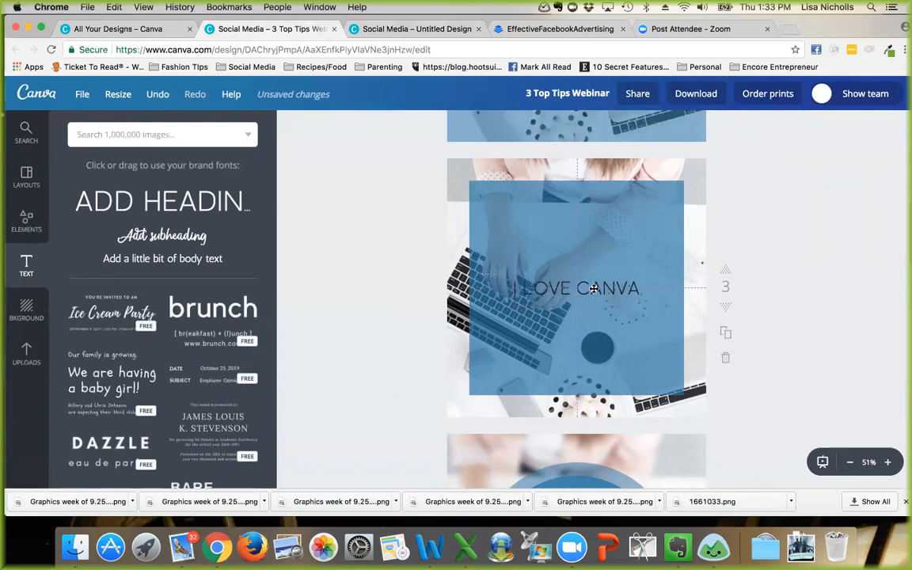
Step: Colour the "I LOVE CANVA" heading white and set its font size to 56
{"action": "left_click", "coordinate": [607, 289]}
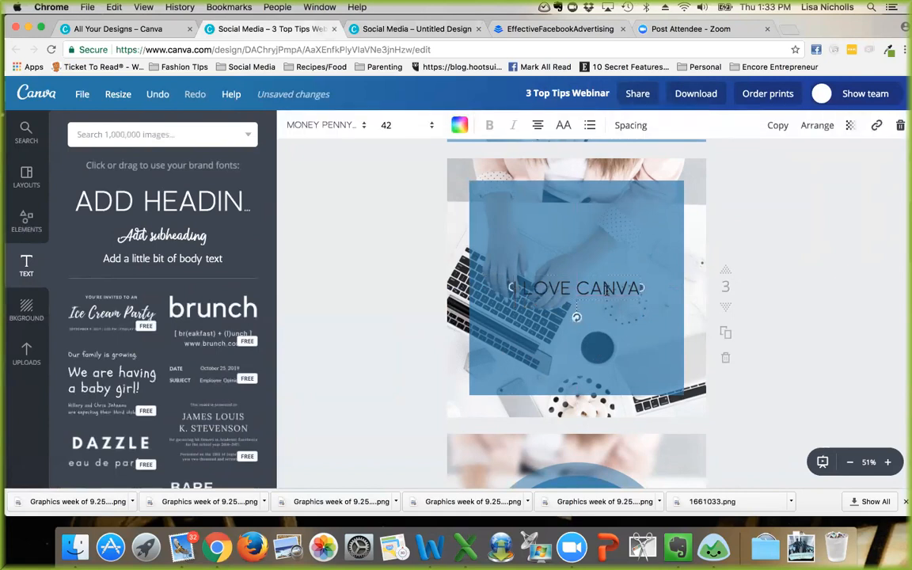
{"action": "left_click", "coordinate": [460, 125]}
{"action": "scroll", "coordinate": [536, 288], "scroll_direction": "down", "scroll_amount": 3}
{"action": "left_click", "coordinate": [564, 339]}
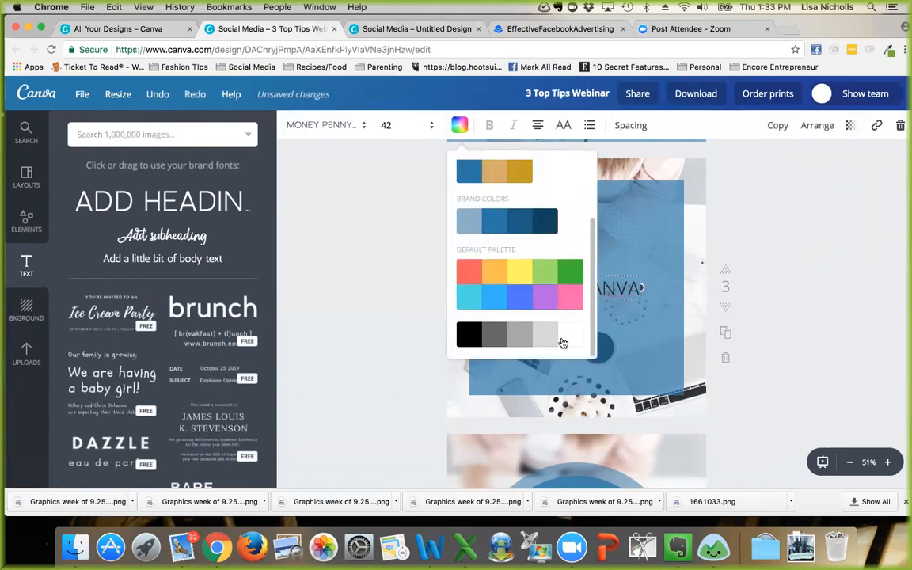
{"action": "left_click", "coordinate": [632, 230]}
{"action": "left_click", "coordinate": [522, 288]}
{"action": "left_click", "coordinate": [432, 125]}
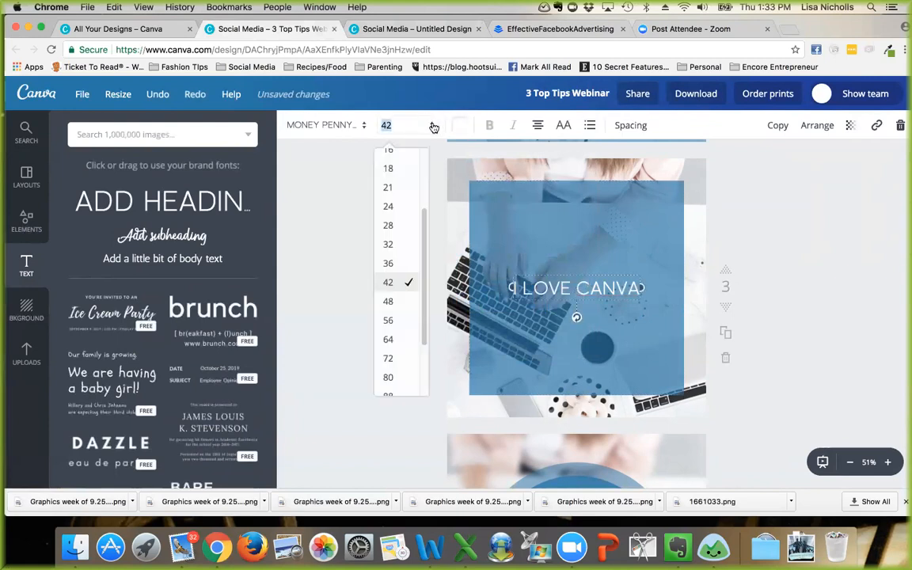
{"action": "left_click", "coordinate": [389, 320]}
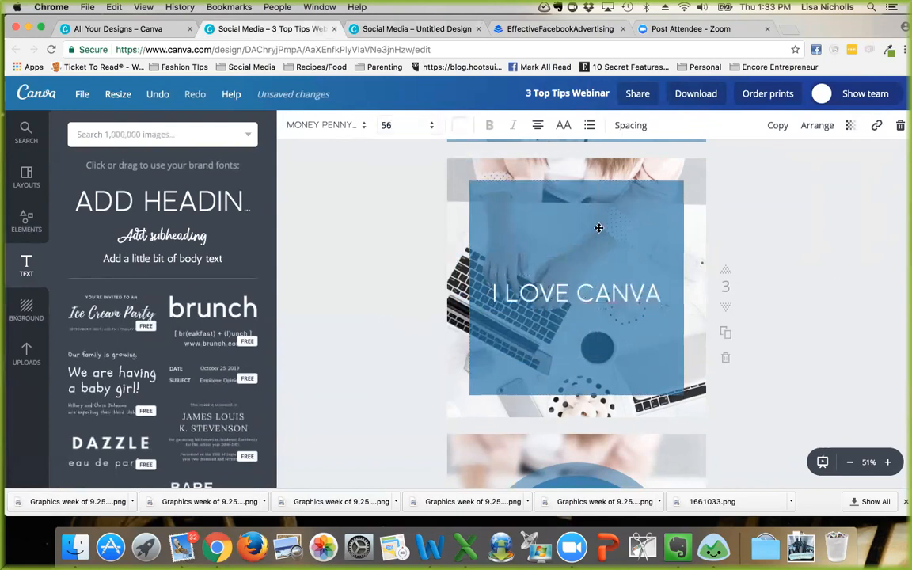
Step: Add a solid straight line on page 3, shortened and centred just above the "I LOVE CANVA" heading
{"action": "left_click", "coordinate": [614, 283]}
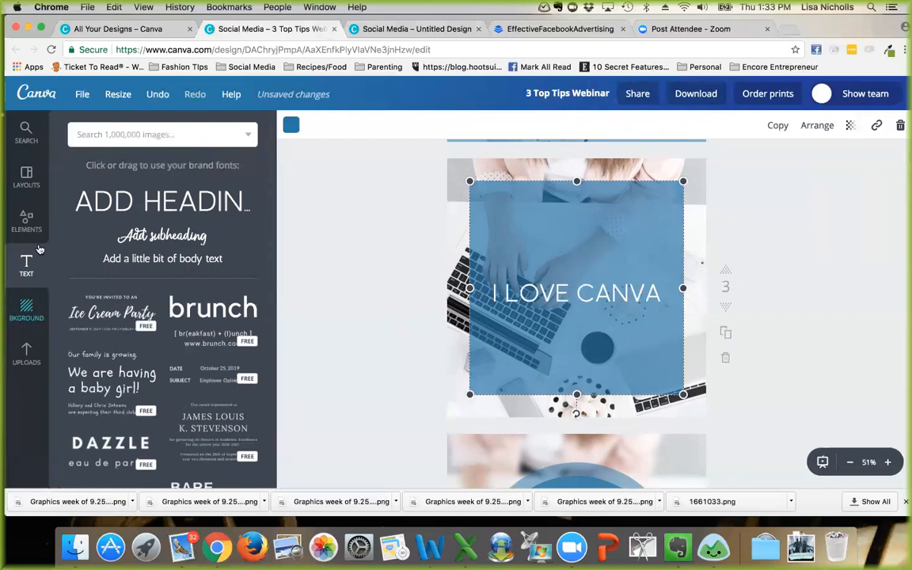
{"action": "left_click", "coordinate": [27, 224]}
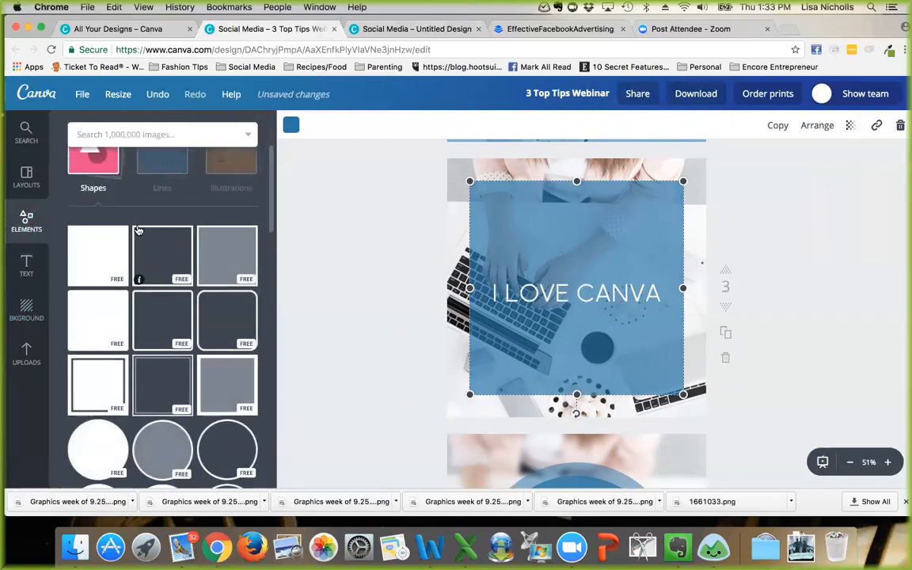
{"action": "left_click", "coordinate": [167, 210]}
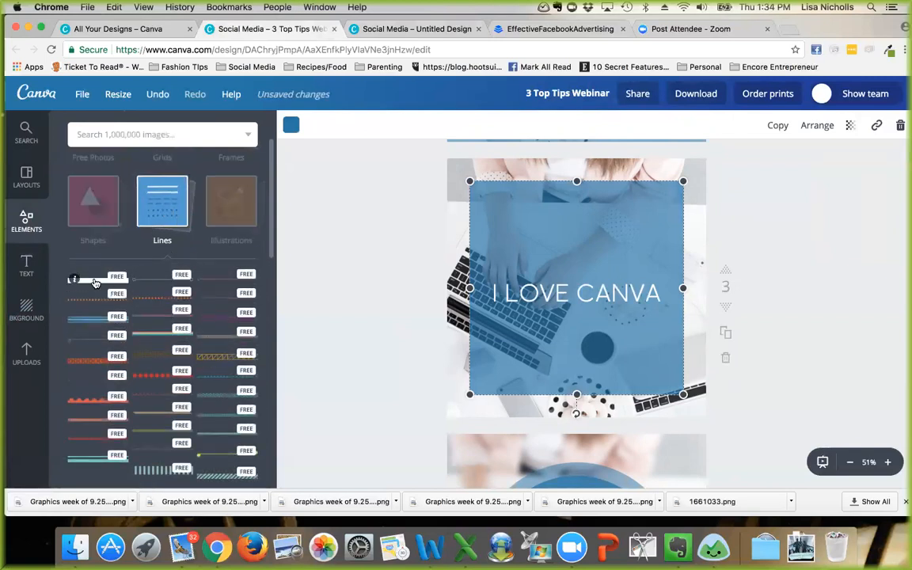
{"action": "left_click", "coordinate": [434, 263]}
{"action": "left_click", "coordinate": [594, 288]}
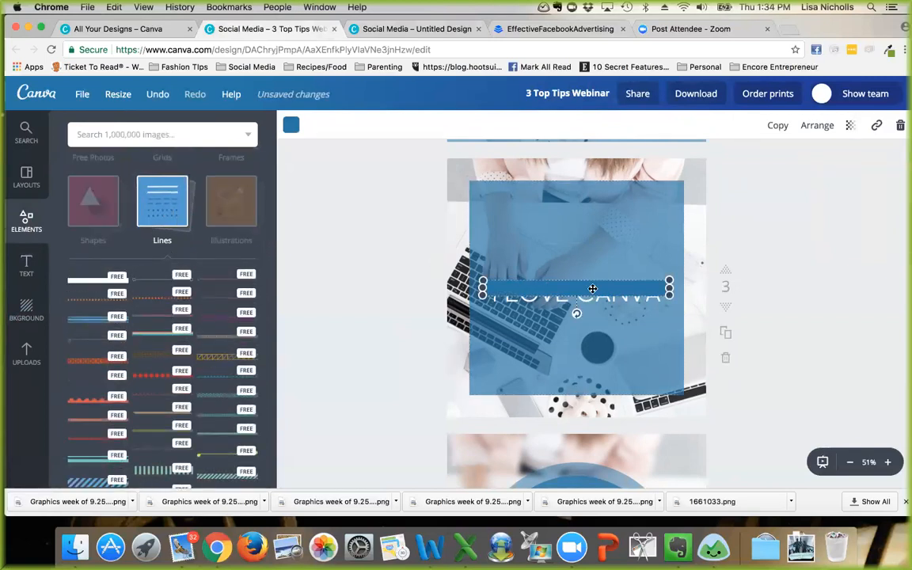
{"action": "left_click_drag", "start_coordinate": [592, 289], "coordinate": [592, 256]}
{"action": "left_click_drag", "start_coordinate": [670, 250], "coordinate": [573, 261]}
{"action": "left_click", "coordinate": [514, 263]}
{"action": "left_click", "coordinate": [519, 262]}
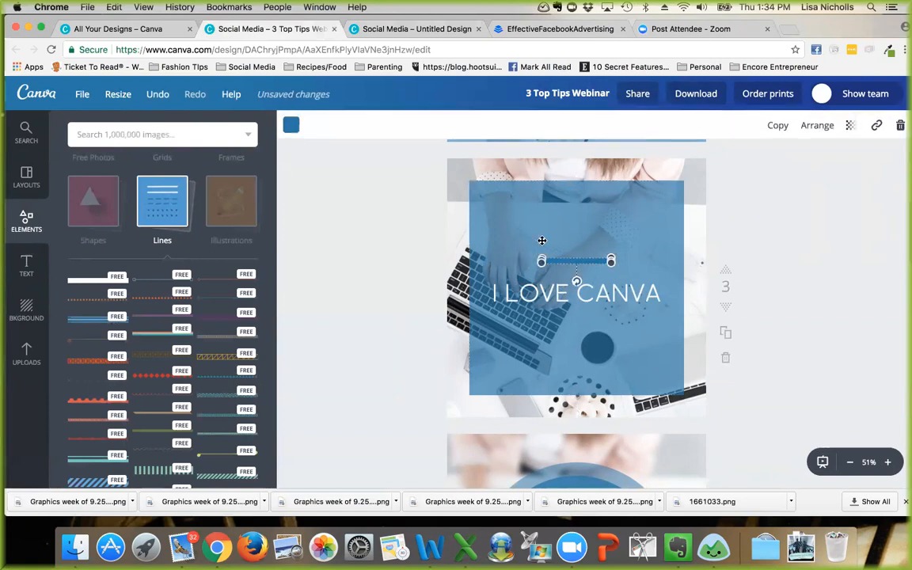
Step: Colour the line above the heading white and place a duplicate of it centred below the heading
{"action": "left_click", "coordinate": [291, 125]}
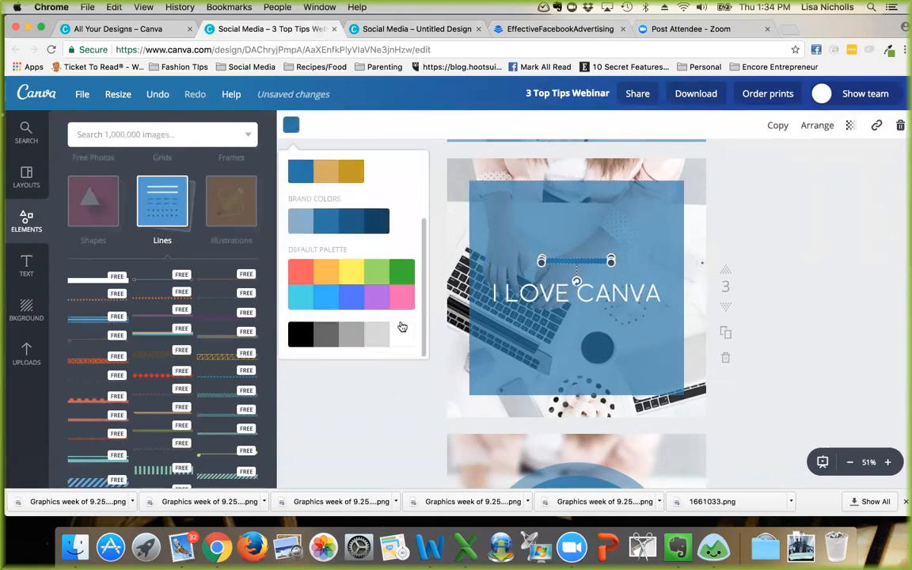
{"action": "left_click", "coordinate": [402, 333]}
{"action": "left_click", "coordinate": [582, 260]}
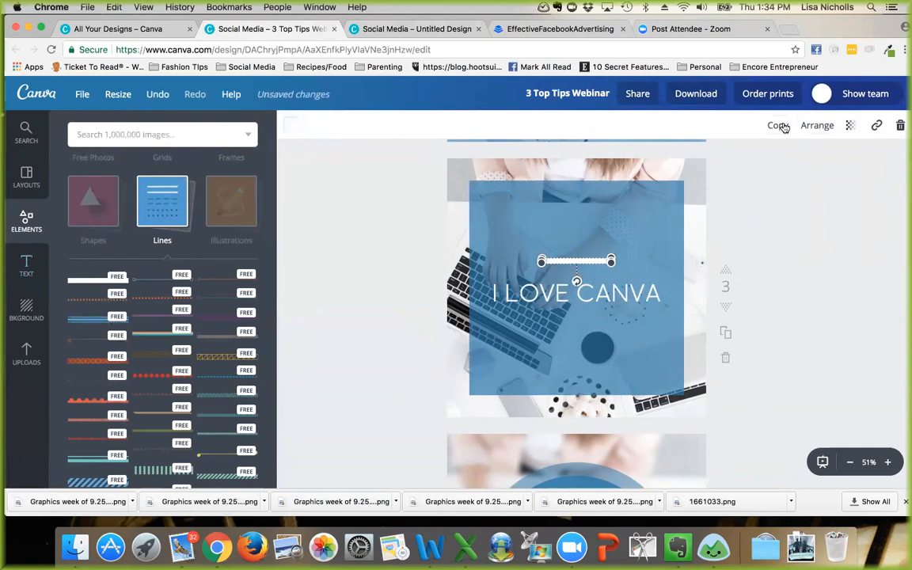
{"action": "left_click", "coordinate": [779, 127]}
{"action": "left_click_drag", "start_coordinate": [521, 243], "coordinate": [571, 330]}
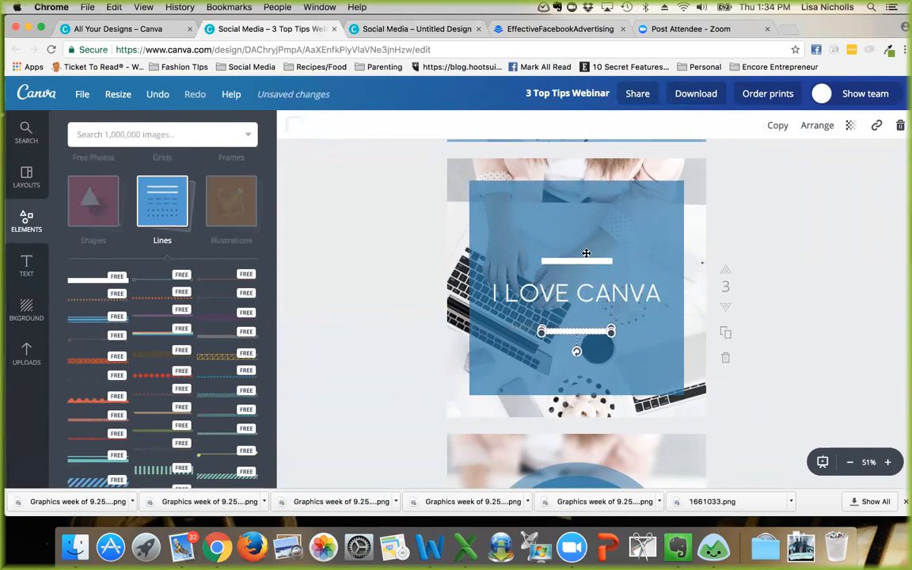
Step: Enlarge the blue square on page 3 to about 831 × 831 so it covers the whole photo
{"action": "left_click", "coordinate": [590, 226]}
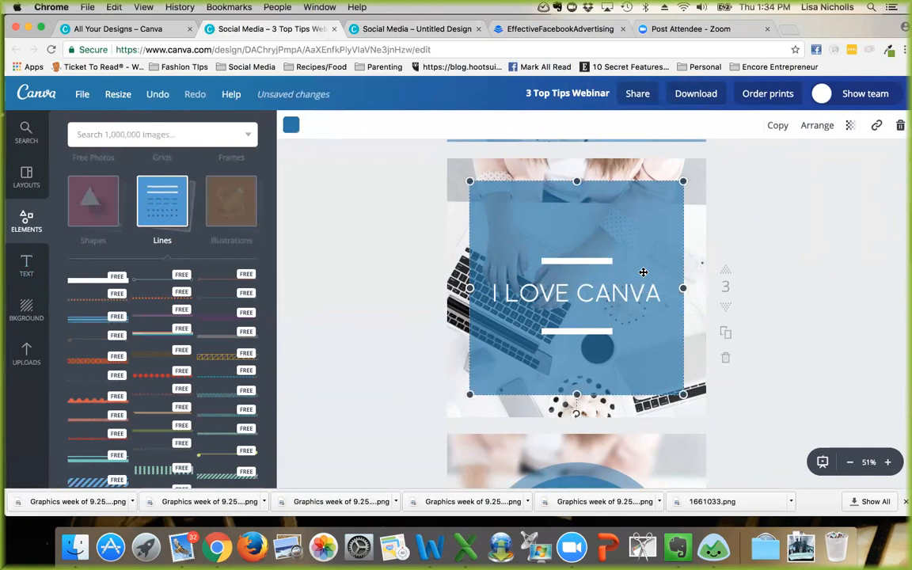
{"action": "scroll", "coordinate": [649, 277], "scroll_direction": "up", "scroll_amount": 1}
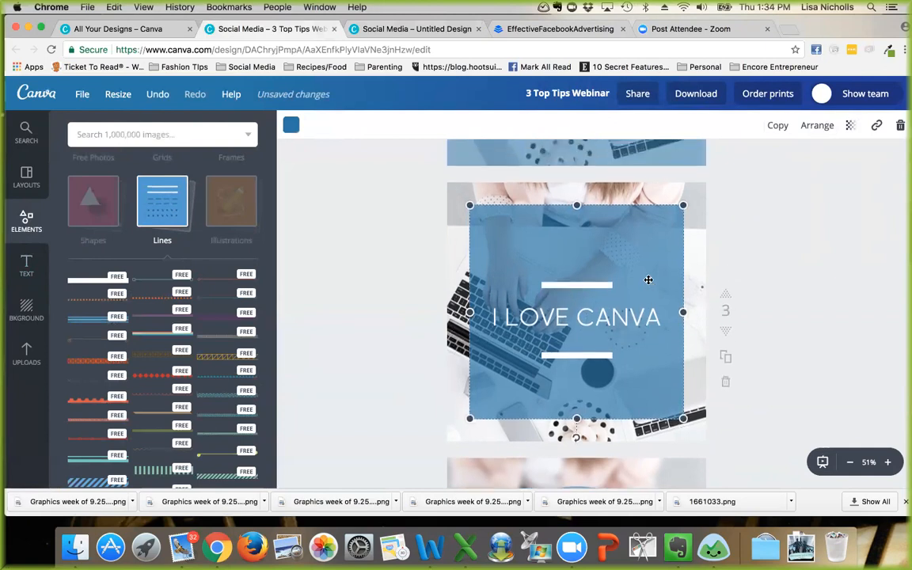
{"action": "left_click_drag", "start_coordinate": [683, 203], "coordinate": [706, 184]}
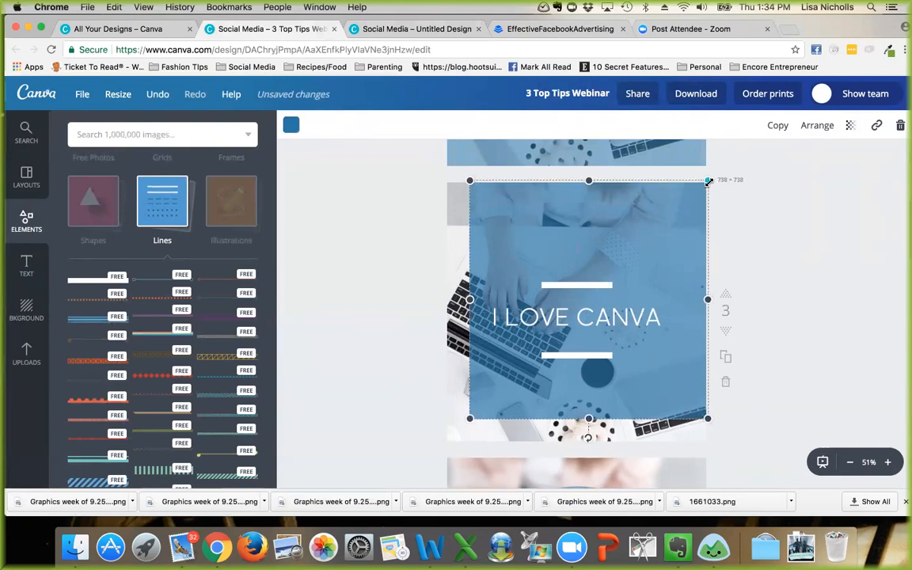
{"action": "left_click_drag", "start_coordinate": [469, 418], "coordinate": [440, 449]}
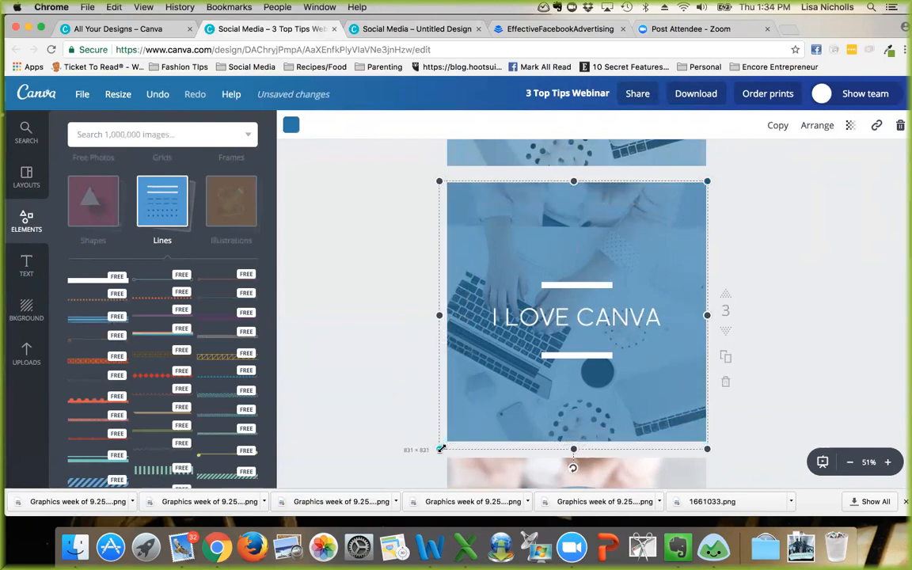
{"action": "left_click", "coordinate": [354, 318]}
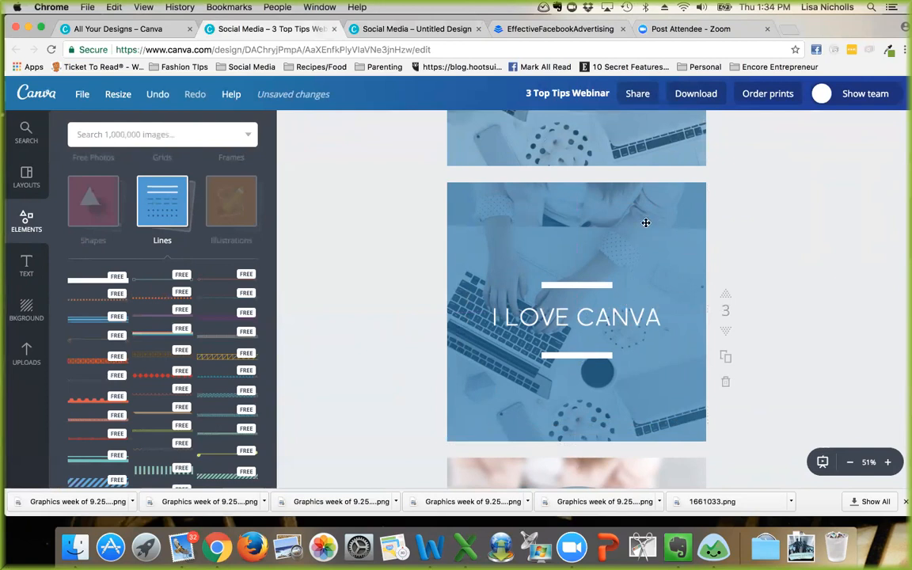
Step: Set the transparency of the full-page blue square on page 3 to about 65
{"action": "left_click", "coordinate": [673, 198]}
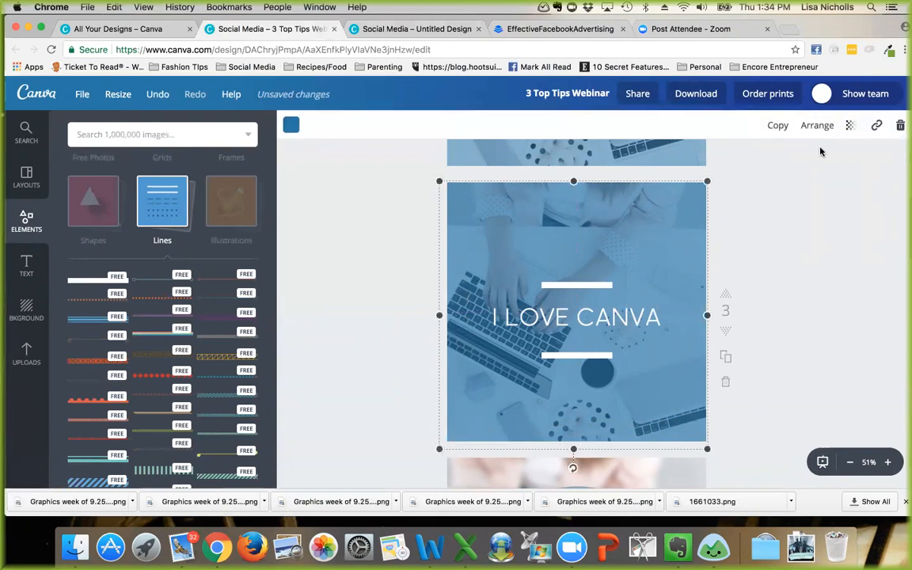
{"action": "left_click", "coordinate": [850, 125]}
{"action": "left_click_drag", "start_coordinate": [801, 164], "coordinate": [790, 164]}
{"action": "left_click_drag", "start_coordinate": [794, 164], "coordinate": [796, 164]}
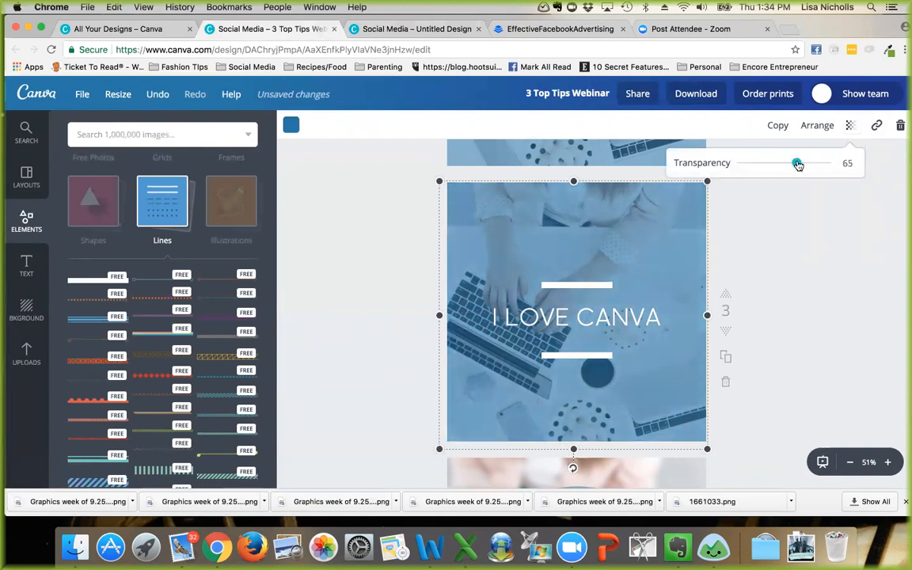
{"action": "left_click", "coordinate": [302, 262]}
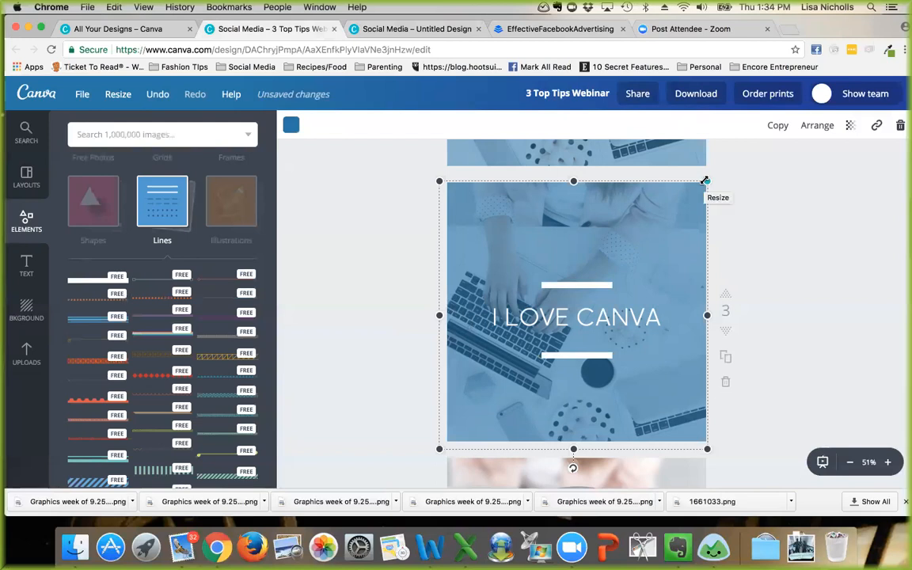
Step: Shrink the blue square on page 3 and centre it behind the heading, leaving a wide margin of photo around it
{"action": "left_click_drag", "start_coordinate": [705, 181], "coordinate": [681, 214]}
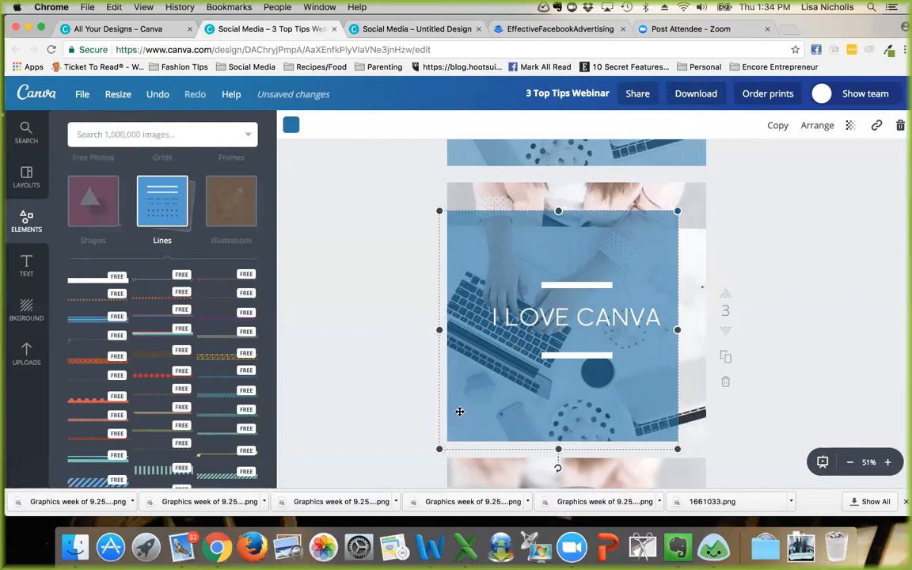
{"action": "left_click_drag", "start_coordinate": [439, 448], "coordinate": [490, 410]}
{"action": "left_click_drag", "start_coordinate": [613, 250], "coordinate": [605, 254]}
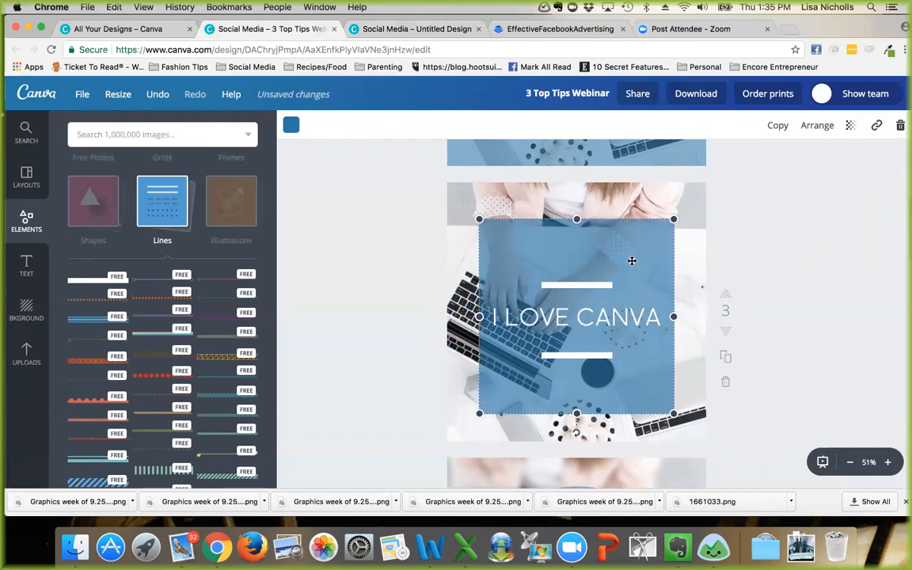
Step: Colour the line above page 3's heading black and apply the change to all elements of the same white
{"action": "left_click", "coordinate": [580, 284]}
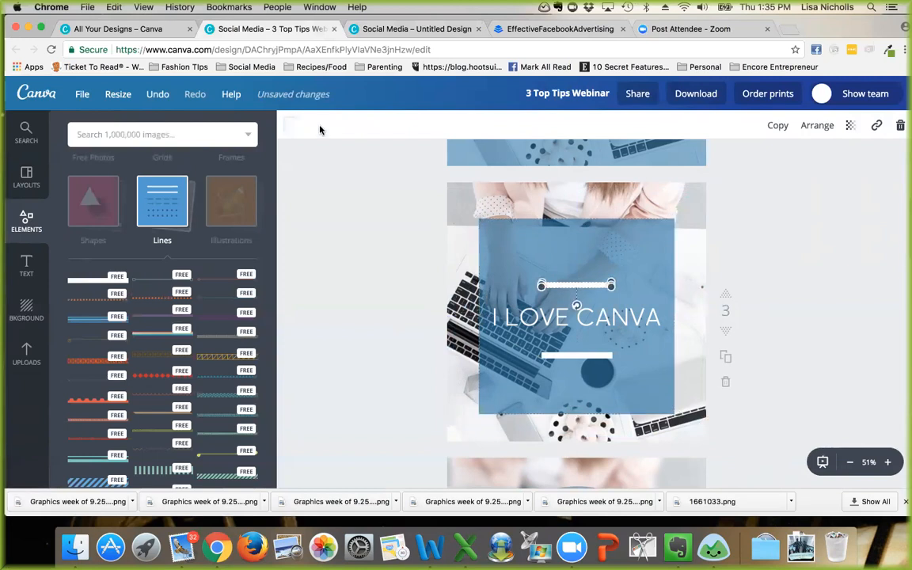
{"action": "left_click", "coordinate": [291, 125]}
{"action": "scroll", "coordinate": [371, 269], "scroll_direction": "down", "scroll_amount": 3}
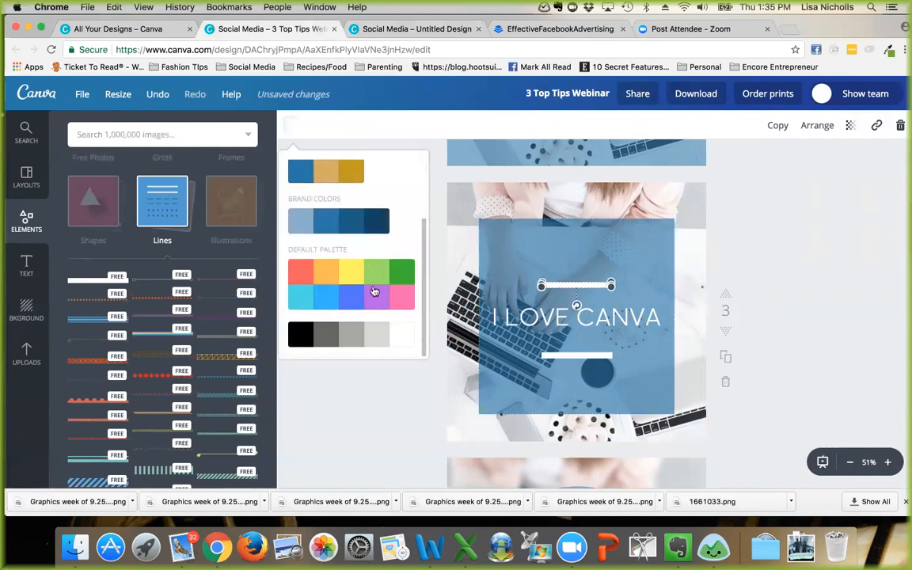
{"action": "left_click", "coordinate": [301, 338]}
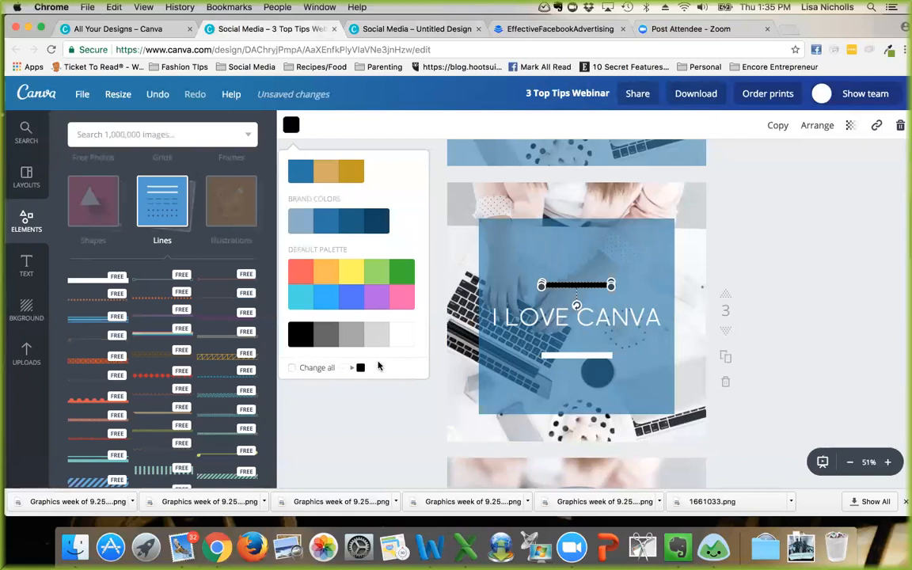
{"action": "left_click", "coordinate": [293, 368]}
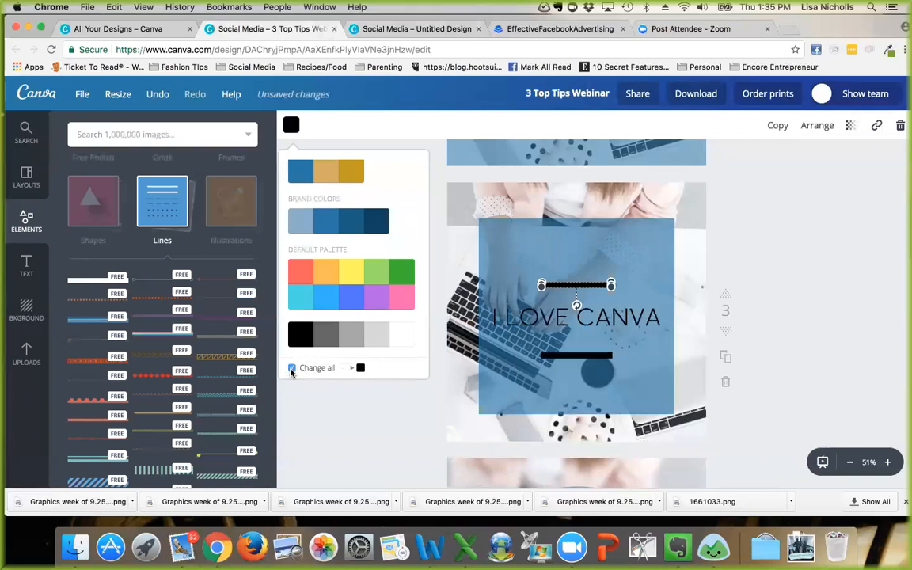
Step: Colour the blue square behind the page 3 heading white
{"action": "left_click", "coordinate": [571, 241]}
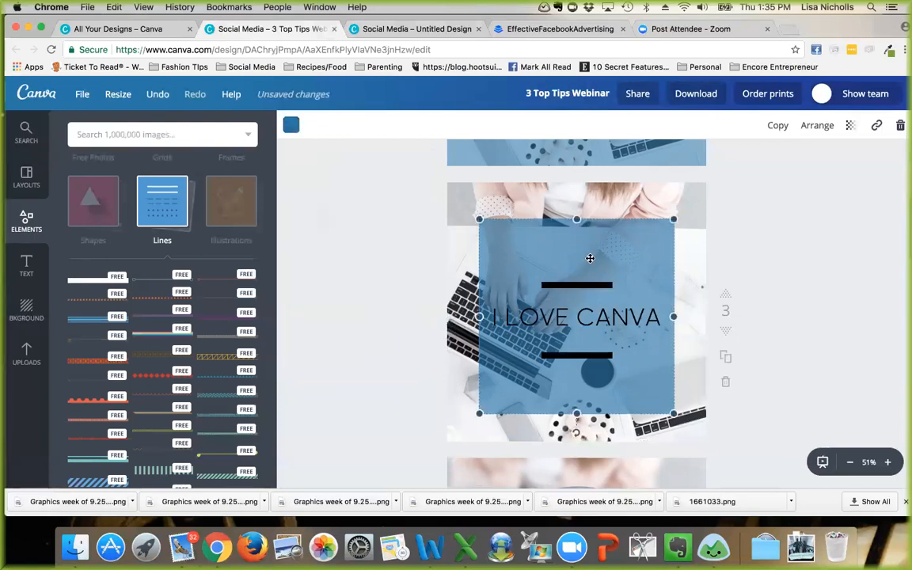
{"action": "left_click", "coordinate": [291, 125]}
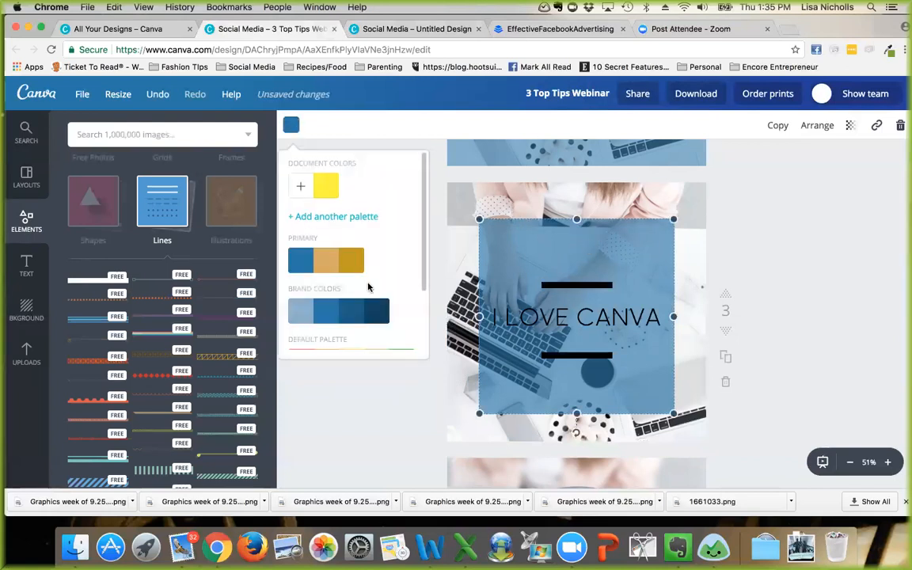
{"action": "scroll", "coordinate": [388, 301], "scroll_direction": "down", "scroll_amount": 2}
{"action": "left_click", "coordinate": [401, 334]}
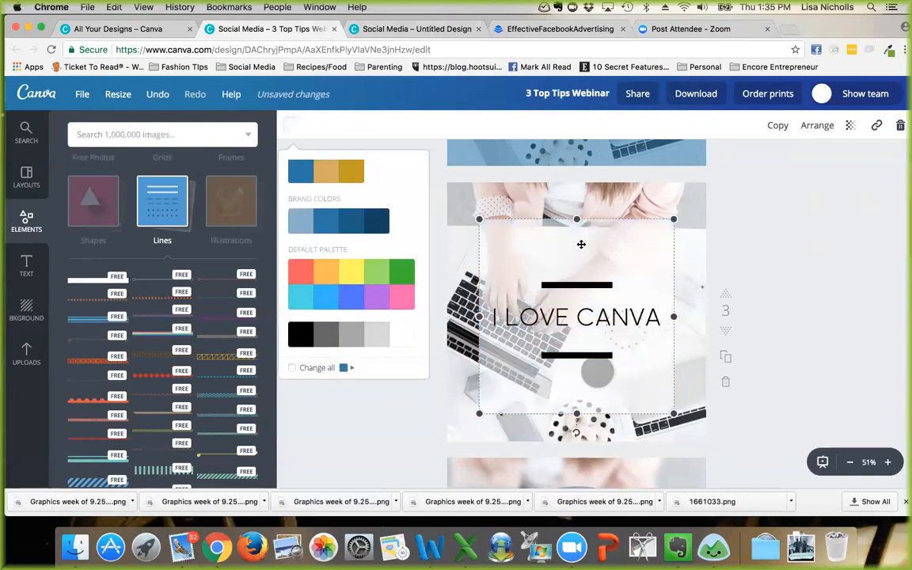
{"action": "left_click", "coordinate": [366, 415]}
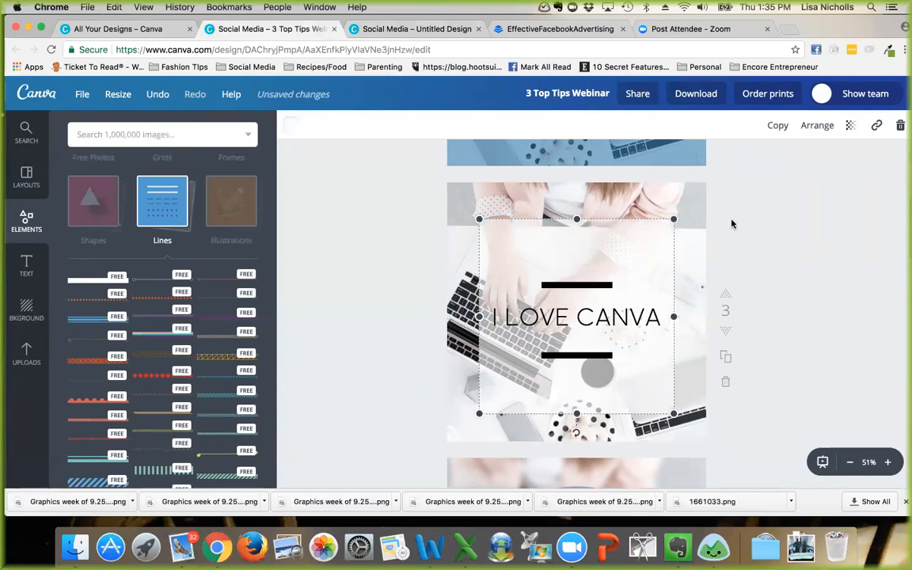
Step: Set the white square's transparency to 75
{"action": "left_click", "coordinate": [851, 126]}
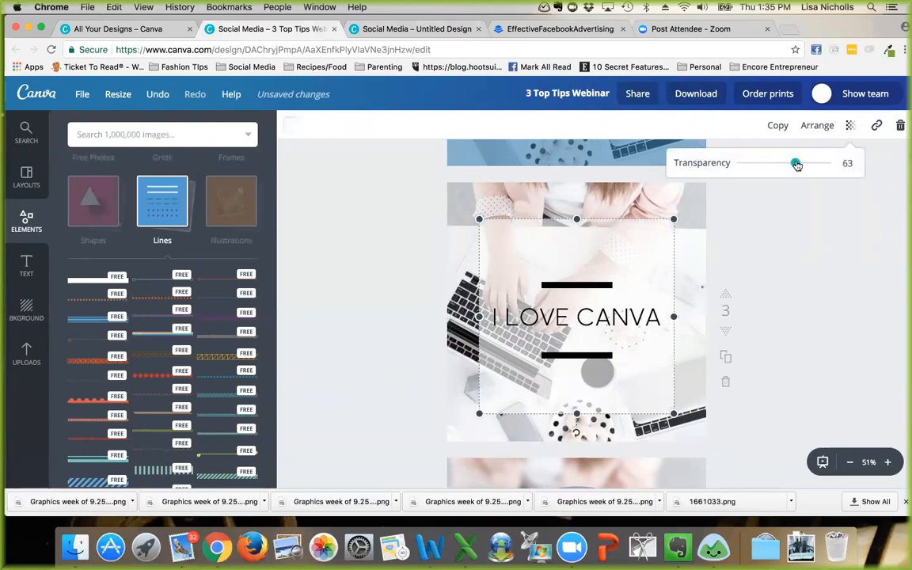
{"action": "left_click_drag", "start_coordinate": [796, 163], "coordinate": [807, 165]}
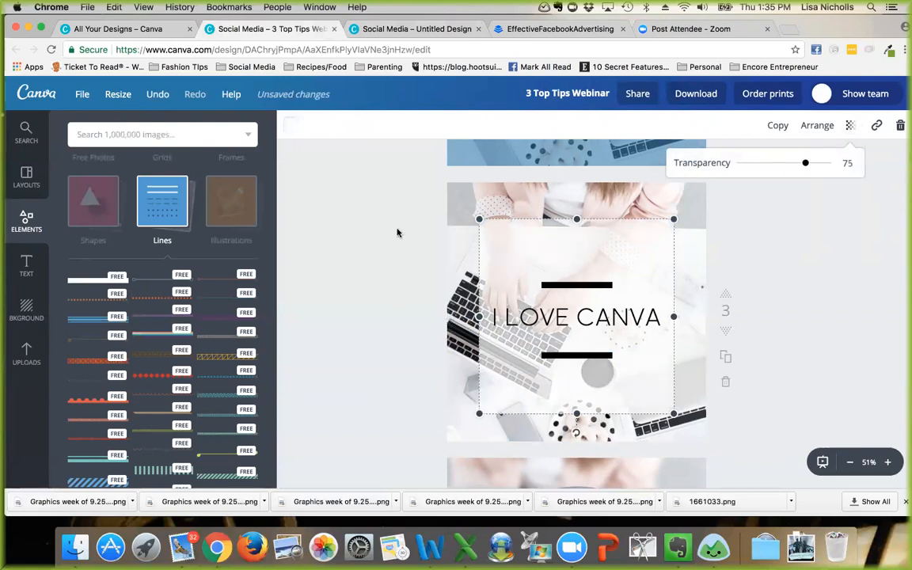
{"action": "left_click", "coordinate": [339, 206]}
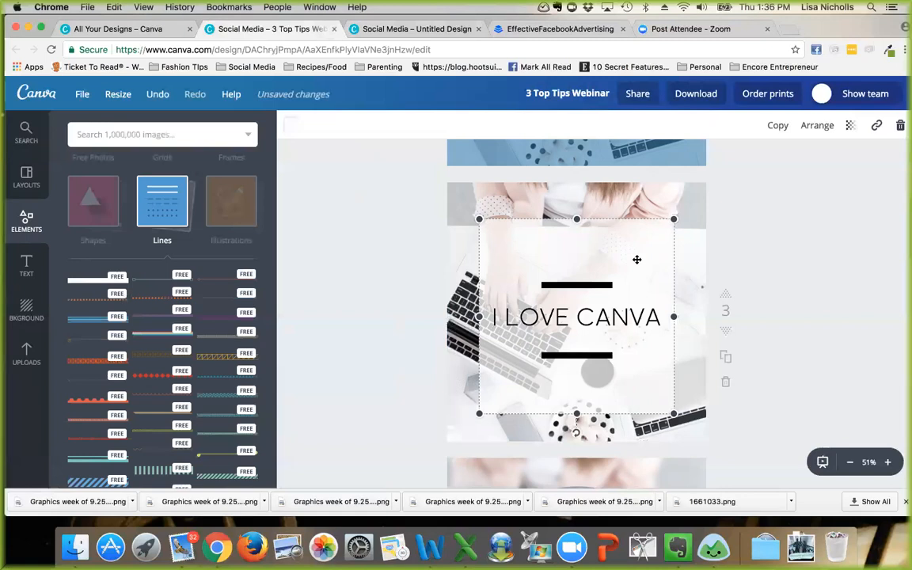
Step: Colour the "I LOVE CANVA" heading on page 2 white
{"action": "scroll", "coordinate": [670, 286], "scroll_direction": "up", "scroll_amount": 5}
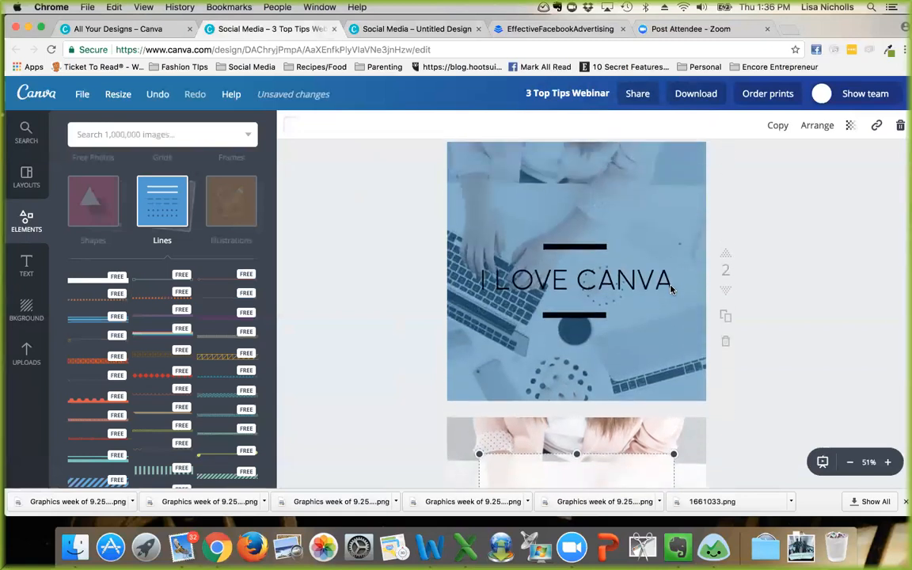
{"action": "scroll", "coordinate": [671, 289], "scroll_direction": "up", "scroll_amount": 5}
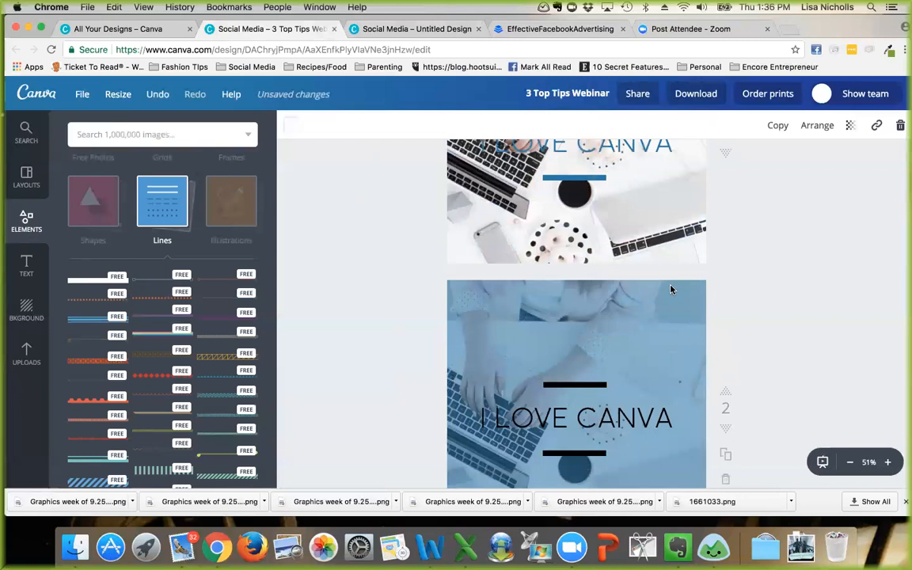
{"action": "scroll", "coordinate": [623, 352], "scroll_direction": "down", "scroll_amount": 5}
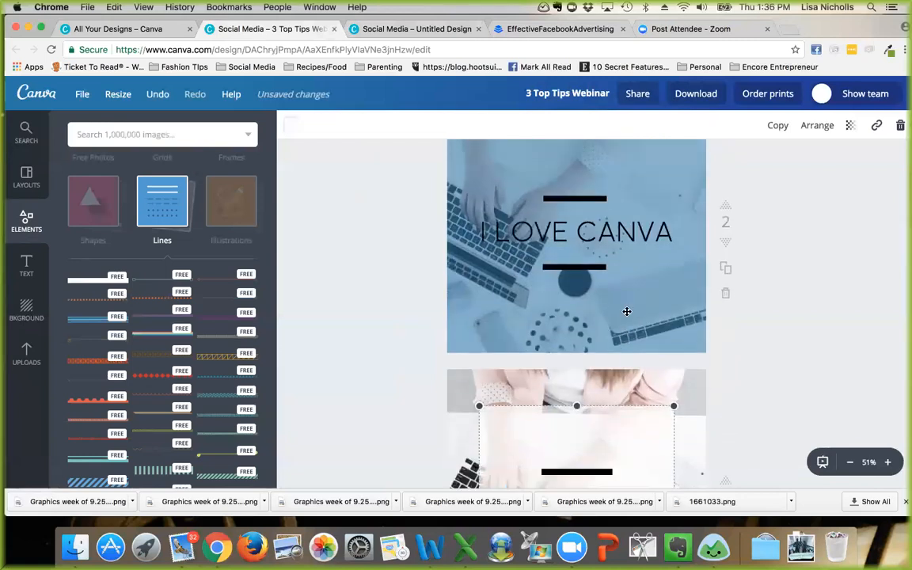
{"action": "left_click", "coordinate": [560, 232]}
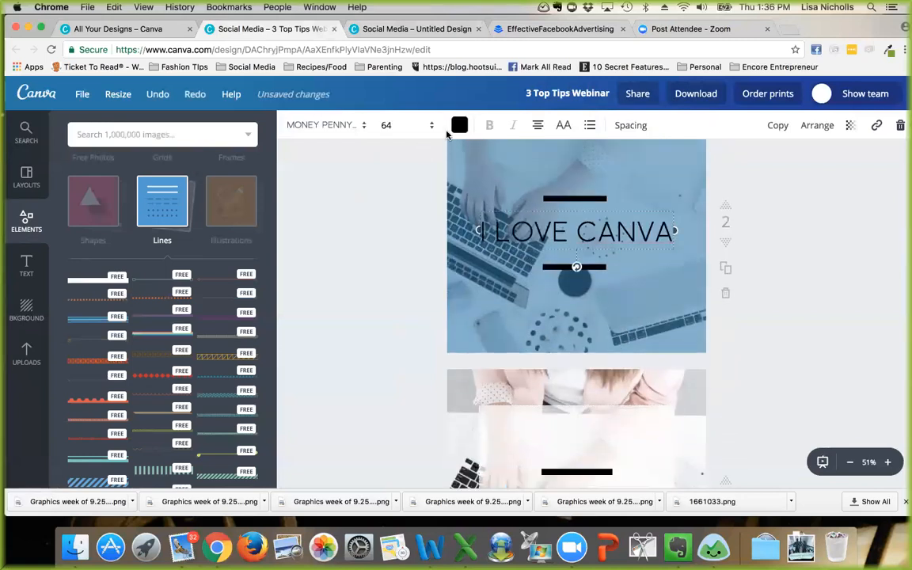
{"action": "left_click", "coordinate": [459, 125]}
{"action": "scroll", "coordinate": [565, 340], "scroll_direction": "down", "scroll_amount": 3}
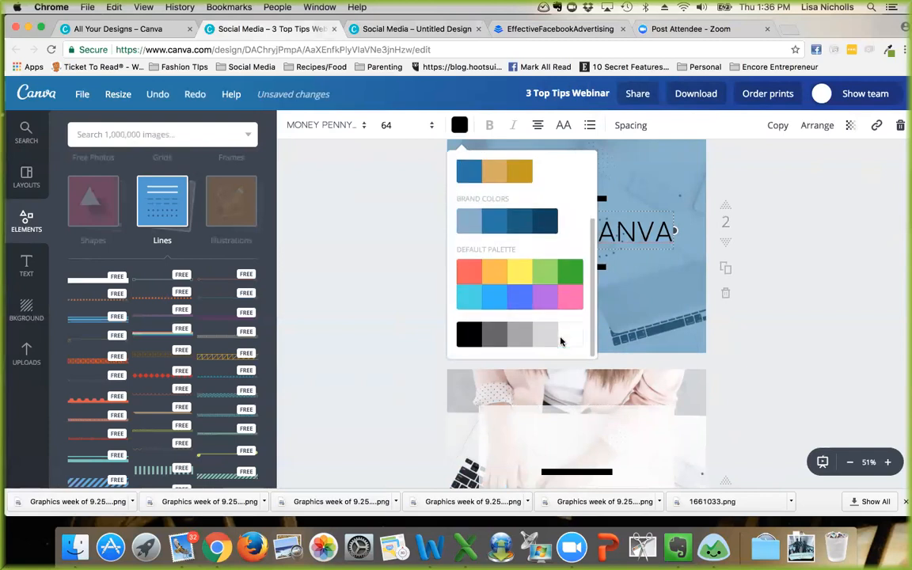
{"action": "left_click", "coordinate": [567, 340]}
{"action": "left_click", "coordinate": [652, 183]}
Step: Colour the lines above and below the "I LOVE CANVA" heading on page 2 white
{"action": "left_click", "coordinate": [583, 198]}
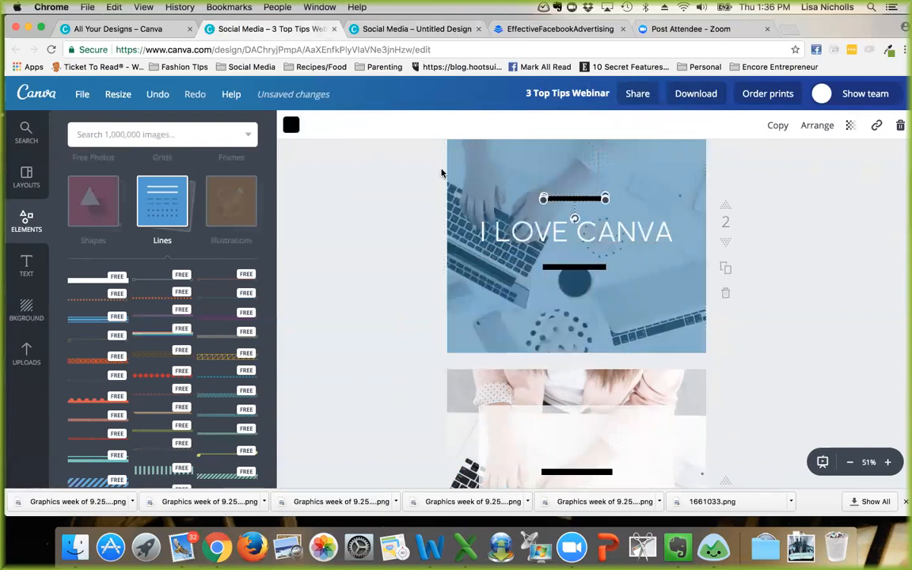
{"action": "left_click", "coordinate": [290, 125]}
{"action": "scroll", "coordinate": [353, 254], "scroll_direction": "down", "scroll_amount": 3}
{"action": "left_click", "coordinate": [396, 336]}
{"action": "left_click", "coordinate": [560, 270]}
{"action": "left_click", "coordinate": [560, 269]}
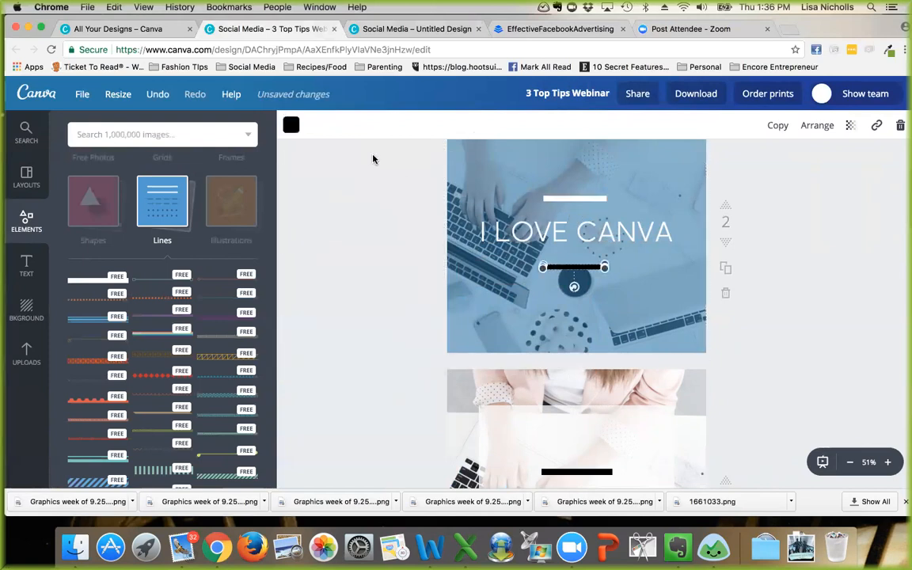
{"action": "left_click", "coordinate": [290, 125]}
{"action": "scroll", "coordinate": [347, 288], "scroll_direction": "down", "scroll_amount": 3}
{"action": "left_click", "coordinate": [409, 332]}
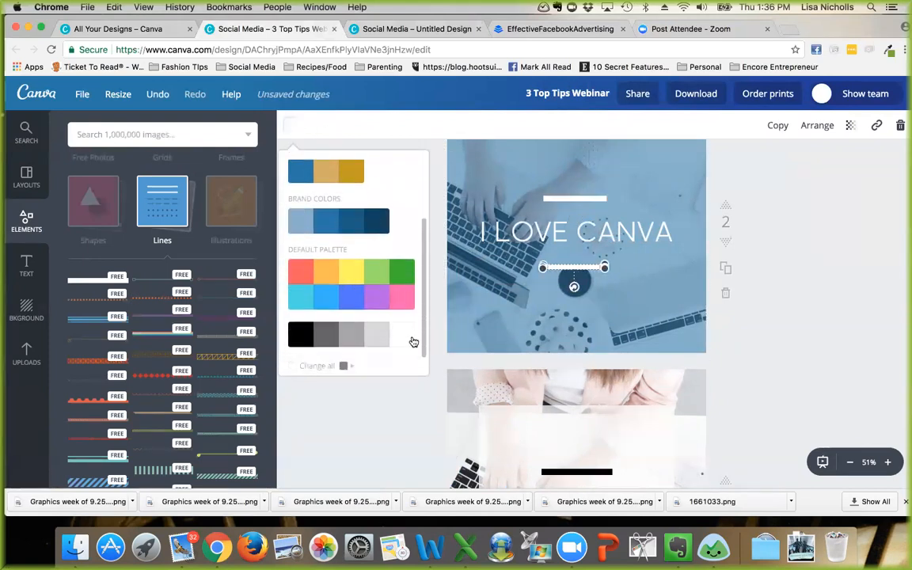
{"action": "left_click", "coordinate": [589, 248]}
Step: Delete the transparent white square behind the heading on page 3
{"action": "scroll", "coordinate": [588, 248], "scroll_direction": "down", "scroll_amount": 5}
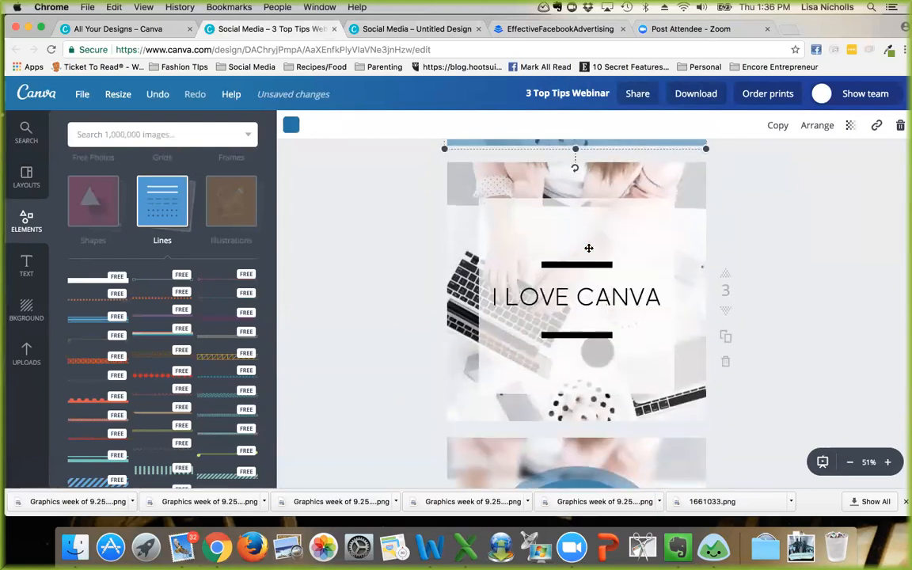
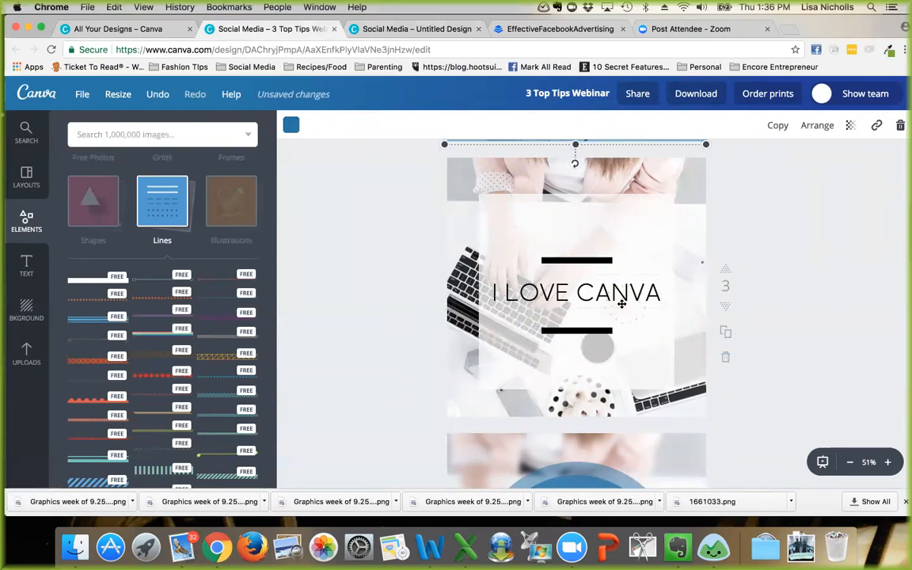
{"action": "scroll", "coordinate": [658, 332], "scroll_direction": "down", "scroll_amount": 3}
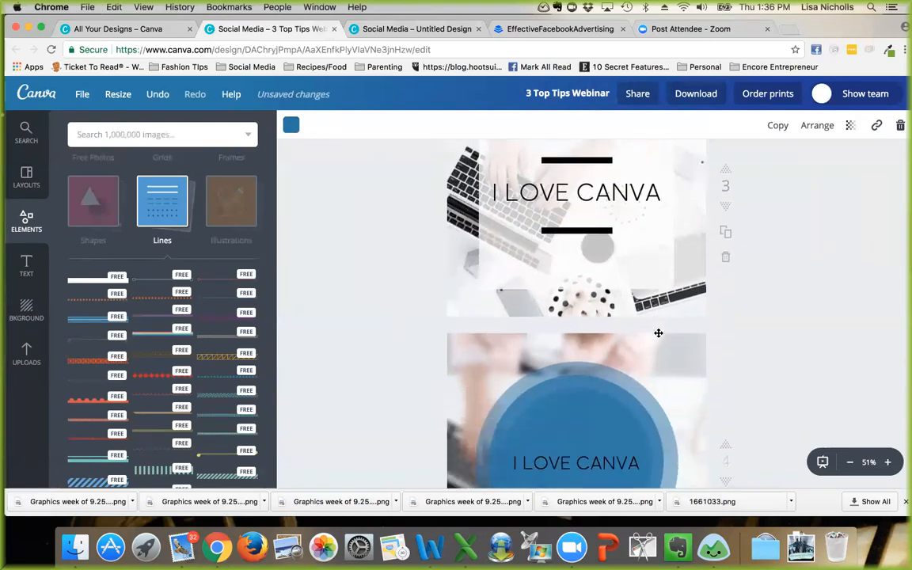
{"action": "scroll", "coordinate": [658, 332], "scroll_direction": "down", "scroll_amount": 3}
{"action": "scroll", "coordinate": [658, 333], "scroll_direction": "up", "scroll_amount": 1}
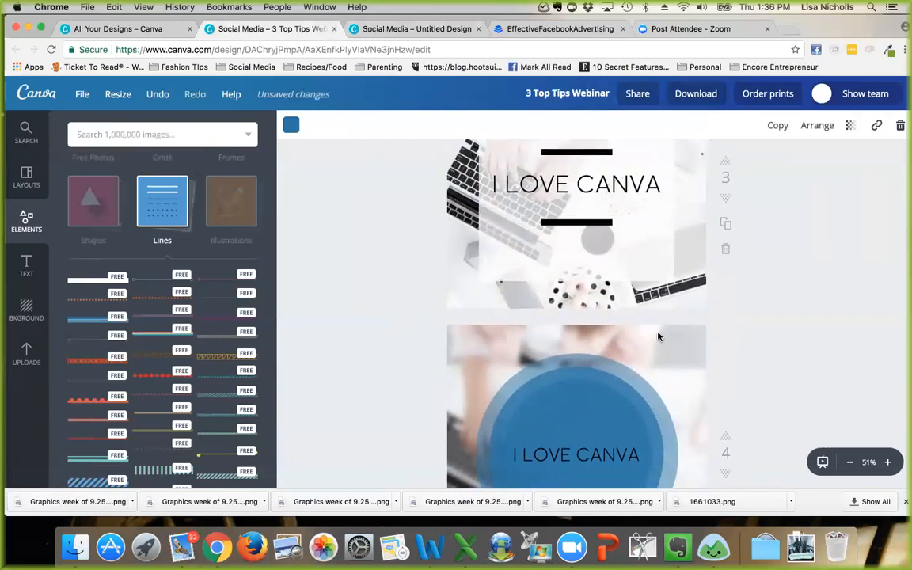
{"action": "scroll", "coordinate": [658, 333], "scroll_direction": "down", "scroll_amount": 3}
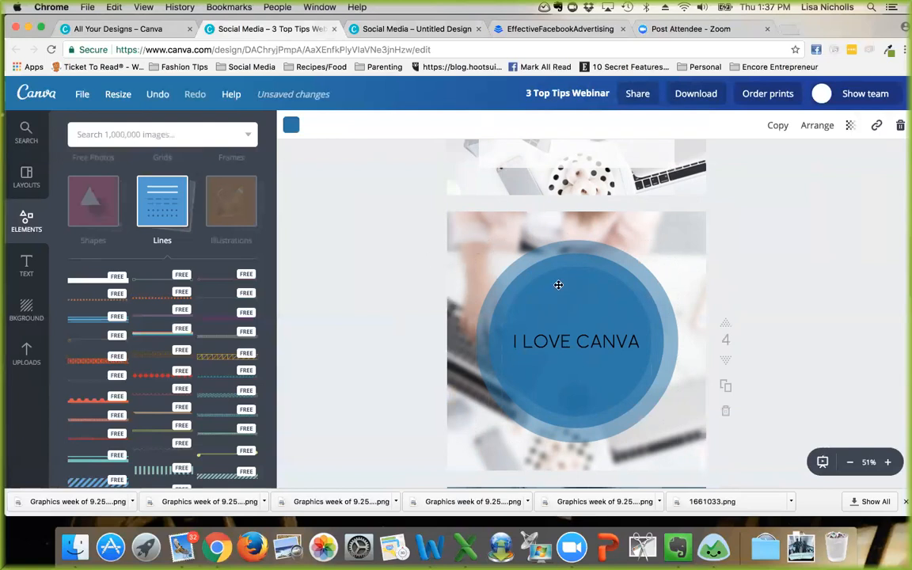
{"action": "scroll", "coordinate": [606, 329], "scroll_direction": "up", "scroll_amount": 5}
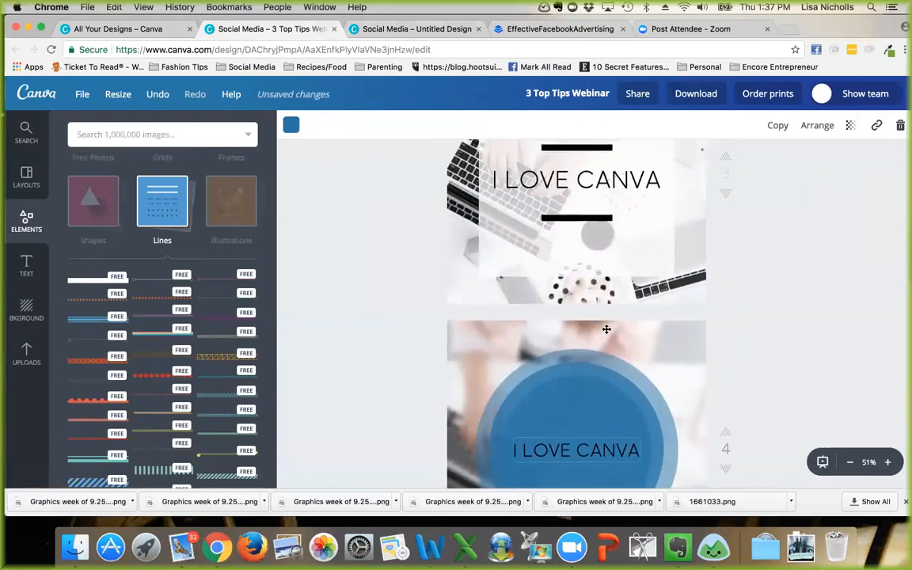
{"action": "left_click", "coordinate": [637, 189]}
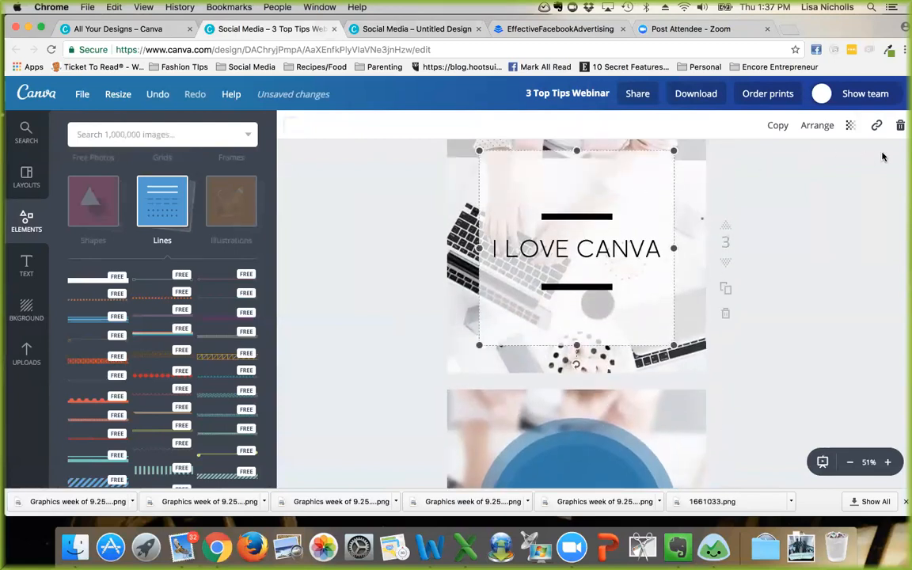
{"action": "left_click", "coordinate": [900, 127]}
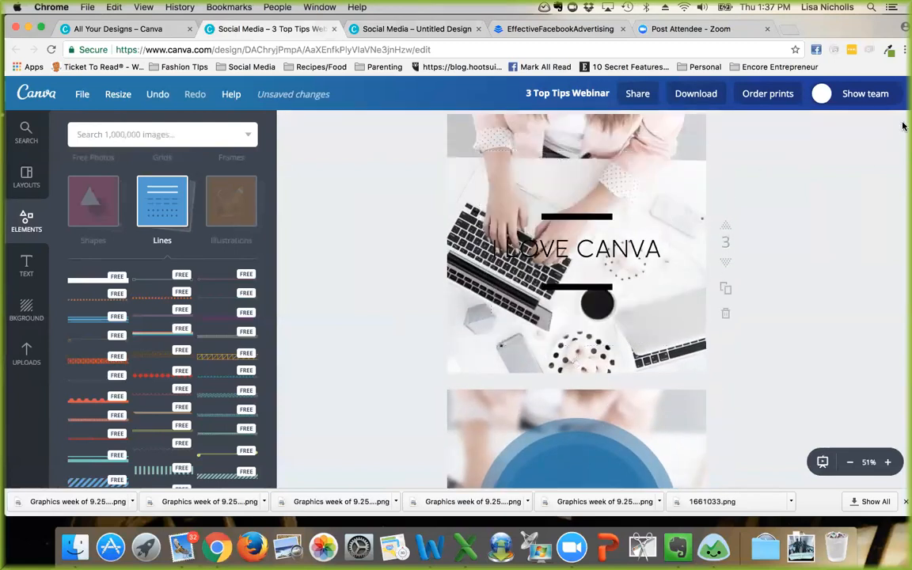
Step: Add a solid circle shape to page 3 and colour it white
{"action": "left_click", "coordinate": [26, 220]}
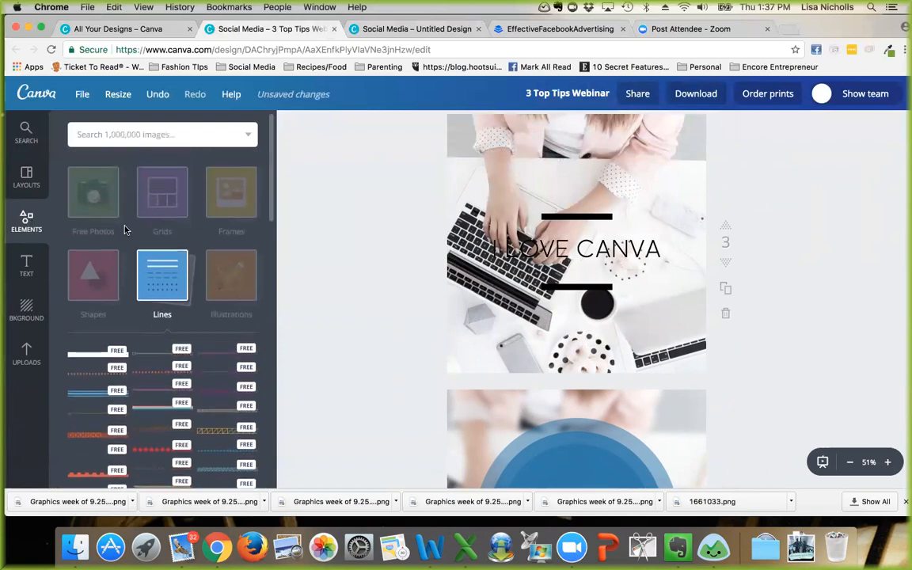
{"action": "left_click", "coordinate": [98, 280]}
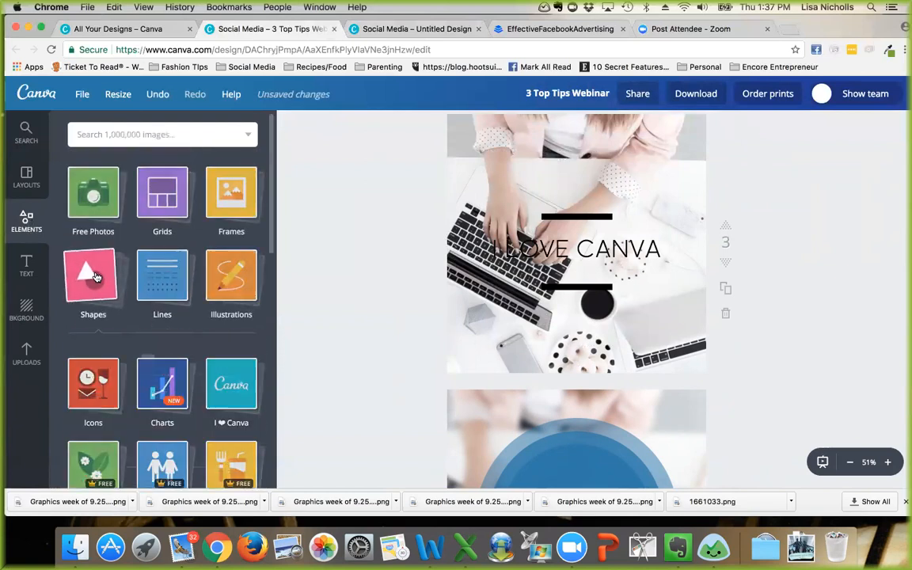
{"action": "scroll", "coordinate": [146, 349], "scroll_direction": "down", "scroll_amount": 3}
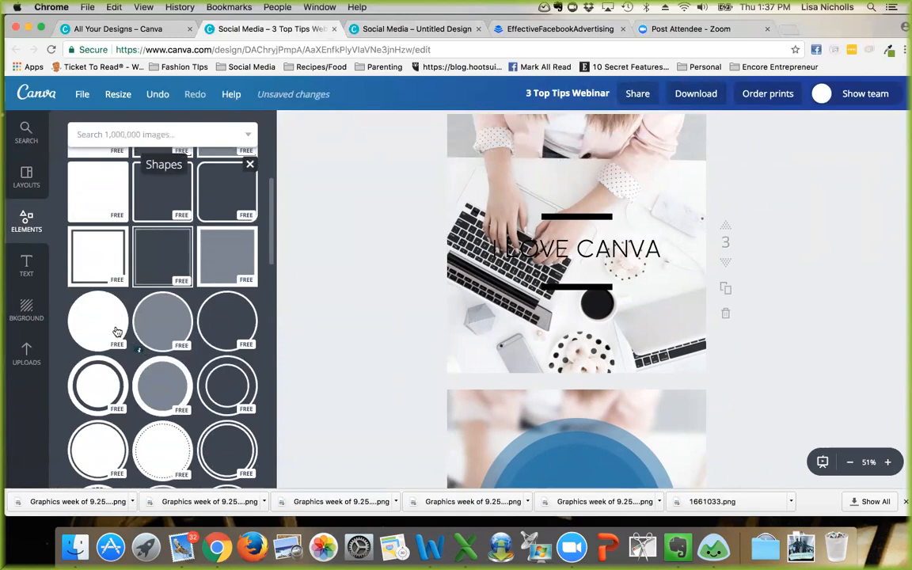
{"action": "left_click", "coordinate": [102, 320]}
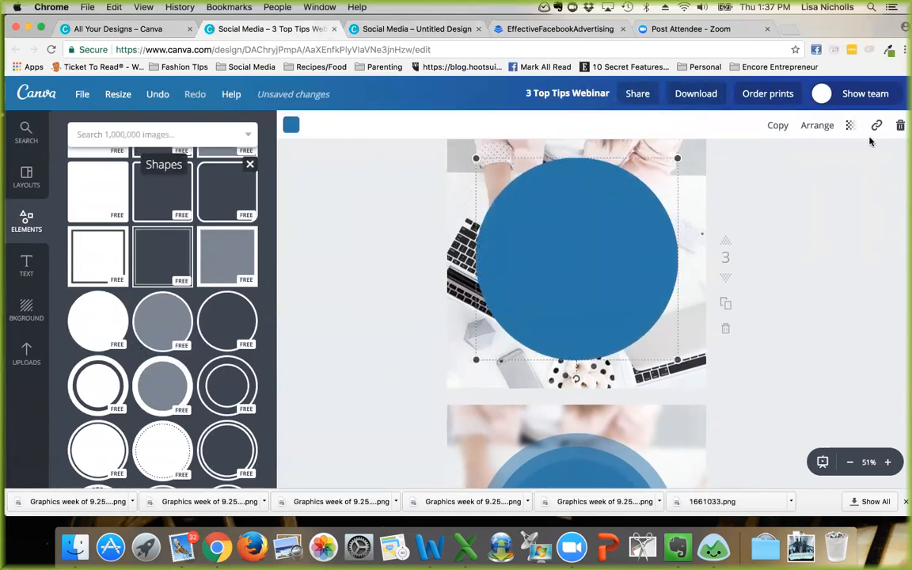
{"action": "left_click", "coordinate": [291, 124]}
{"action": "scroll", "coordinate": [377, 285], "scroll_direction": "down", "scroll_amount": 3}
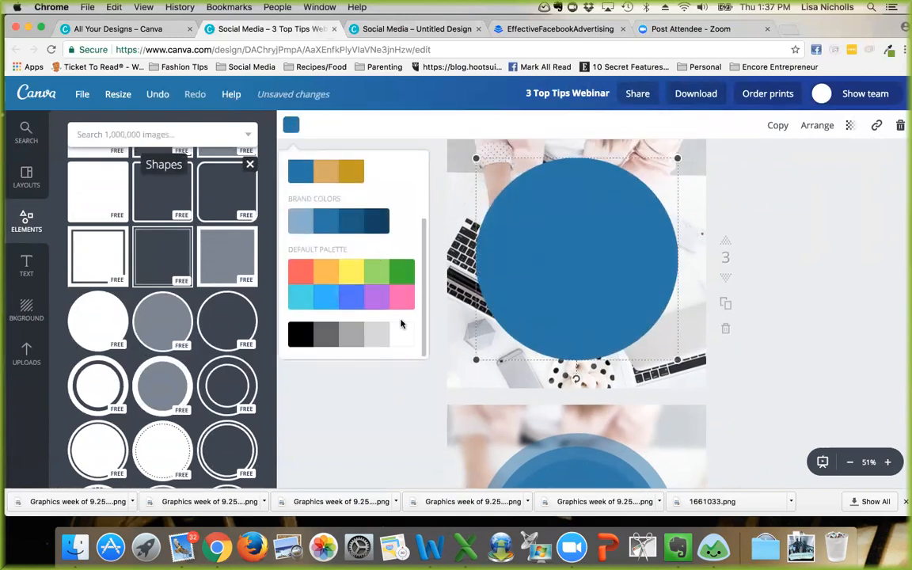
{"action": "left_click", "coordinate": [401, 335]}
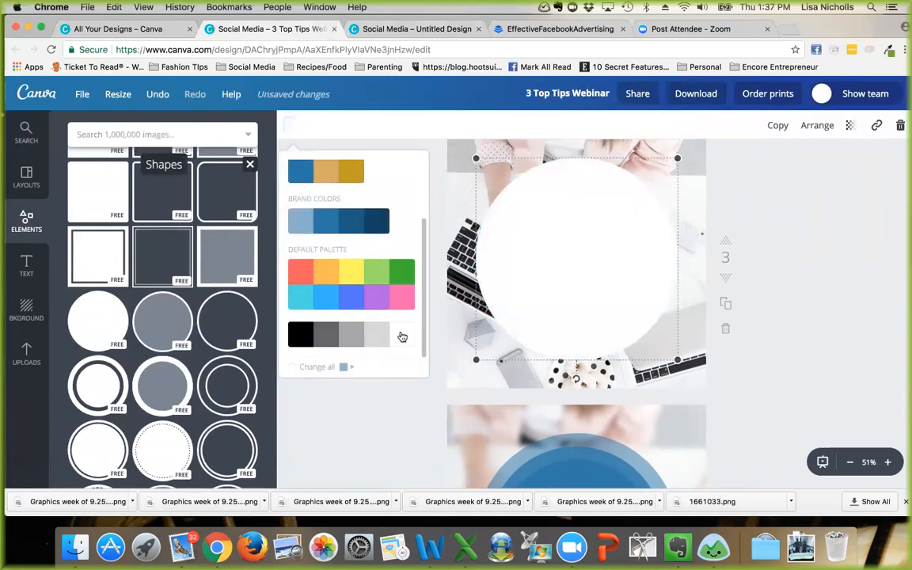
Step: Send the white circle on page 3 back behind the heading and both lines
{"action": "left_click", "coordinate": [819, 127]}
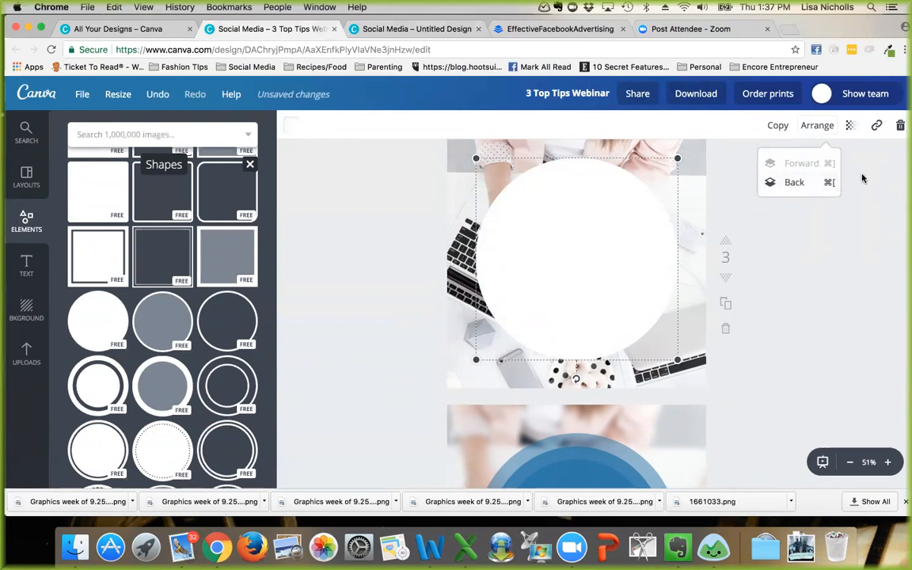
{"action": "left_click", "coordinate": [802, 185]}
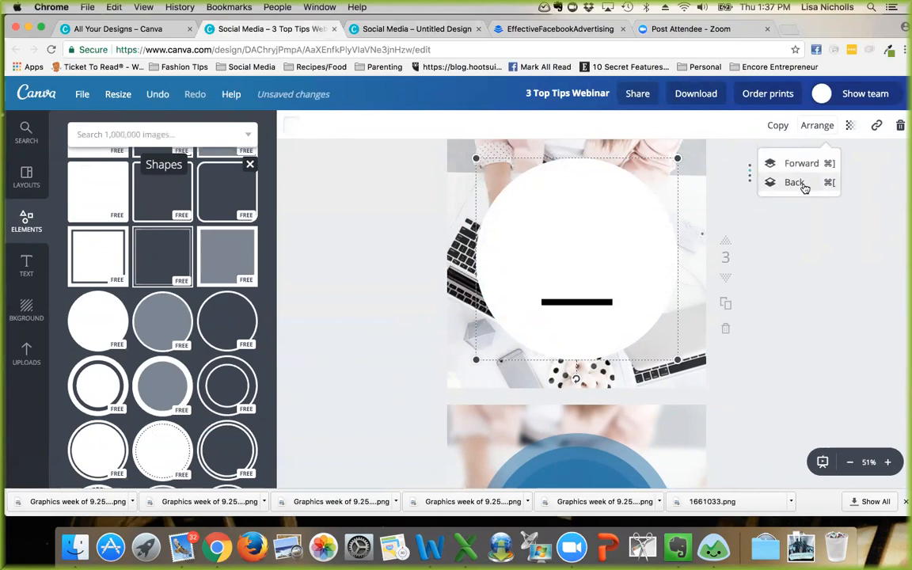
{"action": "left_click", "coordinate": [805, 188]}
{"action": "left_click", "coordinate": [804, 187]}
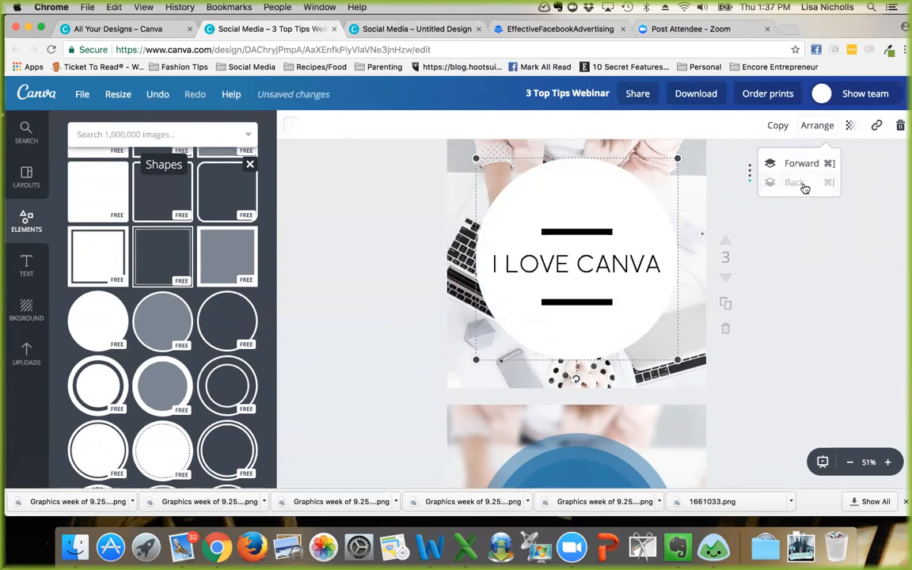
{"action": "left_click", "coordinate": [766, 173]}
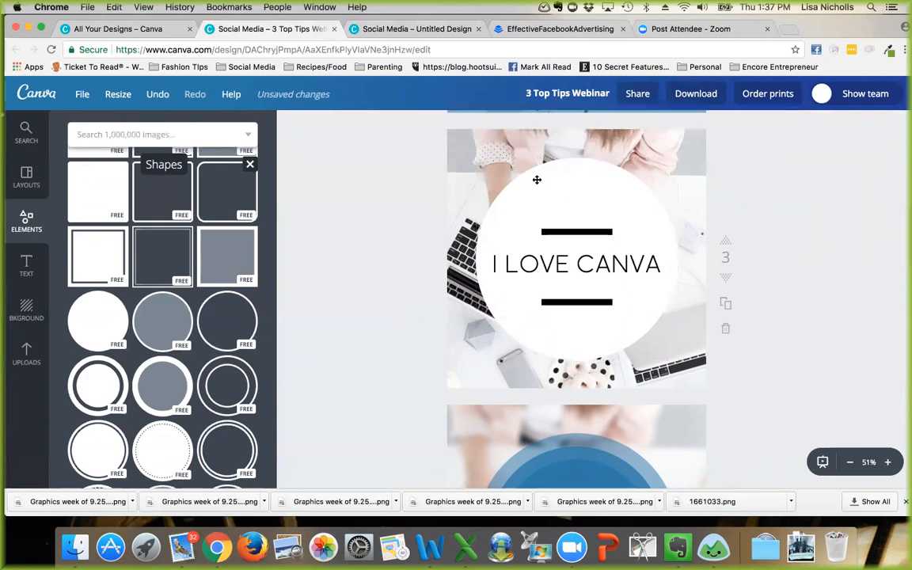
Step: Set the transparency of page 3's white circle to 81
{"action": "left_click", "coordinate": [617, 177]}
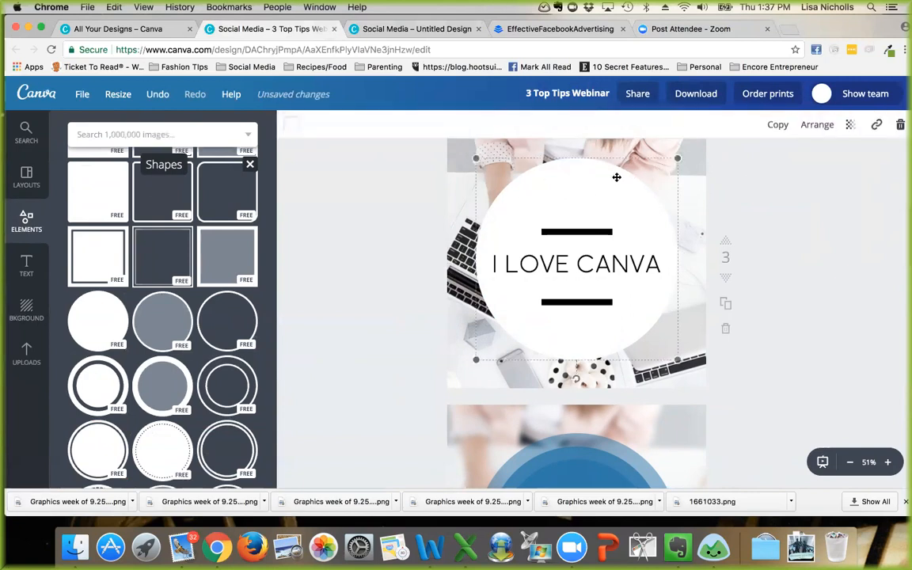
{"action": "left_click", "coordinate": [851, 125]}
{"action": "mouse_move", "coordinate": [827, 163]}
{"action": "left_mouse_down"}
{"action": "mouse_move", "coordinate": [799, 164]}
{"action": "mouse_move", "coordinate": [811, 167]}
{"action": "left_mouse_up"}
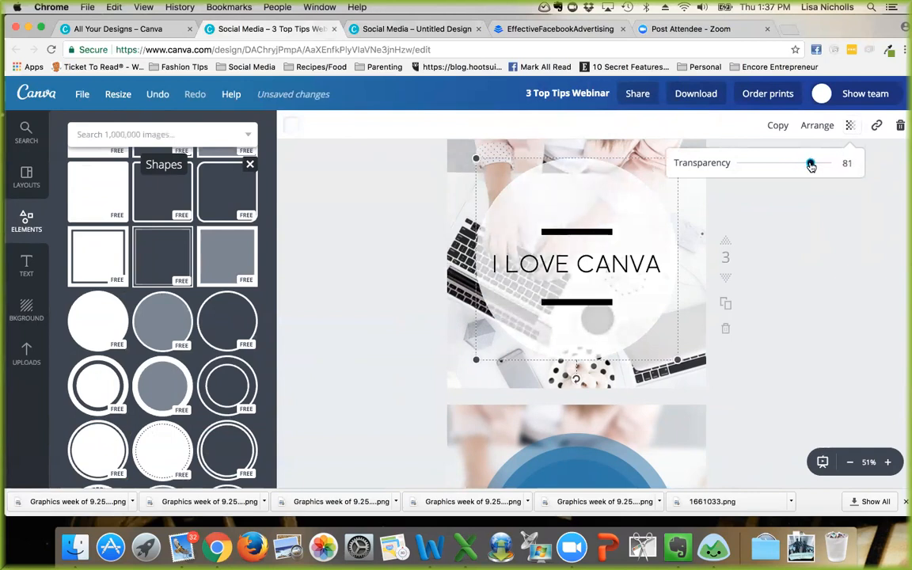
{"action": "left_click", "coordinate": [397, 226]}
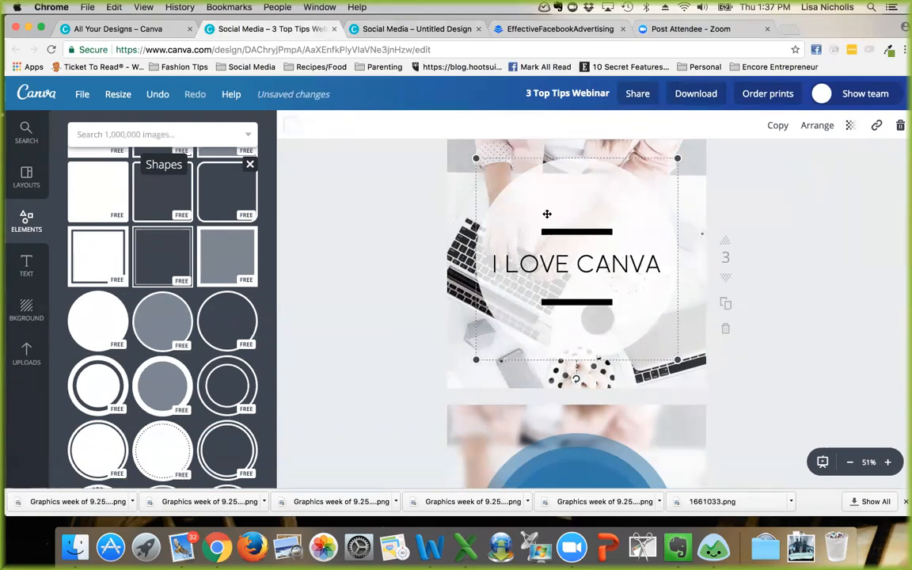
Step: Colour the "I LOVE CANVA" heading in the blue circle on page 4 white
{"action": "scroll", "coordinate": [354, 316], "scroll_direction": "down", "scroll_amount": 6}
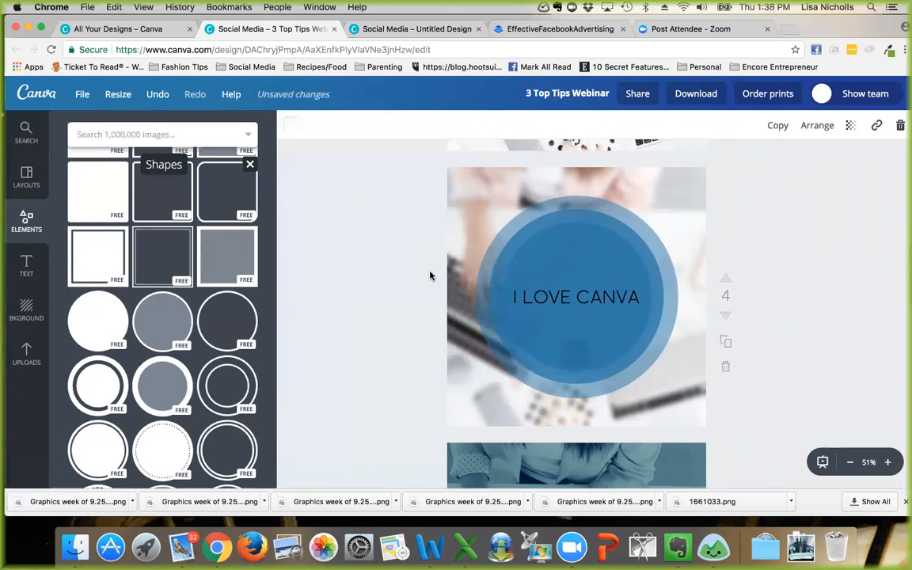
{"action": "scroll", "coordinate": [626, 323], "scroll_direction": "down", "scroll_amount": 1}
{"action": "scroll", "coordinate": [627, 322], "scroll_direction": "up", "scroll_amount": 5}
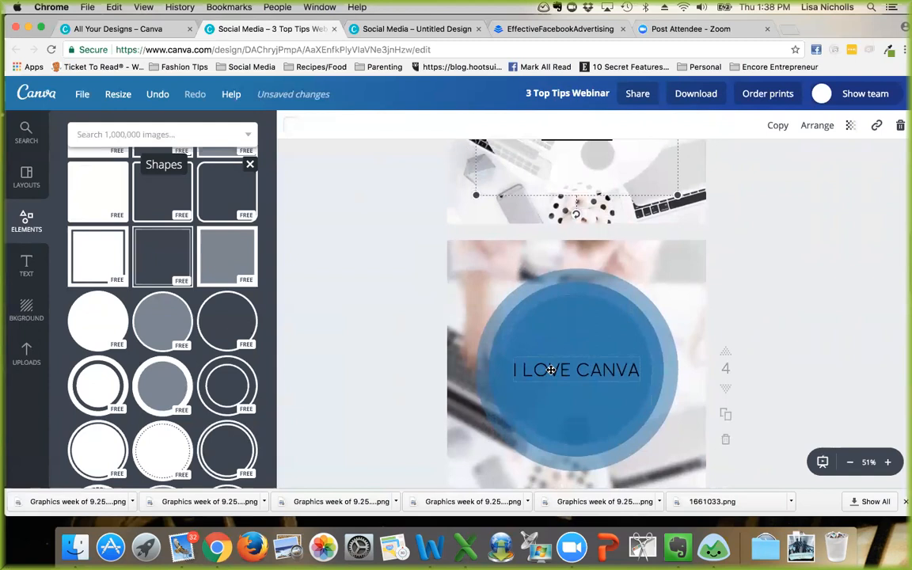
{"action": "left_click", "coordinate": [552, 370]}
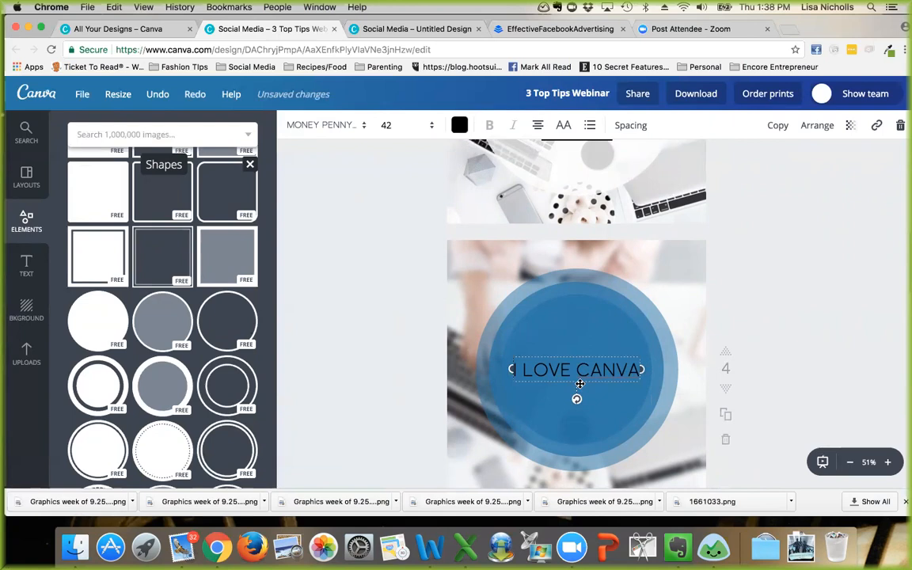
{"action": "left_click", "coordinate": [460, 126]}
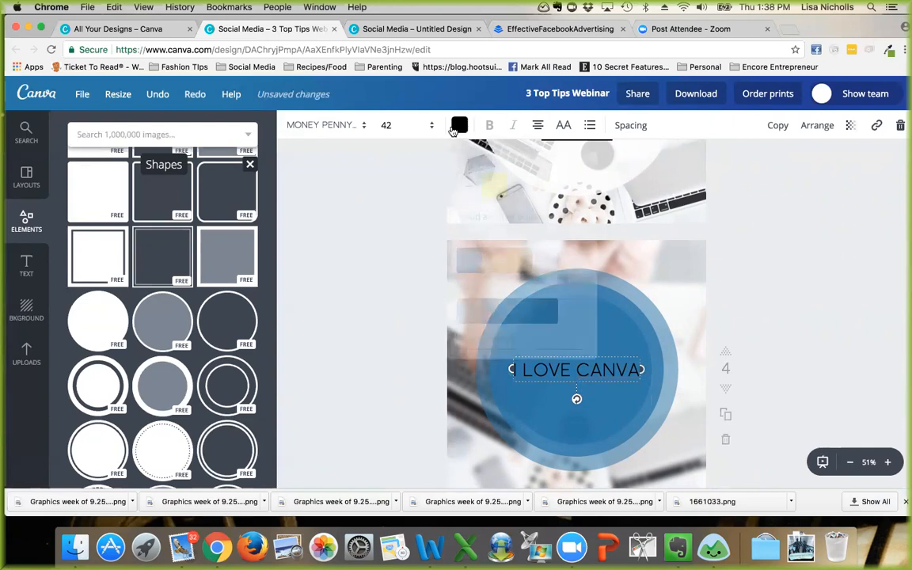
{"action": "scroll", "coordinate": [515, 277], "scroll_direction": "down", "scroll_amount": 3}
{"action": "left_click", "coordinate": [574, 338]}
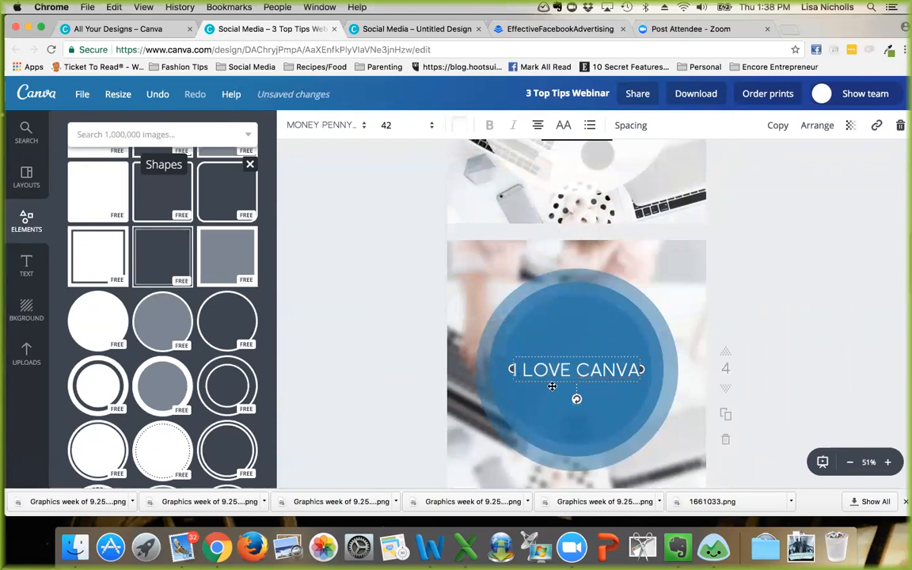
Step: Shift the photo on page 9 horizontally to the left, to about -272, 0
{"action": "scroll", "coordinate": [552, 386], "scroll_direction": "down", "scroll_amount": 5}
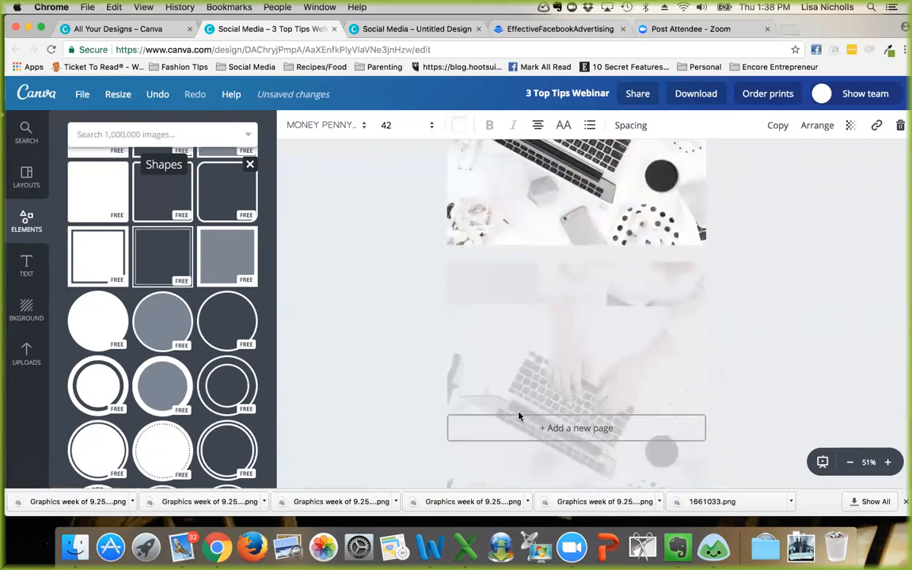
{"action": "left_click", "coordinate": [652, 260]}
{"action": "scroll", "coordinate": [461, 252], "scroll_direction": "up", "scroll_amount": 2}
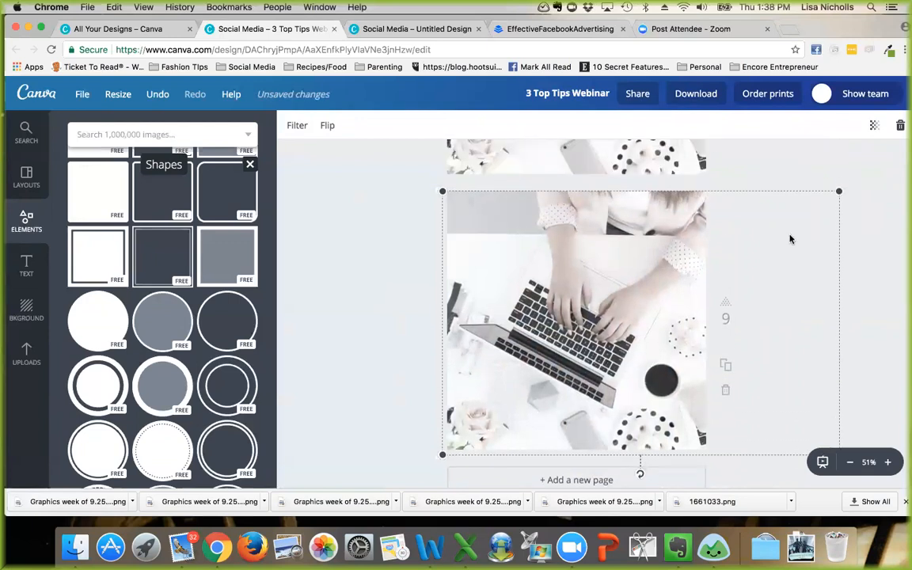
{"action": "left_click_drag", "start_coordinate": [632, 240], "coordinate": [550, 238]}
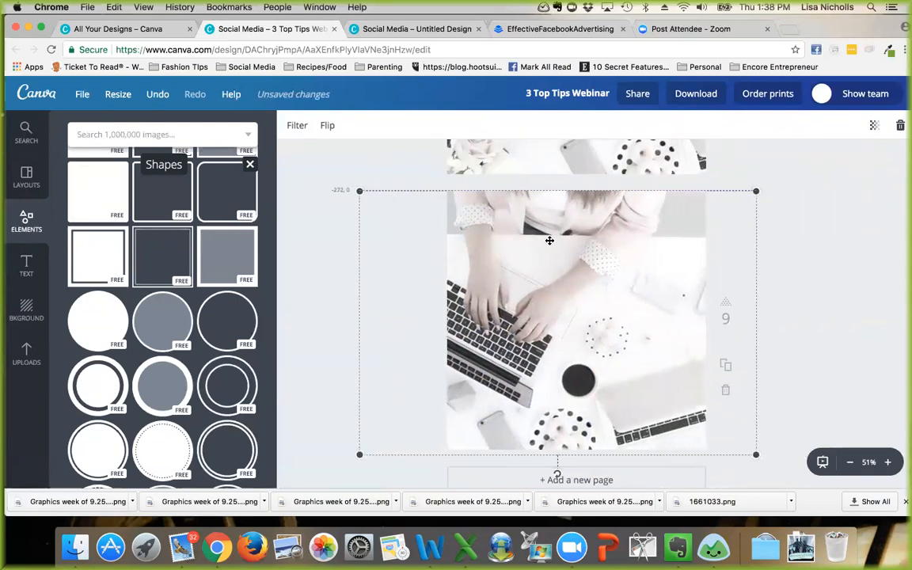
Step: Reset the filter of the page 9 photo to Normal
{"action": "left_click", "coordinate": [295, 126]}
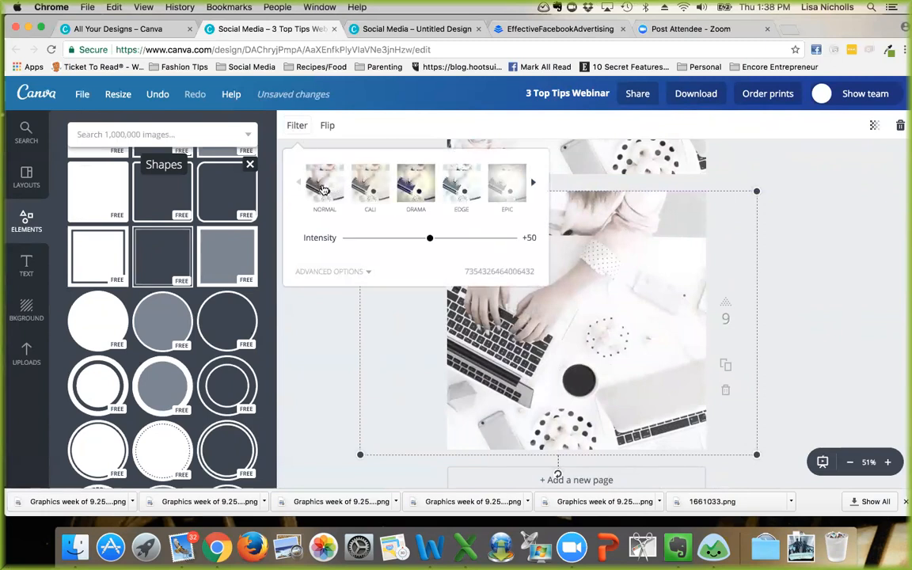
{"action": "left_click", "coordinate": [331, 324]}
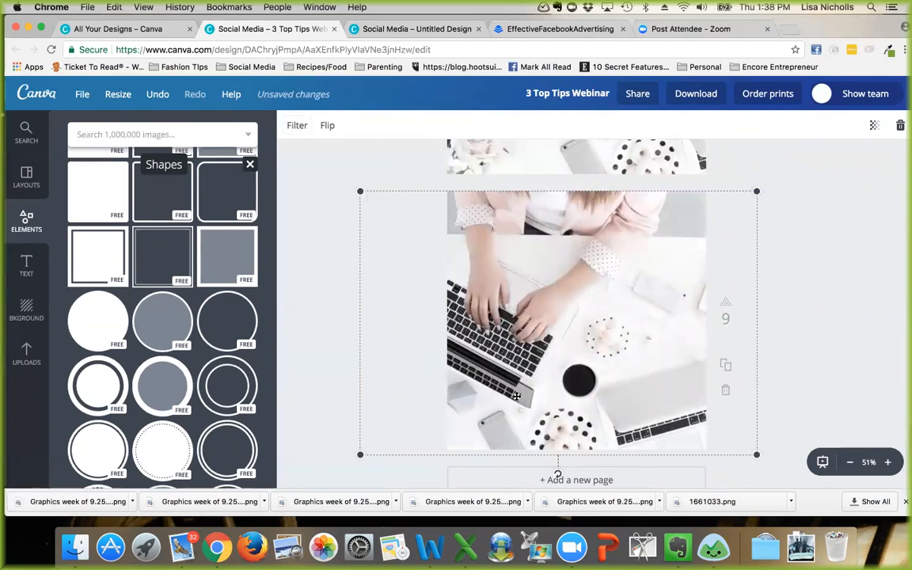
{"action": "left_click", "coordinate": [298, 247]}
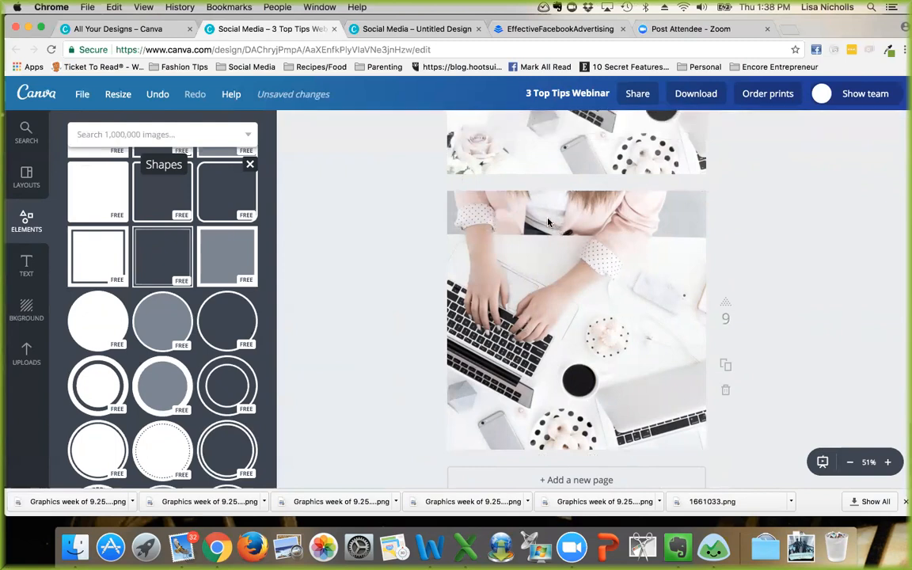
Step: Blur the page 9 photo with a filter blur of +24
{"action": "left_click", "coordinate": [549, 220]}
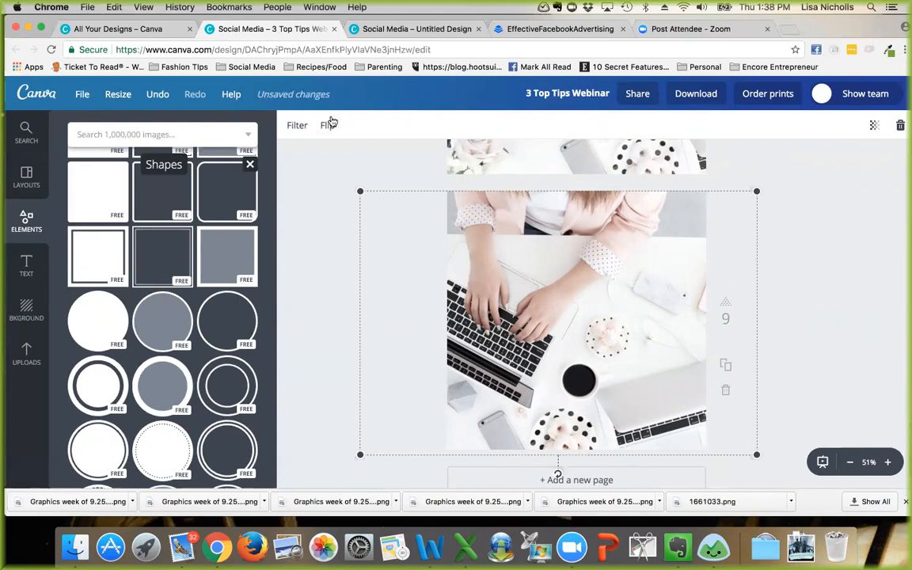
{"action": "left_click", "coordinate": [295, 129]}
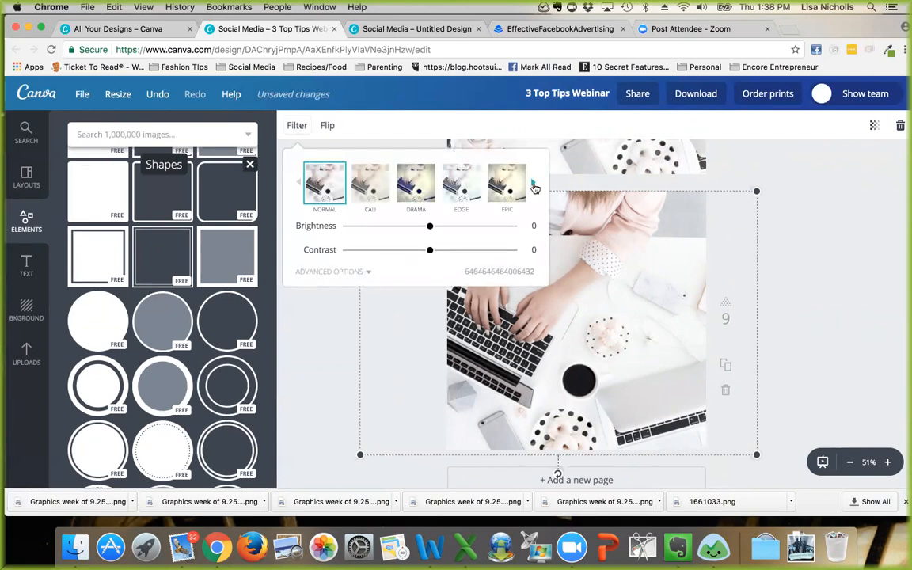
{"action": "left_click", "coordinate": [534, 185]}
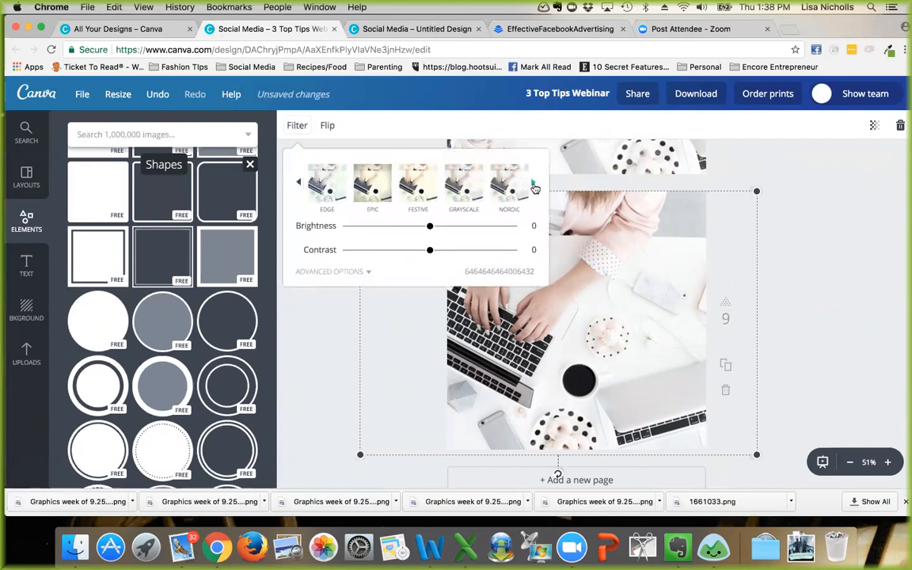
{"action": "left_click", "coordinate": [367, 272]}
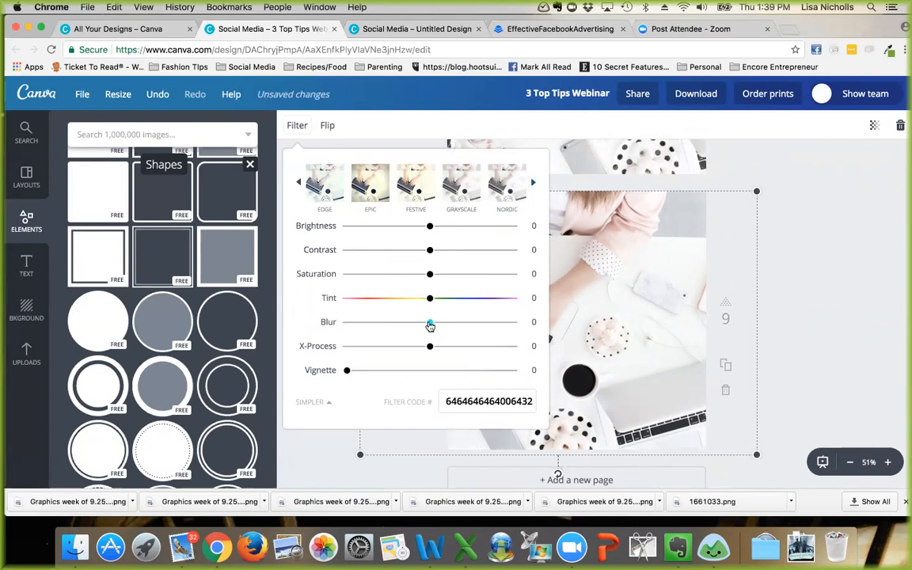
{"action": "left_click_drag", "start_coordinate": [431, 326], "coordinate": [451, 327]}
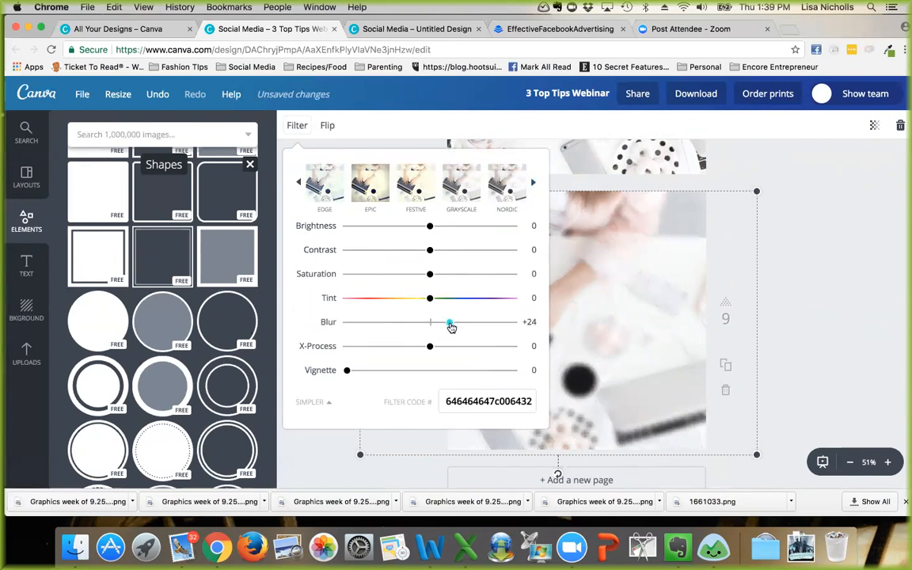
{"action": "left_click", "coordinate": [284, 416]}
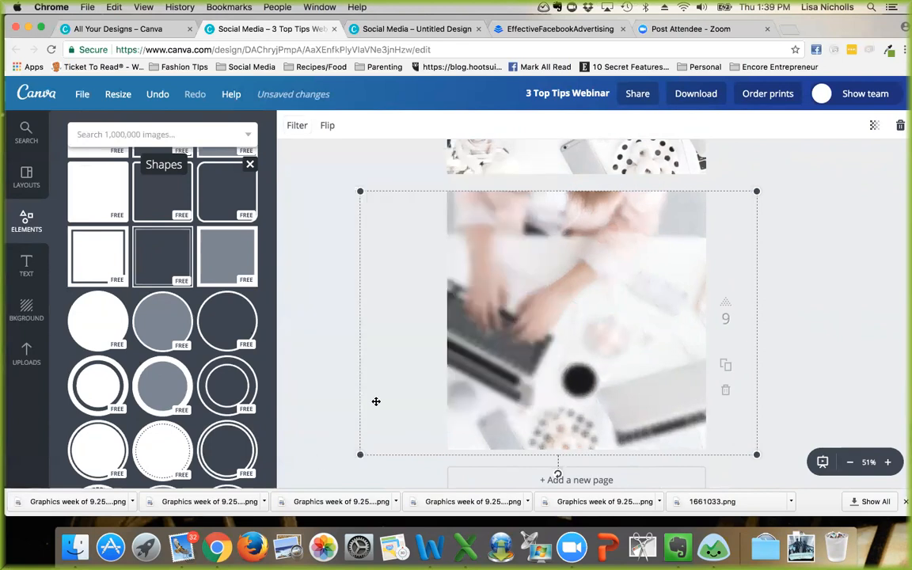
{"action": "left_click", "coordinate": [398, 320]}
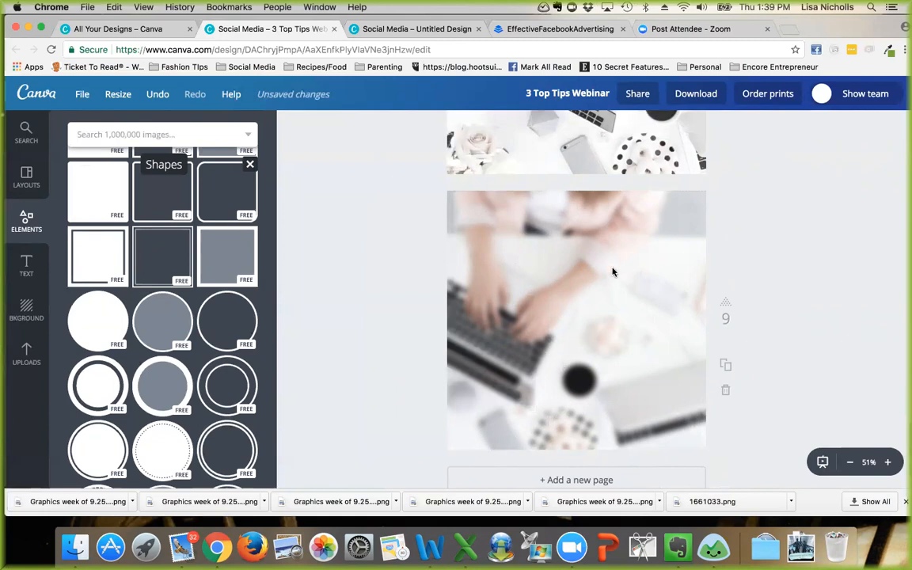
Step: Add a solid blue circle to page 9, enlarge it to nearly fill the page and centre it
{"action": "left_click", "coordinate": [107, 320]}
{"action": "left_click_drag", "start_coordinate": [678, 222], "coordinate": [695, 202]}
{"action": "left_click_drag", "start_coordinate": [568, 307], "coordinate": [558, 315]}
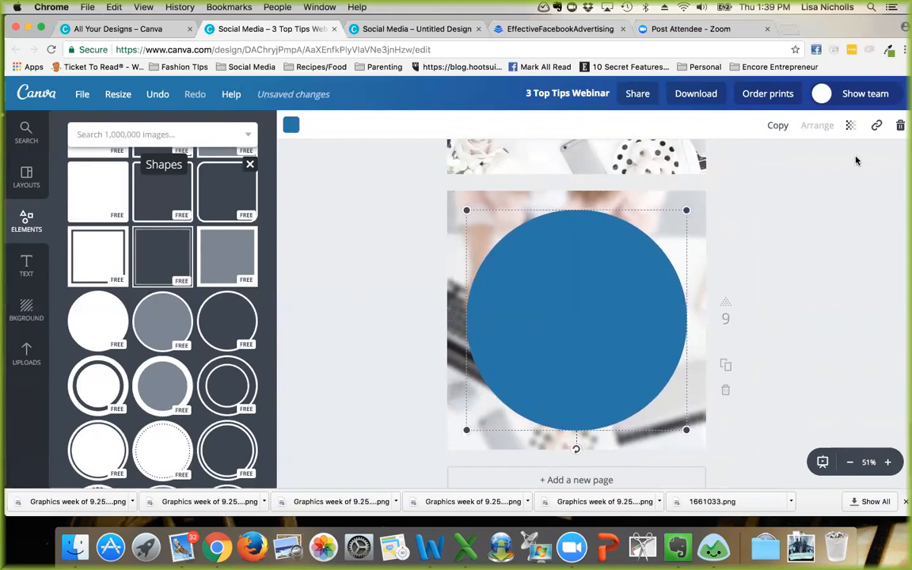
Step: Set the transparency of page 9's blue circle to 51
{"action": "left_click", "coordinate": [850, 125]}
{"action": "left_click_drag", "start_coordinate": [827, 162], "coordinate": [785, 165]}
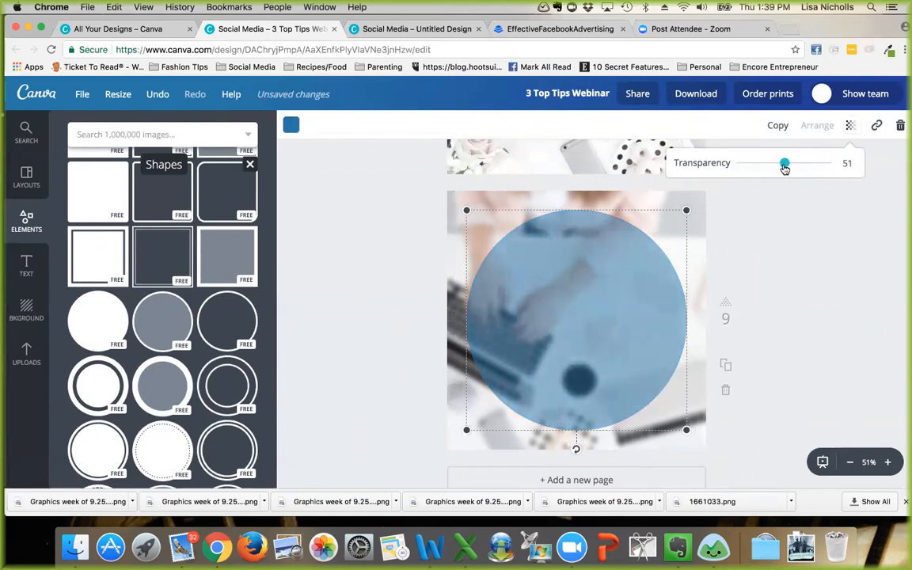
{"action": "left_click", "coordinate": [824, 195]}
{"action": "left_click", "coordinate": [407, 380]}
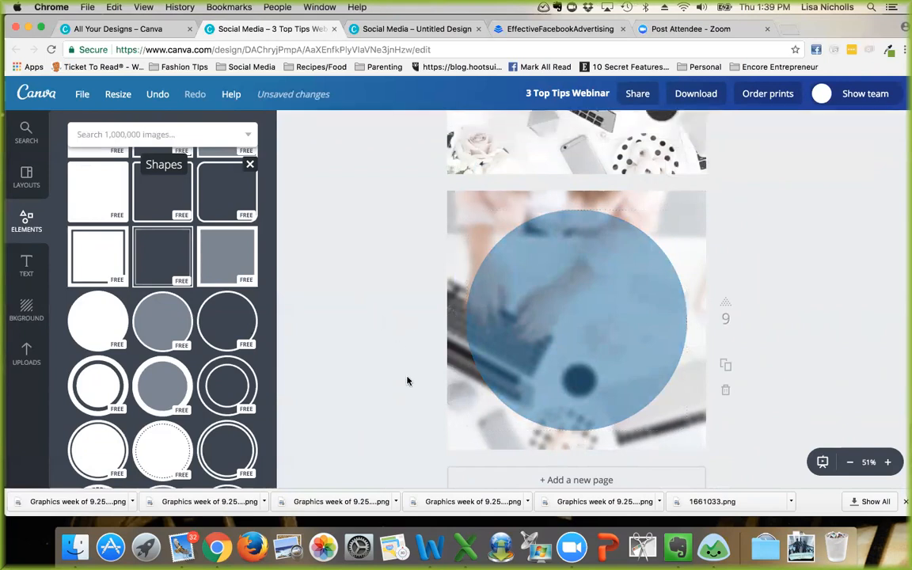
Step: Duplicate the semi-transparent circle on page 9, shrink the copy slightly and centre it over the original
{"action": "left_click", "coordinate": [560, 336]}
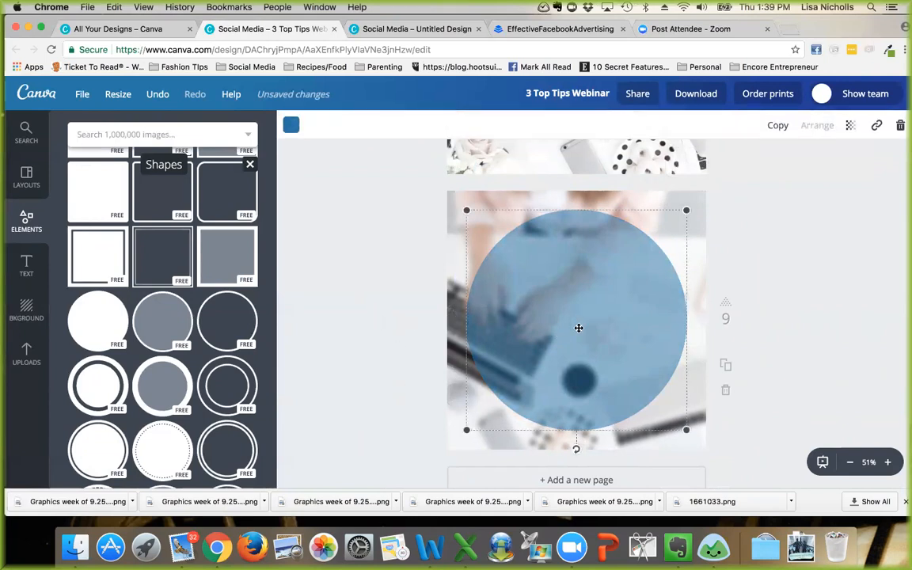
{"action": "left_click", "coordinate": [777, 127]}
{"action": "left_click_drag", "start_coordinate": [697, 219], "coordinate": [678, 229]}
{"action": "left_click_drag", "start_coordinate": [598, 297], "coordinate": [598, 291]}
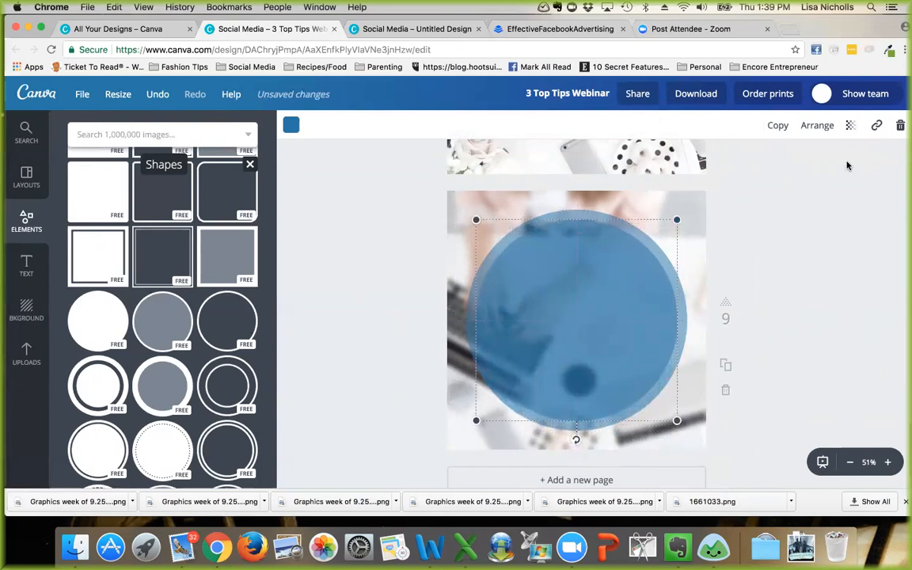
Step: Set the transparency of the smaller circle on page 9 to 74
{"action": "left_click", "coordinate": [851, 125]}
{"action": "left_click_drag", "start_coordinate": [787, 165], "coordinate": [805, 167]}
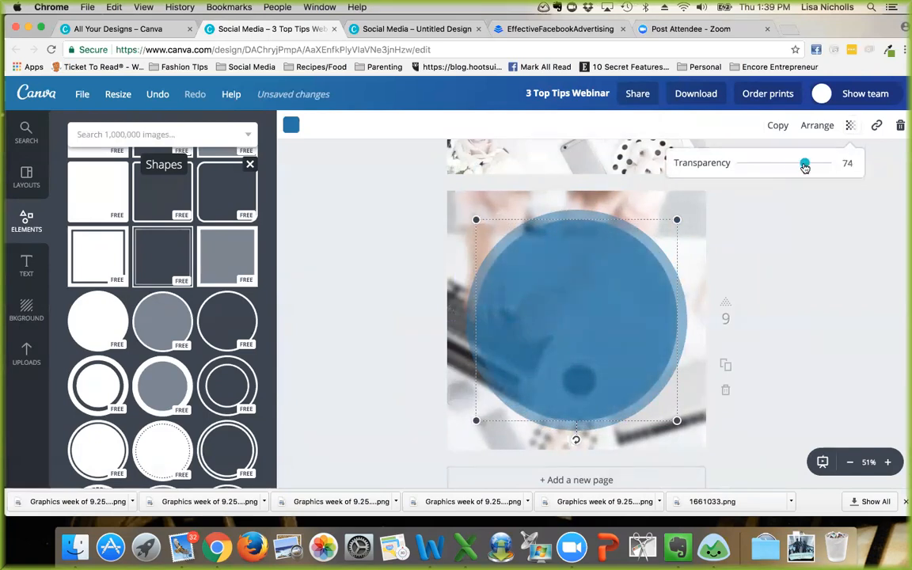
{"action": "left_click", "coordinate": [384, 249]}
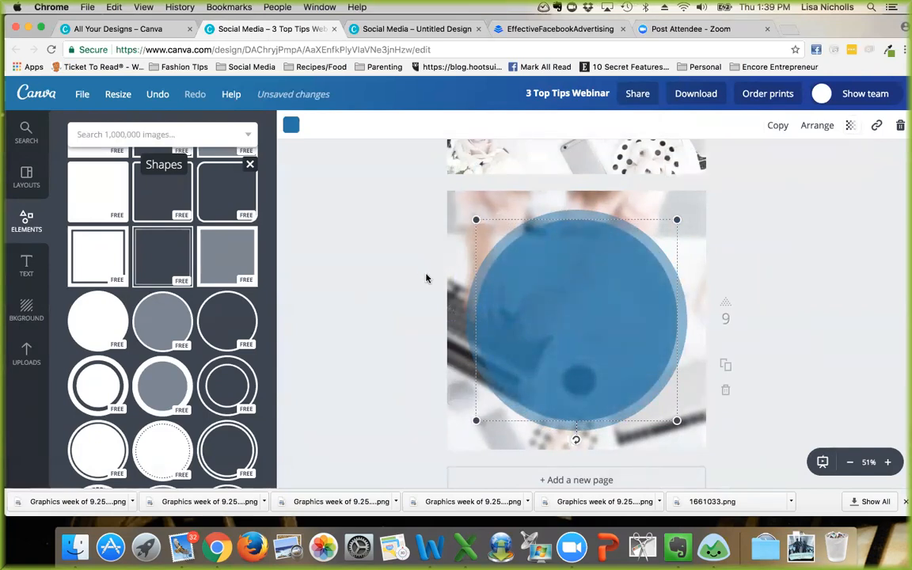
Step: Duplicate the smaller circle on page 9, shrink this third circle further and centre it within the other two
{"action": "left_click", "coordinate": [776, 125]}
{"action": "left_click_drag", "start_coordinate": [686, 230], "coordinate": [660, 255]}
{"action": "left_click_drag", "start_coordinate": [610, 293], "coordinate": [613, 273]}
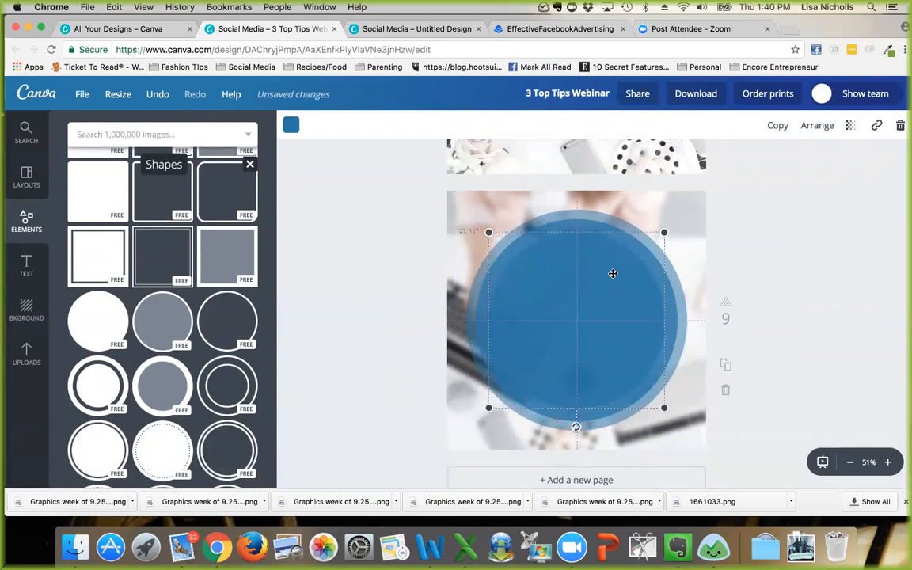
{"action": "left_click", "coordinate": [317, 262]}
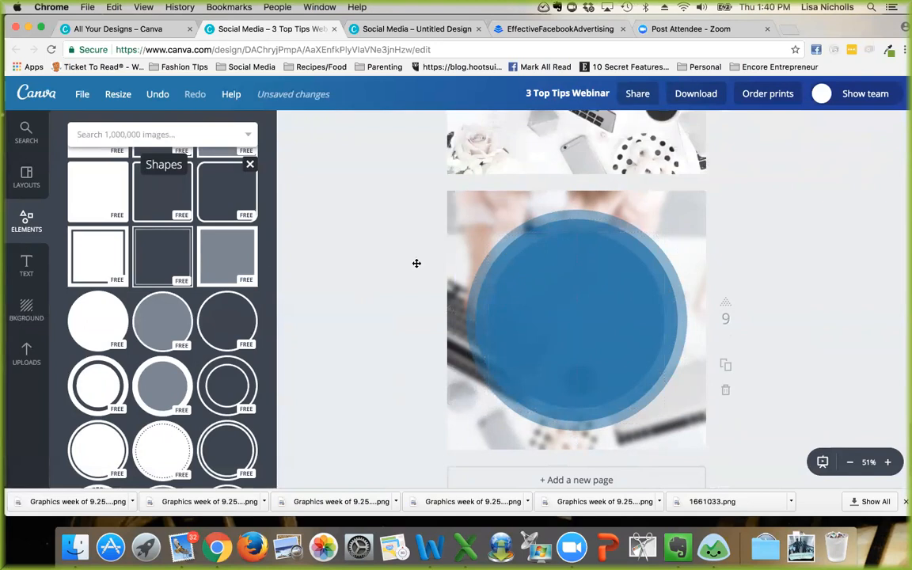
Step: Add a heading to page 9 reading "I LOVE CANVA"
{"action": "left_click", "coordinate": [27, 255]}
{"action": "left_click", "coordinate": [190, 208]}
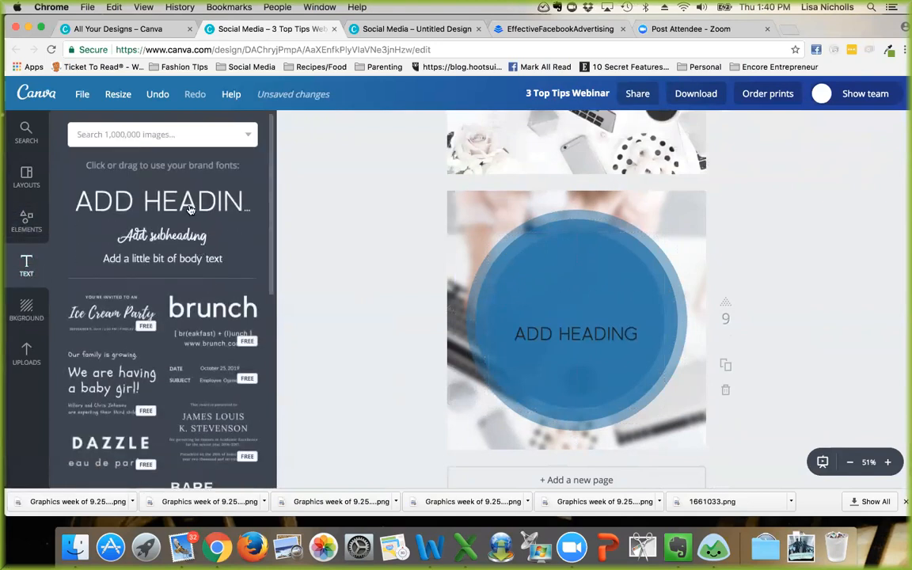
{"action": "key", "text": "BackSpace"}
{"action": "type", "text": "I LOVE CANVA"}
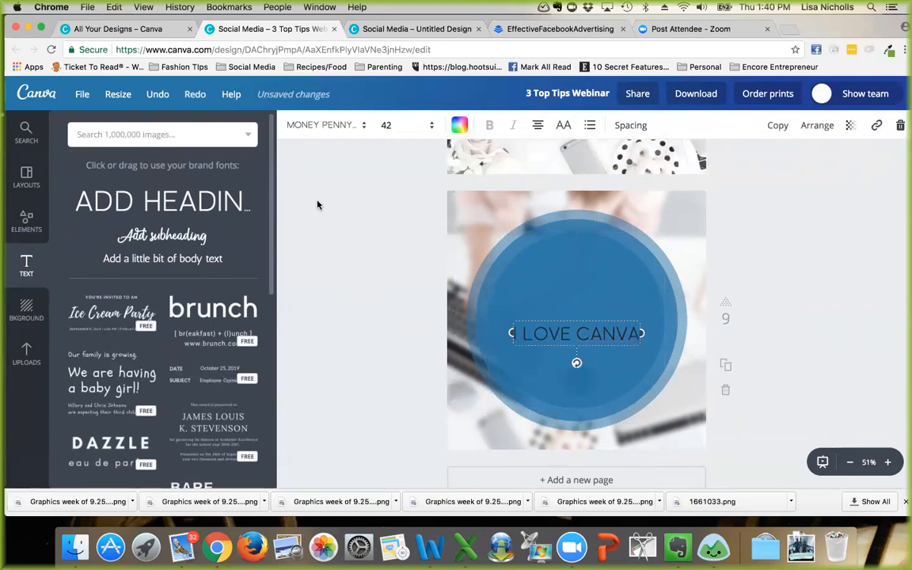
{"action": "right_click", "coordinate": [459, 259]}
{"action": "left_click", "coordinate": [599, 300]}
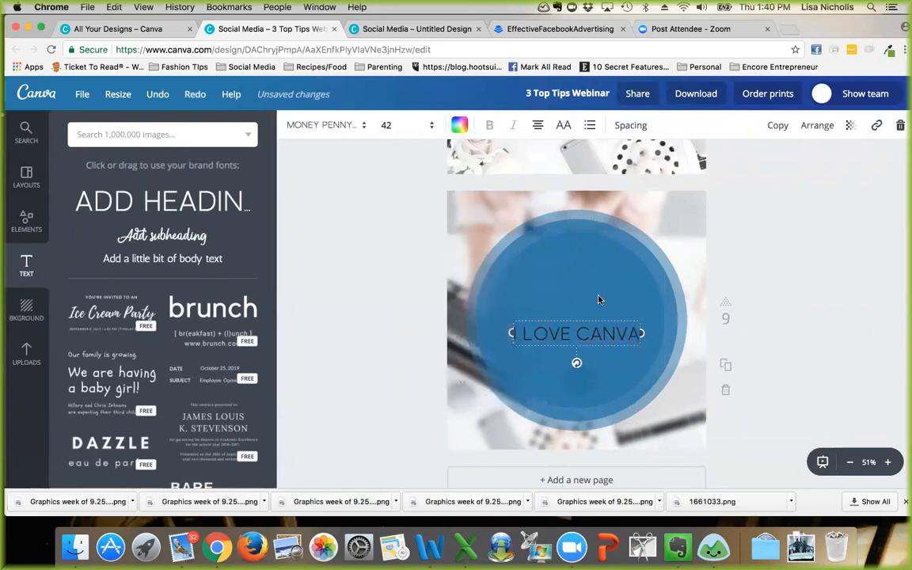
Step: Move the "I LOVE CANVA" heading up to the centre of page 9's circles and trash the incoming email notification
{"action": "left_click", "coordinate": [584, 324]}
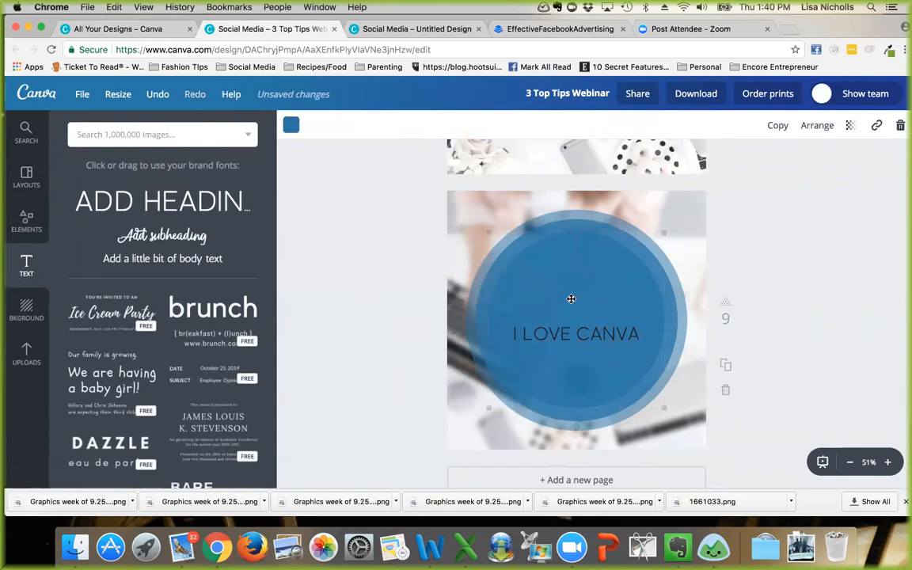
{"action": "left_click_drag", "start_coordinate": [574, 329], "coordinate": [573, 316]}
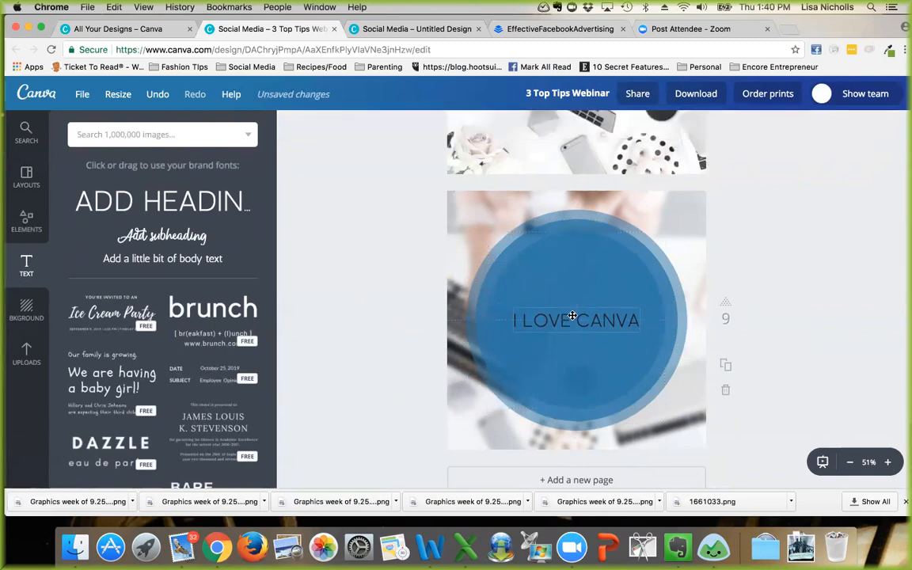
{"action": "right_click", "coordinate": [545, 313]}
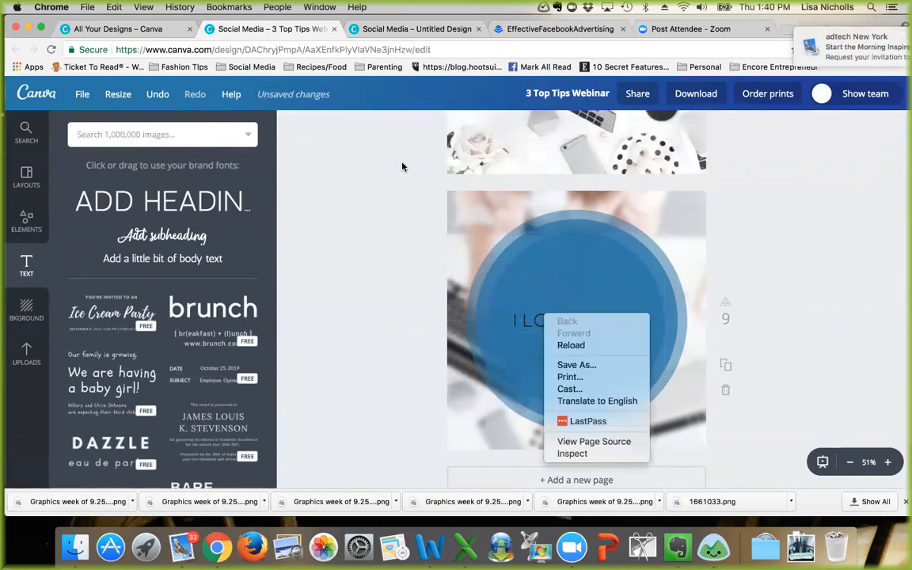
{"action": "left_click", "coordinate": [514, 316]}
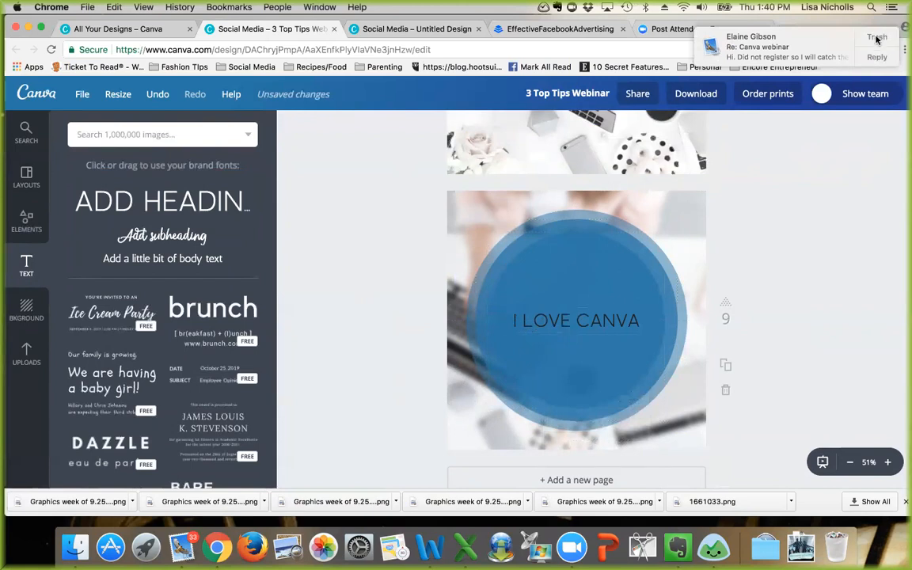
{"action": "left_click", "coordinate": [877, 38]}
Step: Colour the "I LOVE CANVA" heading on page 9 white
{"action": "left_click", "coordinate": [538, 330]}
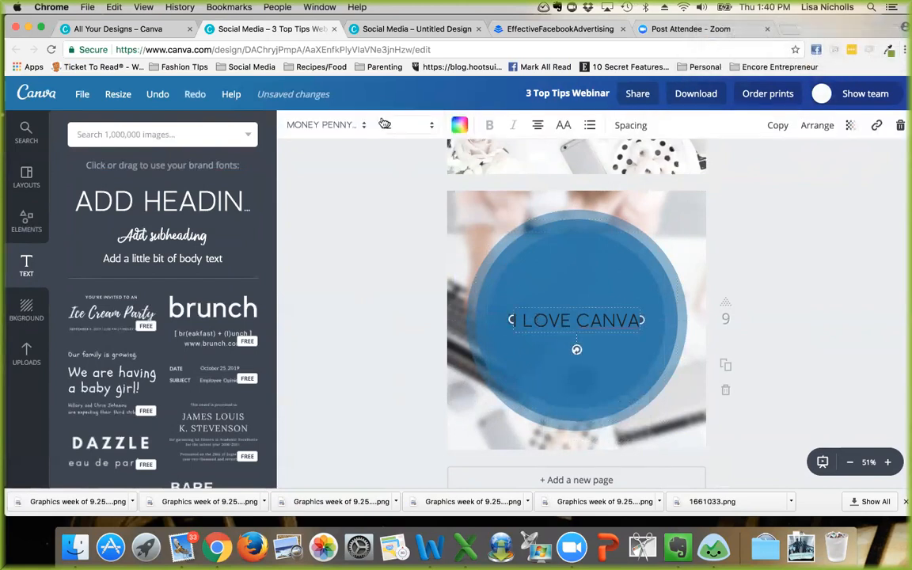
{"action": "left_click", "coordinate": [460, 125]}
{"action": "scroll", "coordinate": [494, 186], "scroll_direction": "down", "scroll_amount": 2}
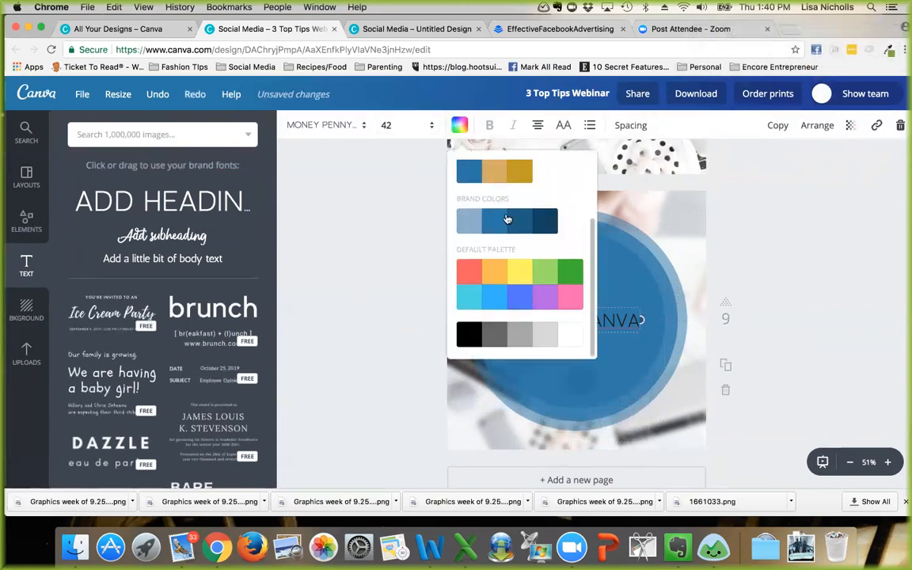
{"action": "left_click", "coordinate": [574, 335]}
{"action": "left_click", "coordinate": [283, 289]}
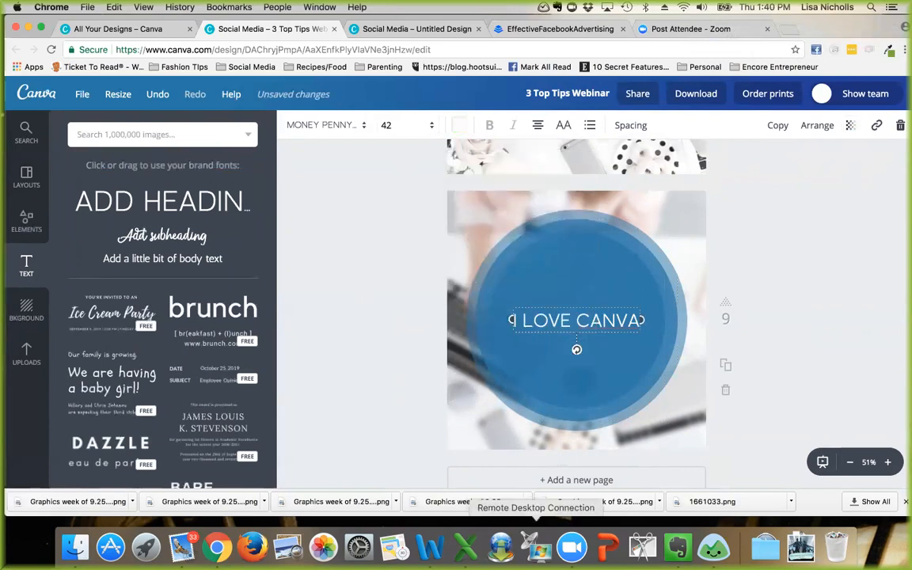
{"action": "scroll", "coordinate": [402, 250], "scroll_direction": "up", "scroll_amount": 15}
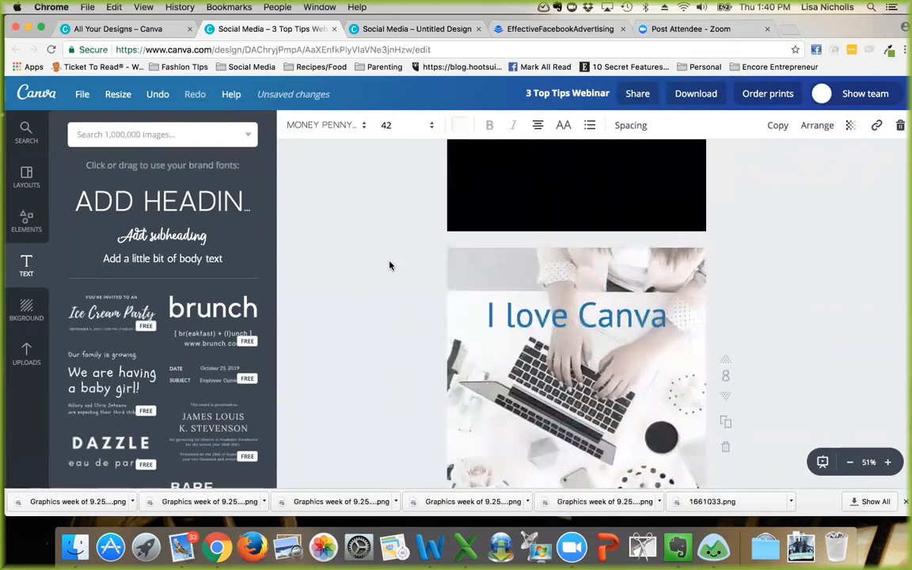
{"action": "scroll", "coordinate": [389, 265], "scroll_direction": "down", "scroll_amount": 15}
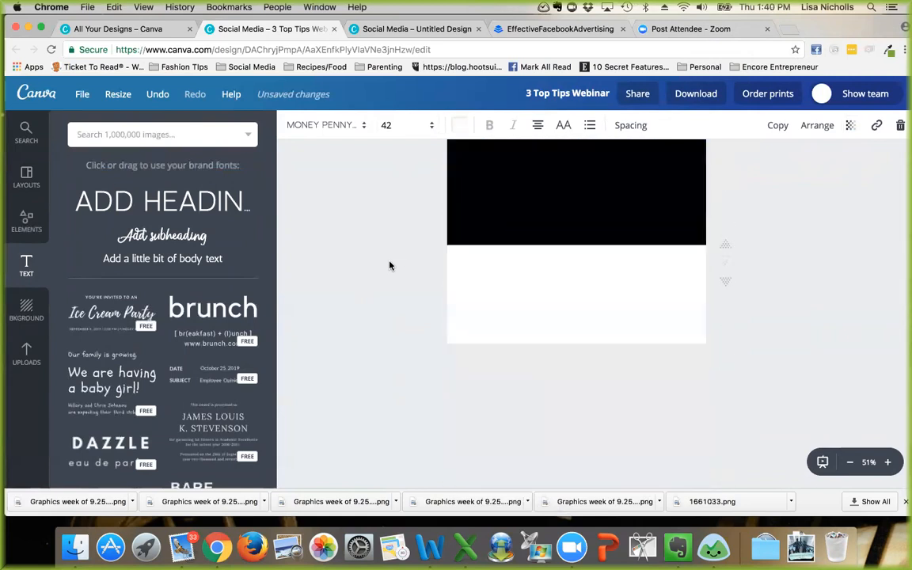
{"action": "left_click", "coordinate": [406, 275]}
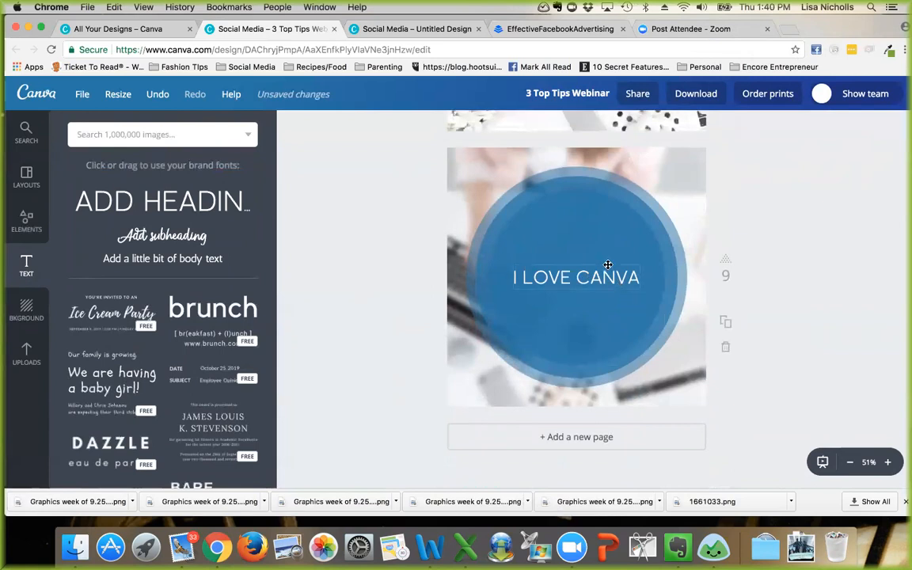
Step: Change the colour of the outermost circle on page 9 to white
{"action": "left_click", "coordinate": [558, 172]}
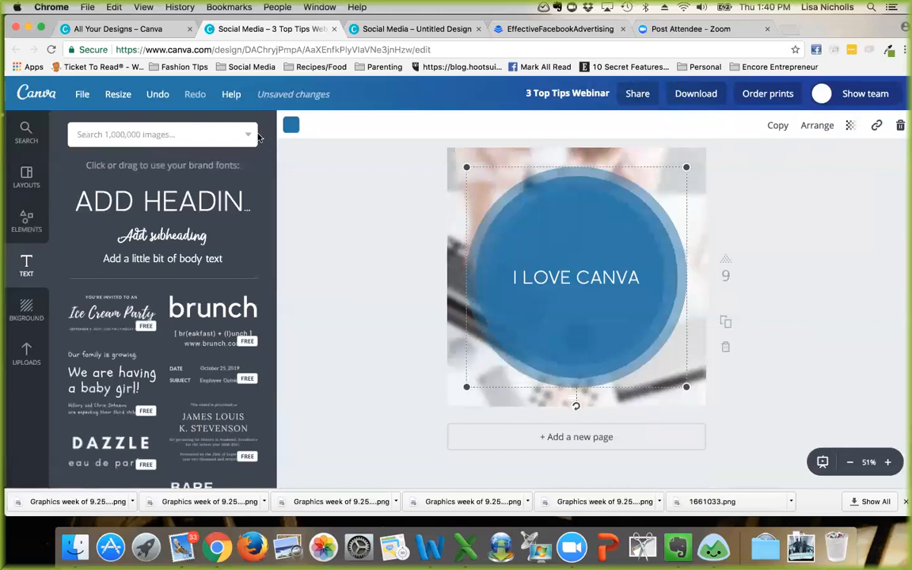
{"action": "left_click", "coordinate": [291, 124]}
{"action": "scroll", "coordinate": [364, 303], "scroll_direction": "down", "scroll_amount": 2}
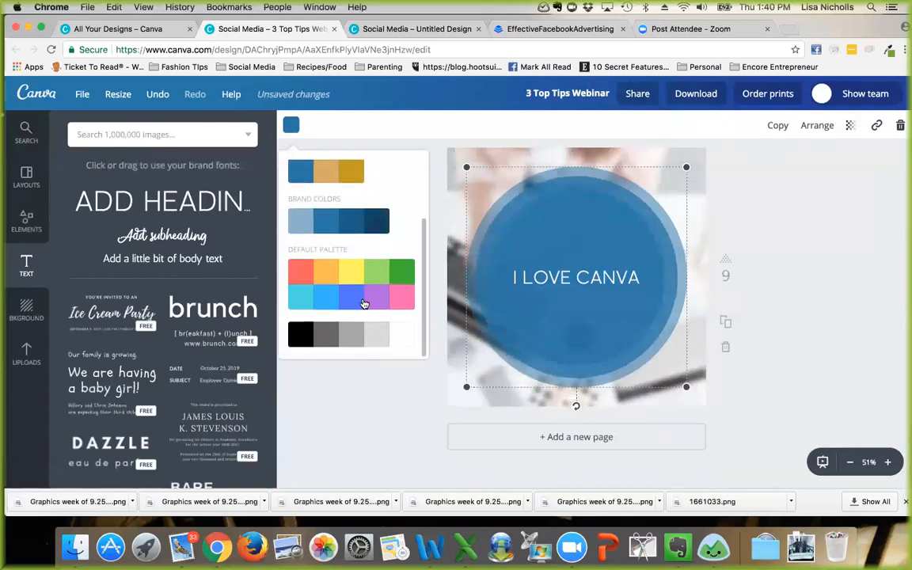
{"action": "left_click", "coordinate": [409, 338]}
Step: Change the middle circle on page 9 to white and select the innermost circle
{"action": "left_click", "coordinate": [546, 184]}
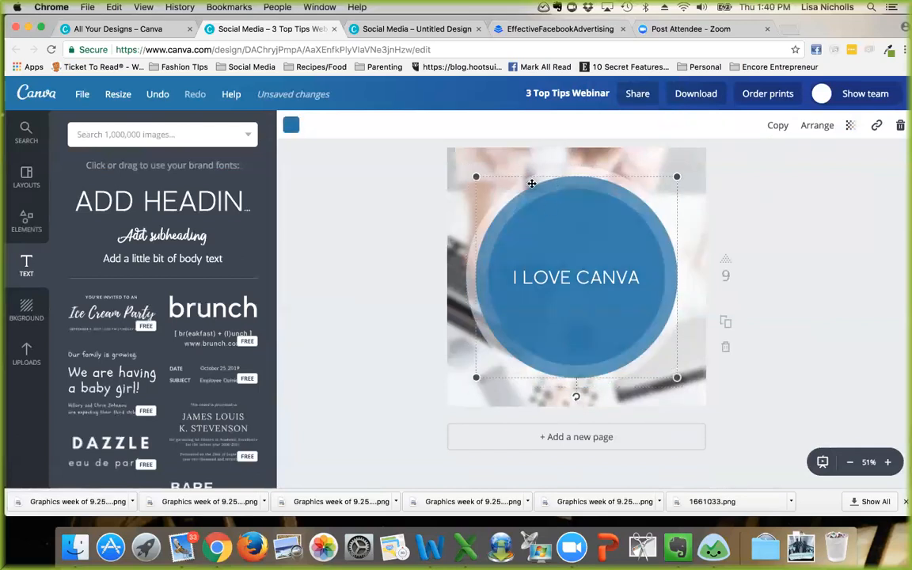
{"action": "left_click", "coordinate": [290, 124]}
{"action": "scroll", "coordinate": [377, 307], "scroll_direction": "down", "scroll_amount": 3}
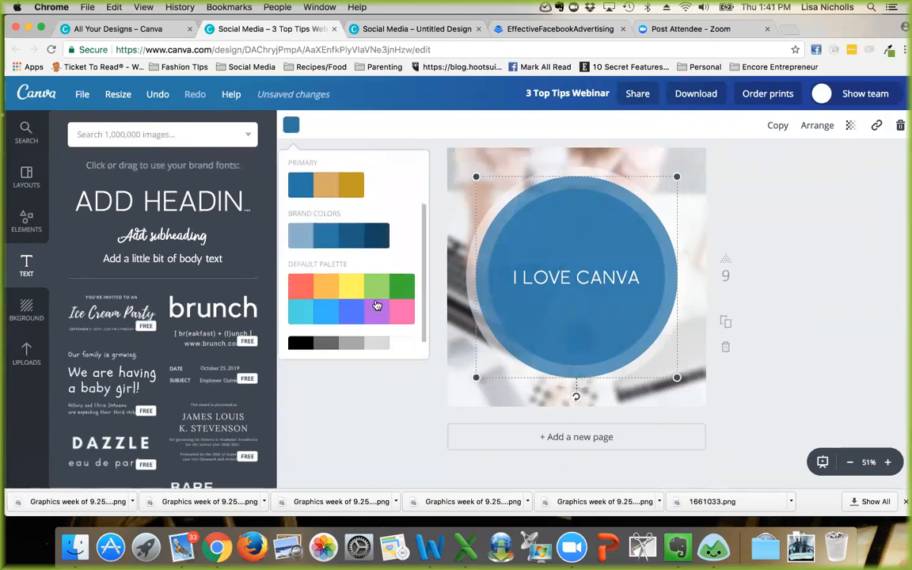
{"action": "left_click", "coordinate": [398, 338]}
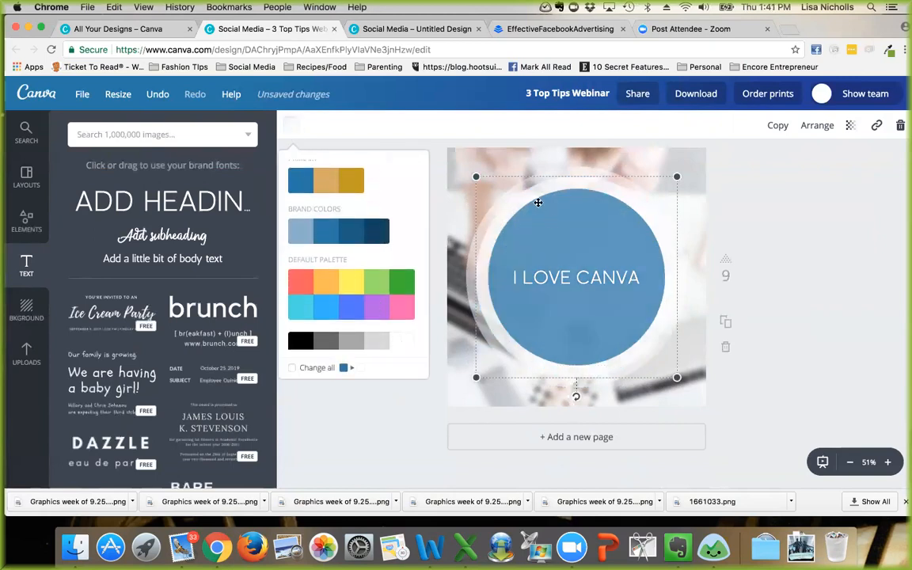
{"action": "left_click", "coordinate": [553, 223]}
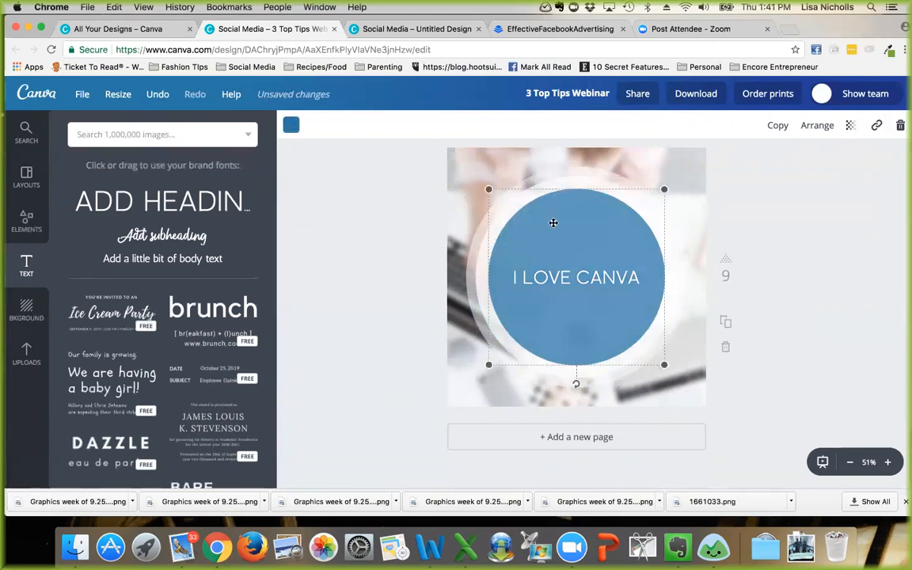
Step: Change the colour of the innermost circle on page 9 to white
{"action": "left_click", "coordinate": [290, 125]}
{"action": "scroll", "coordinate": [372, 300], "scroll_direction": "down", "scroll_amount": 3}
{"action": "left_click", "coordinate": [400, 342]}
{"action": "left_click", "coordinate": [354, 429]}
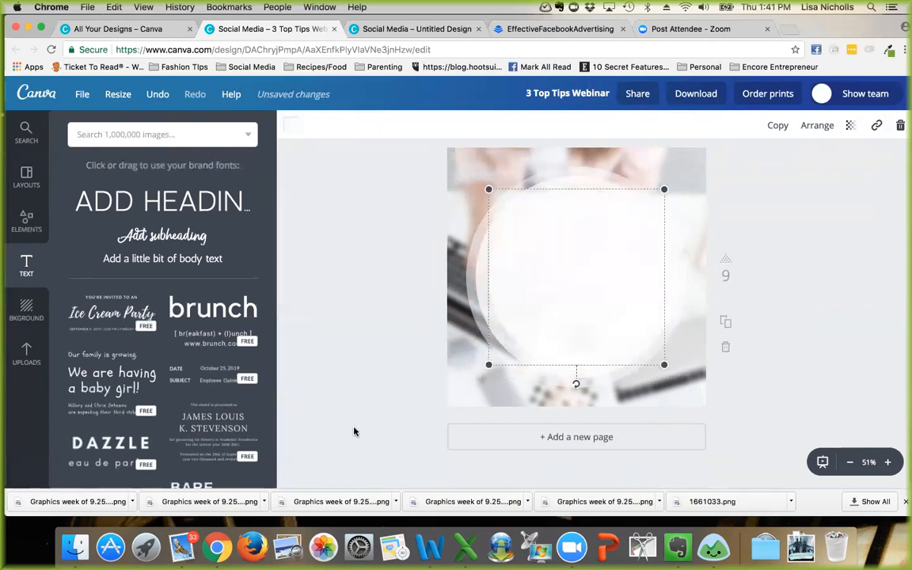
Step: Colour the "I LOVE CANVA" heading on page 9 black so it contrasts with the white circles
{"action": "left_click", "coordinate": [592, 272]}
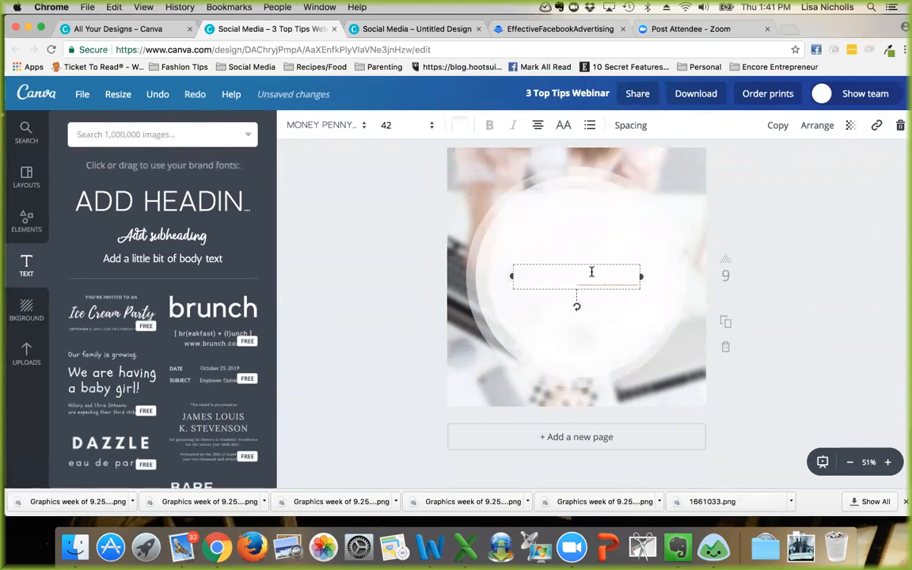
{"action": "left_click", "coordinate": [570, 239]}
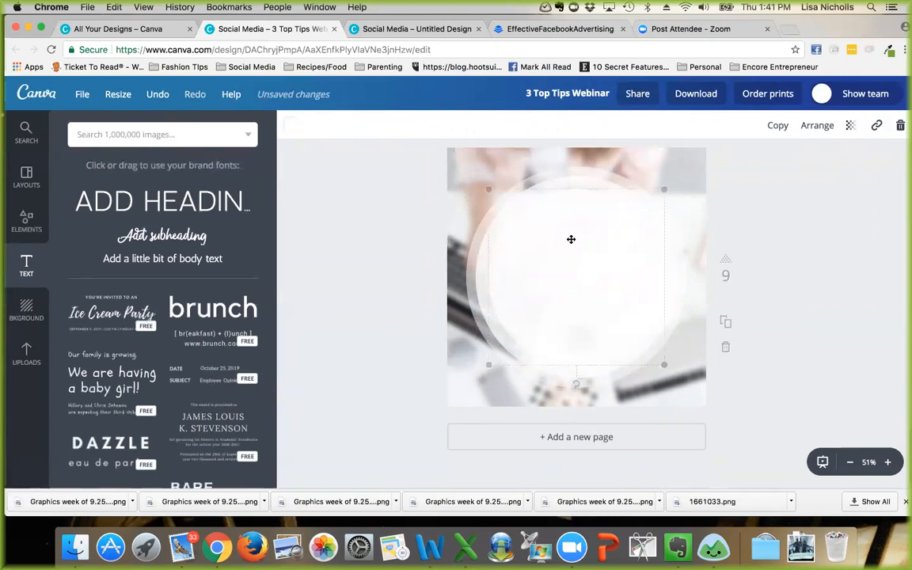
{"action": "left_click", "coordinate": [562, 277]}
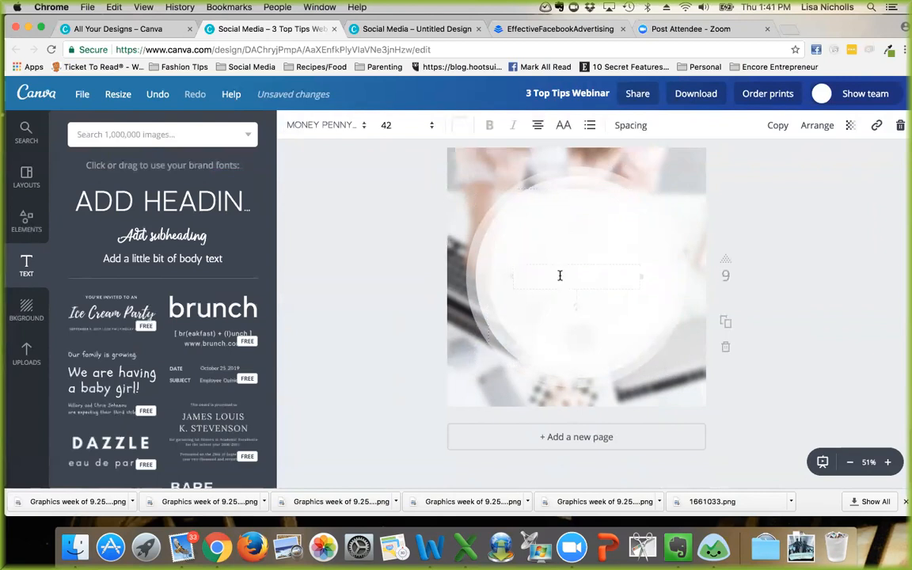
{"action": "left_click", "coordinate": [567, 271]}
{"action": "left_click", "coordinate": [564, 273]}
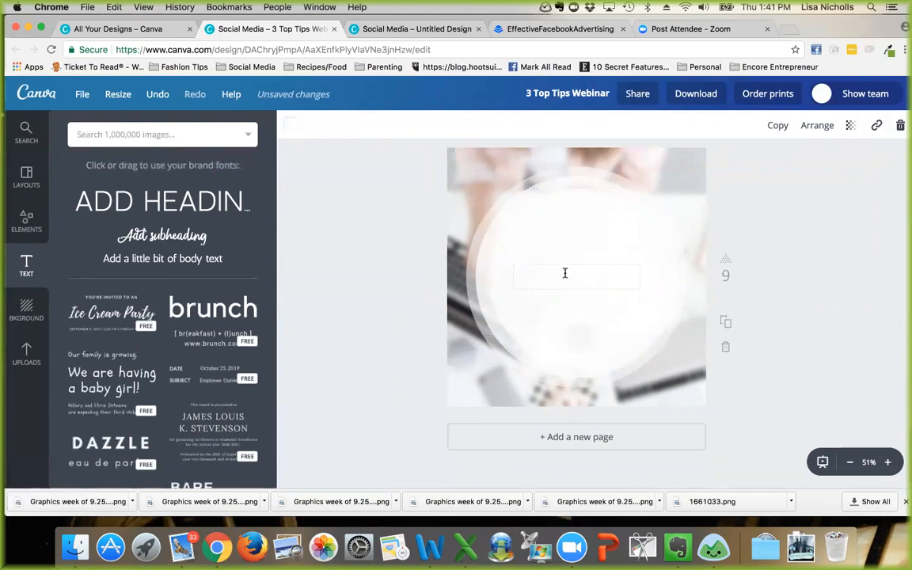
{"action": "left_click", "coordinate": [544, 309]}
{"action": "left_click", "coordinate": [545, 275]}
{"action": "left_click", "coordinate": [545, 275]}
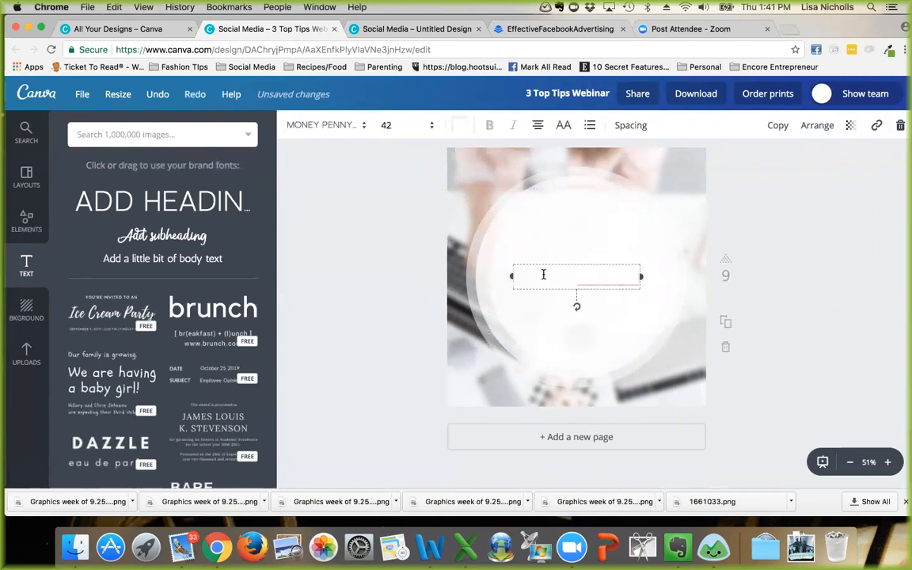
{"action": "left_click", "coordinate": [459, 125]}
{"action": "scroll", "coordinate": [532, 298], "scroll_direction": "down", "scroll_amount": 3}
{"action": "left_click", "coordinate": [465, 337]}
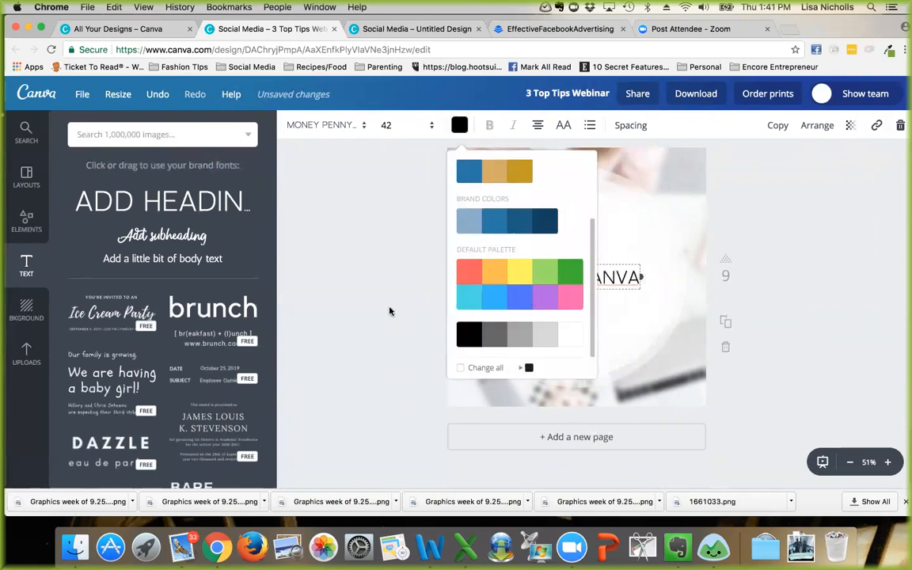
{"action": "left_click", "coordinate": [338, 279]}
{"action": "left_click", "coordinate": [332, 274]}
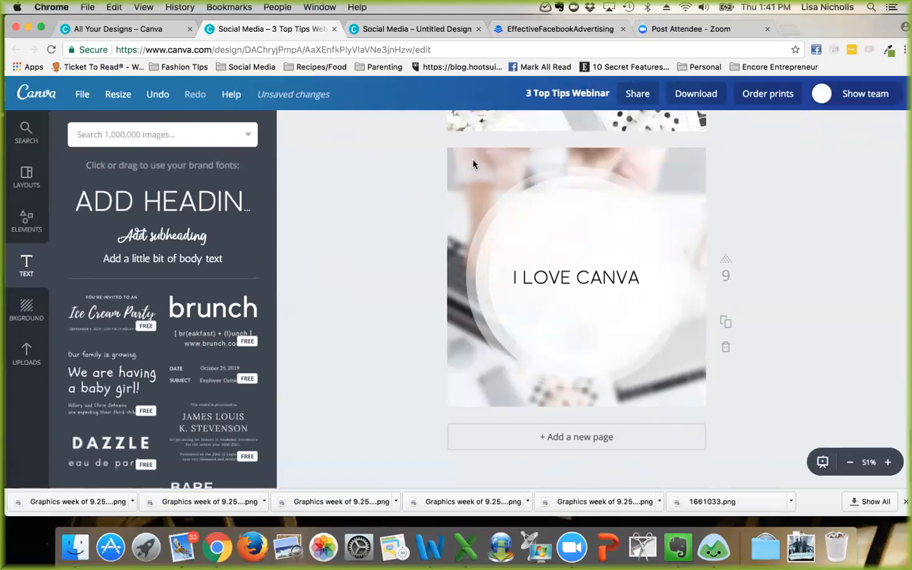
Step: Select page 9's circles and heading together, shrink them as one unit, and enlarge them back to nearly fill the page
{"action": "left_click_drag", "start_coordinate": [475, 166], "coordinate": [684, 396]}
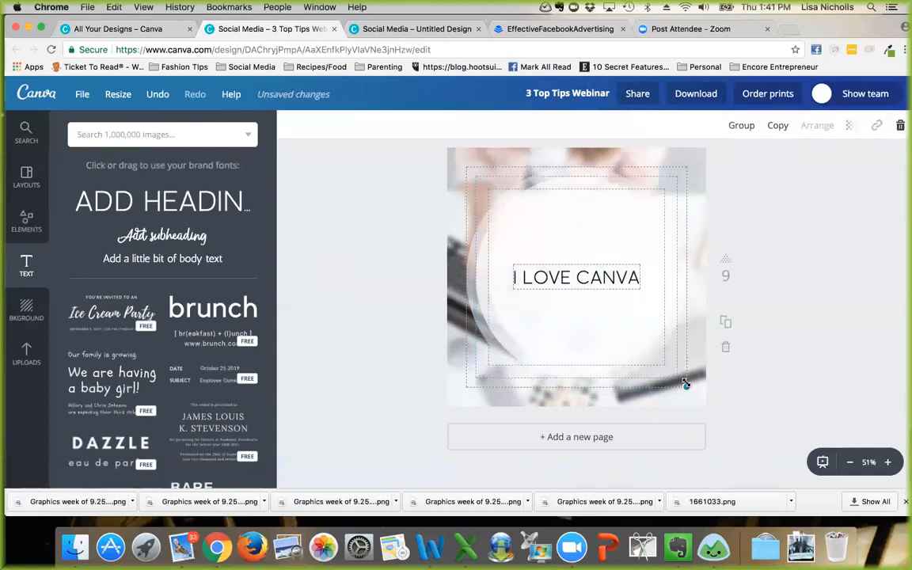
{"action": "left_click_drag", "start_coordinate": [686, 386], "coordinate": [626, 322]}
{"action": "mouse_move", "coordinate": [546, 211]}
{"action": "left_mouse_down"}
{"action": "mouse_move", "coordinate": [611, 192]}
{"action": "mouse_move", "coordinate": [611, 232]}
{"action": "mouse_move", "coordinate": [533, 244]}
{"action": "mouse_move", "coordinate": [547, 209]}
{"action": "left_mouse_up"}
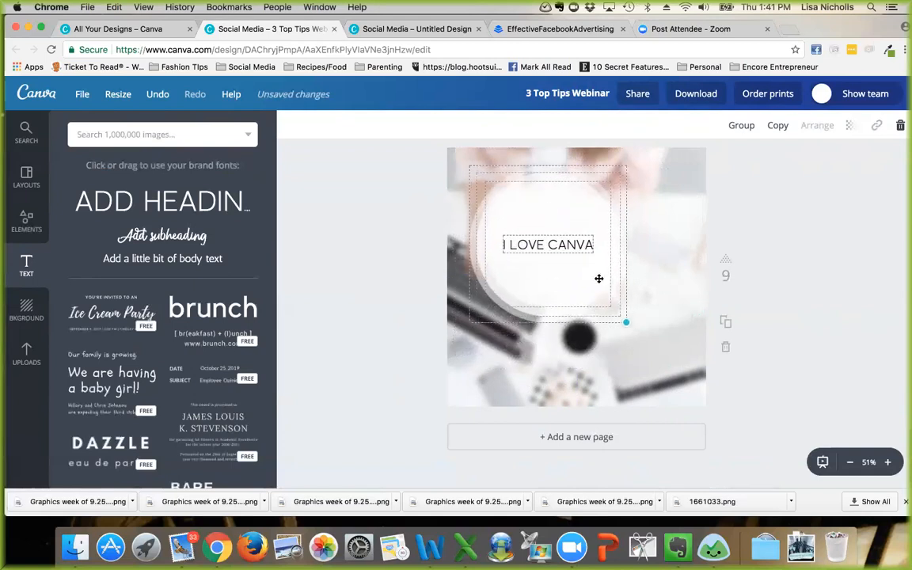
{"action": "left_click_drag", "start_coordinate": [631, 325], "coordinate": [694, 386]}
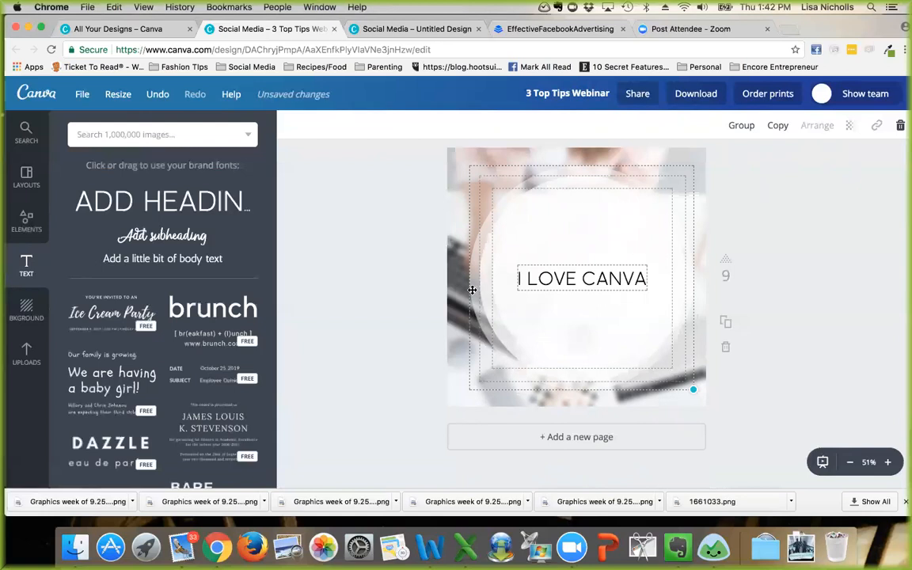
{"action": "left_click", "coordinate": [377, 258]}
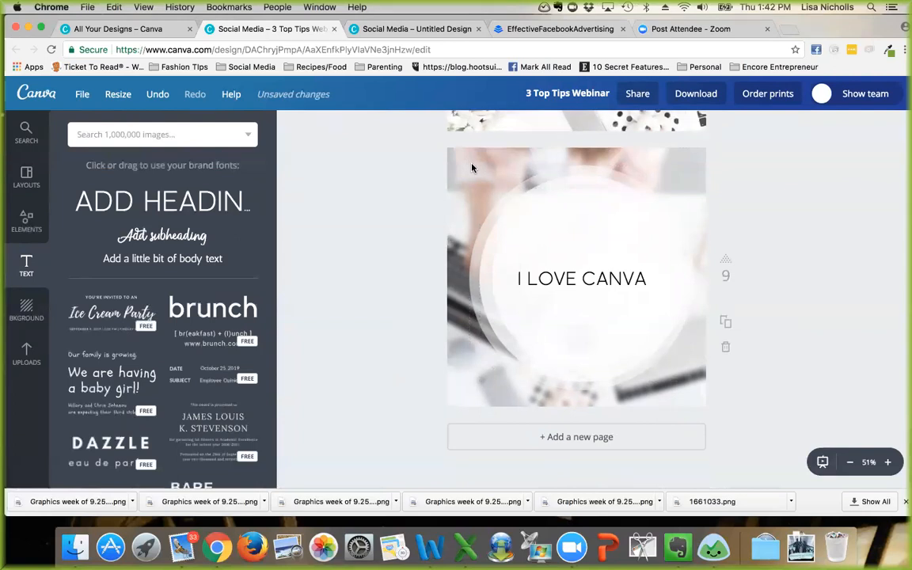
Step: Reselect page 9's circles and heading together, enlarge them slightly and centre them on the page
{"action": "left_click_drag", "start_coordinate": [478, 168], "coordinate": [686, 384]}
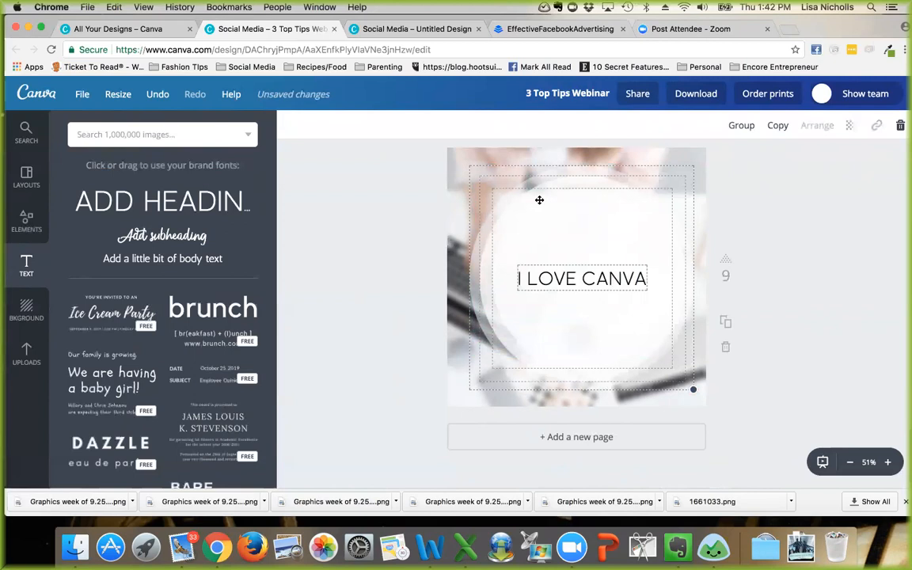
{"action": "mouse_move", "coordinate": [571, 208]}
{"action": "left_mouse_down"}
{"action": "mouse_move", "coordinate": [544, 193]}
{"action": "mouse_move", "coordinate": [568, 202]}
{"action": "mouse_move", "coordinate": [569, 216]}
{"action": "left_mouse_up"}
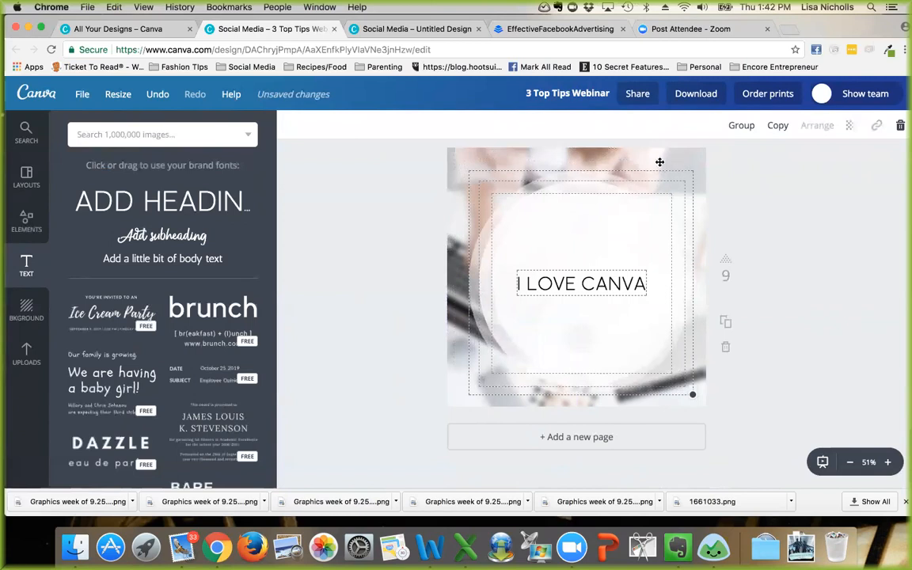
{"action": "mouse_move", "coordinate": [580, 224]}
{"action": "left_mouse_down"}
{"action": "mouse_move", "coordinate": [560, 181]}
{"action": "mouse_move", "coordinate": [601, 243]}
{"action": "mouse_move", "coordinate": [568, 220]}
{"action": "left_mouse_up"}
{"action": "mouse_move", "coordinate": [685, 387]}
{"action": "left_mouse_down"}
{"action": "mouse_move", "coordinate": [625, 324]}
{"action": "mouse_move", "coordinate": [683, 396]}
{"action": "left_mouse_up"}
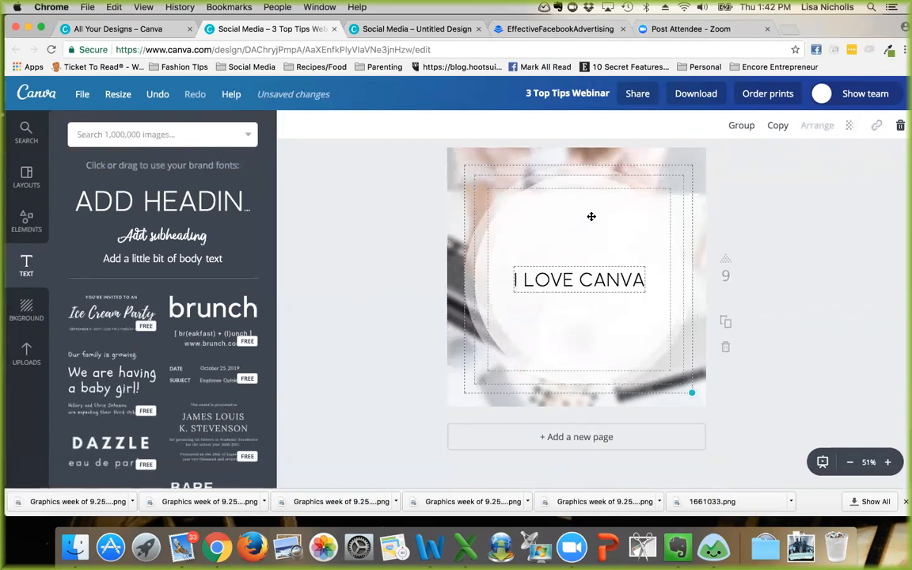
{"action": "left_click_drag", "start_coordinate": [595, 215], "coordinate": [590, 213]}
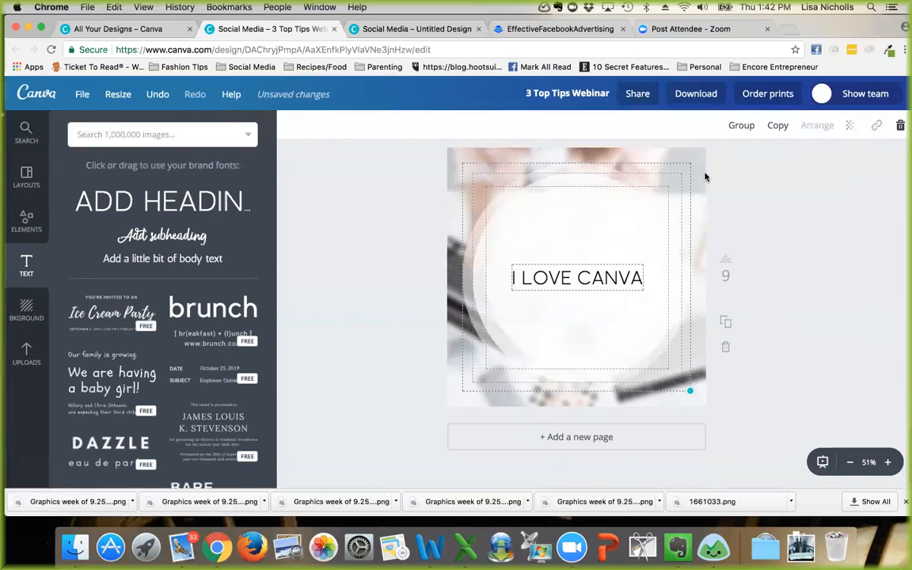
{"action": "left_click", "coordinate": [730, 164]}
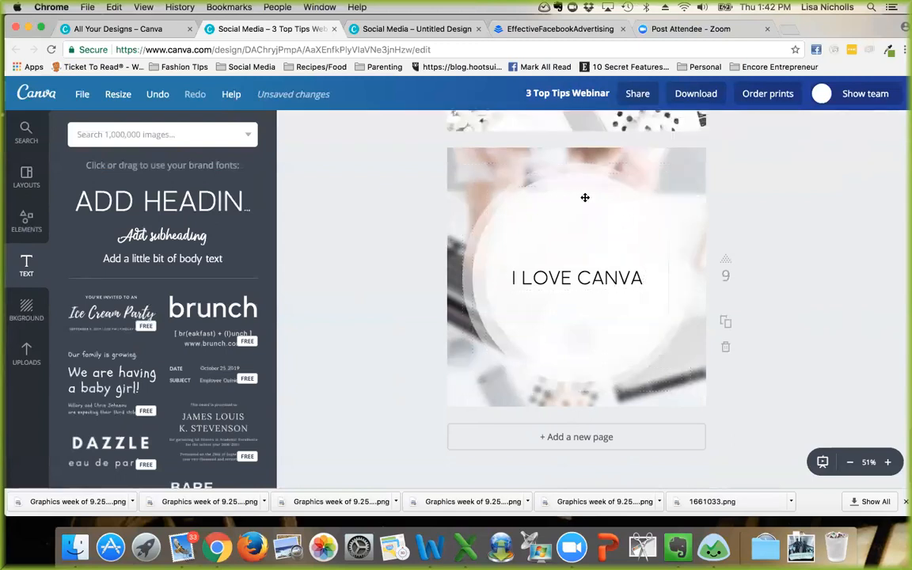
Step: Select page 9's three circles and heading together and try nudging them as one unit
{"action": "left_click", "coordinate": [508, 173]}
{"action": "left_click", "coordinate": [500, 162]}
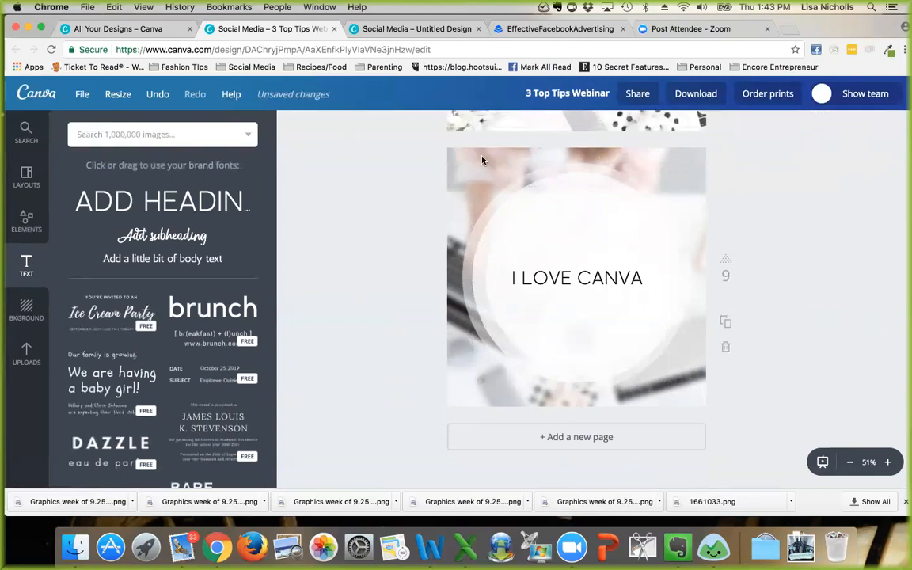
{"action": "left_click_drag", "start_coordinate": [440, 143], "coordinate": [701, 410]}
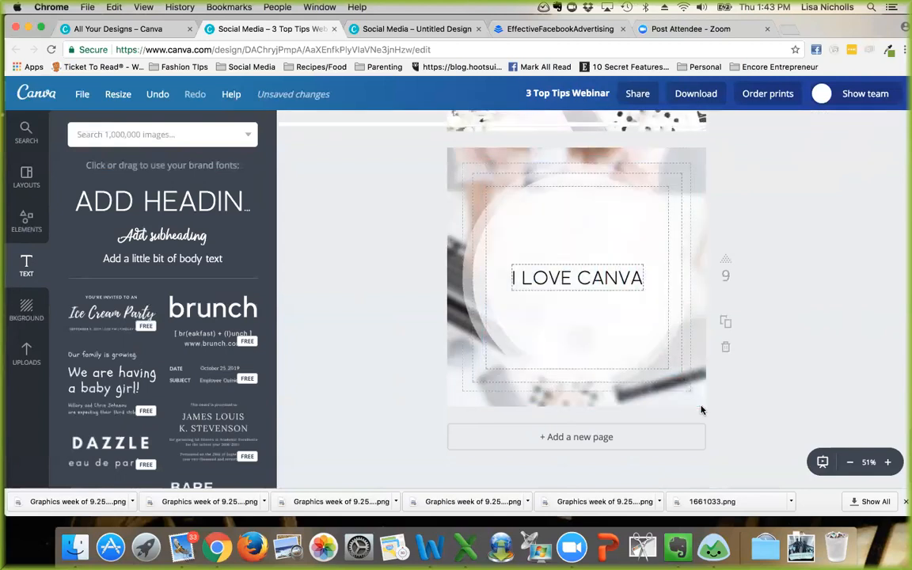
{"action": "mouse_move", "coordinate": [622, 303]}
{"action": "left_mouse_down"}
{"action": "mouse_move", "coordinate": [620, 293]}
{"action": "mouse_move", "coordinate": [644, 324]}
{"action": "mouse_move", "coordinate": [619, 298]}
{"action": "mouse_move", "coordinate": [624, 306]}
{"action": "left_mouse_up"}
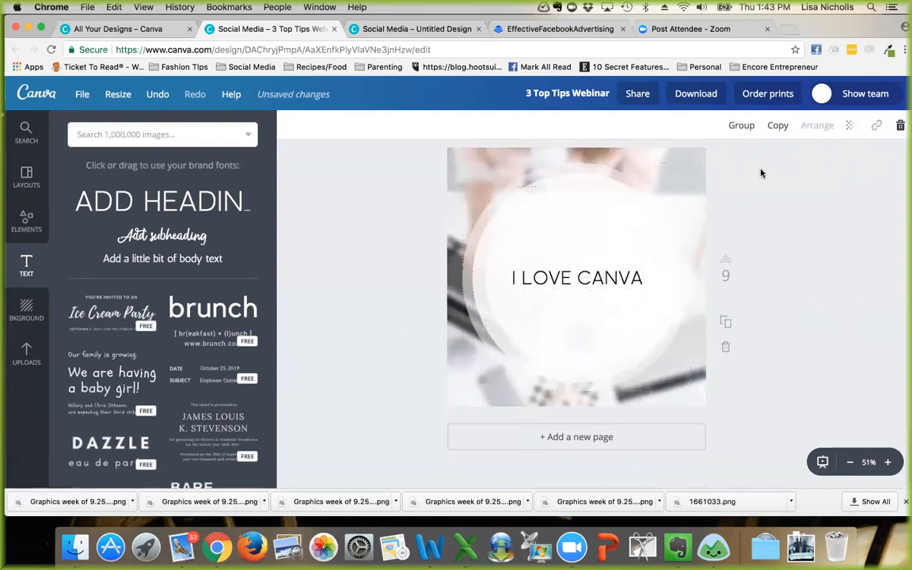
Step: Enlarge the outermost circle on page 9 slightly, keeping it centred around the other circles
{"action": "left_click", "coordinate": [596, 167]}
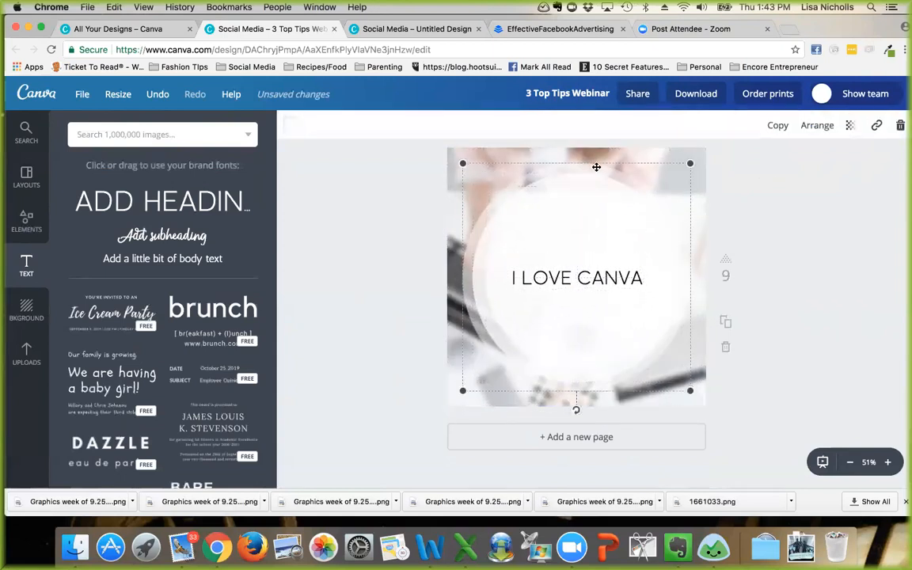
{"action": "left_click_drag", "start_coordinate": [688, 164], "coordinate": [652, 168]}
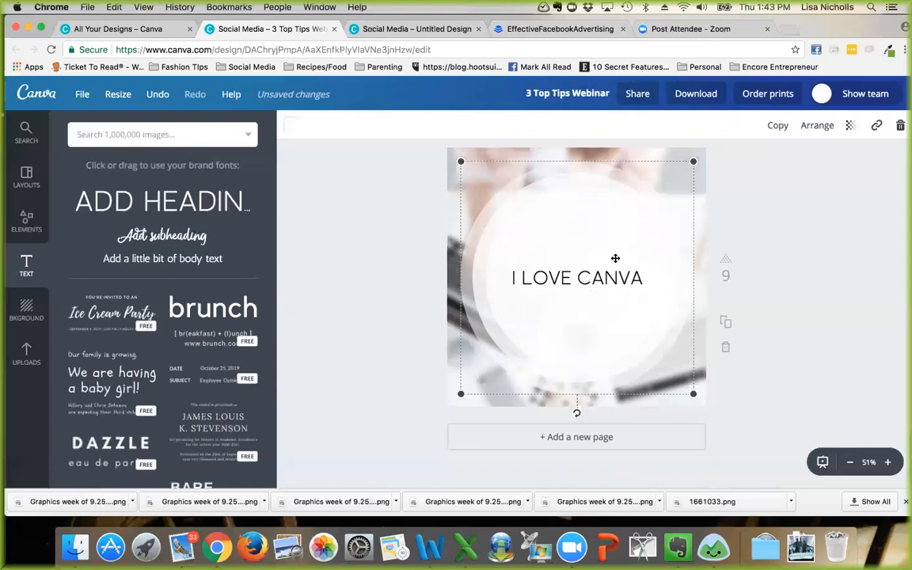
Step: Delete the innermost and middle circles from page 9, leaving only the outermost circle behind the heading
{"action": "left_click", "coordinate": [590, 216]}
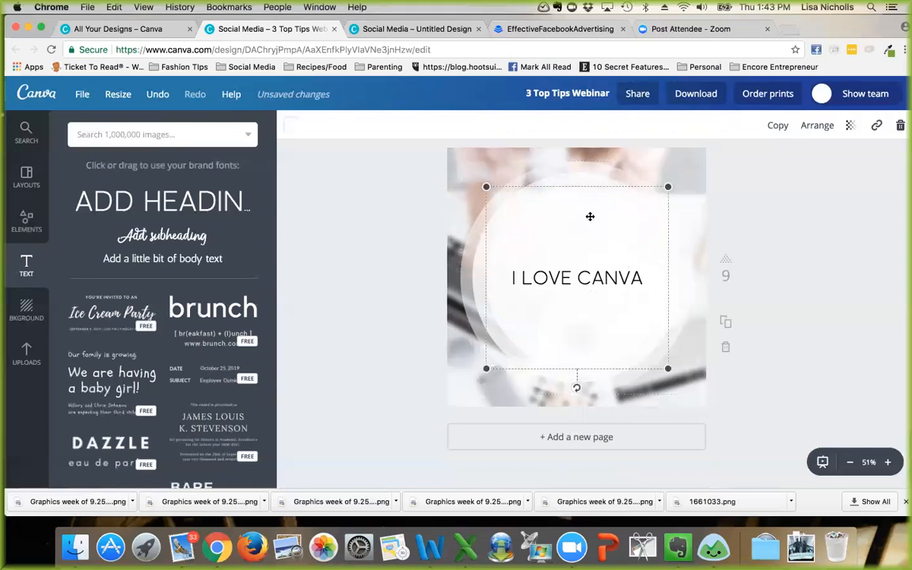
{"action": "left_click", "coordinate": [900, 128]}
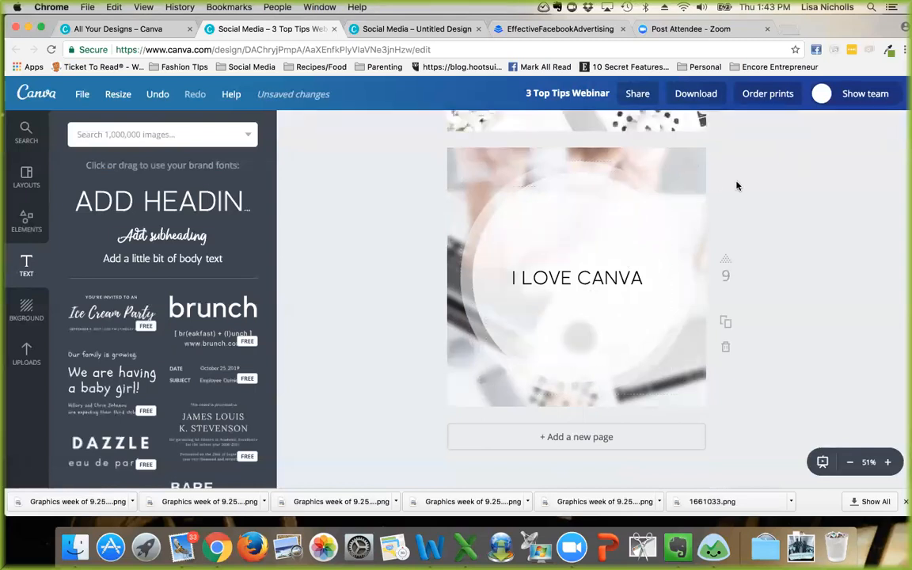
{"action": "left_click", "coordinate": [621, 200]}
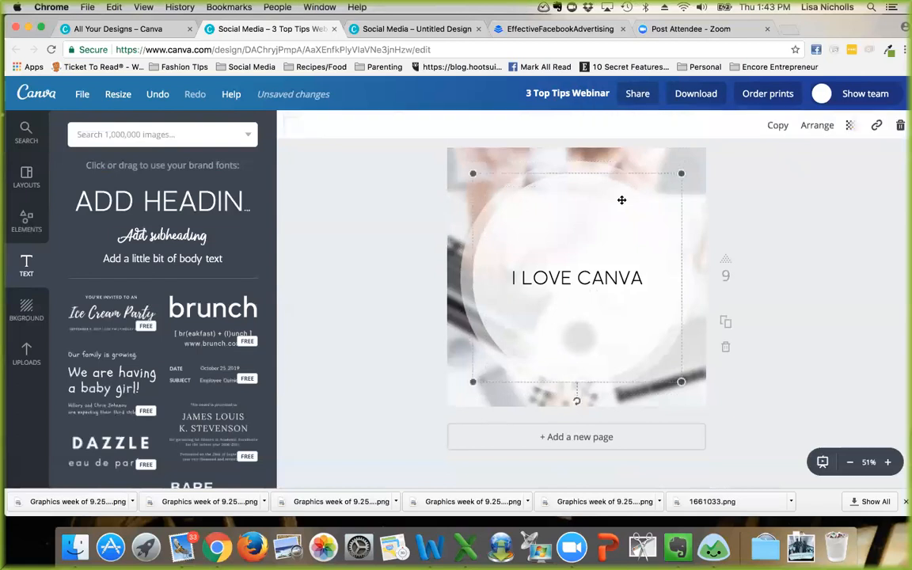
{"action": "left_click", "coordinate": [900, 125]}
Step: Make the remaining white circle on page 9 slightly less transparent
{"action": "left_click", "coordinate": [619, 239]}
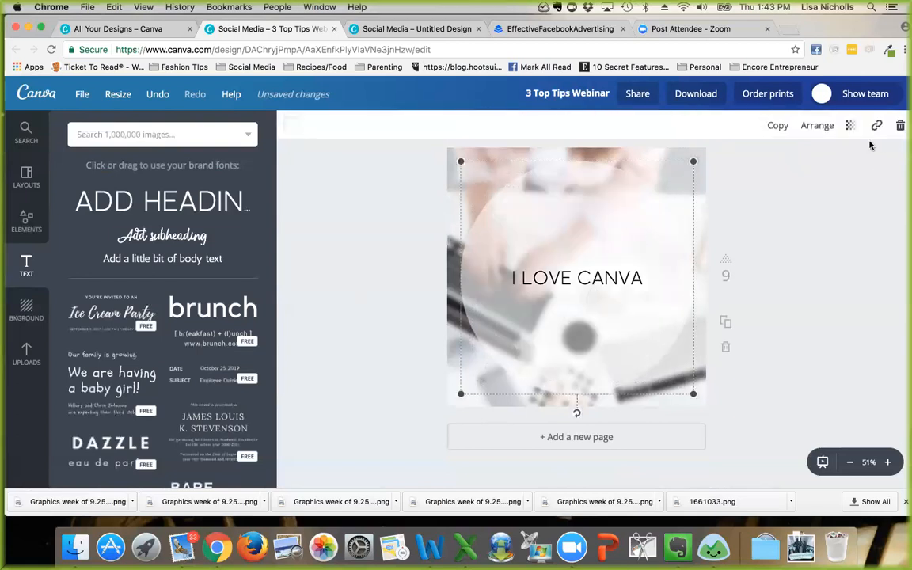
{"action": "left_click", "coordinate": [853, 129]}
{"action": "left_click_drag", "start_coordinate": [785, 163], "coordinate": [802, 164]}
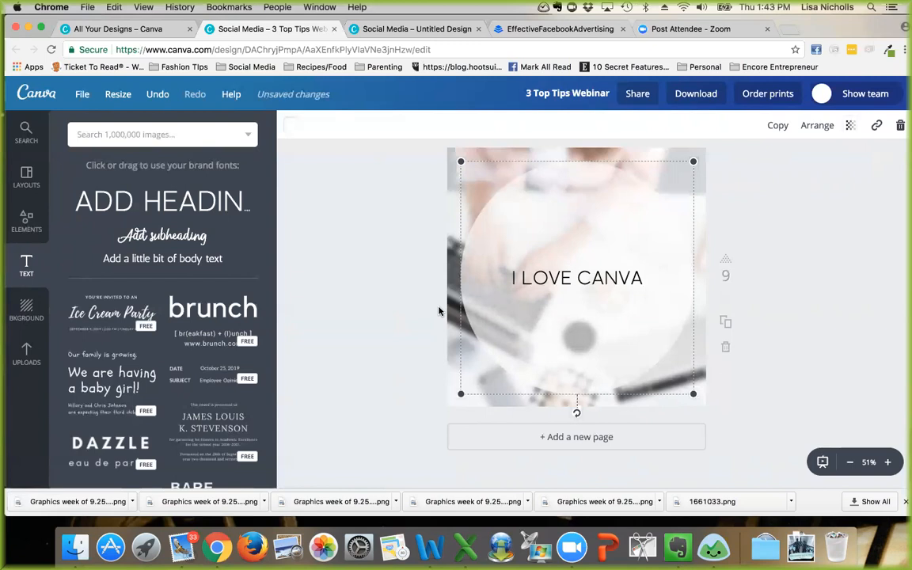
{"action": "left_click", "coordinate": [370, 273]}
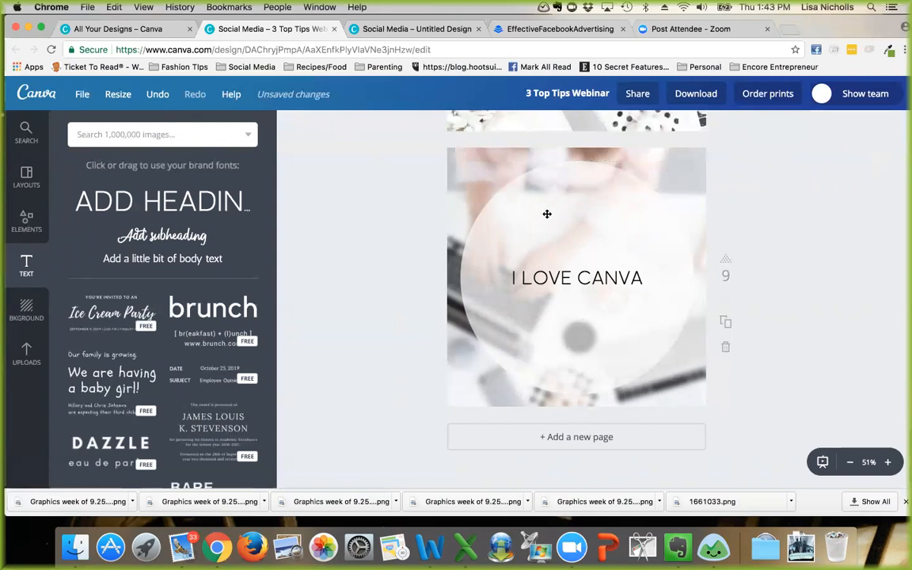
Step: Colour the "I LOVE CANVA" text on page 5 white
{"action": "scroll", "coordinate": [548, 214], "scroll_direction": "up", "scroll_amount": 20}
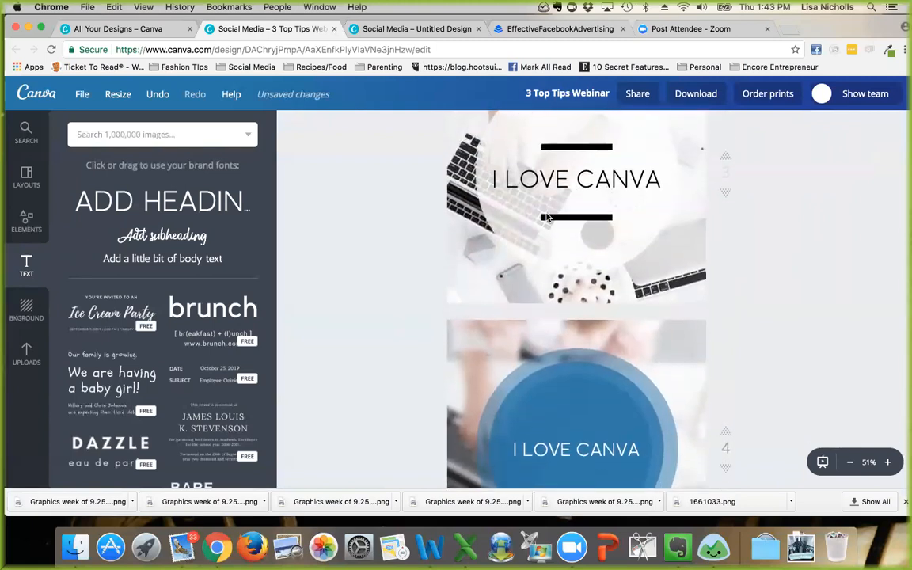
{"action": "scroll", "coordinate": [548, 214], "scroll_direction": "down", "scroll_amount": 5}
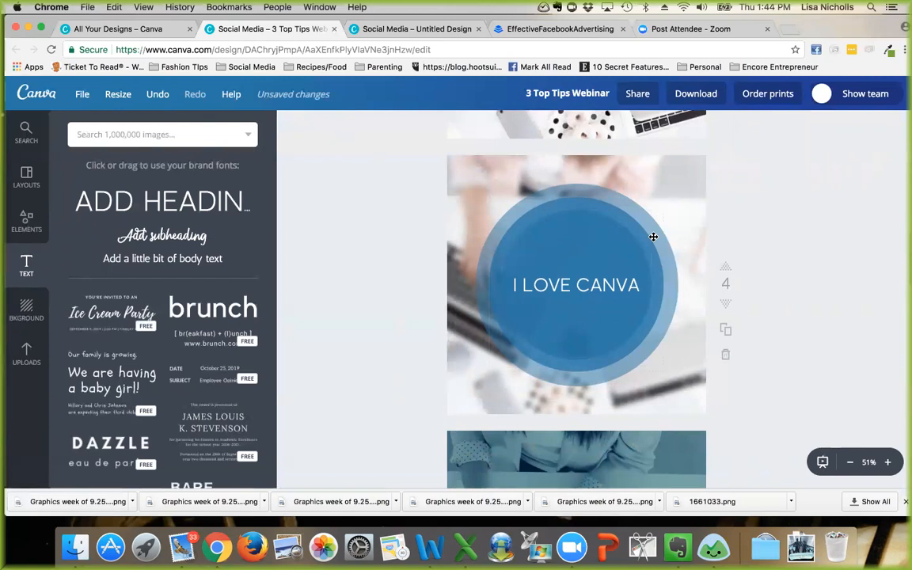
{"action": "scroll", "coordinate": [635, 306], "scroll_direction": "down", "scroll_amount": 8}
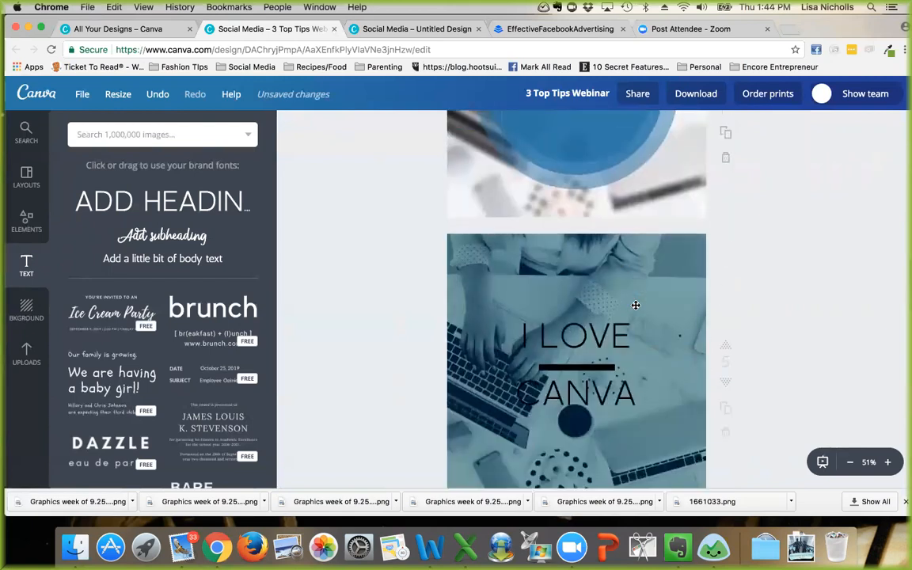
{"action": "left_click", "coordinate": [521, 212]}
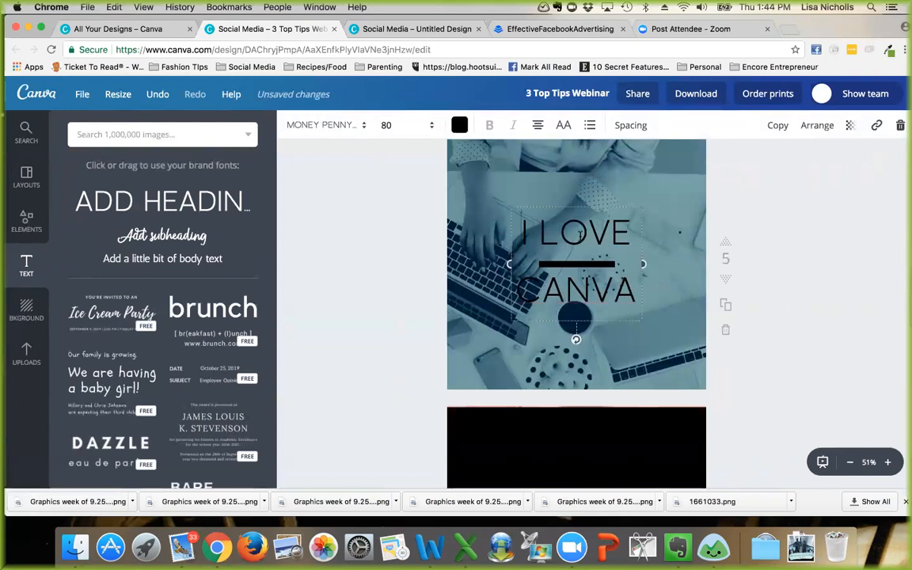
{"action": "left_click", "coordinate": [460, 126]}
{"action": "scroll", "coordinate": [523, 269], "scroll_direction": "down", "scroll_amount": 3}
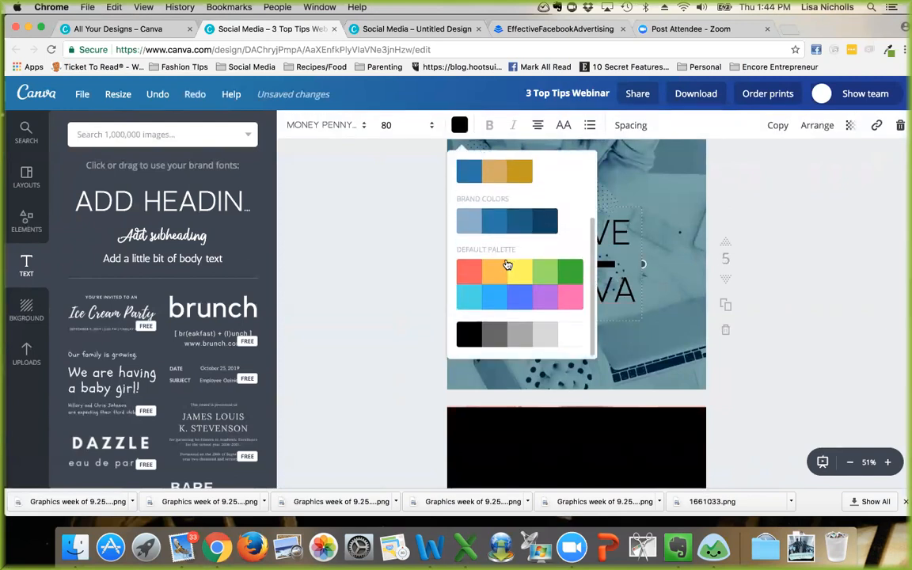
{"action": "left_click", "coordinate": [571, 335]}
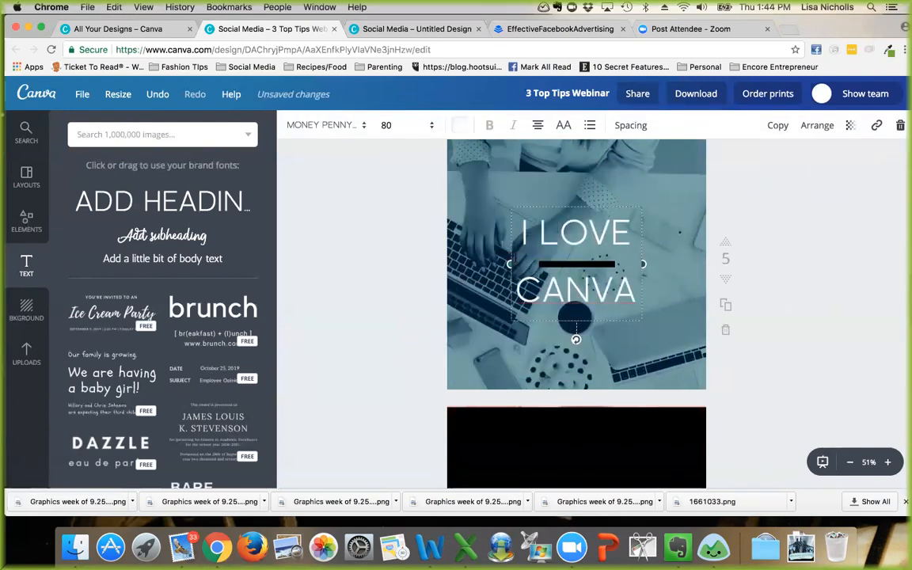
{"action": "left_click", "coordinate": [399, 259]}
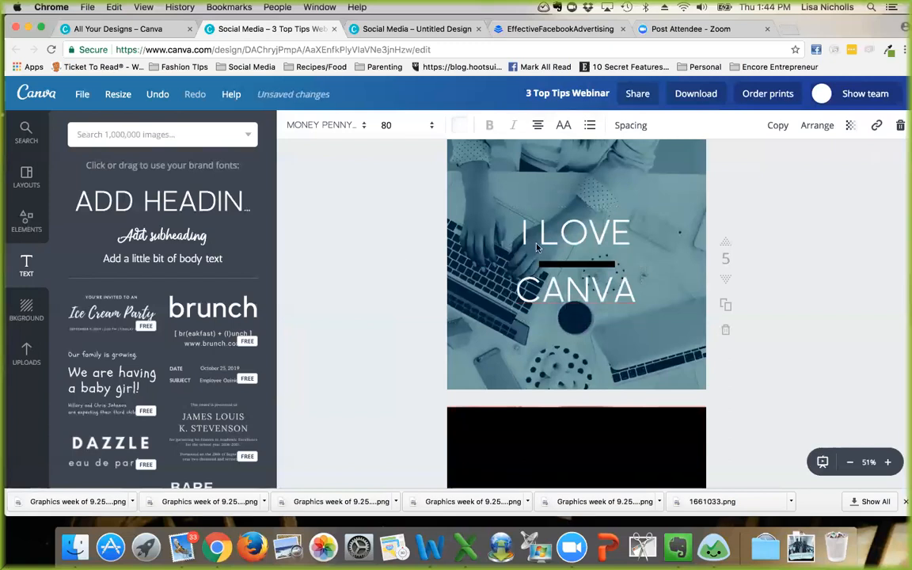
Step: Colour the divider line between "I LOVE" and "CANVA" on page 5 white
{"action": "left_click", "coordinate": [573, 260]}
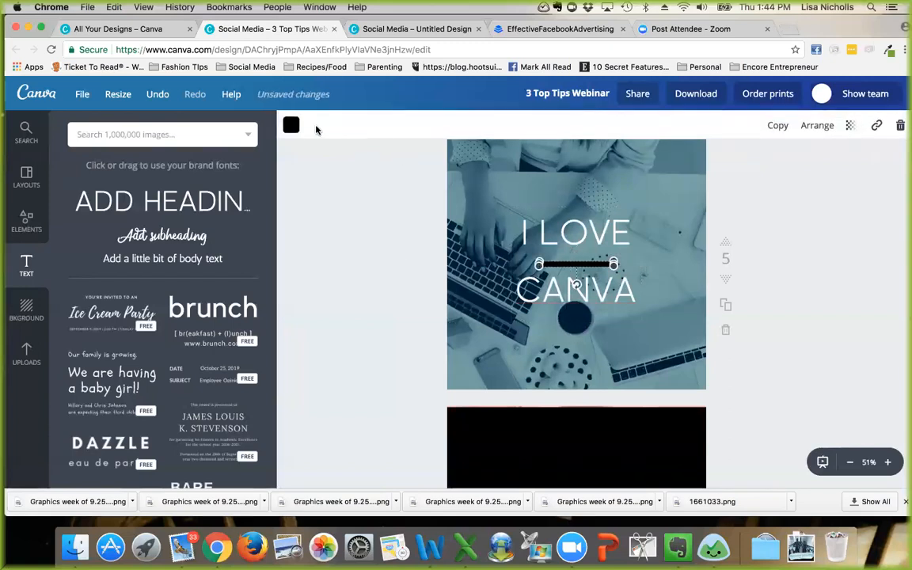
{"action": "left_click", "coordinate": [292, 125]}
{"action": "scroll", "coordinate": [346, 291], "scroll_direction": "down", "scroll_amount": 3}
{"action": "left_click", "coordinate": [400, 332]}
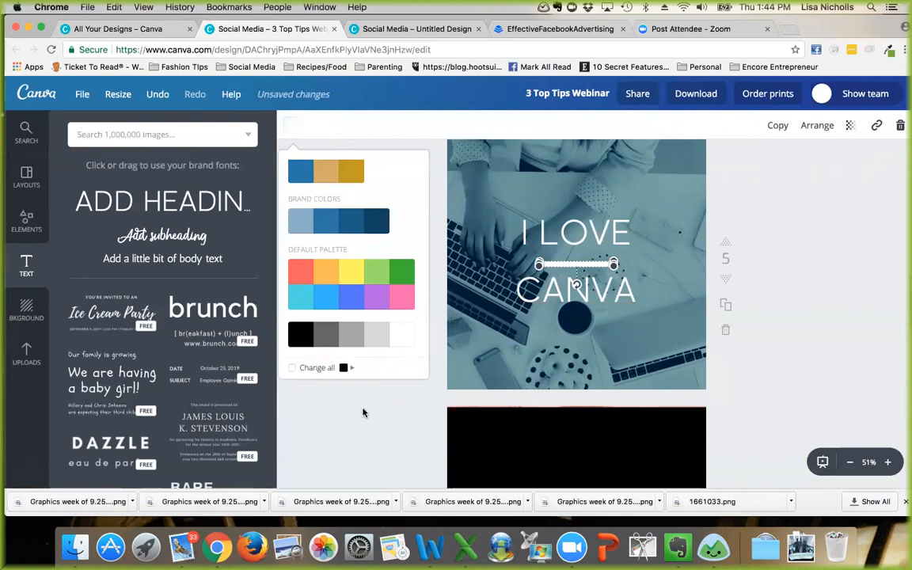
{"action": "left_click", "coordinate": [367, 247]}
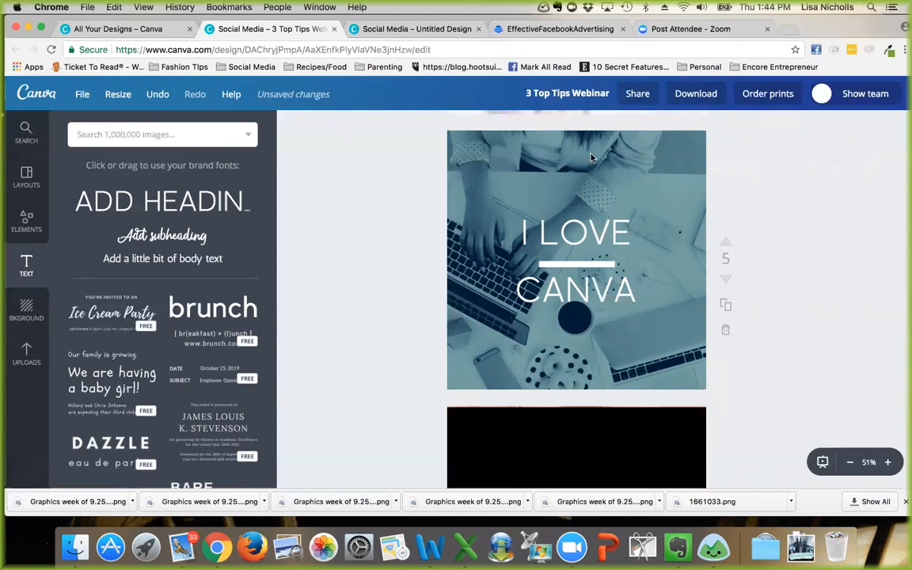
Step: Add the uploaded photo of hands typing on a laptop to blank page 10
{"action": "left_click", "coordinate": [532, 148]}
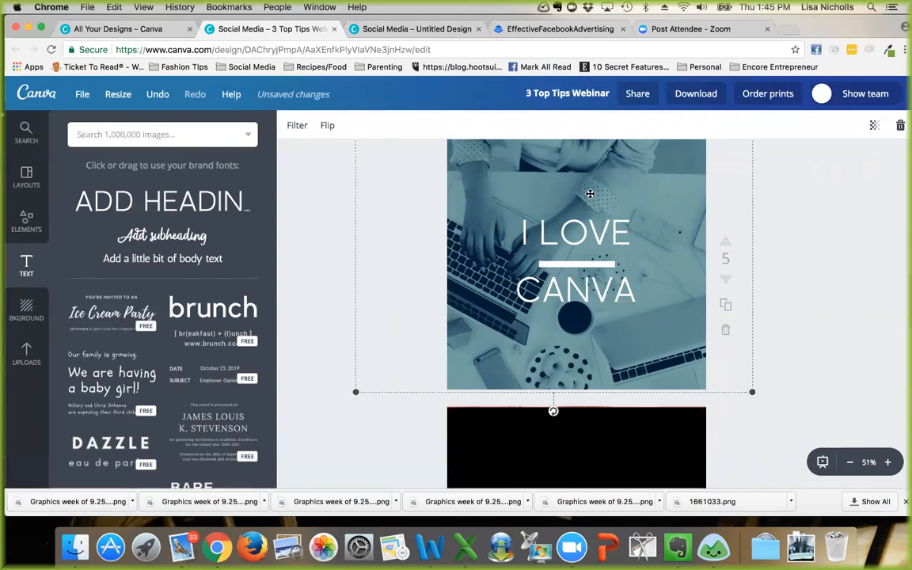
{"action": "scroll", "coordinate": [610, 253], "scroll_direction": "up", "scroll_amount": 2}
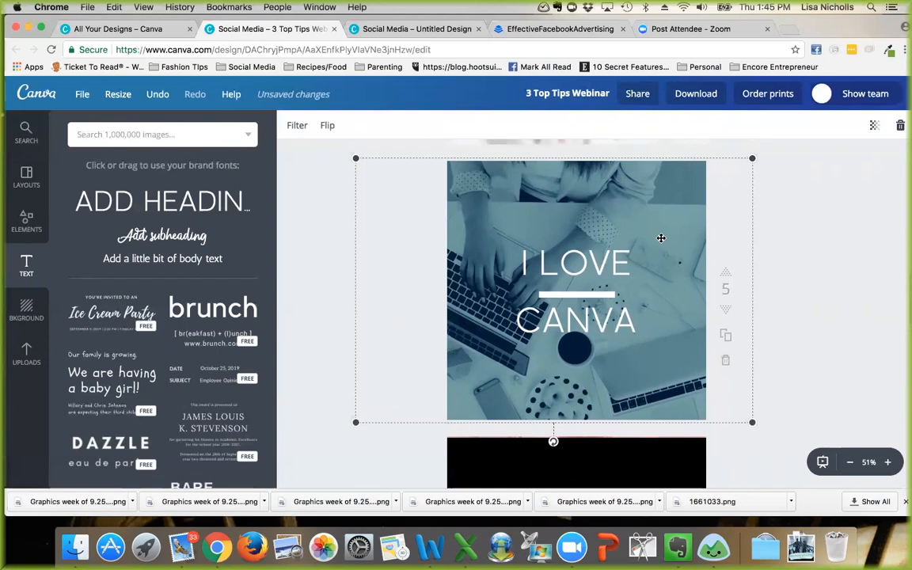
{"action": "scroll", "coordinate": [577, 333], "scroll_direction": "down", "scroll_amount": 15}
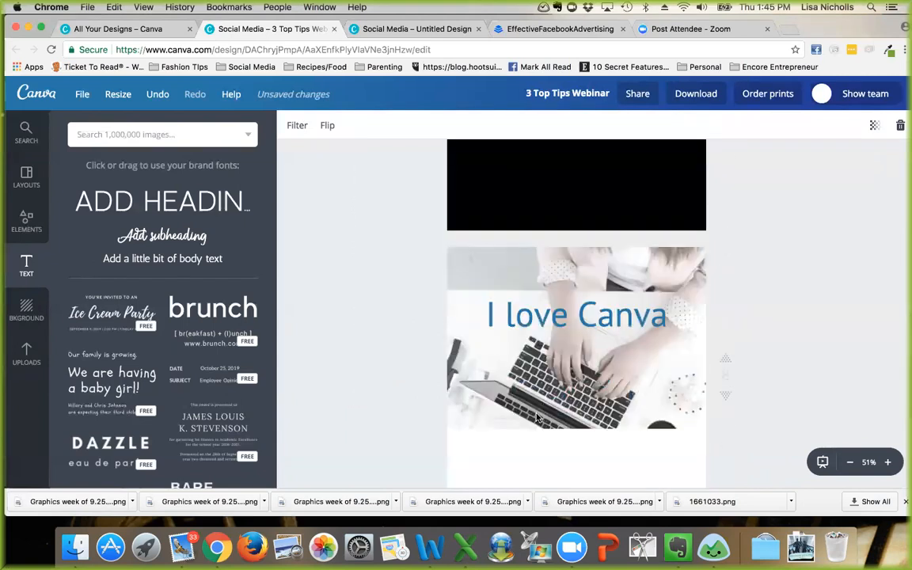
{"action": "left_click", "coordinate": [532, 431]}
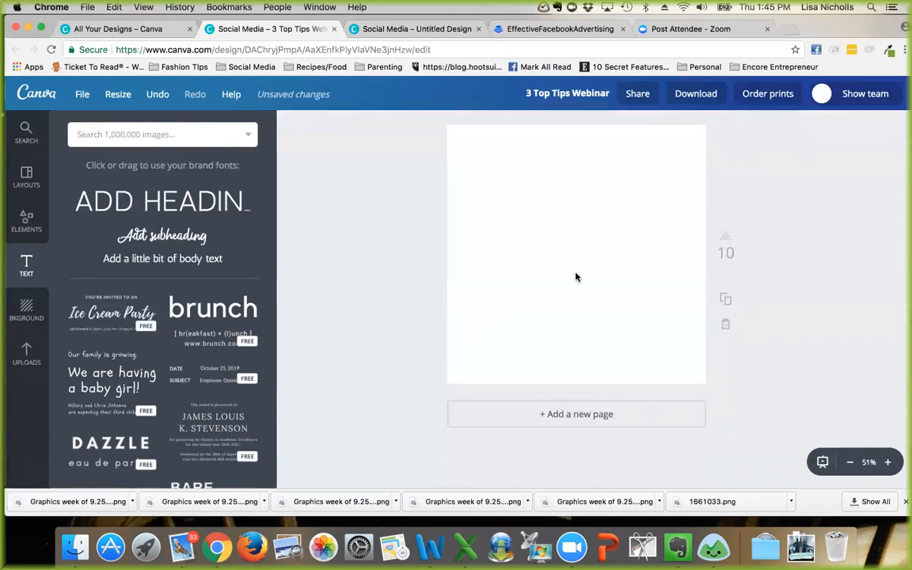
{"action": "left_click", "coordinate": [26, 353]}
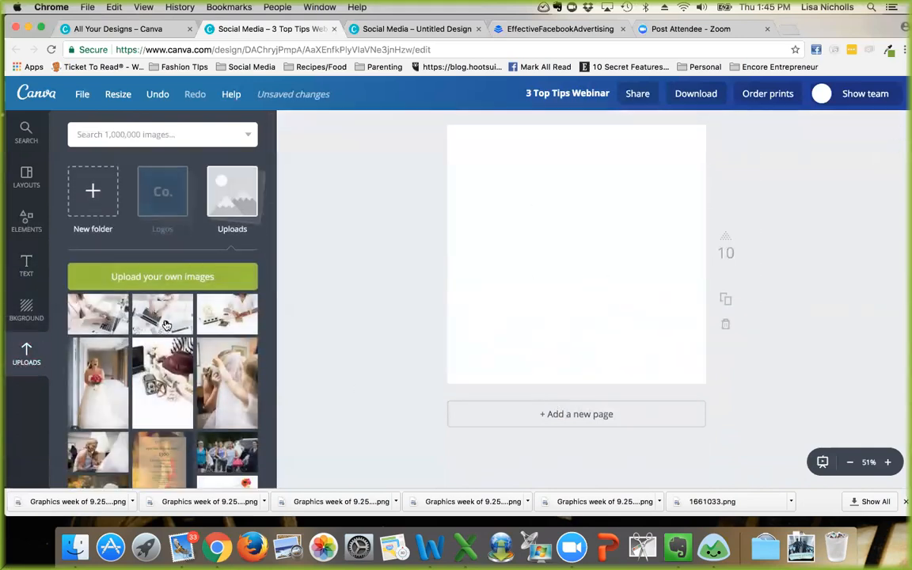
{"action": "left_click", "coordinate": [99, 314]}
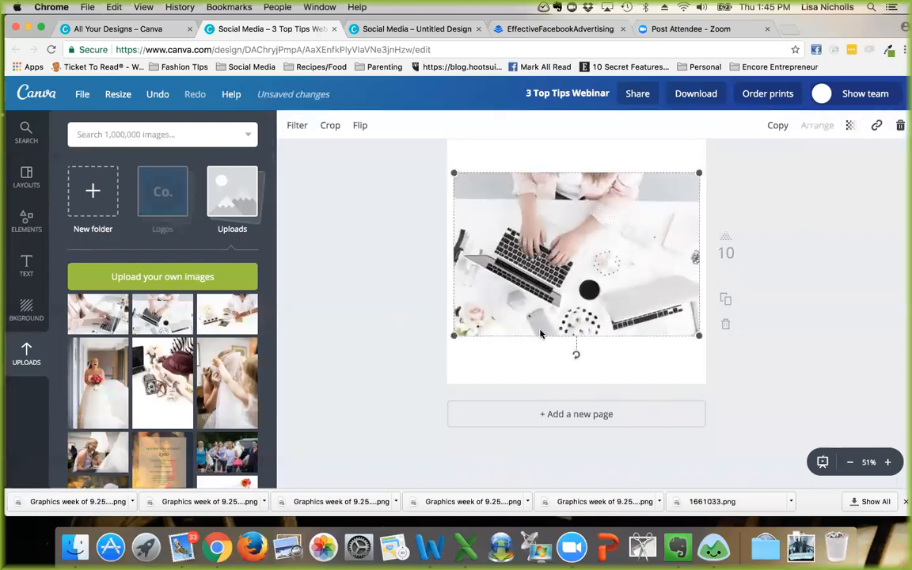
Step: Enlarge and reposition the laptop photo so it fills the whole of page 10 as its background
{"action": "left_click_drag", "start_coordinate": [607, 343], "coordinate": [619, 299]}
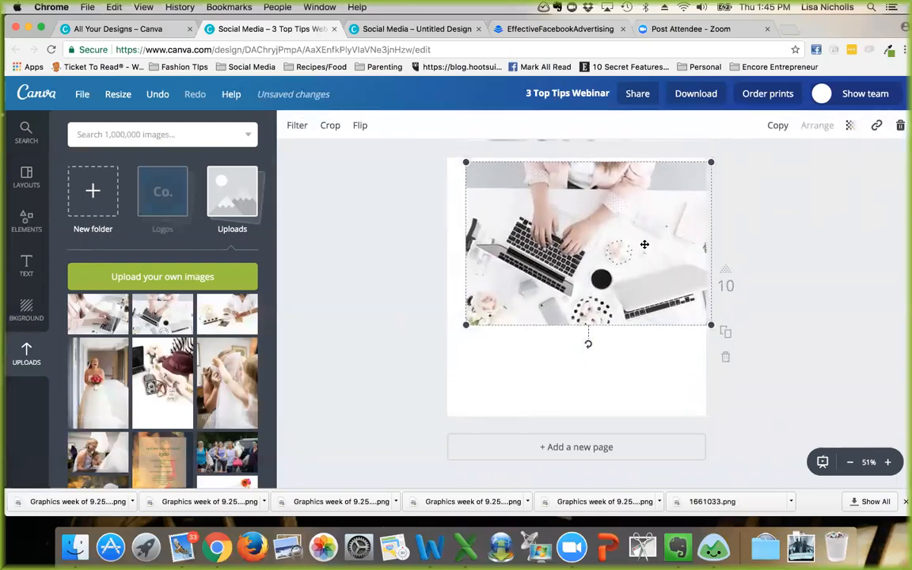
{"action": "left_click_drag", "start_coordinate": [476, 328], "coordinate": [338, 465]}
{"action": "left_click_drag", "start_coordinate": [413, 343], "coordinate": [464, 340]}
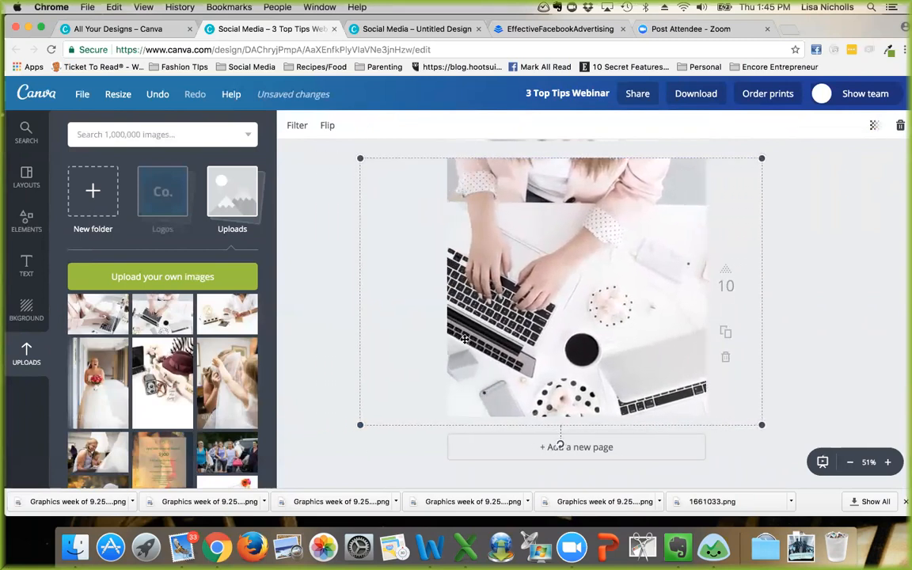
{"action": "left_click", "coordinate": [326, 286]}
Step: Apply the Grayscale filter to the background photo on page 10
{"action": "scroll", "coordinate": [429, 350], "scroll_direction": "up", "scroll_amount": 3}
{"action": "scroll", "coordinate": [429, 352], "scroll_direction": "down", "scroll_amount": 3}
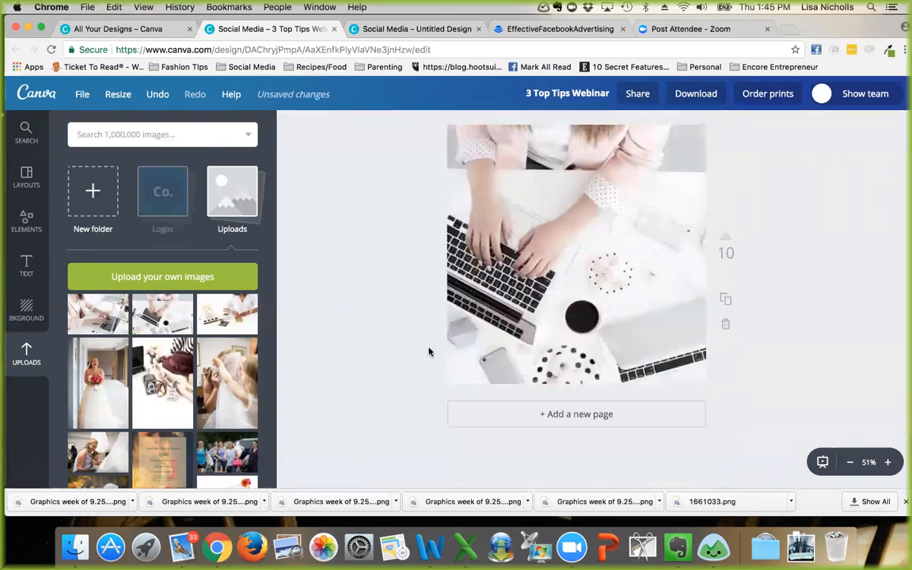
{"action": "scroll", "coordinate": [432, 354], "scroll_direction": "up", "scroll_amount": 3}
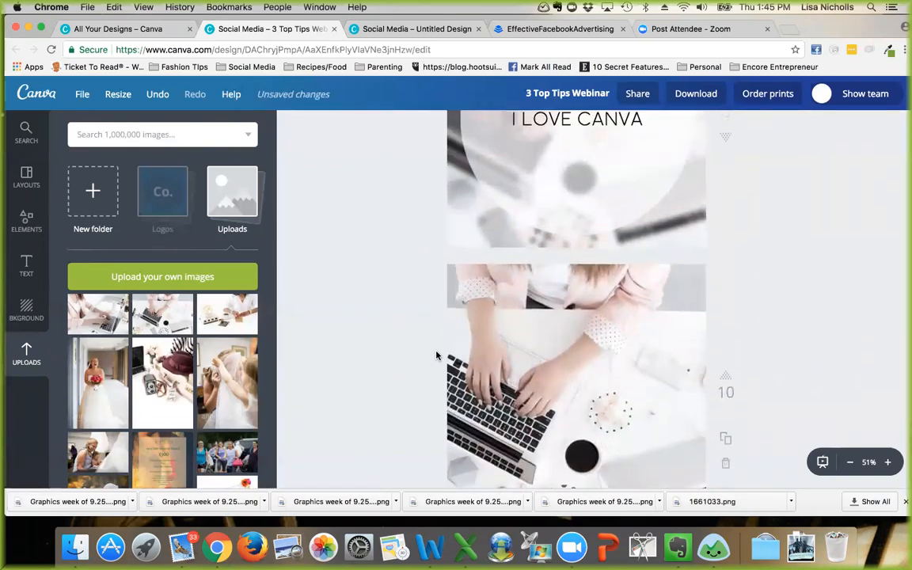
{"action": "scroll", "coordinate": [436, 356], "scroll_direction": "down", "scroll_amount": 3}
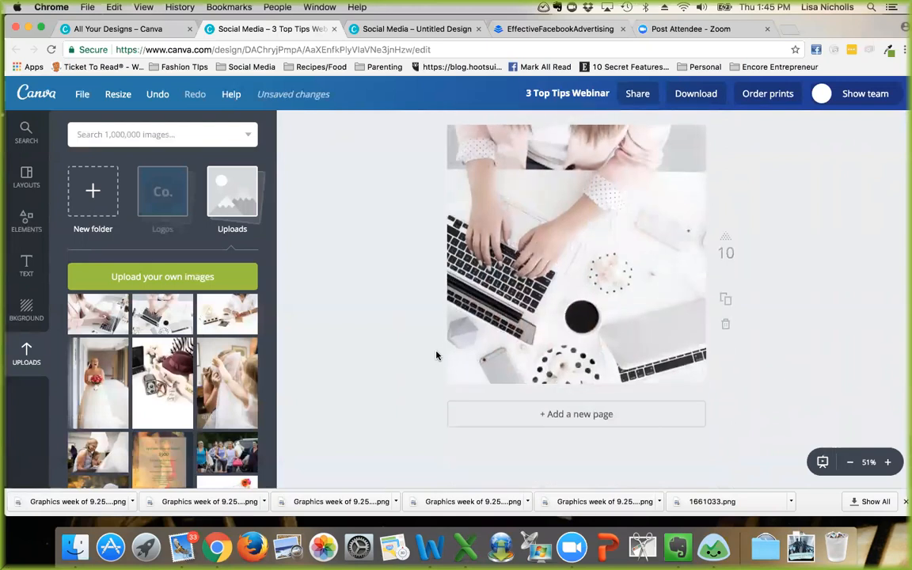
{"action": "left_click", "coordinate": [614, 271]}
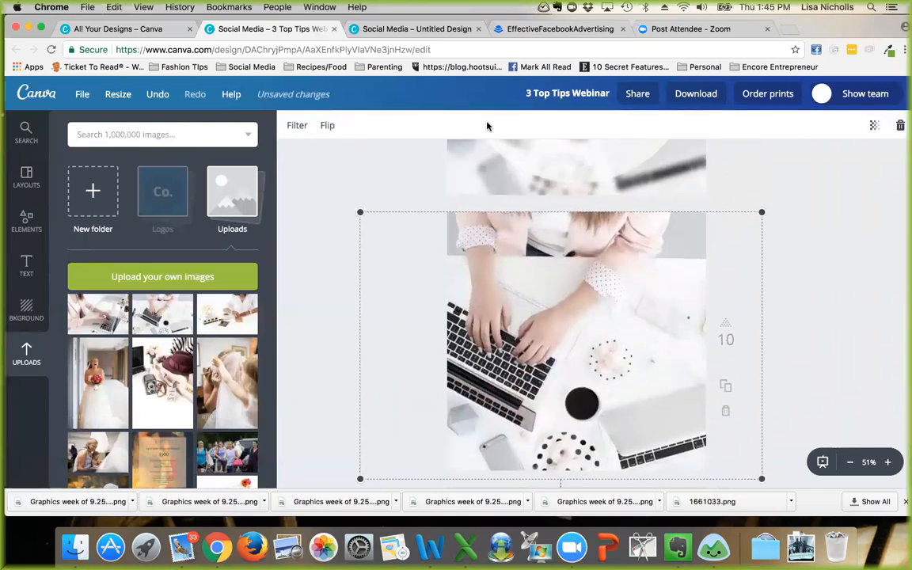
{"action": "scroll", "coordinate": [485, 261], "scroll_direction": "down", "scroll_amount": 1}
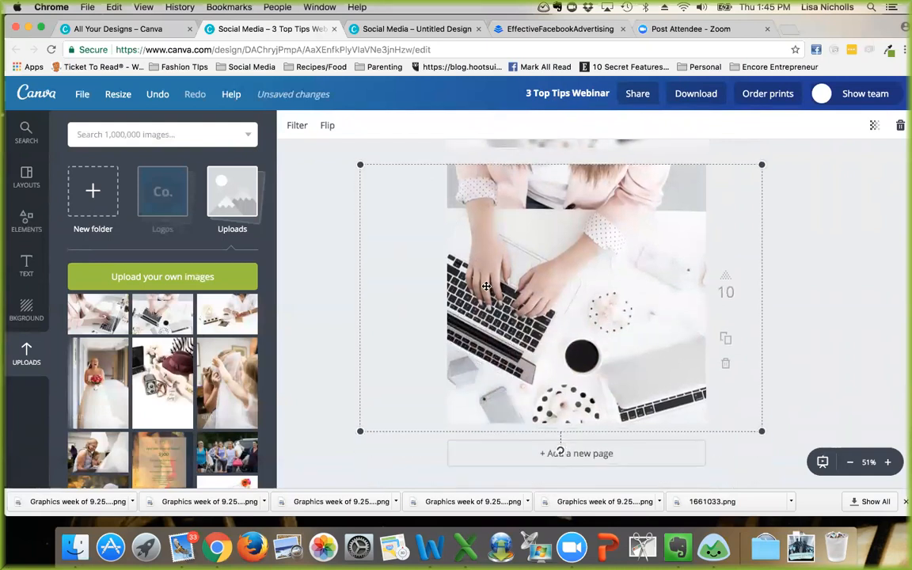
{"action": "left_click", "coordinate": [296, 126]}
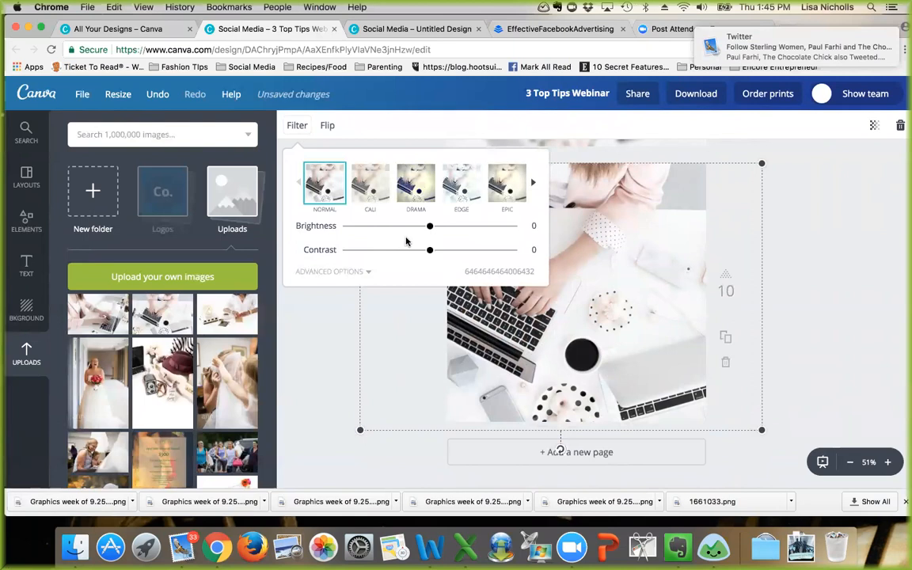
{"action": "left_click", "coordinate": [532, 183]}
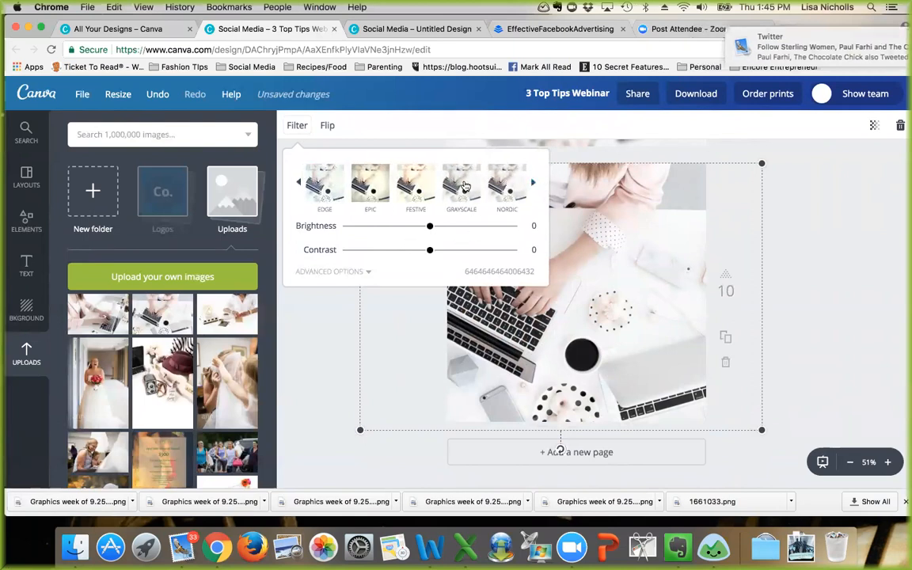
{"action": "left_click", "coordinate": [462, 185]}
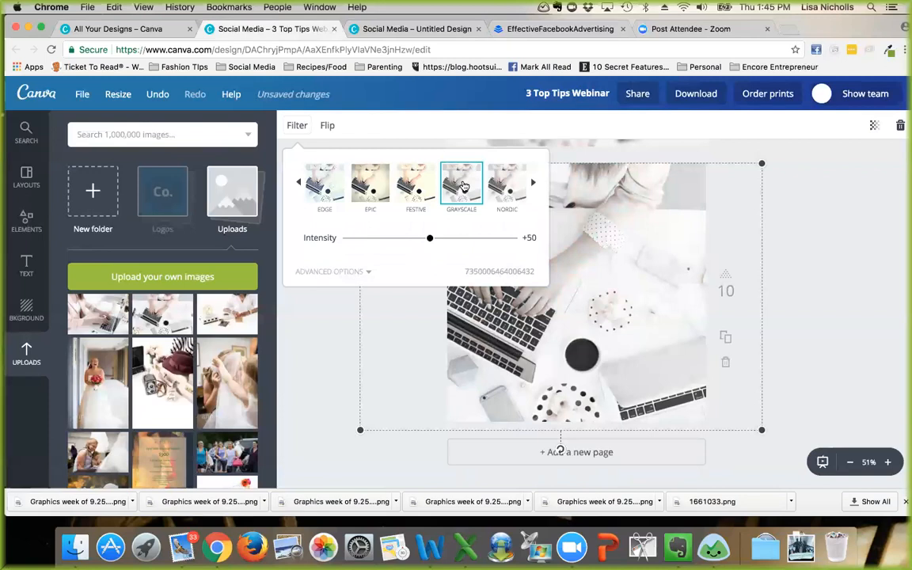
Step: In the advanced filter options, set the page 10 photo's contrast to -10, brightness to +17 and tint to +18
{"action": "left_click", "coordinate": [369, 273]}
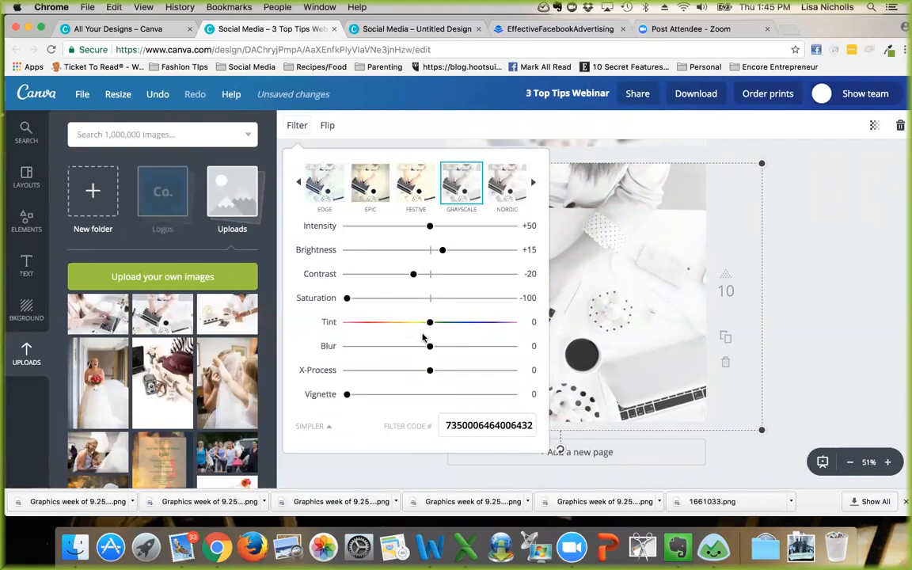
{"action": "left_click_drag", "start_coordinate": [412, 275], "coordinate": [423, 275]}
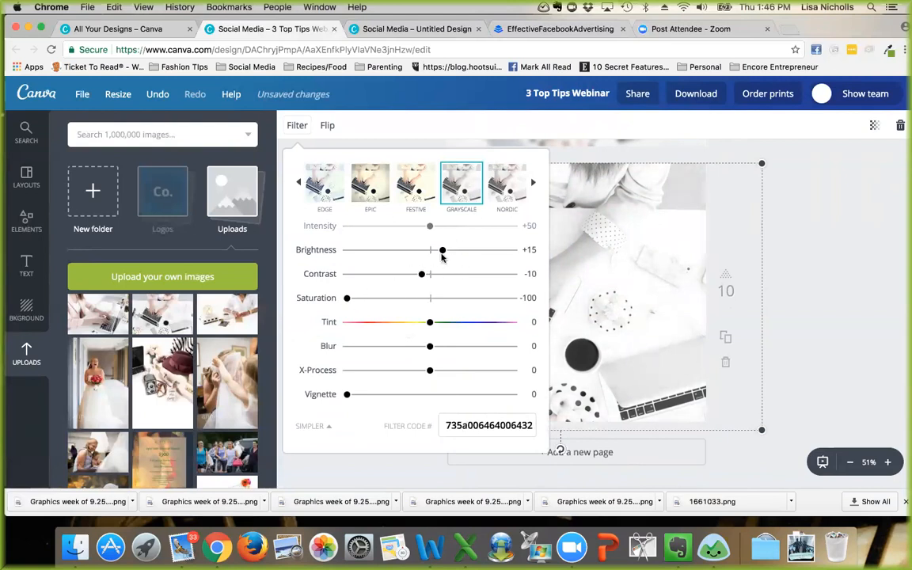
{"action": "left_click_drag", "start_coordinate": [443, 252], "coordinate": [445, 252]}
{"action": "mouse_move", "coordinate": [428, 322]}
{"action": "left_mouse_down"}
{"action": "mouse_move", "coordinate": [368, 330]}
{"action": "mouse_move", "coordinate": [500, 324]}
{"action": "mouse_move", "coordinate": [436, 323]}
{"action": "mouse_move", "coordinate": [445, 326]}
{"action": "left_mouse_up"}
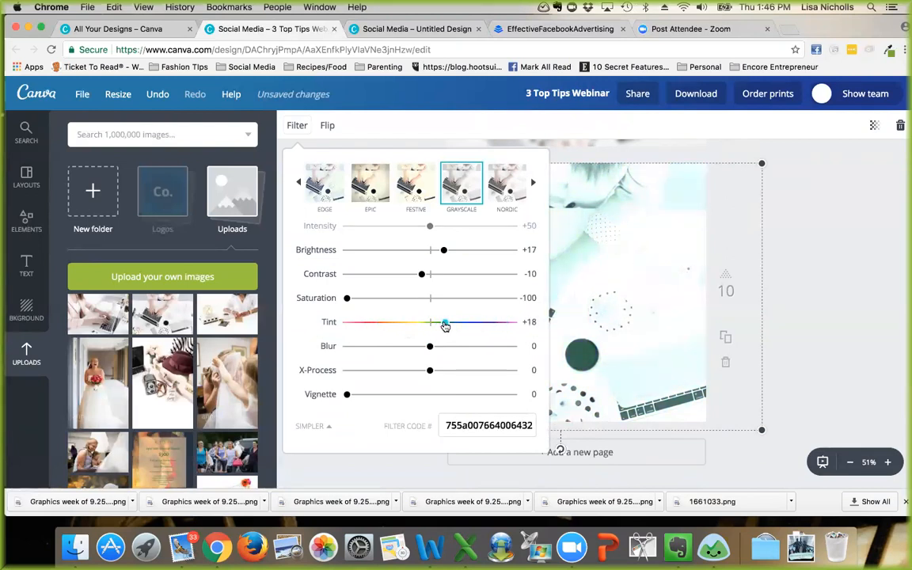
Step: Darken the page 10 photo to a brightness of -76 and shift its tint to +38
{"action": "left_click_drag", "start_coordinate": [444, 251], "coordinate": [391, 257]}
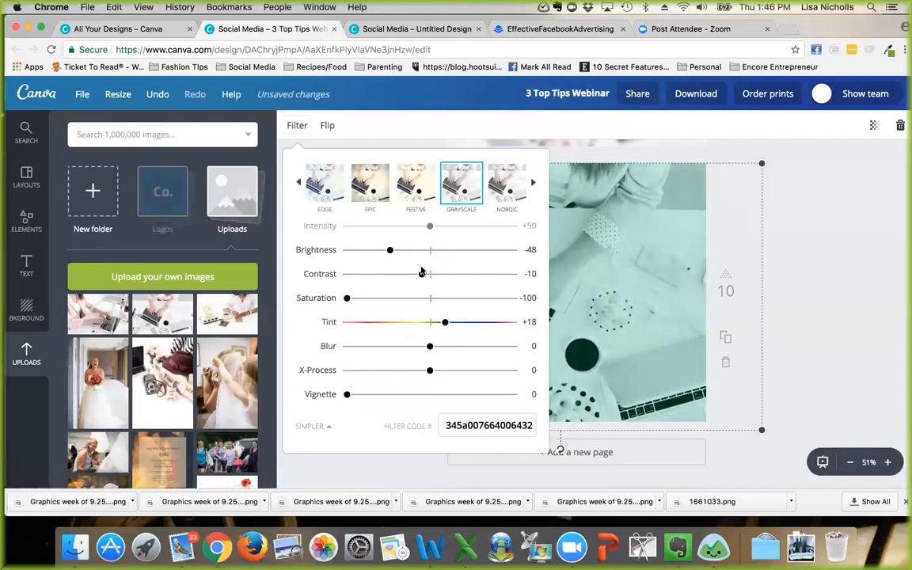
{"action": "left_click_drag", "start_coordinate": [389, 251], "coordinate": [436, 252]}
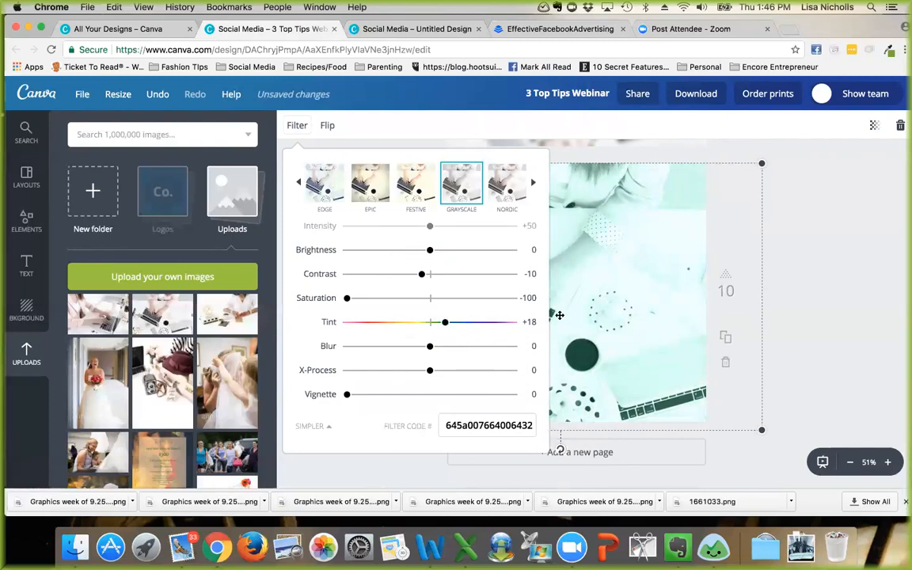
{"action": "left_click_drag", "start_coordinate": [430, 250], "coordinate": [377, 250]}
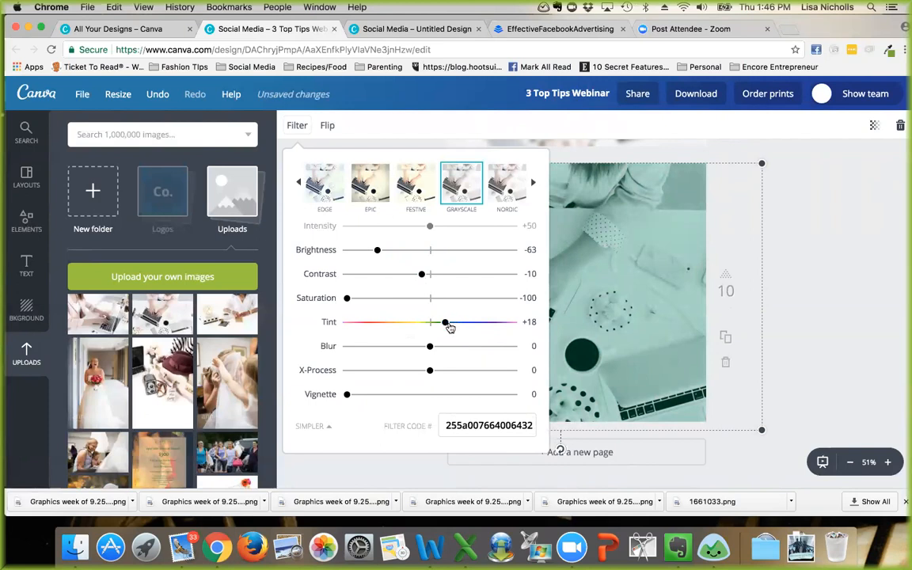
{"action": "left_click_drag", "start_coordinate": [445, 322], "coordinate": [463, 328]}
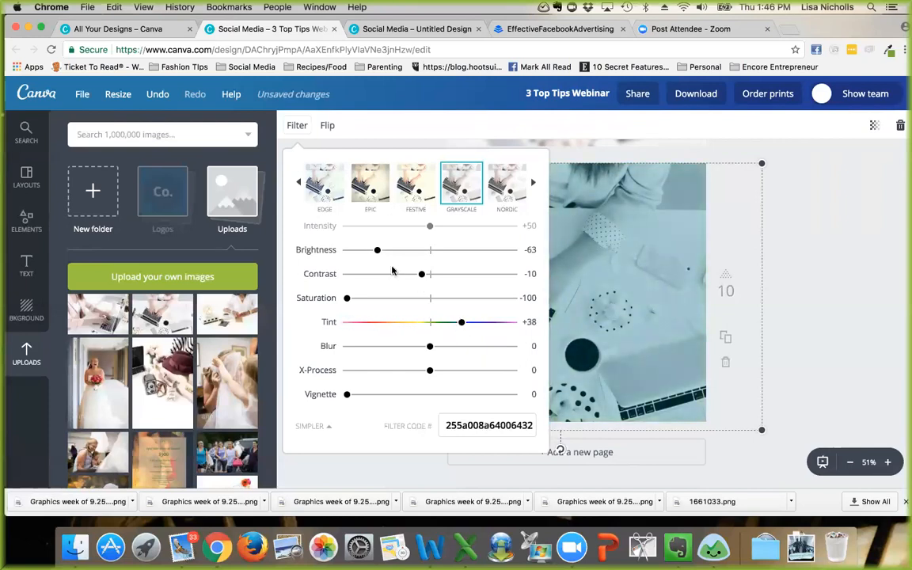
{"action": "left_click_drag", "start_coordinate": [378, 251], "coordinate": [366, 253]}
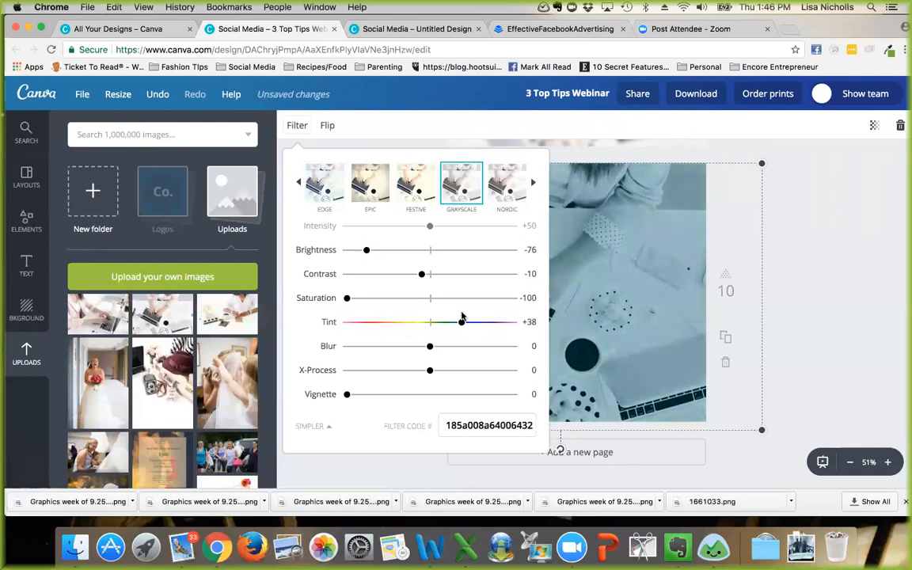
Step: Try a tint of -63 on the page 10 photo, set it to +23 instead, and fine-tune the contrast and saturation
{"action": "left_click_drag", "start_coordinate": [461, 326], "coordinate": [376, 327]}
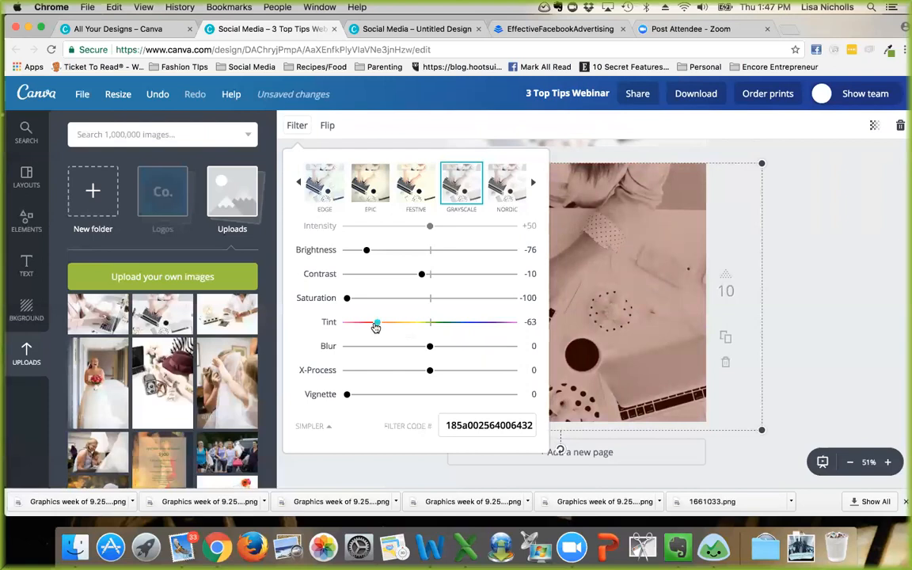
{"action": "left_click_drag", "start_coordinate": [376, 328], "coordinate": [449, 327]}
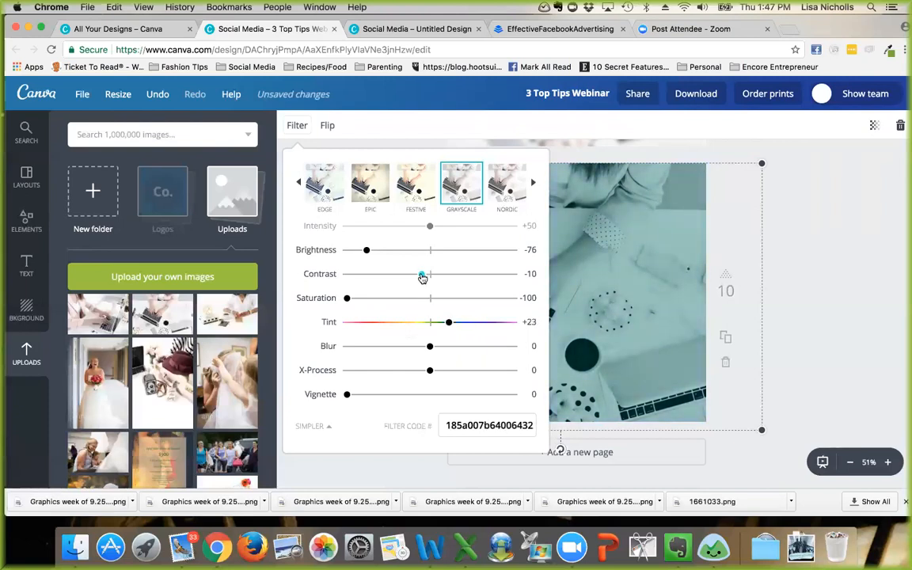
{"action": "left_click_drag", "start_coordinate": [425, 275], "coordinate": [429, 278]}
{"action": "mouse_move", "coordinate": [351, 299]}
{"action": "left_mouse_down"}
{"action": "mouse_move", "coordinate": [428, 303]}
{"action": "mouse_move", "coordinate": [337, 307]}
{"action": "left_mouse_up"}
{"action": "left_click", "coordinate": [810, 166]}
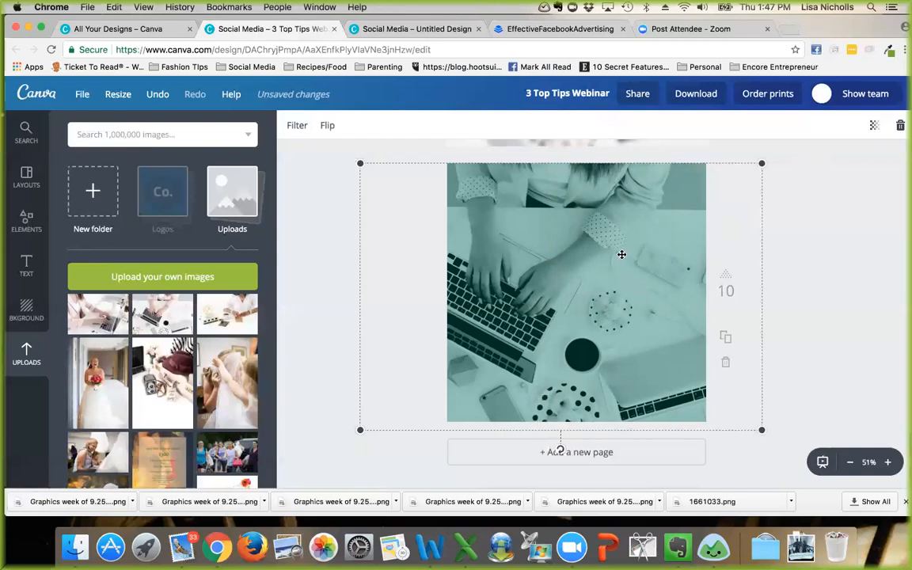
Step: Add a heading reading "I LOVE CANVA" to page 10
{"action": "left_click", "coordinate": [26, 263]}
{"action": "left_click", "coordinate": [196, 205]}
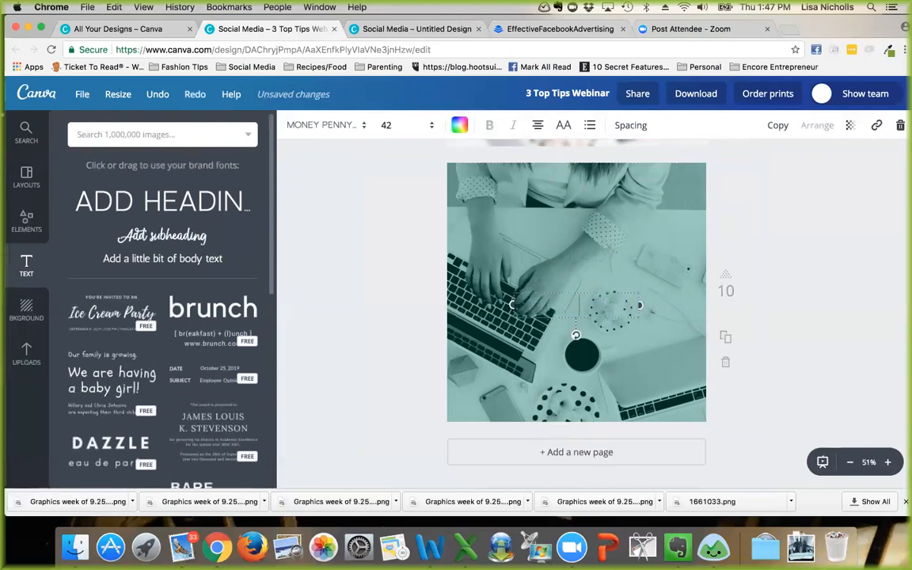
{"action": "type", "text": "I LOVE CX"}
{"action": "key", "text": "BackSpace"}
{"action": "type", "text": "ANVA"}
Step: Move the "I LOVE CANVA" heading on page 10 up slightly and close the stray Dictionary window
{"action": "right_click", "coordinate": [531, 289]}
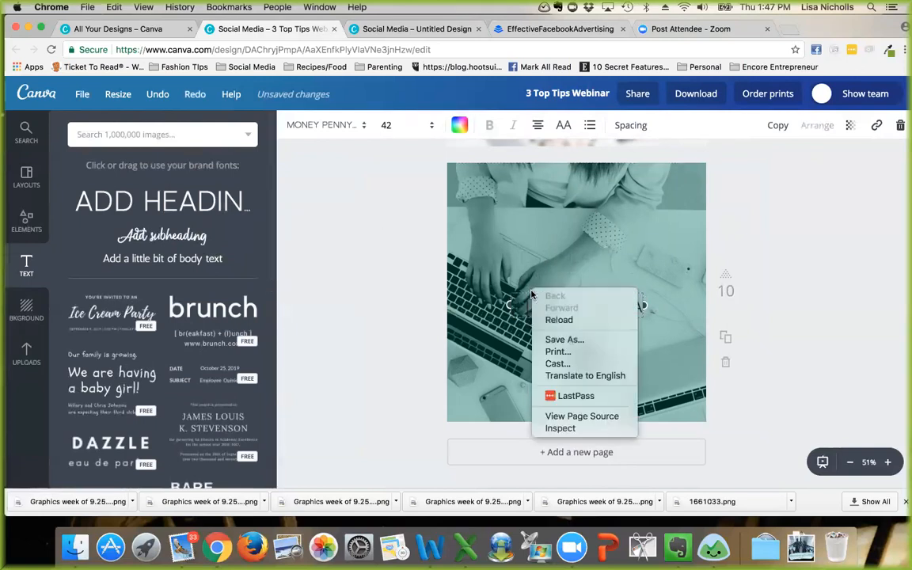
{"action": "left_click", "coordinate": [518, 350]}
{"action": "left_click_drag", "start_coordinate": [567, 306], "coordinate": [567, 287]}
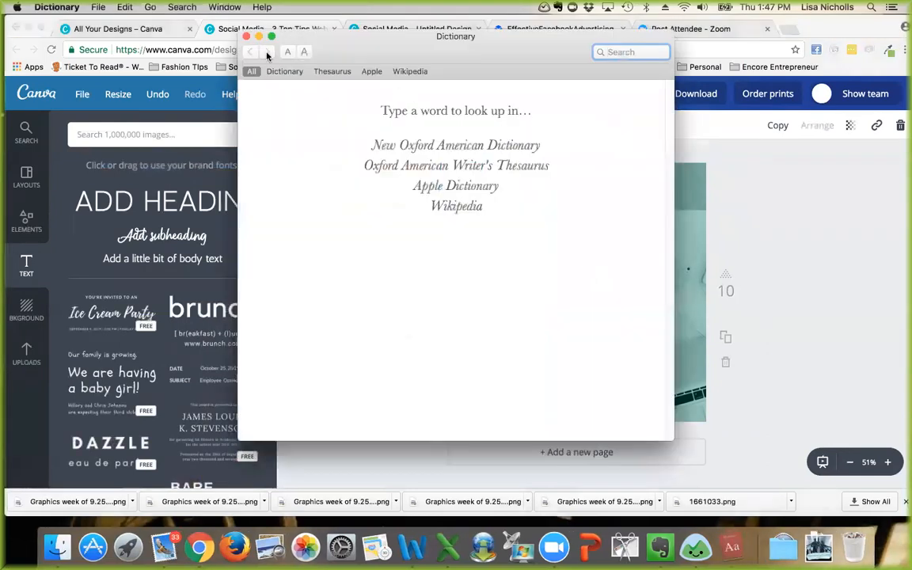
{"action": "left_click", "coordinate": [246, 36]}
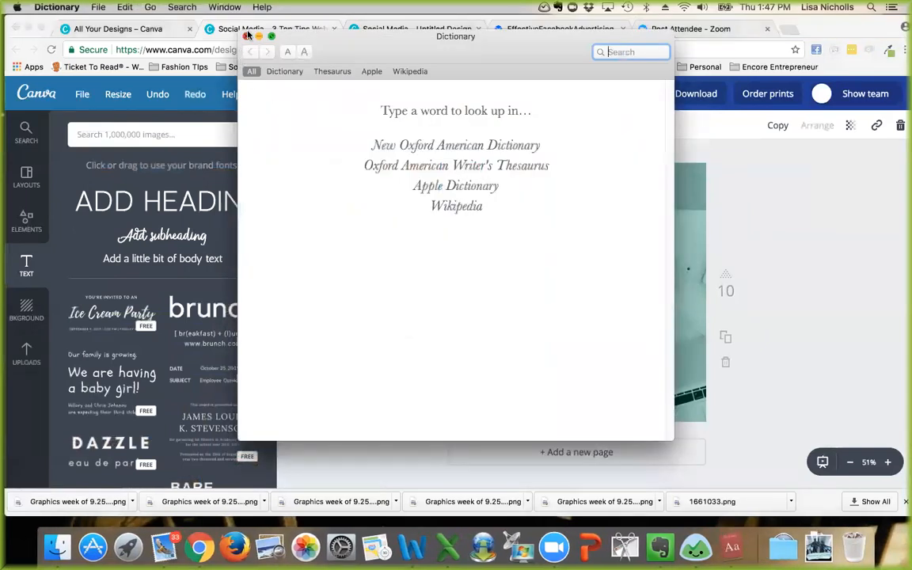
{"action": "left_click", "coordinate": [247, 36]}
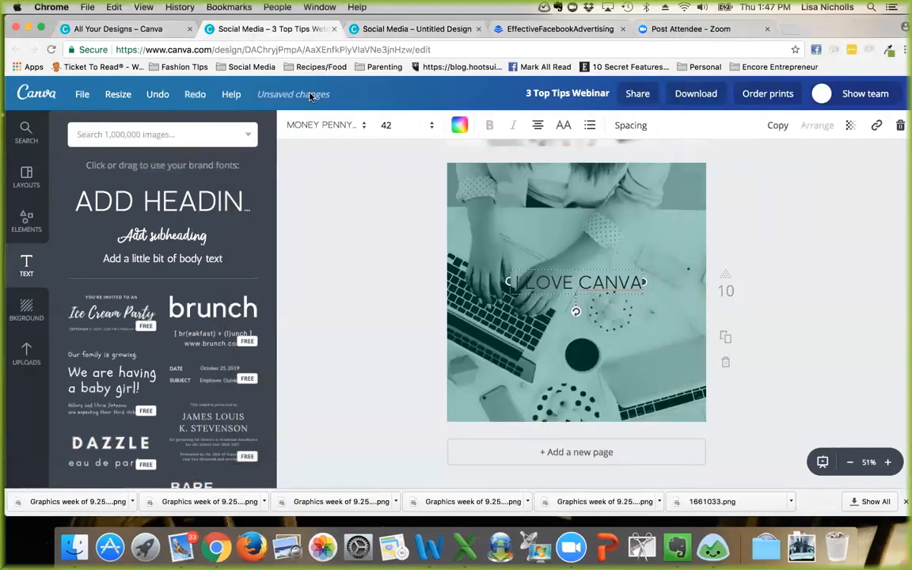
Step: Move the "I LOVE CANVA" heading on page 10 down slightly and set its font size to 64
{"action": "left_click_drag", "start_coordinate": [586, 280], "coordinate": [586, 292]}
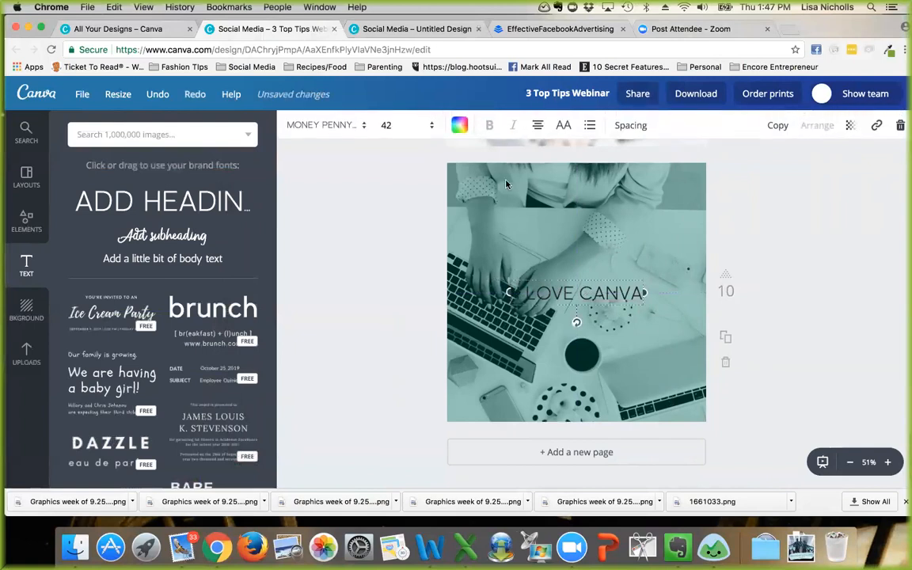
{"action": "left_click", "coordinate": [431, 126]}
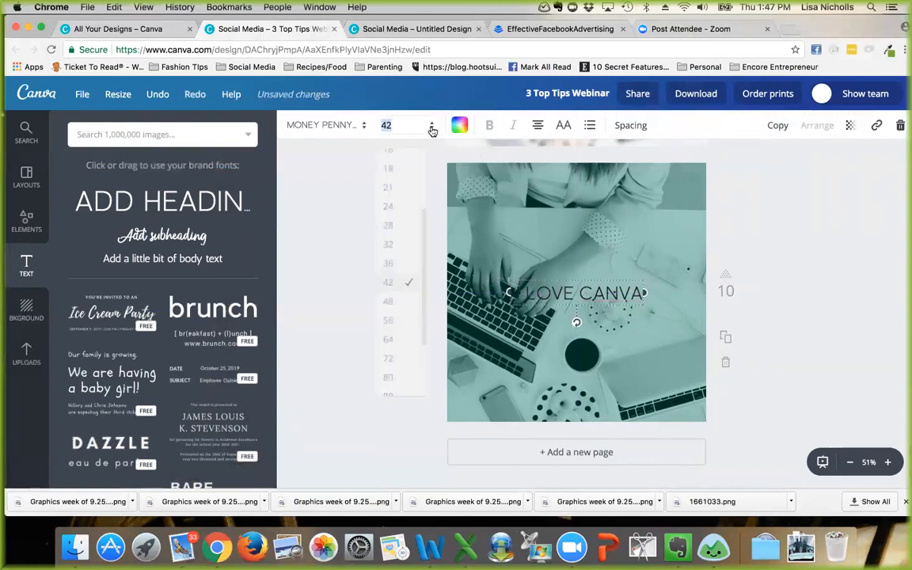
{"action": "left_click", "coordinate": [398, 336]}
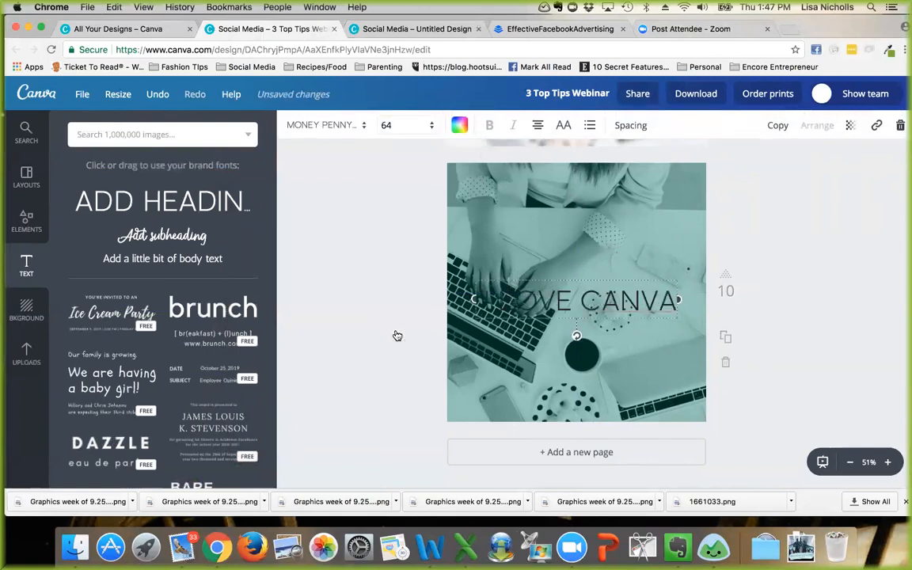
Step: Change the "I LOVE CANVA" heading's text colour to white from the default palette
{"action": "left_click", "coordinate": [460, 125]}
{"action": "scroll", "coordinate": [511, 293], "scroll_direction": "down", "scroll_amount": 3}
{"action": "left_click", "coordinate": [569, 336]}
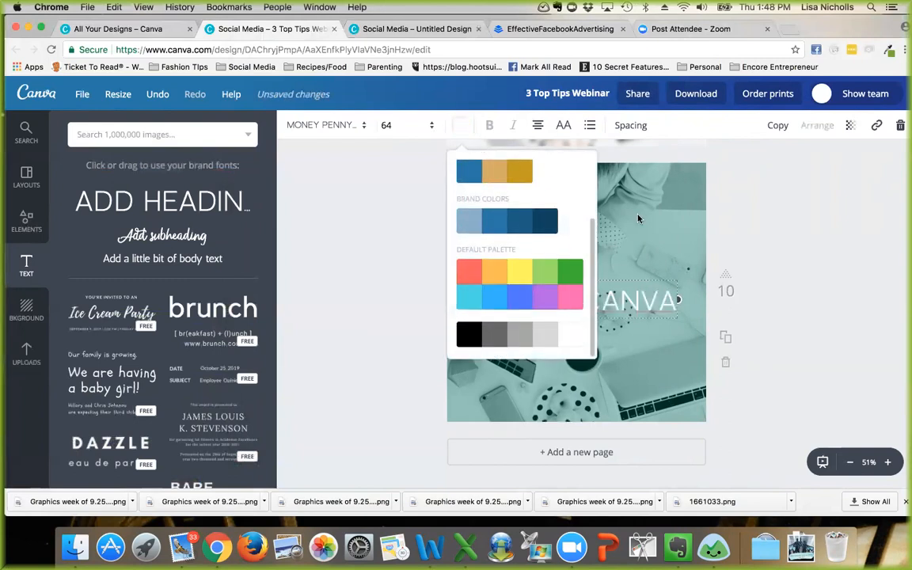
{"action": "key", "text": "Escape"}
Step: Enlarge the white heading to font size 80, increase it to 96, and move it up to the centre of page 10
{"action": "left_click", "coordinate": [573, 301]}
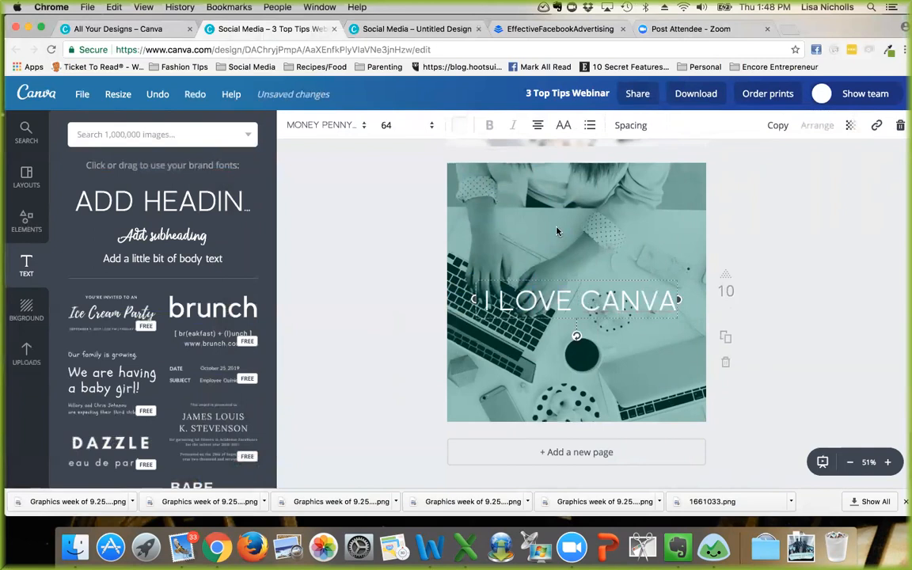
{"action": "left_click", "coordinate": [388, 123]}
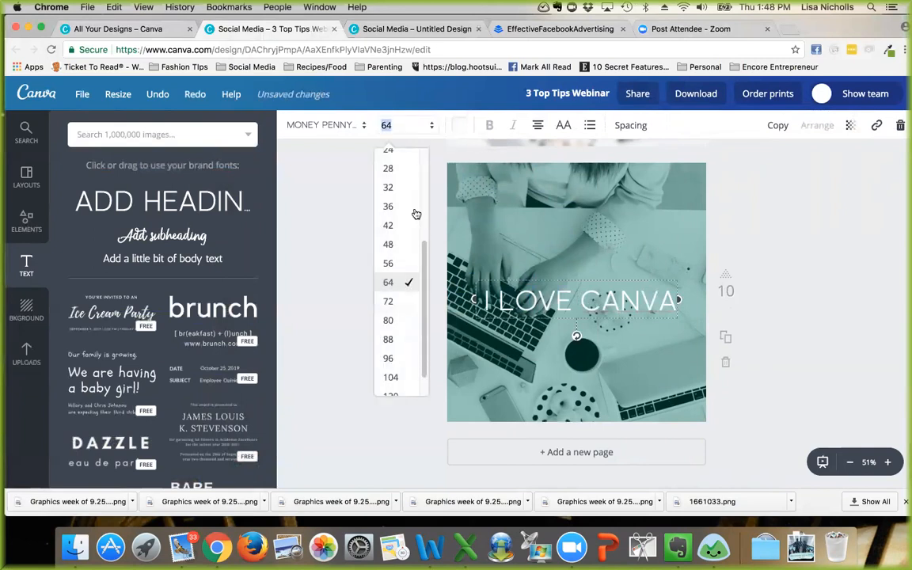
{"action": "left_click", "coordinate": [400, 322]}
{"action": "left_click", "coordinate": [428, 127]}
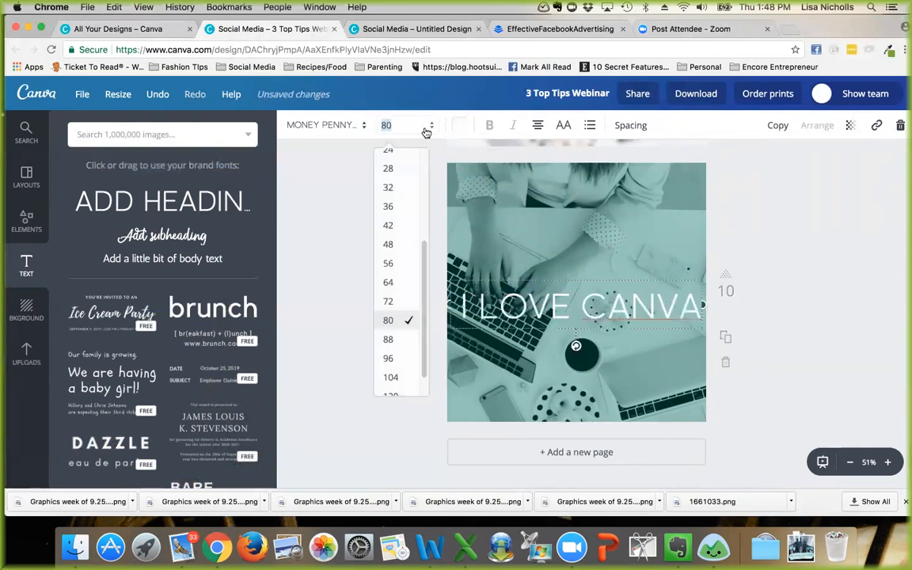
{"action": "left_click", "coordinate": [390, 356]}
{"action": "left_click_drag", "start_coordinate": [606, 311], "coordinate": [603, 273]}
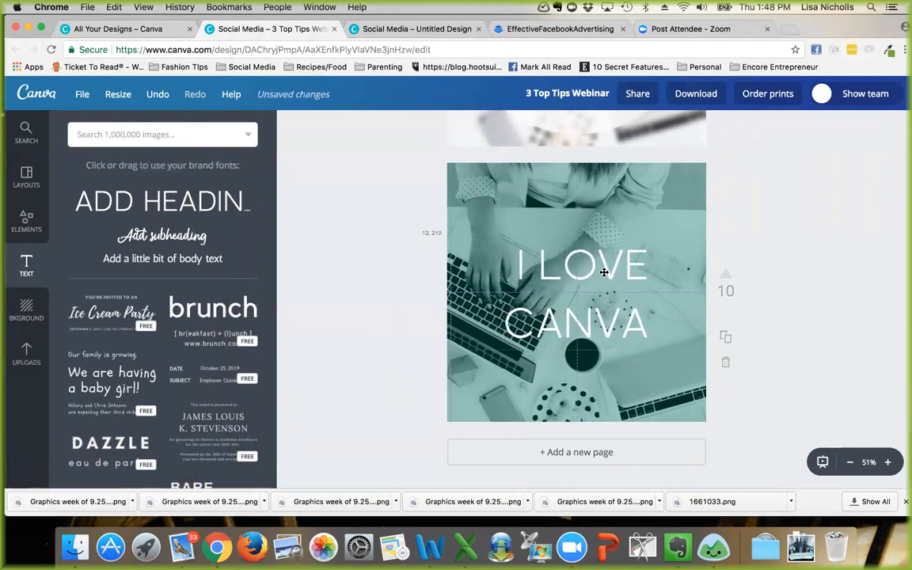
{"action": "left_click_drag", "start_coordinate": [602, 271], "coordinate": [602, 271]}
Step: Bring up the library of shapes, grids, frames and other design elements
{"action": "left_click", "coordinate": [26, 219]}
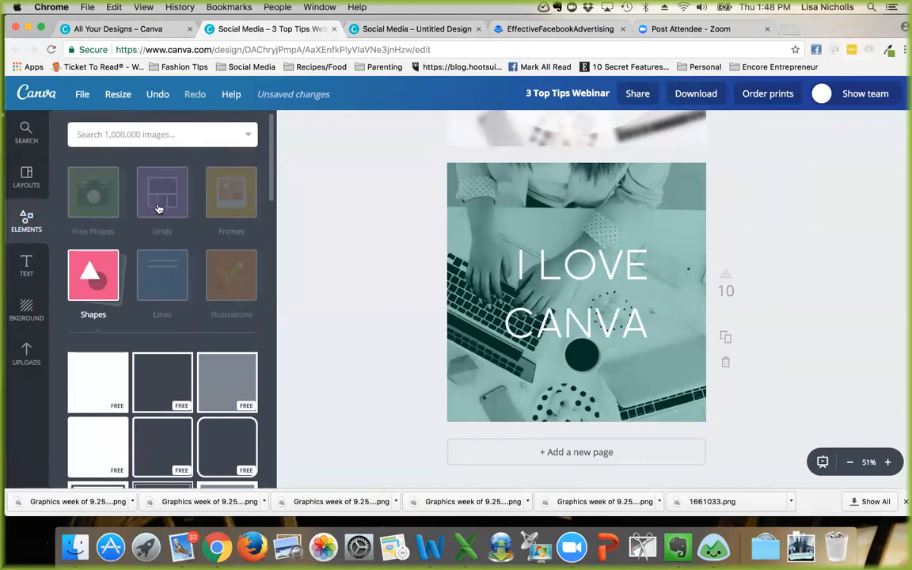
Step: Add the plain solid line to page 10, shorten it, and centre it between "I LOVE" and "CANVA"
{"action": "left_click", "coordinate": [163, 317]}
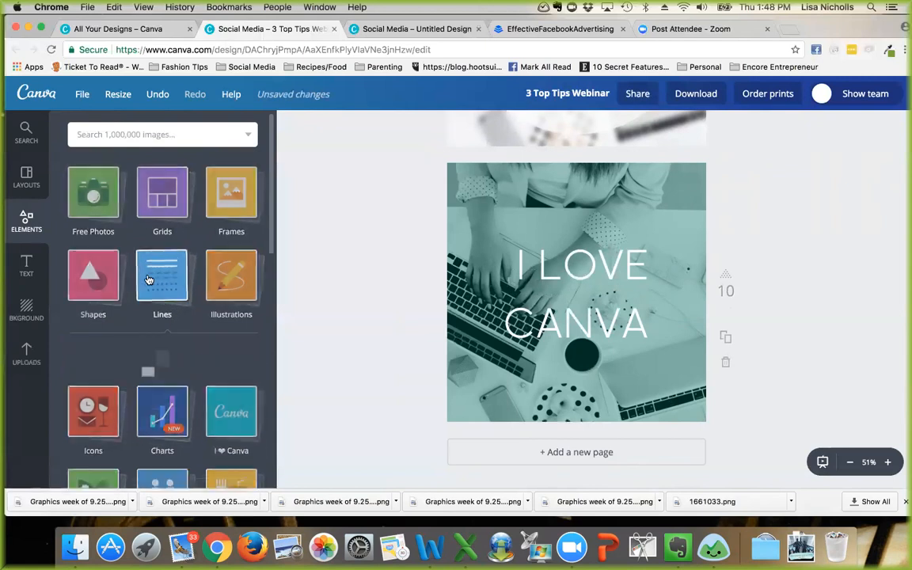
{"action": "left_click", "coordinate": [98, 359]}
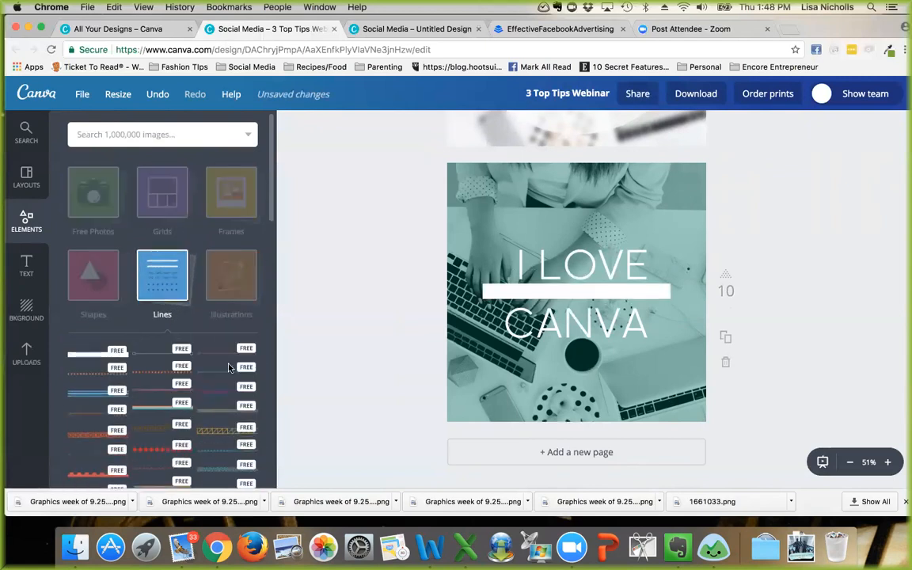
{"action": "left_click_drag", "start_coordinate": [669, 286], "coordinate": [587, 307]}
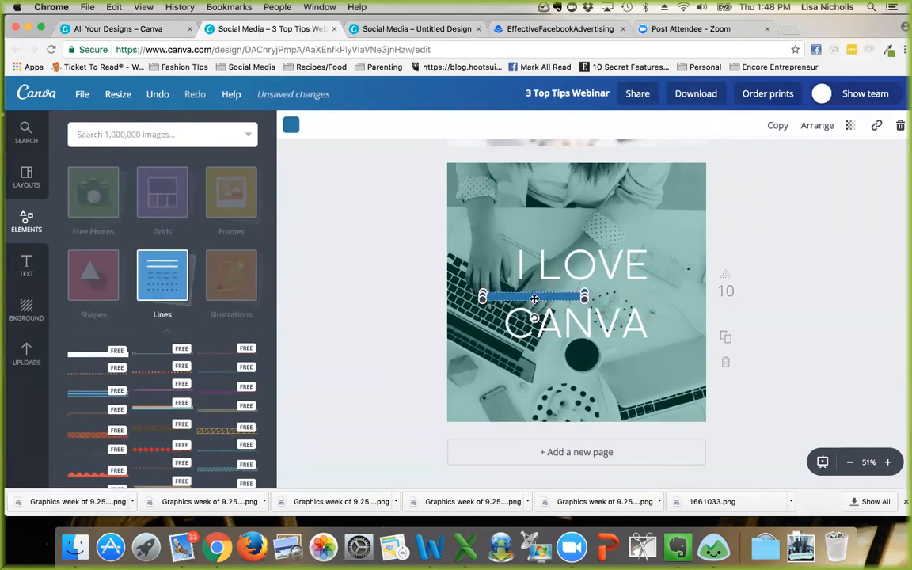
{"action": "left_click_drag", "start_coordinate": [523, 296], "coordinate": [564, 295]}
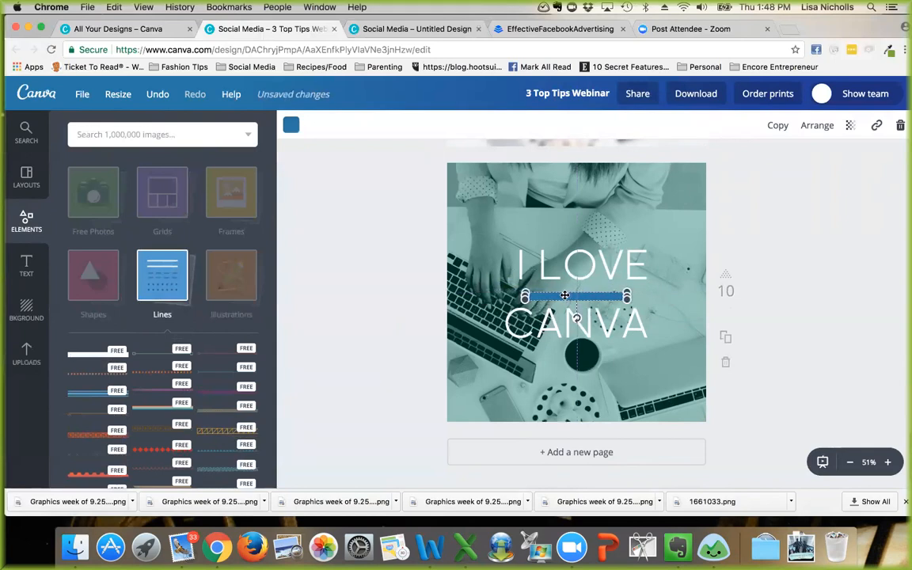
Step: Recolor the line between the two words white
{"action": "left_click", "coordinate": [293, 128]}
{"action": "scroll", "coordinate": [356, 293], "scroll_direction": "down", "scroll_amount": 2}
{"action": "left_click", "coordinate": [400, 333]}
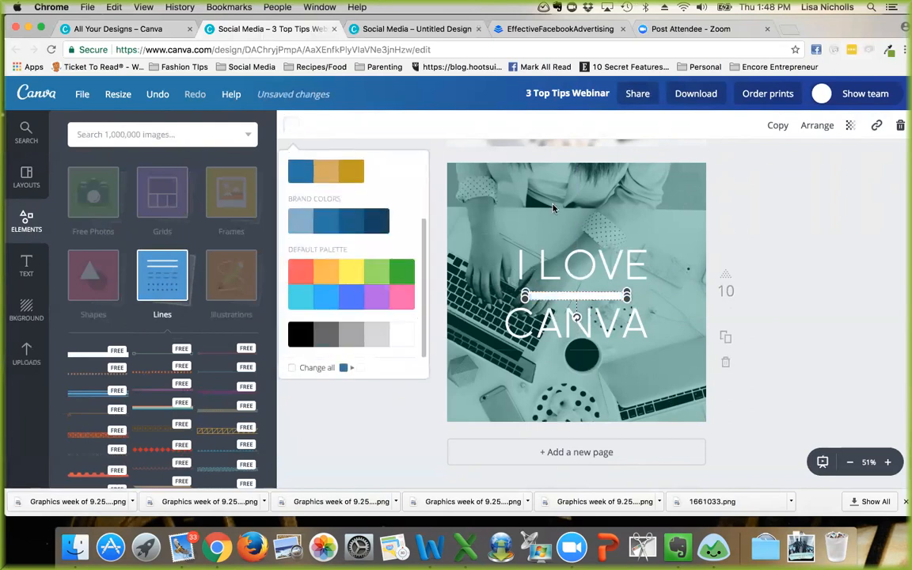
{"action": "left_click", "coordinate": [521, 161]}
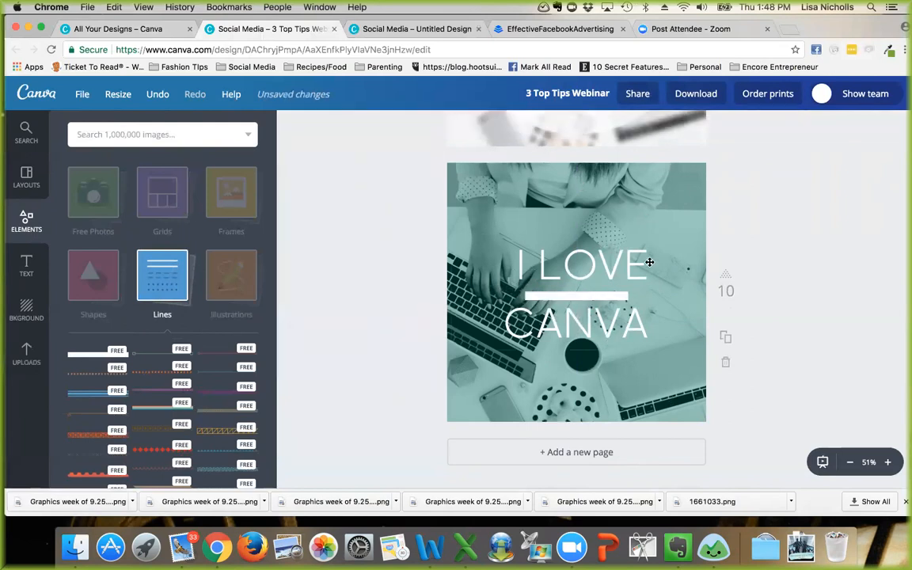
Step: Remove the extra space after "I LOVE" so the first text line is centred over "CANVA"
{"action": "left_click", "coordinate": [600, 264]}
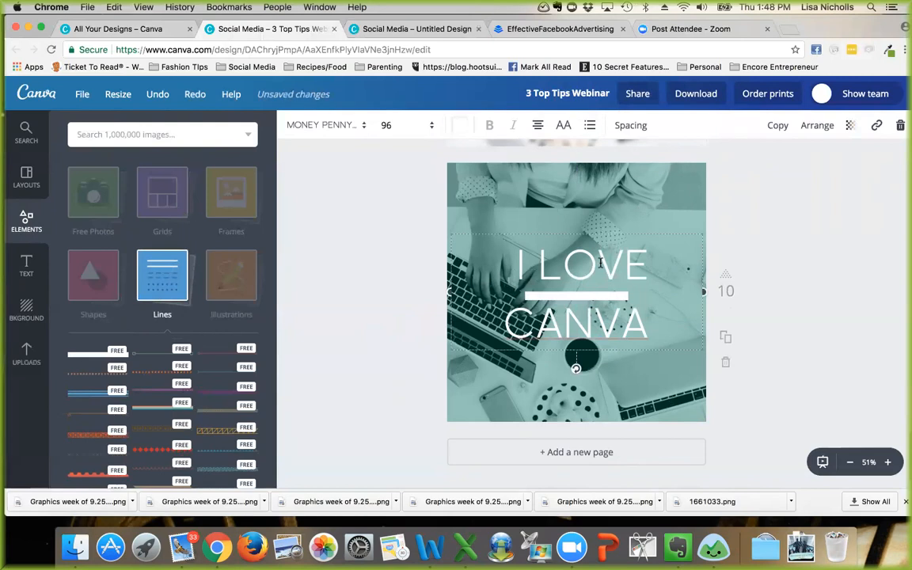
{"action": "key", "text": "Right"}
{"action": "key", "text": "BackSpace"}
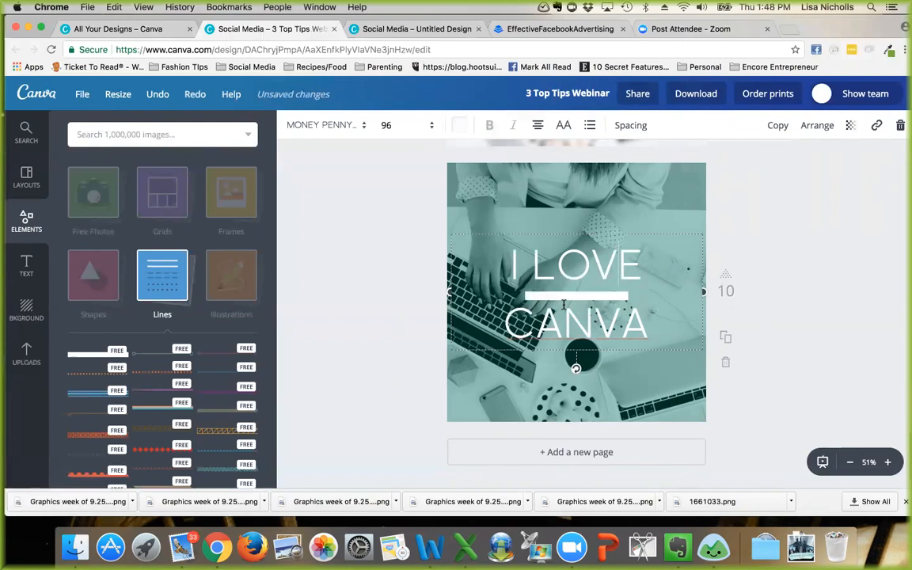
Step: Set the text's letter spacing to 20 and line height to 1.93, and move the text box up slightly around the line
{"action": "left_click", "coordinate": [625, 125]}
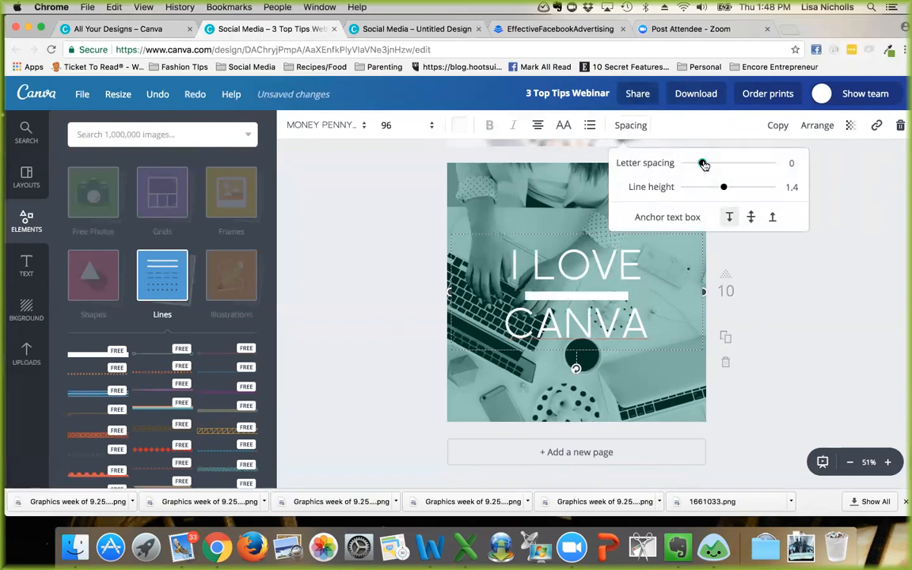
{"action": "left_click_drag", "start_coordinate": [704, 164], "coordinate": [747, 188]}
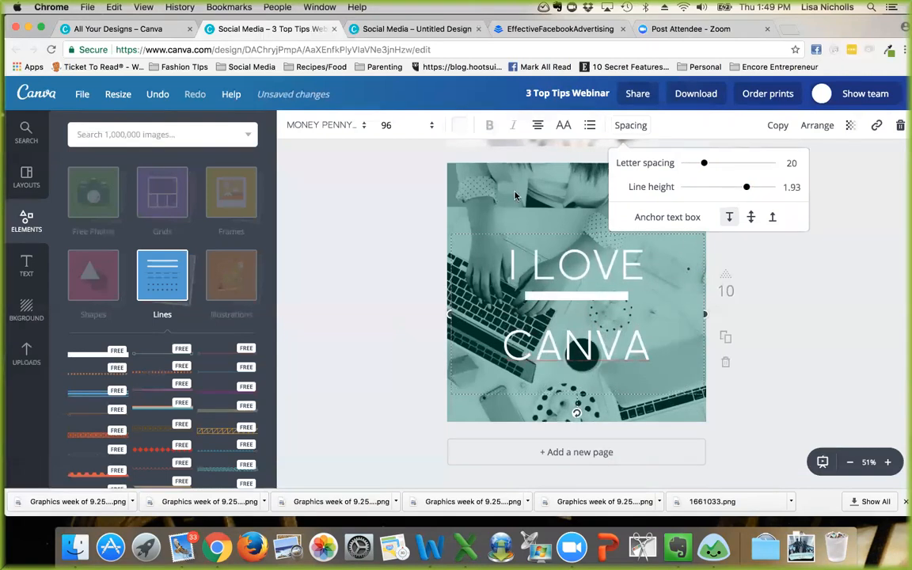
{"action": "left_click", "coordinate": [553, 224]}
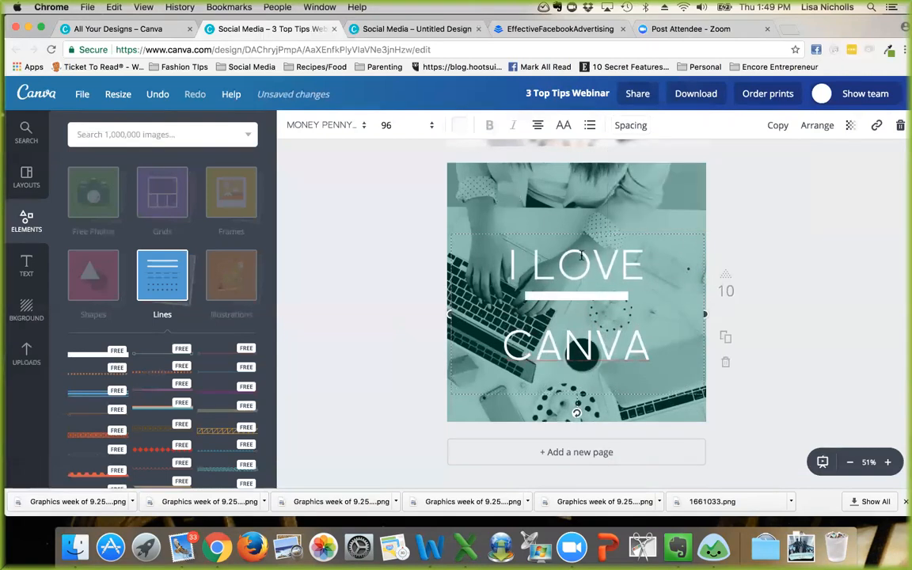
{"action": "left_click_drag", "start_coordinate": [575, 263], "coordinate": [573, 253]}
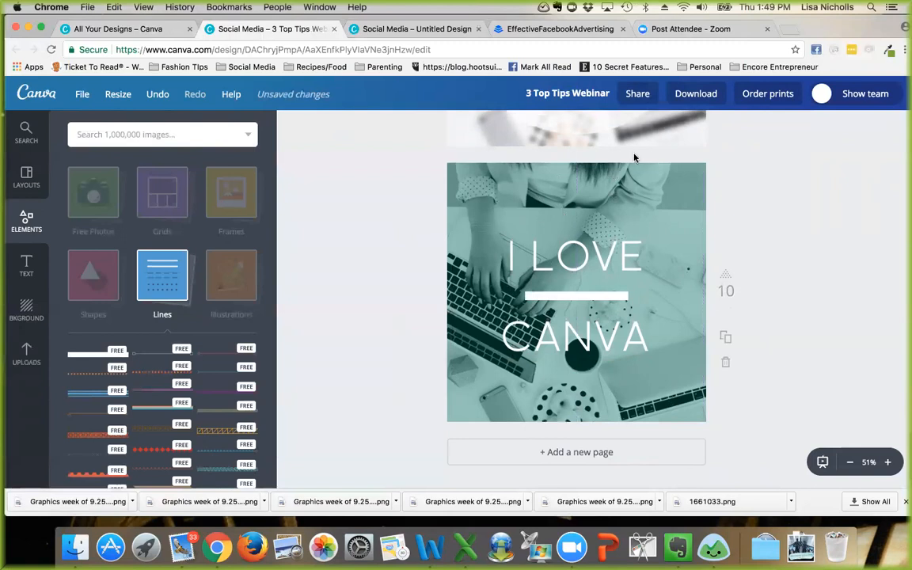
Step: Delete the coral shape and the black image covering the photo on page 6
{"action": "scroll", "coordinate": [404, 200], "scroll_direction": "up", "scroll_amount": 15}
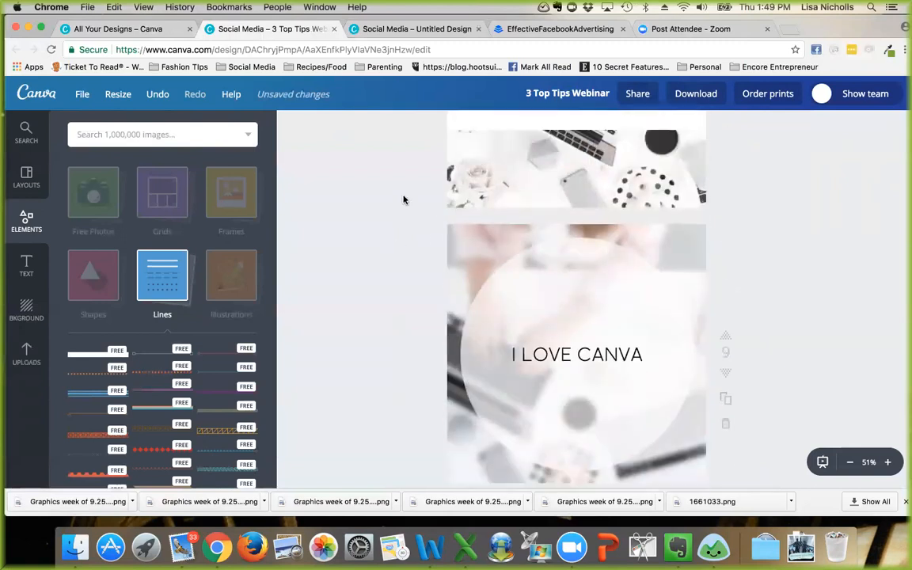
{"action": "scroll", "coordinate": [403, 200], "scroll_direction": "up", "scroll_amount": 5}
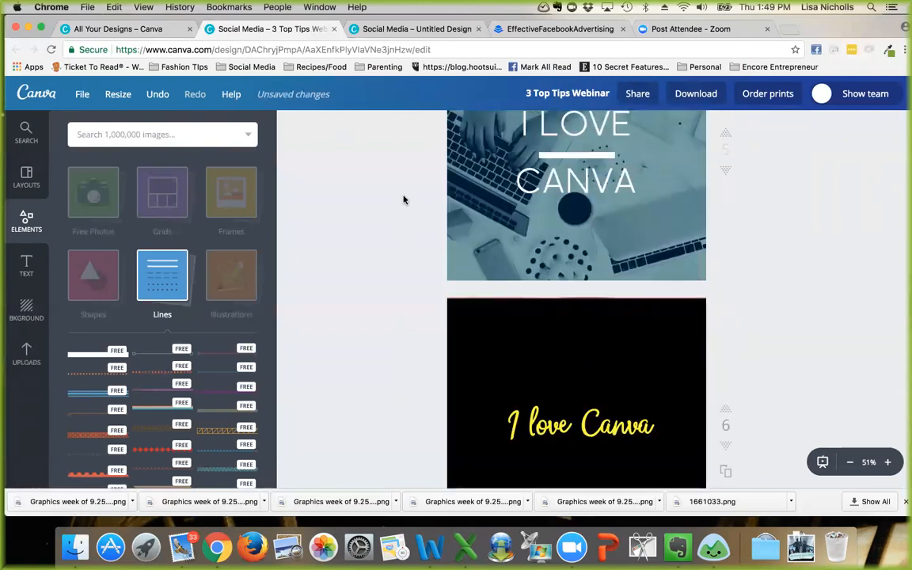
{"action": "left_click", "coordinate": [550, 272]}
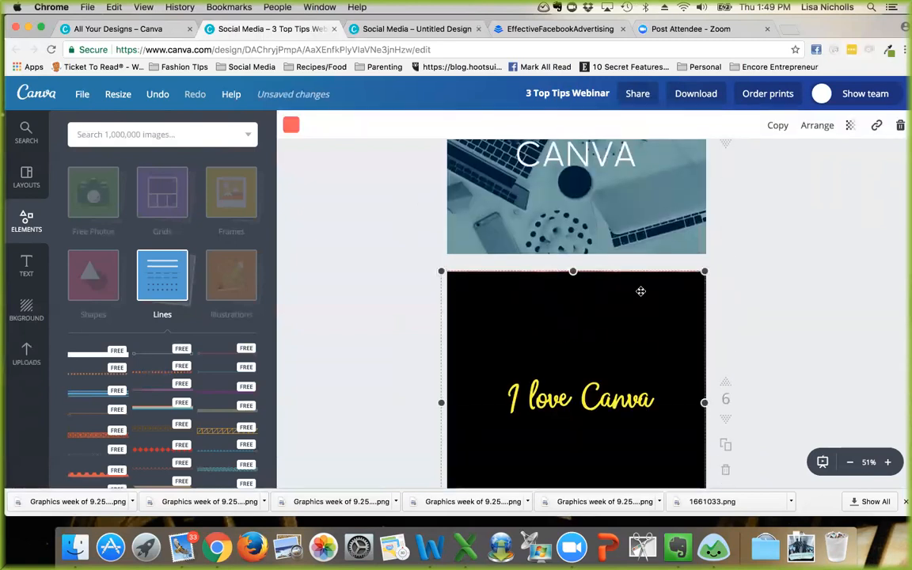
{"action": "left_click", "coordinate": [903, 127]}
{"action": "left_click", "coordinate": [677, 292]}
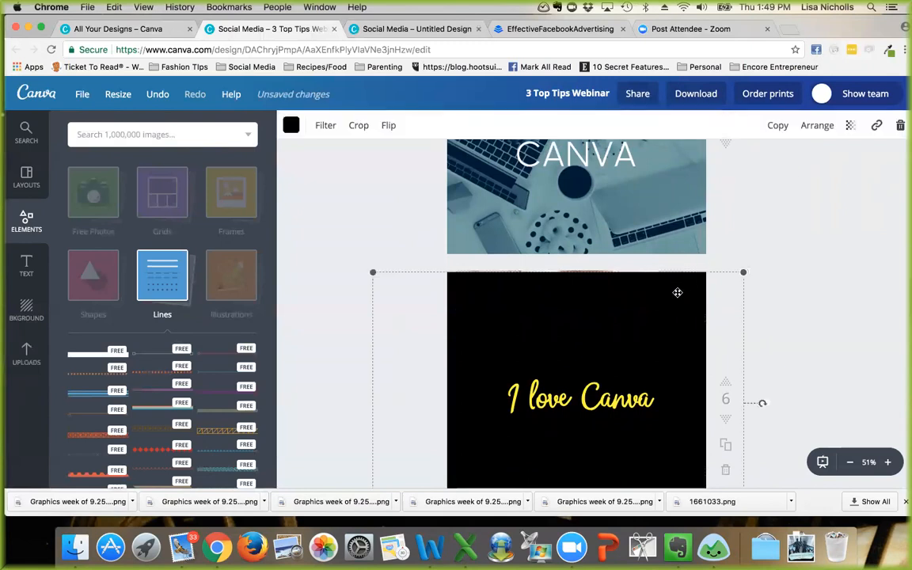
{"action": "left_click", "coordinate": [900, 127]}
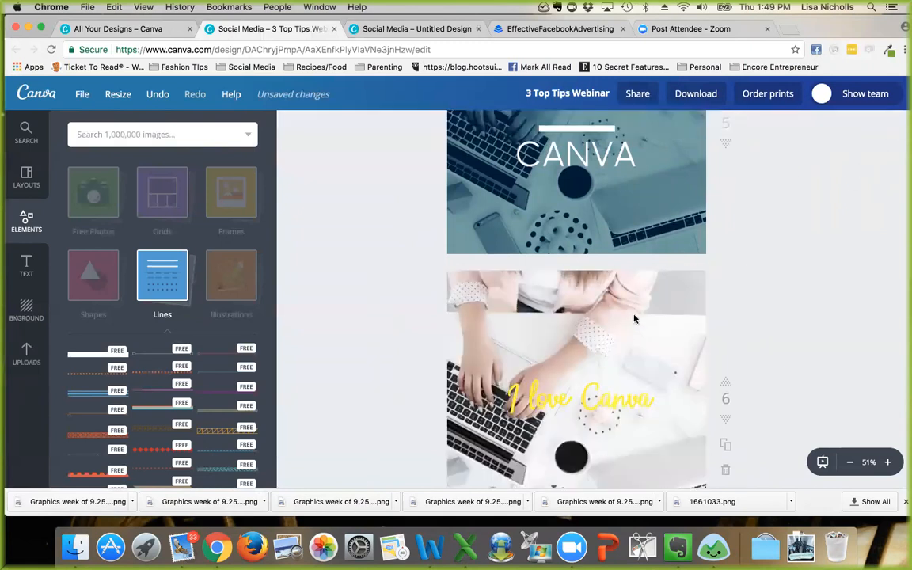
Step: Add a new page after page 10 and delete the green-tinted background photo from it
{"action": "scroll", "coordinate": [632, 324], "scroll_direction": "down", "scroll_amount": 2}
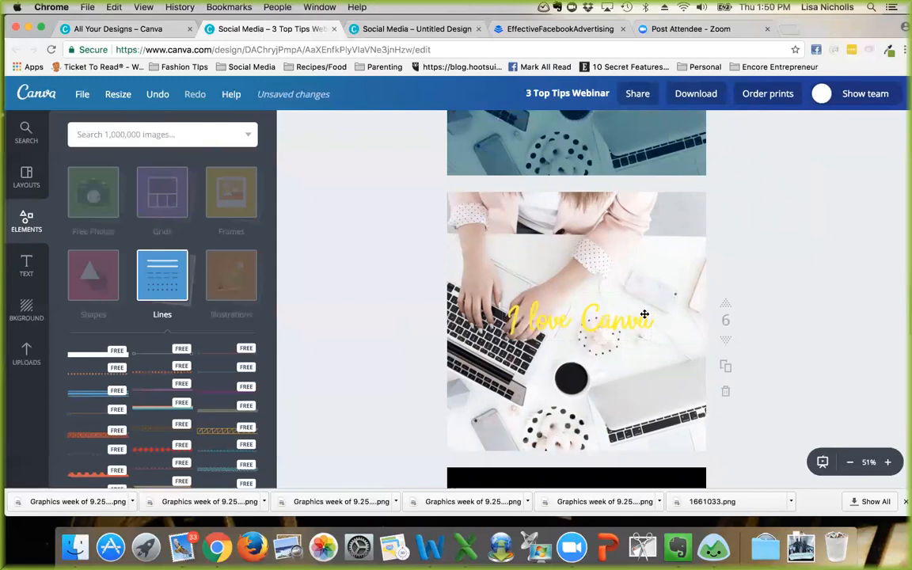
{"action": "scroll", "coordinate": [644, 314], "scroll_direction": "down", "scroll_amount": 15}
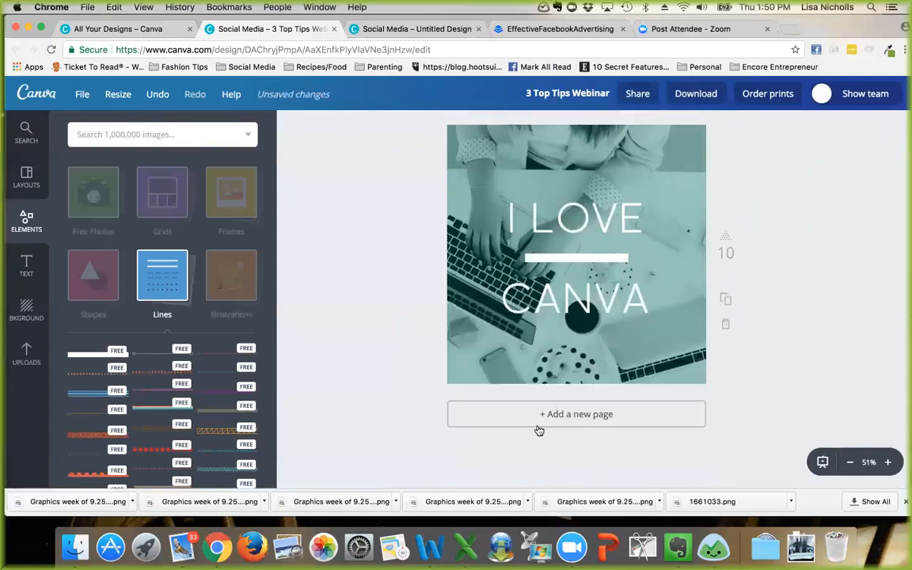
{"action": "left_click", "coordinate": [538, 421]}
{"action": "left_click", "coordinate": [593, 226]}
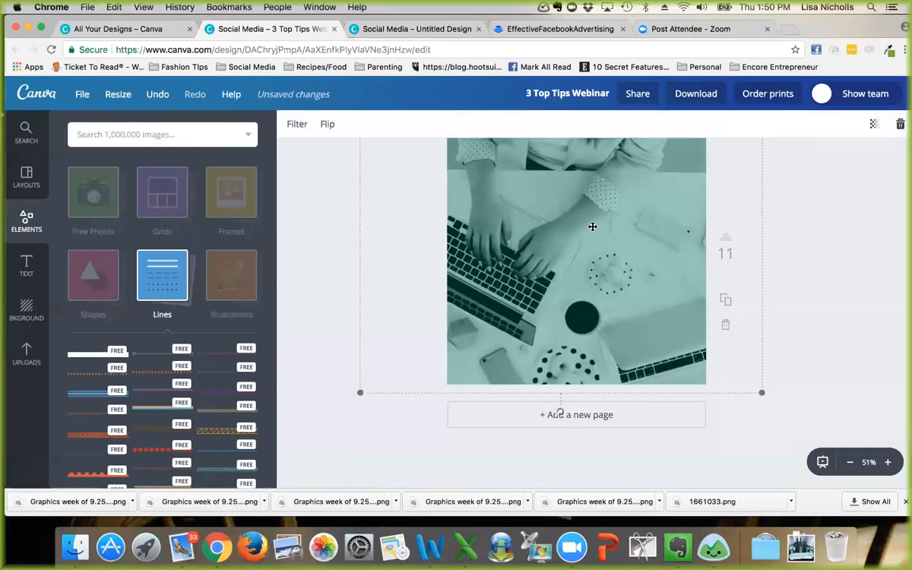
{"action": "left_click", "coordinate": [901, 124]}
Step: Place the uploaded photo of hands typing on a laptop on blank page 11 and enlarge it to fill the page
{"action": "scroll", "coordinate": [634, 248], "scroll_direction": "up", "scroll_amount": 10}
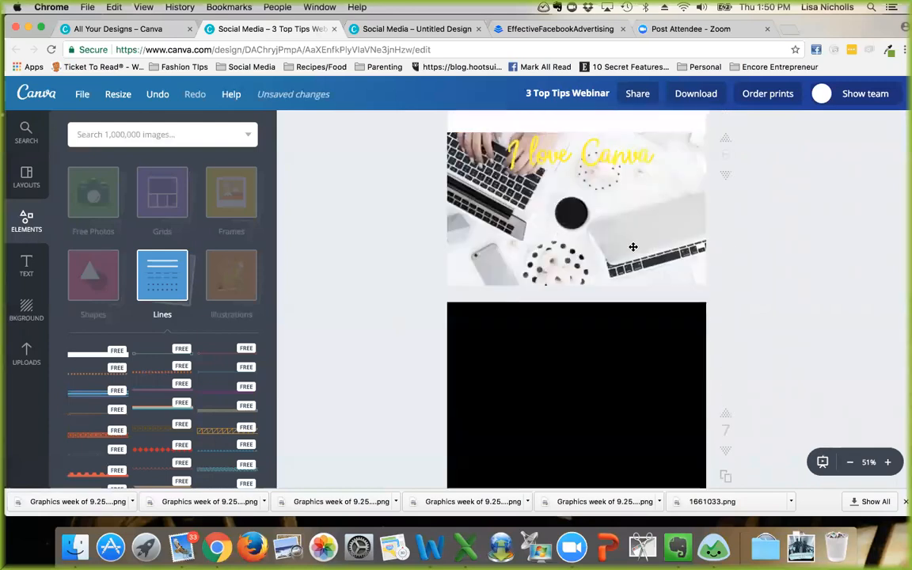
{"action": "scroll", "coordinate": [633, 247], "scroll_direction": "up", "scroll_amount": 2}
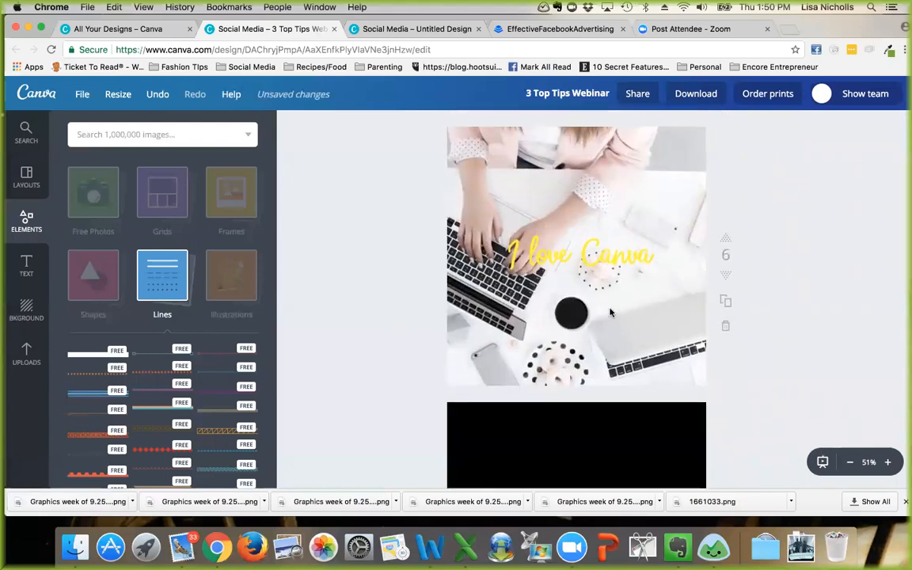
{"action": "scroll", "coordinate": [607, 313], "scroll_direction": "down", "scroll_amount": 20}
{"action": "scroll", "coordinate": [608, 314], "scroll_direction": "down", "scroll_amount": 3}
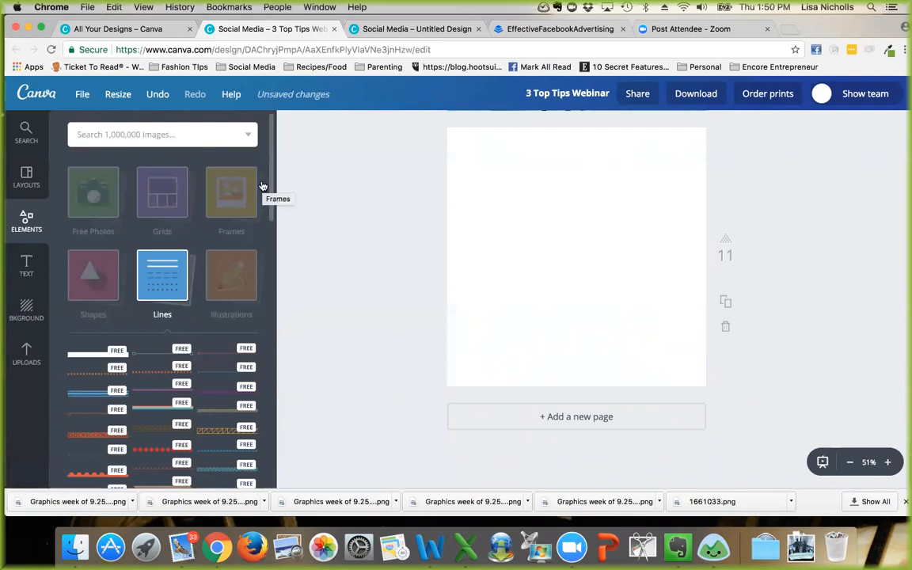
{"action": "left_click", "coordinate": [27, 353]}
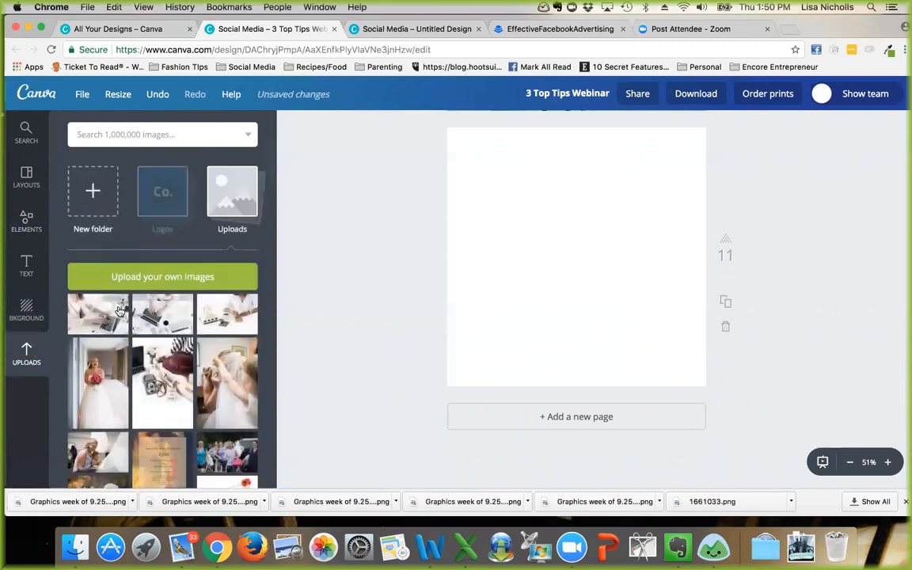
{"action": "left_click", "coordinate": [98, 314]}
{"action": "left_click_drag", "start_coordinate": [649, 267], "coordinate": [646, 212]}
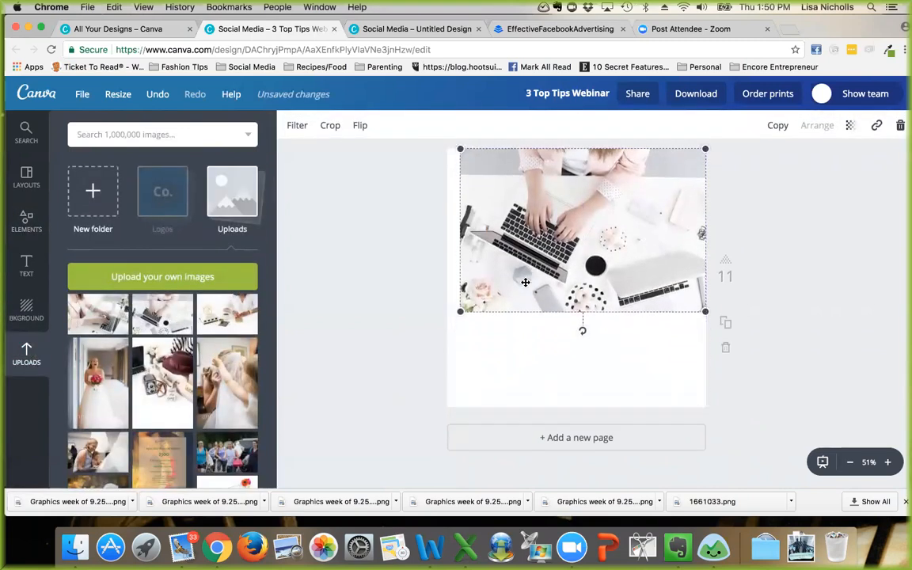
{"action": "left_click_drag", "start_coordinate": [460, 311], "coordinate": [328, 453]}
{"action": "left_click_drag", "start_coordinate": [342, 309], "coordinate": [372, 309]}
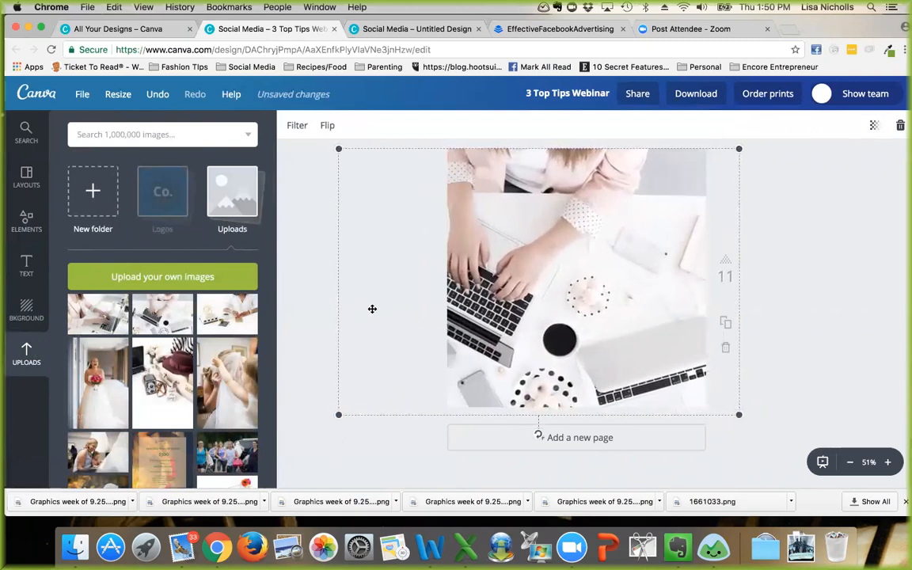
Step: Apply the Grayscale filter to the laptop photo on page 11
{"action": "left_click", "coordinate": [296, 126]}
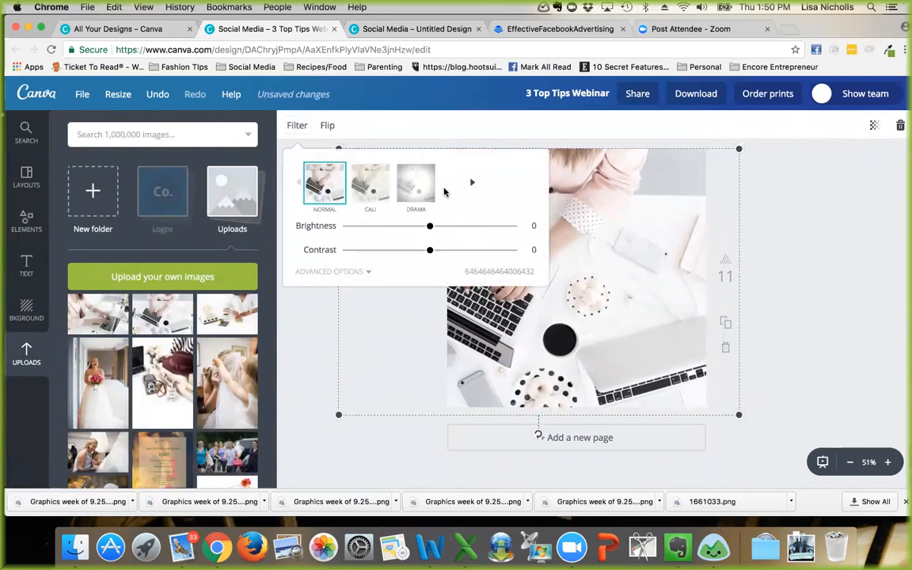
{"action": "left_click", "coordinate": [536, 185]}
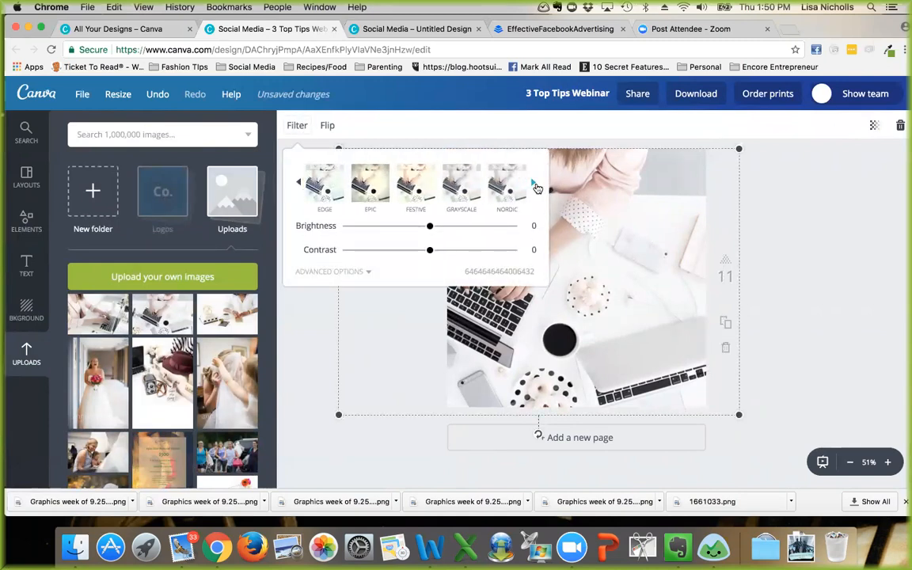
{"action": "left_click", "coordinate": [465, 192]}
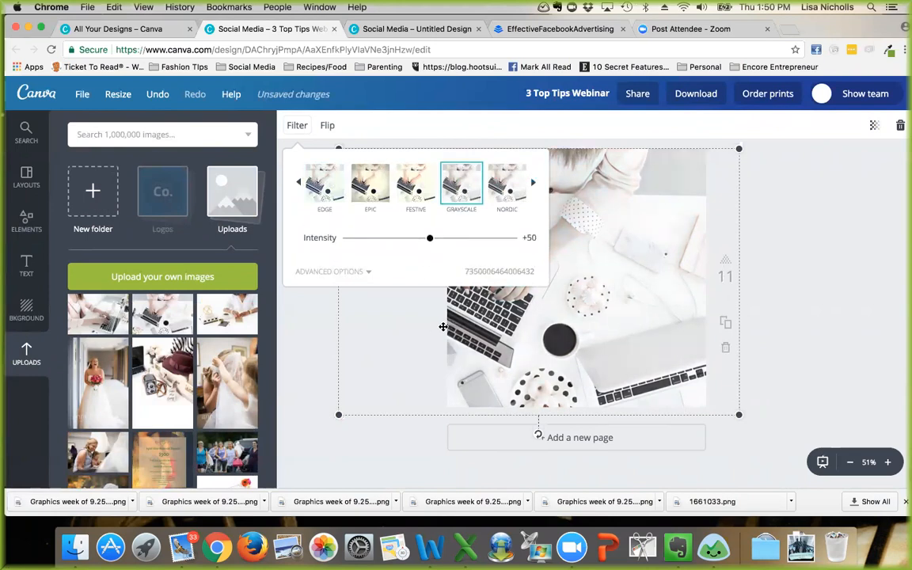
{"action": "left_click", "coordinate": [305, 381]}
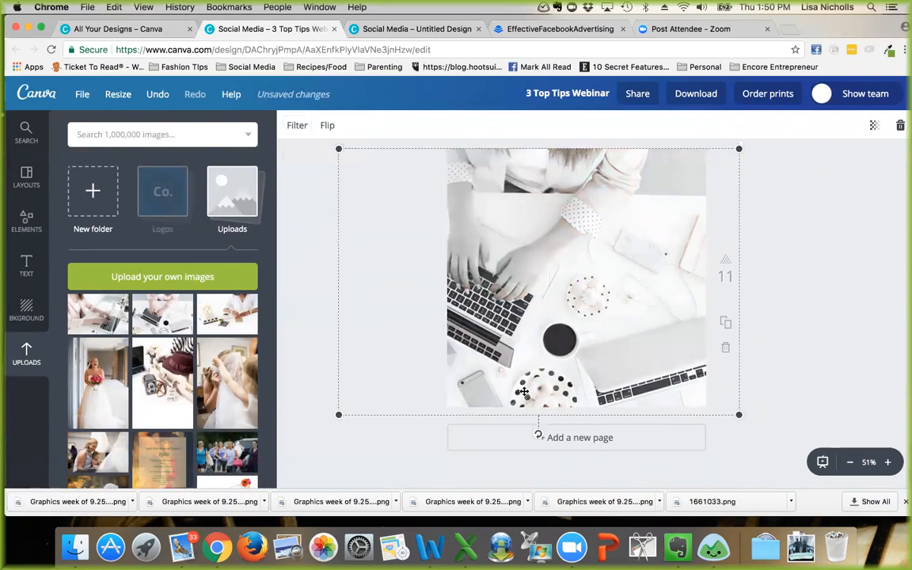
{"action": "left_click", "coordinate": [797, 171]}
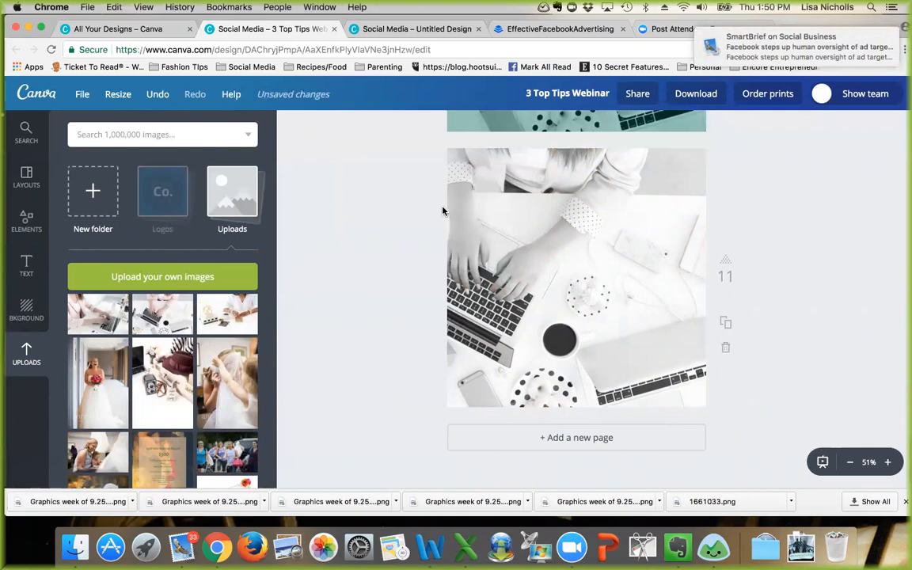
Step: Add a solid square shape to page 11 and enlarge it to cover the whole photo
{"action": "left_click", "coordinate": [26, 215]}
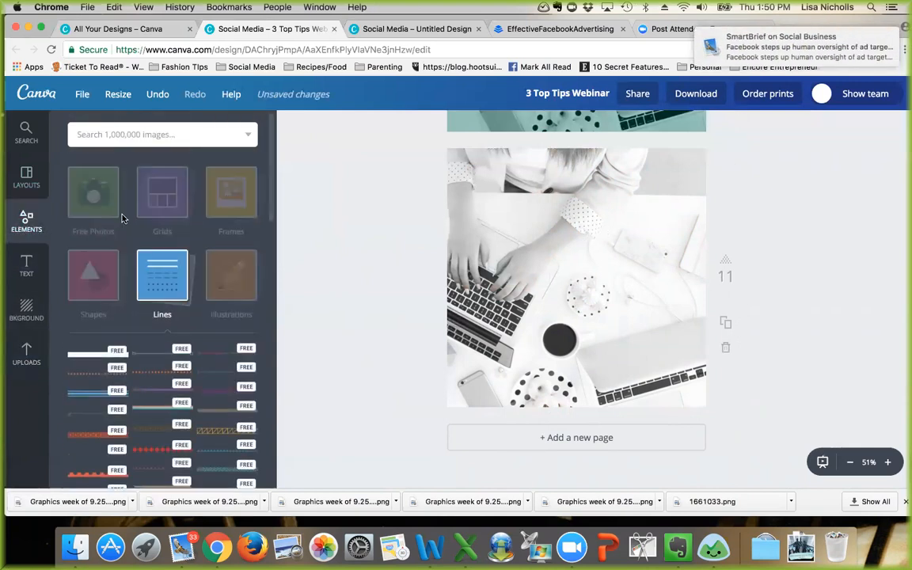
{"action": "left_click", "coordinate": [94, 261]}
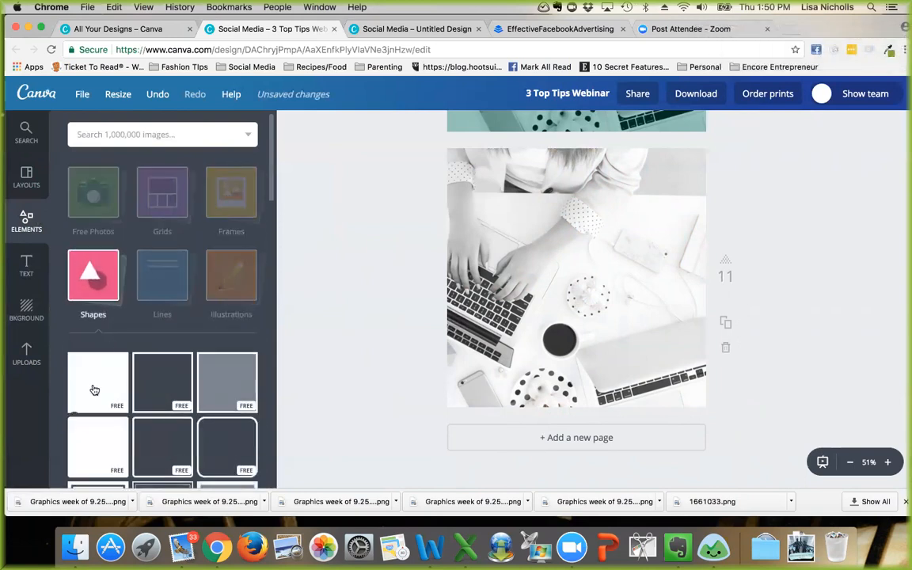
{"action": "left_click", "coordinate": [93, 390]}
{"action": "left_click_drag", "start_coordinate": [653, 275], "coordinate": [666, 210]}
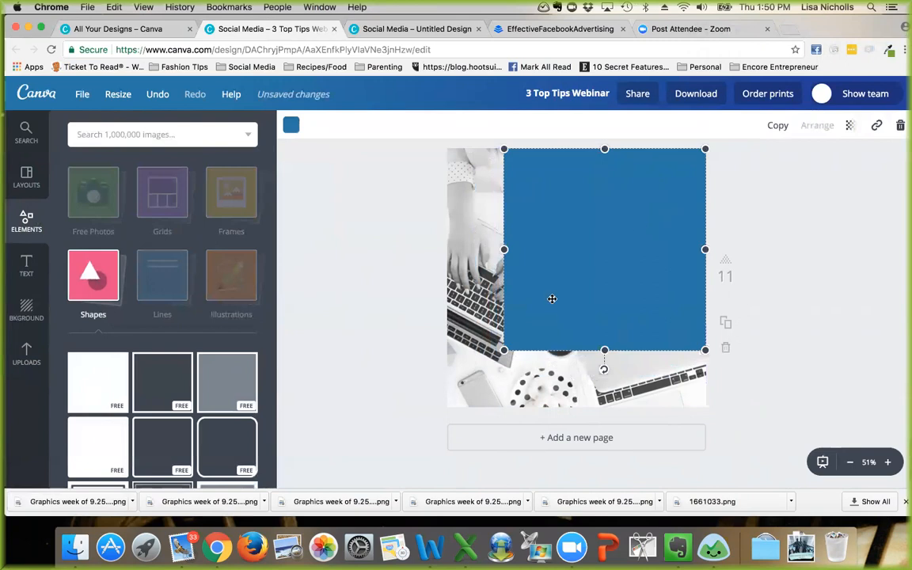
{"action": "left_click_drag", "start_coordinate": [504, 350], "coordinate": [440, 411]}
{"action": "left_click_drag", "start_coordinate": [515, 320], "coordinate": [519, 317]}
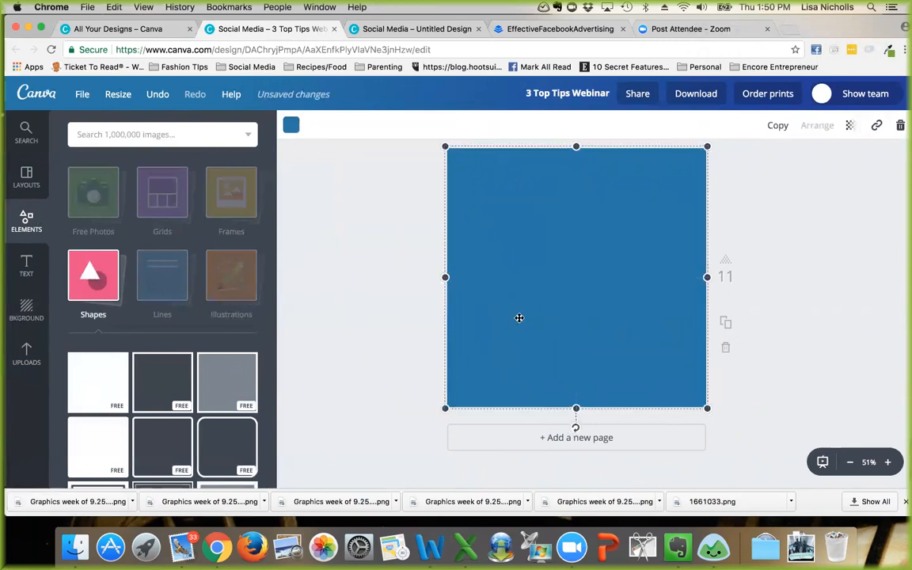
Step: Set the blue square's transparency to 53 on page 11 and recolor it to the coral red from the default palette
{"action": "left_click", "coordinate": [851, 126]}
{"action": "left_click_drag", "start_coordinate": [827, 163], "coordinate": [787, 162]}
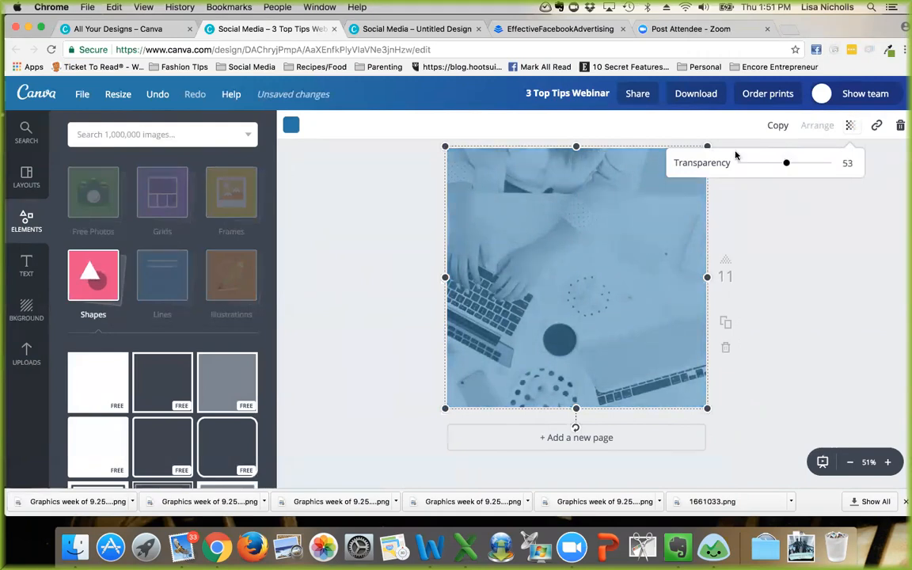
{"action": "left_click", "coordinate": [290, 125]}
{"action": "scroll", "coordinate": [357, 269], "scroll_direction": "down", "scroll_amount": 3}
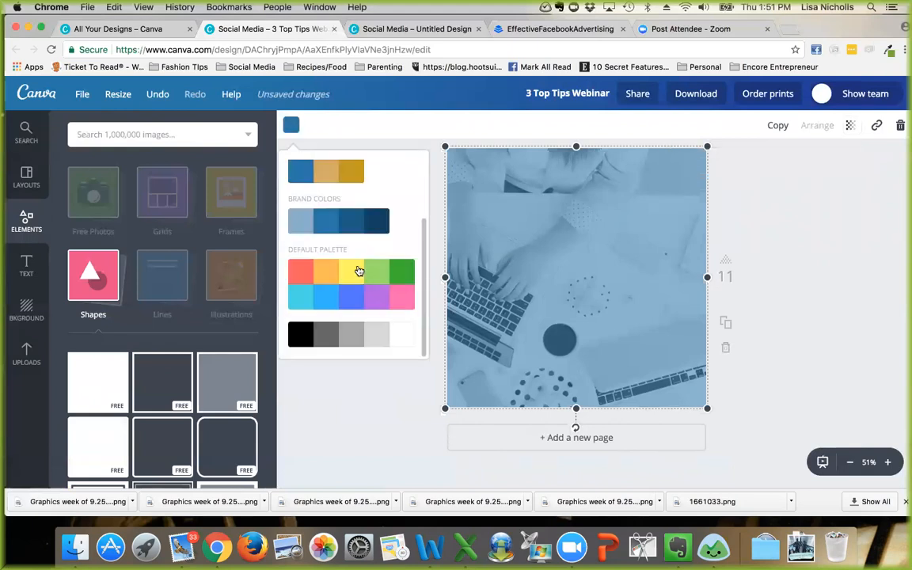
{"action": "left_click", "coordinate": [301, 271]}
{"action": "left_click", "coordinate": [356, 414]}
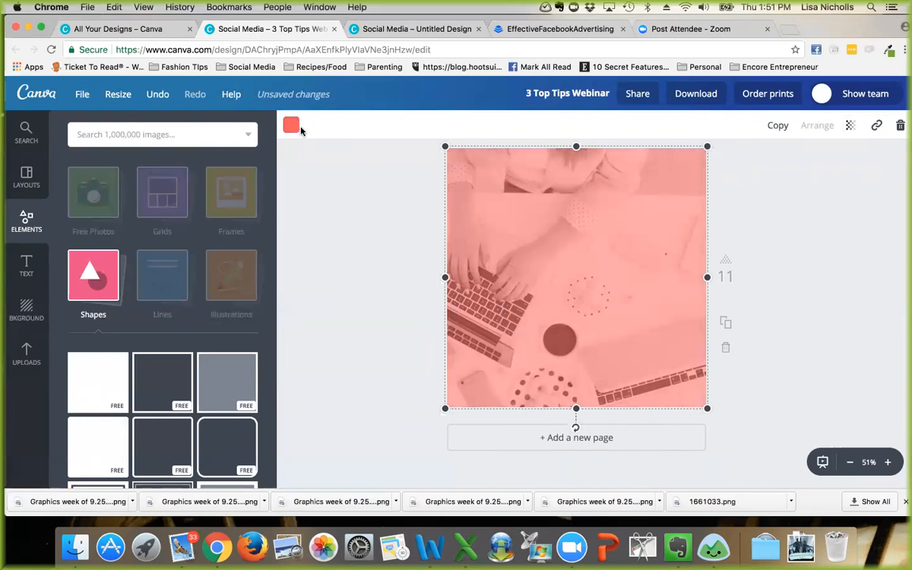
Step: Lower the coral red square's transparency value to 31 on page 11
{"action": "left_click", "coordinate": [850, 125]}
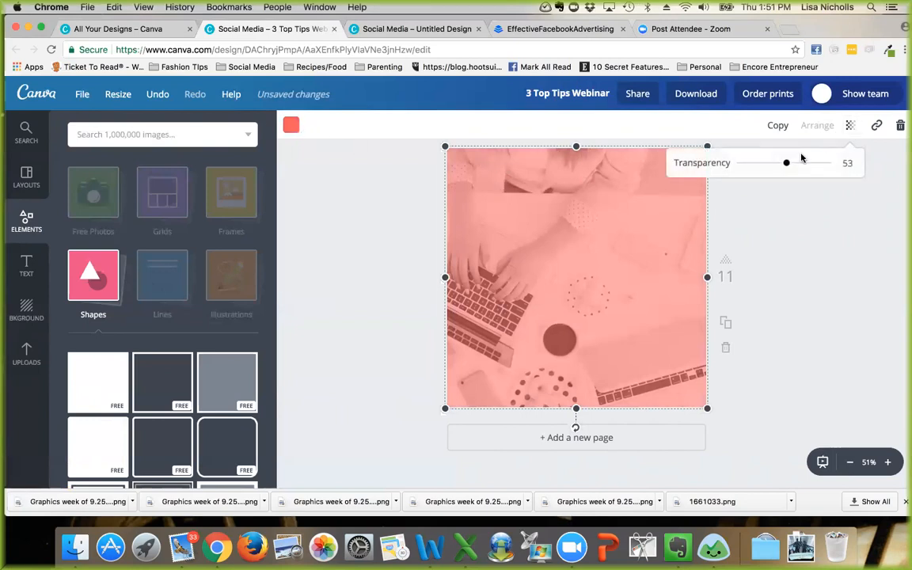
{"action": "left_click_drag", "start_coordinate": [788, 163], "coordinate": [768, 169]}
{"action": "left_click_drag", "start_coordinate": [767, 169], "coordinate": [768, 168]}
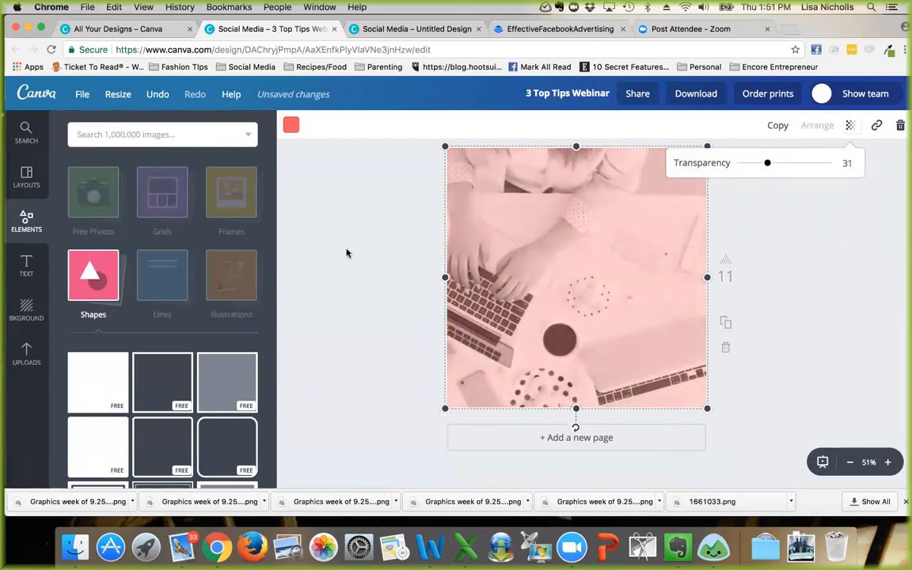
{"action": "left_click", "coordinate": [337, 247]}
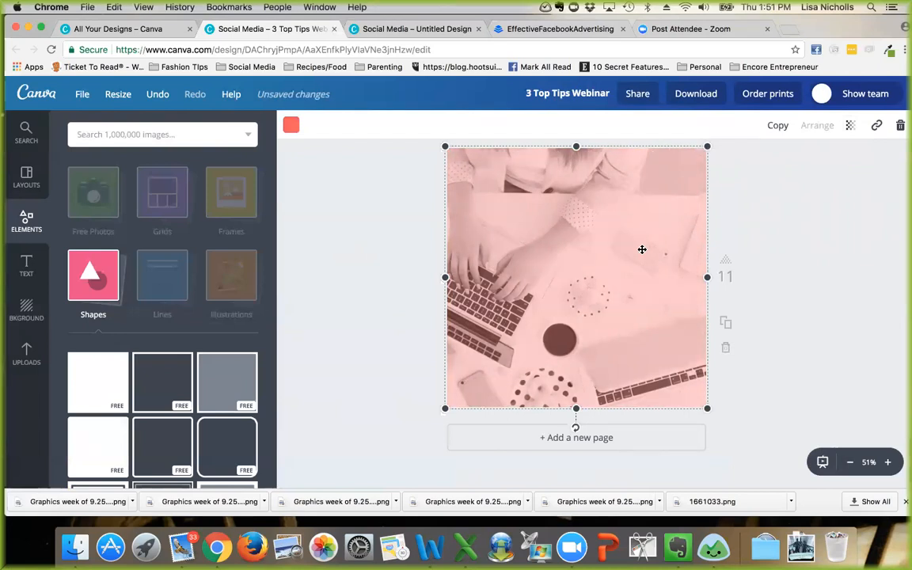
Step: Search the image library for "gradient" and add the free image that fades from transparent to black to page 11
{"action": "left_click", "coordinate": [96, 135]}
{"action": "type", "text": "g"}
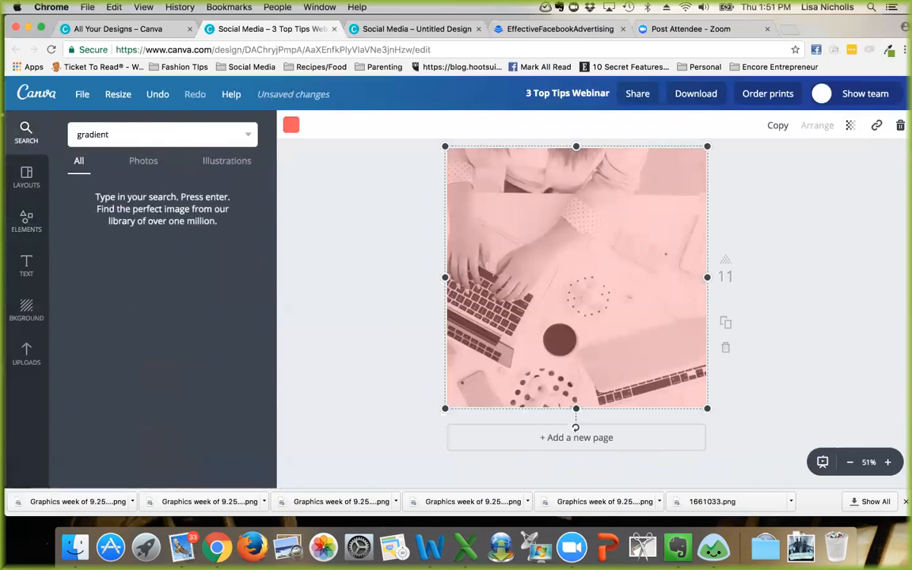
{"action": "type", "text": "radient"}
{"action": "key", "text": "Return"}
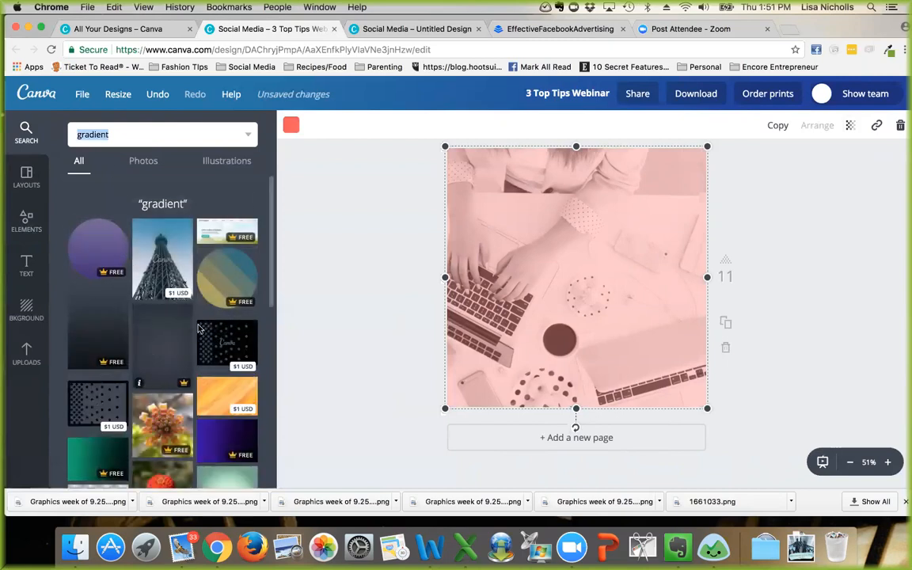
{"action": "scroll", "coordinate": [203, 327], "scroll_direction": "down", "scroll_amount": 2}
{"action": "scroll", "coordinate": [203, 328], "scroll_direction": "down", "scroll_amount": 1}
{"action": "scroll", "coordinate": [203, 328], "scroll_direction": "up", "scroll_amount": 2}
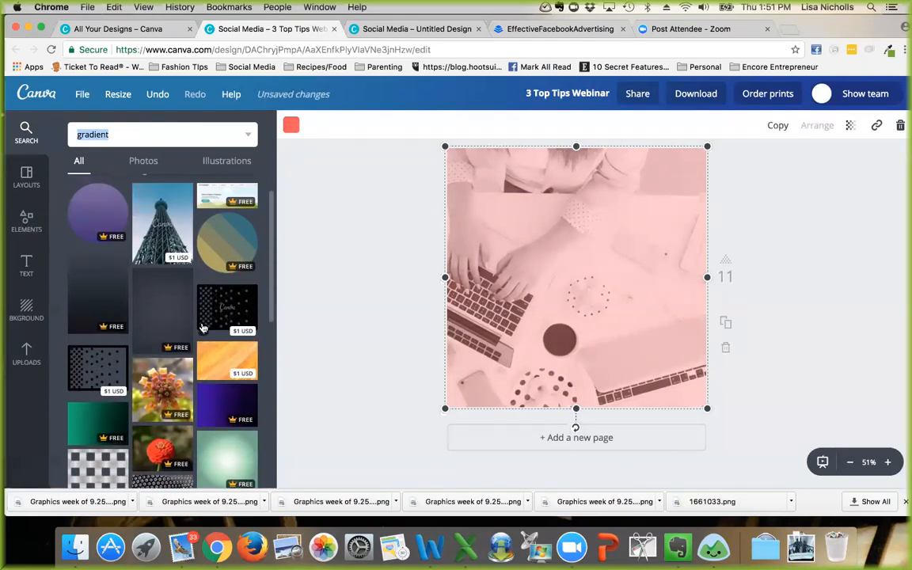
{"action": "left_click", "coordinate": [98, 366]}
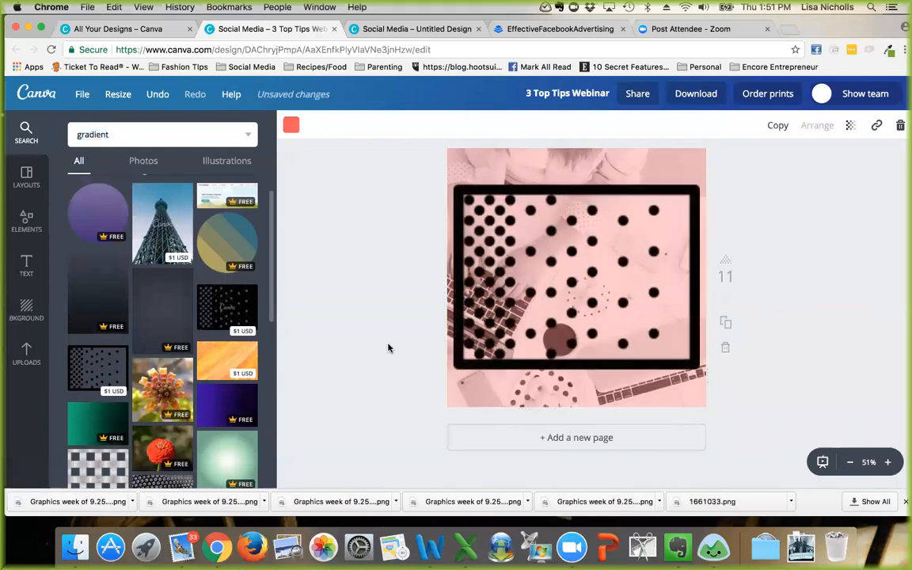
{"action": "key", "text": "Delete"}
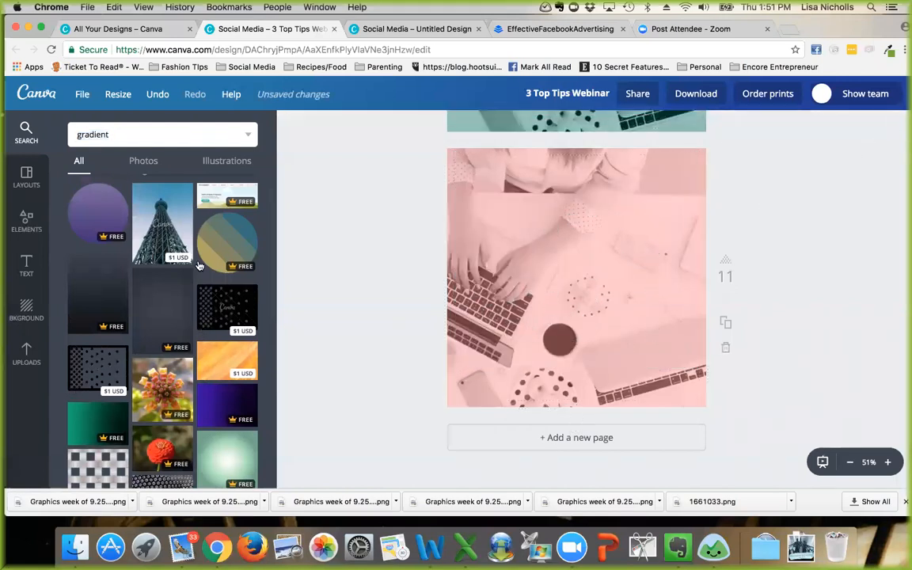
{"action": "left_click", "coordinate": [88, 276]}
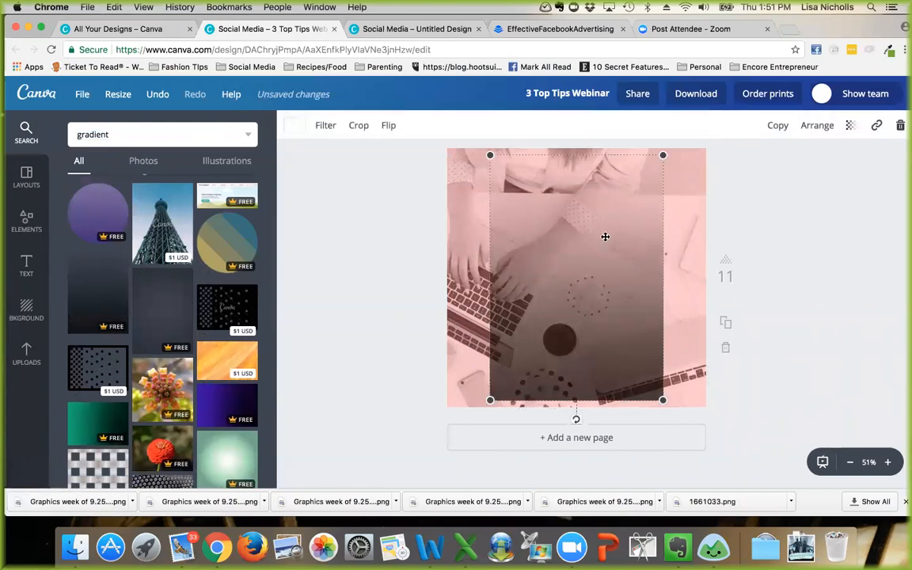
Step: Rotate the gradient so its dark end is at the page's right side, and enlarge and position it over the photo
{"action": "left_click_drag", "start_coordinate": [576, 425], "coordinate": [718, 277]}
{"action": "left_click_drag", "start_coordinate": [639, 249], "coordinate": [658, 206]}
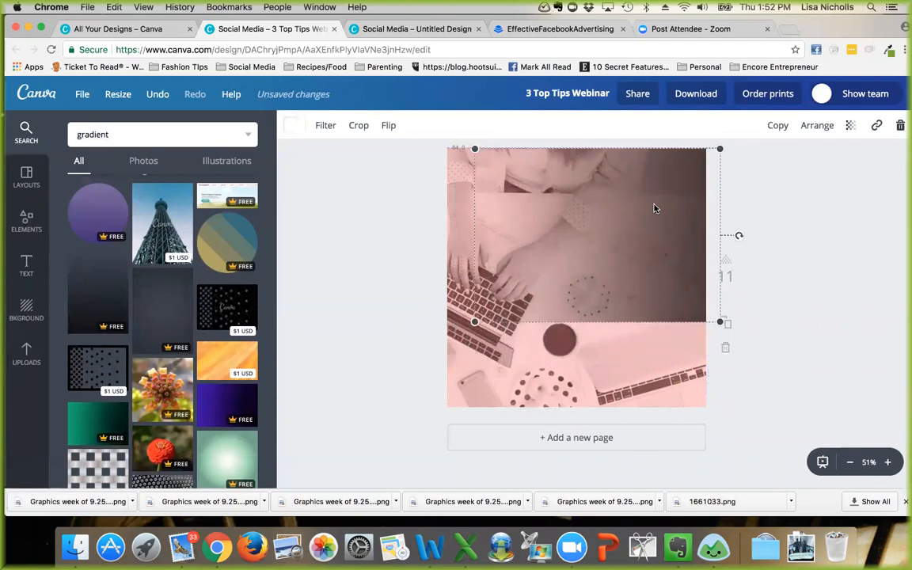
{"action": "left_click_drag", "start_coordinate": [474, 322], "coordinate": [347, 412]}
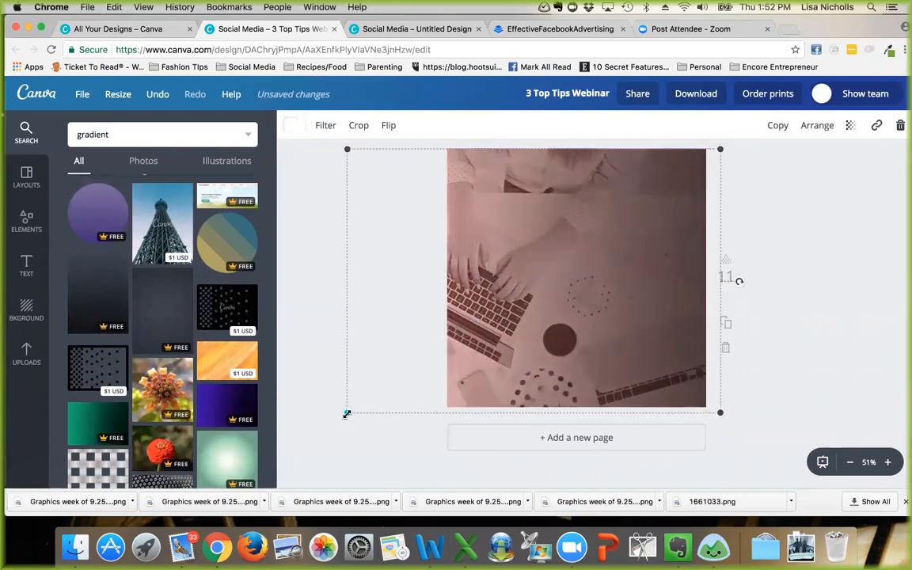
{"action": "left_click_drag", "start_coordinate": [403, 261], "coordinate": [485, 266]}
{"action": "mouse_move", "coordinate": [598, 266]}
{"action": "left_mouse_down"}
{"action": "mouse_move", "coordinate": [470, 266]}
{"action": "mouse_move", "coordinate": [597, 268]}
{"action": "left_mouse_up"}
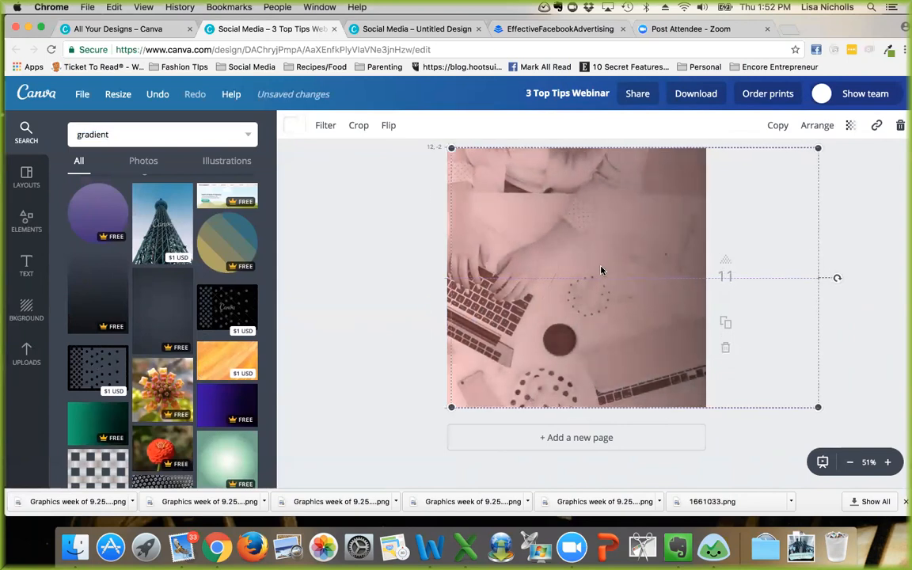
{"action": "left_click", "coordinate": [411, 252]}
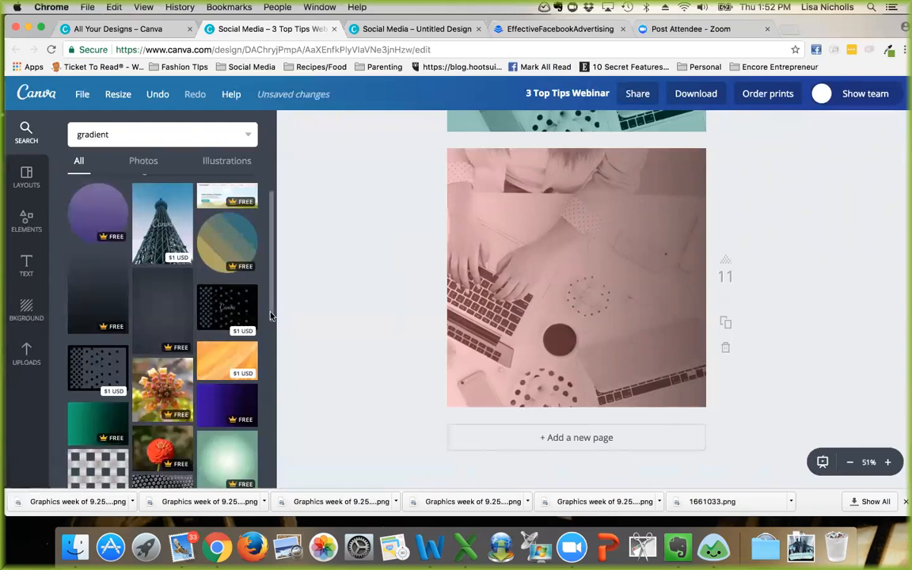
Step: Add a script subheading reading "I love Canva" to page 11
{"action": "left_click", "coordinate": [24, 252]}
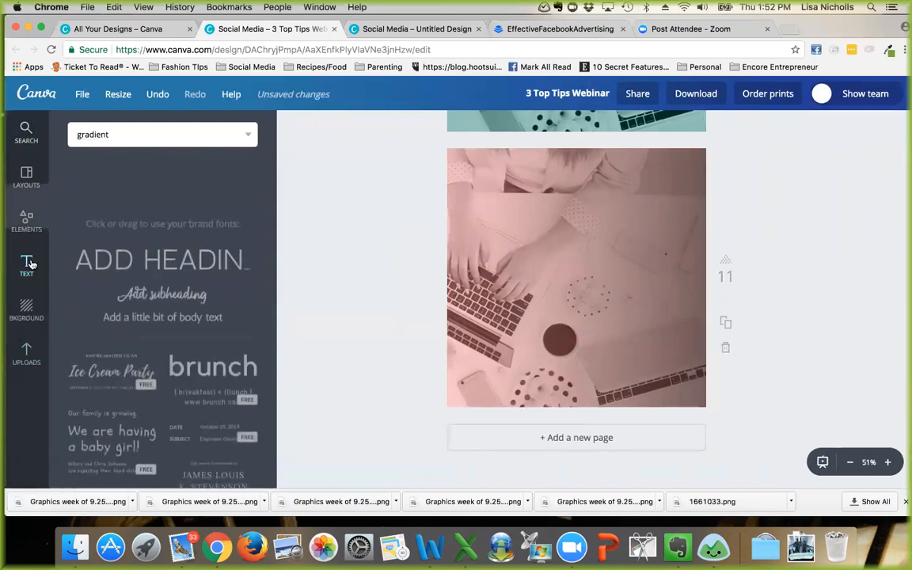
{"action": "left_click", "coordinate": [156, 205]}
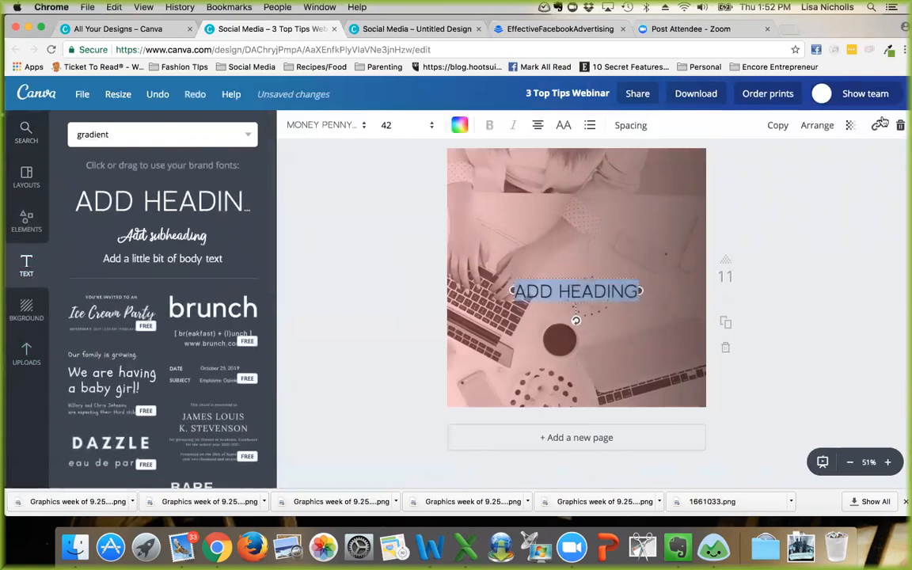
{"action": "left_click", "coordinate": [900, 129]}
{"action": "left_click_drag", "start_coordinate": [163, 233], "coordinate": [576, 308]}
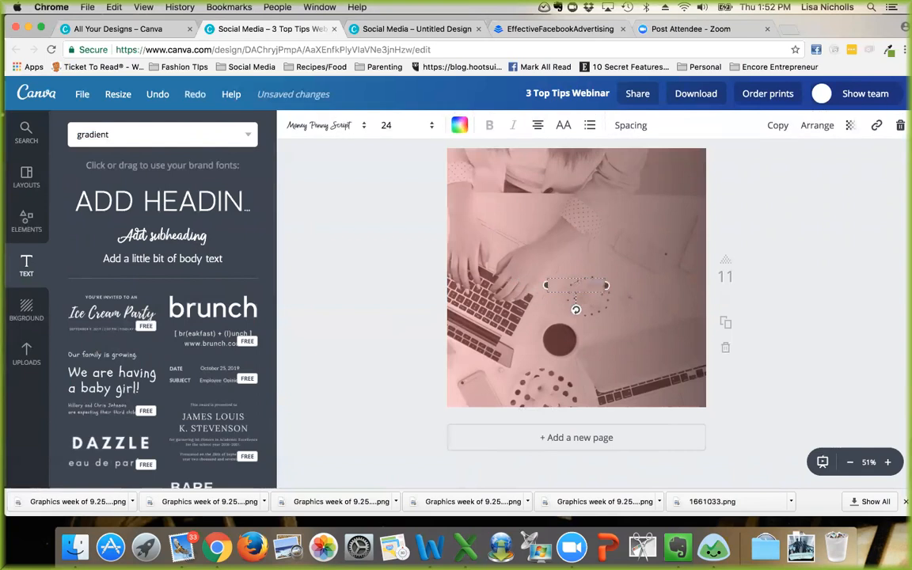
{"action": "type", "text": "I love Canva"}
{"action": "left_click", "coordinate": [630, 339]}
Step: Set the font size of the "I love Canva" text to 96
{"action": "left_click", "coordinate": [572, 286]}
{"action": "left_click", "coordinate": [428, 128]}
{"action": "left_click", "coordinate": [391, 378]}
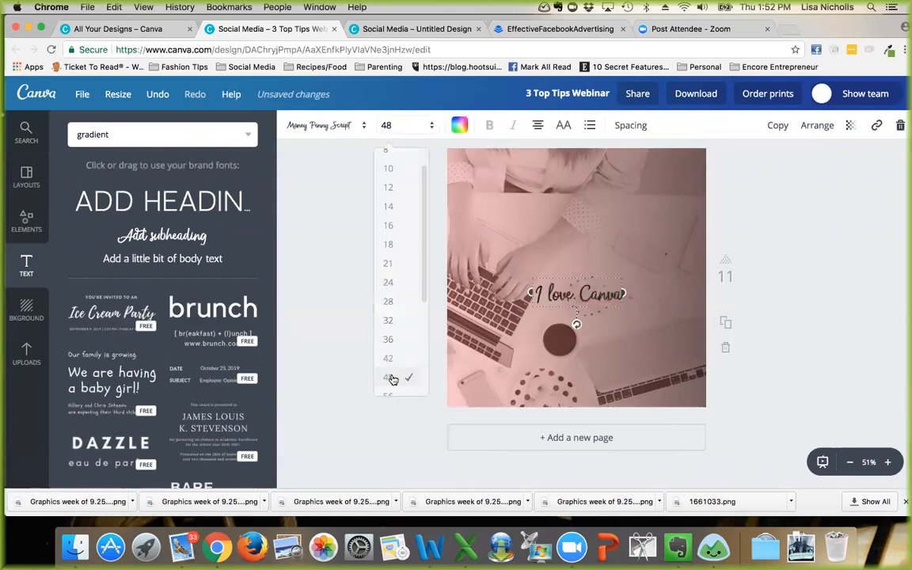
{"action": "left_click", "coordinate": [427, 130]}
{"action": "scroll", "coordinate": [400, 281], "scroll_direction": "down", "scroll_amount": 3}
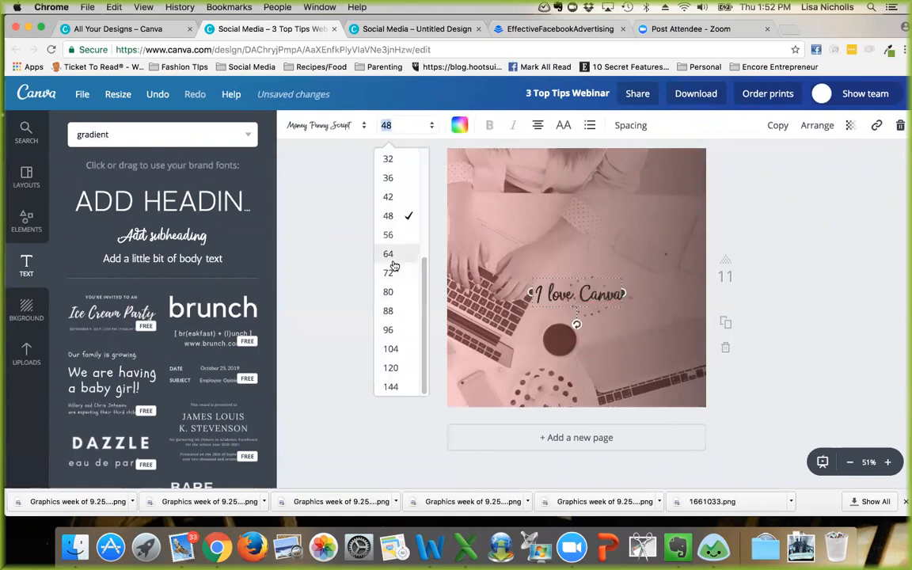
{"action": "left_click", "coordinate": [388, 330]}
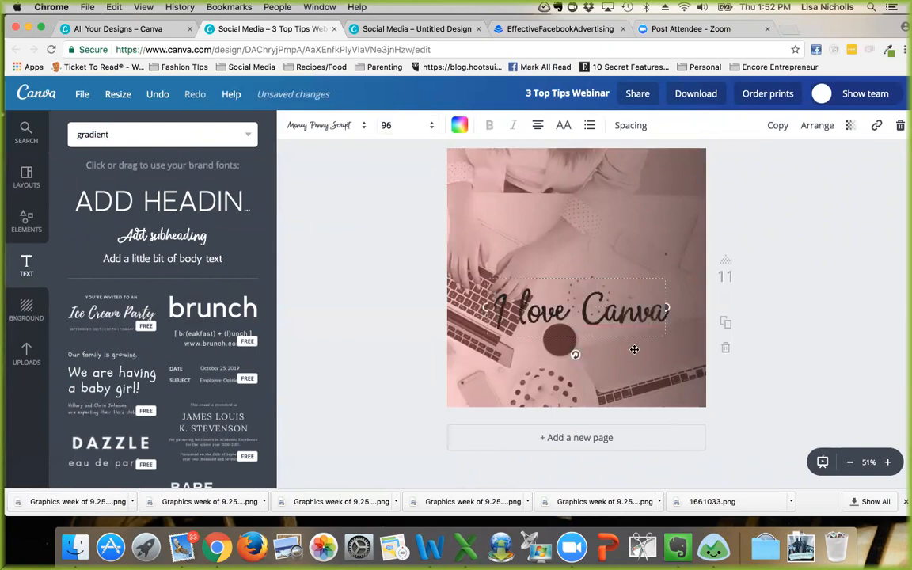
Step: Move the "I love Canva" text up to the page's vertical middle and color it with the yellow document color
{"action": "left_click", "coordinate": [610, 271]}
{"action": "left_click_drag", "start_coordinate": [566, 312], "coordinate": [566, 289]}
{"action": "left_click", "coordinate": [611, 293]}
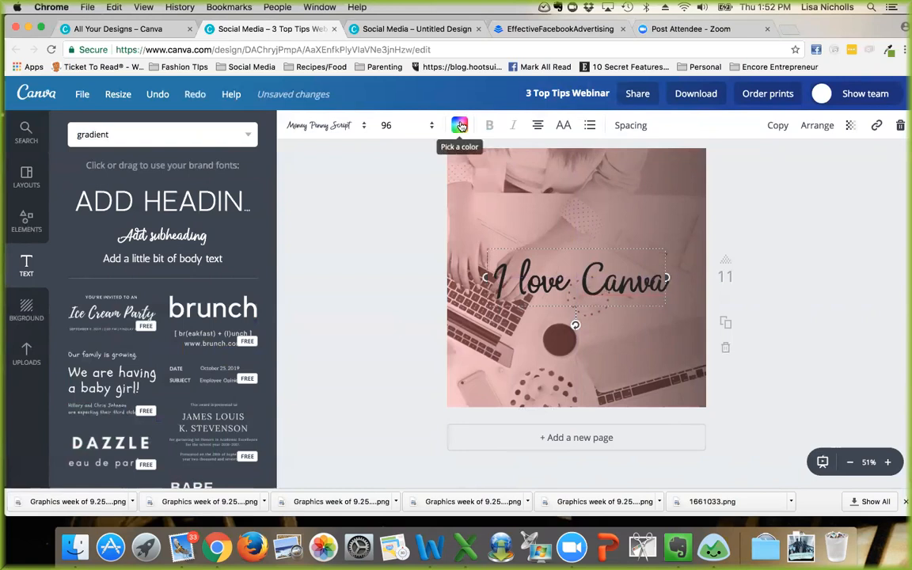
{"action": "left_click", "coordinate": [460, 125]}
{"action": "left_click", "coordinate": [496, 191]}
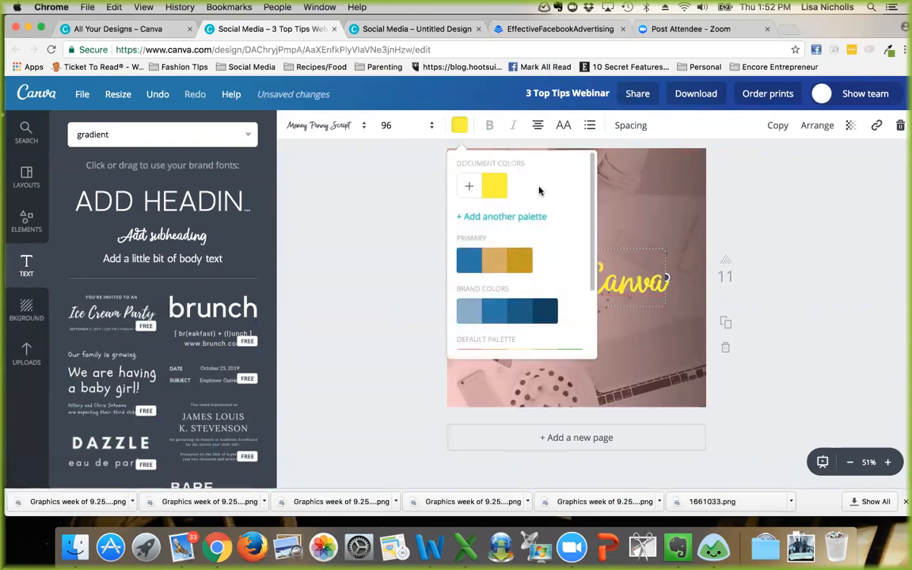
Step: Shift the gradient to expose the coral red overlay on page 11 and delete the overlay
{"action": "left_click", "coordinate": [639, 182]}
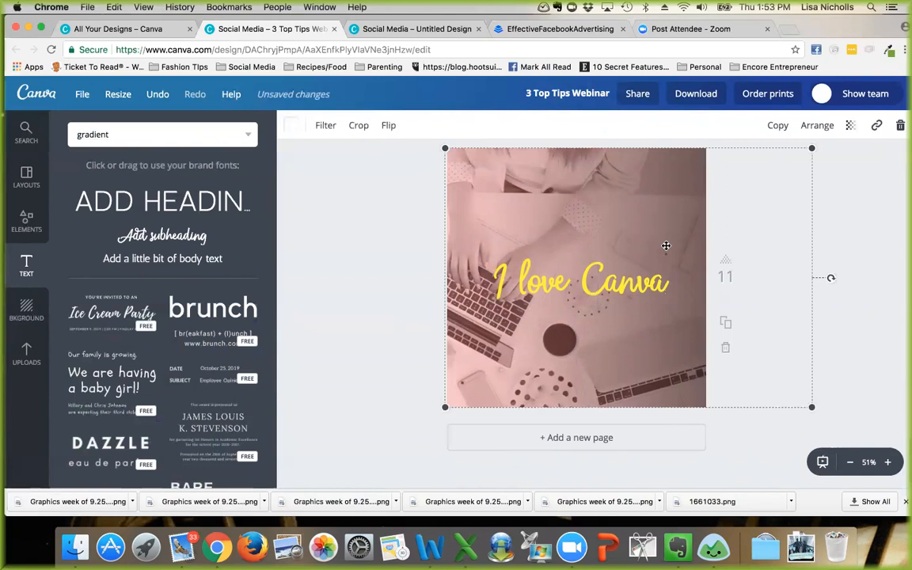
{"action": "left_click", "coordinate": [345, 210]}
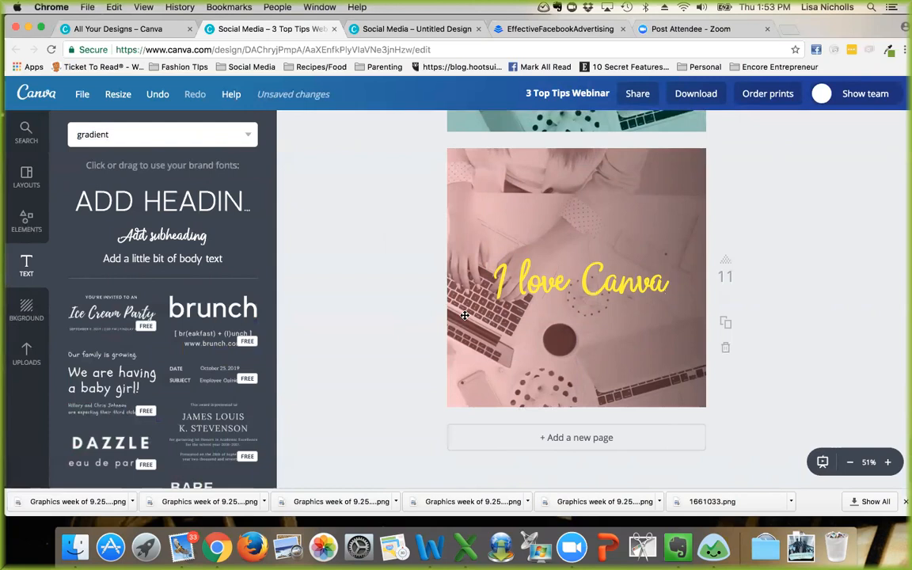
{"action": "left_click", "coordinate": [615, 157]}
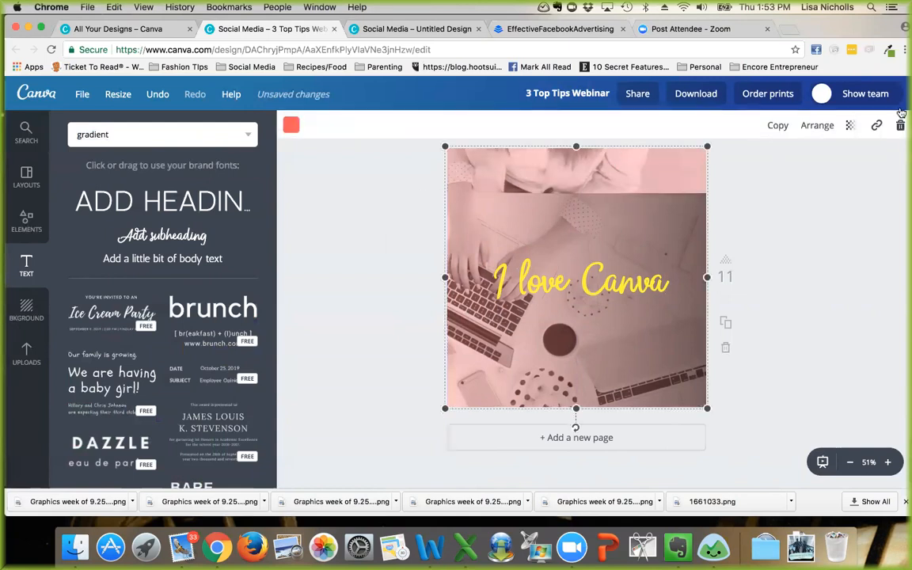
{"action": "left_click", "coordinate": [900, 125]}
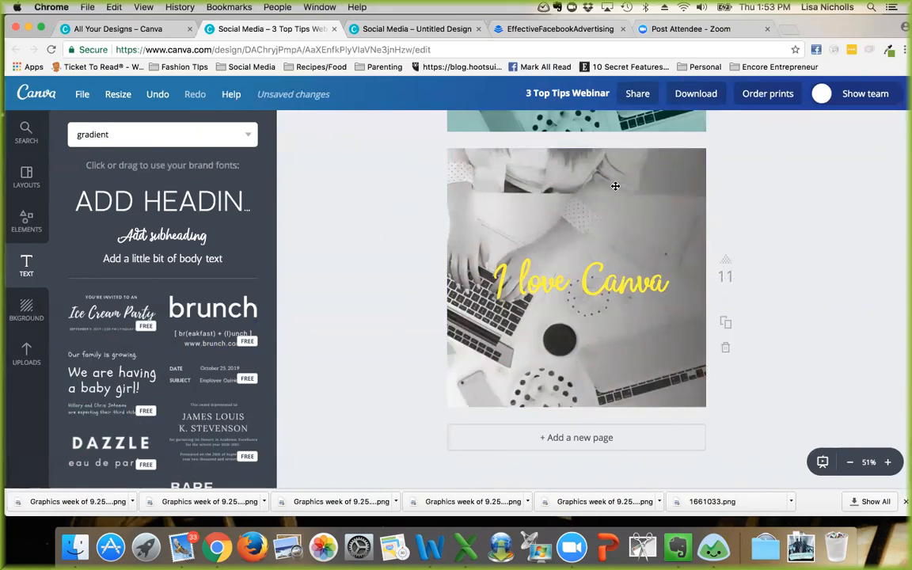
Step: Restore the laptop photo's original colors on page 11 by applying the Normal filter
{"action": "left_click", "coordinate": [563, 150]}
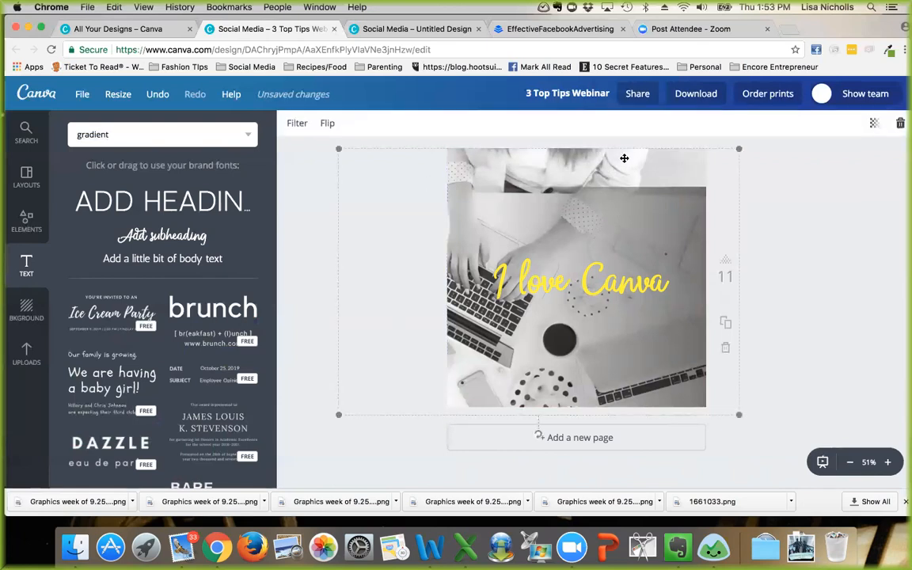
{"action": "left_click", "coordinate": [296, 126]}
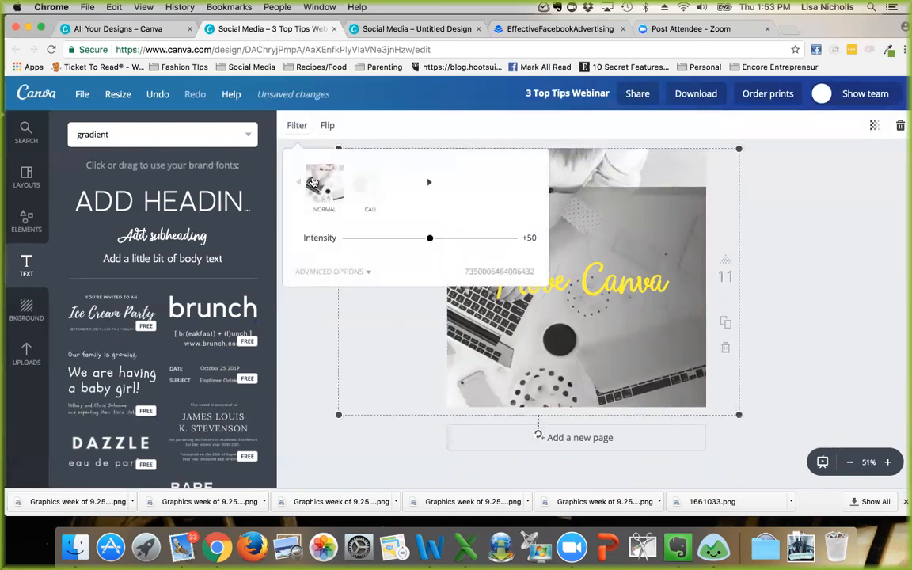
{"action": "left_click", "coordinate": [293, 309]}
Step: Move the gradient back over the photo, shifted left to darken more of it, and enlarge it slightly to cover the page
{"action": "left_click", "coordinate": [640, 214]}
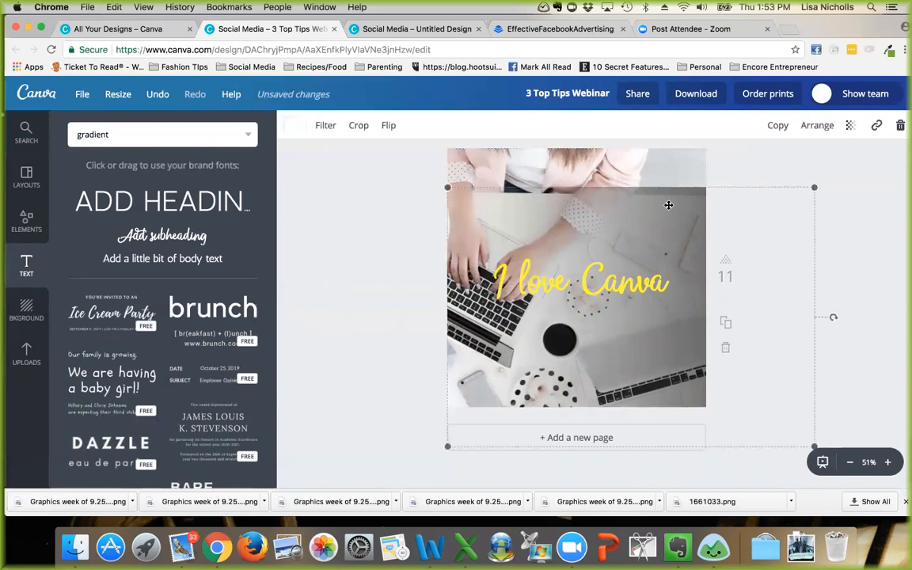
{"action": "left_click_drag", "start_coordinate": [715, 212], "coordinate": [710, 177]}
{"action": "left_click", "coordinate": [373, 188]}
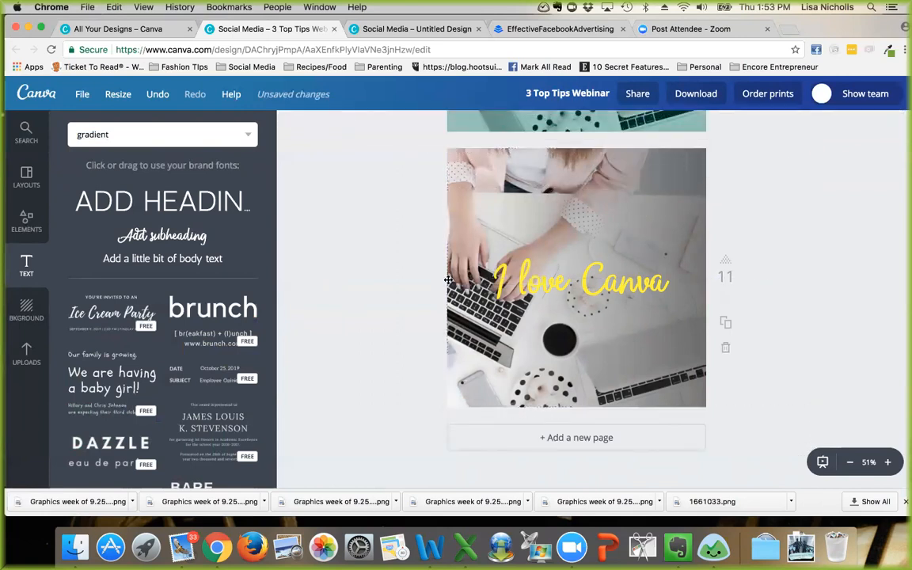
{"action": "left_click_drag", "start_coordinate": [655, 228], "coordinate": [557, 224]}
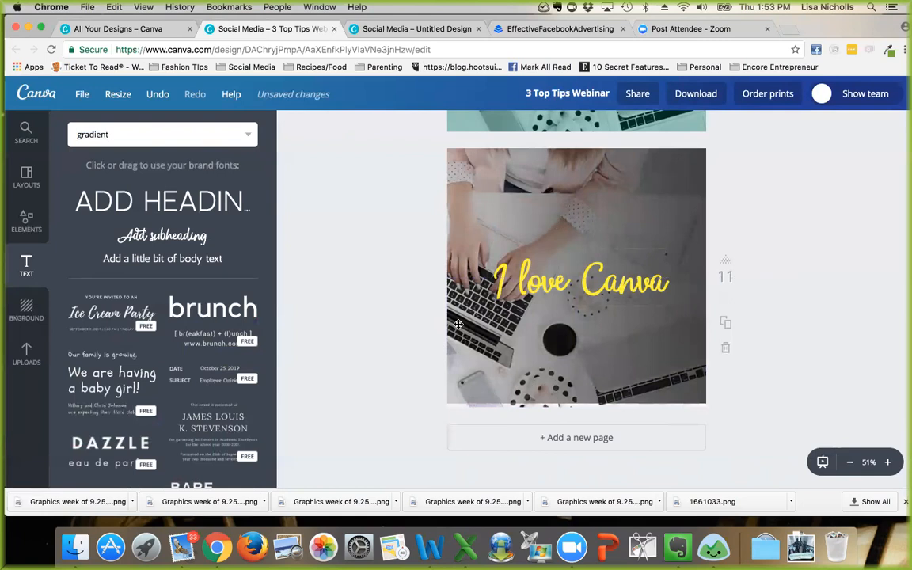
{"action": "left_click", "coordinate": [485, 336]}
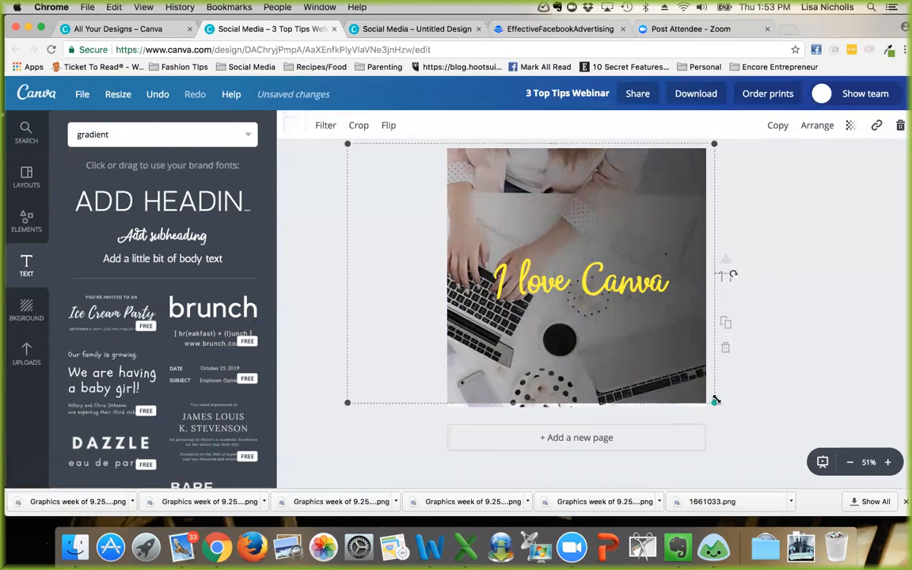
{"action": "left_click_drag", "start_coordinate": [715, 401], "coordinate": [725, 411]}
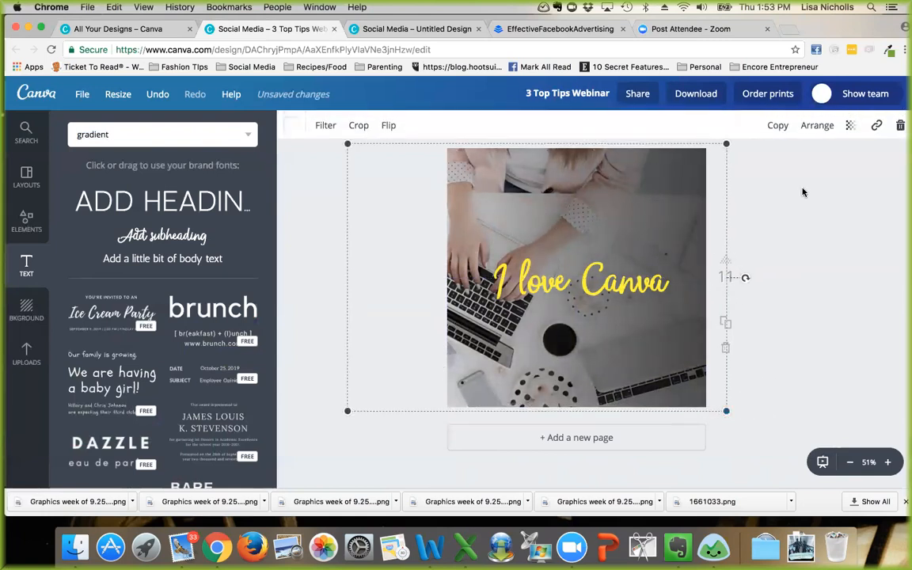
Step: Narrow the "I love Canva" text box so it wraps onto two lines and move it over the darker side of the photo
{"action": "left_click", "coordinate": [627, 272]}
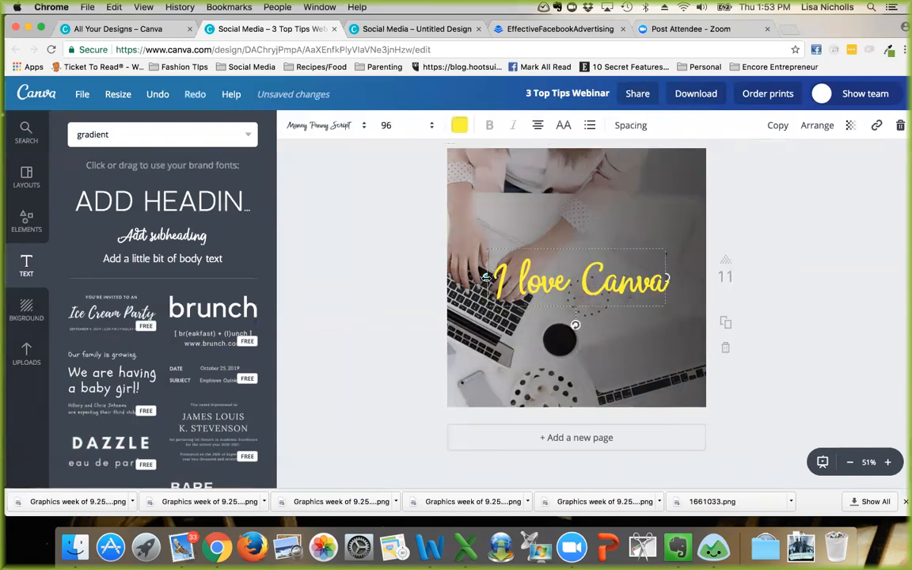
{"action": "left_click_drag", "start_coordinate": [486, 277], "coordinate": [546, 269]}
{"action": "left_click", "coordinate": [610, 214]}
{"action": "left_click_drag", "start_coordinate": [613, 290], "coordinate": [638, 258]}
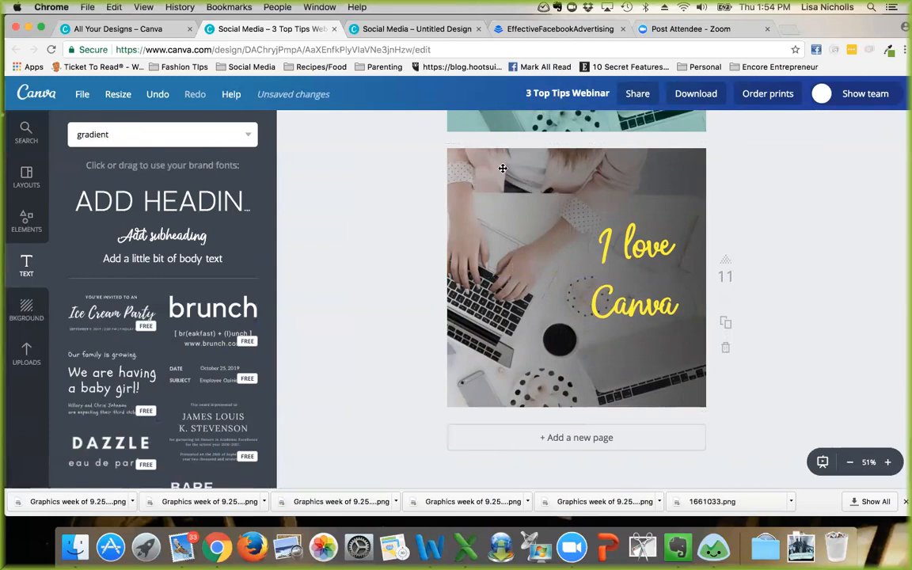
Step: Delete the black elements covering page 7
{"action": "scroll", "coordinate": [391, 272], "scroll_direction": "up", "scroll_amount": 3}
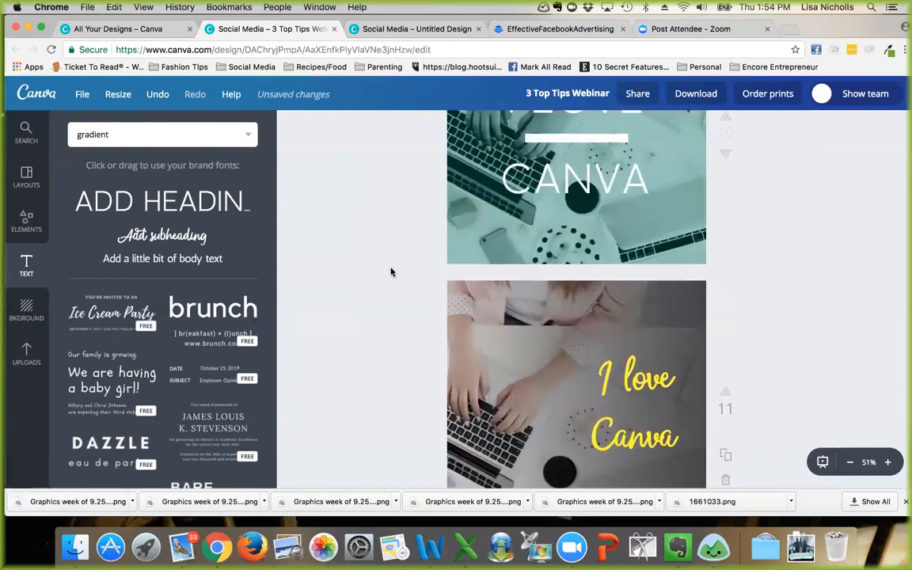
{"action": "scroll", "coordinate": [390, 271], "scroll_direction": "up", "scroll_amount": 1}
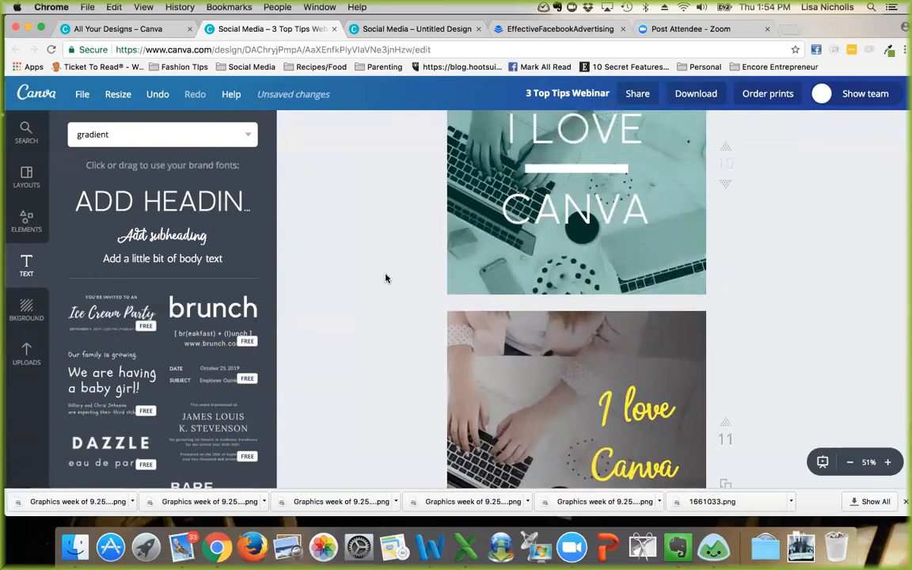
{"action": "scroll", "coordinate": [381, 286], "scroll_direction": "down", "scroll_amount": 2}
{"action": "scroll", "coordinate": [382, 286], "scroll_direction": "up", "scroll_amount": 16}
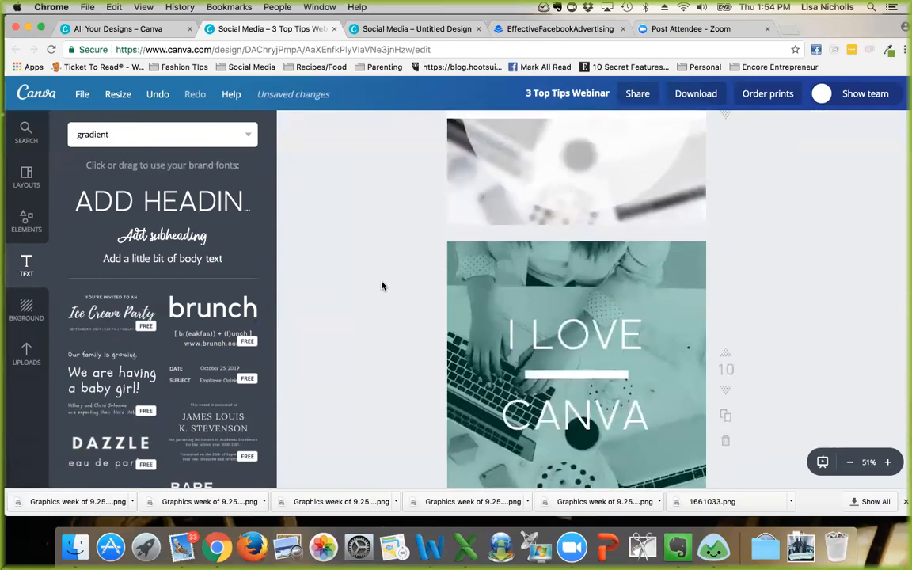
{"action": "scroll", "coordinate": [382, 286], "scroll_direction": "up", "scroll_amount": 3}
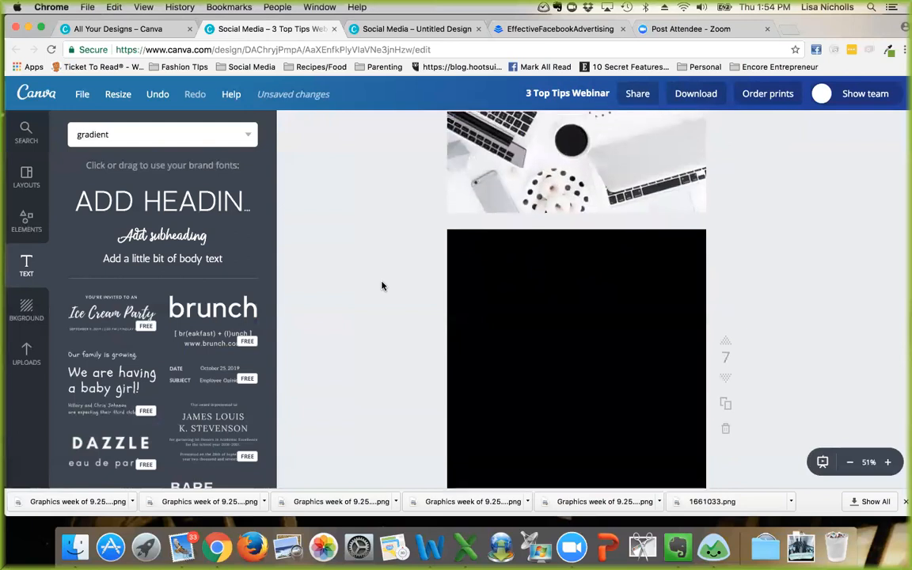
{"action": "left_click", "coordinate": [516, 308]}
{"action": "left_click", "coordinate": [901, 125]}
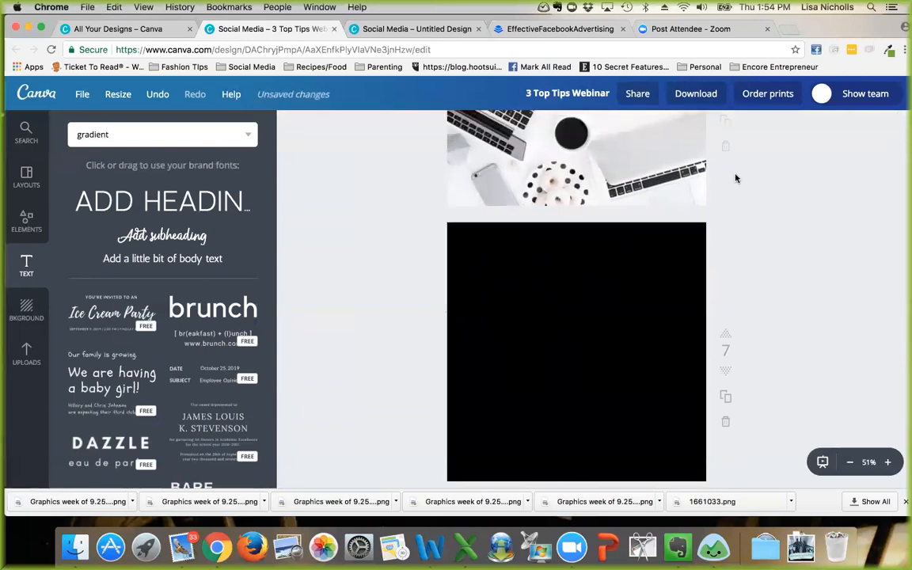
{"action": "left_click", "coordinate": [646, 245]}
{"action": "left_click", "coordinate": [901, 125]}
Step: Move the two-line "I love Canva" text on page 11 to the page's horizontal middle
{"action": "scroll", "coordinate": [503, 325], "scroll_direction": "down", "scroll_amount": 10}
{"action": "scroll", "coordinate": [504, 325], "scroll_direction": "down", "scroll_amount": 5}
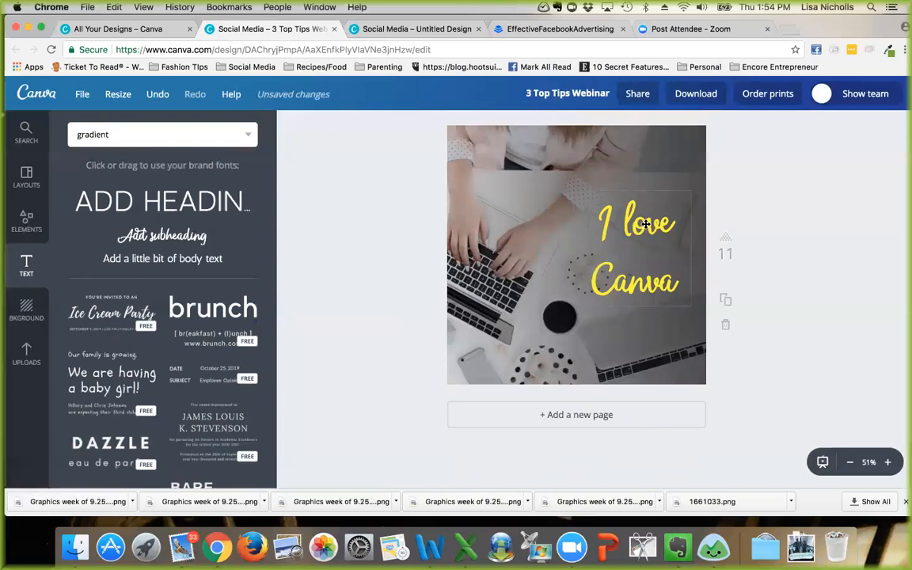
{"action": "left_click_drag", "start_coordinate": [647, 225], "coordinate": [587, 221]}
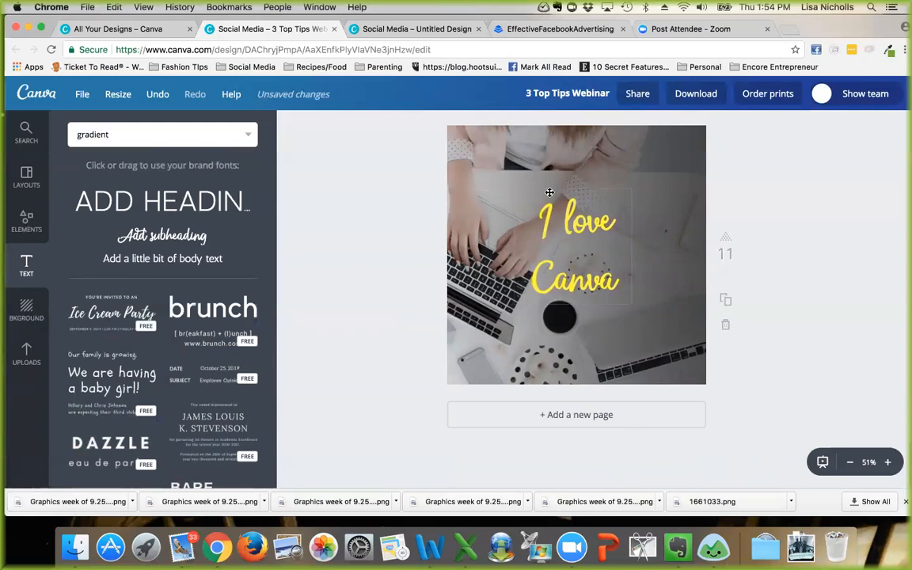
Step: Shift the gradient down to expose the laptop photo on page 11 and apply the Grayscale filter to the photo
{"action": "left_click_drag", "start_coordinate": [597, 149], "coordinate": [602, 201]}
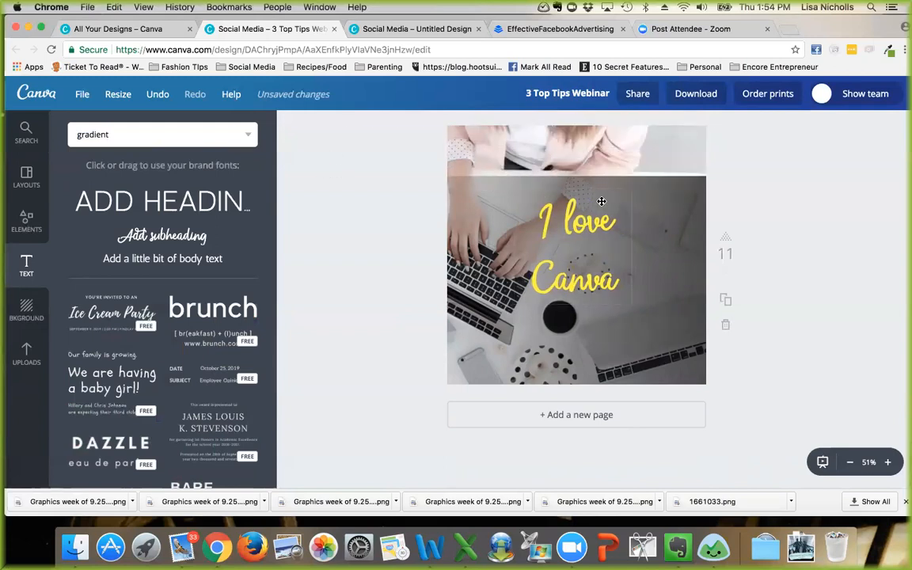
{"action": "left_click", "coordinate": [604, 151]}
{"action": "left_click", "coordinate": [299, 125]}
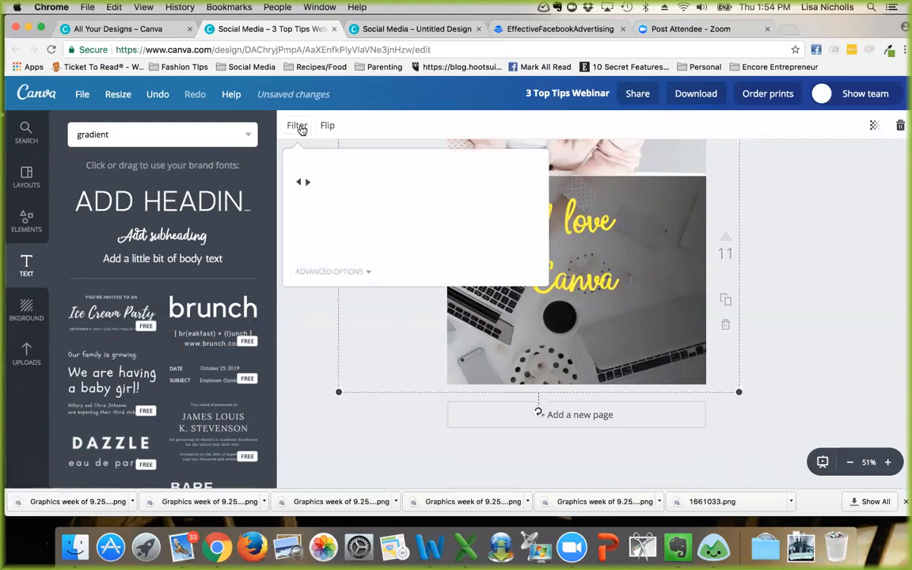
{"action": "left_click", "coordinate": [532, 180]}
{"action": "left_click", "coordinate": [462, 184]}
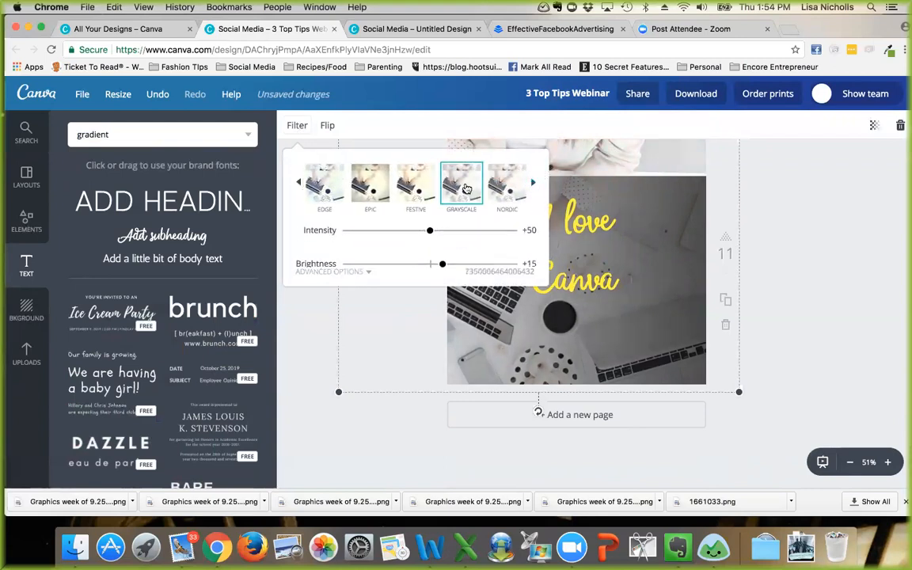
{"action": "left_click", "coordinate": [327, 431]}
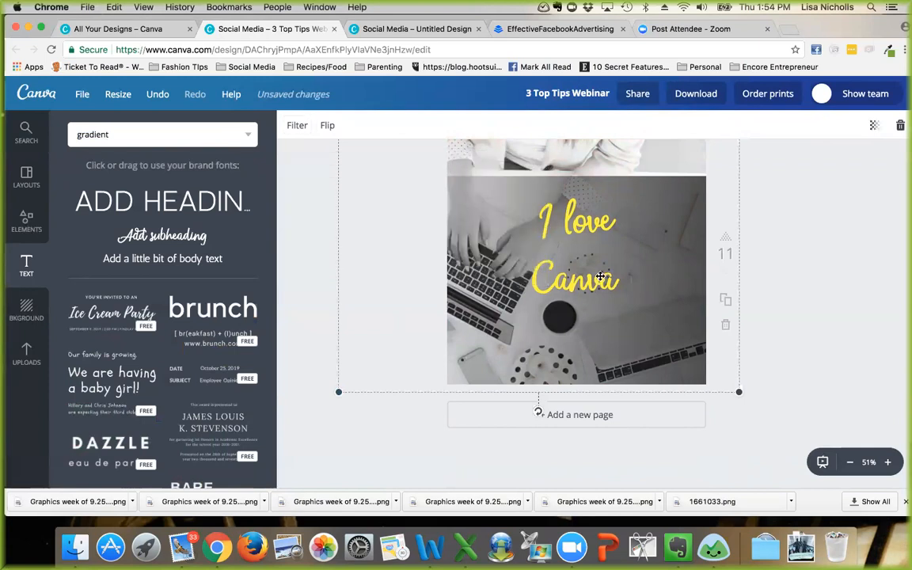
Step: Add a solid blue square shape to page 11 and enlarge it to cover the whole page
{"action": "scroll", "coordinate": [646, 255], "scroll_direction": "up", "scroll_amount": 3}
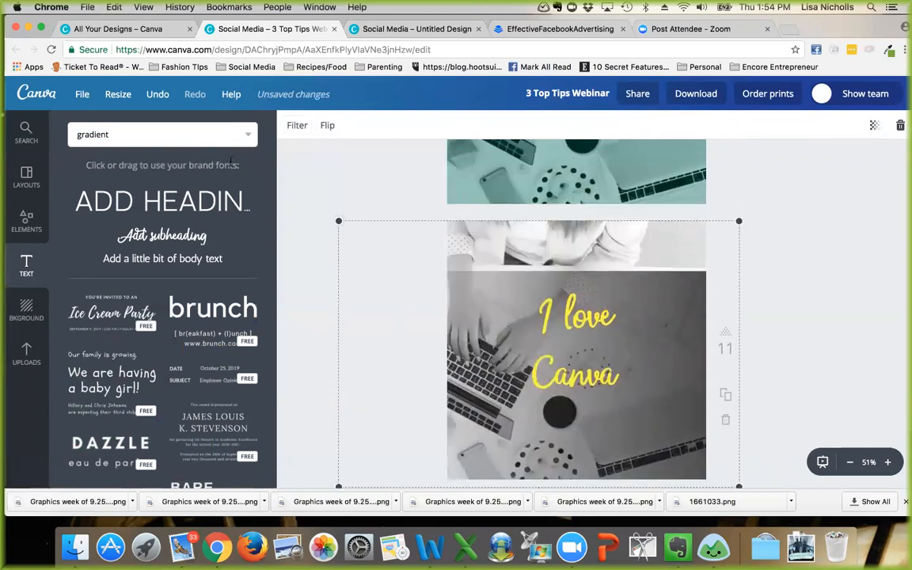
{"action": "left_click", "coordinate": [27, 226]}
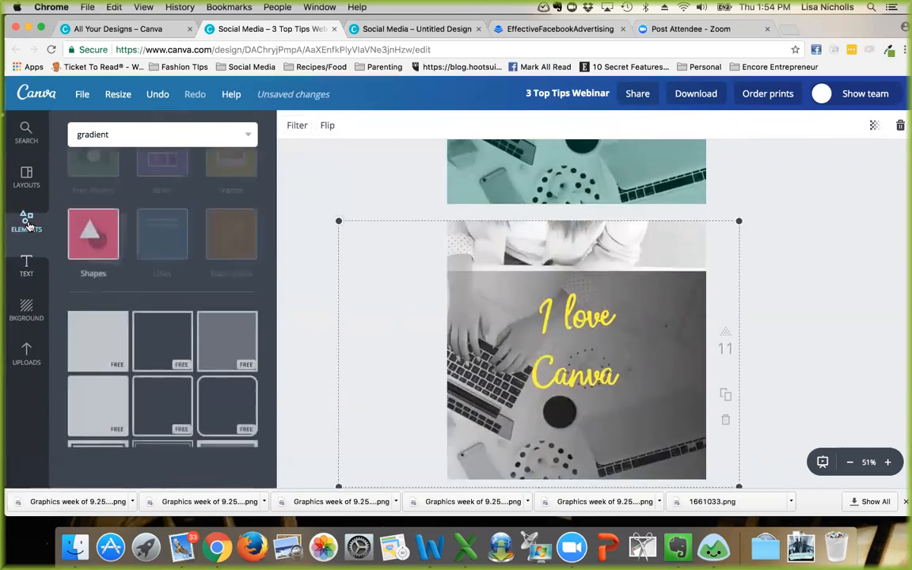
{"action": "left_click_drag", "start_coordinate": [95, 371], "coordinate": [583, 267]}
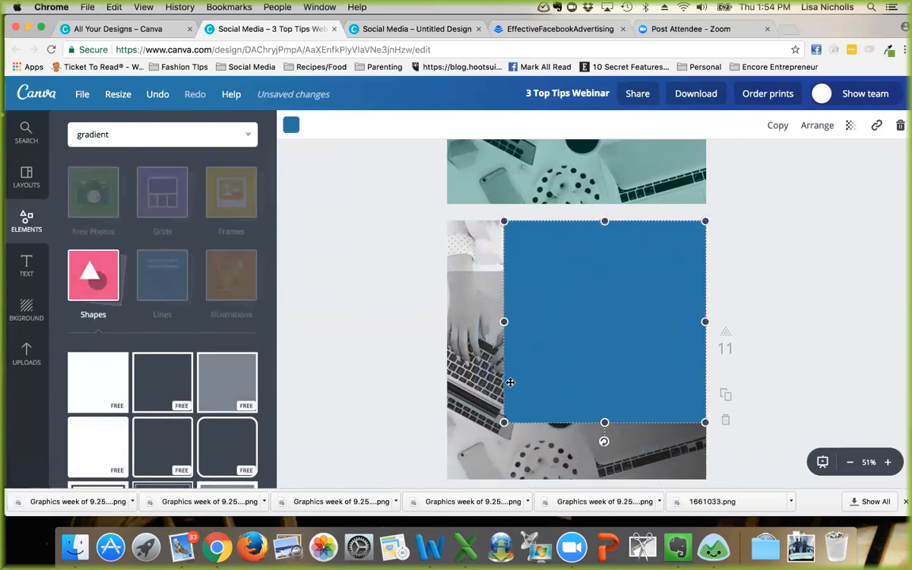
{"action": "scroll", "coordinate": [459, 340], "scroll_direction": "down", "scroll_amount": 2}
{"action": "left_click_drag", "start_coordinate": [503, 356], "coordinate": [446, 414]}
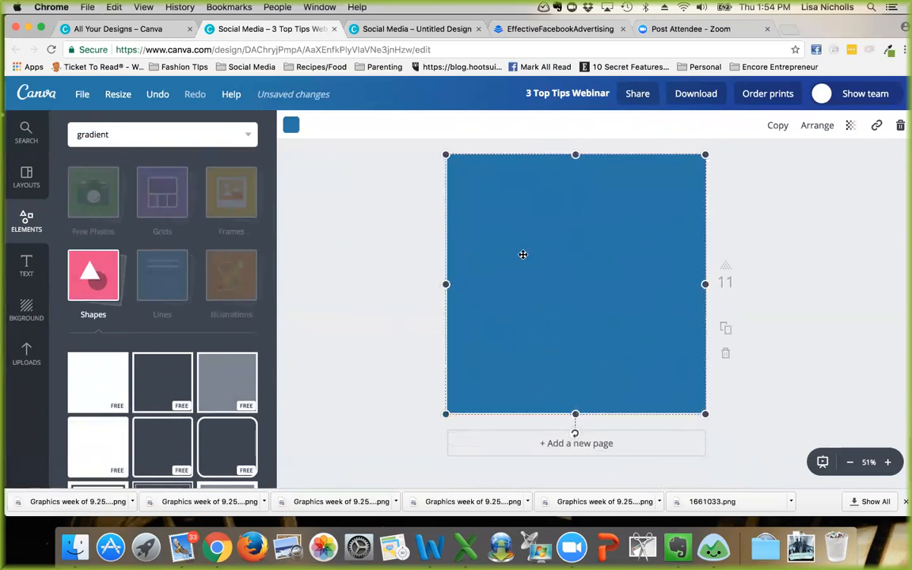
Step: Send the blue square back behind both the text and the gradient
{"action": "left_click", "coordinate": [821, 126]}
{"action": "left_click", "coordinate": [796, 184]}
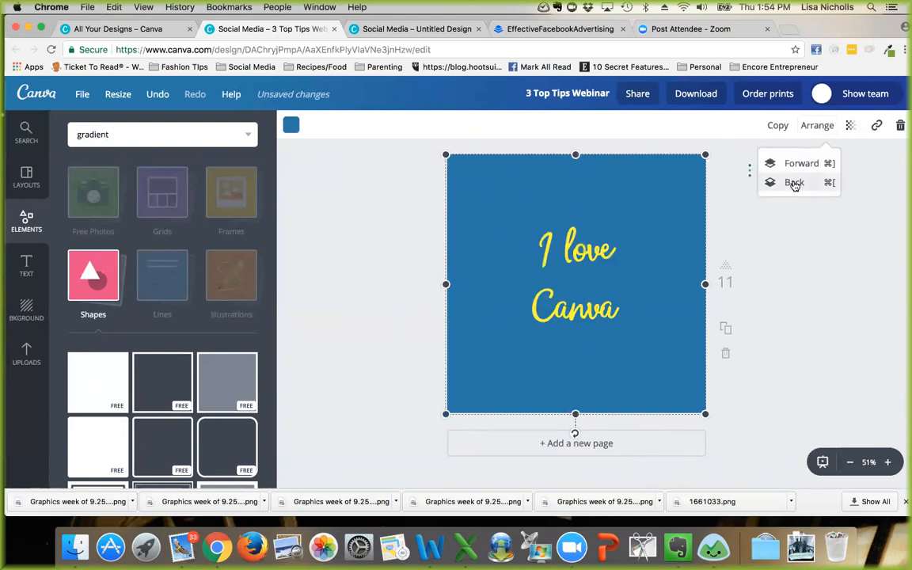
{"action": "left_click", "coordinate": [794, 183]}
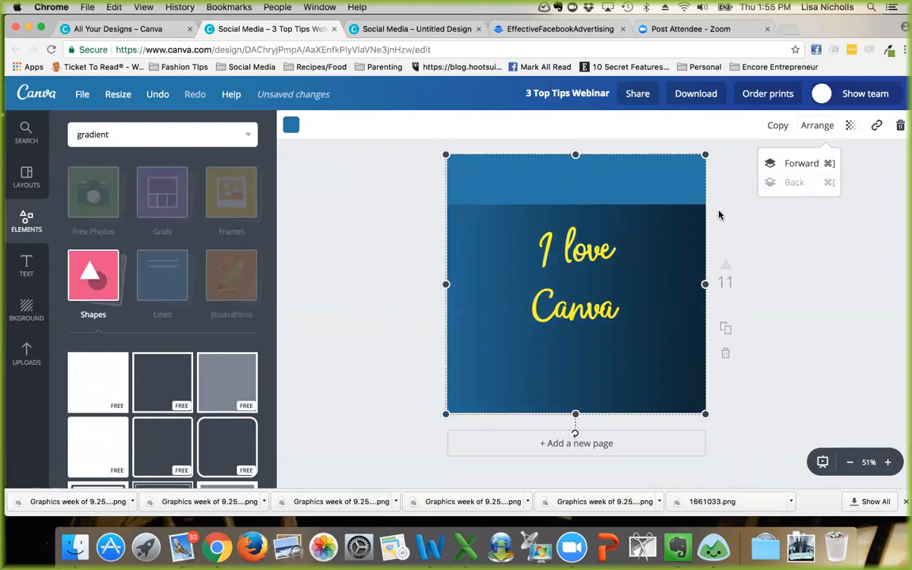
Step: Make the blue square semi-transparent and move the gradient back up to cover the full page
{"action": "left_click", "coordinate": [851, 127]}
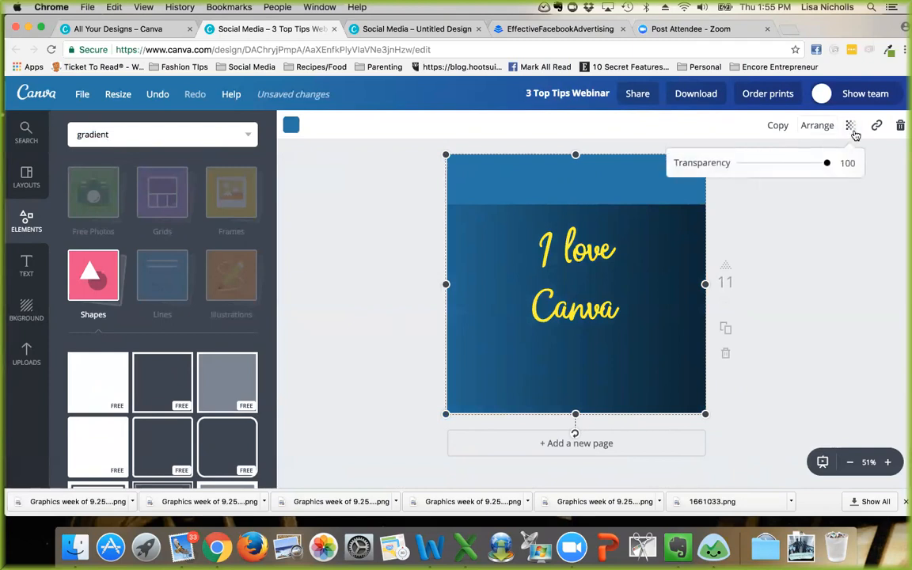
{"action": "left_click_drag", "start_coordinate": [828, 164], "coordinate": [776, 167]}
{"action": "left_click_drag", "start_coordinate": [634, 237], "coordinate": [635, 189]}
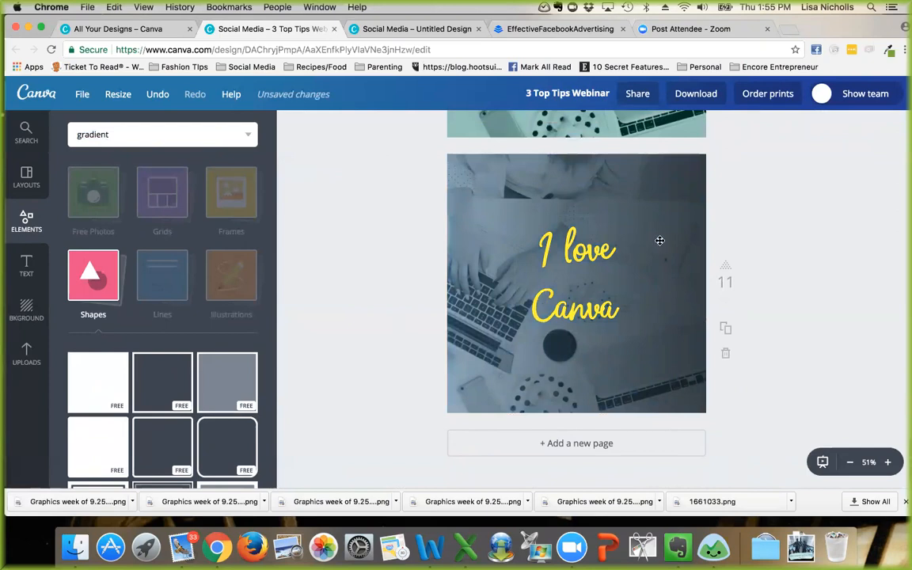
{"action": "left_click", "coordinate": [674, 201]}
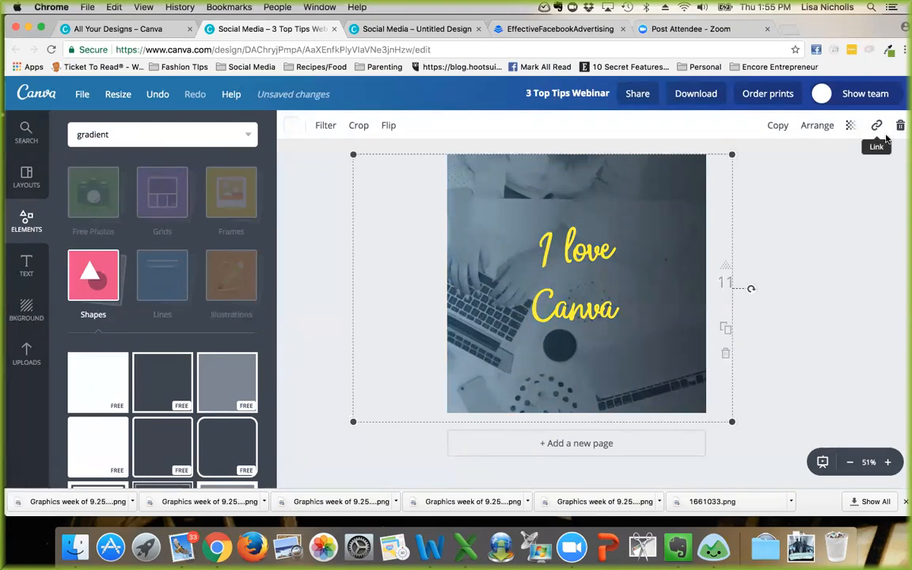
Step: Add page 12 and restore its laptop photo's original colors by applying the Normal filter
{"action": "left_click", "coordinate": [563, 454]}
{"action": "left_click", "coordinate": [648, 165]}
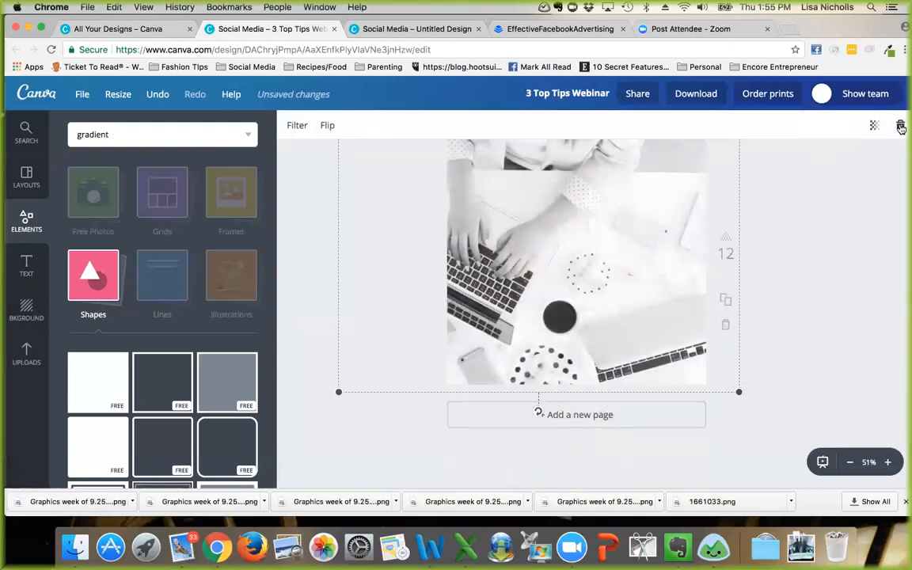
{"action": "scroll", "coordinate": [548, 220], "scroll_direction": "up", "scroll_amount": 2}
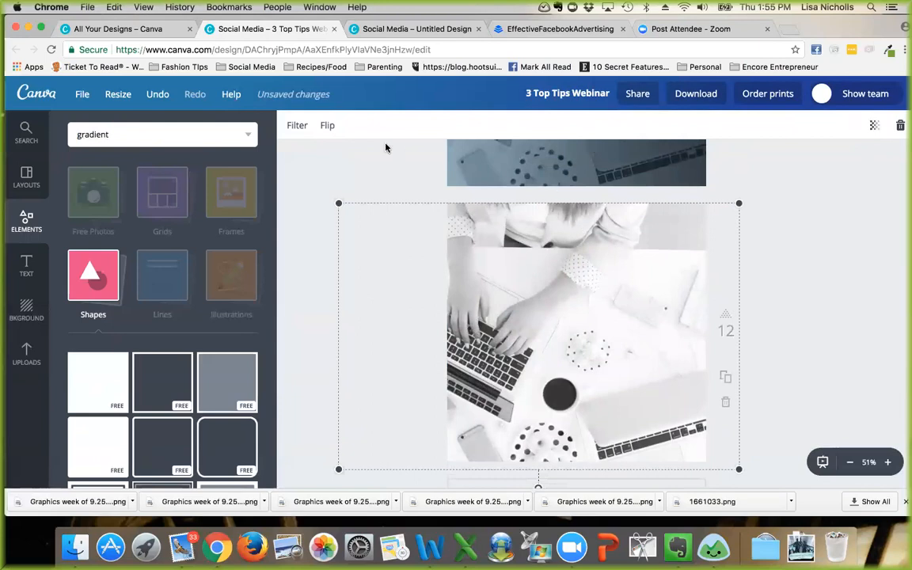
{"action": "left_click", "coordinate": [297, 126]}
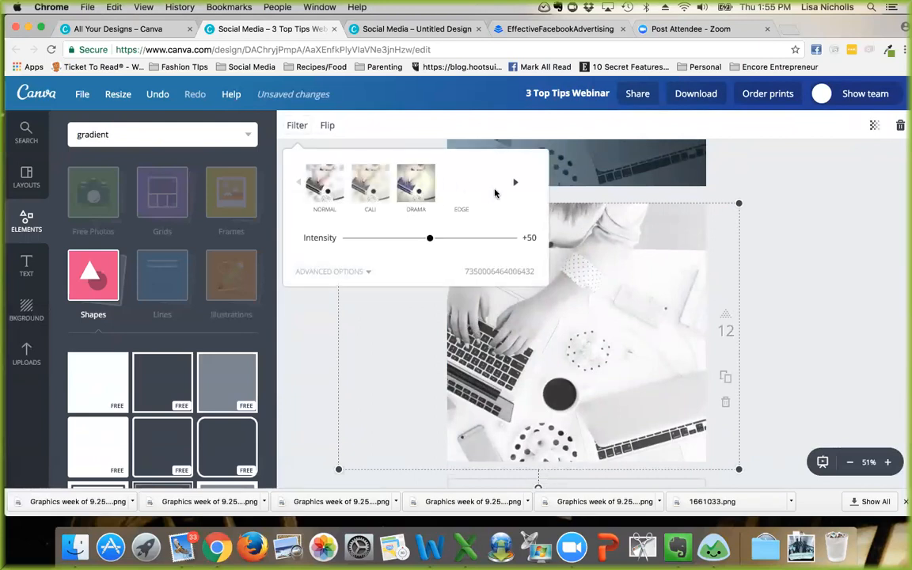
{"action": "left_click", "coordinate": [325, 184]}
{"action": "left_click", "coordinate": [291, 322]}
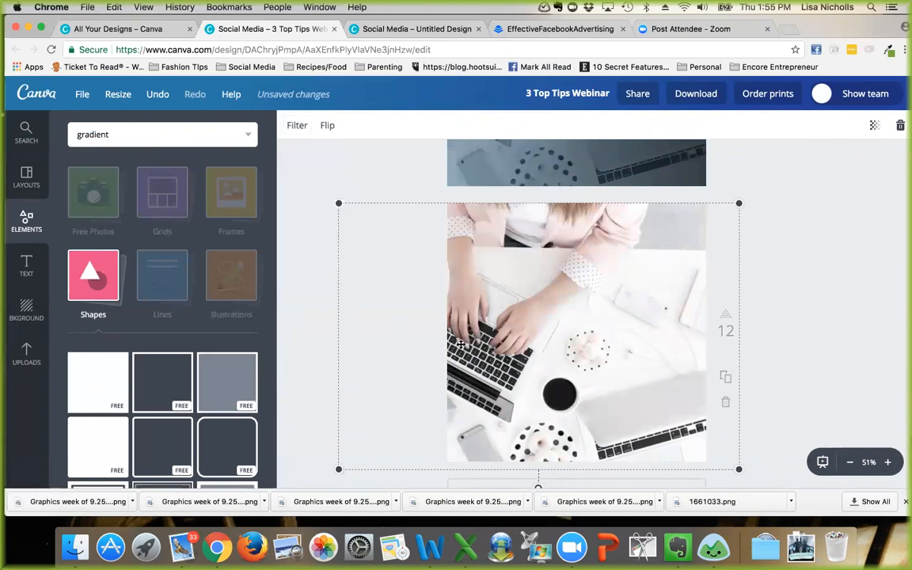
{"action": "left_click", "coordinate": [405, 161]}
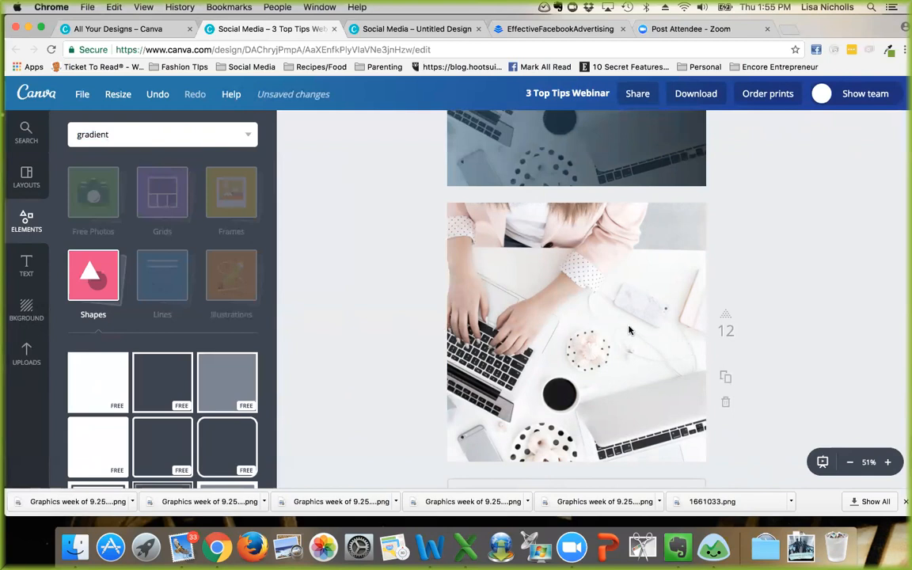
Step: Add the free black gradient from the "gradient" search results to page 12 and rotate it so its dark side faces right
{"action": "scroll", "coordinate": [630, 329], "scroll_direction": "down", "scroll_amount": 2}
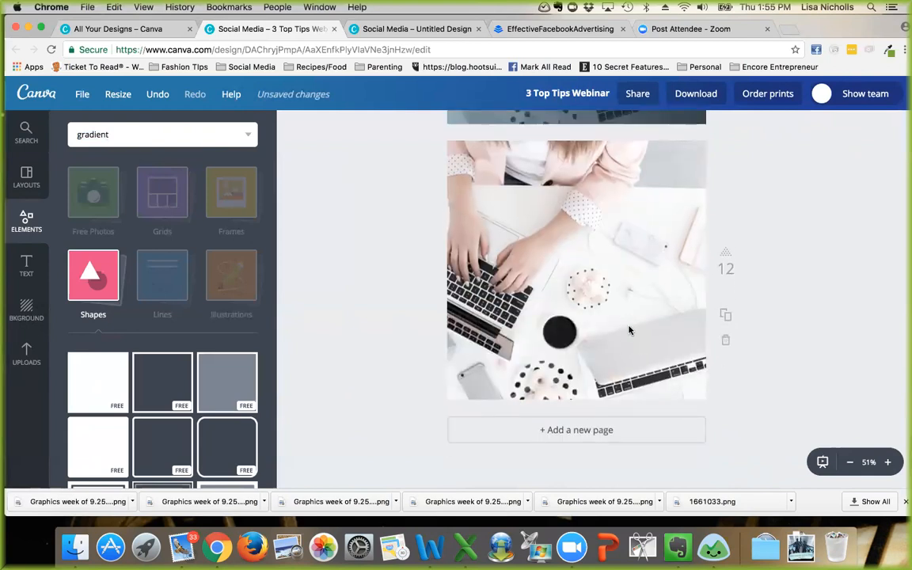
{"action": "left_click", "coordinate": [129, 135]}
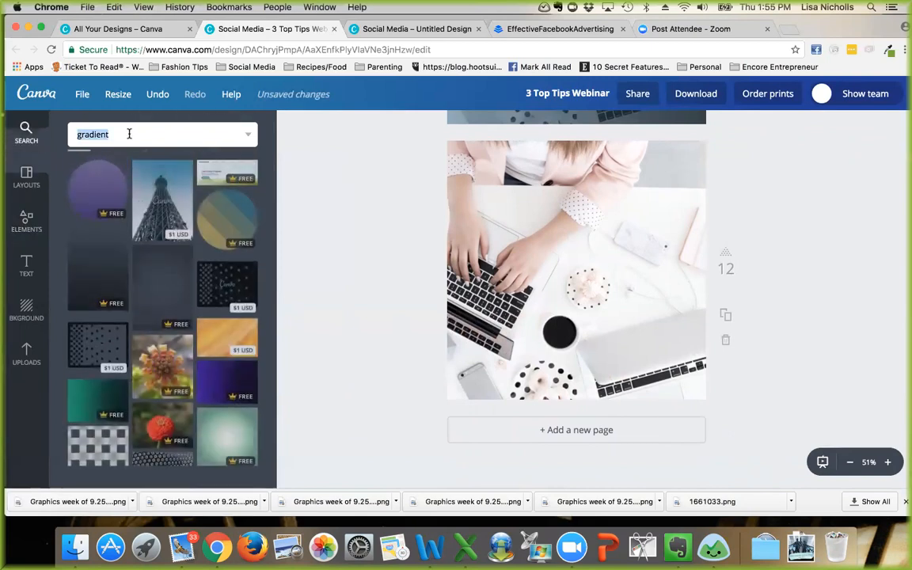
{"action": "left_click_drag", "start_coordinate": [109, 278], "coordinate": [558, 286]}
{"action": "left_click_drag", "start_coordinate": [576, 413], "coordinate": [689, 267]}
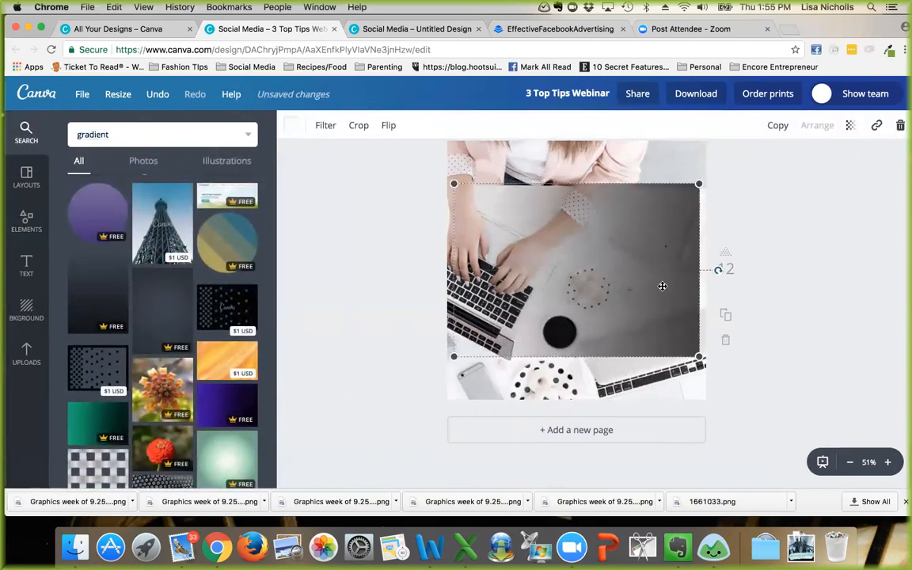
Step: Align the gradient with the page's upper edge, enlarge it to cover page 12, and shift it horizontally over the photo
{"action": "scroll", "coordinate": [662, 286], "scroll_direction": "up", "scroll_amount": 1}
{"action": "left_click_drag", "start_coordinate": [704, 203], "coordinate": [709, 198]}
{"action": "left_click_drag", "start_coordinate": [675, 226], "coordinate": [674, 191]}
{"action": "left_click", "coordinate": [469, 304]}
{"action": "left_click_drag", "start_coordinate": [453, 351], "coordinate": [358, 462]}
{"action": "left_click_drag", "start_coordinate": [368, 350], "coordinate": [469, 337]}
{"action": "left_click", "coordinate": [375, 312]}
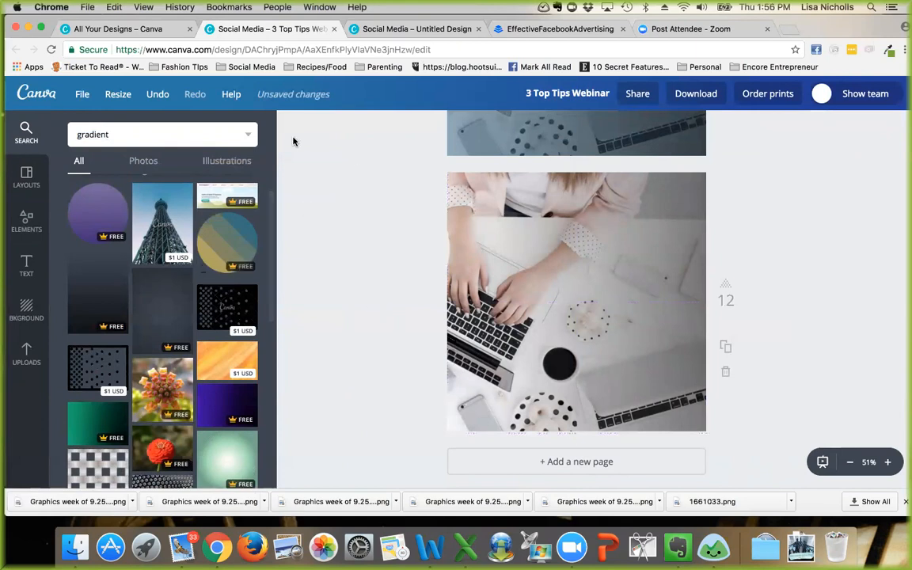
Step: Add the solid square shape with a surrounding frame to page 12 and enlarge it to about 804 × 804
{"action": "left_click", "coordinate": [27, 222]}
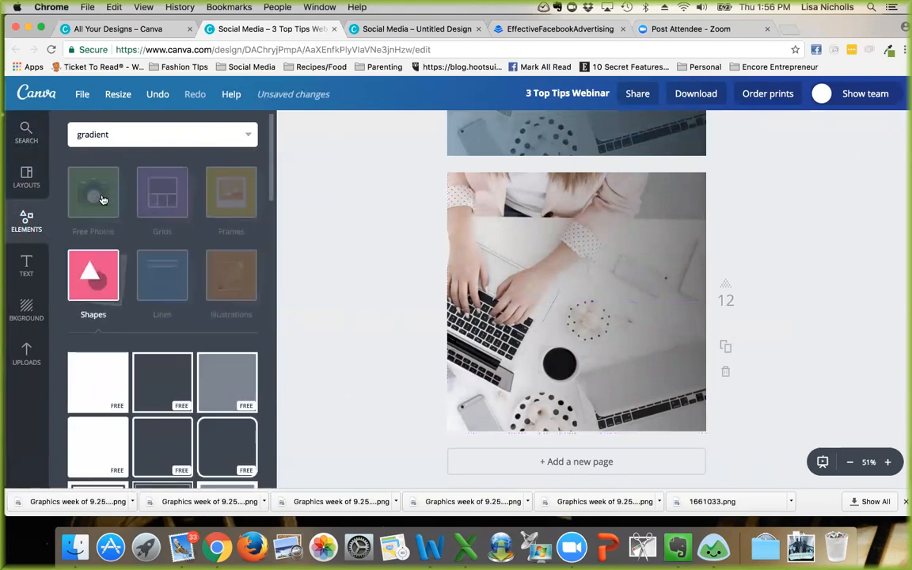
{"action": "scroll", "coordinate": [122, 320], "scroll_direction": "down", "scroll_amount": 2}
{"action": "scroll", "coordinate": [121, 319], "scroll_direction": "down", "scroll_amount": 3}
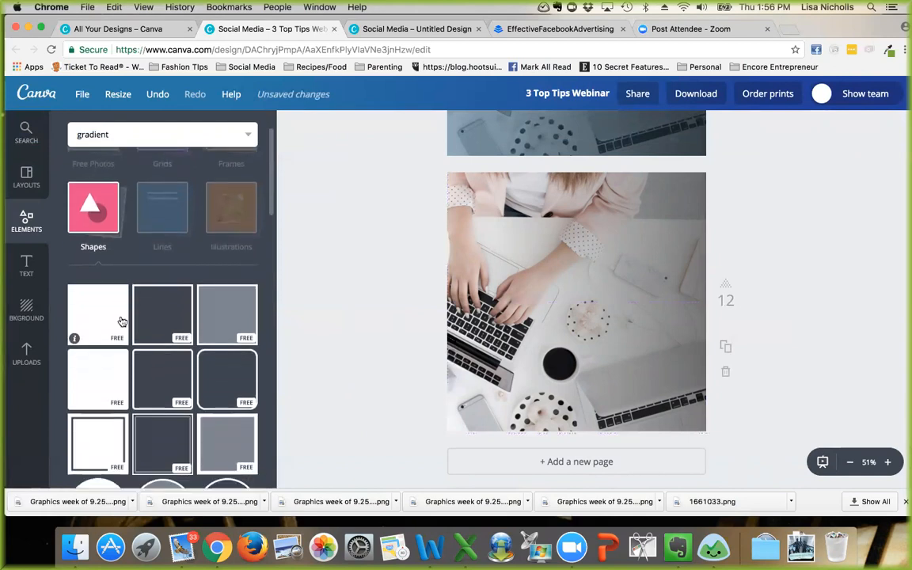
{"action": "left_click", "coordinate": [80, 366]}
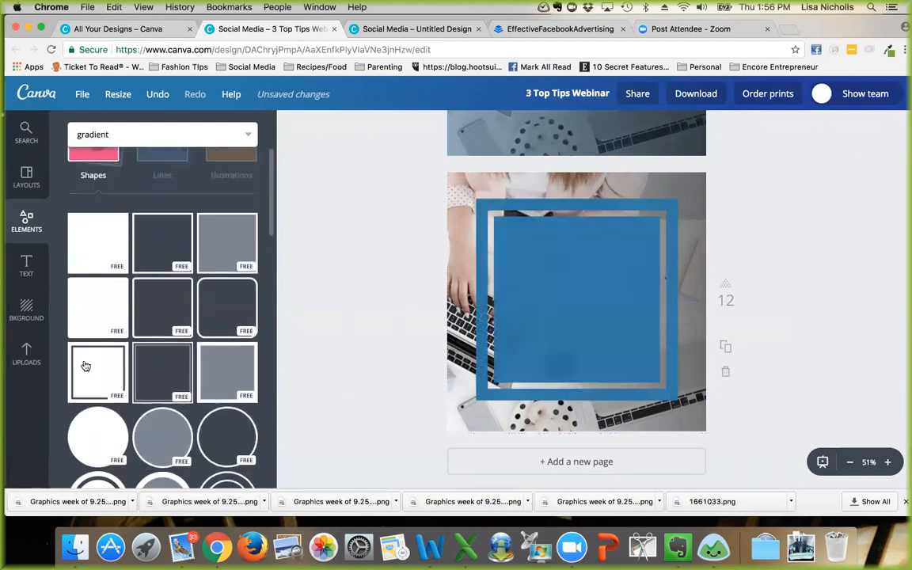
{"action": "left_click_drag", "start_coordinate": [581, 247], "coordinate": [605, 221]}
{"action": "left_click_drag", "start_coordinate": [501, 375], "coordinate": [451, 438]}
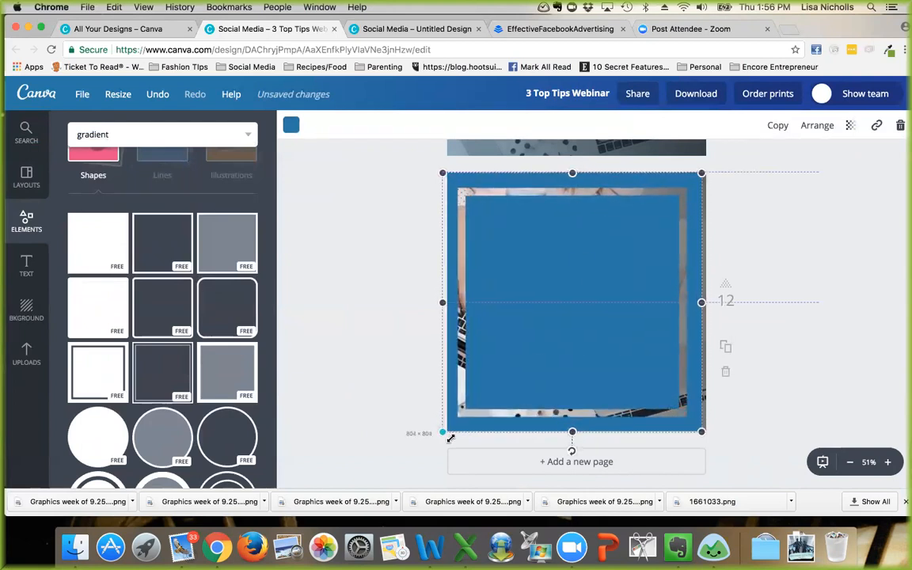
Step: Align the framed square with page 12's edges, color it black, and make it partly transparent so the photo shows through
{"action": "left_click_drag", "start_coordinate": [519, 304], "coordinate": [521, 307]}
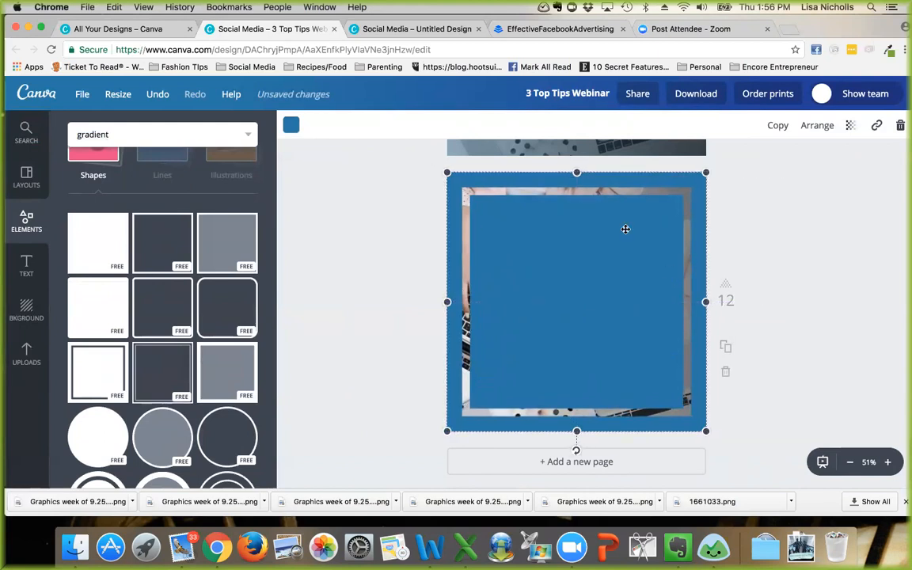
{"action": "left_click", "coordinate": [290, 125]}
{"action": "scroll", "coordinate": [301, 237], "scroll_direction": "down", "scroll_amount": 3}
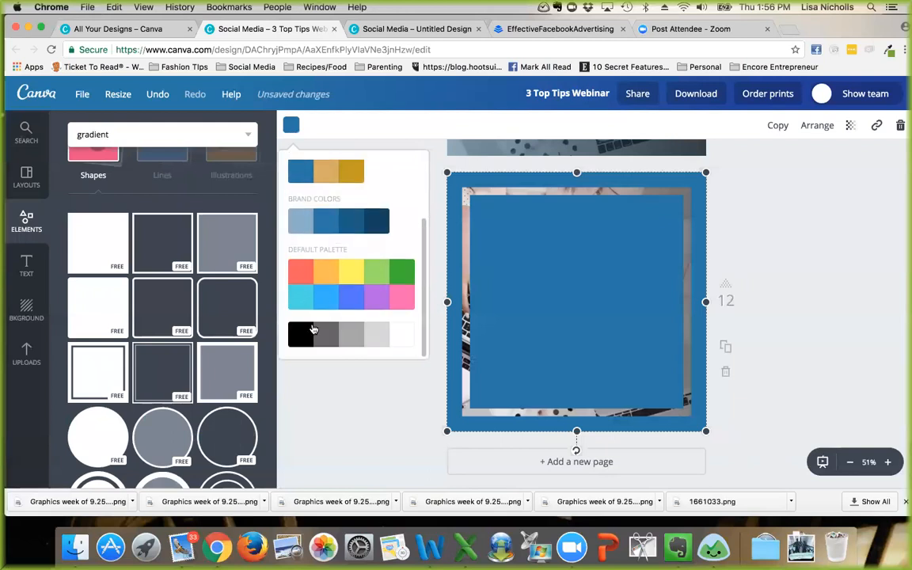
{"action": "left_click", "coordinate": [294, 342]}
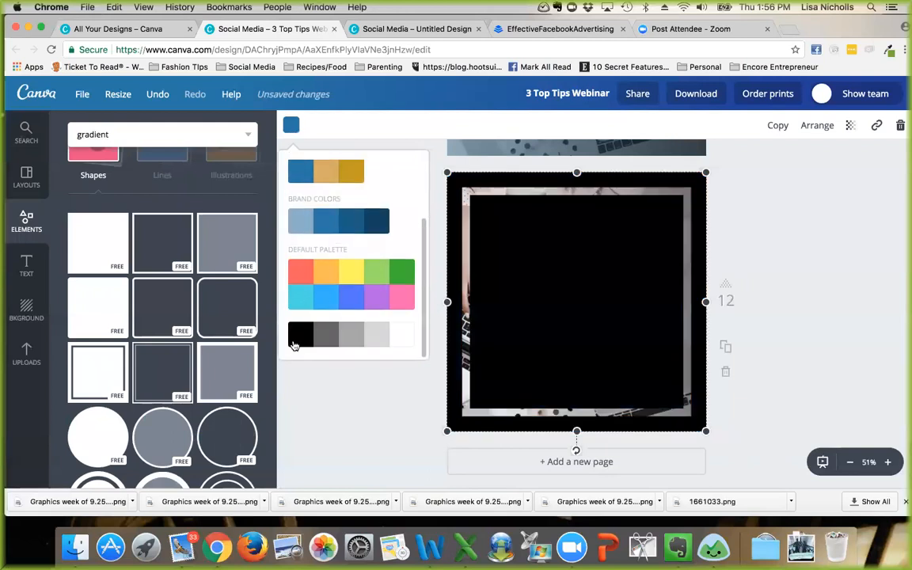
{"action": "left_click", "coordinate": [851, 125]}
{"action": "left_click_drag", "start_coordinate": [827, 164], "coordinate": [780, 171]}
{"action": "left_click", "coordinate": [326, 249]}
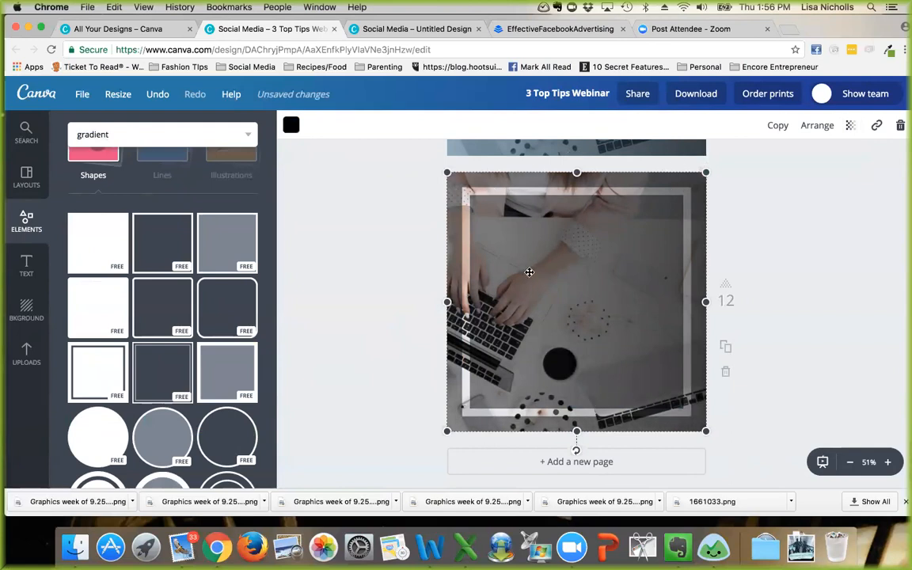
Step: Add the heading "I LOVE CANVA" to page 12 and position it at the page's center
{"action": "left_click", "coordinate": [26, 266]}
{"action": "left_click", "coordinate": [163, 209]}
{"action": "type", "text": "FLOVE CANVA"}
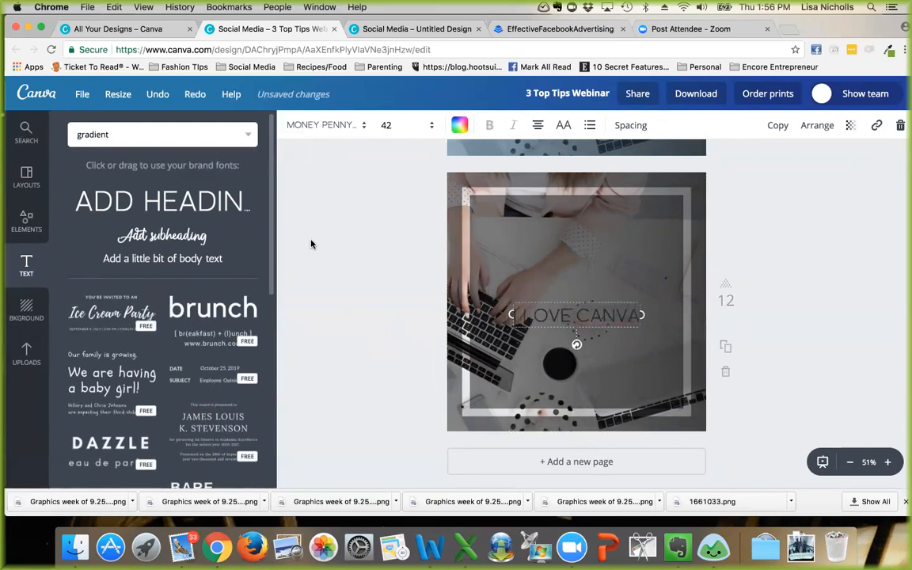
{"action": "left_click", "coordinate": [520, 248]}
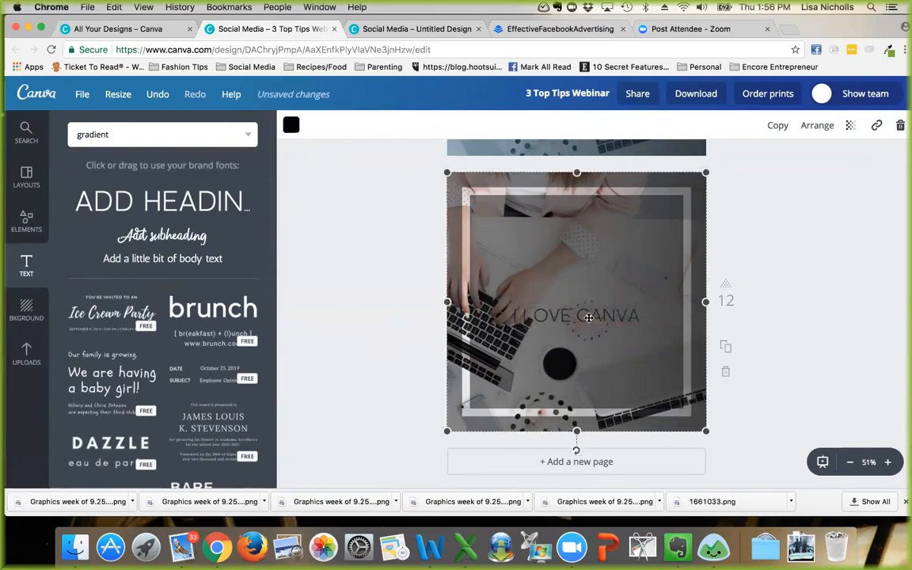
{"action": "mouse_move", "coordinate": [589, 315]}
{"action": "left_mouse_down"}
{"action": "mouse_move", "coordinate": [589, 291]}
{"action": "mouse_move", "coordinate": [588, 304]}
{"action": "left_mouse_up"}
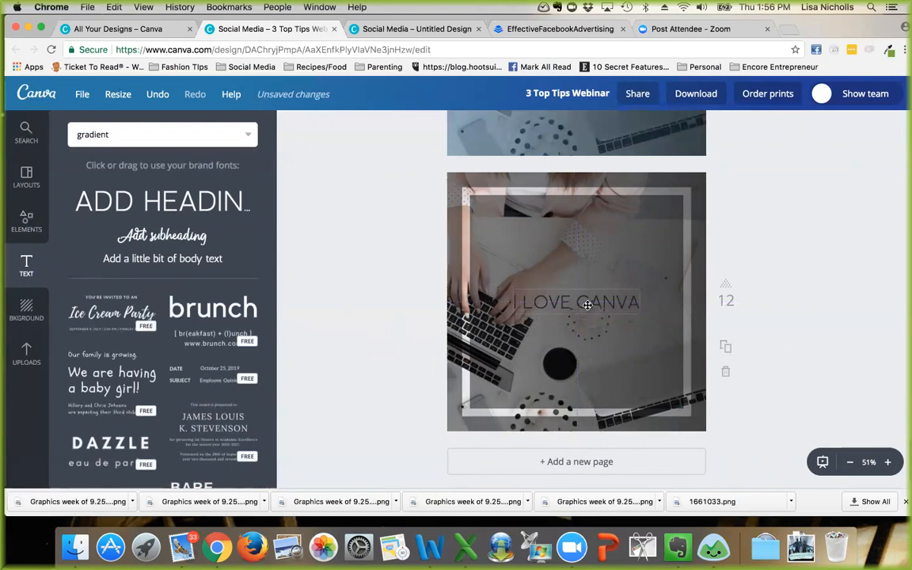
Step: Fine-tune the width and height of the translucent framed square to fit page 12's edges
{"action": "left_click", "coordinate": [575, 191]}
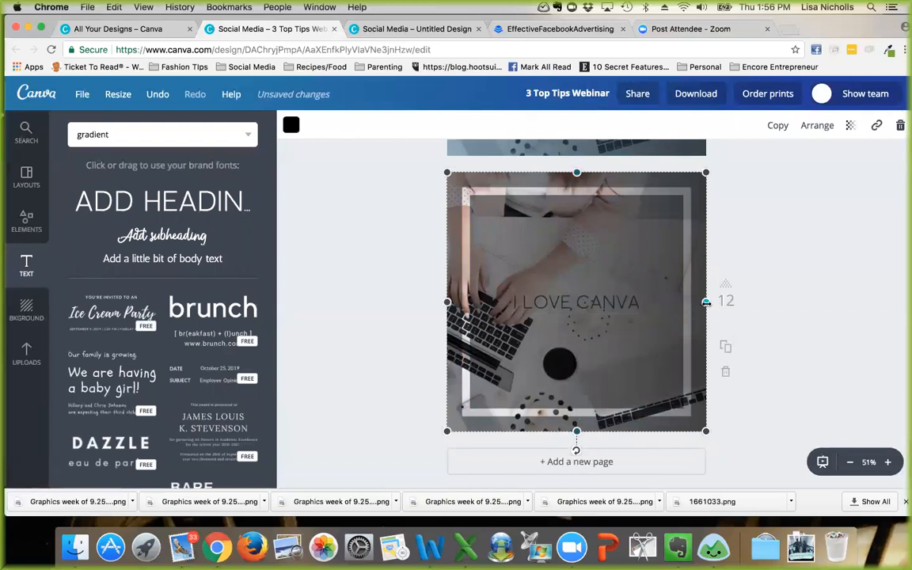
{"action": "mouse_move", "coordinate": [448, 303]}
{"action": "left_mouse_down"}
{"action": "mouse_move", "coordinate": [506, 305]}
{"action": "mouse_move", "coordinate": [447, 302]}
{"action": "left_mouse_up"}
{"action": "mouse_move", "coordinate": [576, 176]}
{"action": "left_mouse_down"}
{"action": "mouse_move", "coordinate": [580, 328]}
{"action": "mouse_move", "coordinate": [578, 174]}
{"action": "mouse_move", "coordinate": [592, 174]}
{"action": "left_mouse_up"}
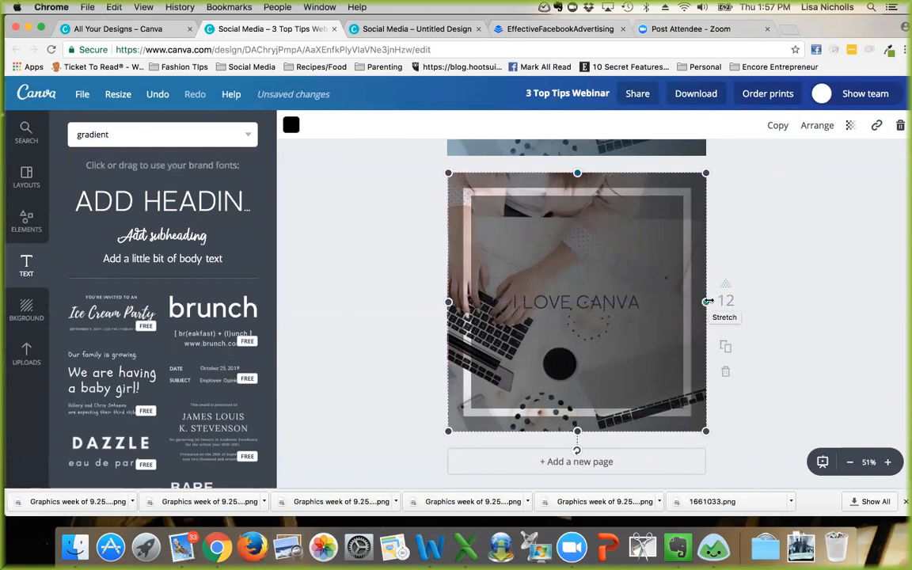
{"action": "scroll", "coordinate": [708, 301], "scroll_direction": "up", "scroll_amount": 2}
{"action": "scroll", "coordinate": [708, 302], "scroll_direction": "down", "scroll_amount": 2}
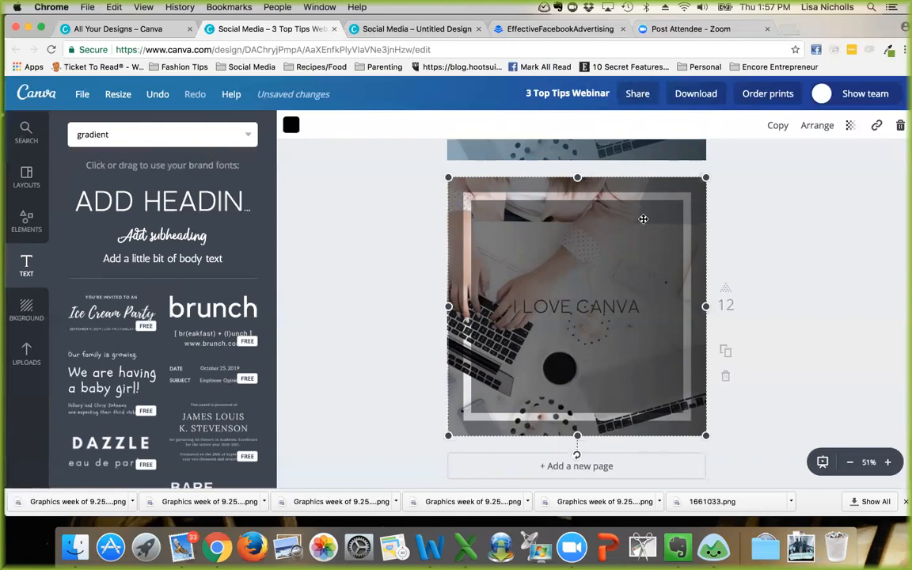
Step: Change the "I LOVE CANVA" heading's color to white
{"action": "left_click", "coordinate": [577, 306]}
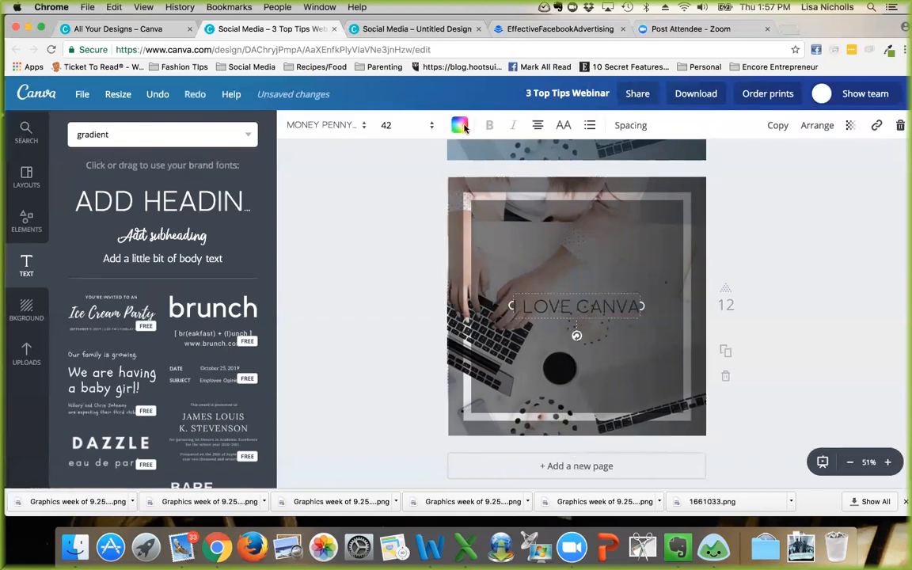
{"action": "left_click", "coordinate": [460, 126]}
{"action": "scroll", "coordinate": [566, 340], "scroll_direction": "down", "scroll_amount": 5}
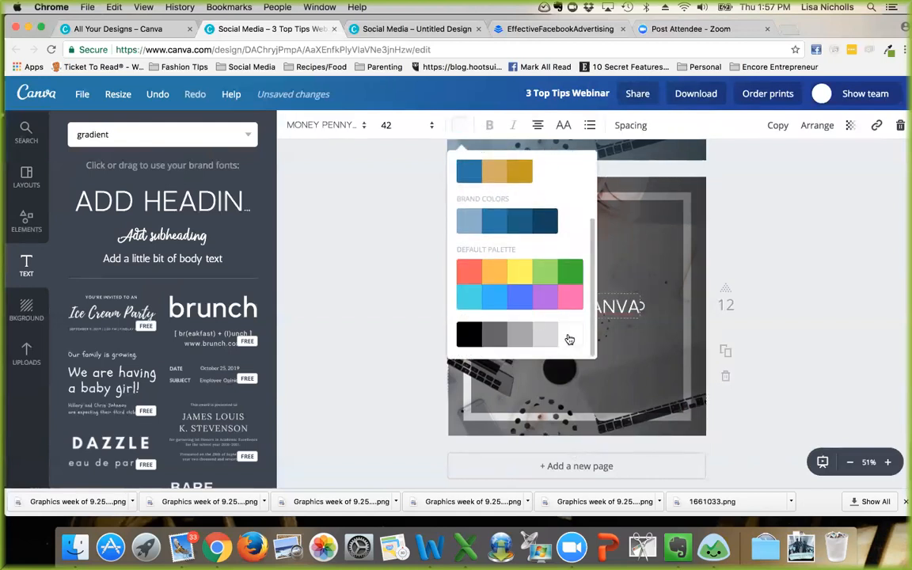
{"action": "left_click", "coordinate": [569, 339]}
{"action": "left_click", "coordinate": [605, 260]}
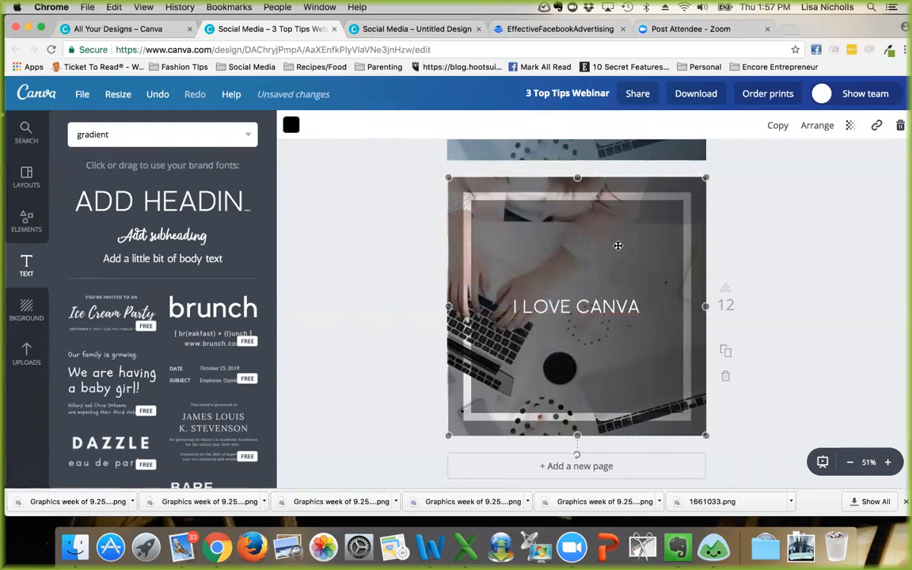
Step: Set the "I LOVE CANVA" heading's font size to 56 and recenter it on page 12
{"action": "right_click", "coordinate": [571, 307]}
{"action": "left_click", "coordinate": [548, 306]}
{"action": "left_click", "coordinate": [545, 305]}
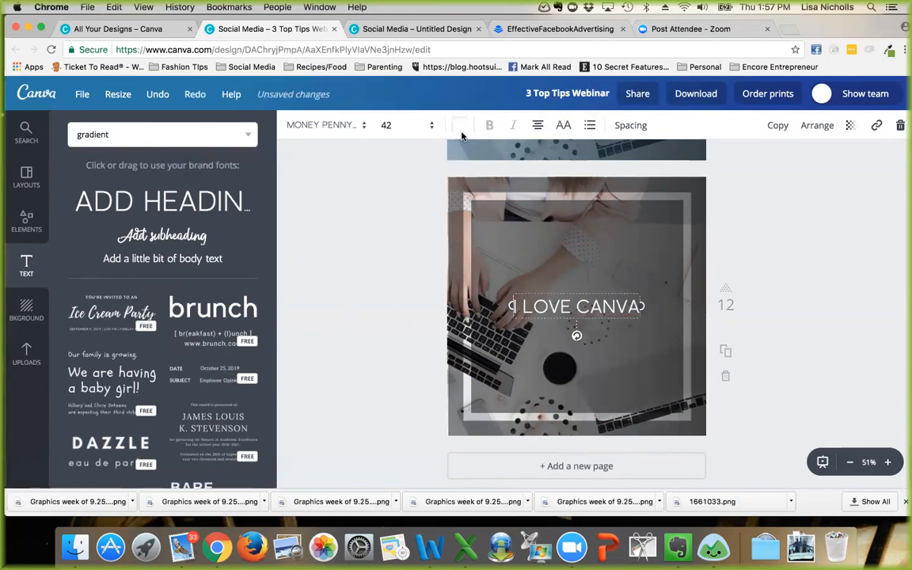
{"action": "left_click", "coordinate": [388, 120]}
{"action": "left_click", "coordinate": [393, 321]}
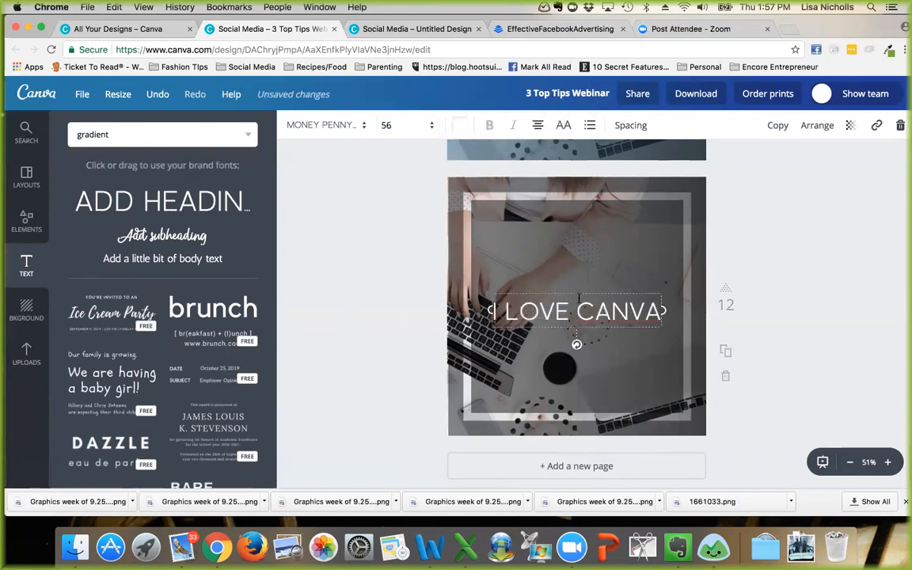
{"action": "left_click", "coordinate": [553, 222]}
{"action": "mouse_move", "coordinate": [587, 306]}
{"action": "left_mouse_down"}
{"action": "mouse_move", "coordinate": [586, 298]}
{"action": "mouse_move", "coordinate": [586, 306]}
{"action": "left_mouse_up"}
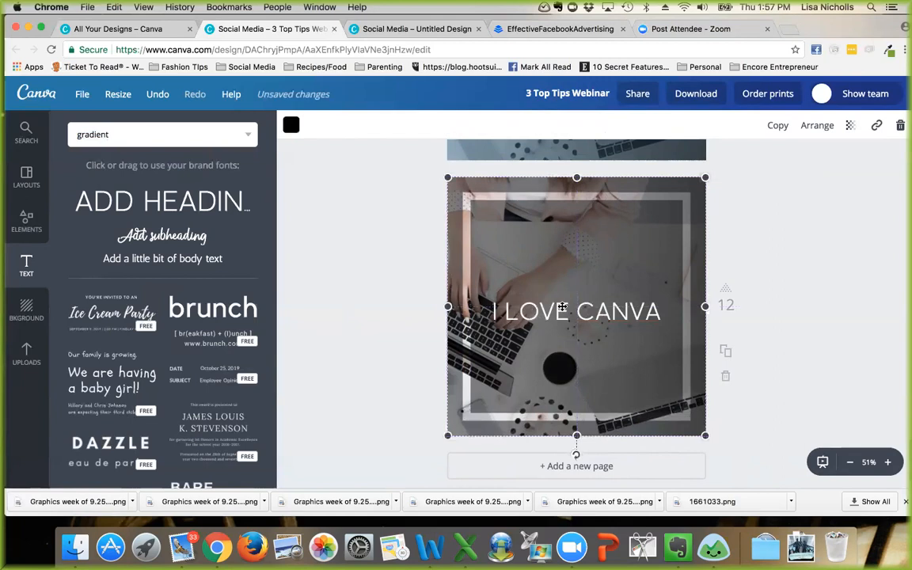
{"action": "left_click", "coordinate": [363, 320]}
{"action": "left_click_drag", "start_coordinate": [578, 317], "coordinate": [578, 313]}
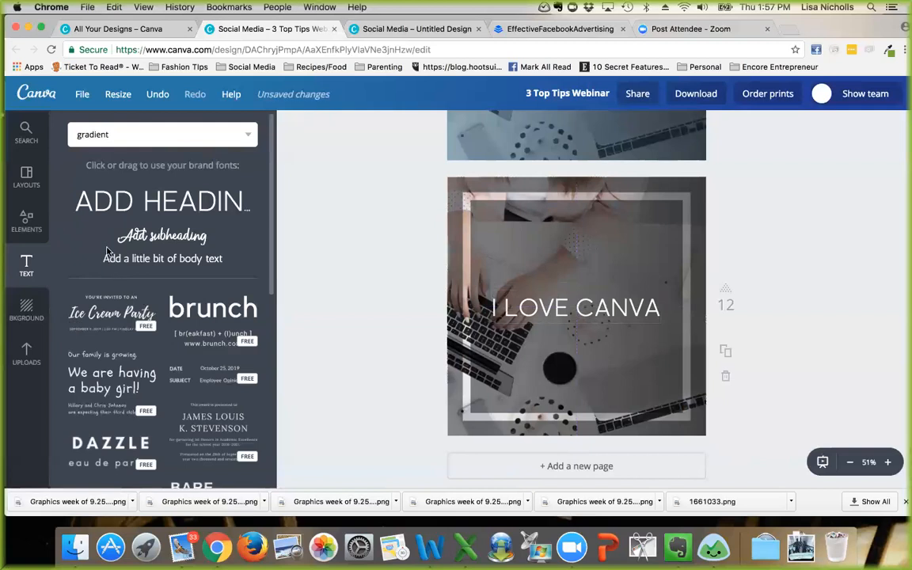
Step: Replace page 12's translucent framed square with the double-outlined, unfilled square and enlarge it to about 793 × 807
{"action": "left_click", "coordinate": [35, 231]}
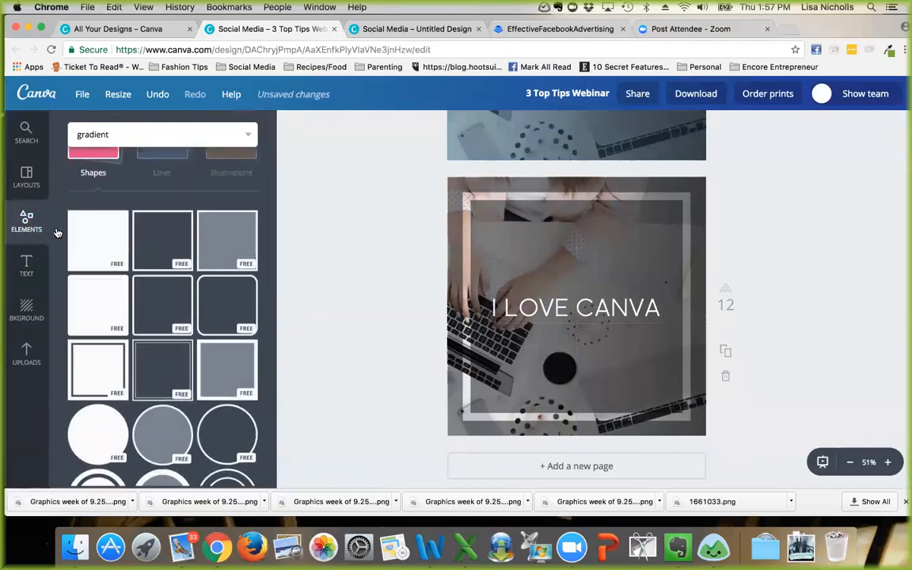
{"action": "scroll", "coordinate": [119, 192], "scroll_direction": "up", "scroll_amount": 2}
{"action": "left_click", "coordinate": [100, 210]}
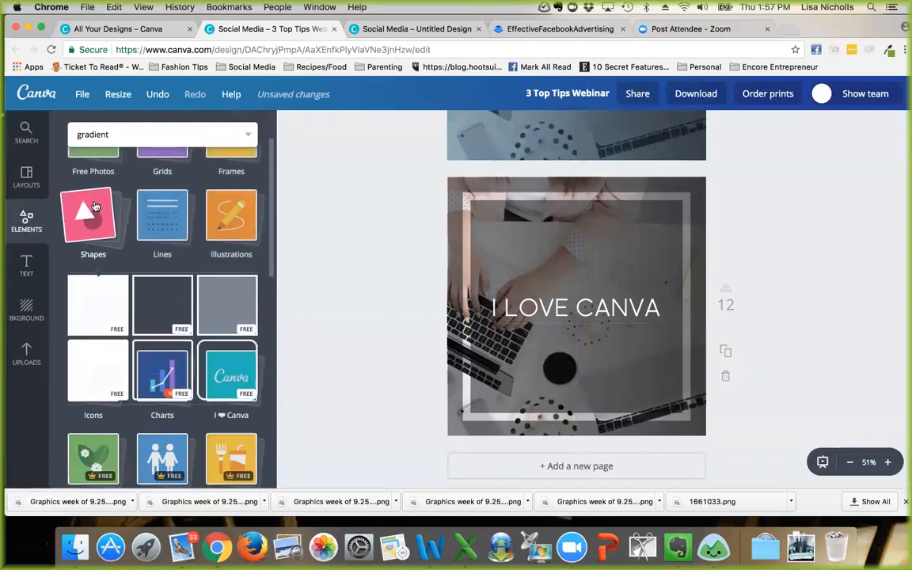
{"action": "left_click", "coordinate": [96, 212]}
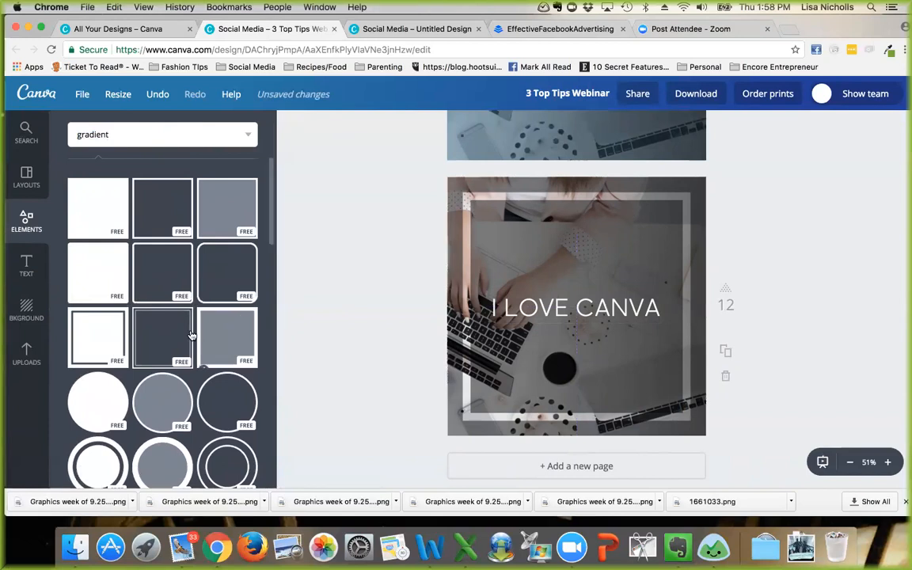
{"action": "left_click", "coordinate": [568, 256]}
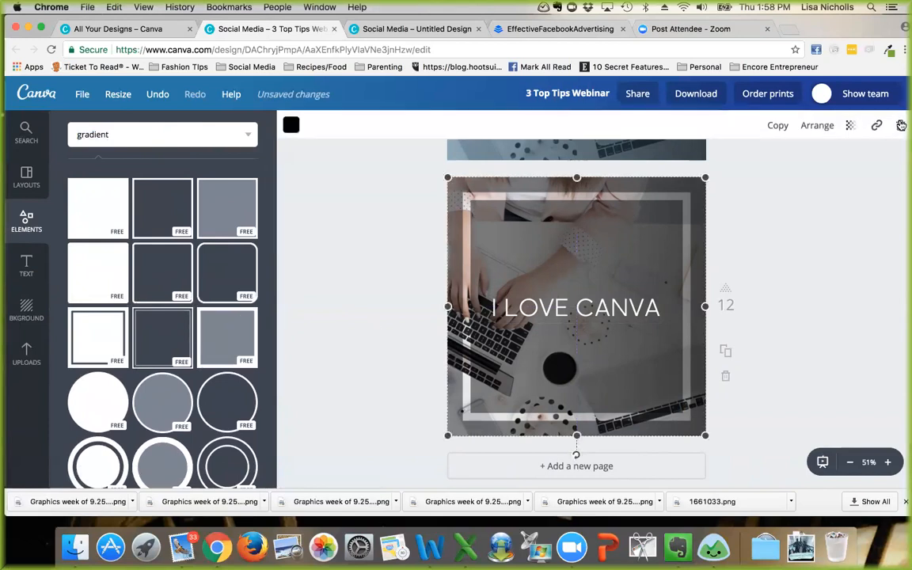
{"action": "left_click", "coordinate": [900, 125]}
{"action": "left_click", "coordinate": [165, 342]}
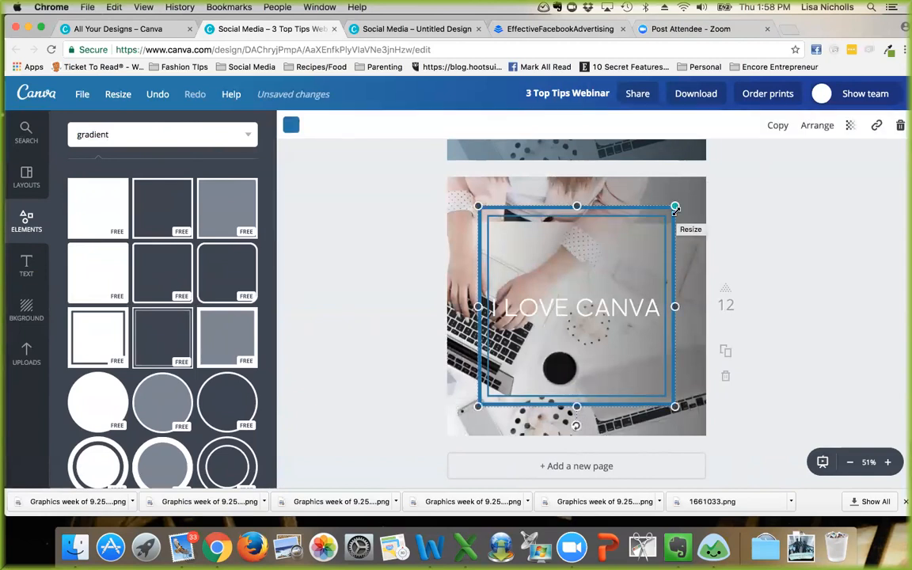
{"action": "left_click_drag", "start_coordinate": [670, 208], "coordinate": [704, 179]}
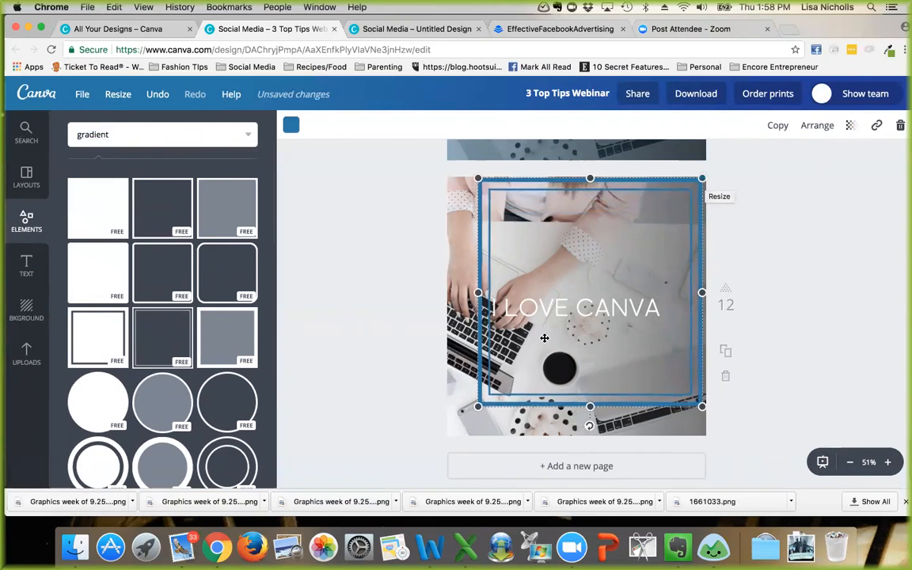
{"action": "left_click_drag", "start_coordinate": [479, 406], "coordinate": [448, 438]}
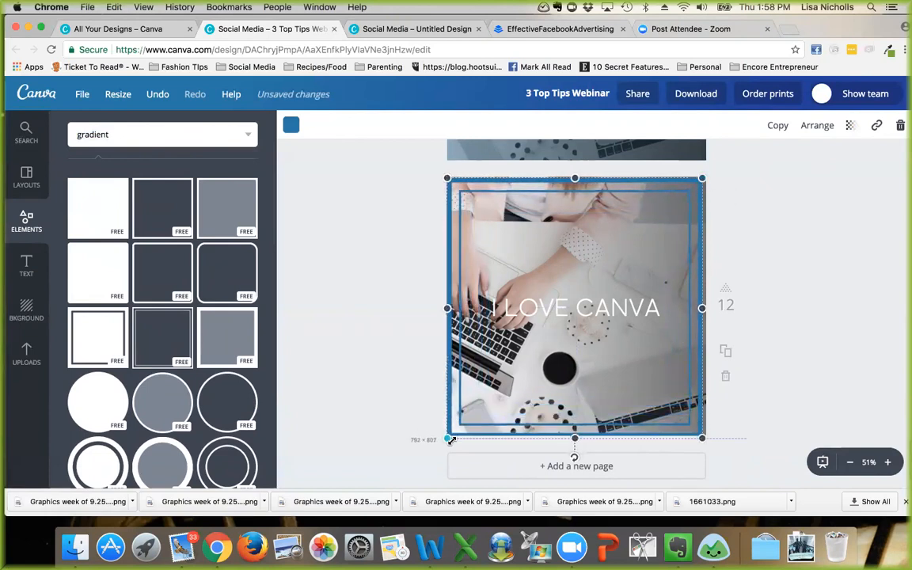
Step: Color the double-outlined square on page 12 black
{"action": "left_click", "coordinate": [291, 125]}
{"action": "scroll", "coordinate": [342, 301], "scroll_direction": "down", "scroll_amount": 5}
{"action": "left_click", "coordinate": [300, 334]}
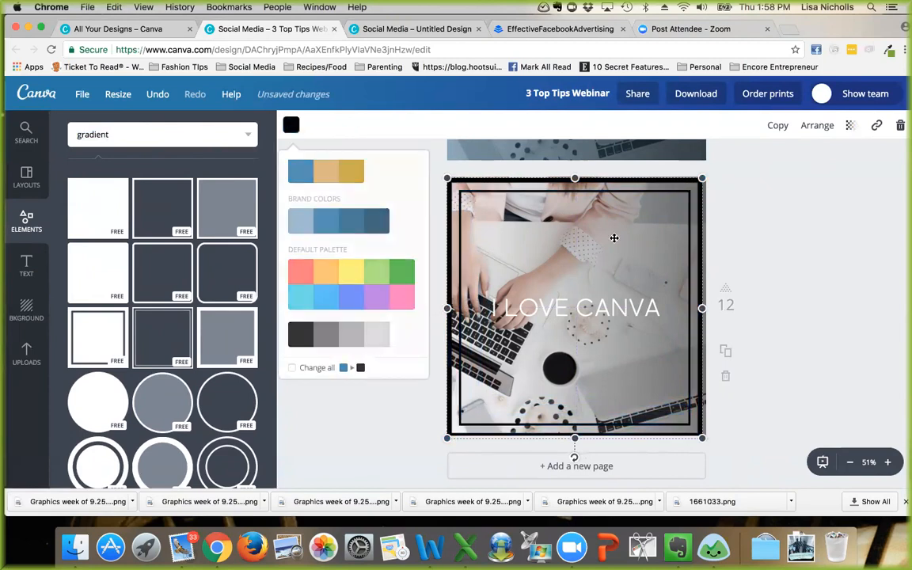
{"action": "left_click", "coordinate": [553, 214]}
Step: Shift the black gradient left for darker coverage of page 12's photo, and align the double-outlined square with the page edges
{"action": "left_click", "coordinate": [415, 232]}
{"action": "left_click_drag", "start_coordinate": [704, 228], "coordinate": [686, 228]}
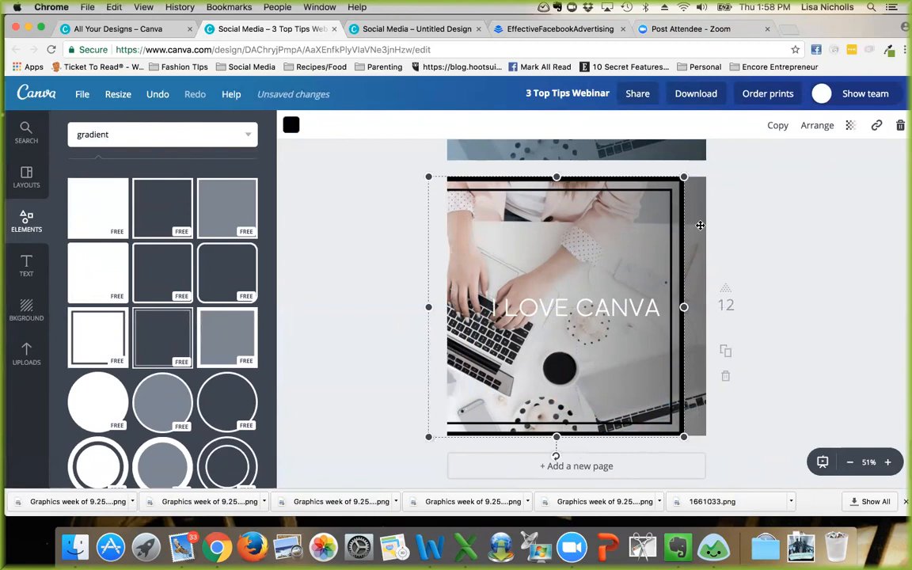
{"action": "left_click", "coordinate": [700, 225]}
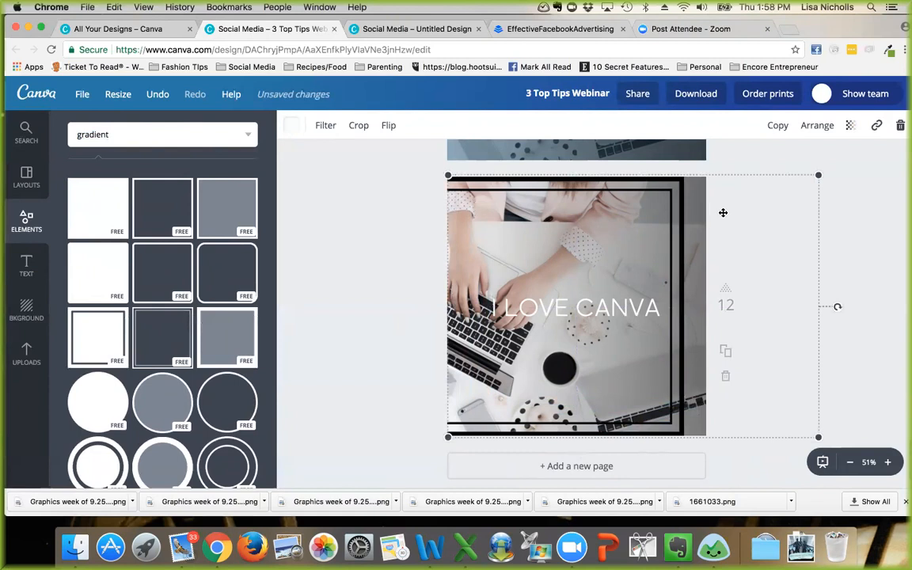
{"action": "left_click_drag", "start_coordinate": [723, 213], "coordinate": [590, 218]}
{"action": "left_click", "coordinate": [354, 226]}
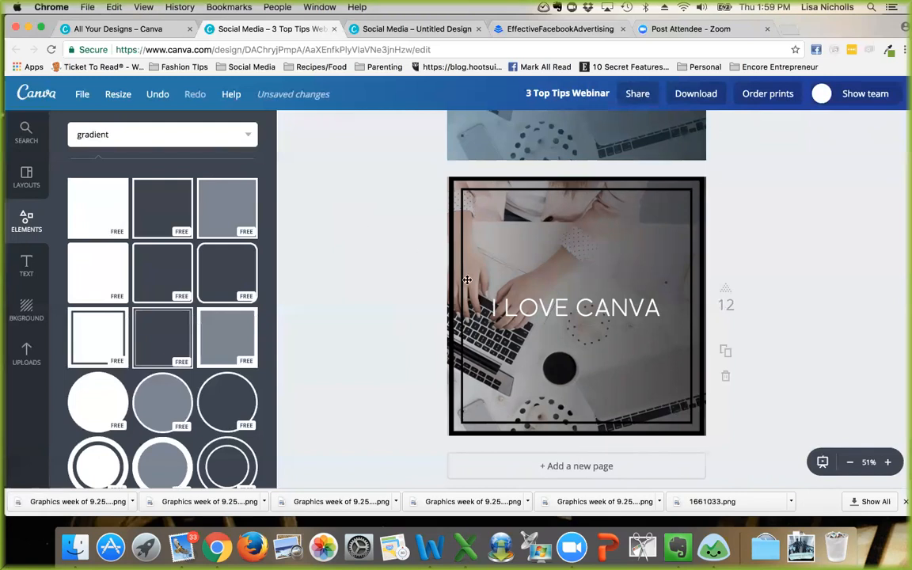
Step: Add the Tira! Strategies logo from the uploaded logos to page 12, shrink it, and center it near the page's lower edge
{"action": "scroll", "coordinate": [424, 282], "scroll_direction": "down", "scroll_amount": 1}
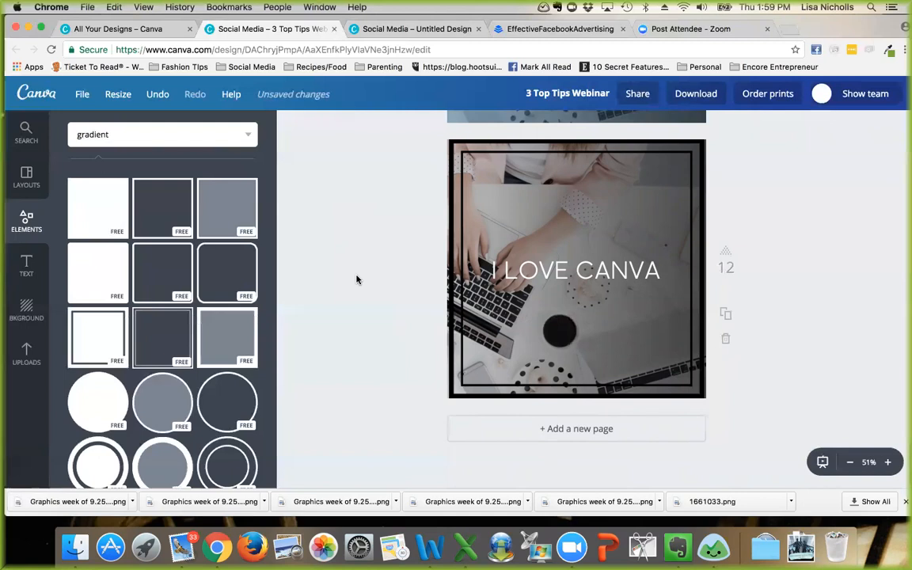
{"action": "left_click", "coordinate": [26, 352]}
{"action": "left_click", "coordinate": [150, 193]}
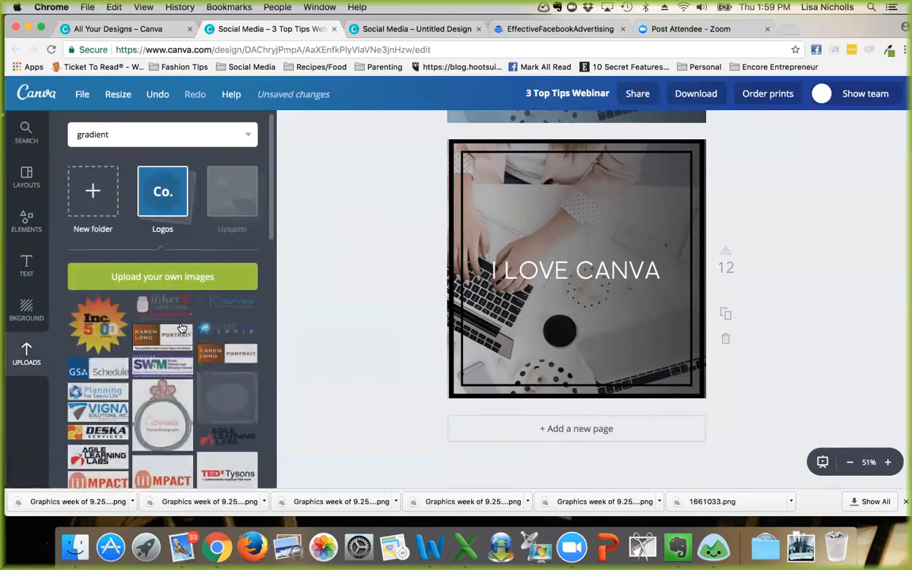
{"action": "scroll", "coordinate": [181, 328], "scroll_direction": "down", "scroll_amount": 8}
{"action": "left_click", "coordinate": [181, 328]}
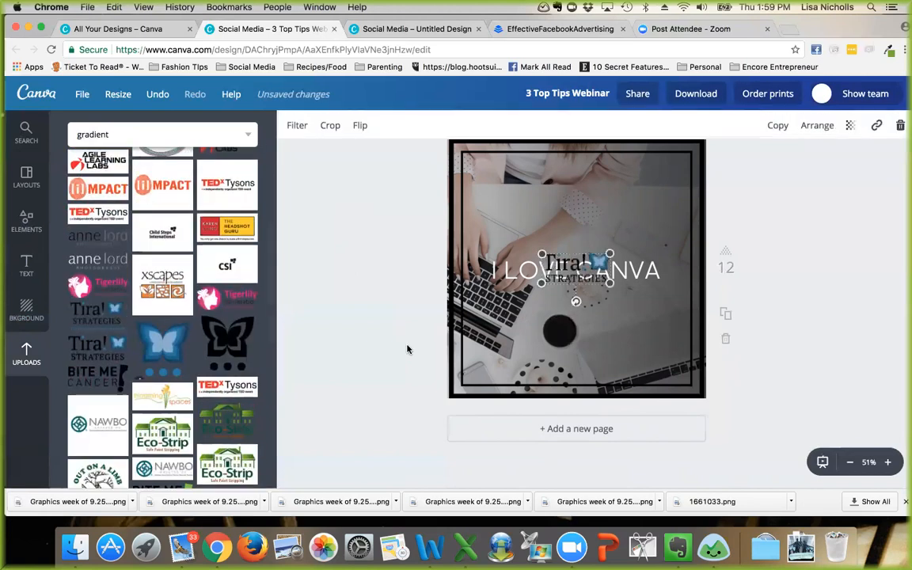
{"action": "left_click_drag", "start_coordinate": [576, 270], "coordinate": [575, 369]}
{"action": "left_click", "coordinate": [350, 306]}
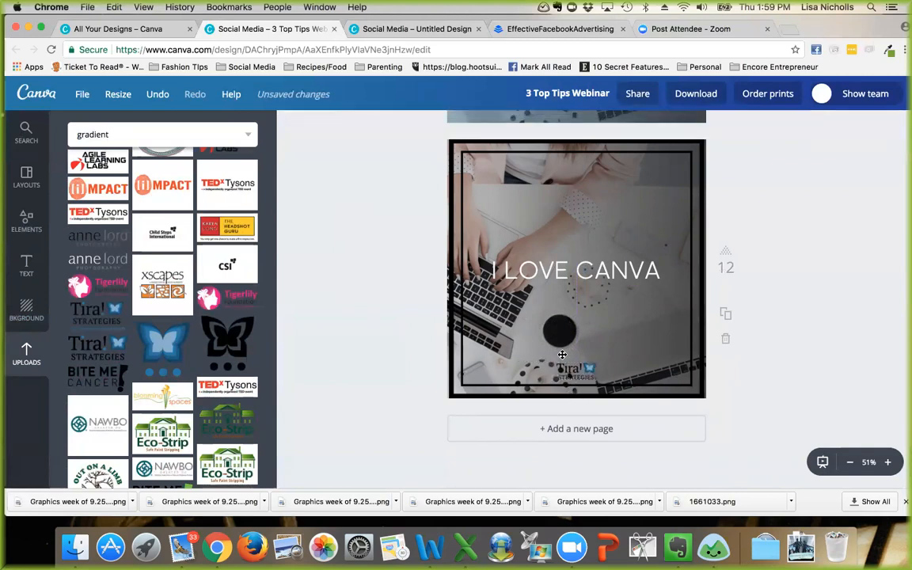
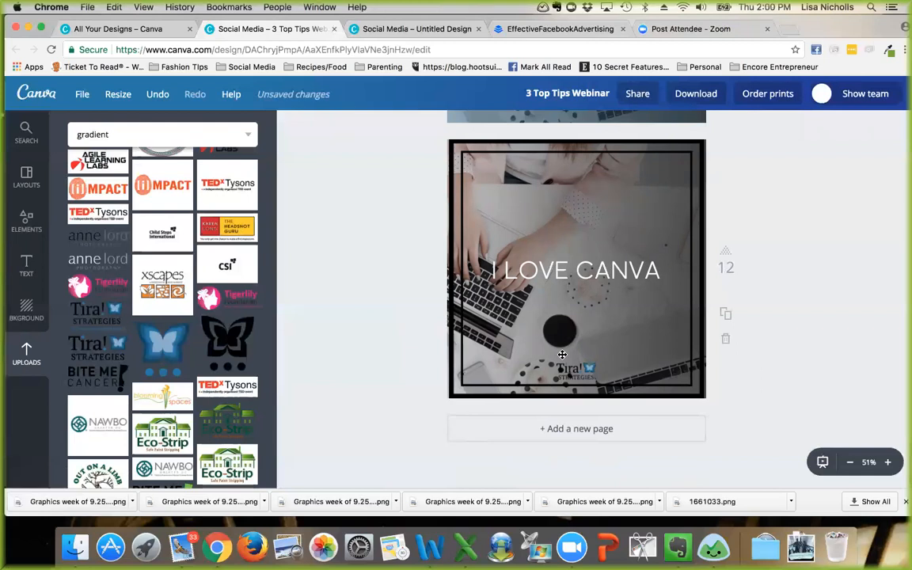
{"action": "scroll", "coordinate": [618, 348], "scroll_direction": "up", "scroll_amount": 6}
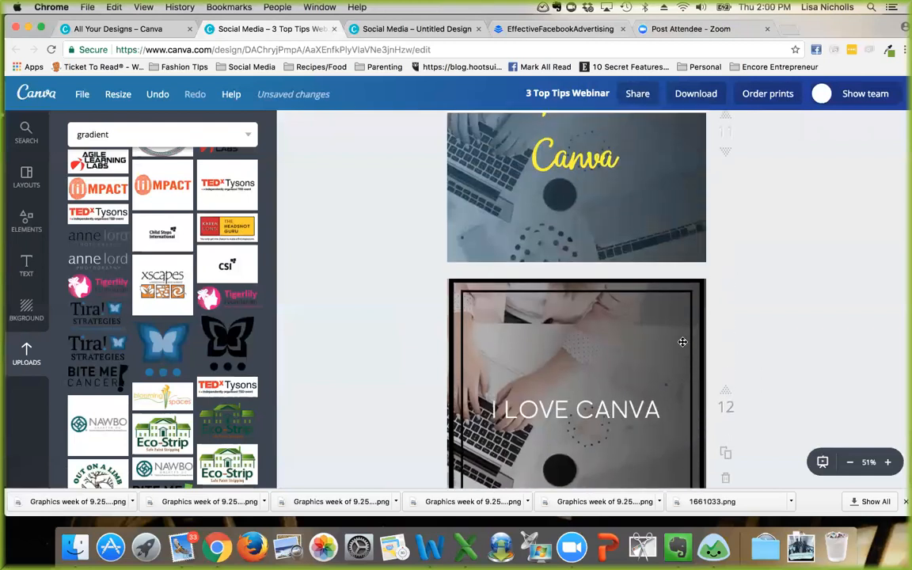
{"action": "scroll", "coordinate": [655, 260], "scroll_direction": "up", "scroll_amount": 5}
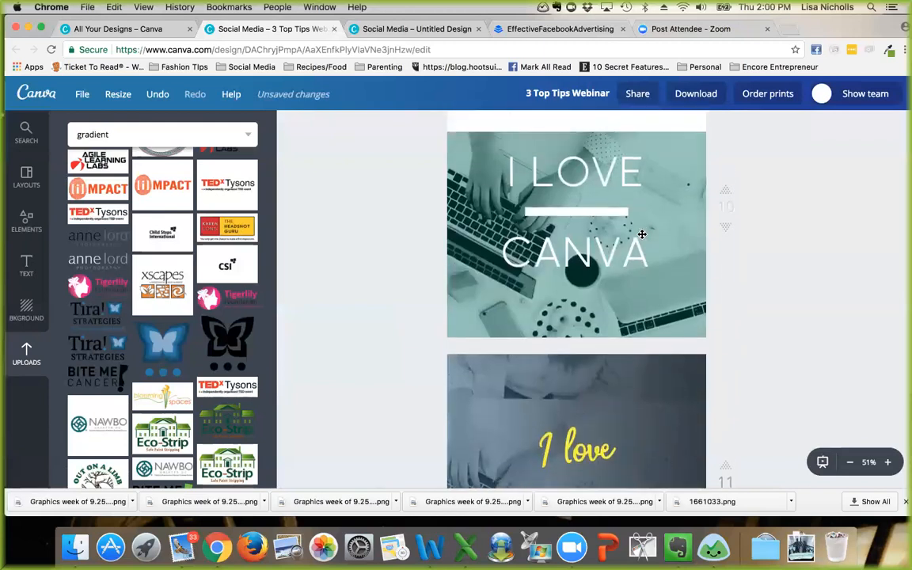
Step: Review the finished "I love Canva" variations from page 10 back up to page 1
{"action": "scroll", "coordinate": [642, 238], "scroll_direction": "up", "scroll_amount": 5}
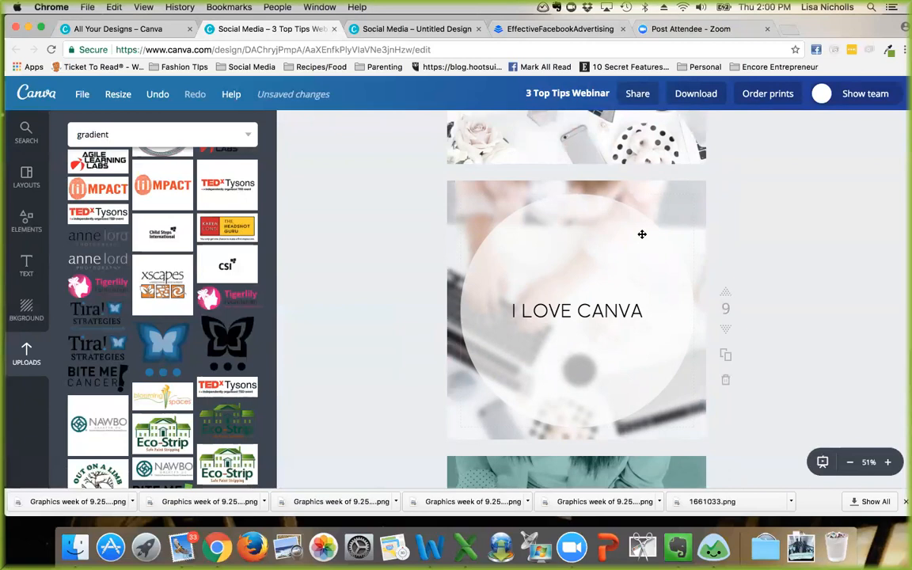
{"action": "scroll", "coordinate": [643, 234], "scroll_direction": "up", "scroll_amount": 5}
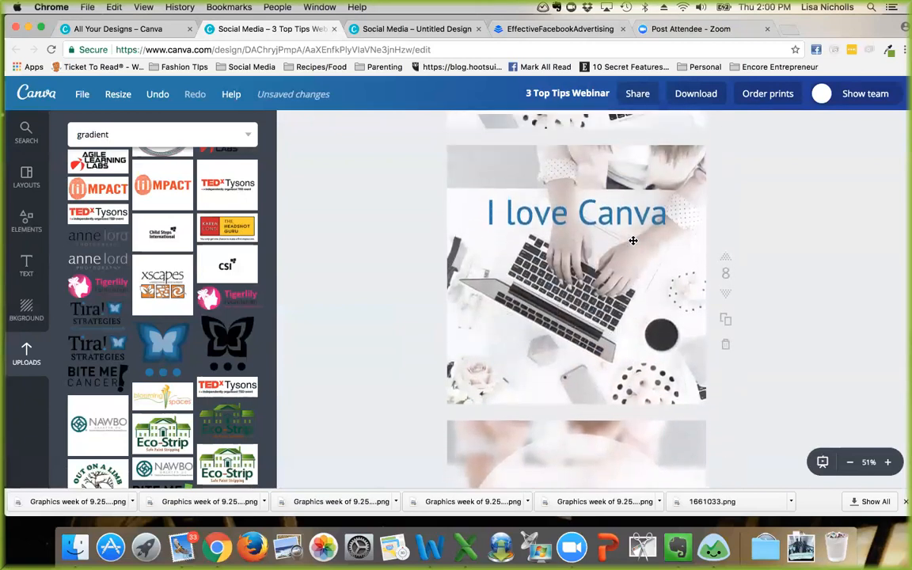
{"action": "scroll", "coordinate": [634, 240], "scroll_direction": "up", "scroll_amount": 15}
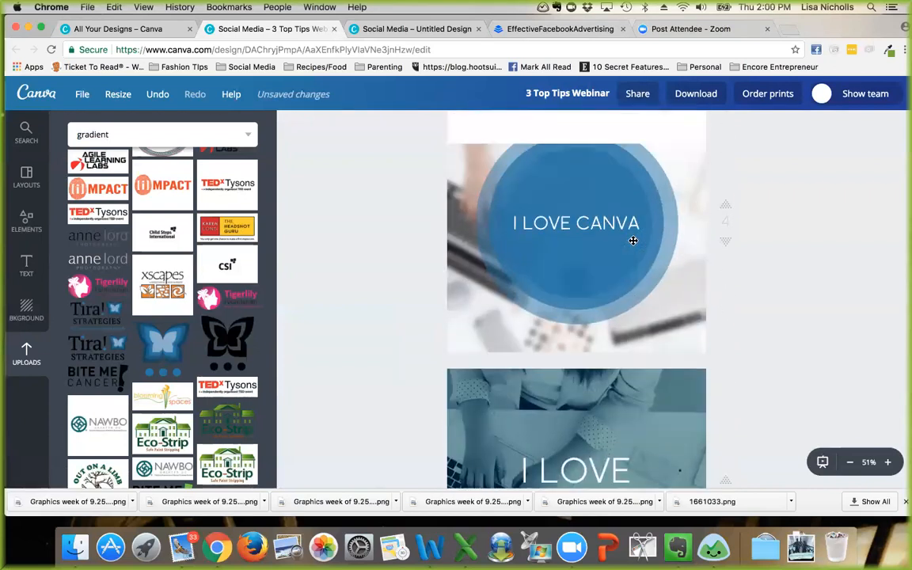
{"action": "scroll", "coordinate": [633, 240], "scroll_direction": "up", "scroll_amount": 6}
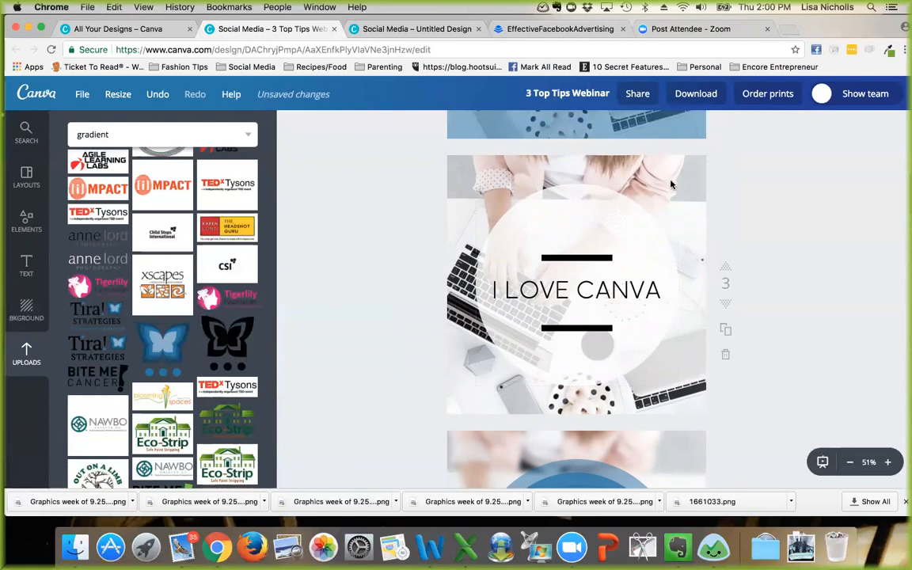
{"action": "scroll", "coordinate": [671, 183], "scroll_direction": "up", "scroll_amount": 5}
{"action": "scroll", "coordinate": [621, 161], "scroll_direction": "up", "scroll_amount": 2}
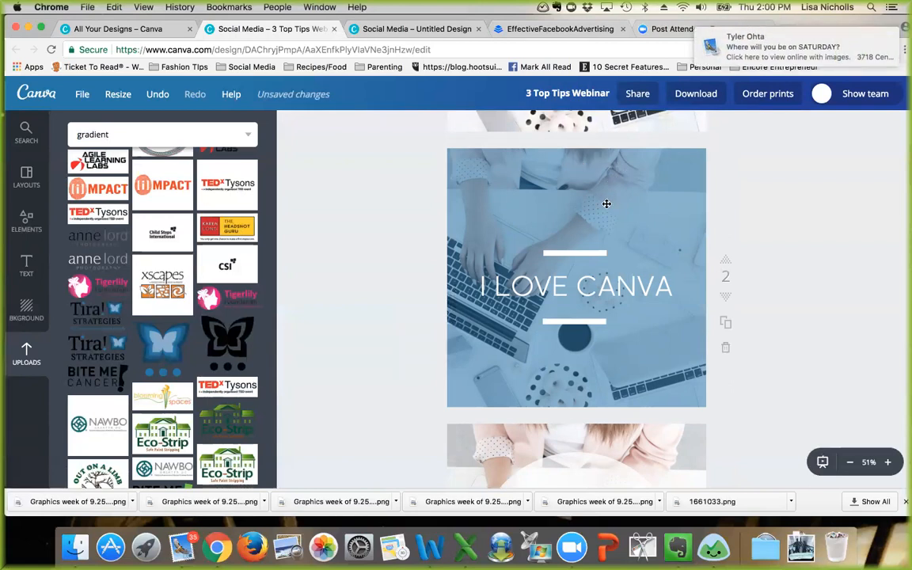
{"action": "left_click", "coordinate": [878, 37]}
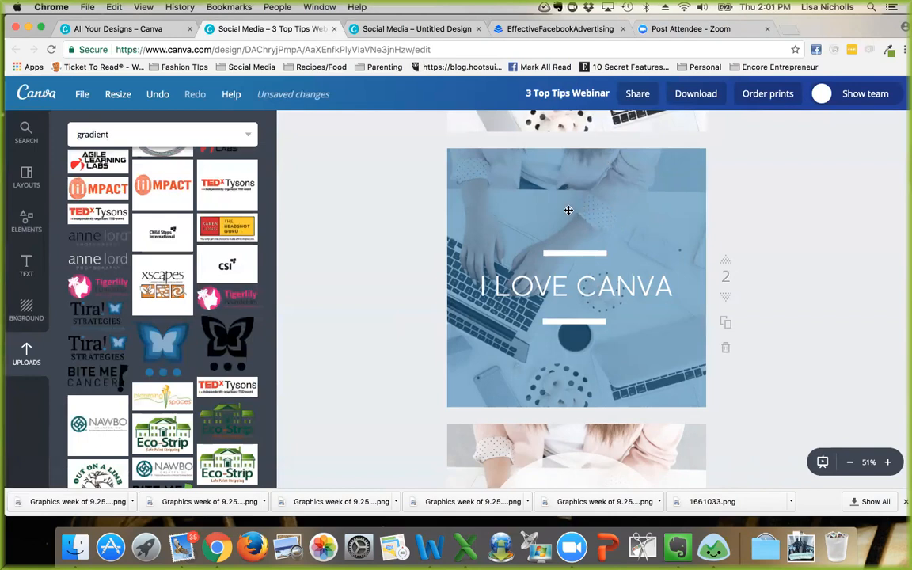
{"action": "scroll", "coordinate": [568, 209], "scroll_direction": "up", "scroll_amount": 5}
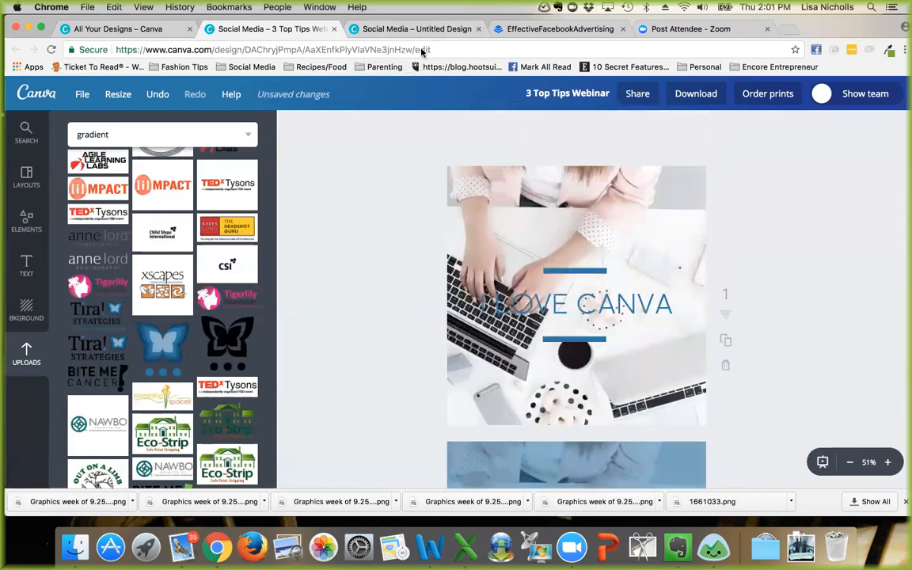
Step: Switch to the untitled Social Media design and enlarge the hat-and-camera photo so it fills the whole page as background
{"action": "left_click_drag", "start_coordinate": [181, 18], "coordinate": [216, 73]}
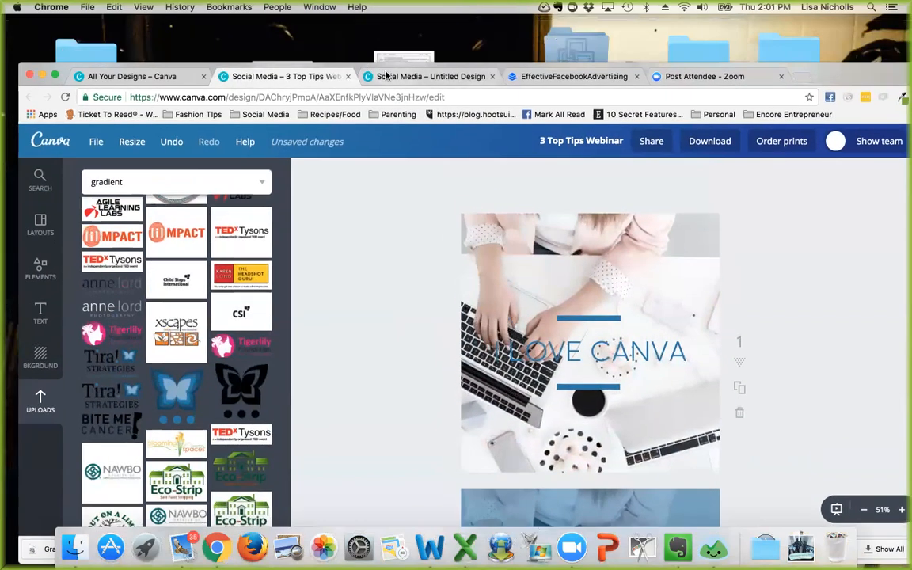
{"action": "left_click", "coordinate": [384, 74]}
{"action": "double_click", "coordinate": [839, 73]}
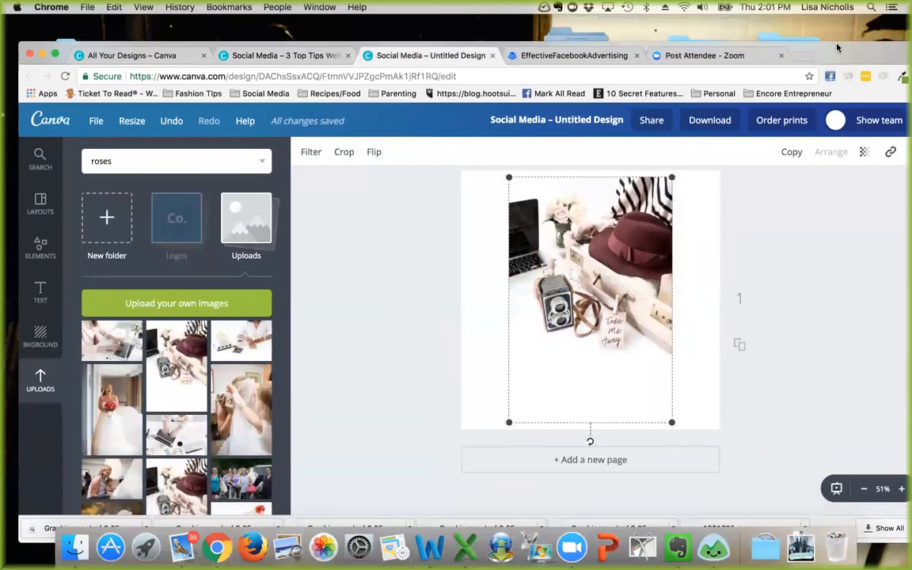
{"action": "left_click_drag", "start_coordinate": [629, 192], "coordinate": [672, 186]}
{"action": "left_click_drag", "start_coordinate": [540, 390], "coordinate": [367, 471]}
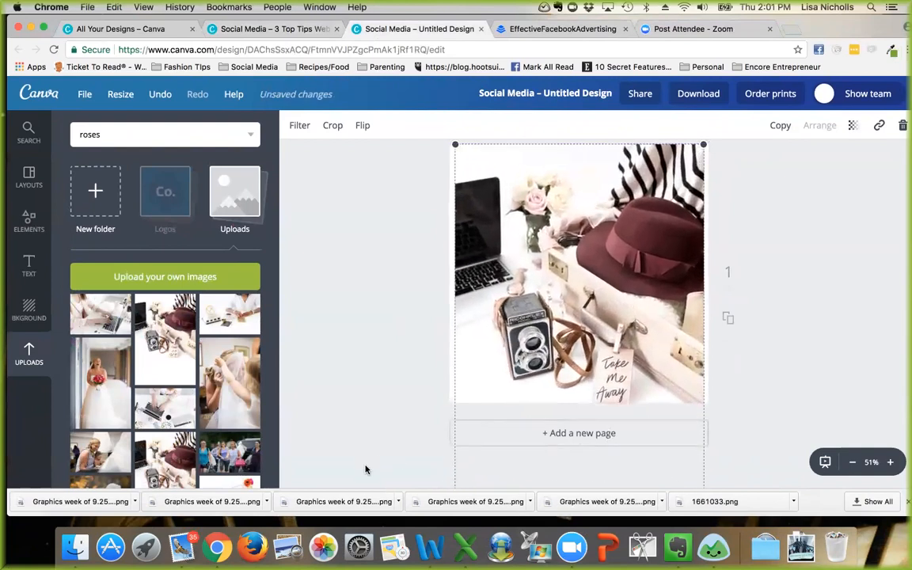
{"action": "left_click_drag", "start_coordinate": [456, 146], "coordinate": [439, 138]}
{"action": "left_click_drag", "start_coordinate": [530, 227], "coordinate": [537, 218]}
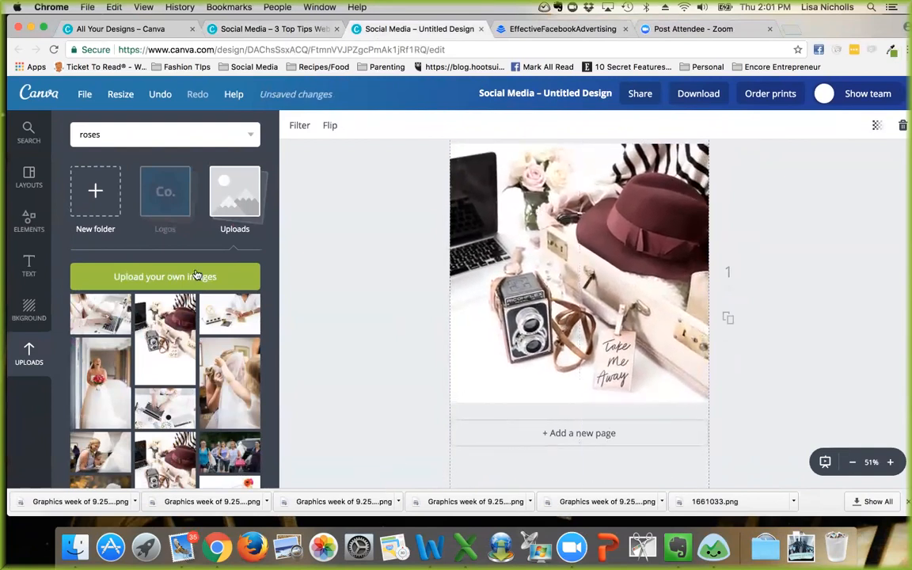
Step: Add a heading reading "JOIN THE SOCIETY" over the photo and center it on the page
{"action": "left_click", "coordinate": [29, 268]}
{"action": "left_click", "coordinate": [193, 203]}
{"action": "type", "text": "JOIN THE SOCIETY"}
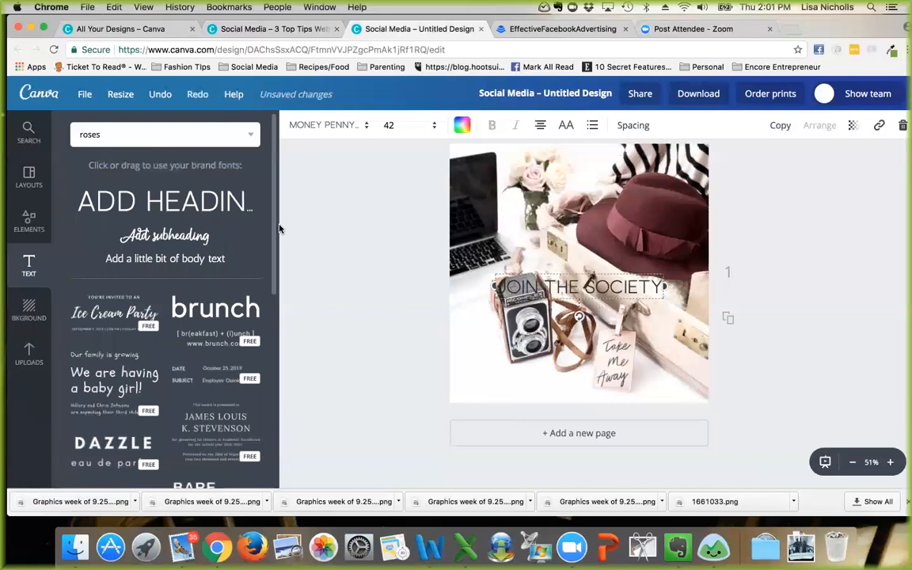
{"action": "left_click", "coordinate": [401, 281]}
{"action": "left_click_drag", "start_coordinate": [559, 286], "coordinate": [559, 275]}
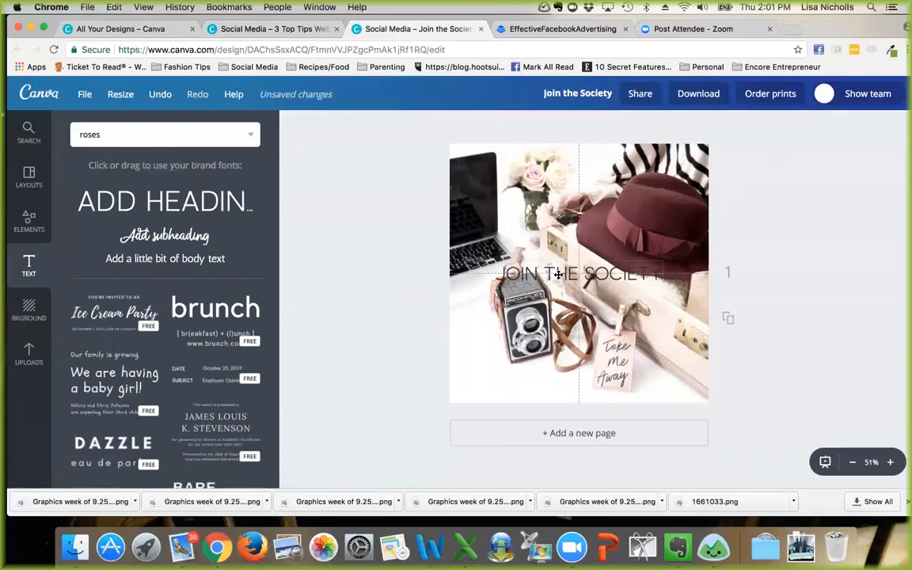
Step: Apply the Grayscale filter to the hat-and-camera background photo
{"action": "left_click", "coordinate": [553, 193]}
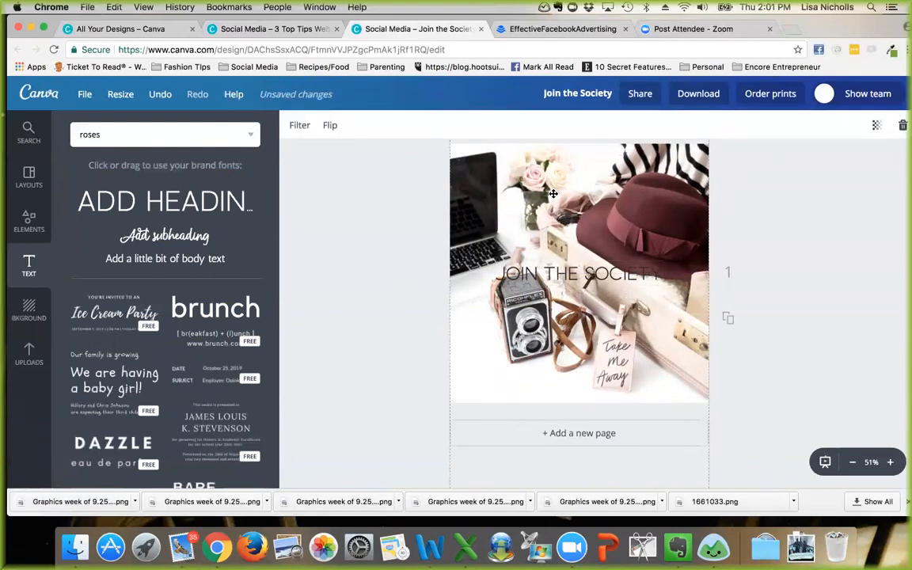
{"action": "left_click", "coordinate": [298, 125]}
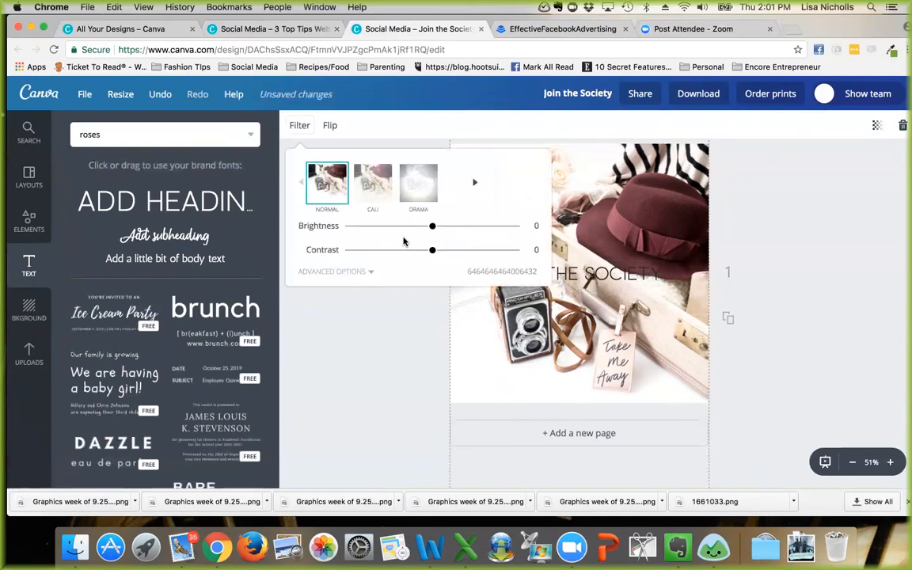
{"action": "left_click", "coordinate": [536, 184]}
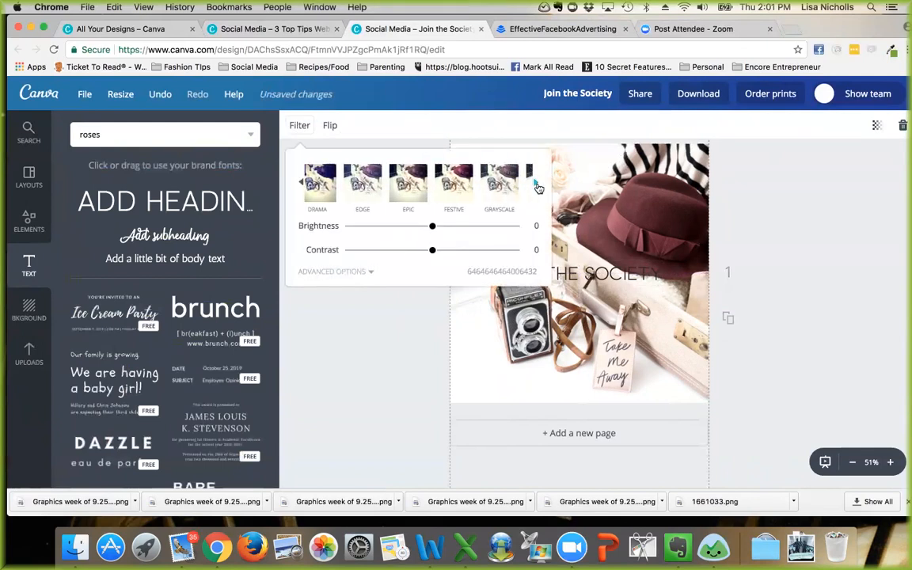
{"action": "left_click", "coordinate": [464, 184]}
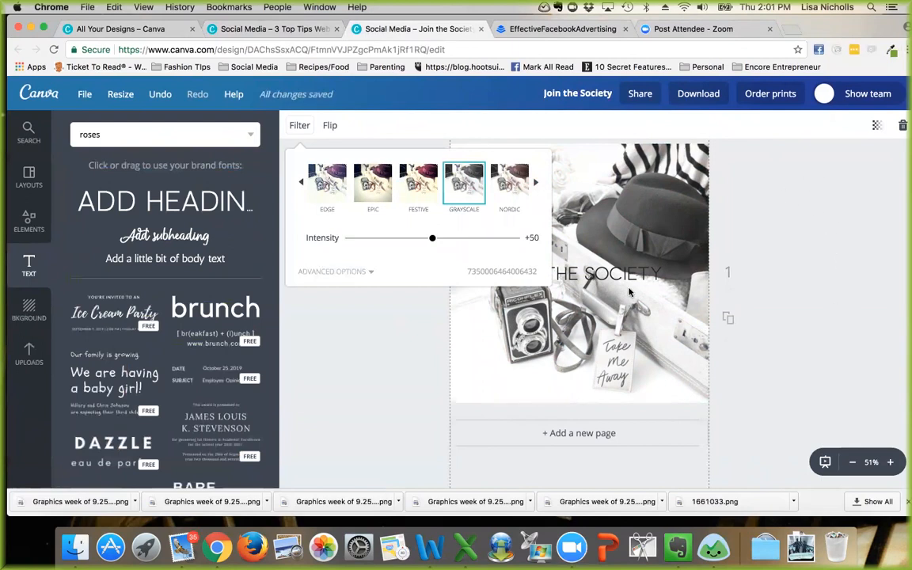
Step: Darken the background photo to brightness -44 and tint it blue with a tint of +43
{"action": "left_click", "coordinate": [601, 273]}
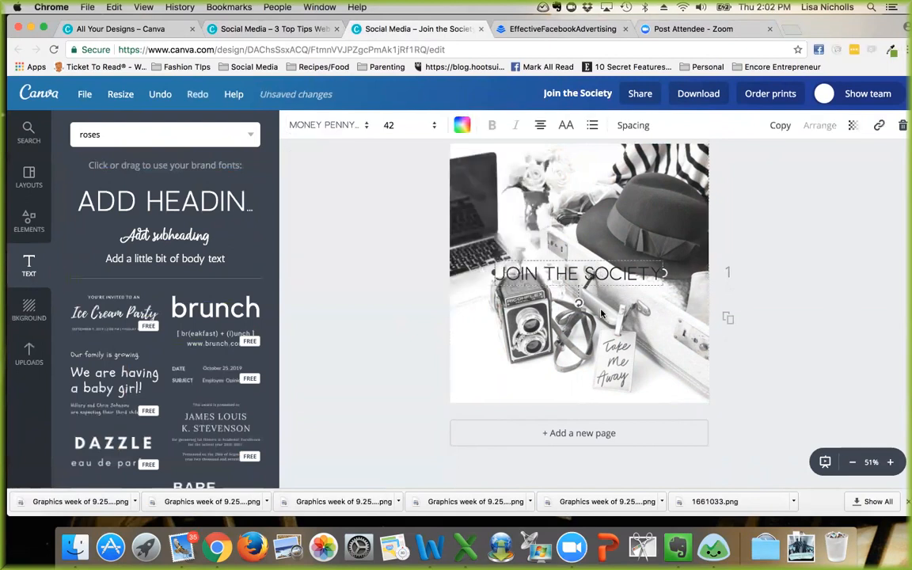
{"action": "left_click", "coordinate": [577, 171]}
{"action": "left_click", "coordinate": [492, 160]}
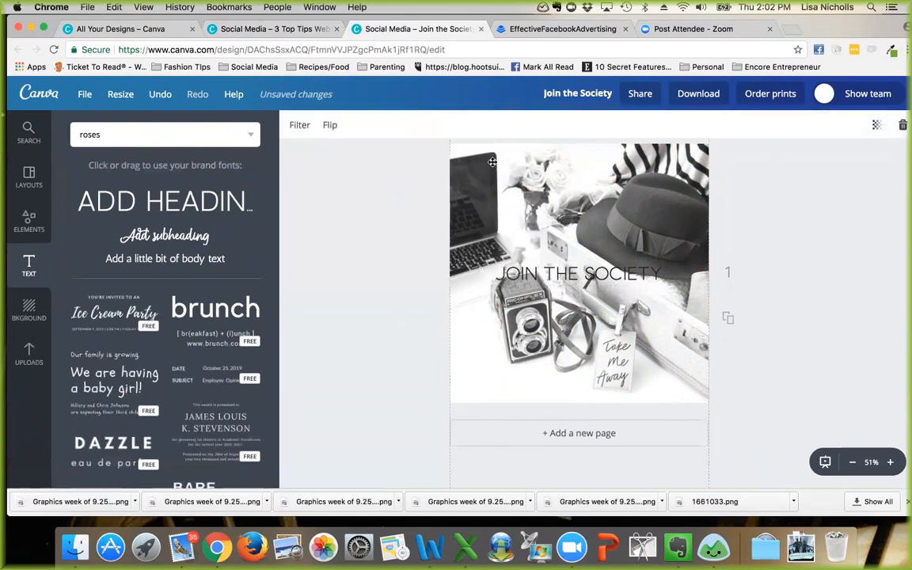
{"action": "left_click", "coordinate": [300, 125]}
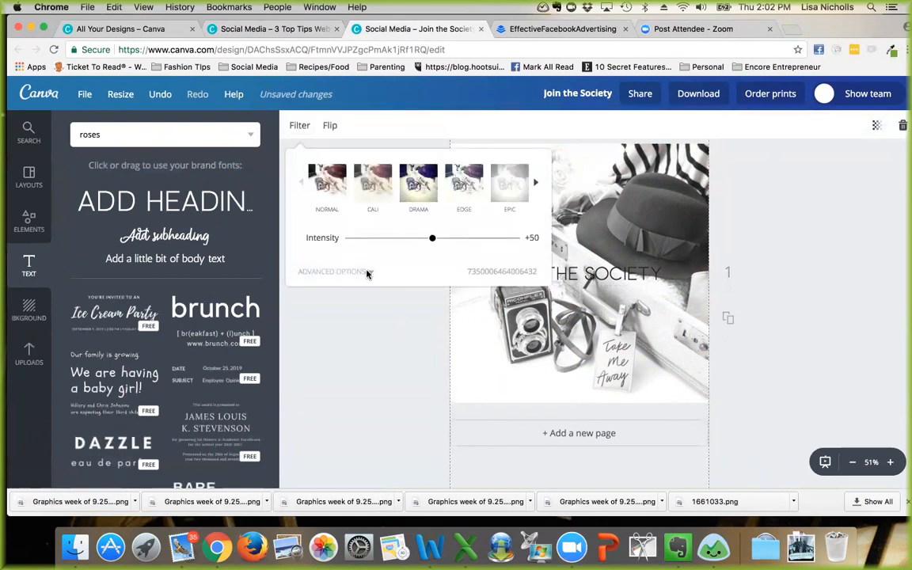
{"action": "left_click", "coordinate": [369, 271]}
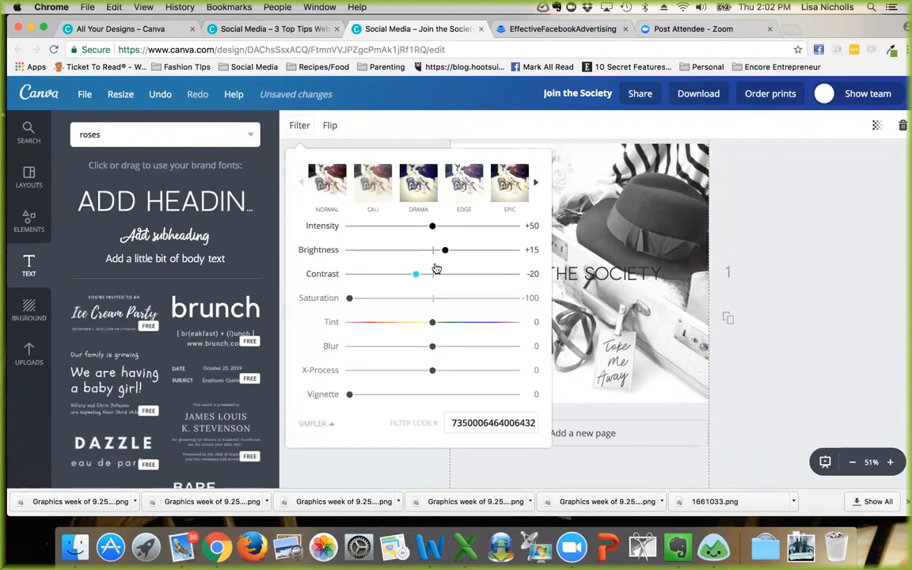
{"action": "left_click_drag", "start_coordinate": [439, 251], "coordinate": [395, 251]}
{"action": "left_click_drag", "start_coordinate": [430, 322], "coordinate": [468, 326]}
{"action": "left_click", "coordinate": [611, 250]}
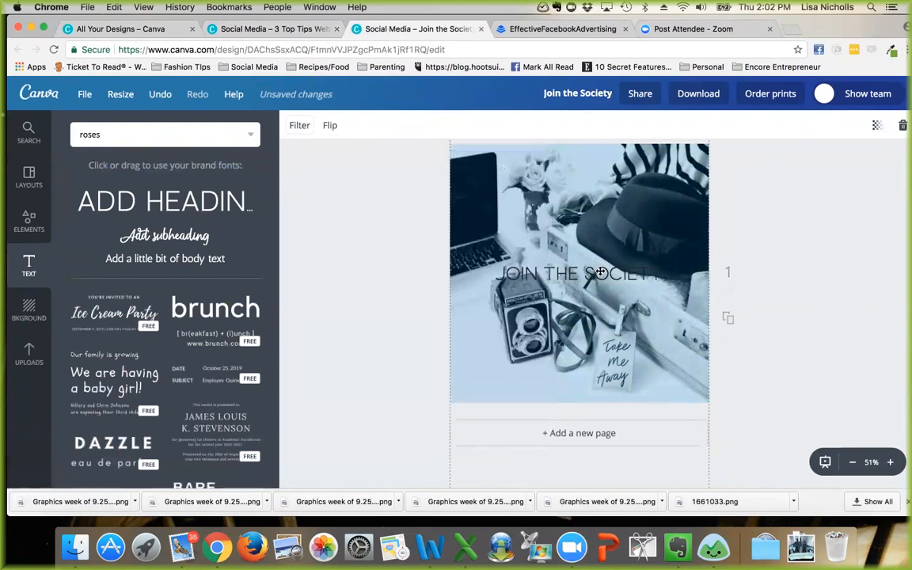
Step: Color the "JOIN THE SOCIETY" heading white
{"action": "left_click", "coordinate": [596, 272]}
{"action": "left_click", "coordinate": [463, 128]}
{"action": "scroll", "coordinate": [523, 277], "scroll_direction": "down", "scroll_amount": 3}
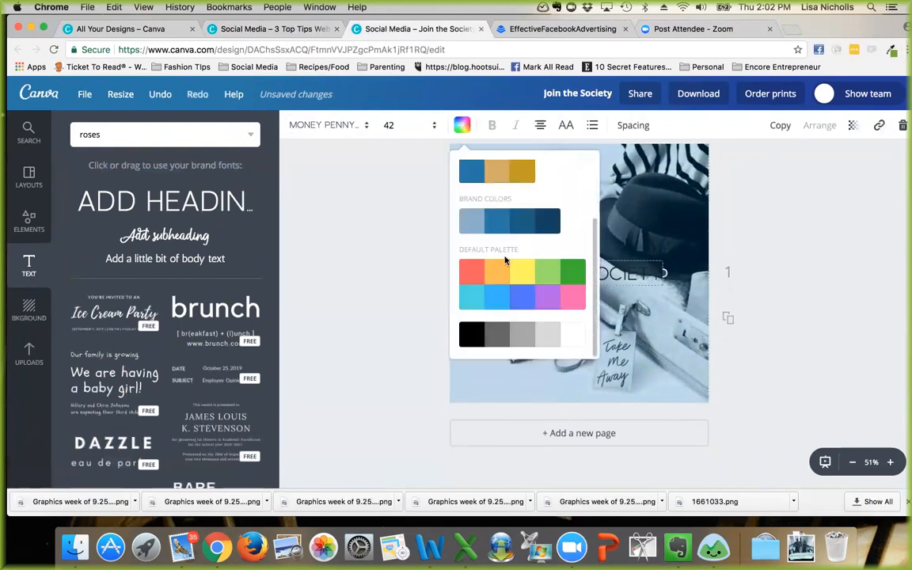
{"action": "left_click", "coordinate": [406, 289]}
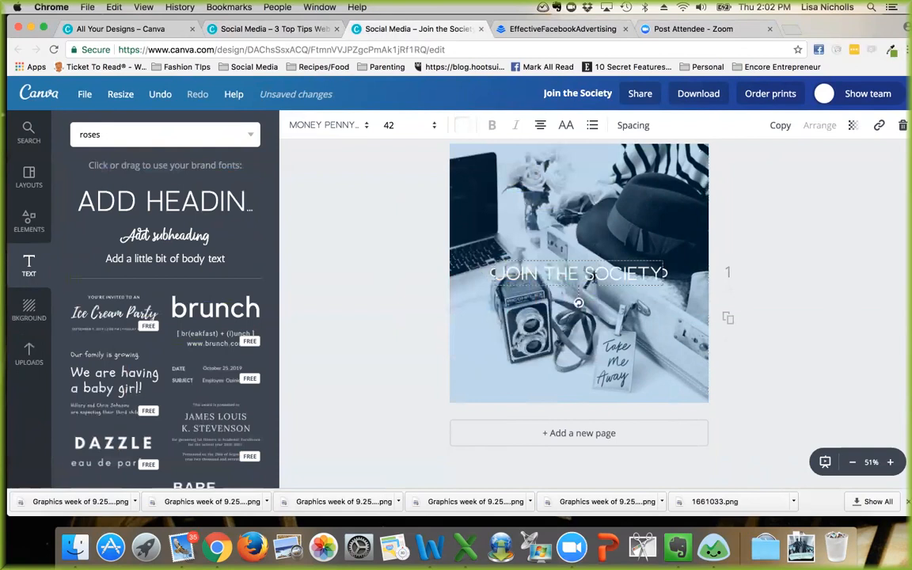
Step: Blur the background photo to +18
{"action": "left_click", "coordinate": [592, 163]}
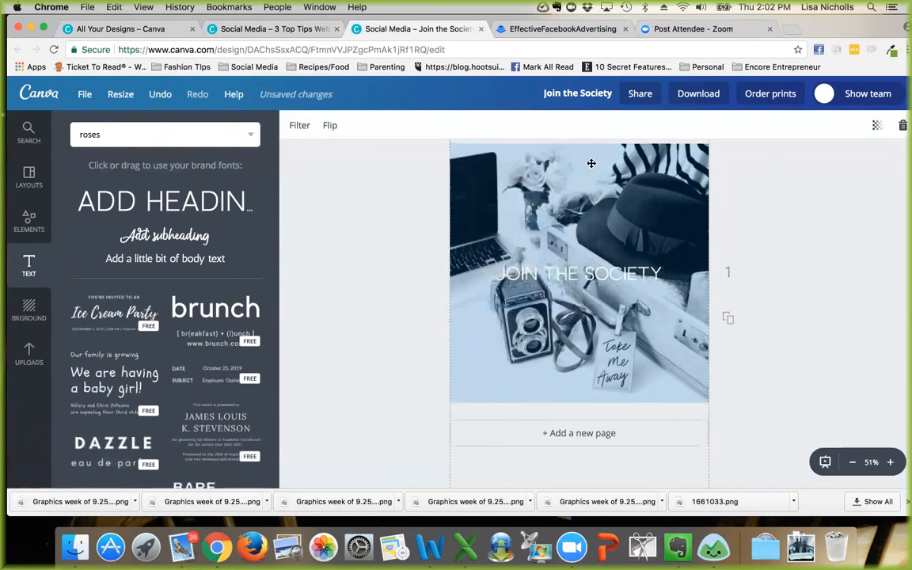
{"action": "left_click", "coordinate": [294, 125]}
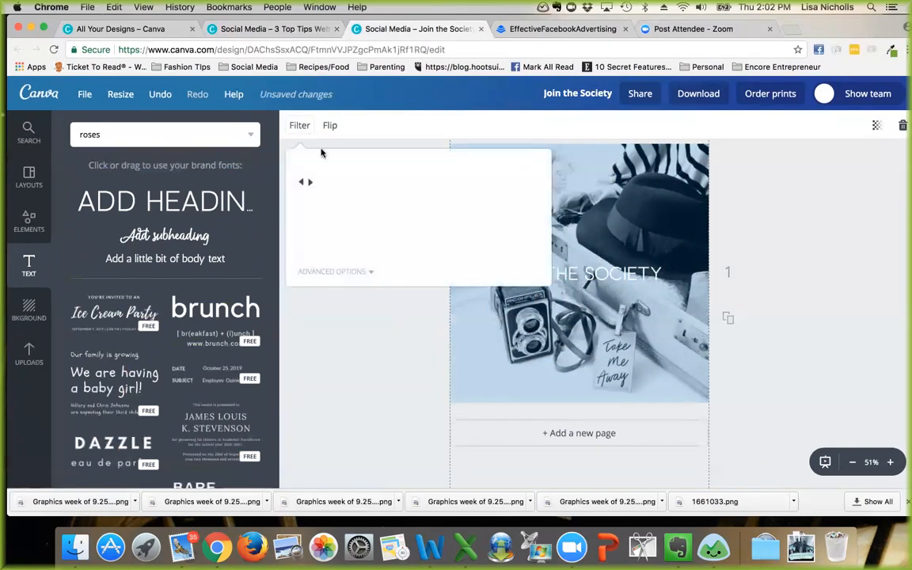
{"action": "left_click", "coordinate": [366, 273]}
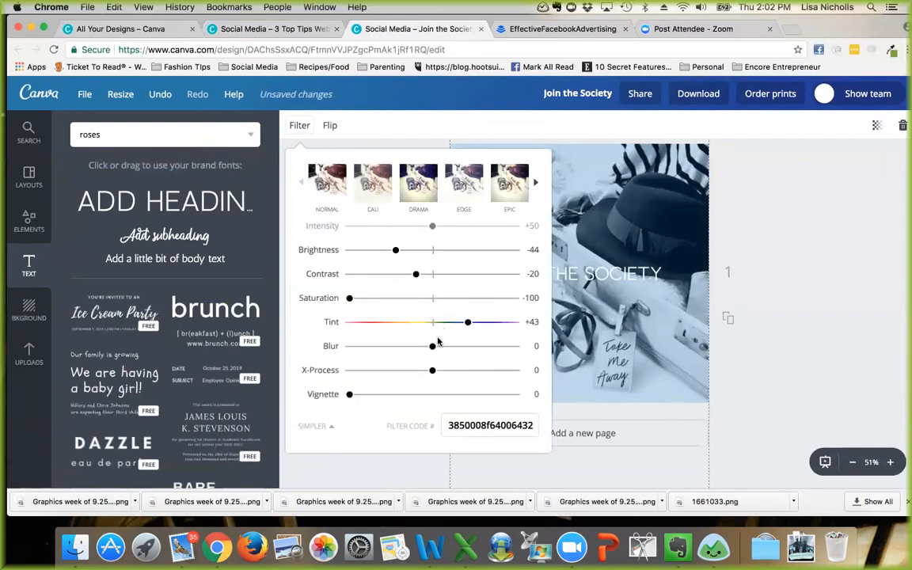
{"action": "left_click", "coordinate": [446, 349]}
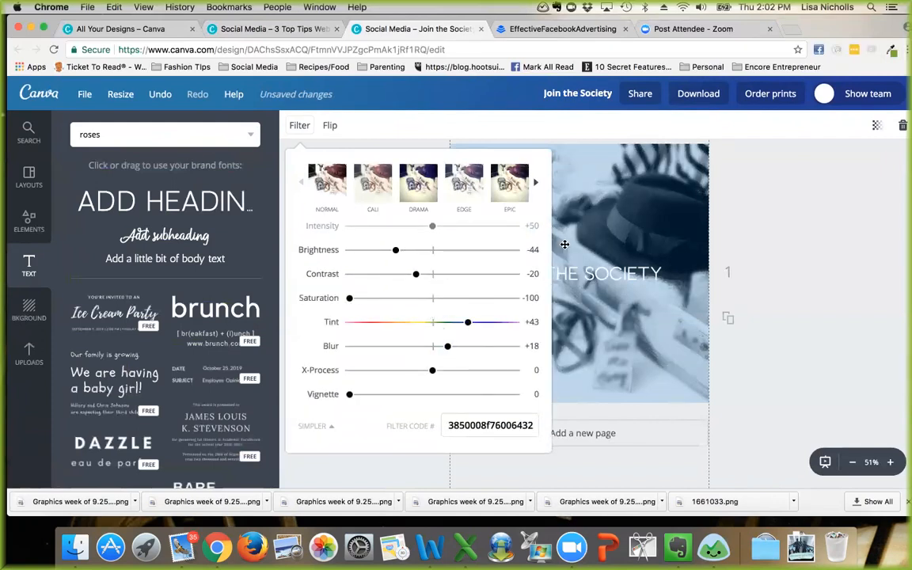
{"action": "left_click", "coordinate": [626, 152]}
Step: Set the "JOIN THE SOCIETY" heading's font size to 64 and adjust its position near the page's center
{"action": "left_click", "coordinate": [602, 274]}
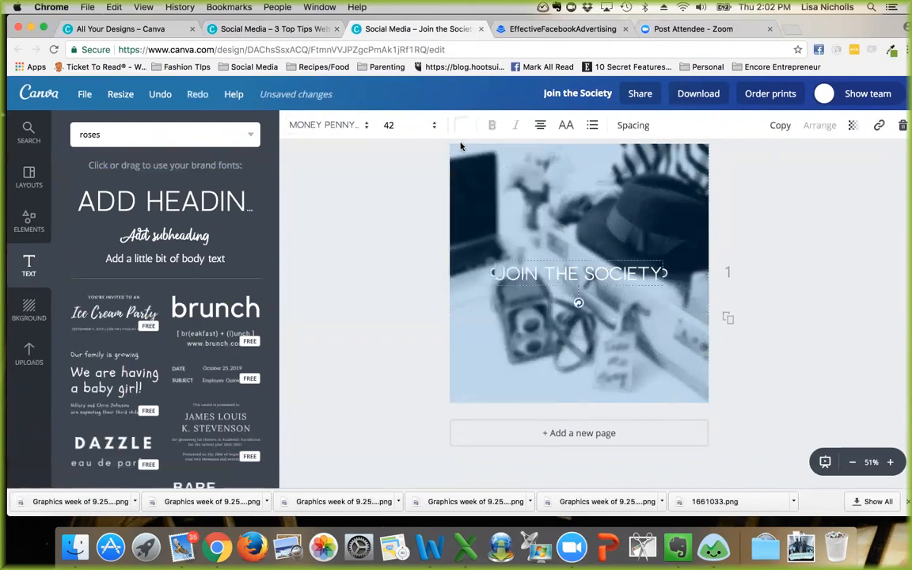
{"action": "left_click", "coordinate": [429, 125]}
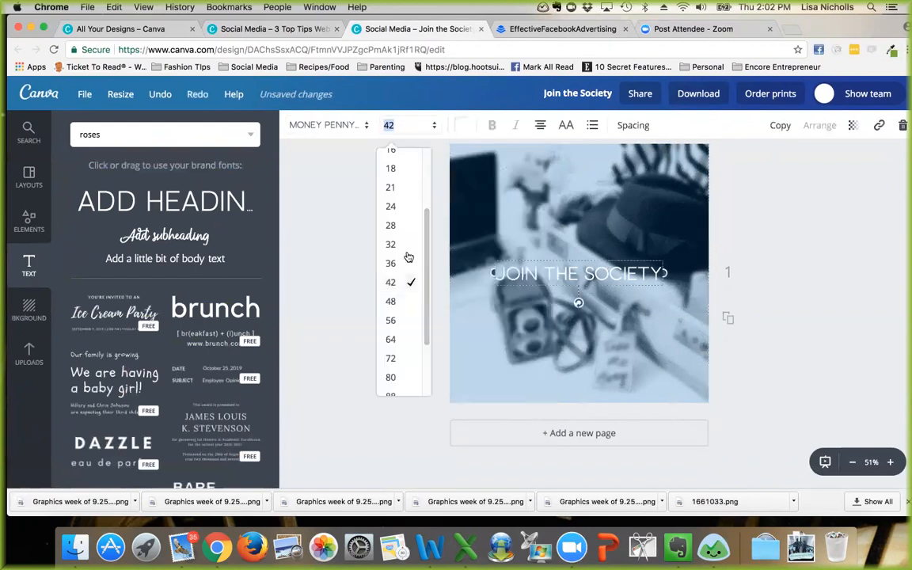
{"action": "left_click", "coordinate": [392, 339]}
{"action": "left_click_drag", "start_coordinate": [582, 270], "coordinate": [581, 263]}
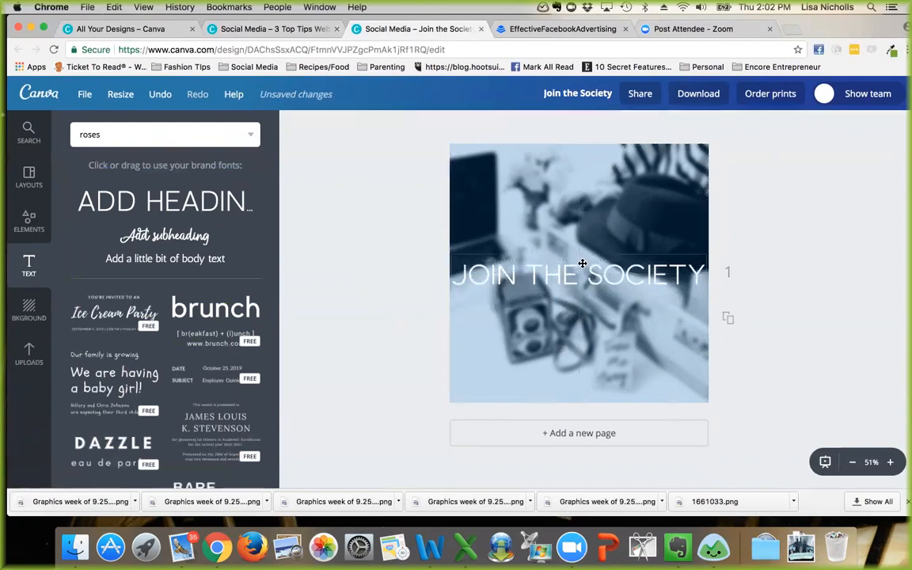
Step: Add the Tira! Strategies logo from the uploaded logos and place it in the lower-left corner of the photo
{"action": "left_click", "coordinate": [31, 353]}
{"action": "left_click", "coordinate": [159, 212]}
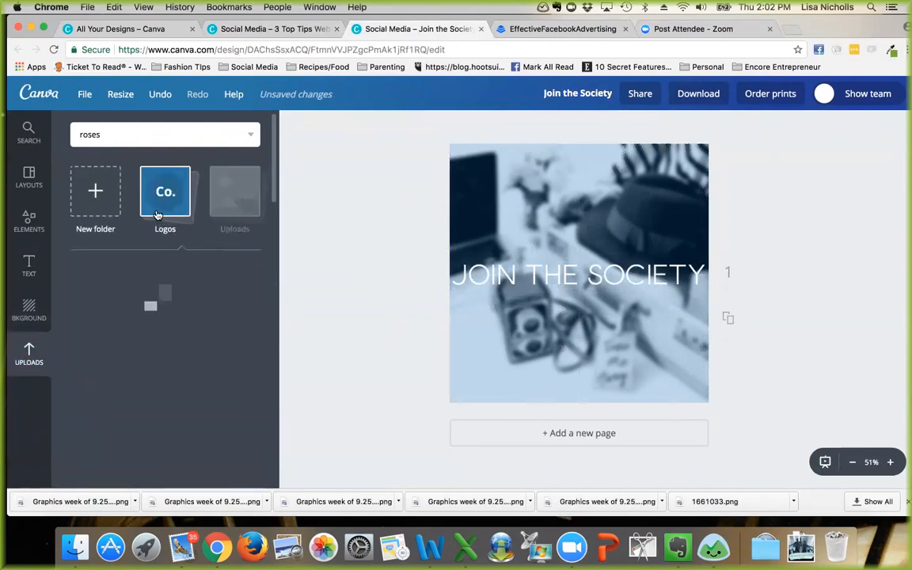
{"action": "scroll", "coordinate": [182, 317], "scroll_direction": "down", "scroll_amount": 5}
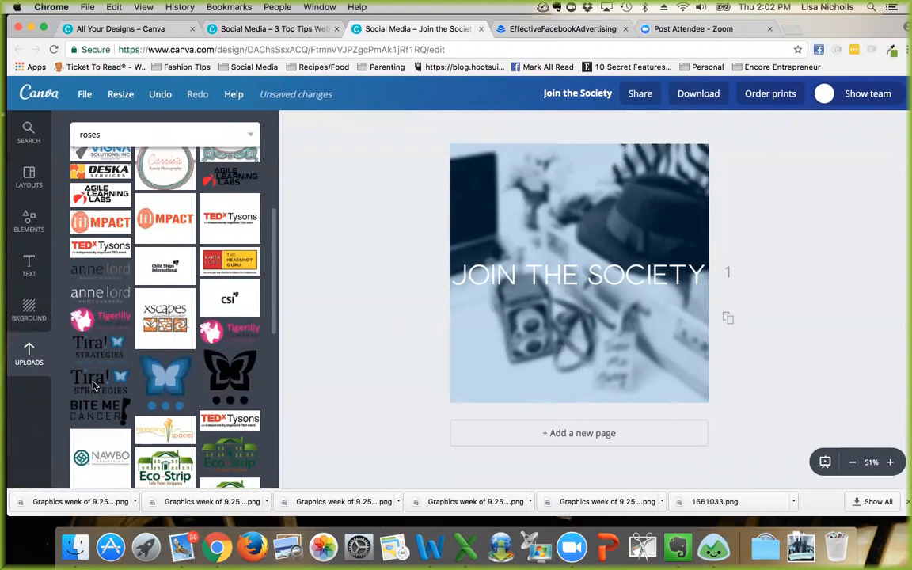
{"action": "left_click", "coordinate": [85, 348]}
{"action": "left_click_drag", "start_coordinate": [582, 277], "coordinate": [510, 370]}
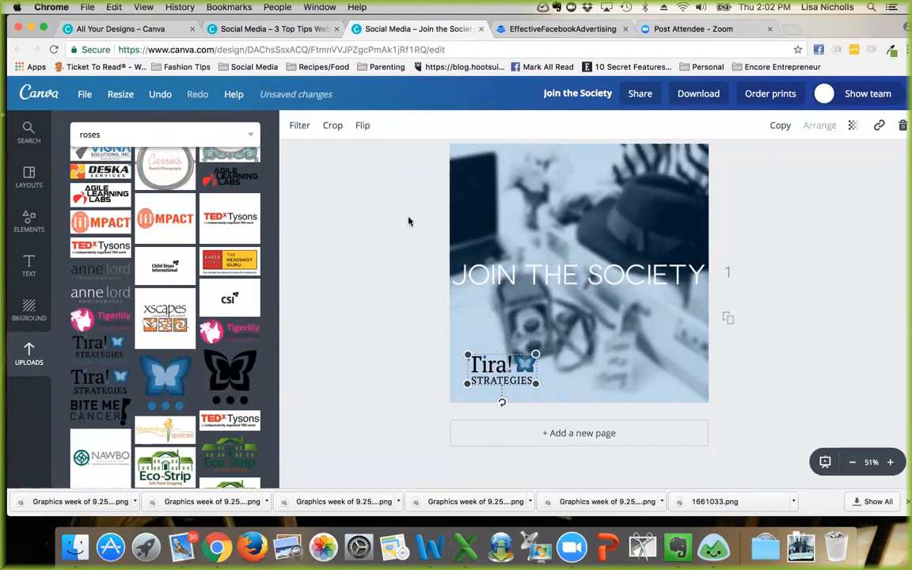
Step: Apply the Grayscale filter to the Tira! Strategies logo and shrink it in the photo's lower-left corner
{"action": "left_click", "coordinate": [299, 125]}
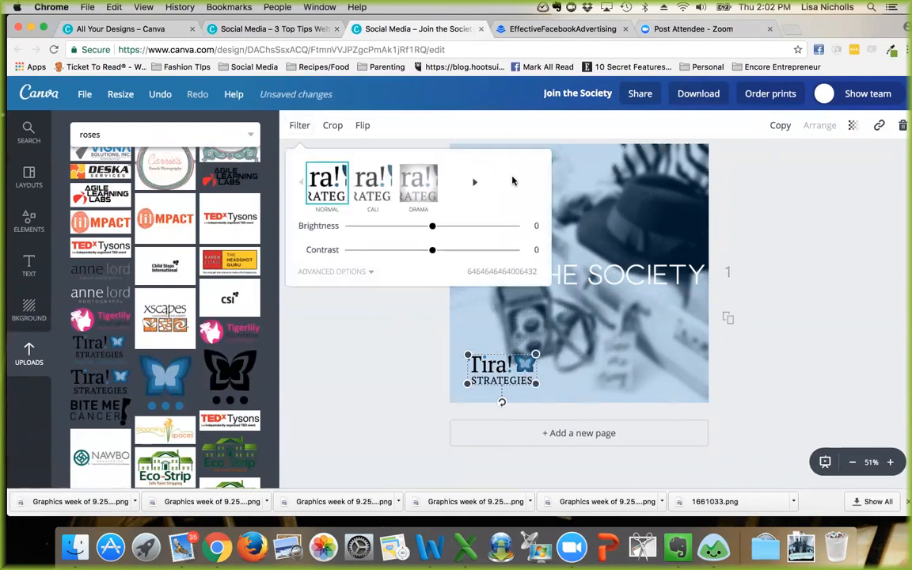
{"action": "left_click", "coordinate": [537, 184]}
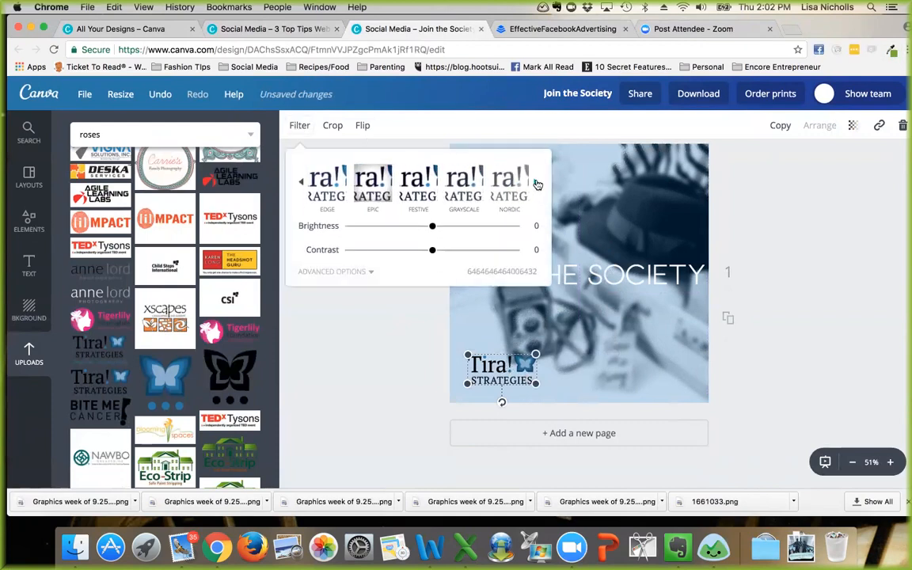
{"action": "left_click", "coordinate": [464, 181]}
{"action": "left_click", "coordinate": [557, 343]}
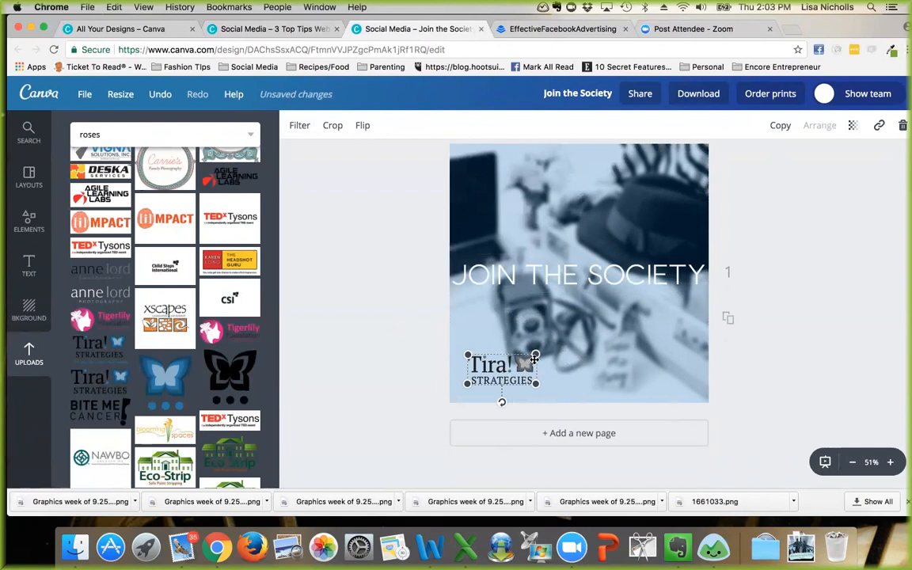
{"action": "left_click_drag", "start_coordinate": [534, 356], "coordinate": [510, 366]}
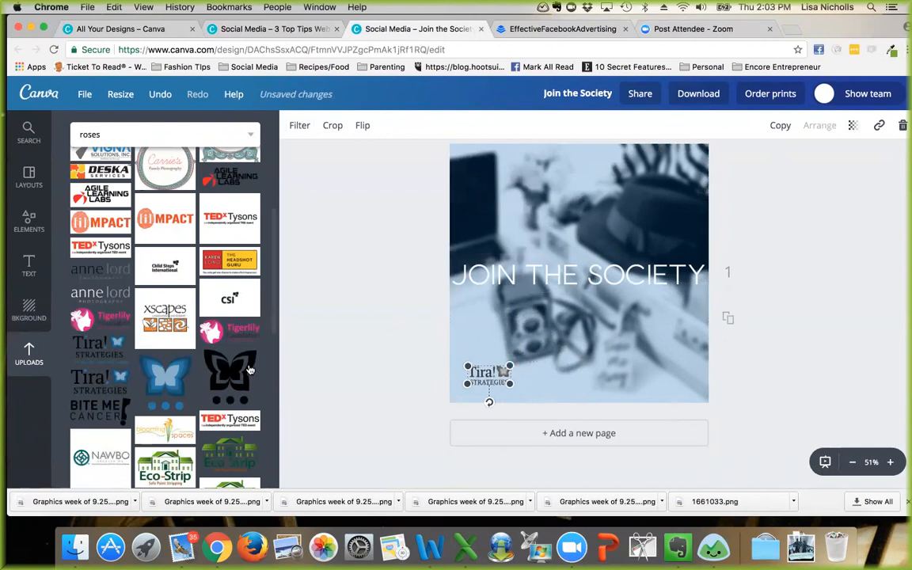
Step: Add the blue square monogram logo from the uploads and fit it at small size into the photo's lower-right corner
{"action": "scroll", "coordinate": [177, 373], "scroll_direction": "down", "scroll_amount": 3}
{"action": "scroll", "coordinate": [177, 372], "scroll_direction": "down", "scroll_amount": 3}
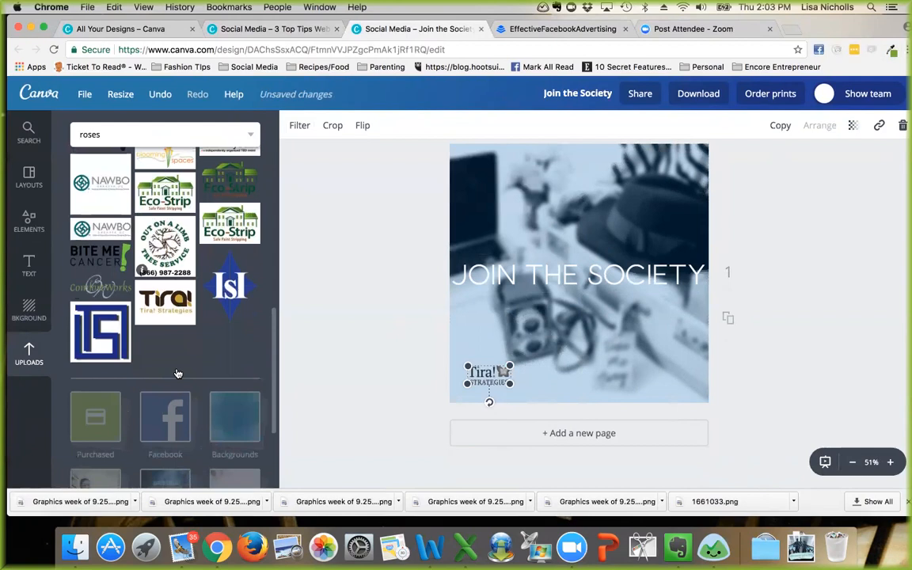
{"action": "left_click", "coordinate": [101, 331]}
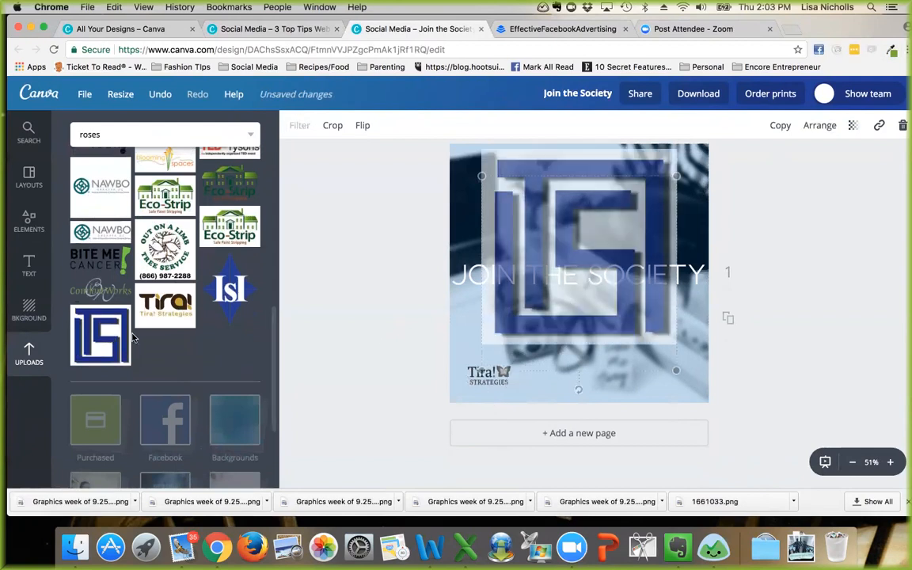
{"action": "left_click_drag", "start_coordinate": [678, 175], "coordinate": [663, 346]}
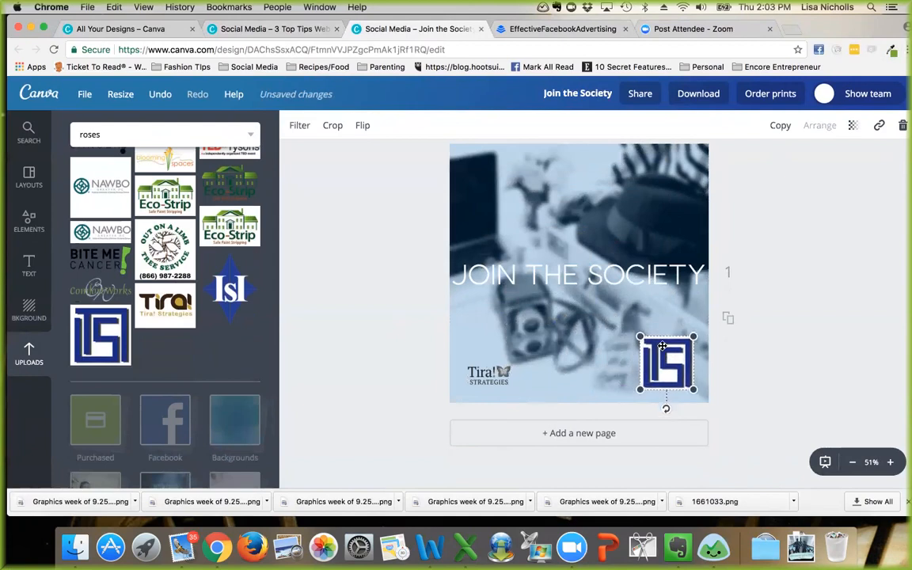
Step: Apply the Grayscale filter to the square monogram logo in the photo's lower-right corner
{"action": "left_click", "coordinate": [301, 126]}
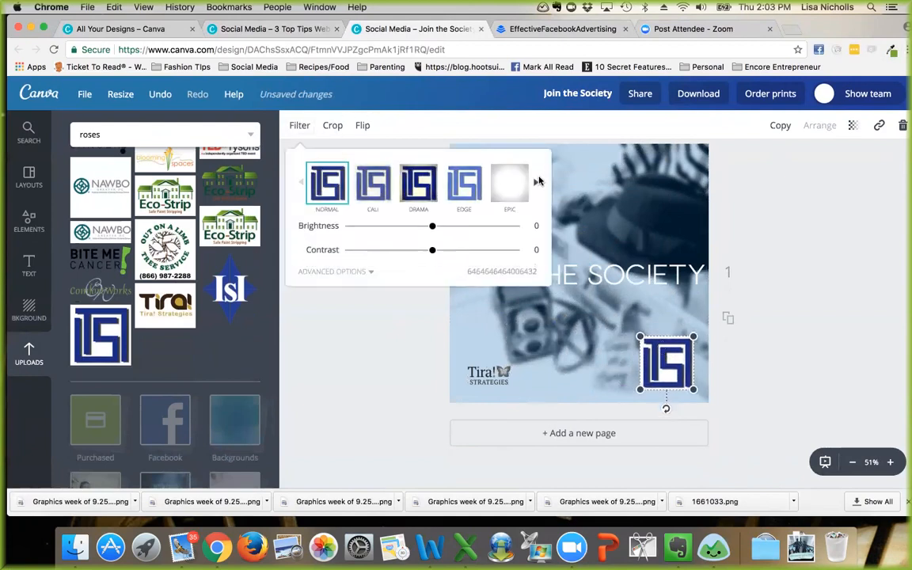
{"action": "left_click", "coordinate": [539, 183]}
{"action": "left_click", "coordinate": [464, 183]}
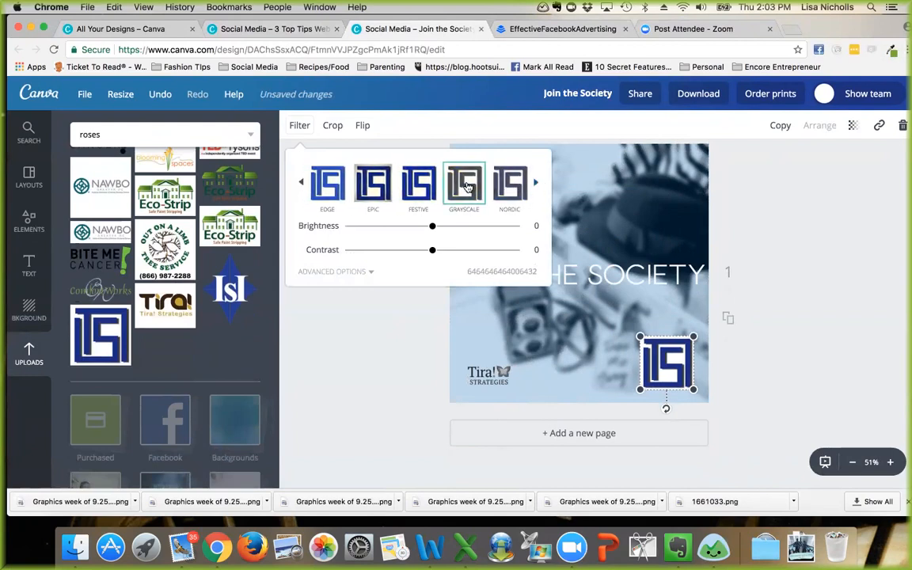
{"action": "left_click", "coordinate": [659, 248]}
Step: Lower the Transparency value of the Tira! Strategies logo so that it fades into the photo
{"action": "left_click", "coordinate": [491, 372]}
{"action": "left_click", "coordinate": [851, 132]}
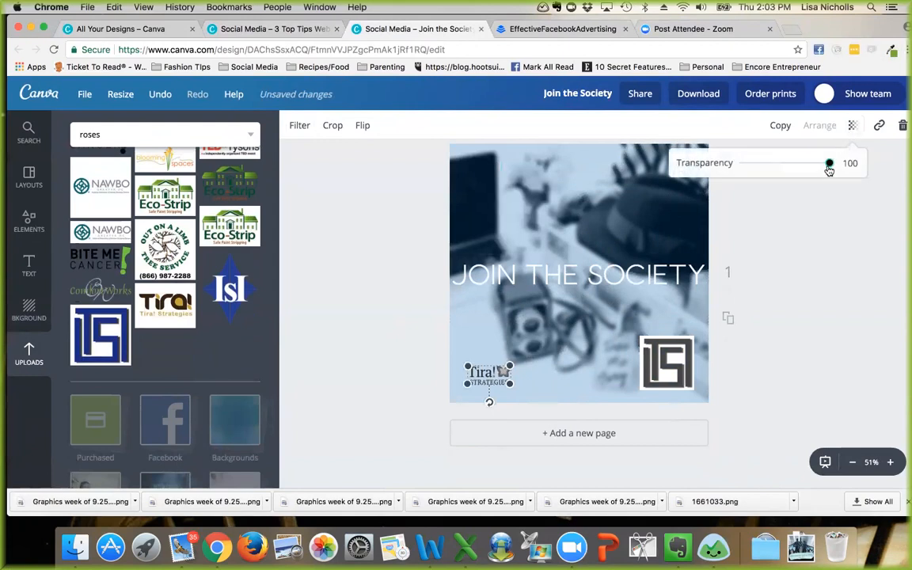
{"action": "left_click_drag", "start_coordinate": [829, 170], "coordinate": [774, 167]}
{"action": "left_click", "coordinate": [522, 273]}
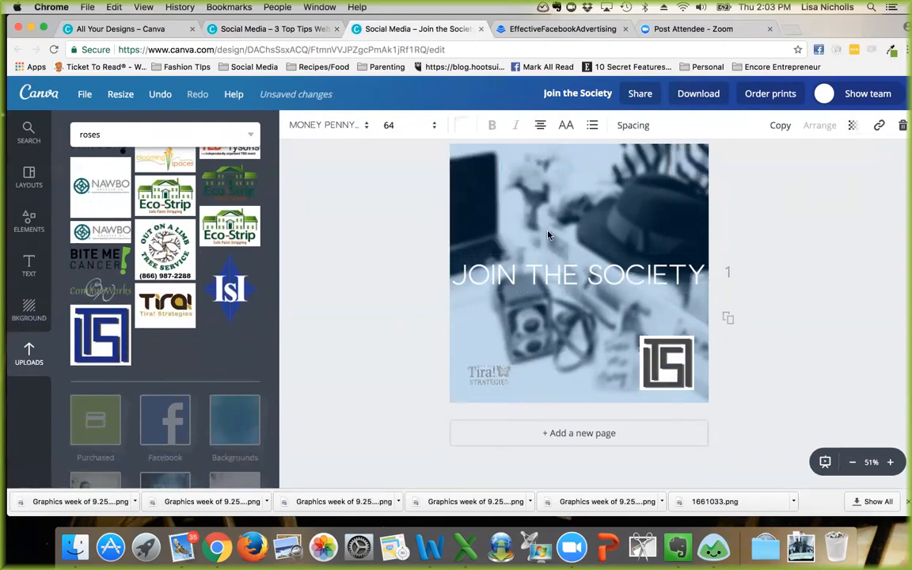
{"action": "left_click", "coordinate": [548, 236]}
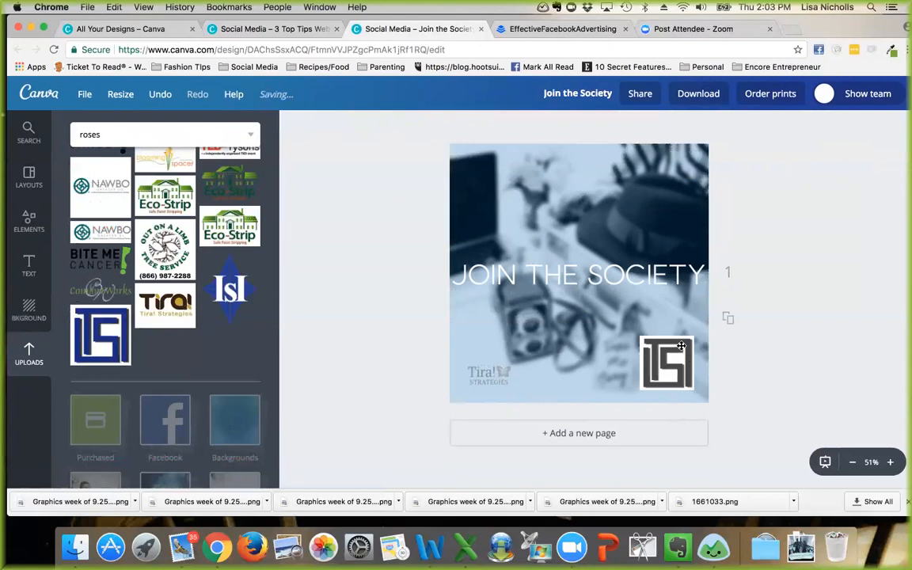
Step: Lower the Transparency value of the square monogram logo to fade it into the photo
{"action": "left_click", "coordinate": [666, 363]}
{"action": "left_click", "coordinate": [853, 126]}
{"action": "left_click_drag", "start_coordinate": [832, 162], "coordinate": [783, 162]}
{"action": "left_click", "coordinate": [638, 269]}
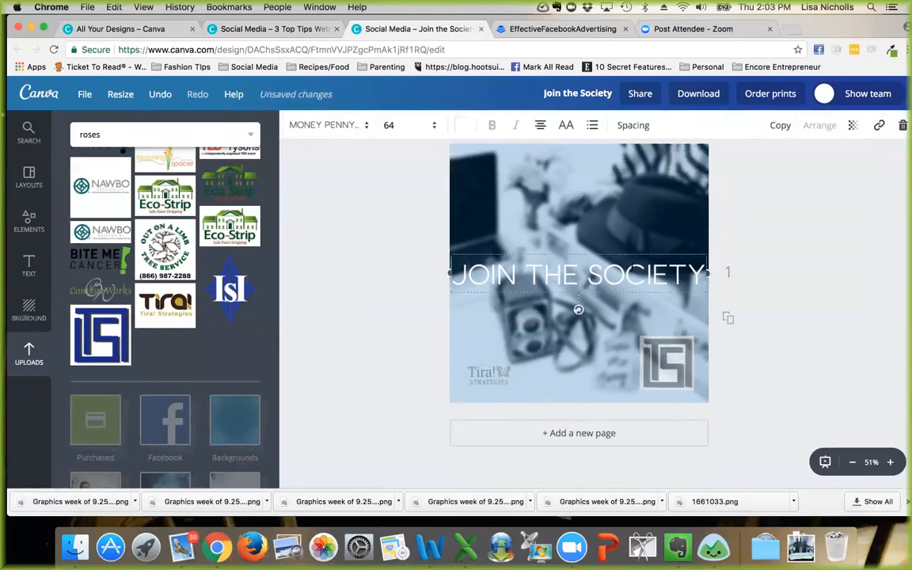
Step: Delete the faded square monogram logo from the photo's lower-right corner
{"action": "scroll", "coordinate": [632, 269], "scroll_direction": "down", "scroll_amount": 1}
{"action": "left_click", "coordinate": [670, 339]}
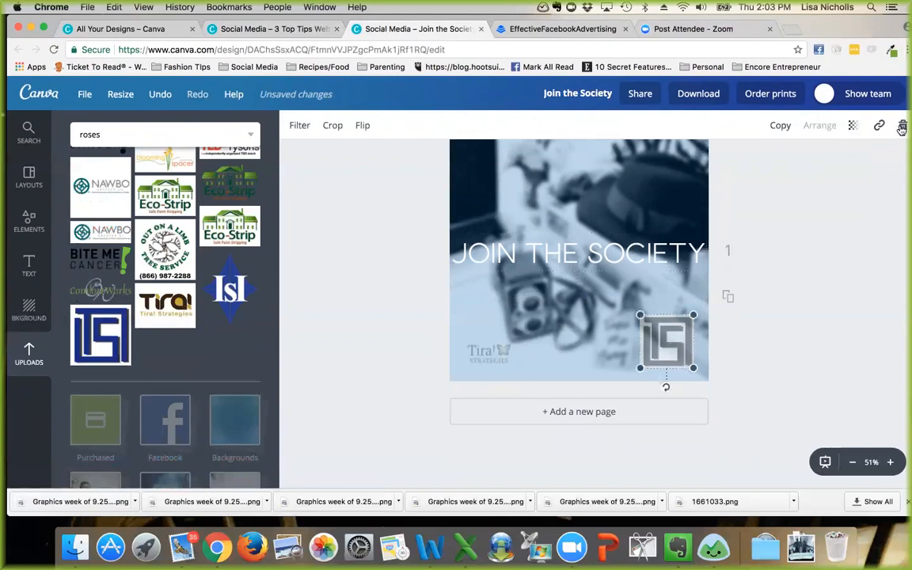
{"action": "key", "text": "Delete"}
Step: Set the Transparency value of the Tira! Strategies logo to 100
{"action": "left_click", "coordinate": [482, 346]}
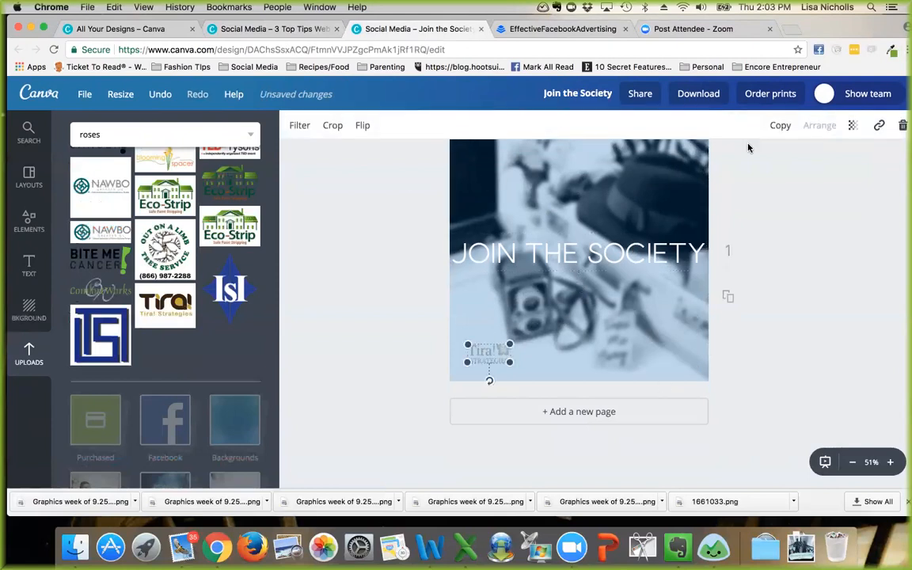
{"action": "left_click", "coordinate": [852, 125]}
{"action": "left_click_drag", "start_coordinate": [781, 164], "coordinate": [830, 162]}
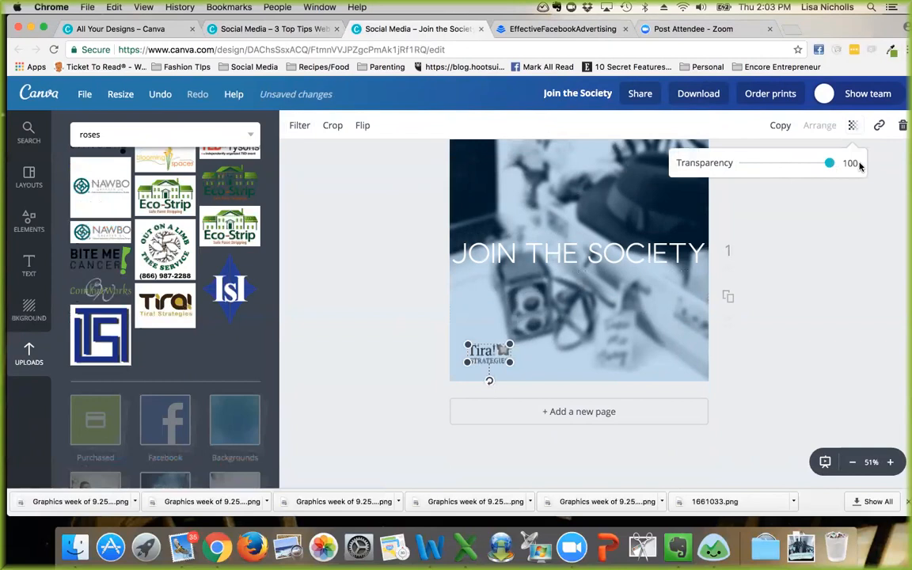
Step: Switch the Tira! Strategies logo to the Normal filter and move it to the bottom center of the photo
{"action": "left_click", "coordinate": [299, 125]}
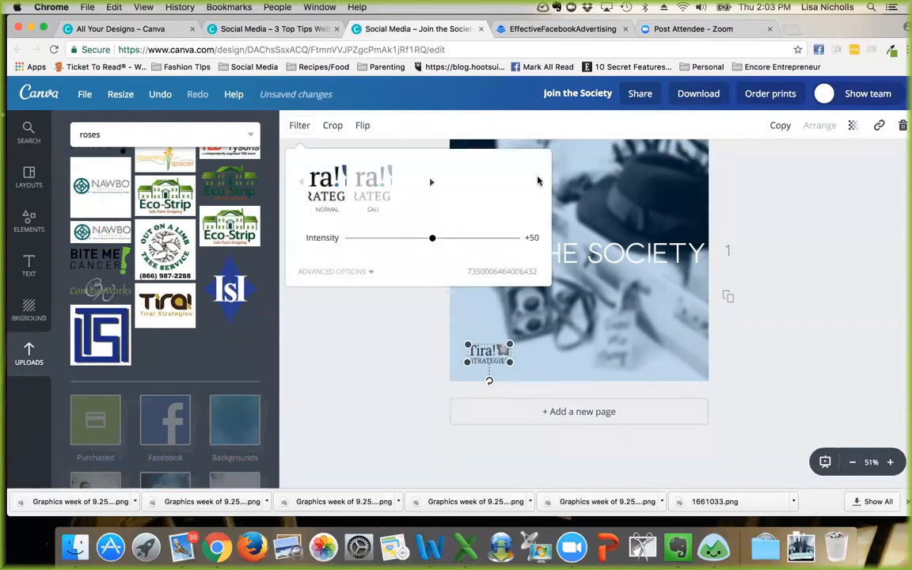
{"action": "left_click_drag", "start_coordinate": [497, 354], "coordinate": [588, 356]}
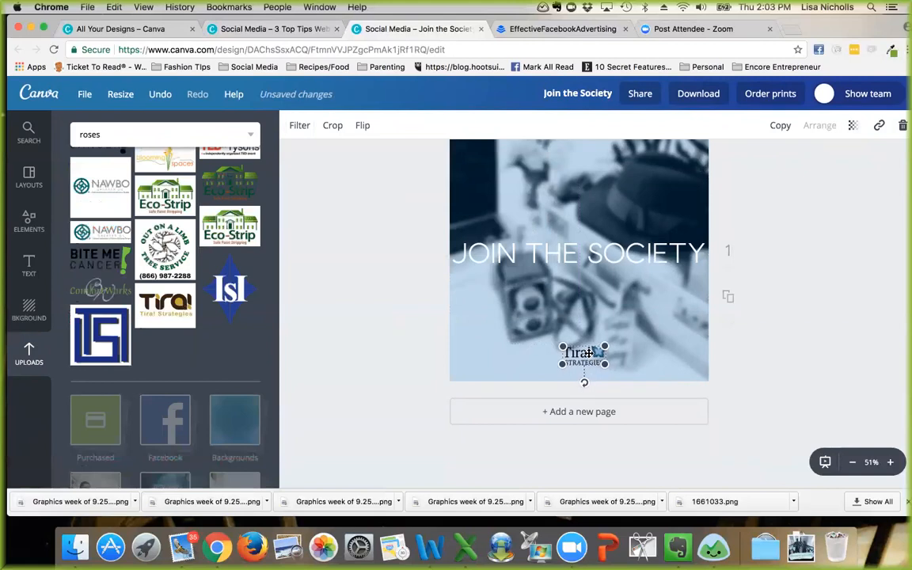
Step: Add a second page and delete its background photo to leave the page blank
{"action": "left_click", "coordinate": [560, 413]}
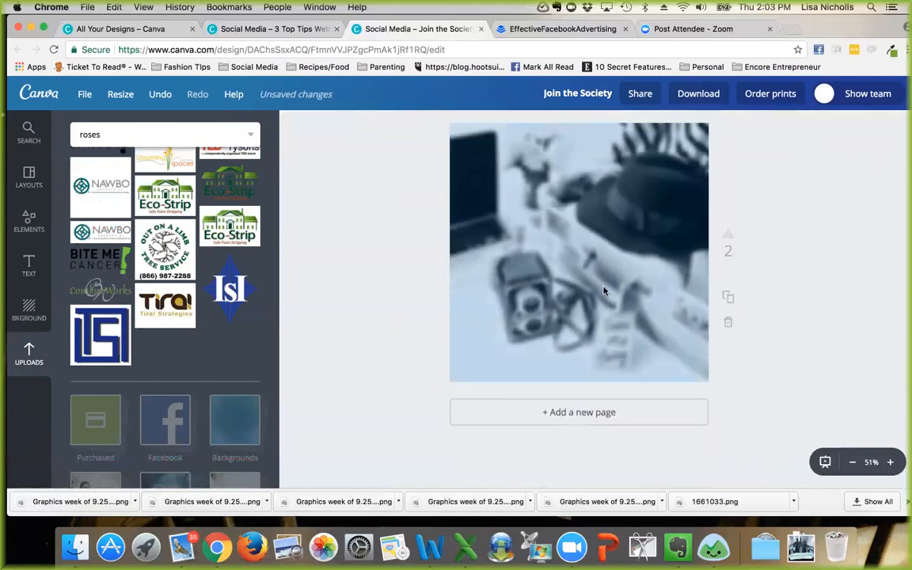
{"action": "left_click", "coordinate": [604, 291]}
{"action": "left_click", "coordinate": [902, 127]}
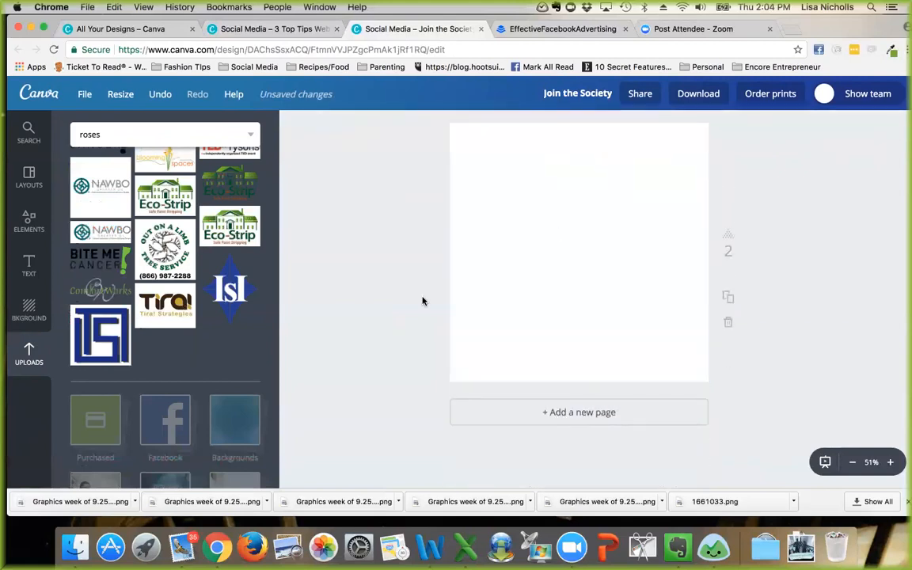
Step: Add the blue square monogram logo to the blank second page and enlarge it to fill the page
{"action": "left_click", "coordinate": [120, 326]}
{"action": "left_click_drag", "start_coordinate": [672, 199], "coordinate": [703, 166]}
{"action": "left_click_drag", "start_coordinate": [481, 388], "coordinate": [452, 419]}
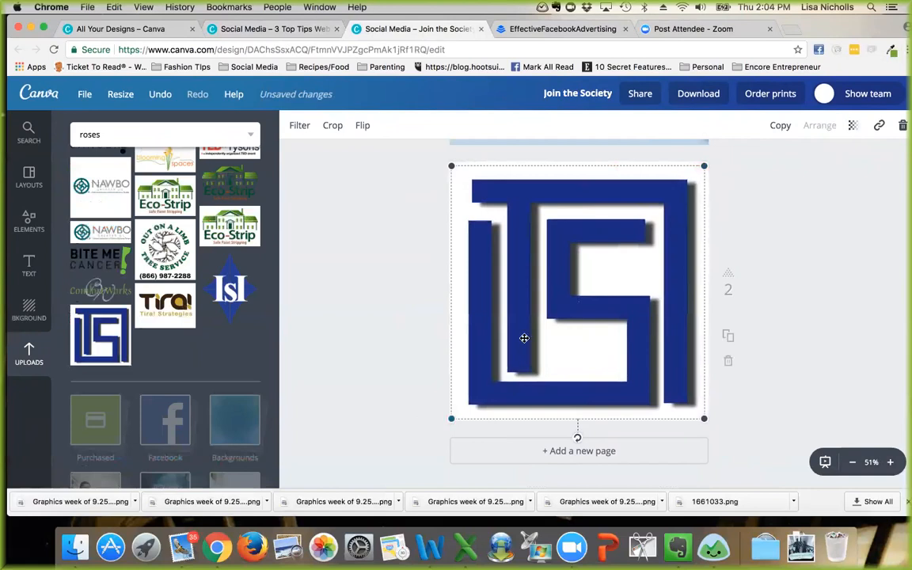
Step: Apply the Grayscale filter to the full-page monogram logo
{"action": "left_click", "coordinate": [298, 126]}
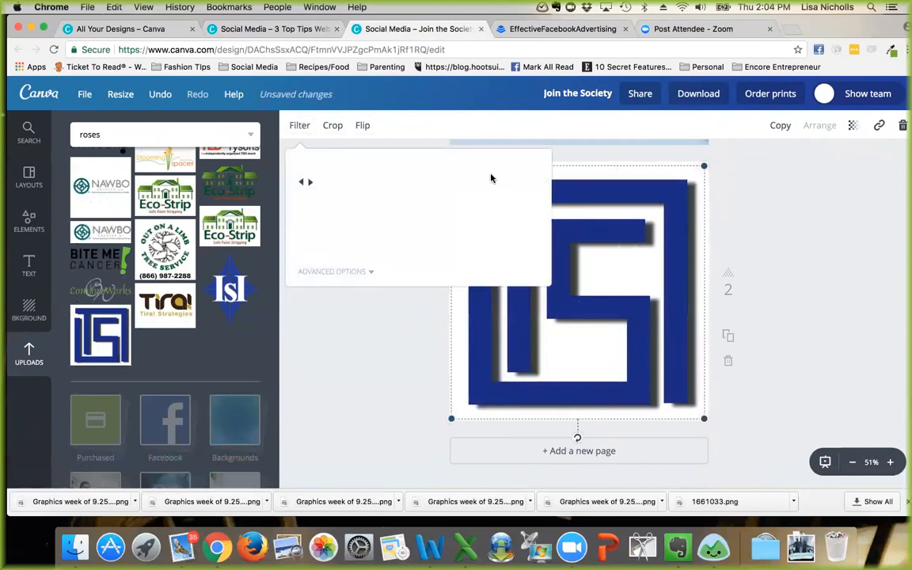
{"action": "left_click", "coordinate": [536, 182]}
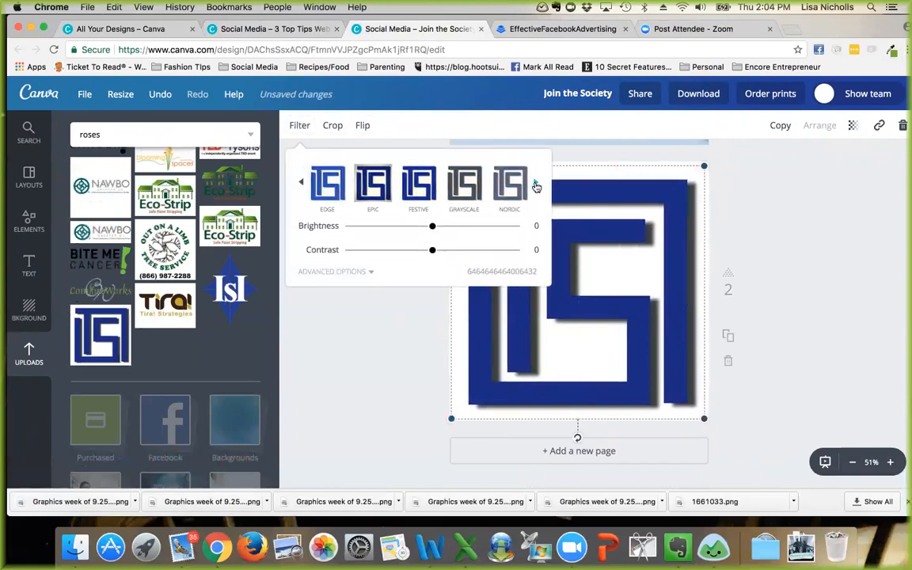
{"action": "left_click", "coordinate": [464, 184]}
{"action": "left_click", "coordinate": [601, 228]}
Step: Lower the Transparency value of the full-page monogram logo to turn it into a pale watermark
{"action": "left_click", "coordinate": [853, 125]}
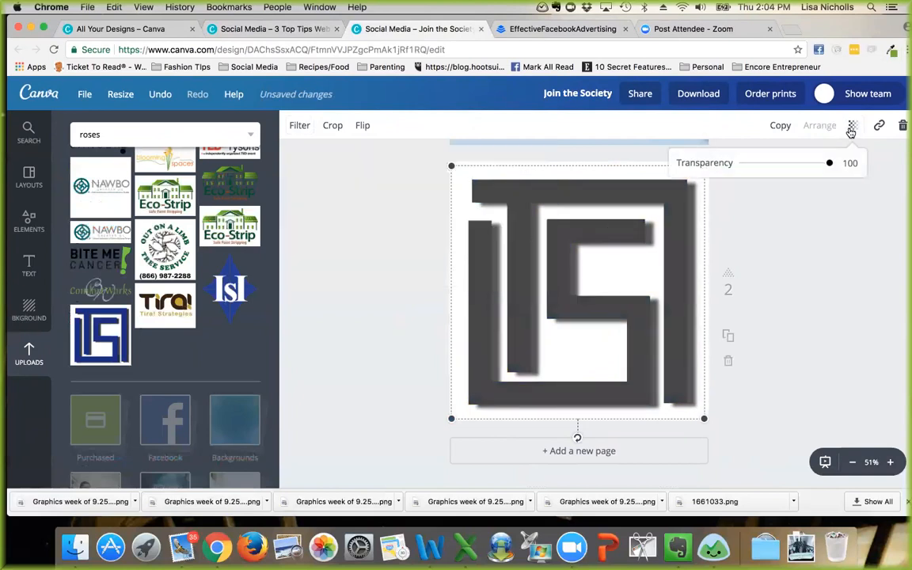
{"action": "left_click", "coordinate": [827, 165]}
{"action": "left_click_drag", "start_coordinate": [827, 165], "coordinate": [768, 165]}
{"action": "left_click", "coordinate": [292, 300]}
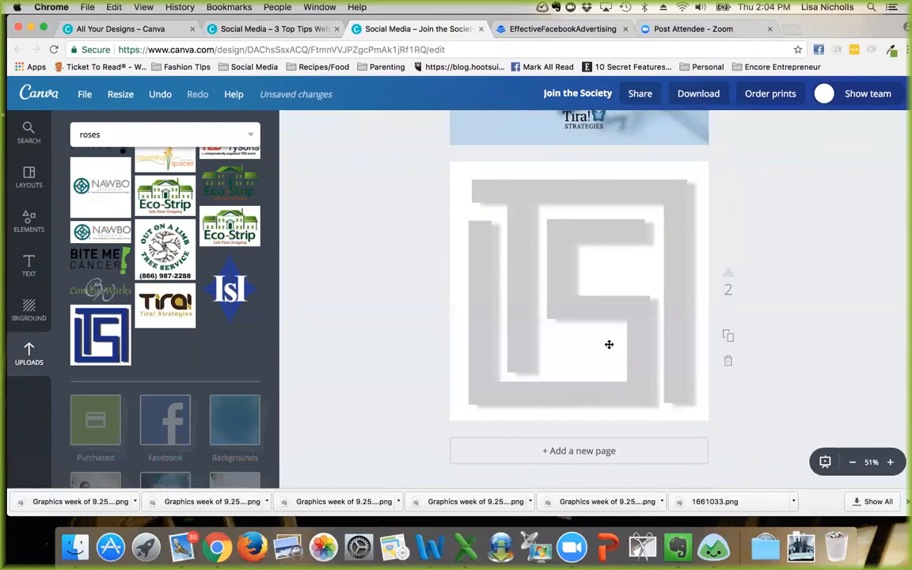
Step: Delete the second page with the watermark logo and return to the "JOIN THE SOCIETY" page
{"action": "scroll", "coordinate": [225, 349], "scroll_direction": "down", "scroll_amount": 2}
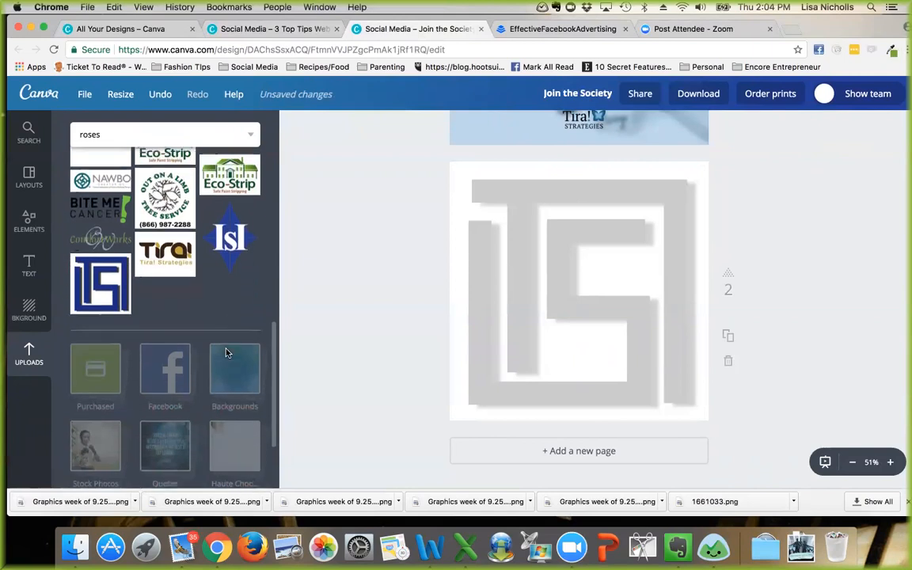
{"action": "scroll", "coordinate": [225, 352], "scroll_direction": "up", "scroll_amount": 3}
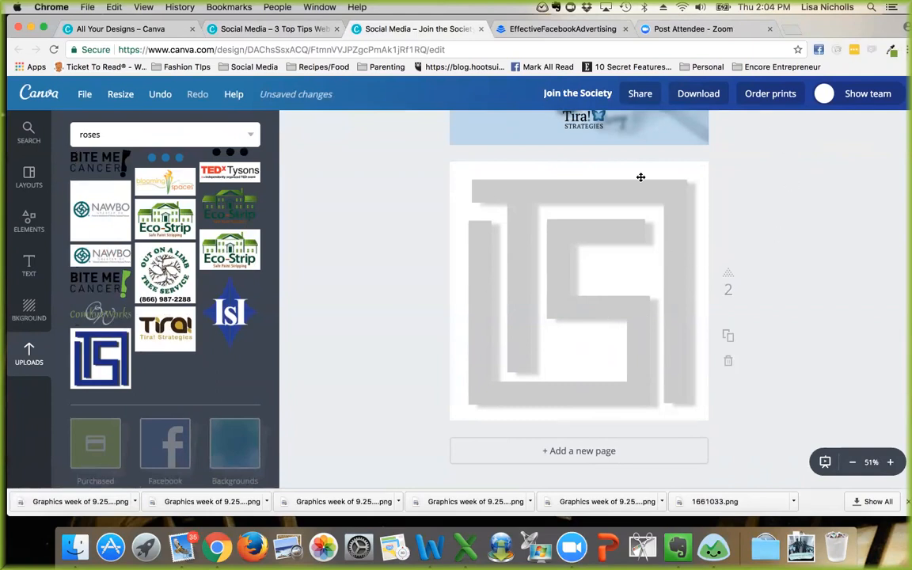
{"action": "scroll", "coordinate": [719, 146], "scroll_direction": "down", "scroll_amount": 1}
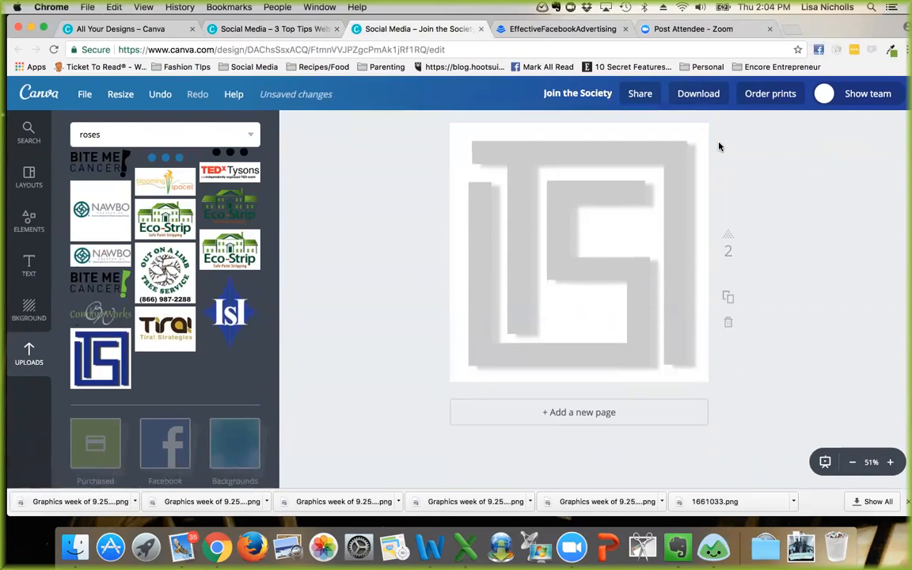
{"action": "scroll", "coordinate": [641, 294], "scroll_direction": "up", "scroll_amount": 5}
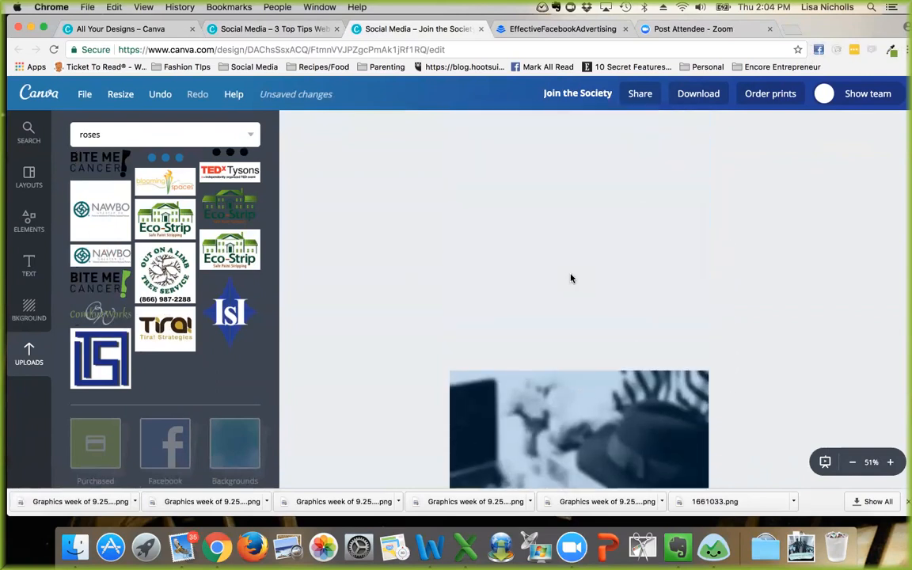
{"action": "scroll", "coordinate": [570, 277], "scroll_direction": "down", "scroll_amount": 3}
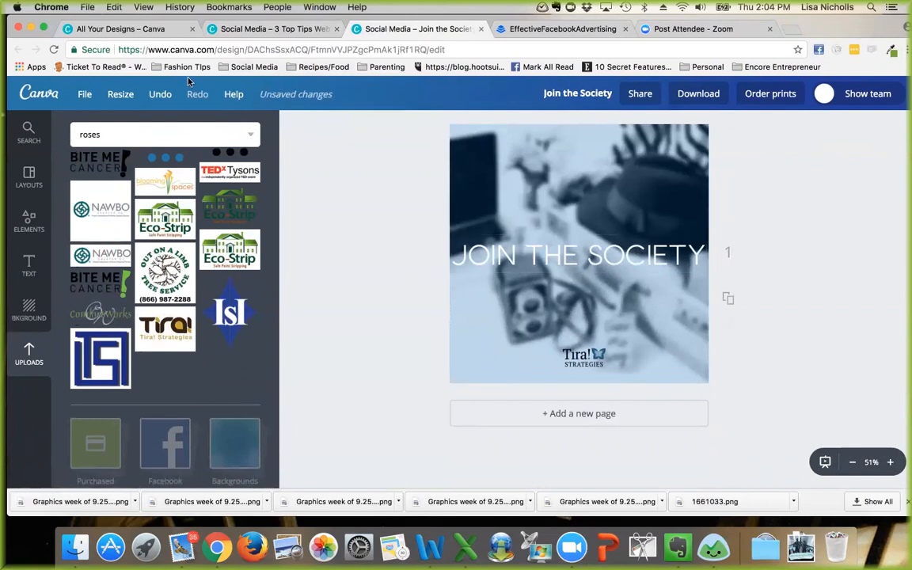
Step: Create a resized copy of the design in the Twitter Post format only, leaving out Pinterest Graphic and Facebook Post
{"action": "left_click", "coordinate": [118, 95]}
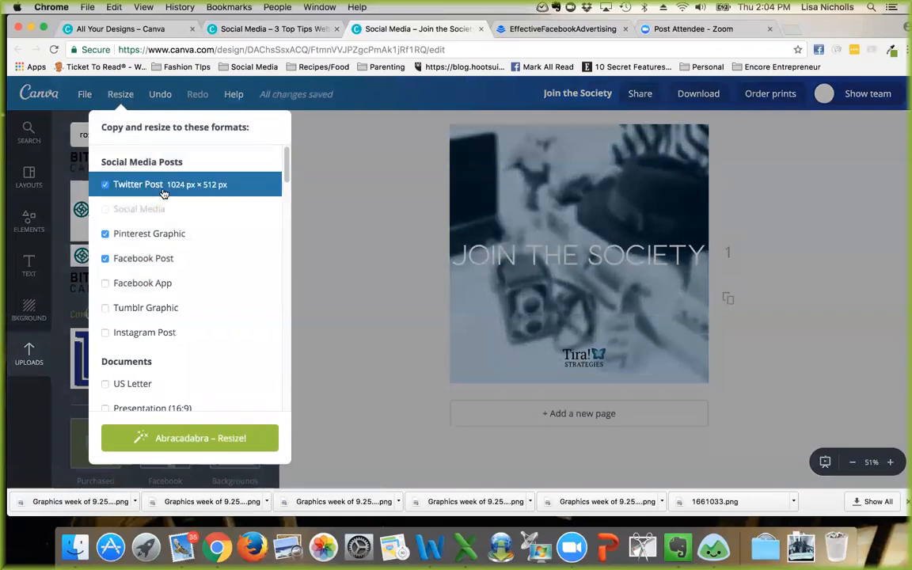
{"action": "left_click", "coordinate": [115, 235]}
{"action": "left_click", "coordinate": [115, 259]}
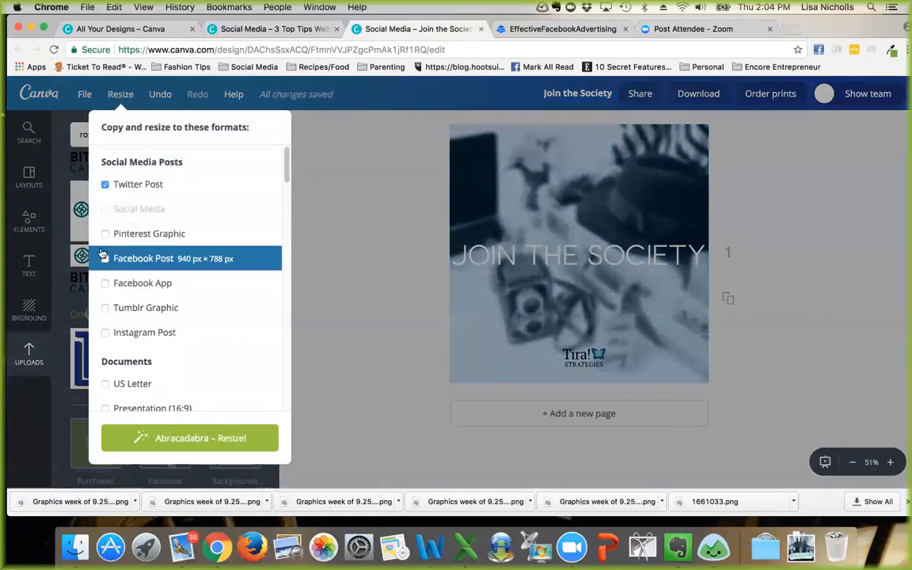
{"action": "left_click", "coordinate": [116, 186]}
{"action": "left_click", "coordinate": [116, 187]}
{"action": "left_click", "coordinate": [167, 439]}
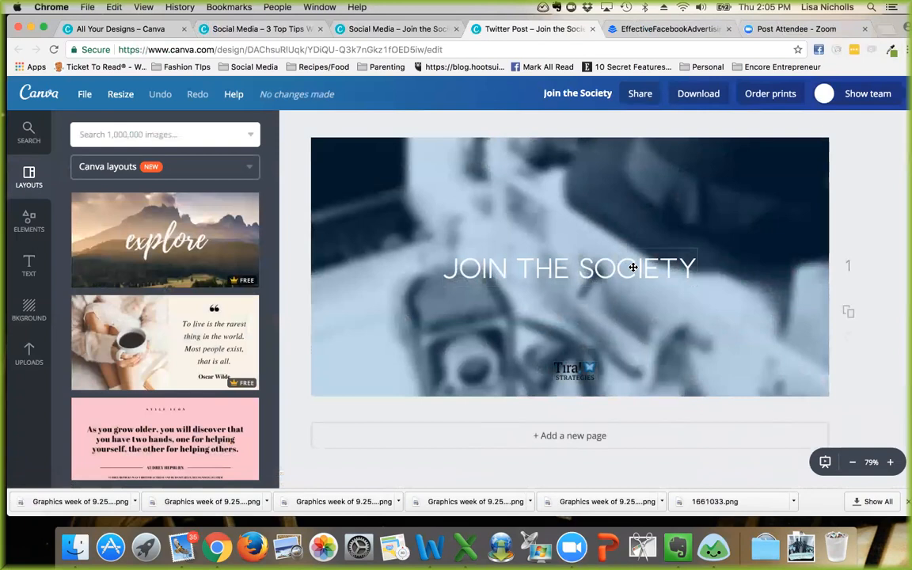
Step: Close the Twitter Post copy and go to the overview of all designs
{"action": "left_click", "coordinate": [593, 29]}
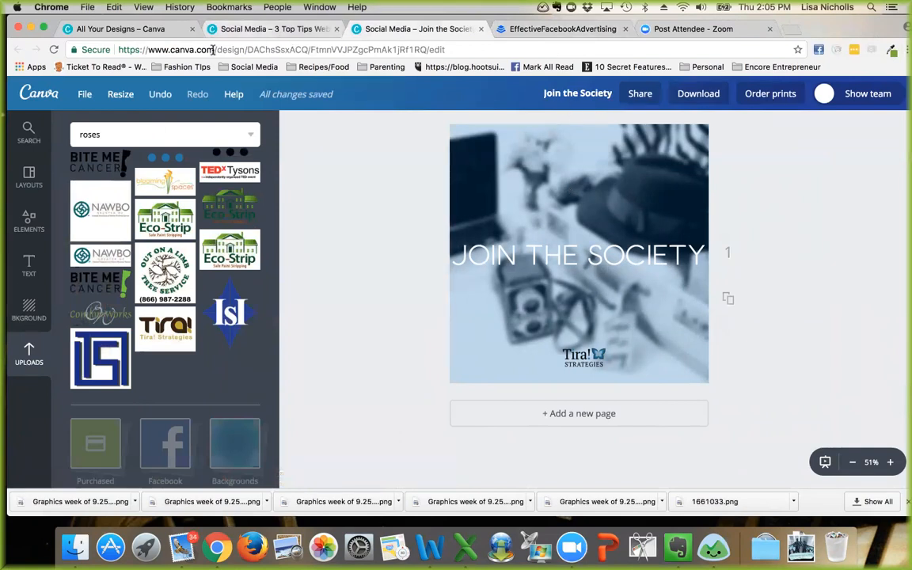
{"action": "left_click", "coordinate": [147, 30]}
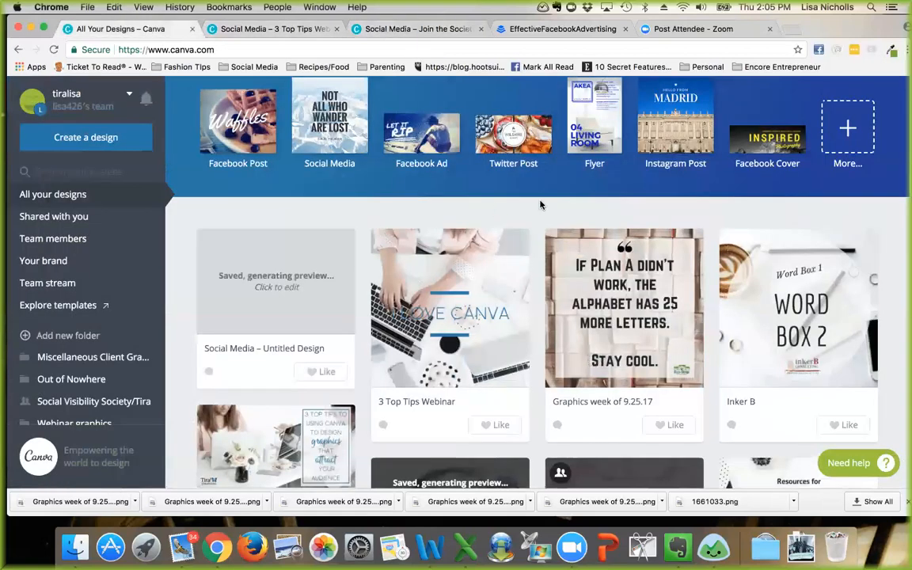
Step: Start a new Twitter Post design and apply the JOIN THE SOCIETY layout from all existing designs
{"action": "left_click", "coordinate": [519, 139]}
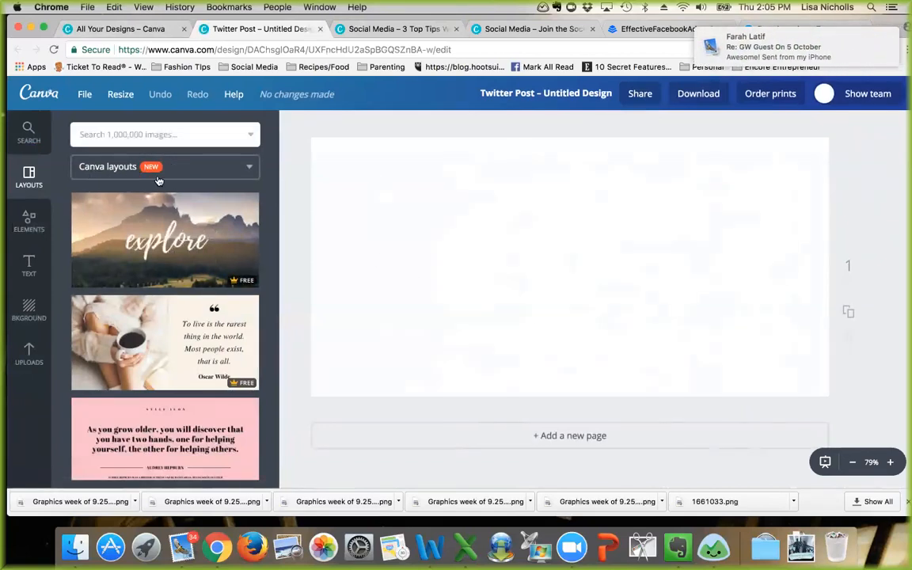
{"action": "left_click", "coordinate": [244, 167]}
{"action": "left_click", "coordinate": [107, 241]}
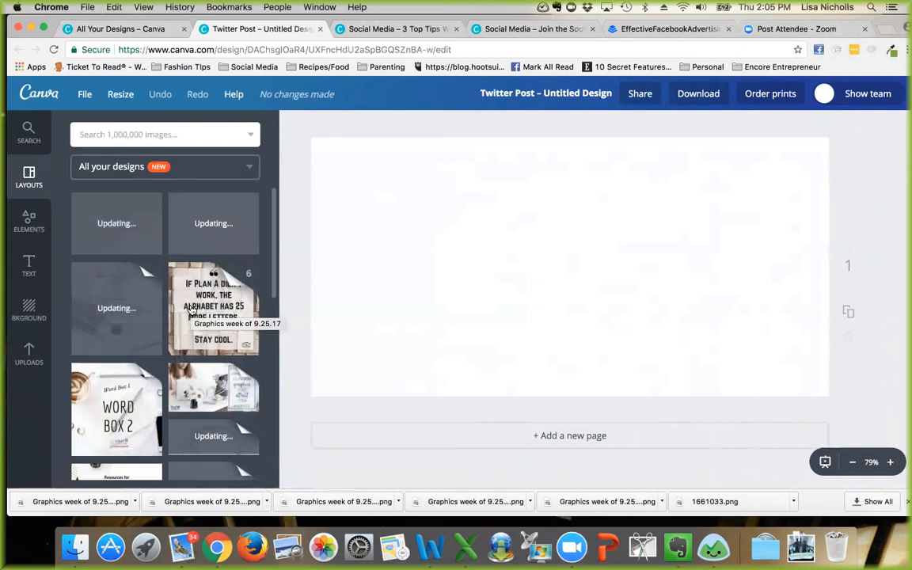
{"action": "left_click", "coordinate": [116, 237]}
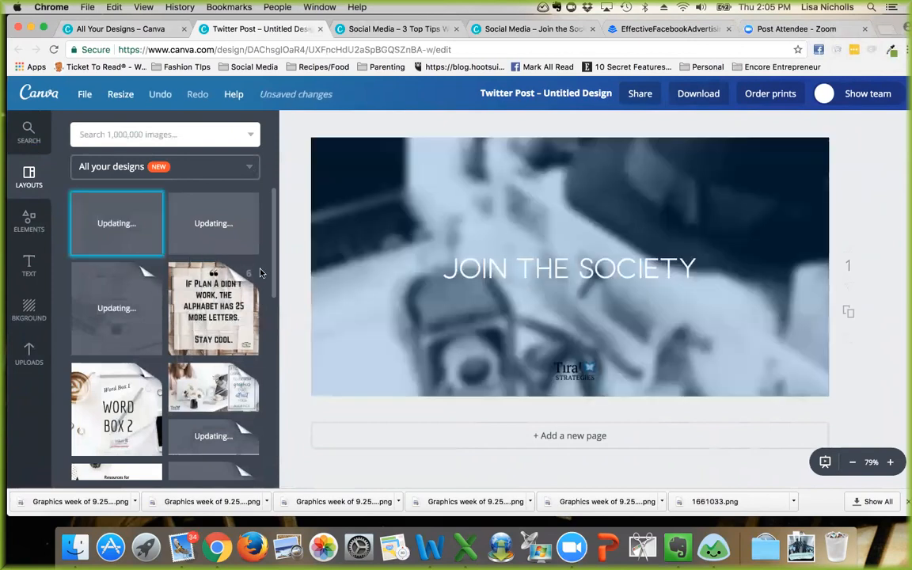
{"action": "left_click", "coordinate": [206, 225]}
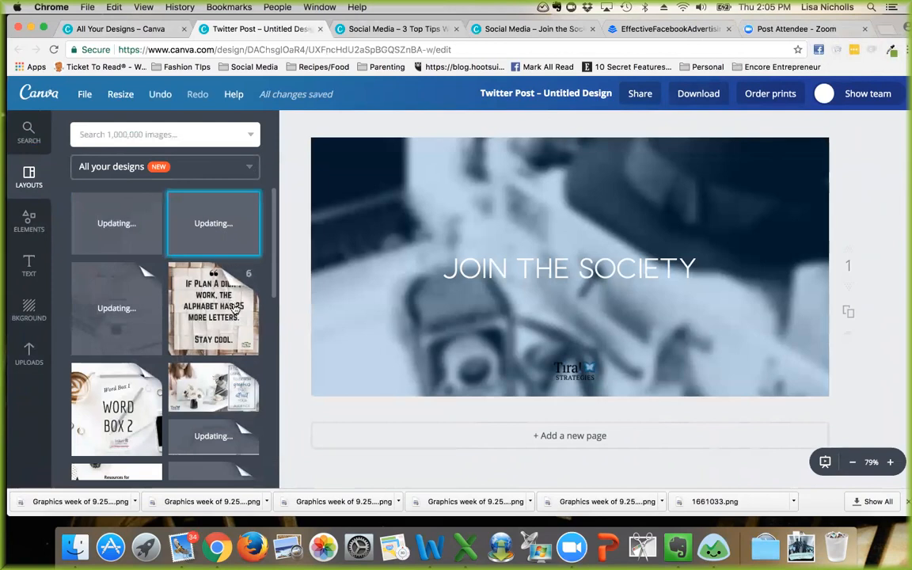
{"action": "scroll", "coordinate": [194, 301], "scroll_direction": "down", "scroll_amount": 3}
{"action": "scroll", "coordinate": [201, 340], "scroll_direction": "down", "scroll_amount": 5}
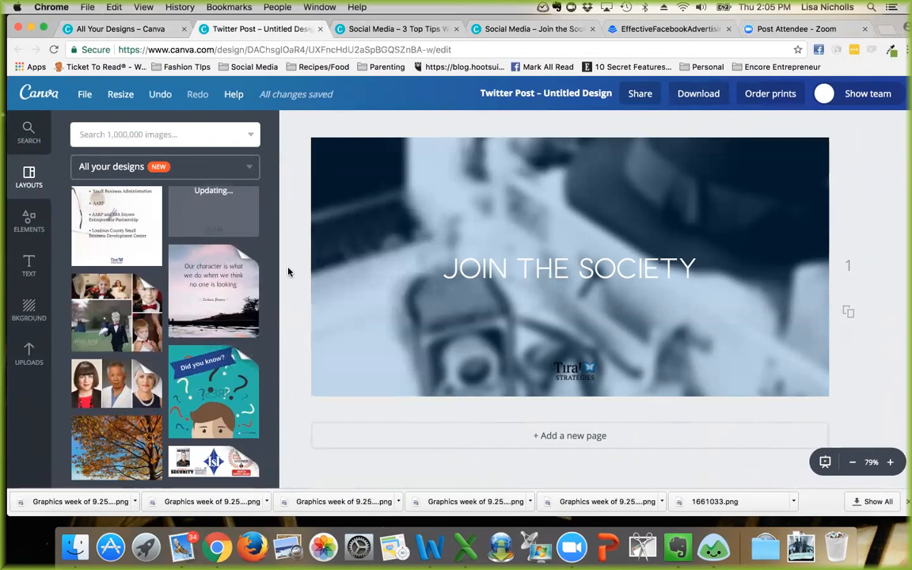
{"action": "scroll", "coordinate": [287, 269], "scroll_direction": "up", "scroll_amount": 1}
{"action": "scroll", "coordinate": [156, 243], "scroll_direction": "up", "scroll_amount": 1}
{"action": "scroll", "coordinate": [157, 243], "scroll_direction": "up", "scroll_amount": 5}
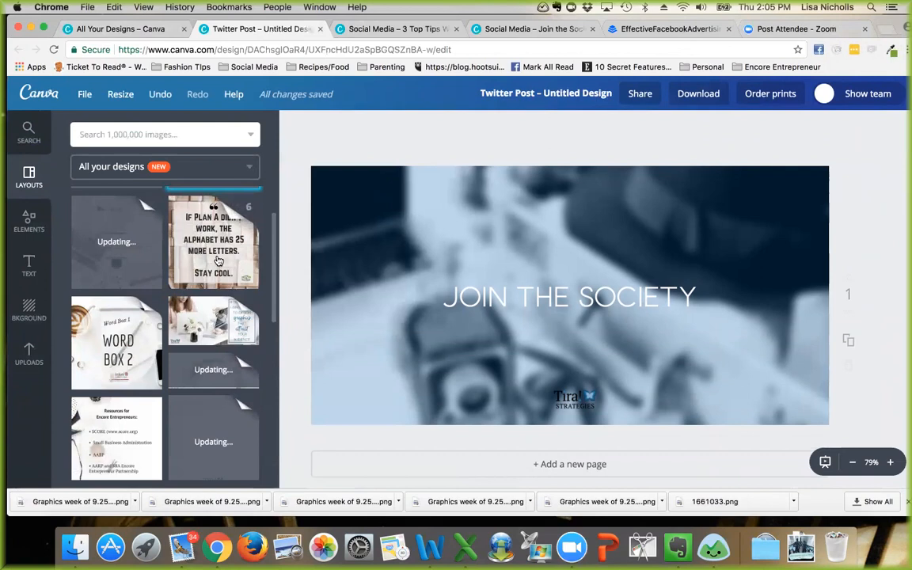
{"action": "scroll", "coordinate": [208, 249], "scroll_direction": "up", "scroll_amount": 2}
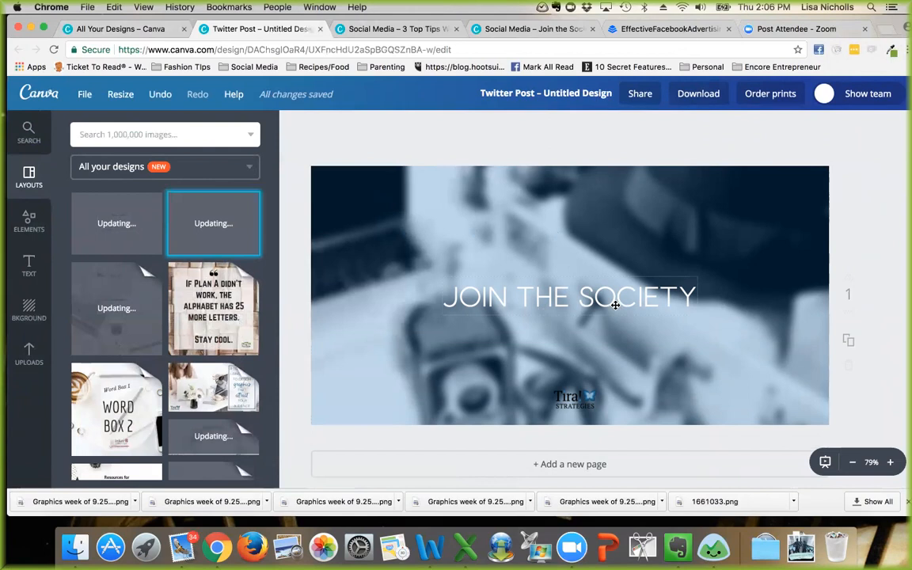
Step: Scale down the oversized background photo behind the JOIN THE SOCIETY text from its lower corner
{"action": "left_click", "coordinate": [503, 268]}
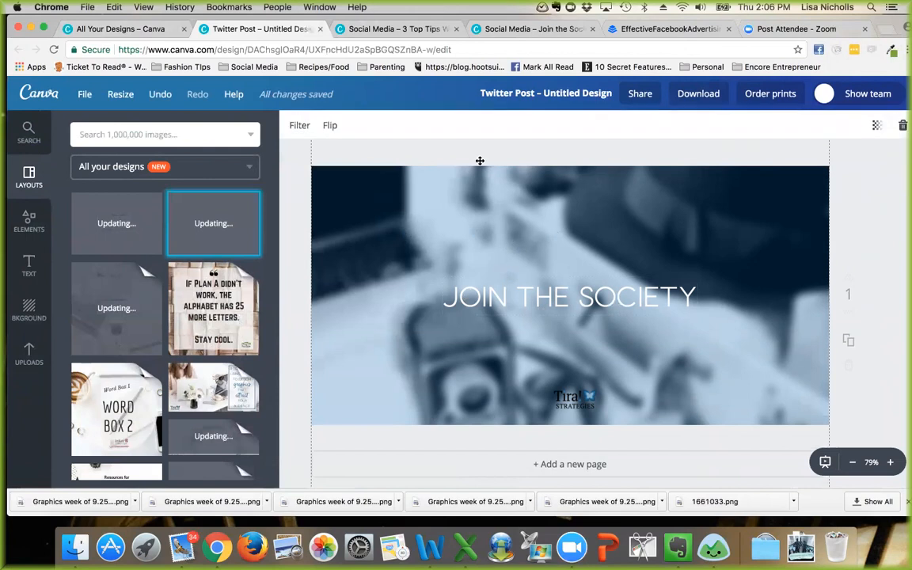
{"action": "left_click", "coordinate": [543, 465]}
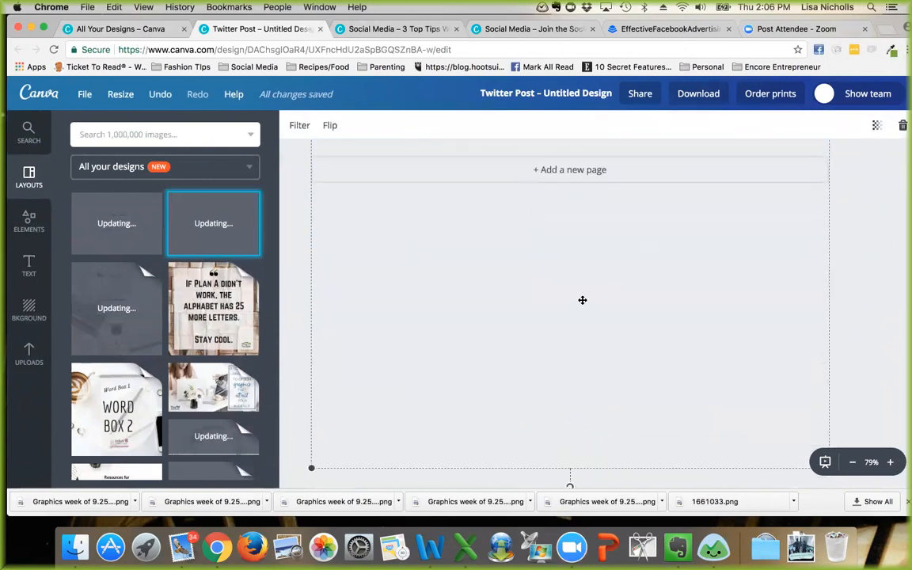
{"action": "scroll", "coordinate": [546, 236], "scroll_direction": "up", "scroll_amount": 3}
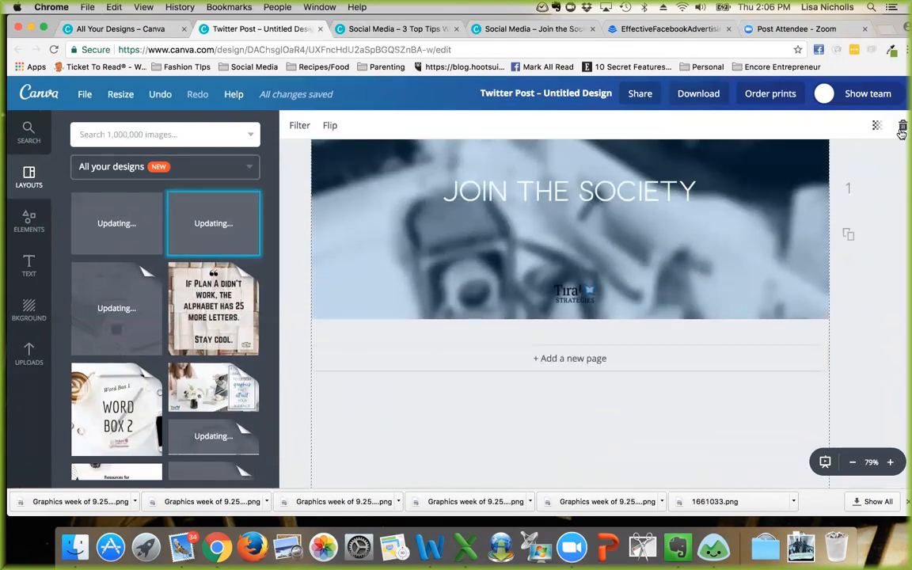
{"action": "scroll", "coordinate": [563, 272], "scroll_direction": "down", "scroll_amount": 3}
{"action": "scroll", "coordinate": [564, 271], "scroll_direction": "up", "scroll_amount": 3}
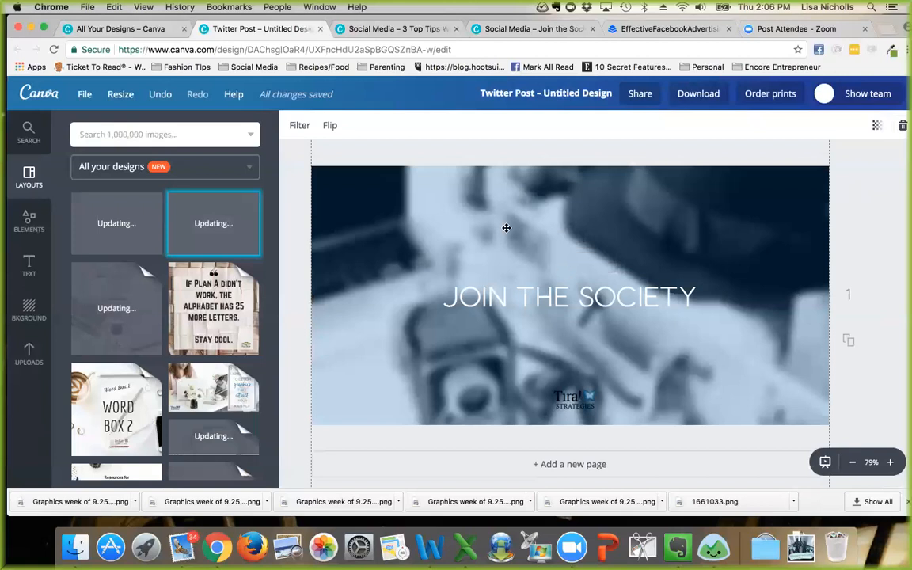
{"action": "scroll", "coordinate": [505, 227], "scroll_direction": "down", "scroll_amount": 2}
{"action": "scroll", "coordinate": [505, 228], "scroll_direction": "down", "scroll_amount": 3}
{"action": "left_click_drag", "start_coordinate": [311, 469], "coordinate": [545, 210]}
{"action": "scroll", "coordinate": [544, 210], "scroll_direction": "up", "scroll_amount": 3}
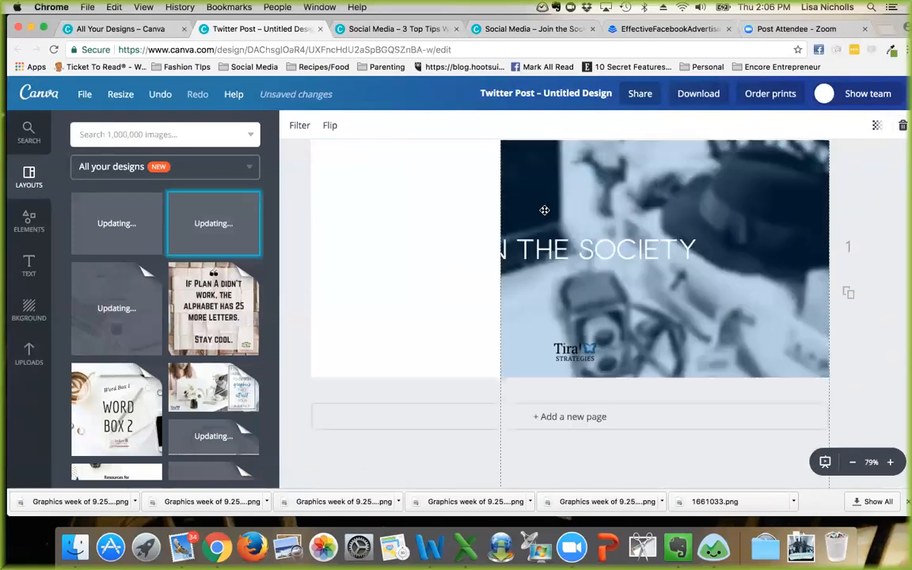
Step: Delete the background photo, the JOIN THE SOCIETY text and the Tira! Strategies logo from the page
{"action": "left_click", "coordinate": [902, 126]}
{"action": "left_click", "coordinate": [613, 285]}
{"action": "left_click", "coordinate": [843, 164]}
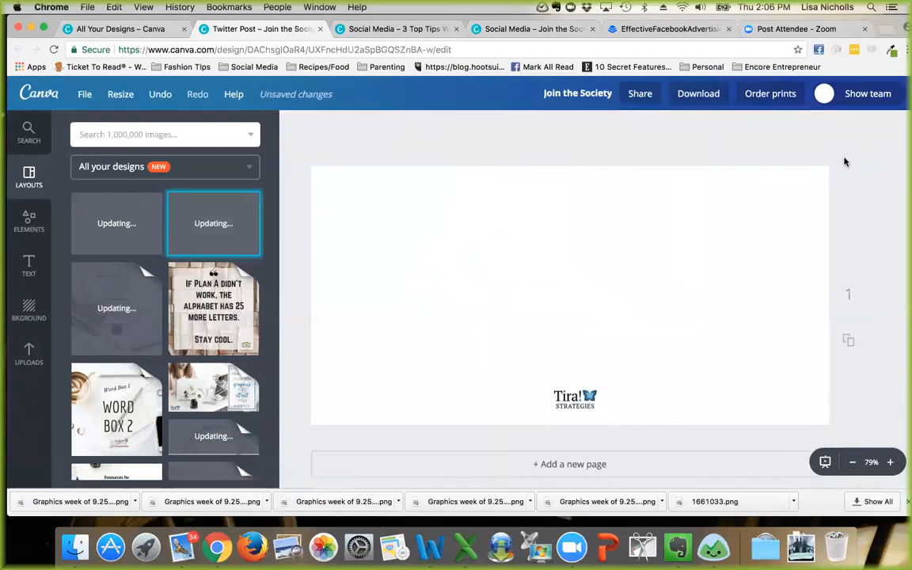
{"action": "left_click", "coordinate": [562, 296]}
{"action": "left_click", "coordinate": [902, 125]}
{"action": "left_click", "coordinate": [570, 399]}
{"action": "key", "text": "BackSpace"}
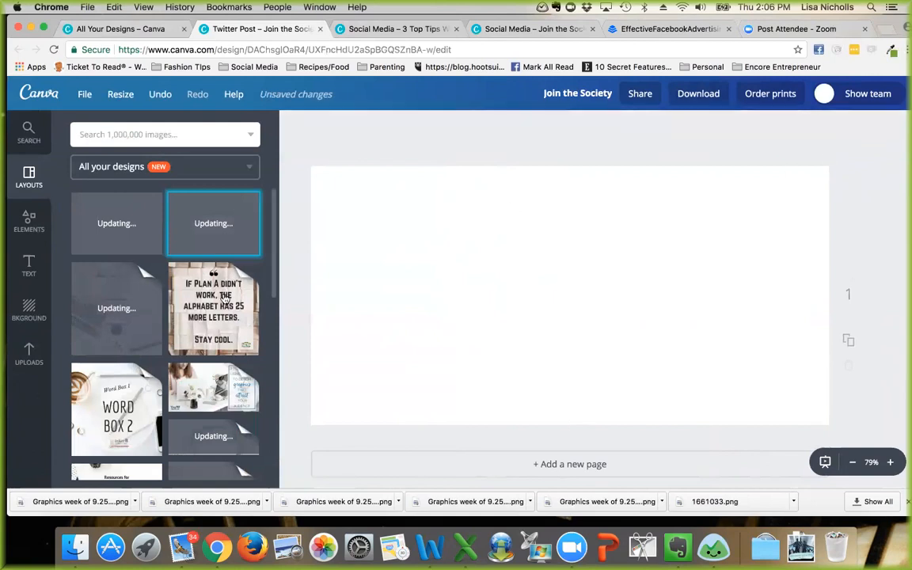
Step: Apply the "60 Days to Visibility" layout from the Social Visibility Society Style design and select its background photo
{"action": "scroll", "coordinate": [190, 356], "scroll_direction": "down", "scroll_amount": 5}
{"action": "scroll", "coordinate": [190, 355], "scroll_direction": "up", "scroll_amount": 5}
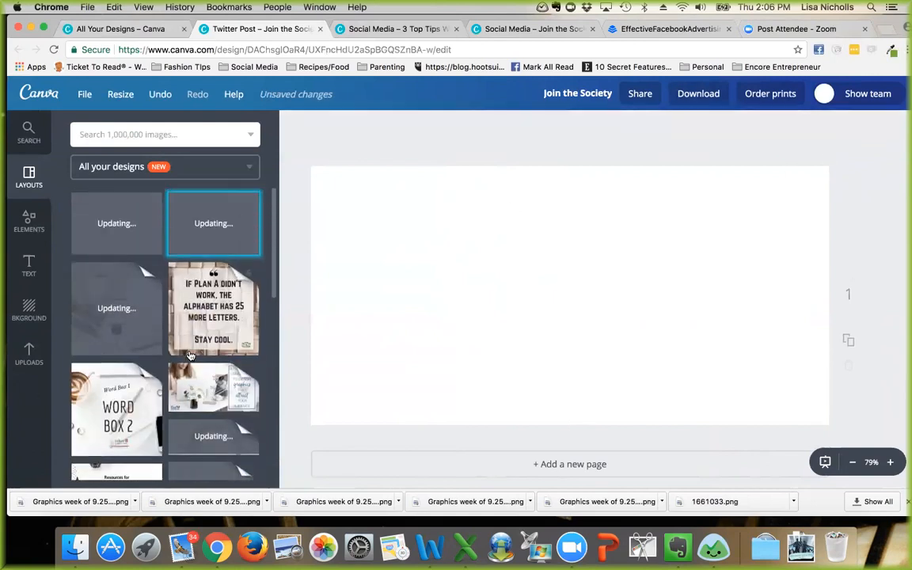
{"action": "scroll", "coordinate": [119, 301], "scroll_direction": "down", "scroll_amount": 5}
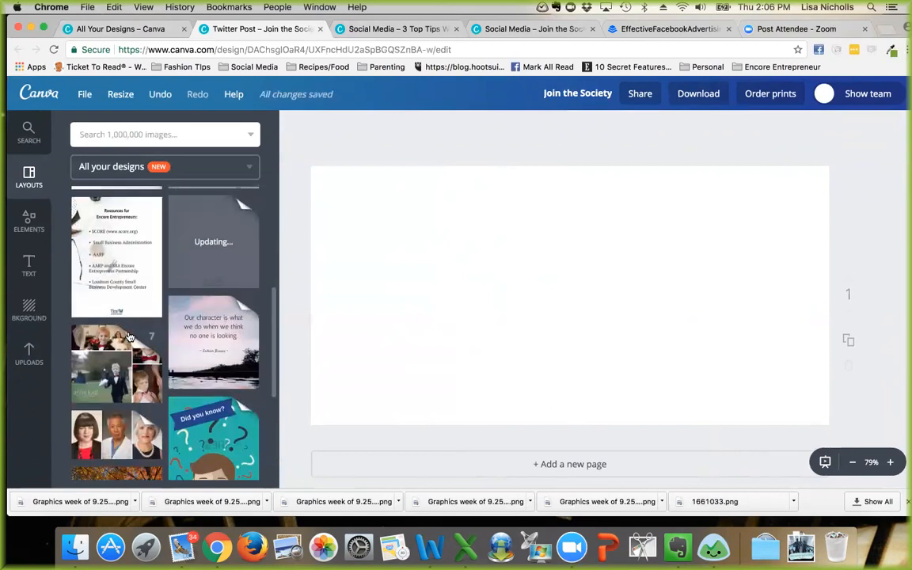
{"action": "scroll", "coordinate": [213, 261], "scroll_direction": "down", "scroll_amount": 3}
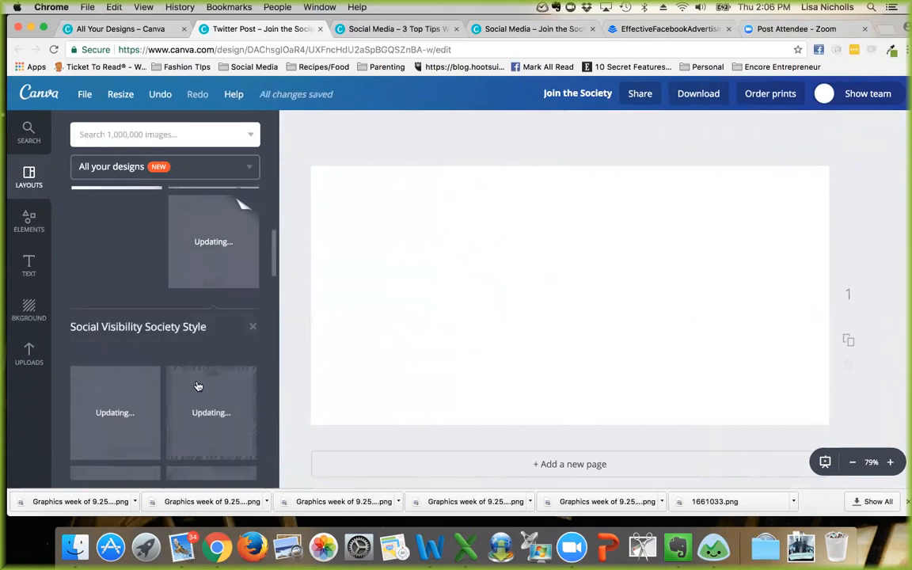
{"action": "scroll", "coordinate": [197, 386], "scroll_direction": "down", "scroll_amount": 3}
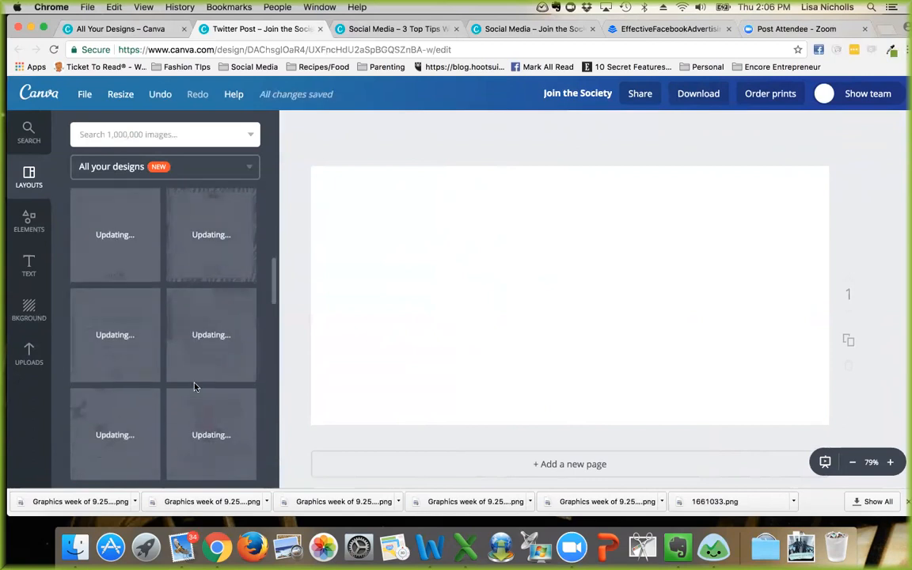
{"action": "scroll", "coordinate": [175, 353], "scroll_direction": "down", "scroll_amount": 2}
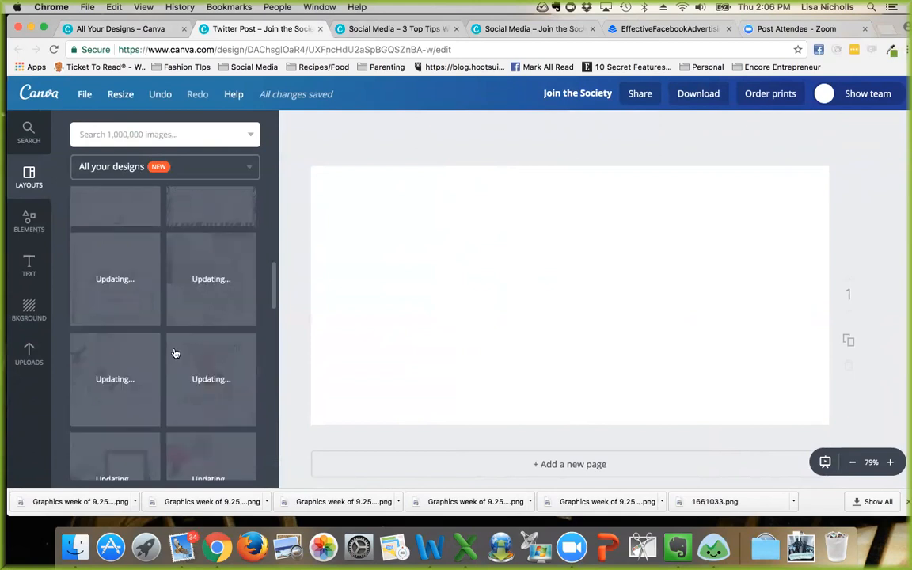
{"action": "scroll", "coordinate": [175, 354], "scroll_direction": "down", "scroll_amount": 2}
{"action": "scroll", "coordinate": [175, 354], "scroll_direction": "up", "scroll_amount": 1}
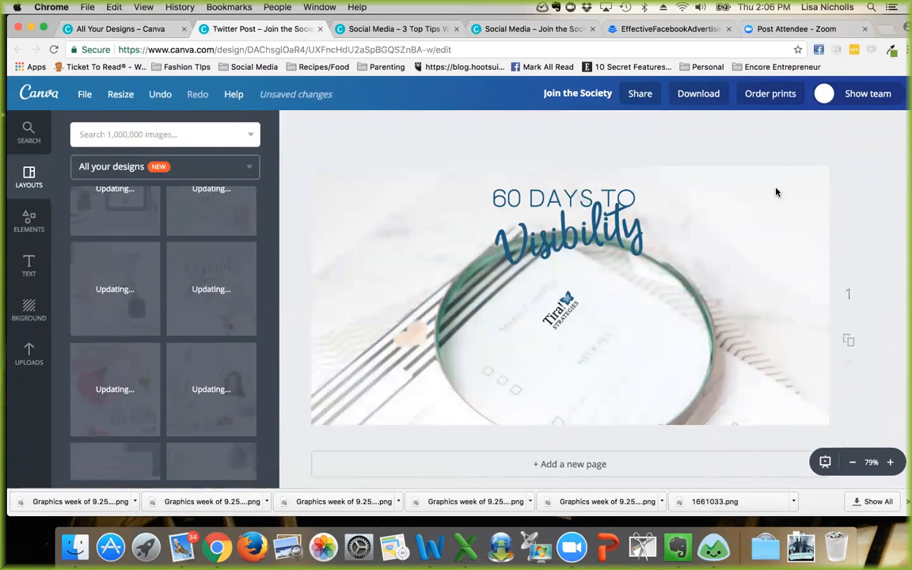
{"action": "left_click", "coordinate": [434, 205]}
{"action": "scroll", "coordinate": [430, 250], "scroll_direction": "down", "scroll_amount": 3}
{"action": "scroll", "coordinate": [430, 251], "scroll_direction": "up", "scroll_amount": 3}
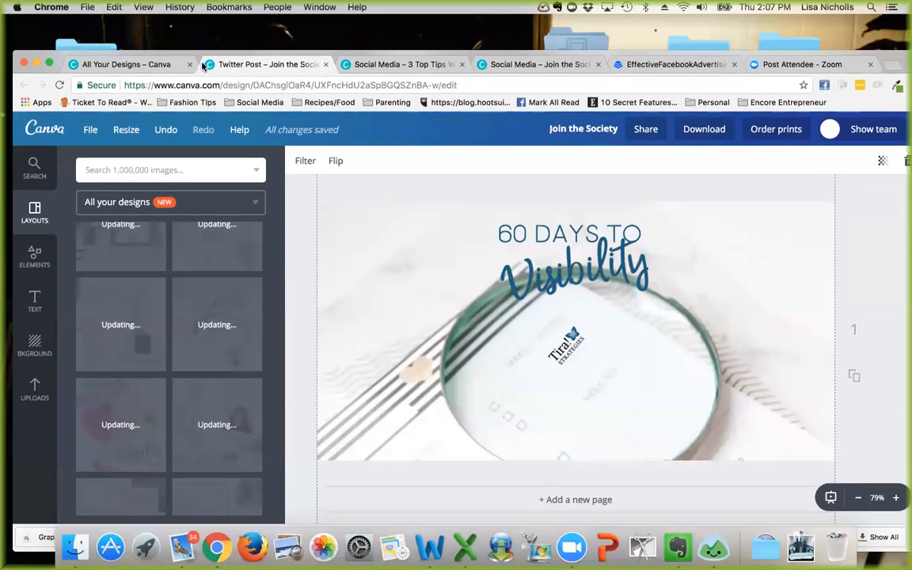
Step: Close the Twitter Post design and switch to the open 3 Top Tips Webinar design
{"action": "left_click_drag", "start_coordinate": [195, 21], "coordinate": [203, 67]}
{"action": "left_click", "coordinate": [328, 74]}
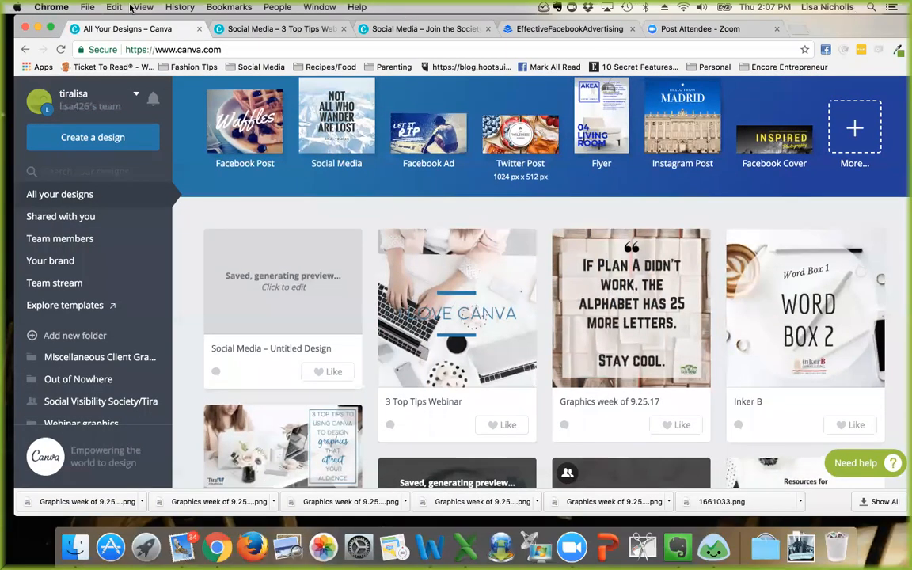
{"action": "left_click", "coordinate": [231, 28]}
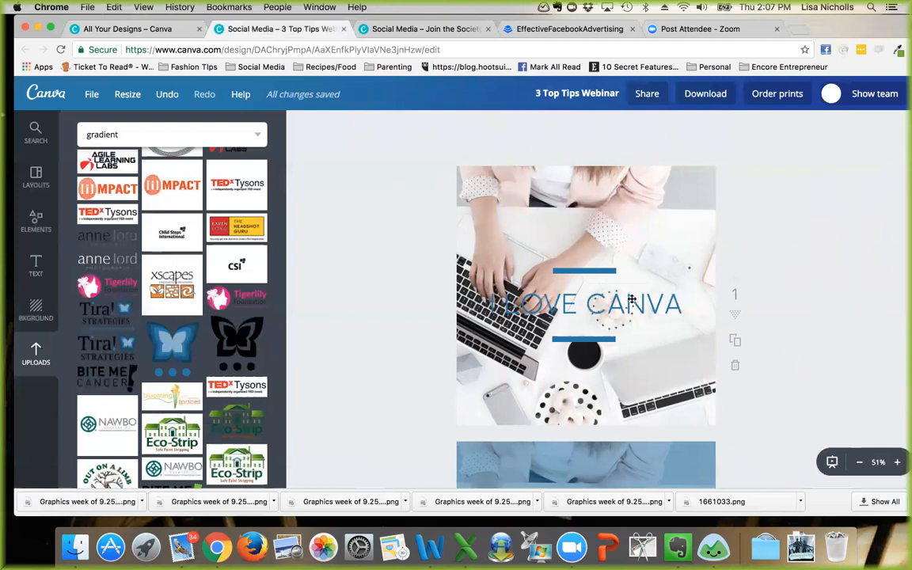
Step: Add a new page at the end of the 3 Top Tips Webinar design and remove its background photo
{"action": "scroll", "coordinate": [632, 298], "scroll_direction": "down", "scroll_amount": 20}
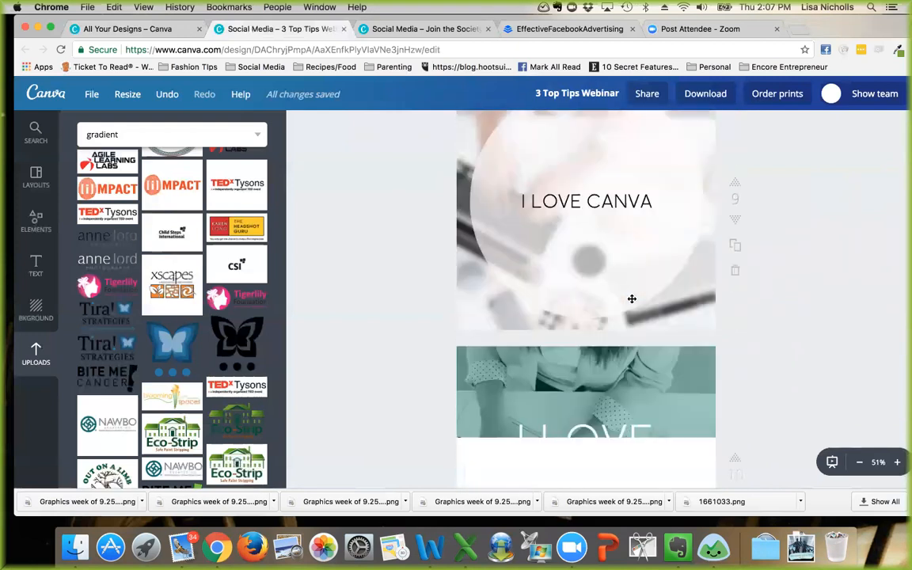
{"action": "left_click", "coordinate": [546, 416]}
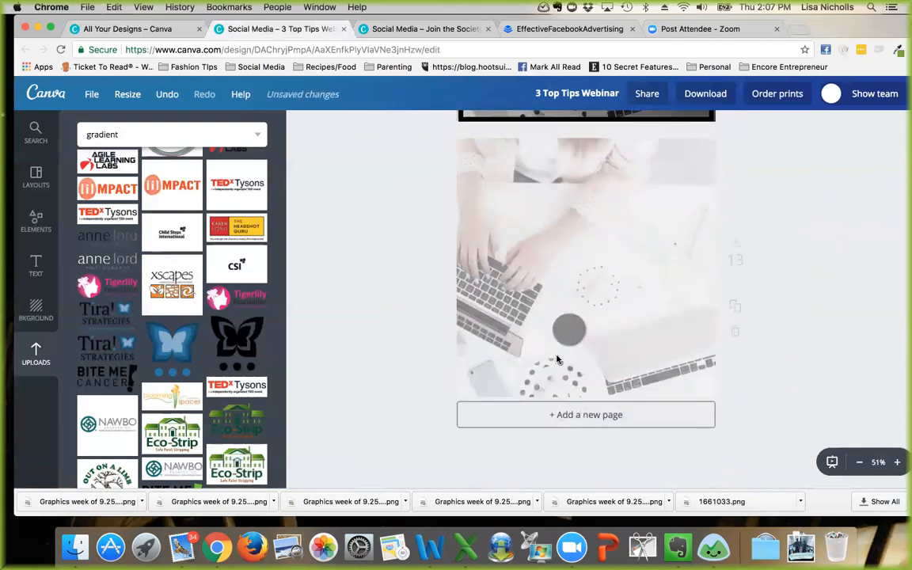
{"action": "key", "text": "Delete"}
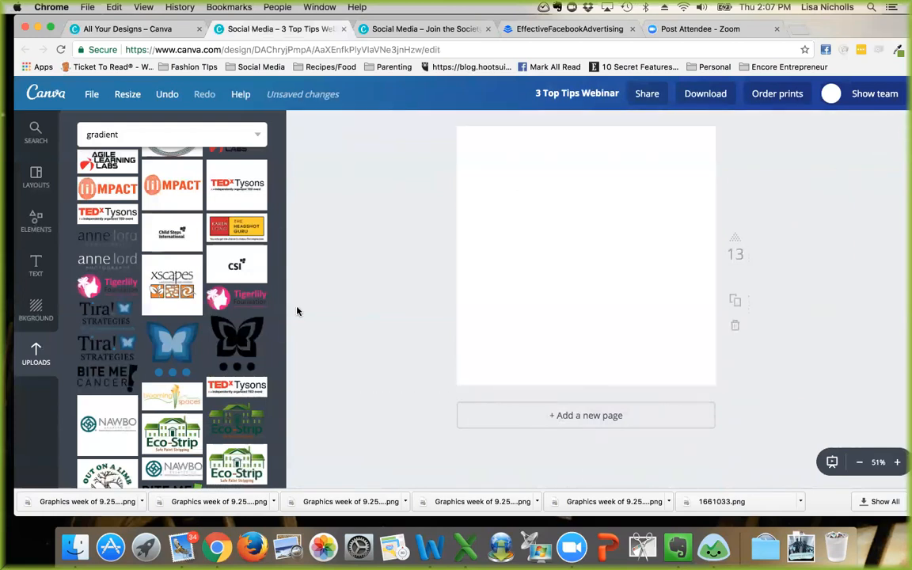
Step: Browse the uploaded Haute Choc... folder and add the wide photo of pumpkins and purple flowers to page 13
{"action": "left_click", "coordinate": [35, 354]}
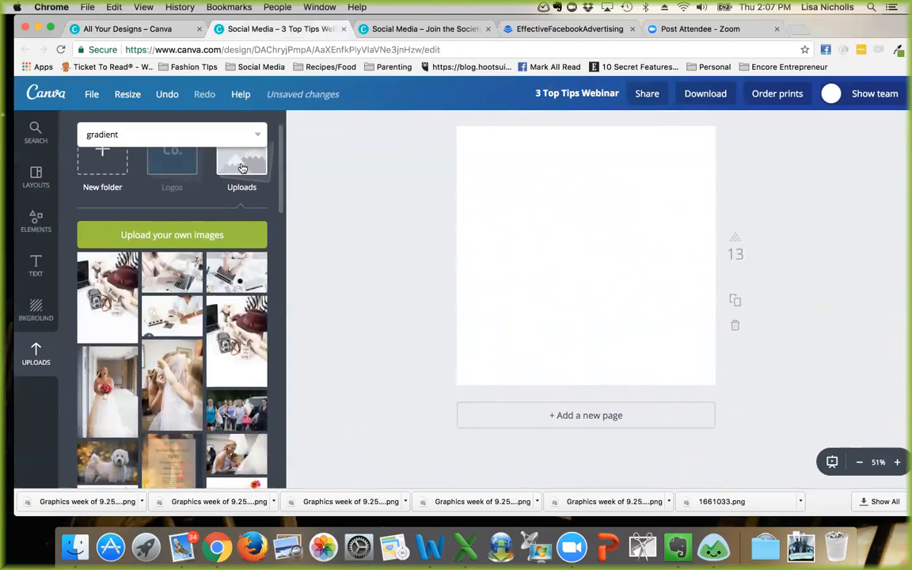
{"action": "left_click", "coordinate": [246, 141]}
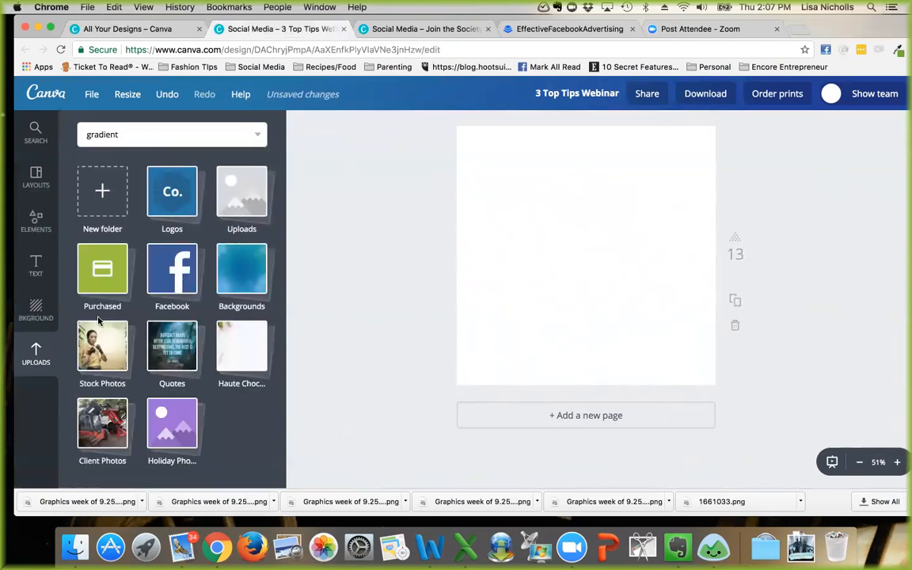
{"action": "left_click", "coordinate": [236, 340]}
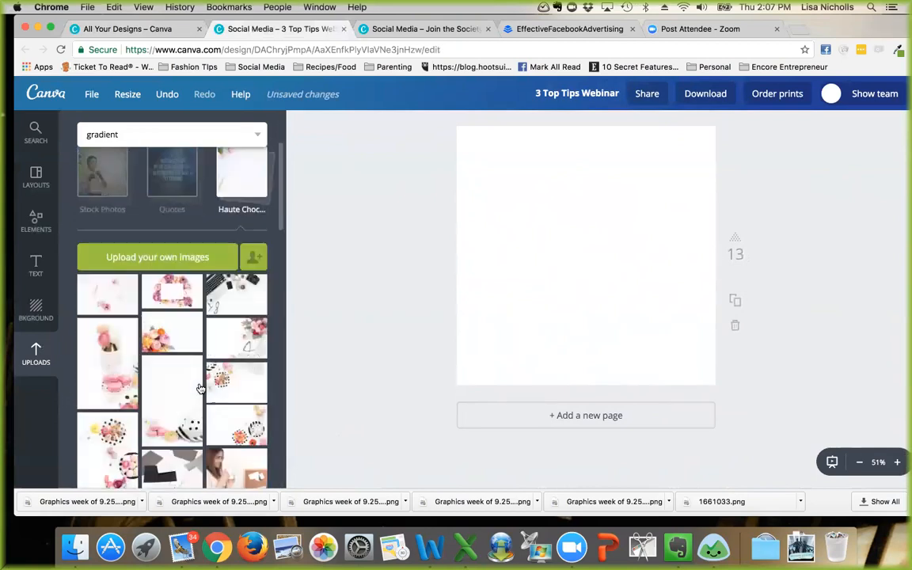
{"action": "scroll", "coordinate": [251, 303], "scroll_direction": "down", "scroll_amount": 5}
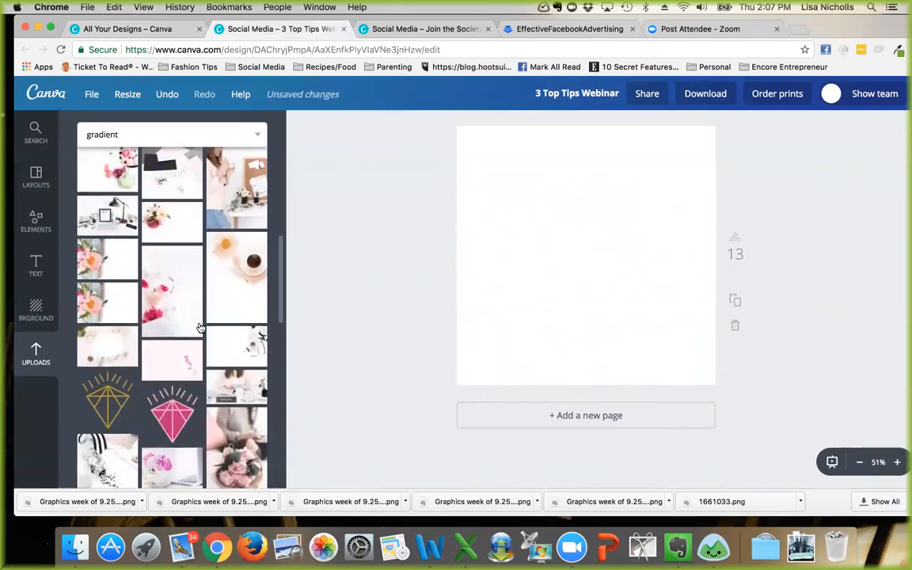
{"action": "scroll", "coordinate": [172, 275], "scroll_direction": "down", "scroll_amount": 5}
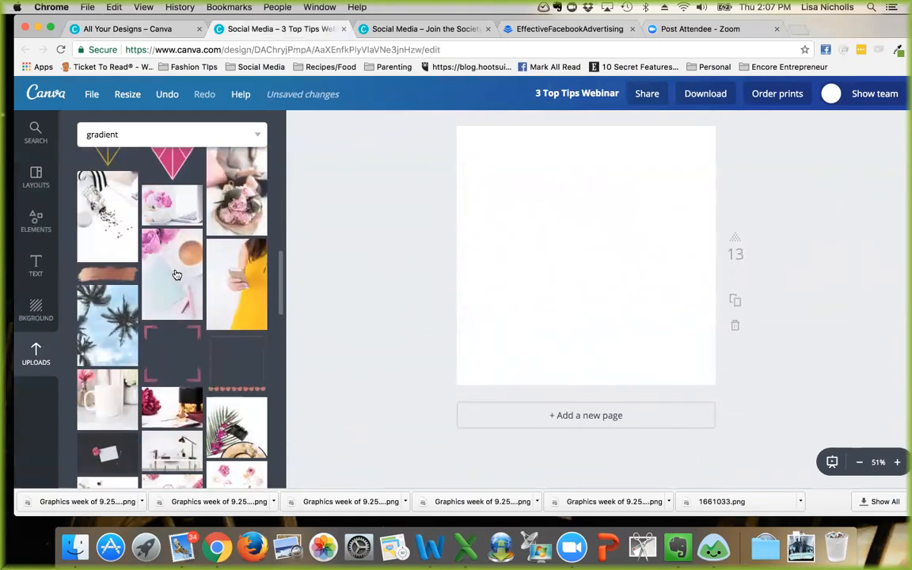
{"action": "scroll", "coordinate": [177, 344], "scroll_direction": "down", "scroll_amount": 5}
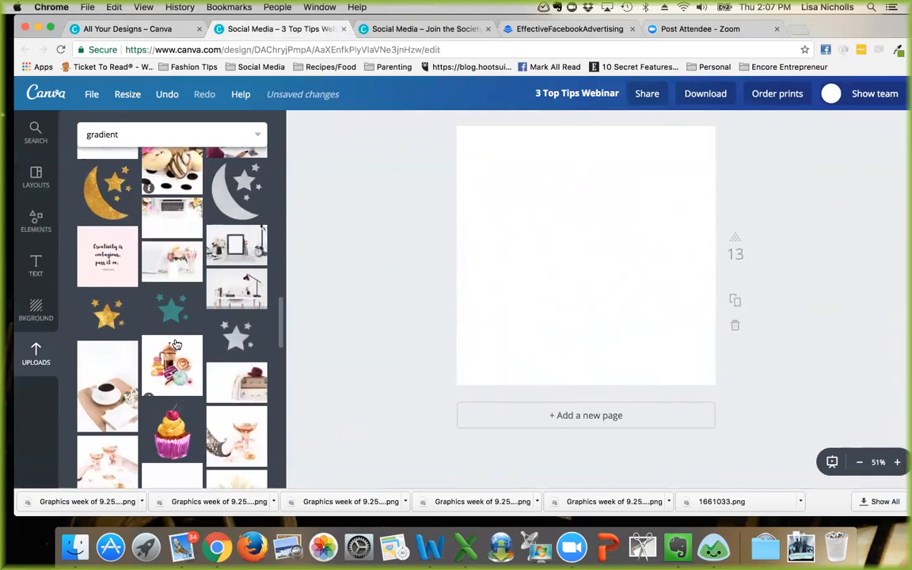
{"action": "scroll", "coordinate": [212, 374], "scroll_direction": "down", "scroll_amount": 15}
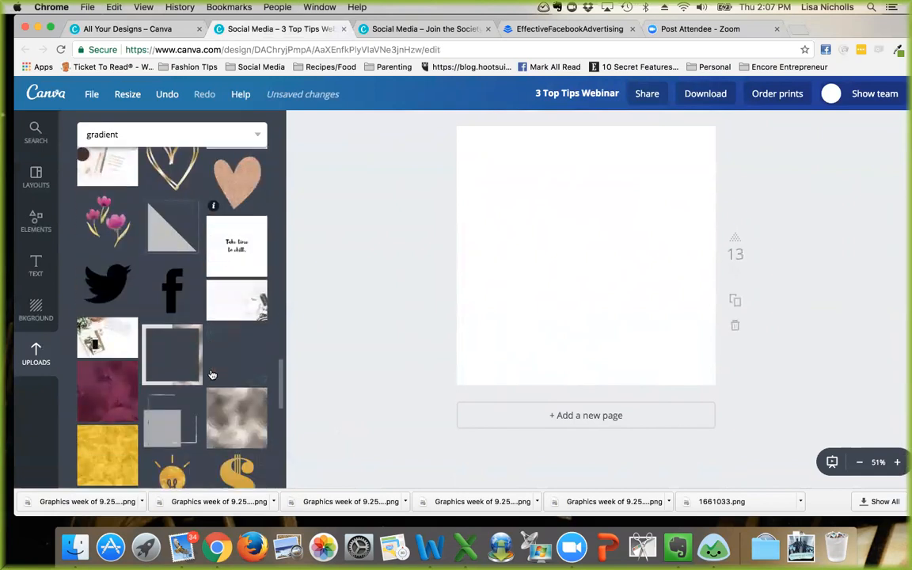
{"action": "scroll", "coordinate": [211, 373], "scroll_direction": "down", "scroll_amount": 5}
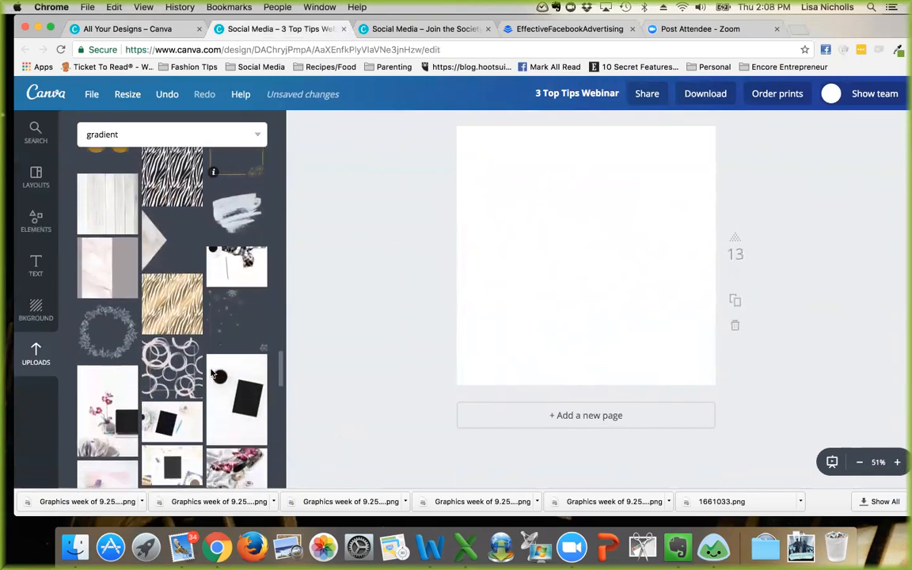
{"action": "scroll", "coordinate": [238, 380], "scroll_direction": "down", "scroll_amount": 5}
{"action": "scroll", "coordinate": [244, 379], "scroll_direction": "down", "scroll_amount": 8}
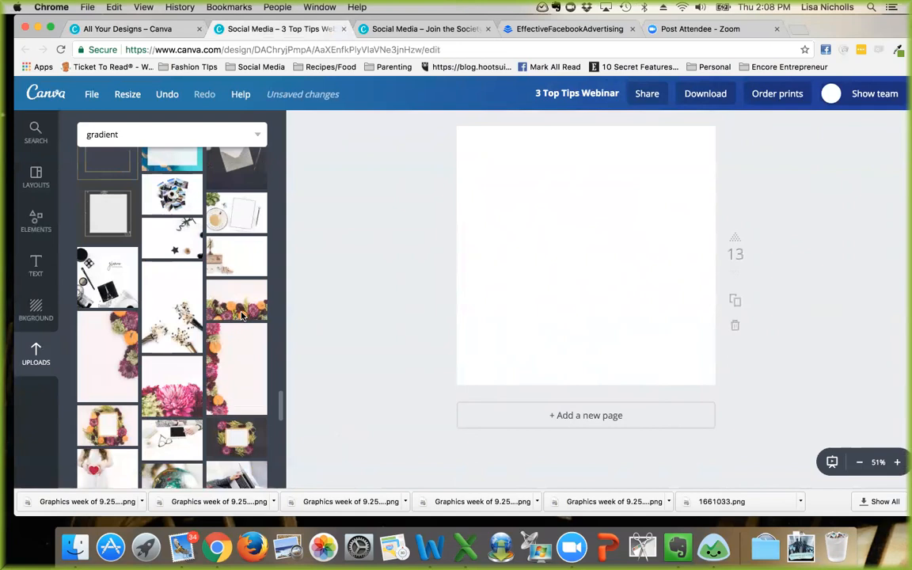
{"action": "left_click", "coordinate": [220, 291]}
Step: Enlarge and reposition the pumpkin photo so it covers page 13 with its blank area above the flowers
{"action": "scroll", "coordinate": [585, 356], "scroll_direction": "up", "scroll_amount": 2}
{"action": "left_click_drag", "start_coordinate": [611, 356], "coordinate": [605, 399]}
{"action": "left_click_drag", "start_coordinate": [704, 302], "coordinate": [862, 201]}
{"action": "left_click_drag", "start_coordinate": [586, 387], "coordinate": [548, 405]}
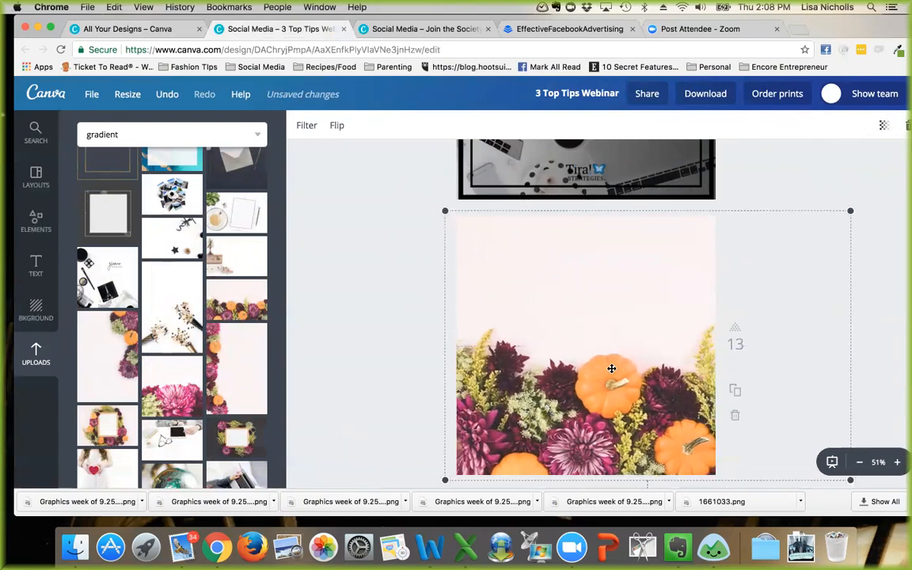
Step: Add the heading "I LOVE CANVA" to page 13 and move it into the blank area above the flowers
{"action": "left_click", "coordinate": [35, 266]}
{"action": "left_click", "coordinate": [223, 205]}
{"action": "type", "text": "I LOVE CANVA"}
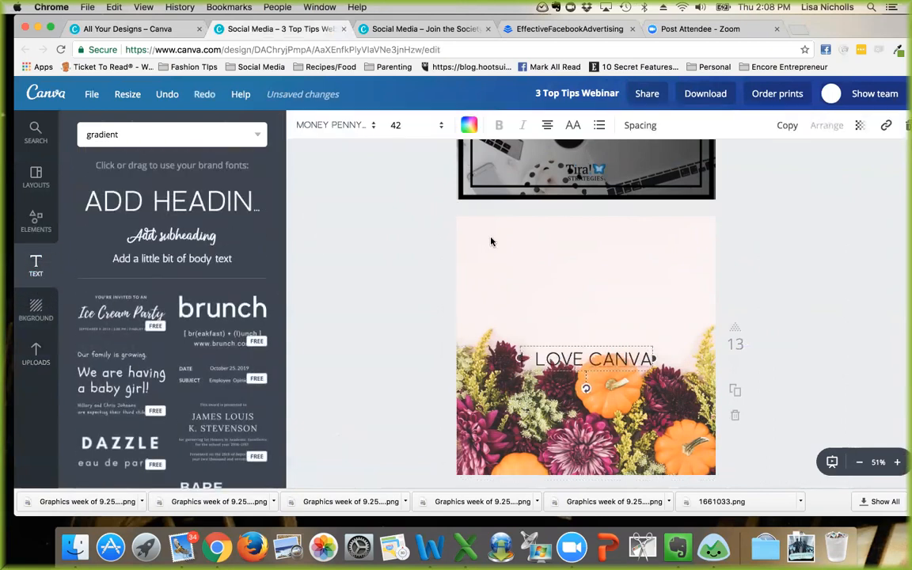
{"action": "left_click", "coordinate": [491, 284]}
{"action": "right_click", "coordinate": [566, 346]}
{"action": "left_click", "coordinate": [567, 286]}
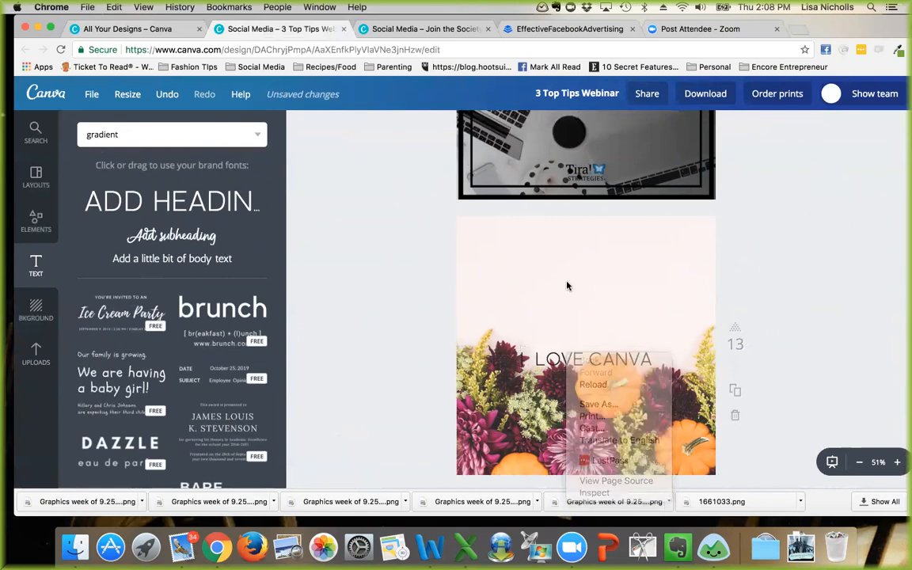
{"action": "left_click_drag", "start_coordinate": [546, 352], "coordinate": [556, 263]}
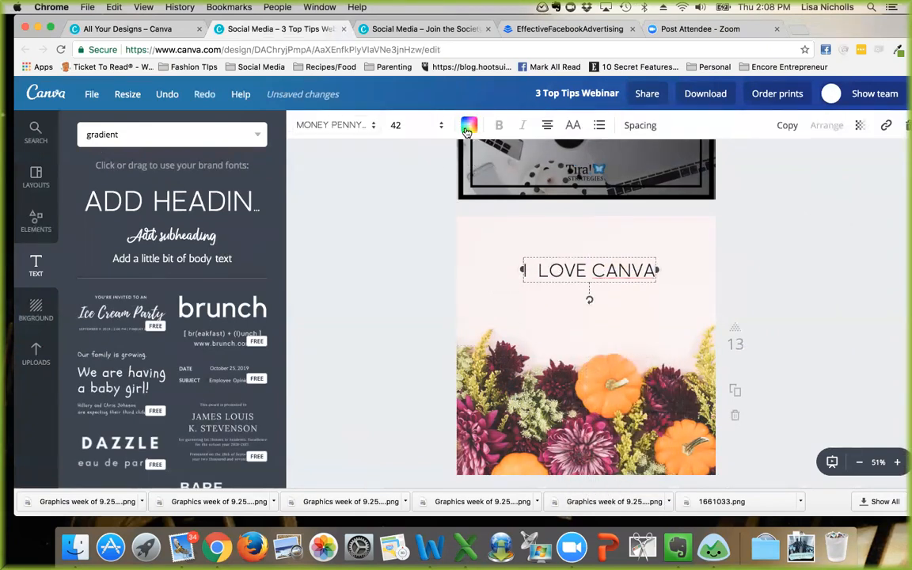
Step: Color the "I LOVE CANVA" heading a custom dark orange, dc7b21, to match the pumpkins
{"action": "left_click", "coordinate": [468, 125]}
{"action": "scroll", "coordinate": [514, 272], "scroll_direction": "down", "scroll_amount": 3}
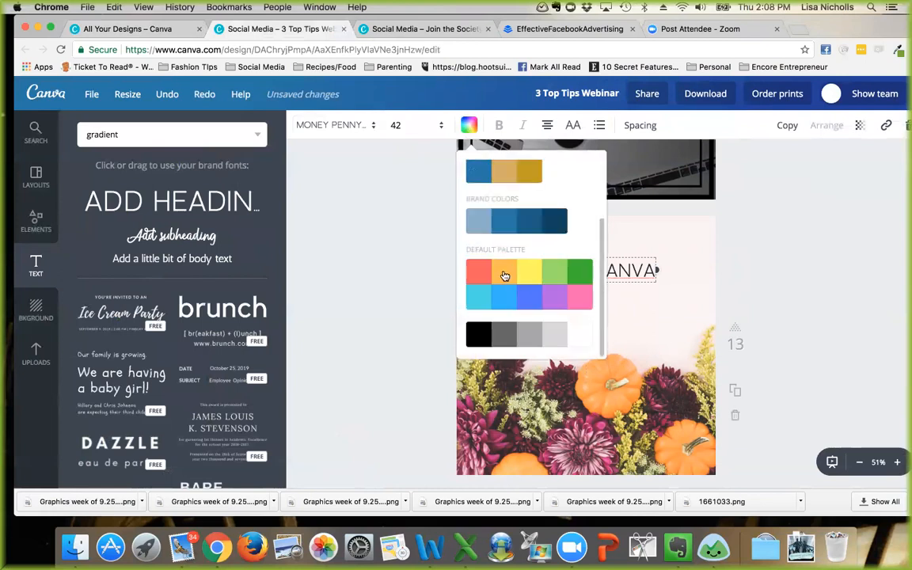
{"action": "left_click", "coordinate": [505, 276]}
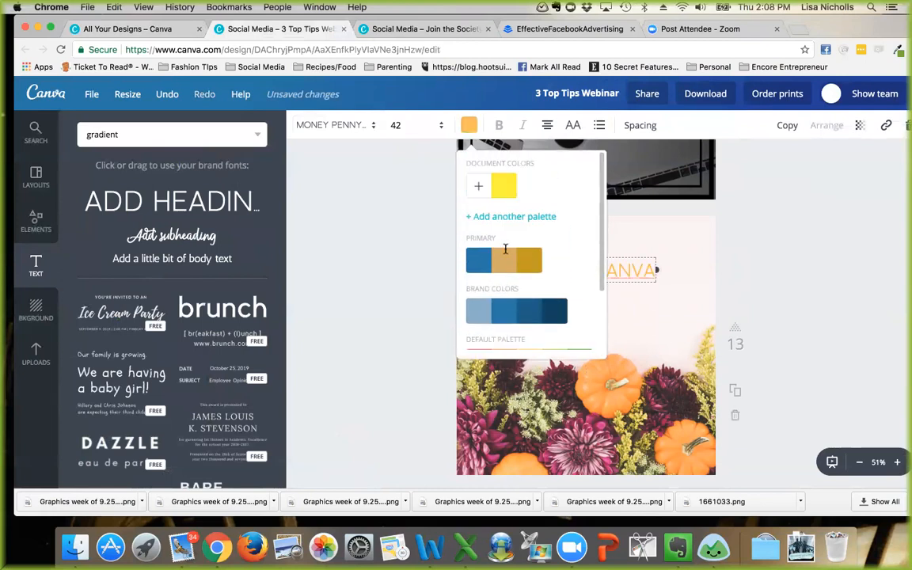
{"action": "left_click", "coordinate": [478, 188]}
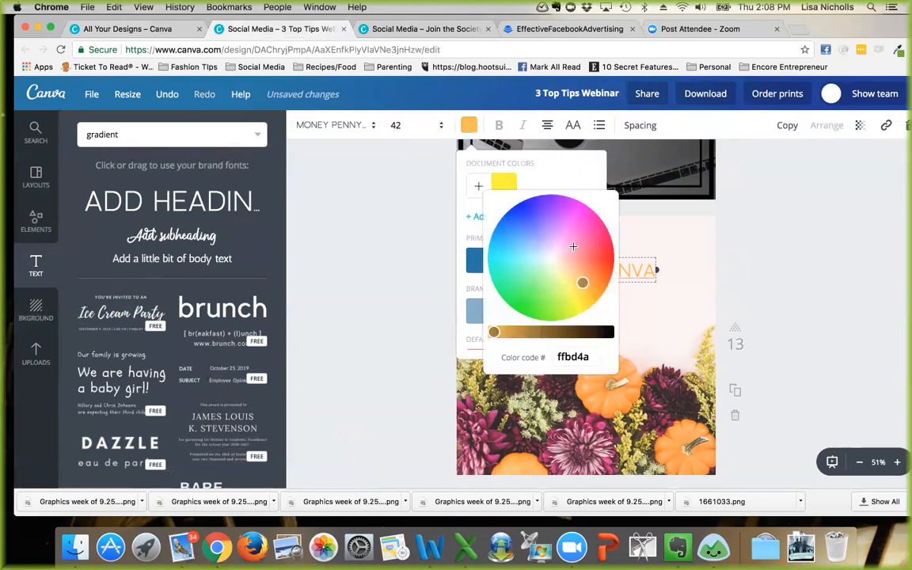
{"action": "left_click", "coordinate": [594, 281]}
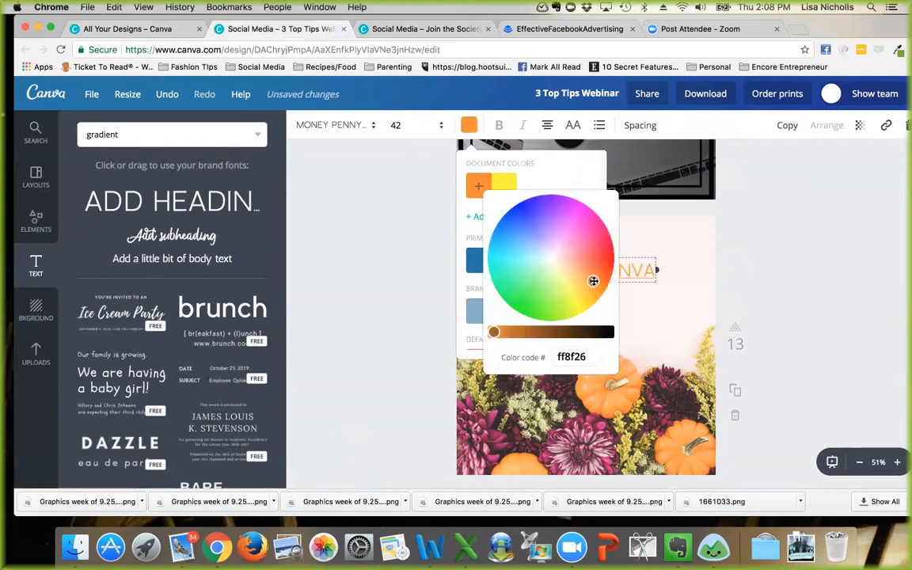
{"action": "left_click_drag", "start_coordinate": [493, 331], "coordinate": [509, 332]}
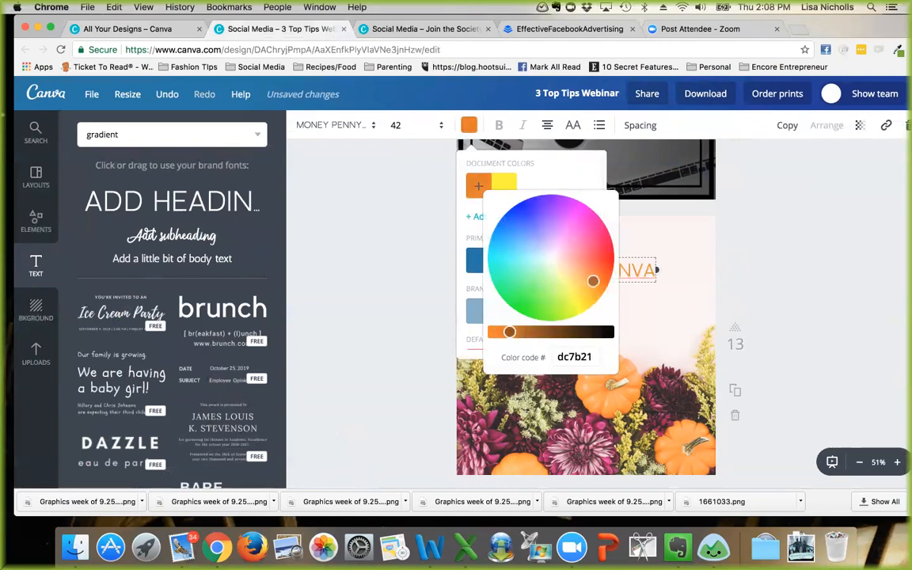
{"action": "left_click", "coordinate": [682, 242]}
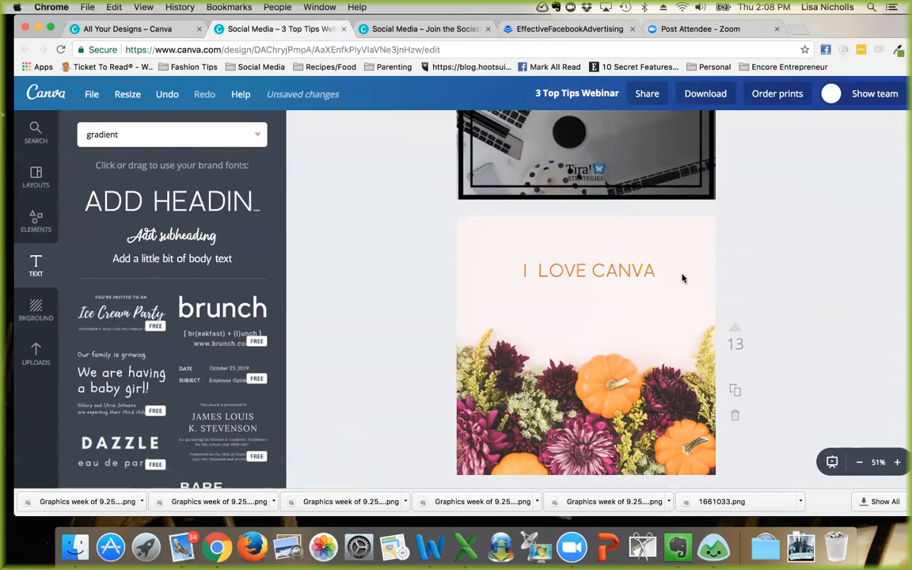
Step: Search Google for "eyedropper tool" in a new browser tab and open the Eye Dropper extension's Chrome Web Store page
{"action": "left_click", "coordinate": [800, 29]}
{"action": "type", "text": "eyedropper tool"}
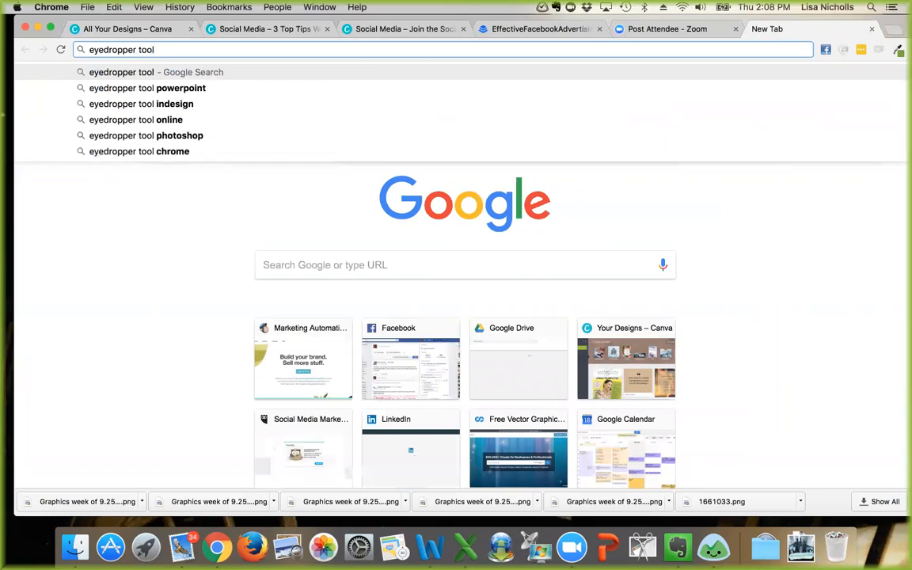
{"action": "key", "text": "Return"}
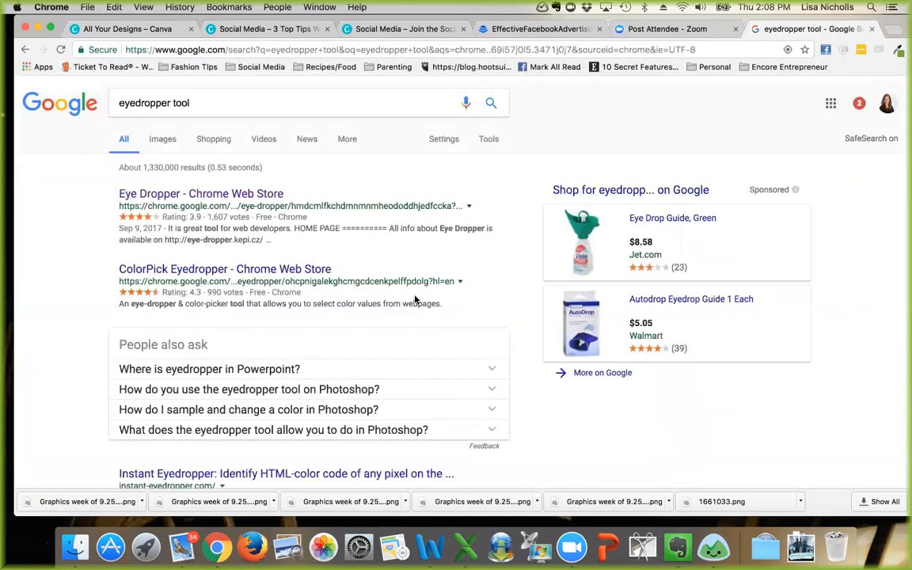
{"action": "left_click", "coordinate": [235, 195]}
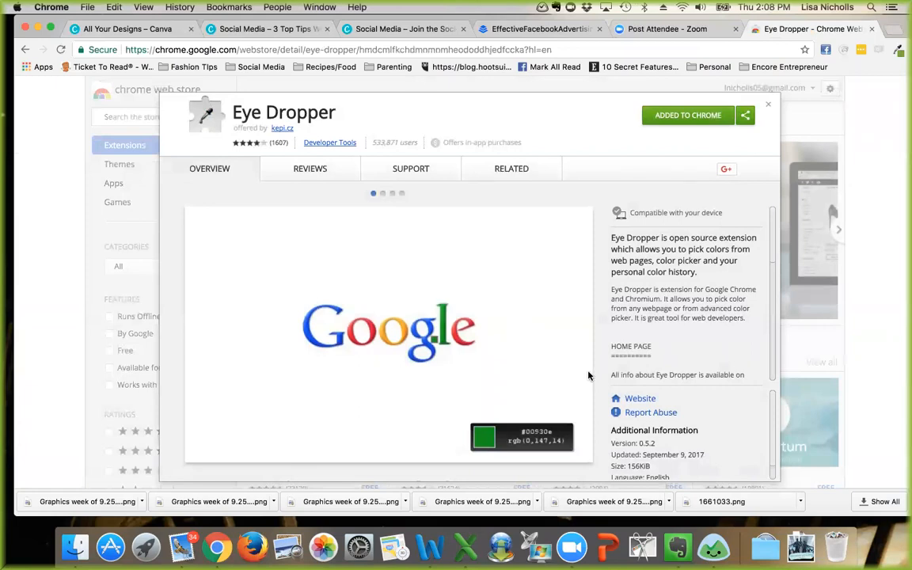
Step: Review the Eye Dropper extension's overview, then close the Chrome Web Store page
{"action": "scroll", "coordinate": [634, 371], "scroll_direction": "down", "scroll_amount": 5}
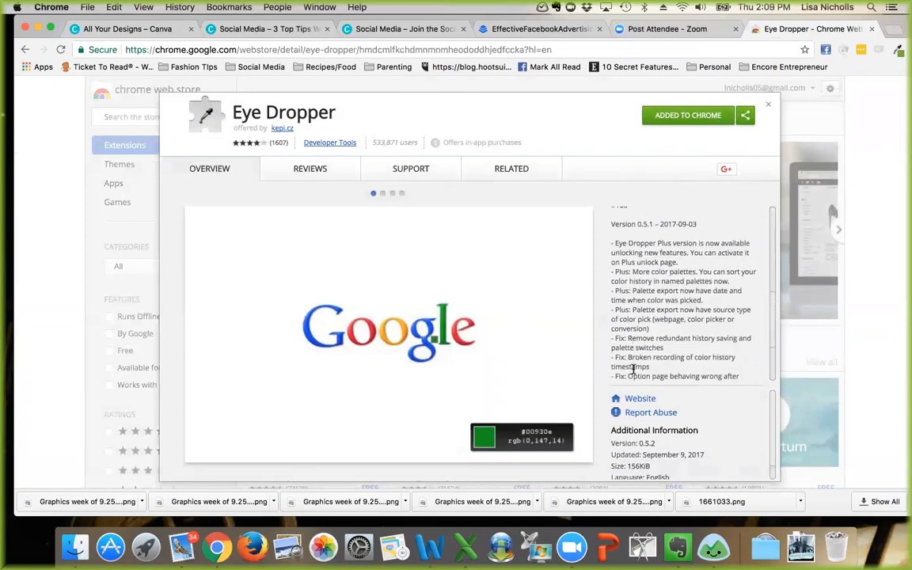
{"action": "scroll", "coordinate": [633, 371], "scroll_direction": "down", "scroll_amount": 2}
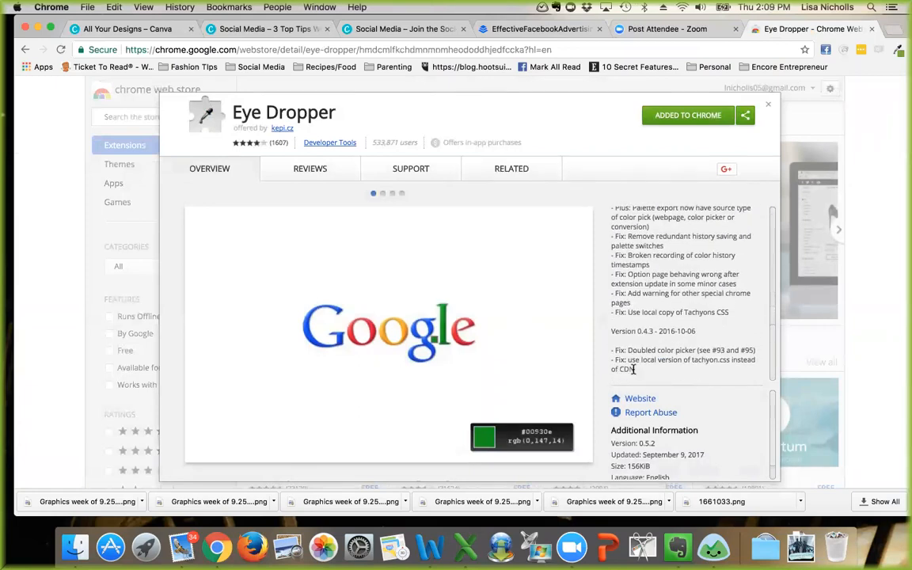
{"action": "scroll", "coordinate": [689, 301], "scroll_direction": "up", "scroll_amount": 4}
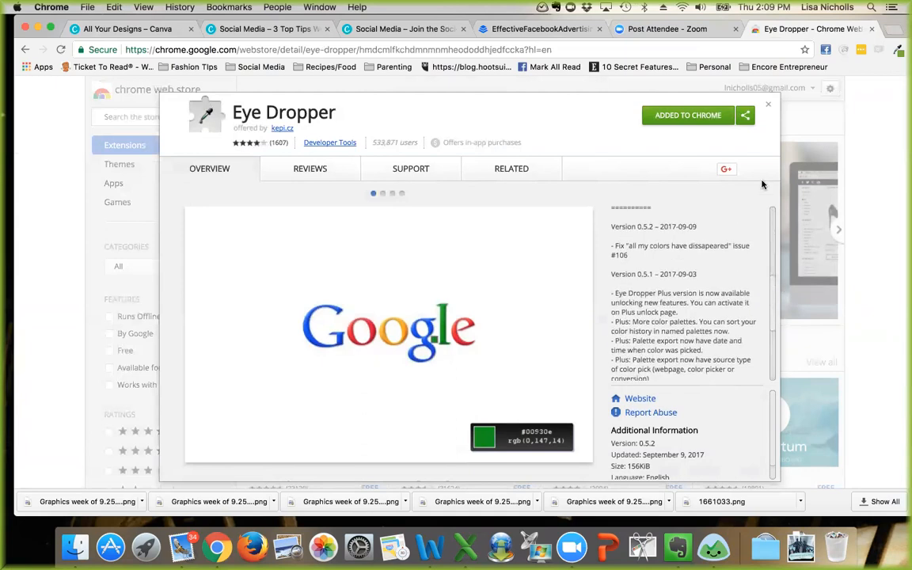
{"action": "left_click", "coordinate": [693, 93]}
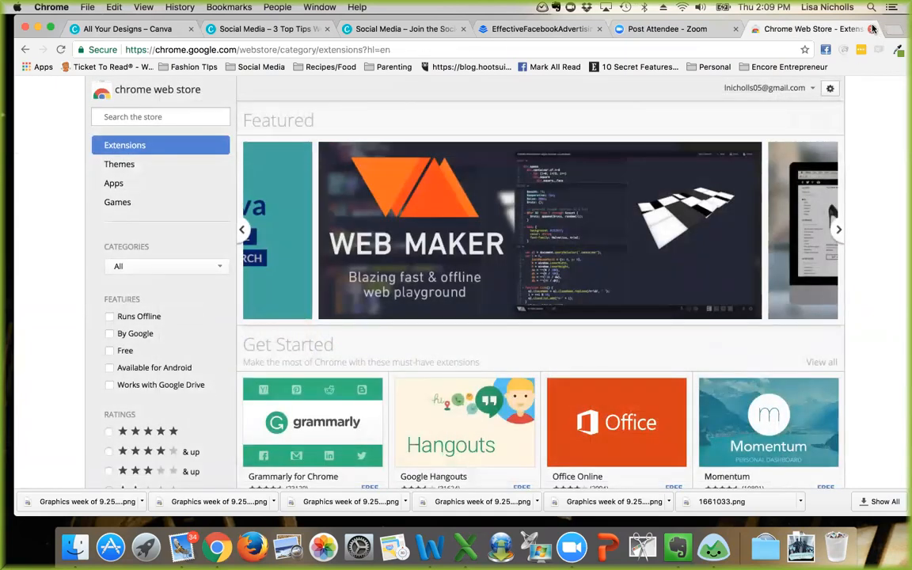
{"action": "left_click", "coordinate": [872, 29]}
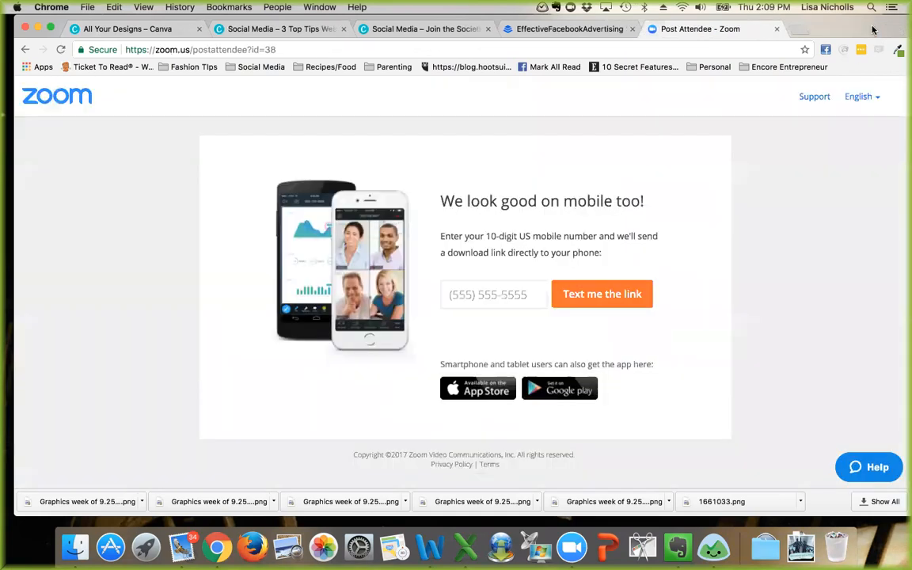
Step: Return to the 3 Top Tips Webinar design and sample the orange of the central pumpkin with Eye Dropper
{"action": "left_click", "coordinate": [305, 30]}
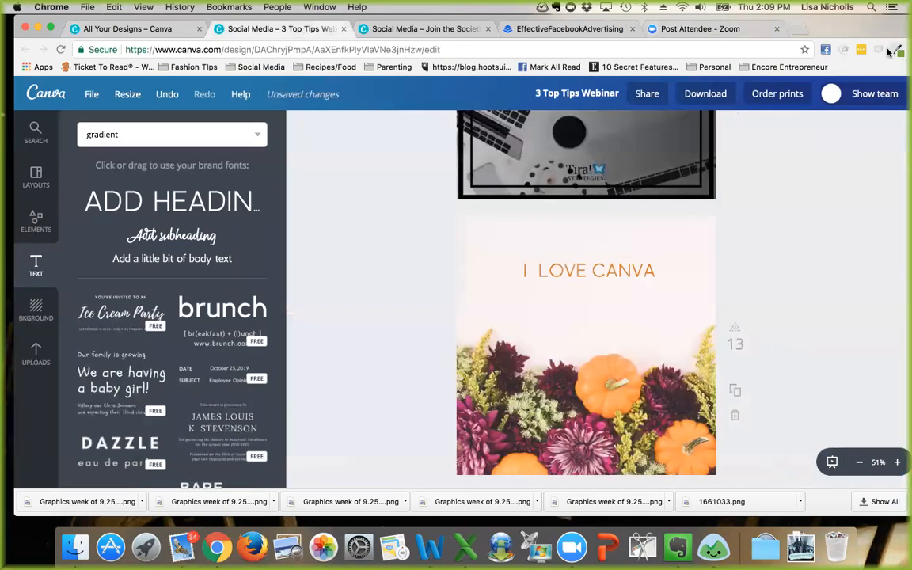
{"action": "scroll", "coordinate": [572, 325], "scroll_direction": "down", "scroll_amount": 2}
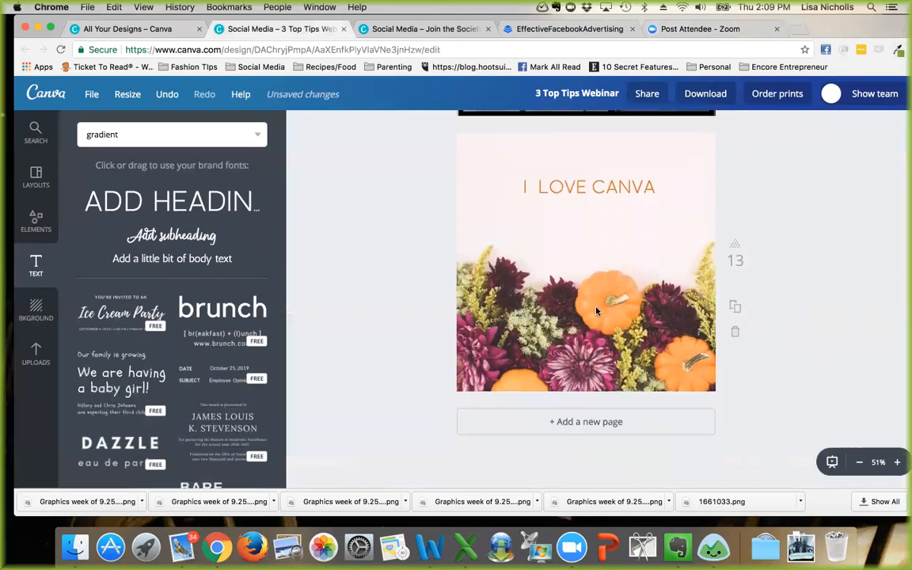
{"action": "left_click", "coordinate": [899, 50]}
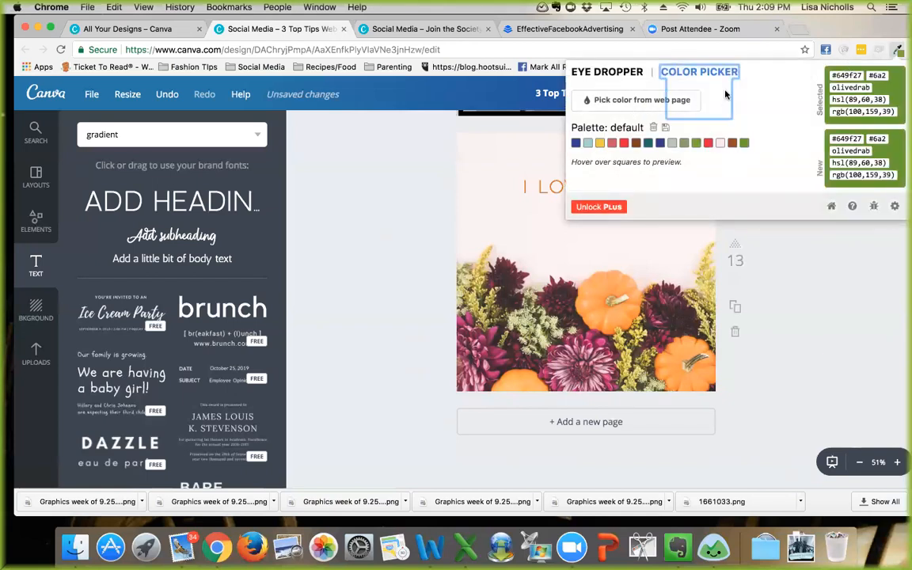
{"action": "left_click", "coordinate": [608, 102]}
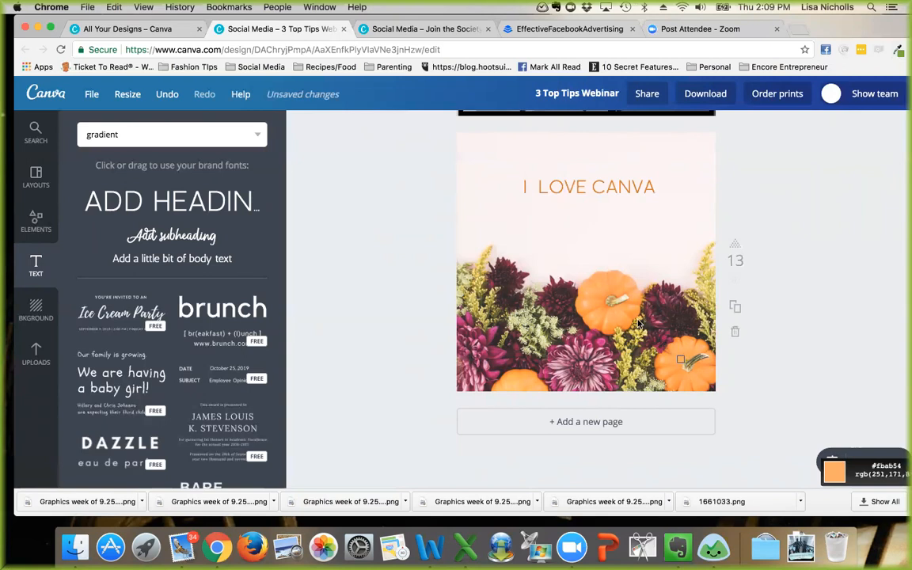
{"action": "left_click", "coordinate": [584, 284]}
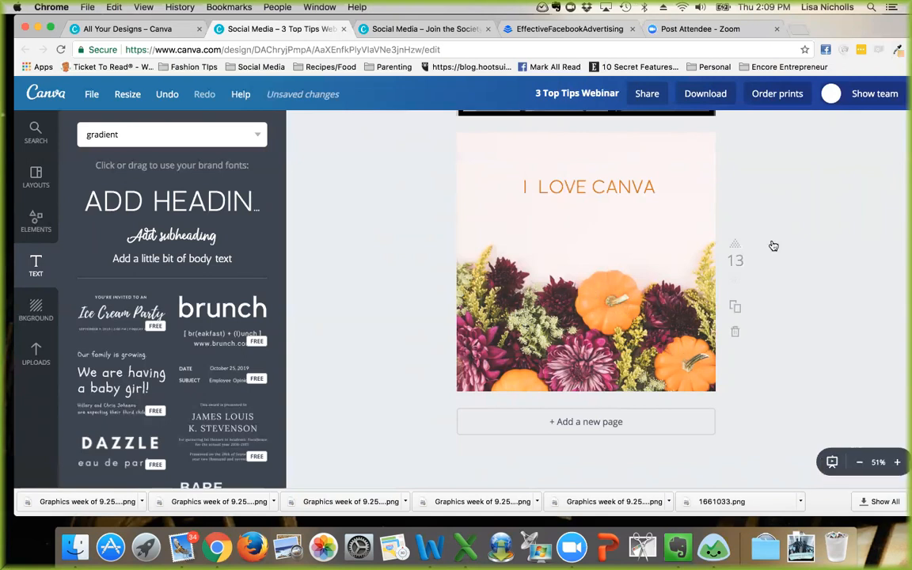
Step: Copy the sampled pumpkin orange's hex code, fcb487, from Eye Dropper without the hash sign
{"action": "left_click", "coordinate": [901, 52]}
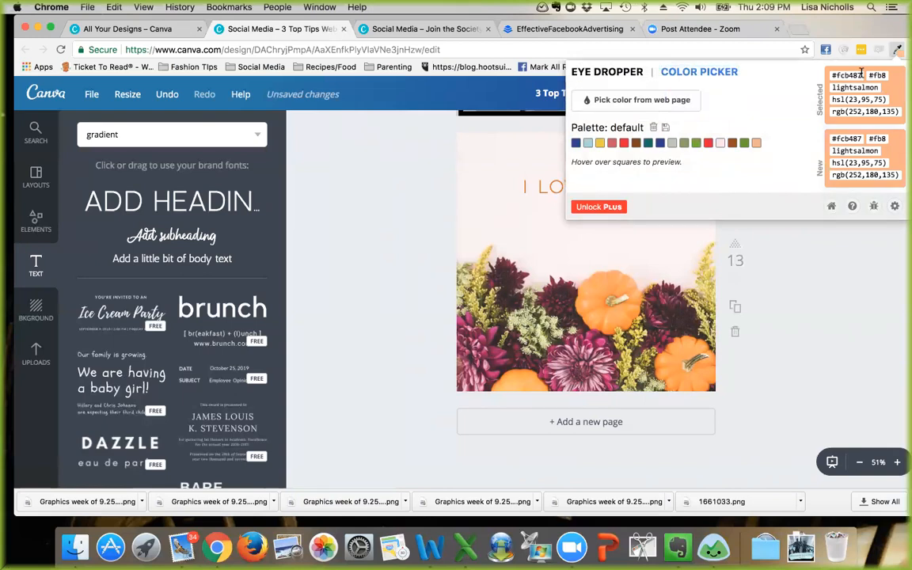
{"action": "left_click", "coordinate": [857, 75]}
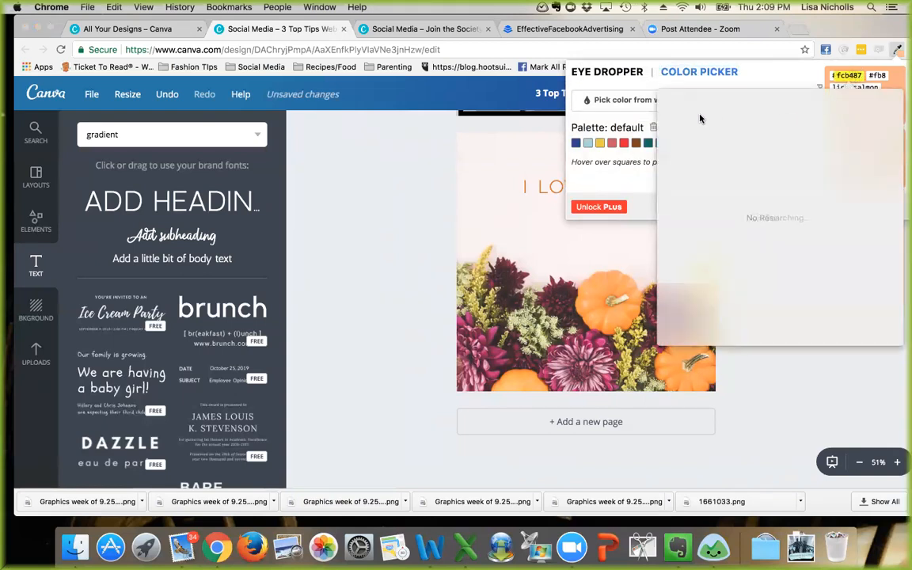
{"action": "left_click", "coordinate": [869, 74]}
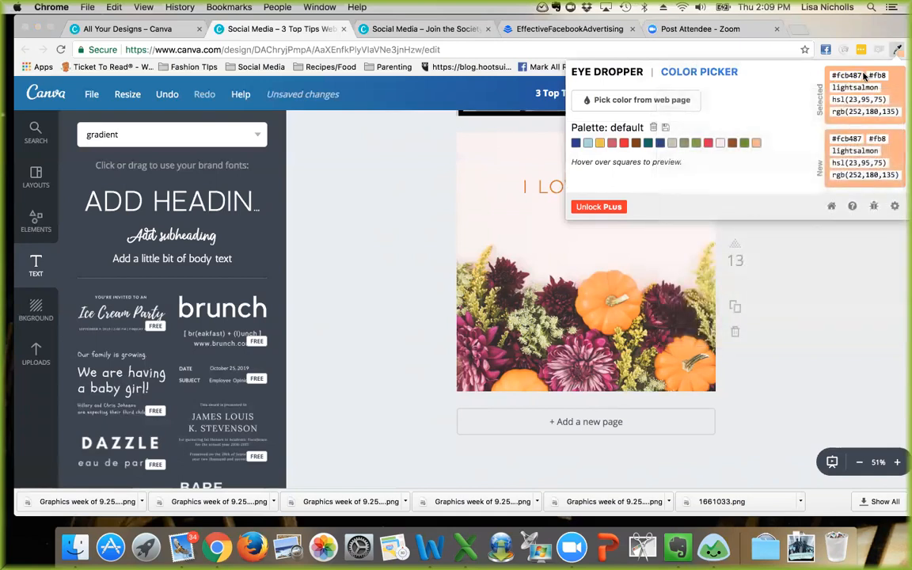
{"action": "left_click_drag", "start_coordinate": [864, 75], "coordinate": [842, 74]}
{"action": "left_click", "coordinate": [407, 189]}
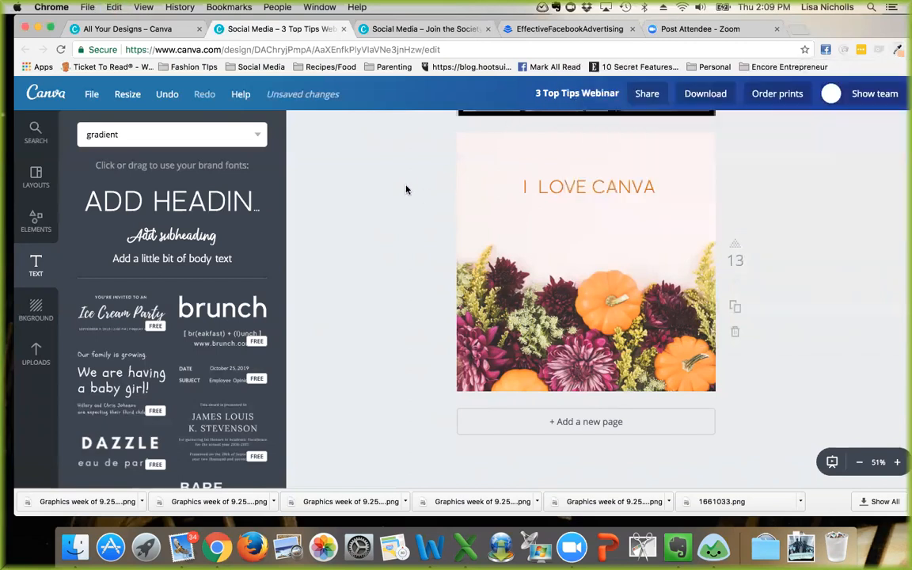
Step: Color the "I LOVE CANVA" heading with the custom color fcb487
{"action": "left_click", "coordinate": [613, 188]}
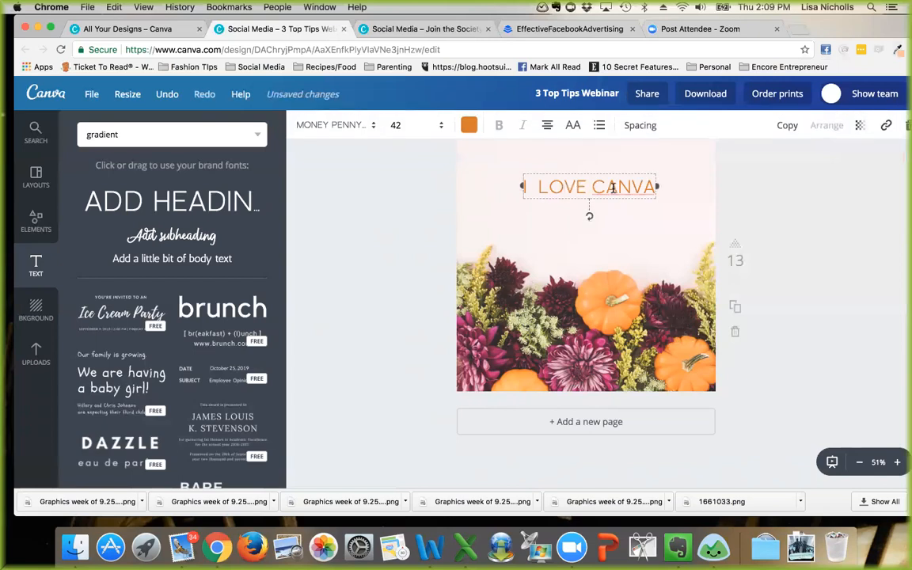
{"action": "left_click", "coordinate": [469, 125]}
{"action": "left_click", "coordinate": [479, 186]}
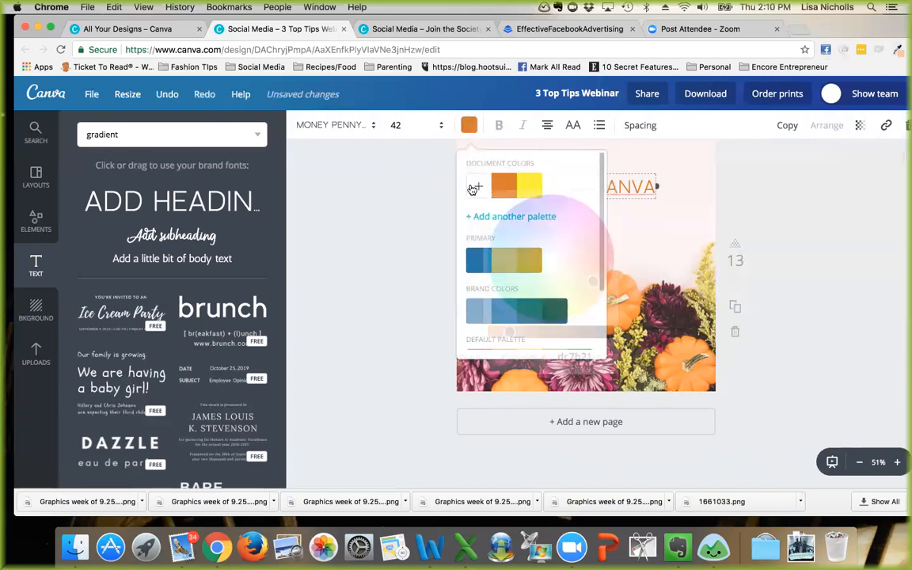
{"action": "left_click", "coordinate": [593, 357]}
{"action": "key", "text": "BackSpace"}
{"action": "key", "text": "BackSpace"}
{"action": "key", "text": "BackSpace"}
{"action": "key", "text": "BackSpace"}
{"action": "key", "text": "BackSpace"}
{"action": "key", "text": "BackSpace"}
{"action": "type", "text": "fcb487"}
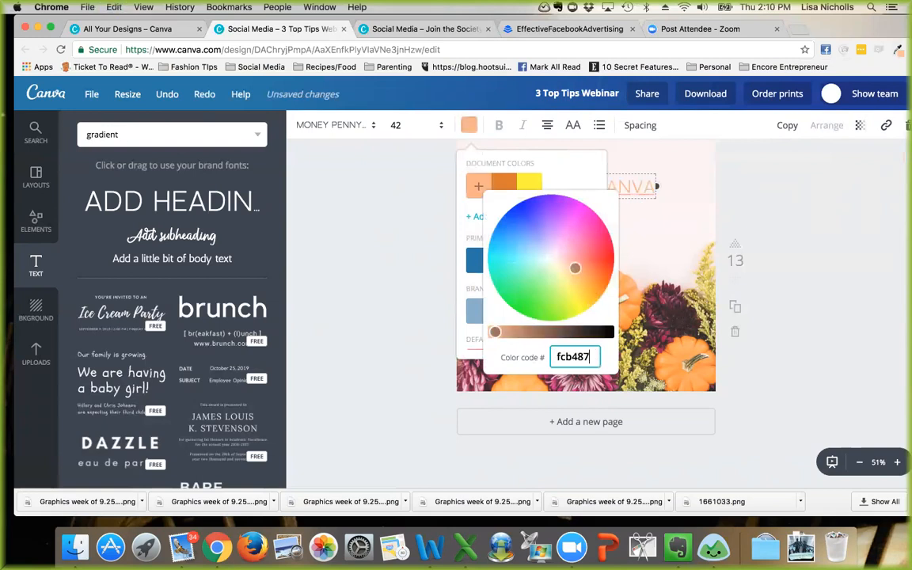
{"action": "key", "text": "Return"}
{"action": "left_click", "coordinate": [665, 216]}
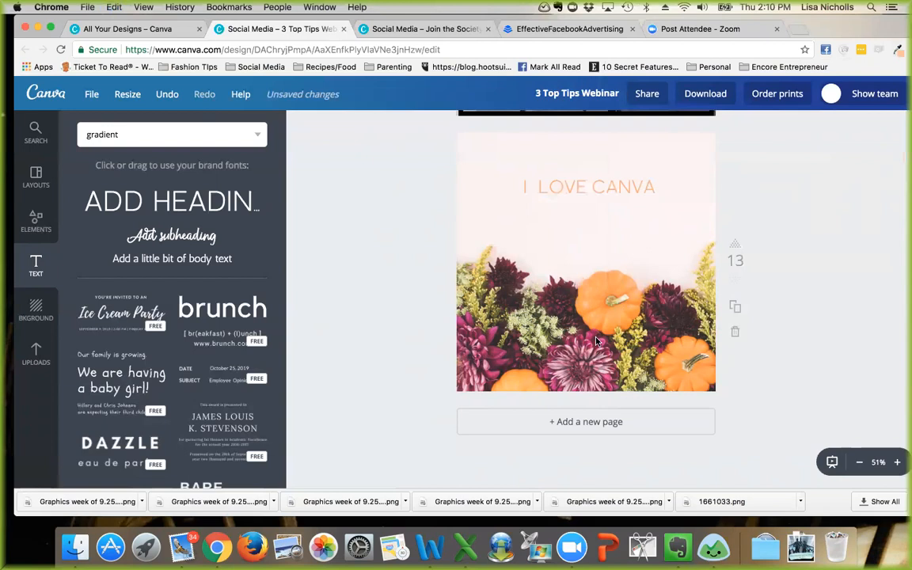
Step: Sample the dark burgundy flower beside the central pumpkin with Eye Dropper and copy its hex code, 492d33
{"action": "left_click", "coordinate": [897, 49]}
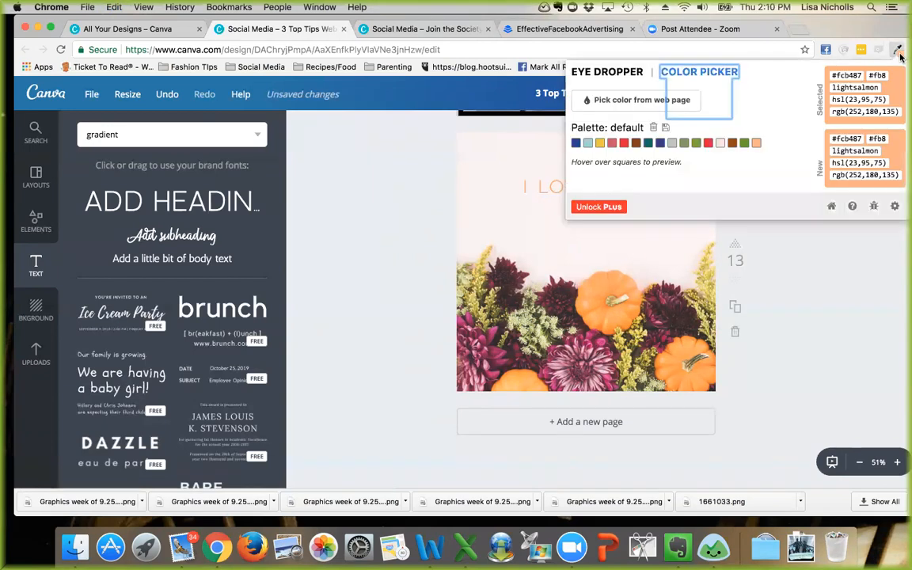
{"action": "left_click", "coordinate": [623, 102]}
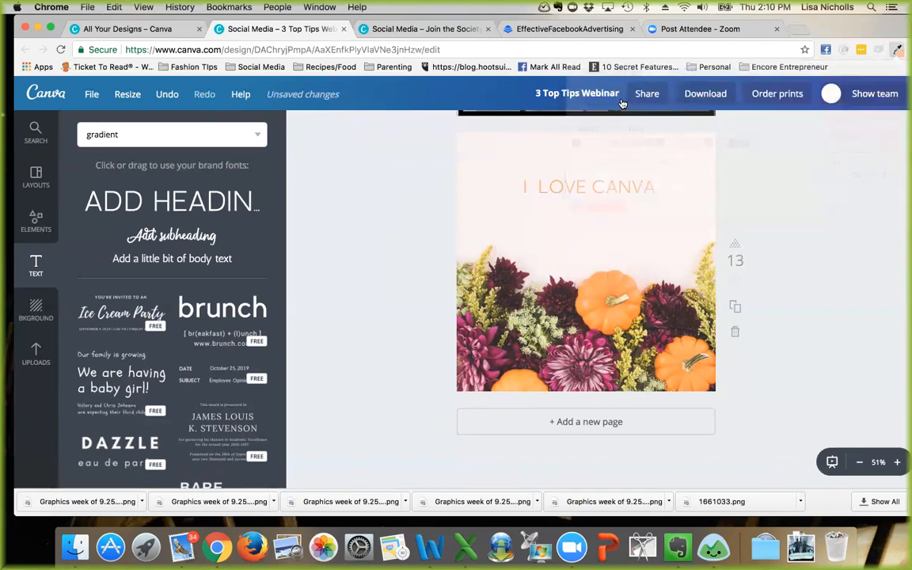
{"action": "left_click", "coordinate": [553, 301]}
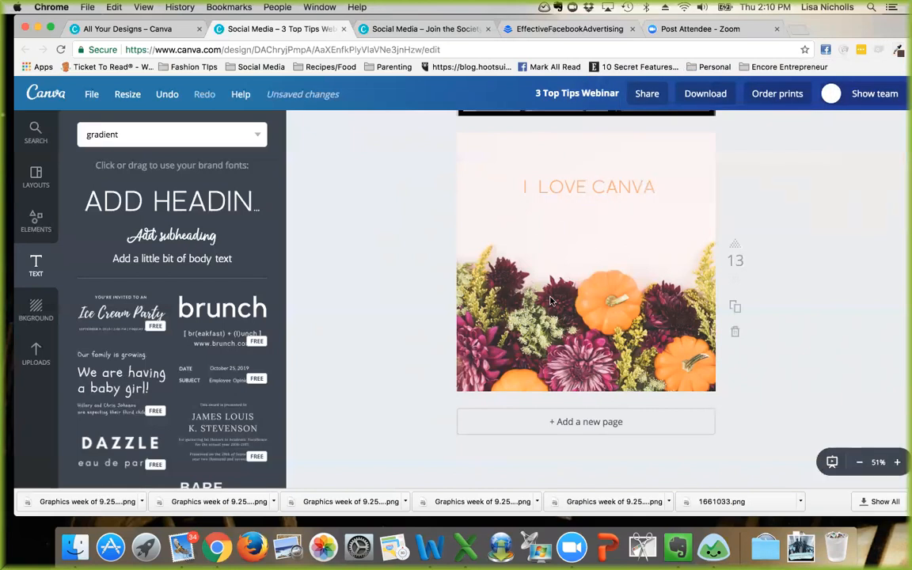
{"action": "left_click", "coordinate": [900, 50]}
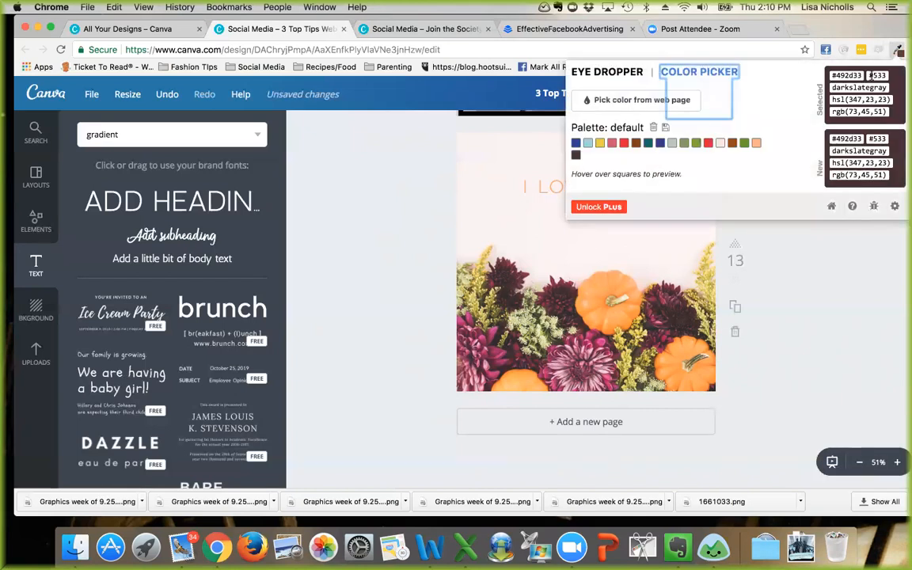
{"action": "left_click_drag", "start_coordinate": [862, 75], "coordinate": [840, 74]}
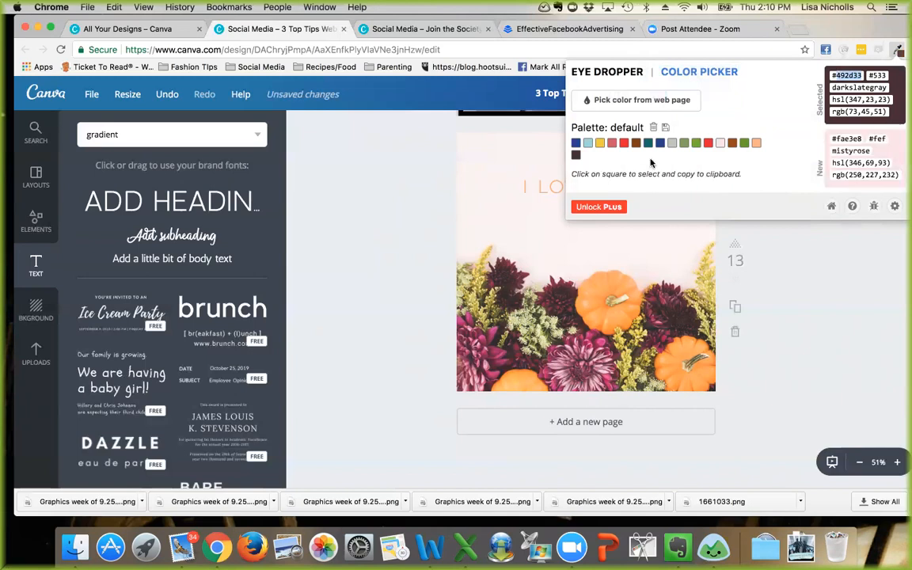
{"action": "left_click", "coordinate": [364, 172]}
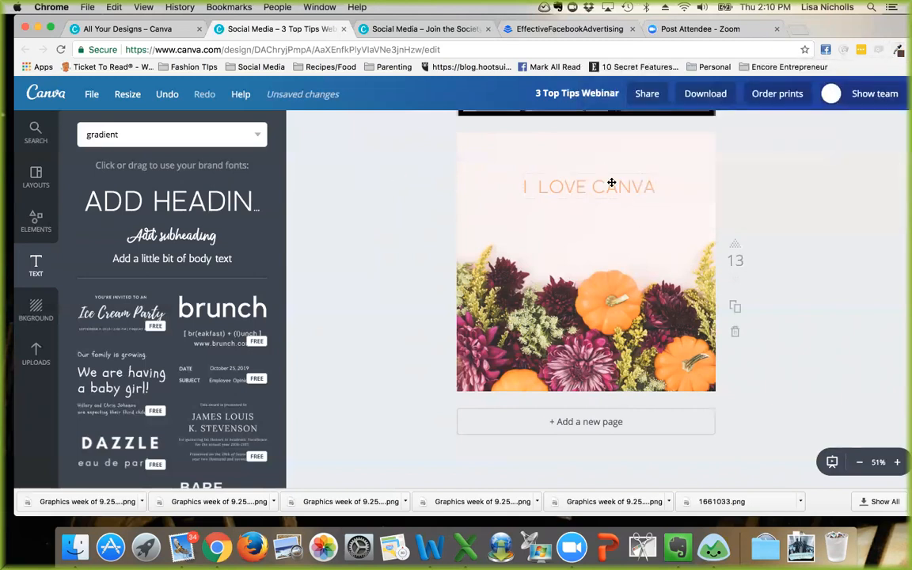
Step: Recolor the "I LOVE CANVA" heading with the custom dark burgundy 492d33
{"action": "left_click", "coordinate": [610, 181]}
{"action": "left_click", "coordinate": [469, 132]}
{"action": "left_click", "coordinate": [478, 186]}
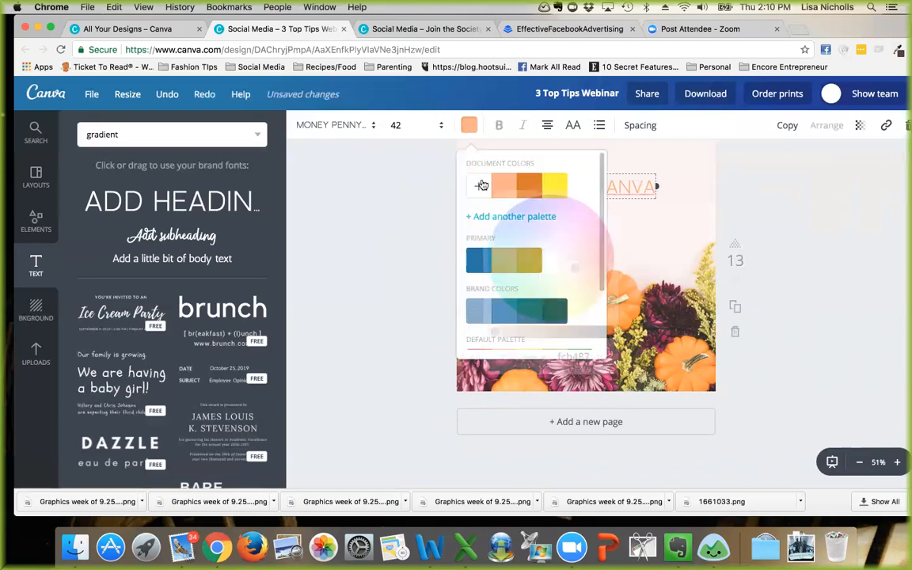
{"action": "left_click", "coordinate": [586, 358]}
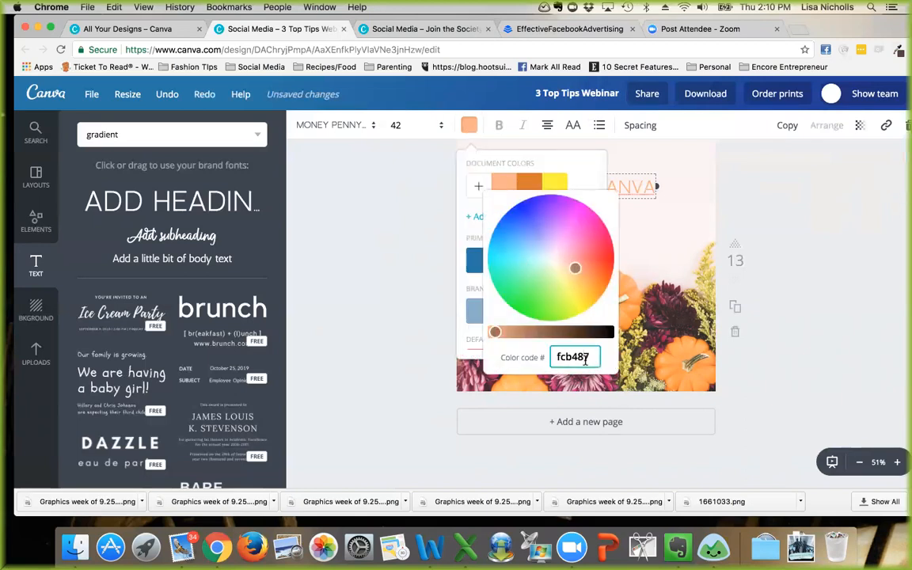
{"action": "key", "text": "BackSpace"}
{"action": "key", "text": "BackSpace"}
{"action": "key", "text": "BackSpace"}
{"action": "key", "text": "BackSpace"}
{"action": "key", "text": "BackSpace"}
{"action": "key", "text": "BackSpace"}
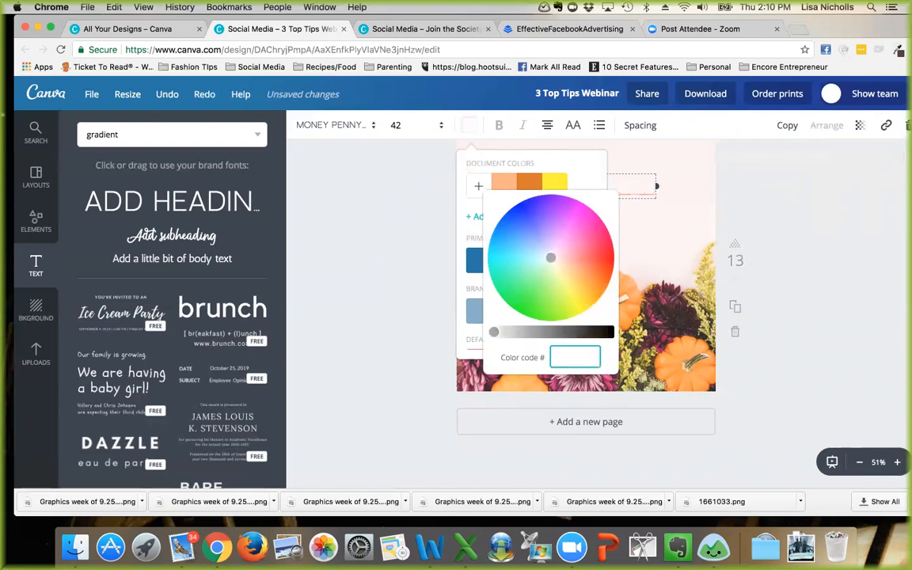
{"action": "type", "text": "492d33"}
{"action": "key", "text": "Return"}
{"action": "left_click", "coordinate": [387, 287]}
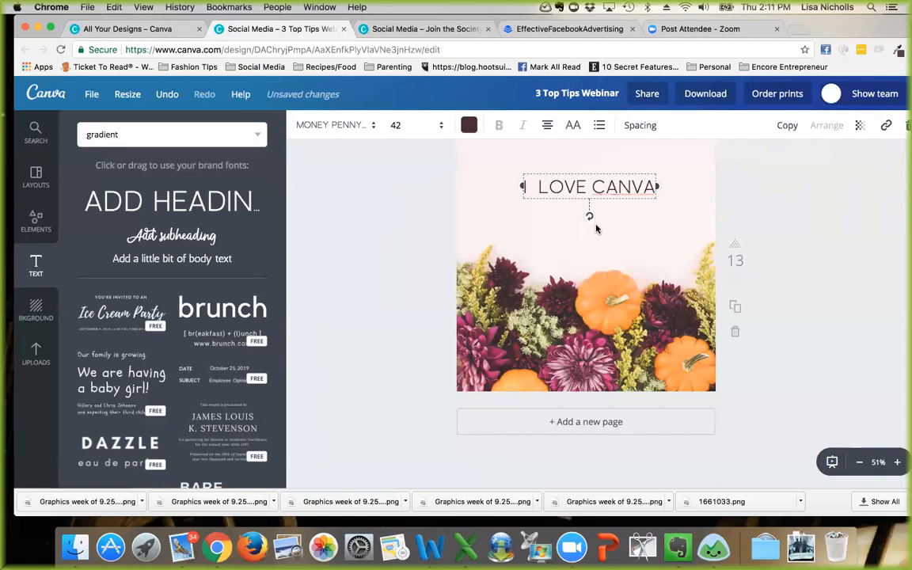
Step: Sample the magenta petals of the large flower at the photo's left edge, 942953, with Eye Dropper and review the color's codes
{"action": "left_click", "coordinate": [899, 49]}
{"action": "left_click", "coordinate": [694, 79]}
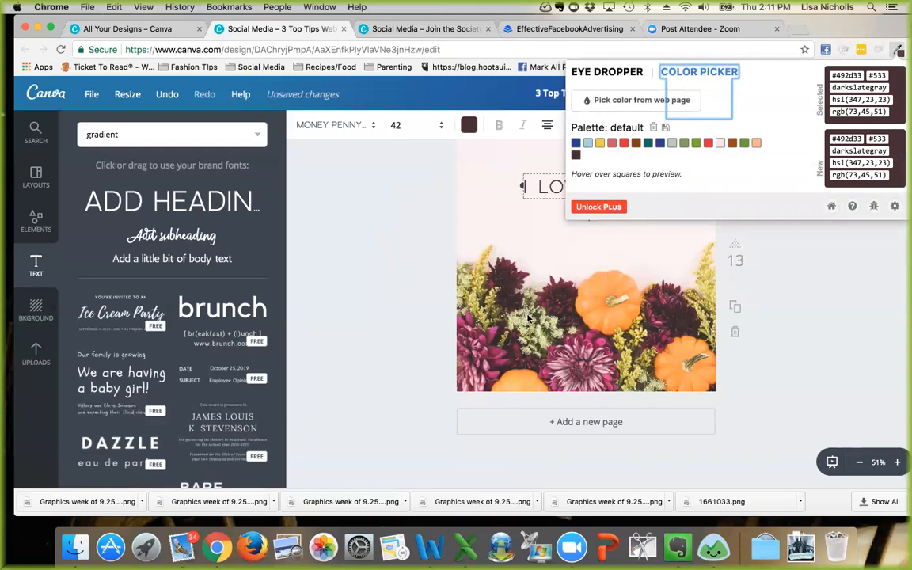
{"action": "left_click", "coordinate": [638, 100]}
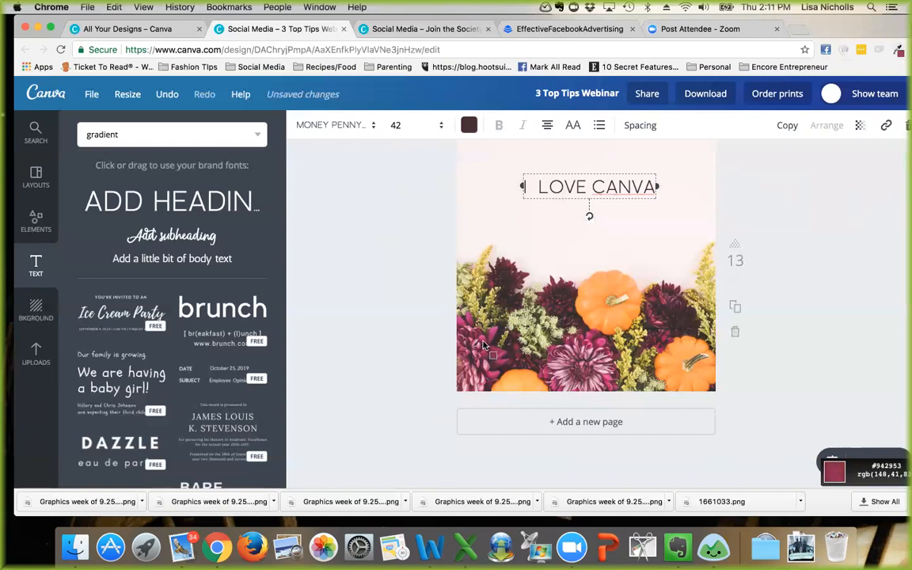
{"action": "left_click", "coordinate": [484, 344]}
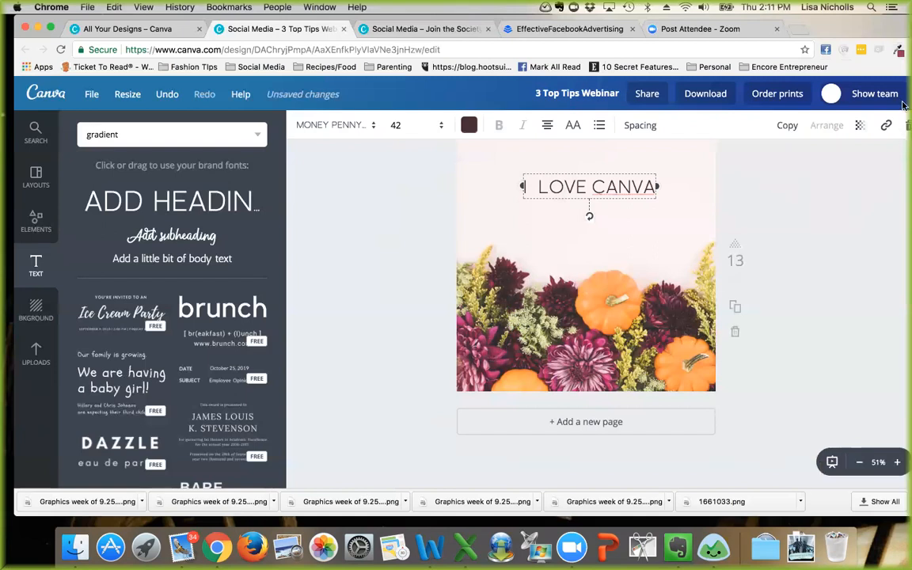
{"action": "left_click", "coordinate": [900, 52]}
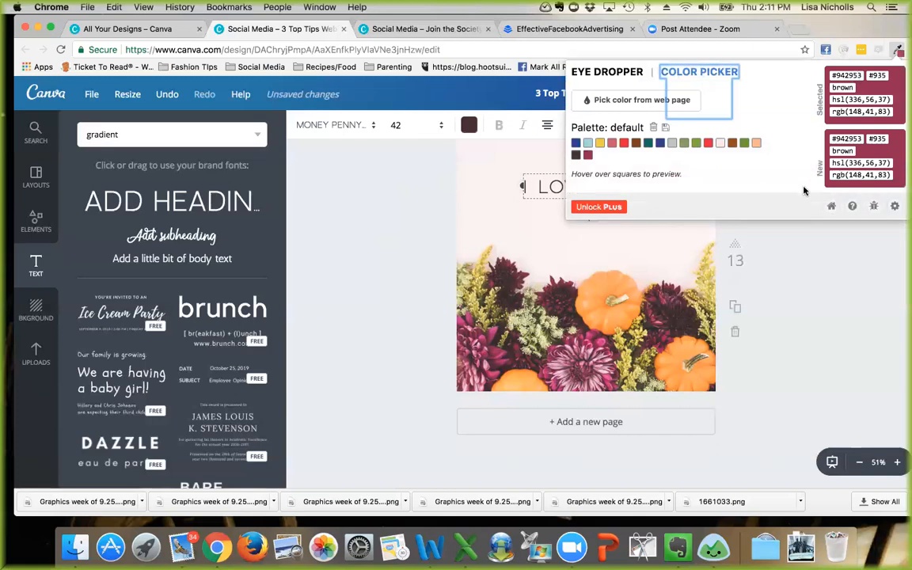
{"action": "left_click", "coordinate": [384, 212]}
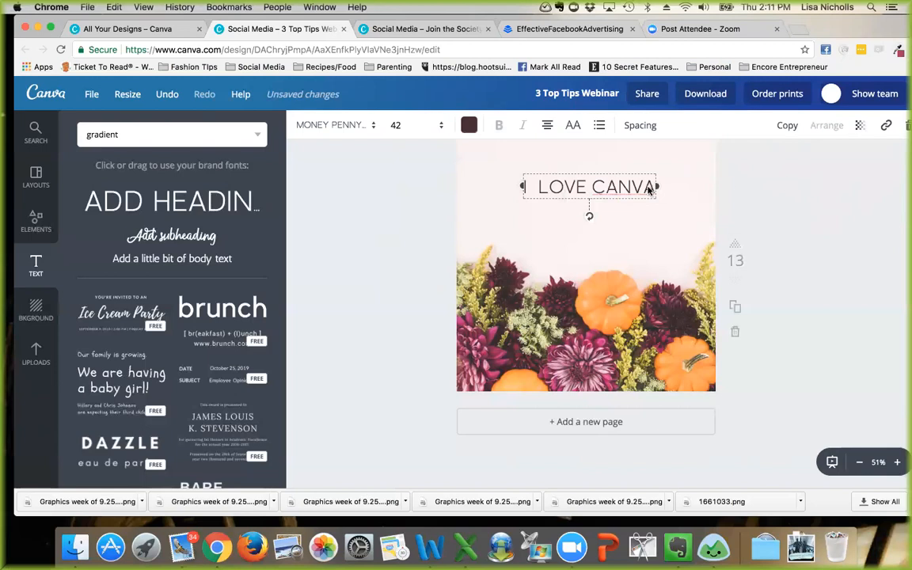
{"action": "left_click", "coordinate": [468, 125]}
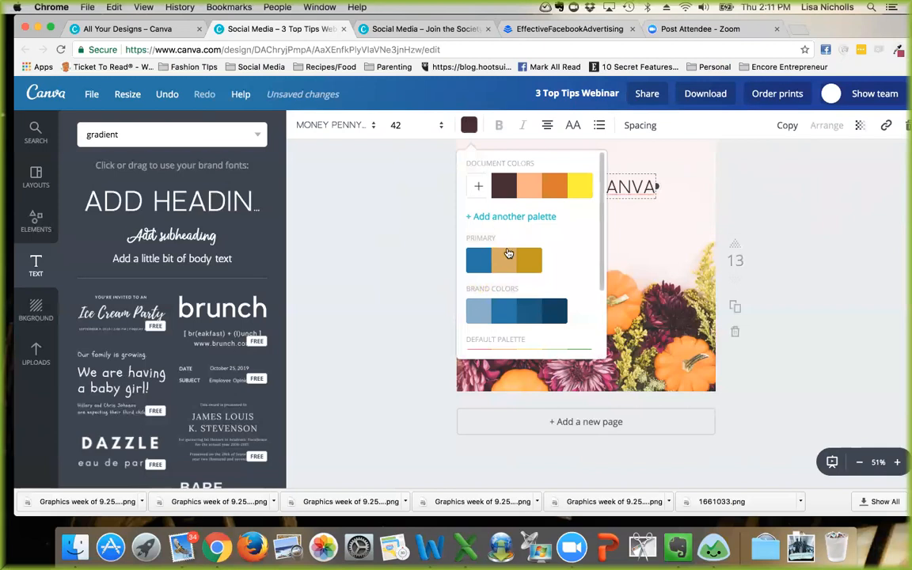
{"action": "left_click", "coordinate": [479, 186]}
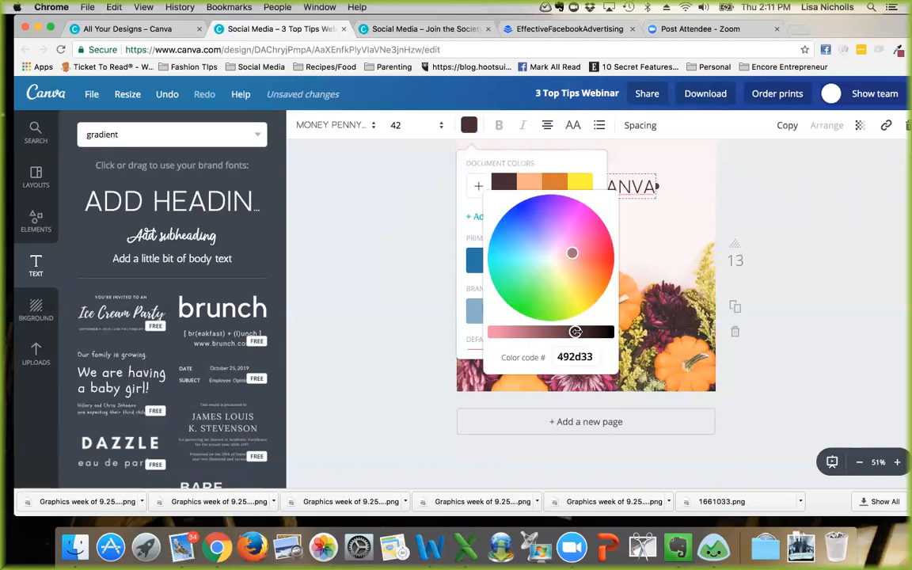
{"action": "left_click", "coordinate": [345, 272]}
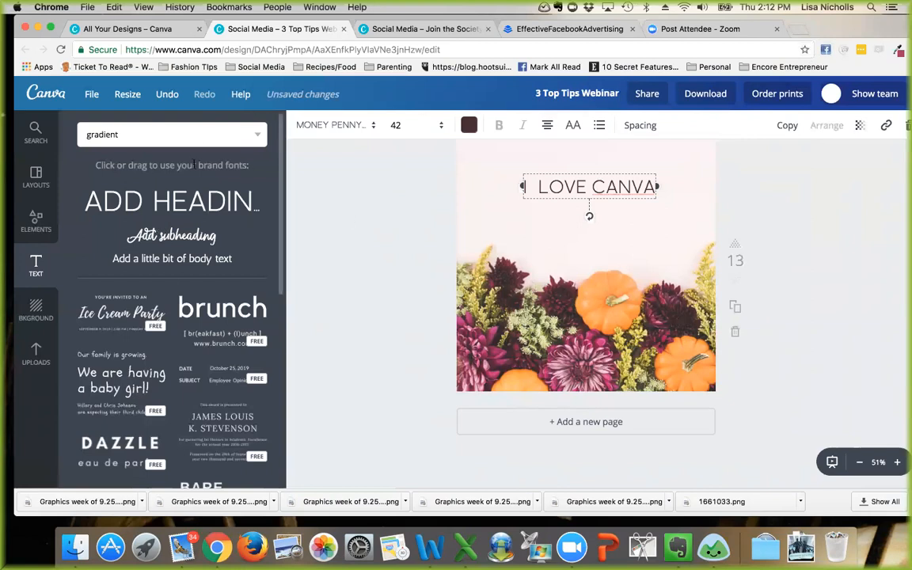
{"action": "left_click", "coordinate": [36, 93]}
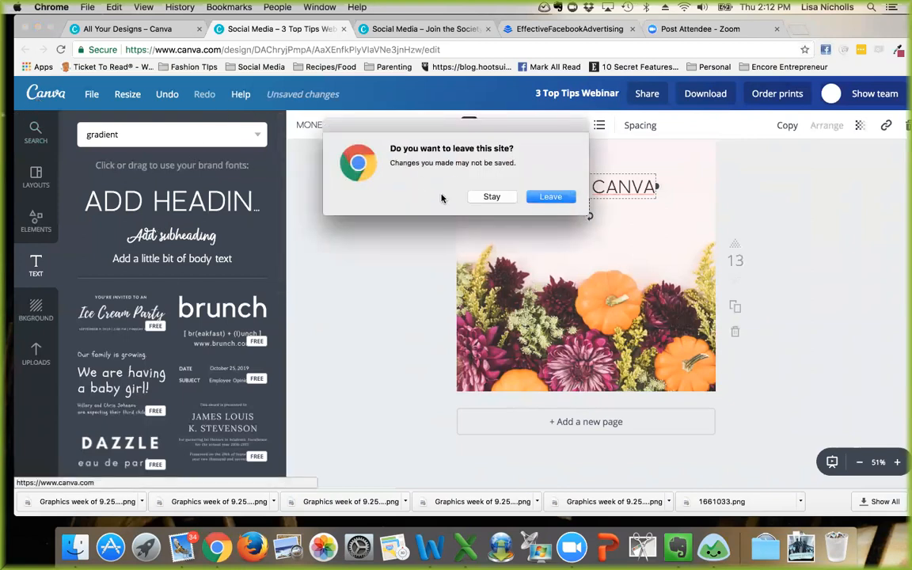
{"action": "left_click", "coordinate": [488, 198]}
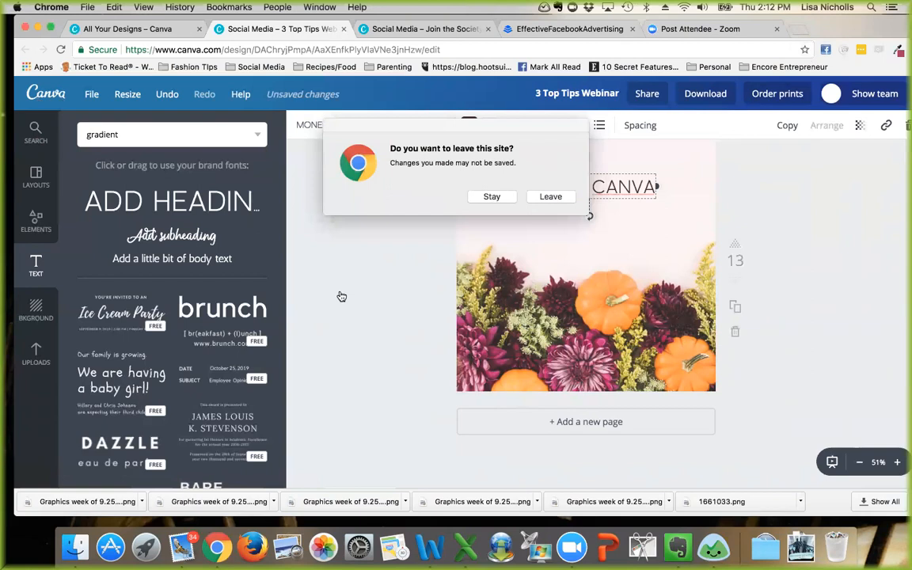
{"action": "left_click", "coordinate": [491, 197]}
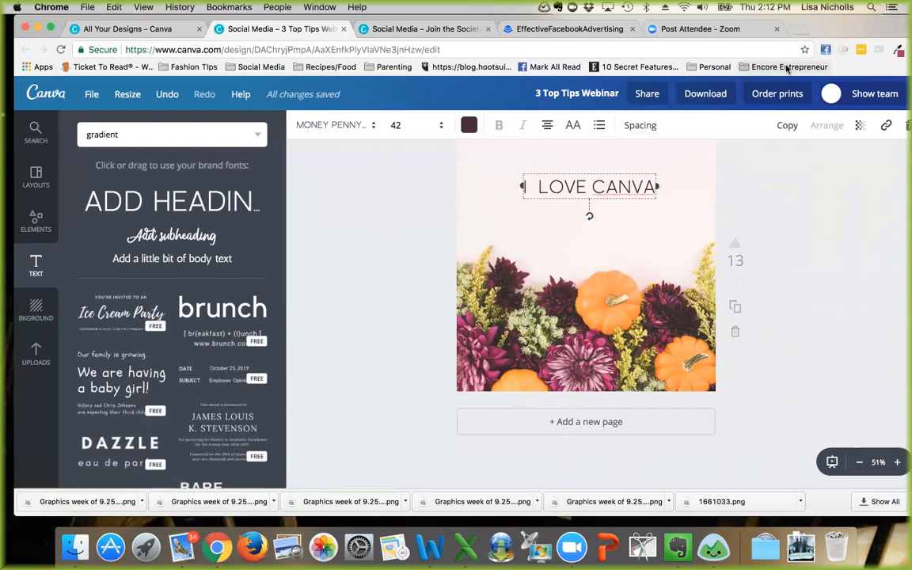
Step: Search Google for "canva templates" in a new browser tab and open Canva's Design Templates page to browse its templates
{"action": "left_click", "coordinate": [797, 31]}
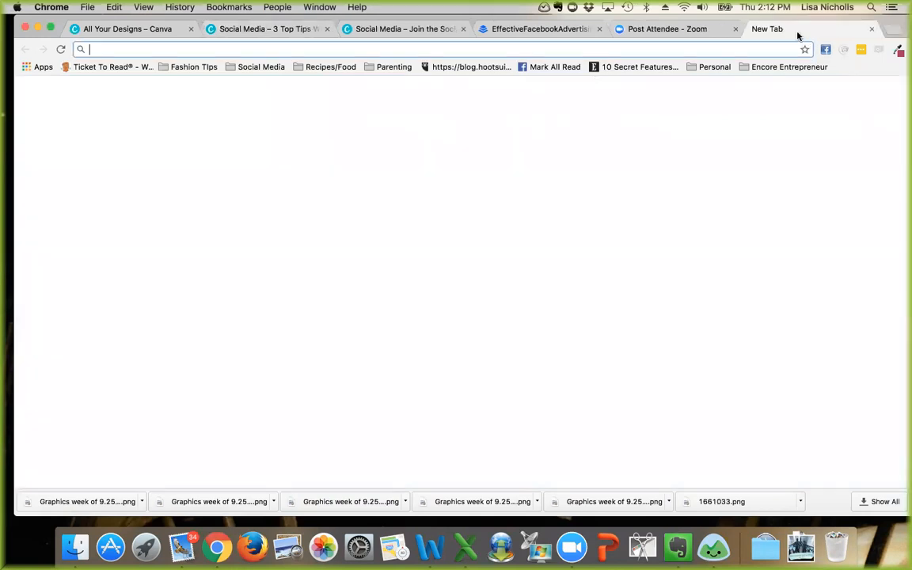
{"action": "type", "text": "canva te"}
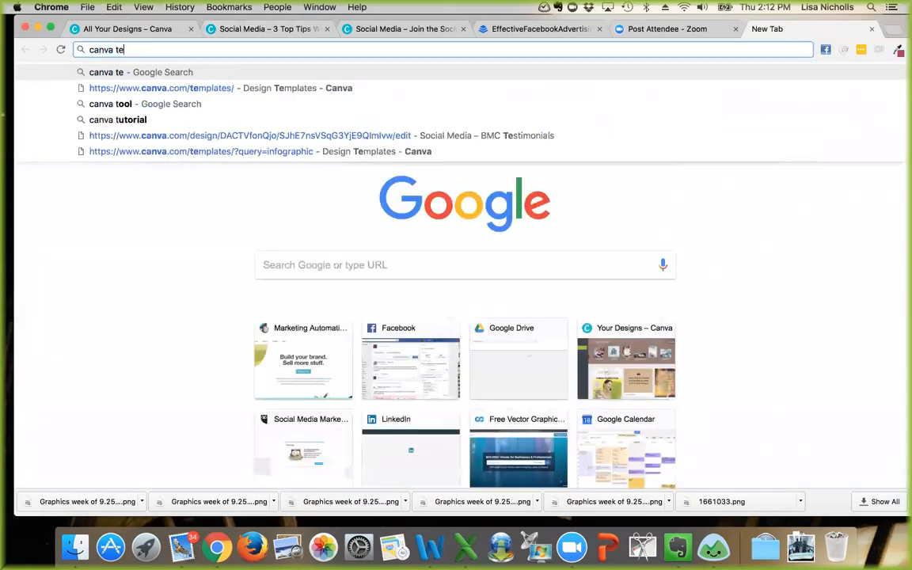
{"action": "type", "text": "mplates"}
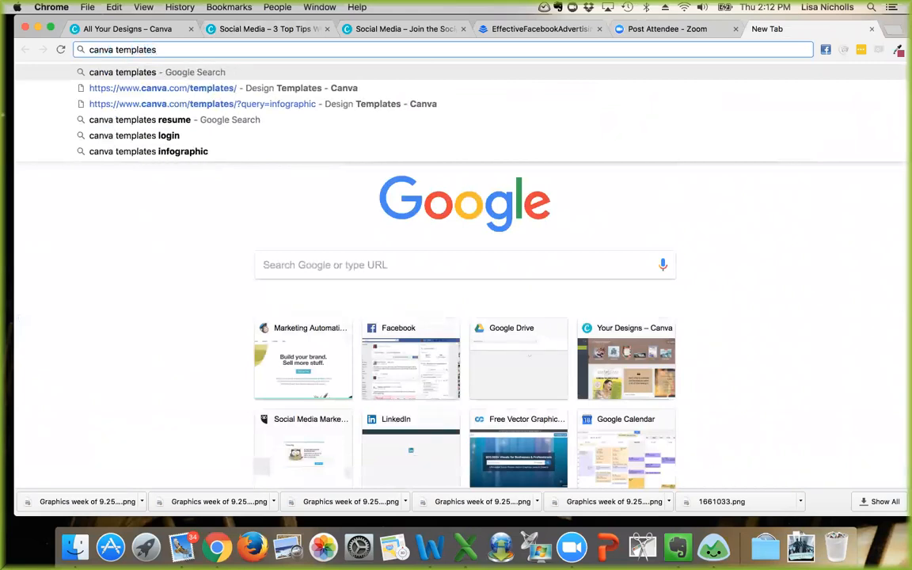
{"action": "key", "text": "Return"}
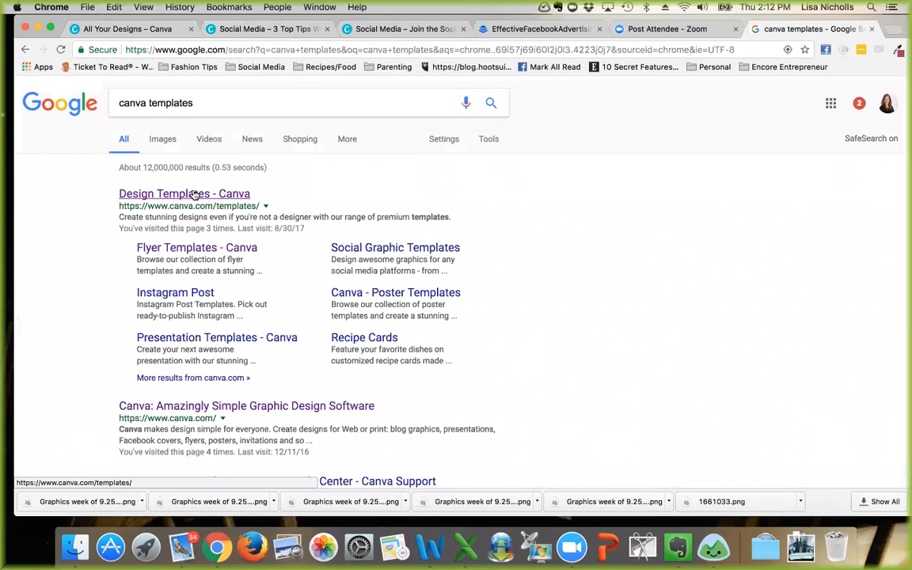
{"action": "left_click", "coordinate": [194, 195]}
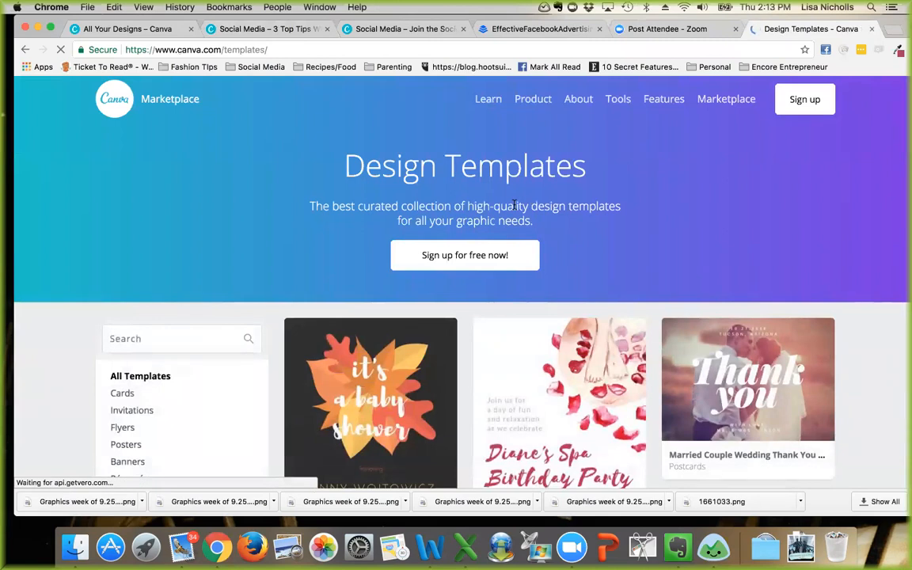
{"action": "scroll", "coordinate": [487, 257], "scroll_direction": "down", "scroll_amount": 3}
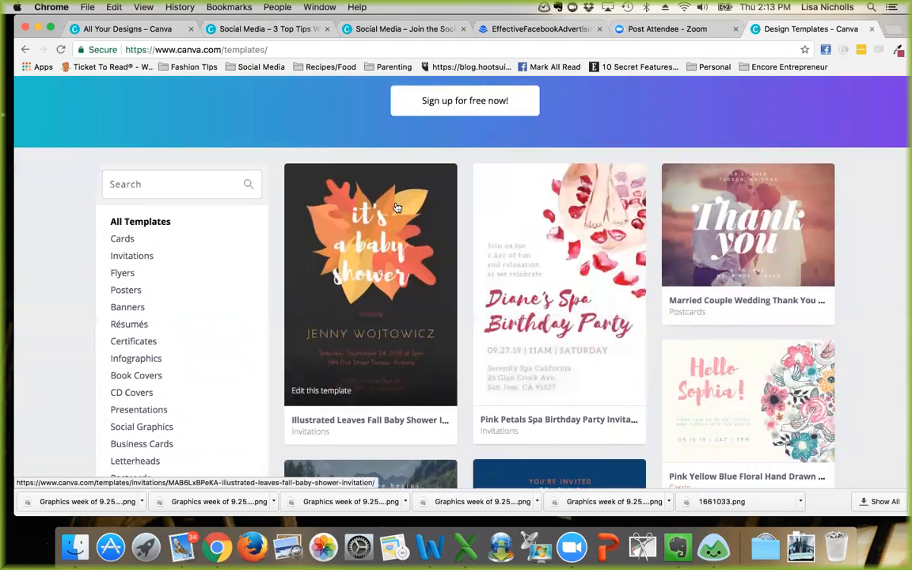
Step: Search Canva's design templates for "halloween"
{"action": "scroll", "coordinate": [524, 282], "scroll_direction": "down", "scroll_amount": 1}
{"action": "scroll", "coordinate": [526, 285], "scroll_direction": "down", "scroll_amount": 1}
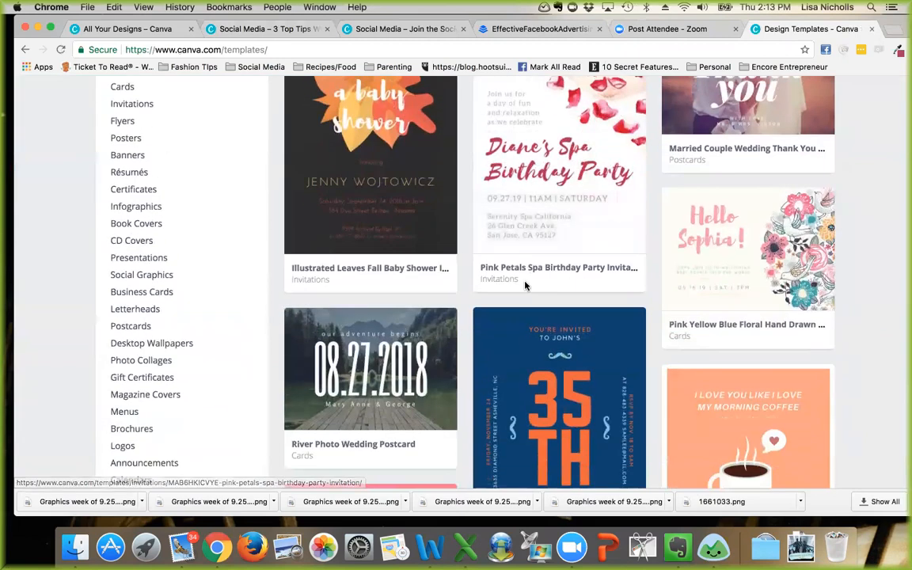
{"action": "scroll", "coordinate": [526, 285], "scroll_direction": "up", "scroll_amount": 1}
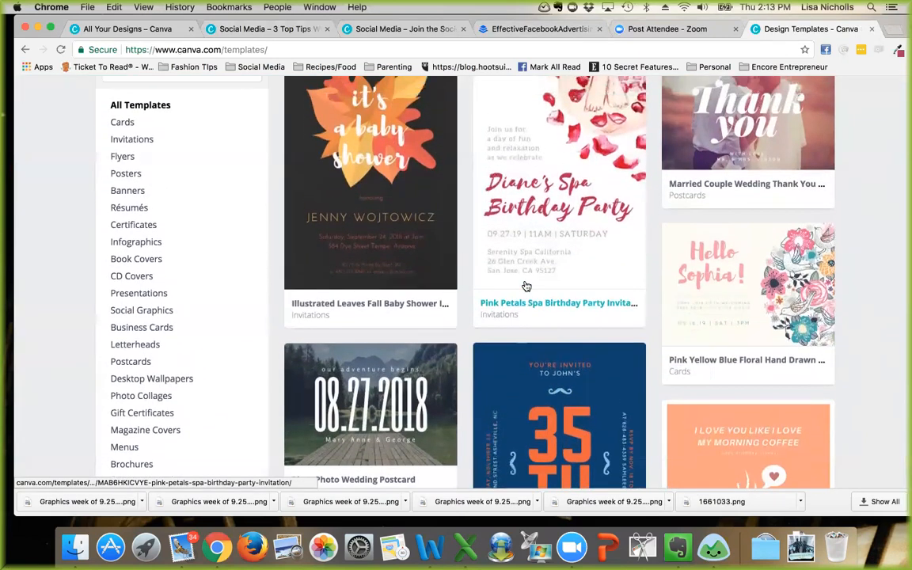
{"action": "scroll", "coordinate": [473, 257], "scroll_direction": "up", "scroll_amount": 1}
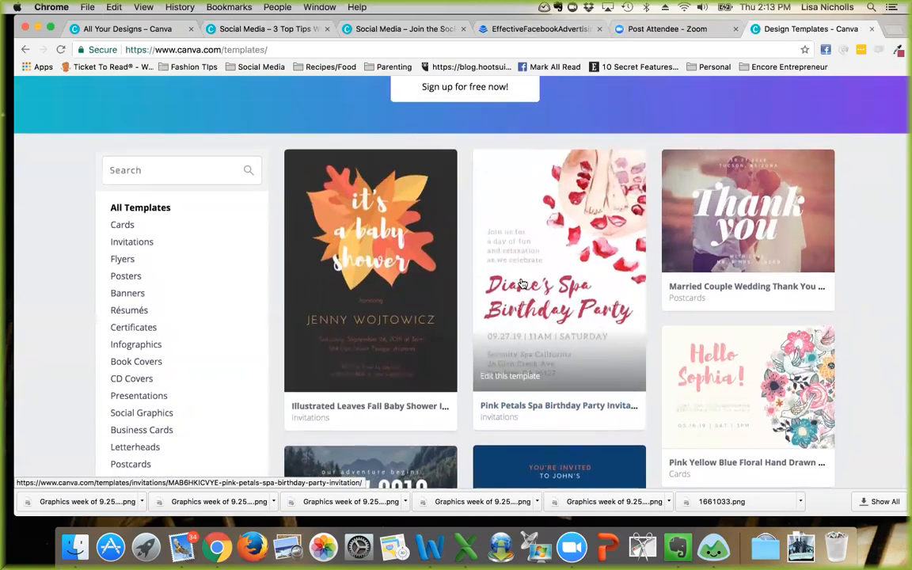
{"action": "left_click", "coordinate": [186, 175]}
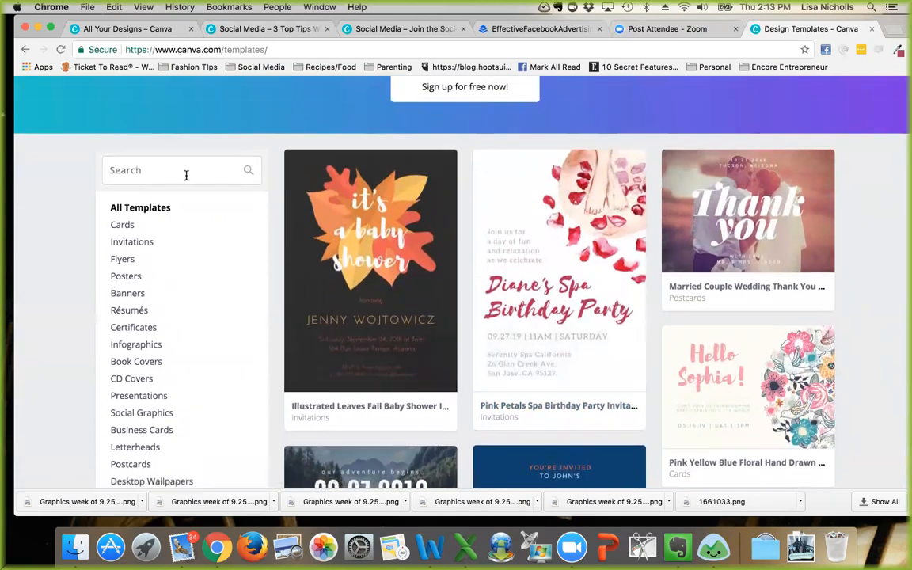
{"action": "type", "text": "halloween"}
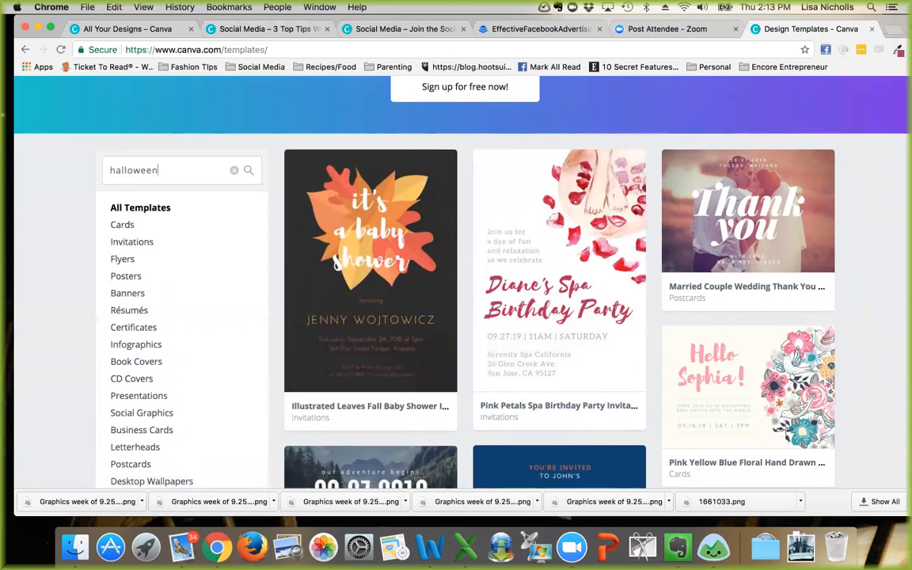
{"action": "scroll", "coordinate": [158, 378], "scroll_direction": "down", "scroll_amount": 5}
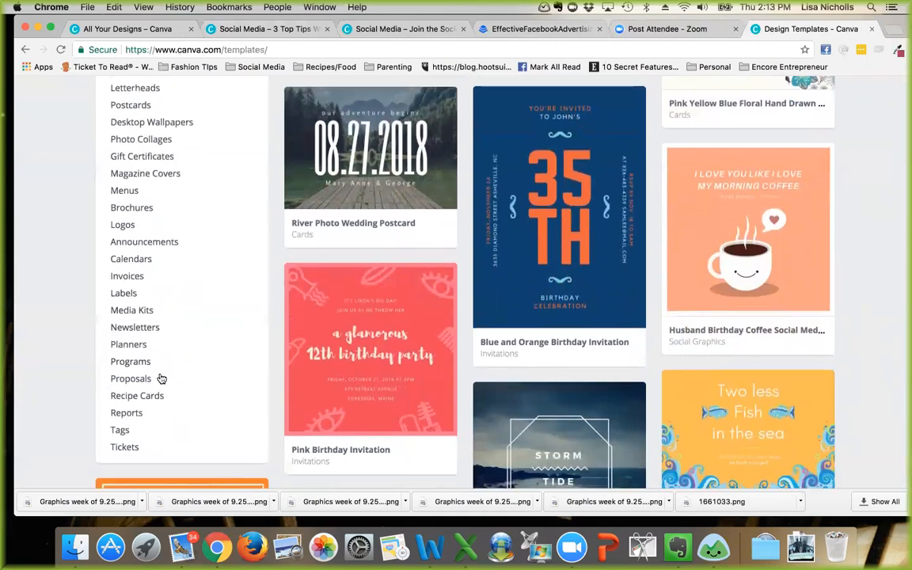
{"action": "scroll", "coordinate": [159, 378], "scroll_direction": "up", "scroll_amount": 10}
{"action": "key", "text": "Return"}
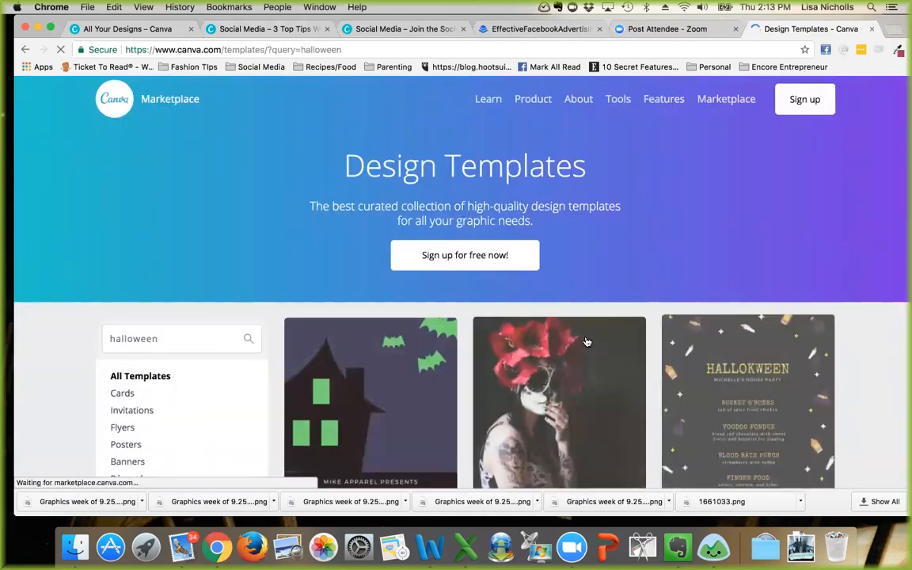
Step: Browse the Halloween templates and open the "Boos" and "Booze" Adult Halloween Party Invitation with spider webs for editing
{"action": "scroll", "coordinate": [587, 343], "scroll_direction": "down", "scroll_amount": 3}
{"action": "scroll", "coordinate": [586, 342], "scroll_direction": "down", "scroll_amount": 2}
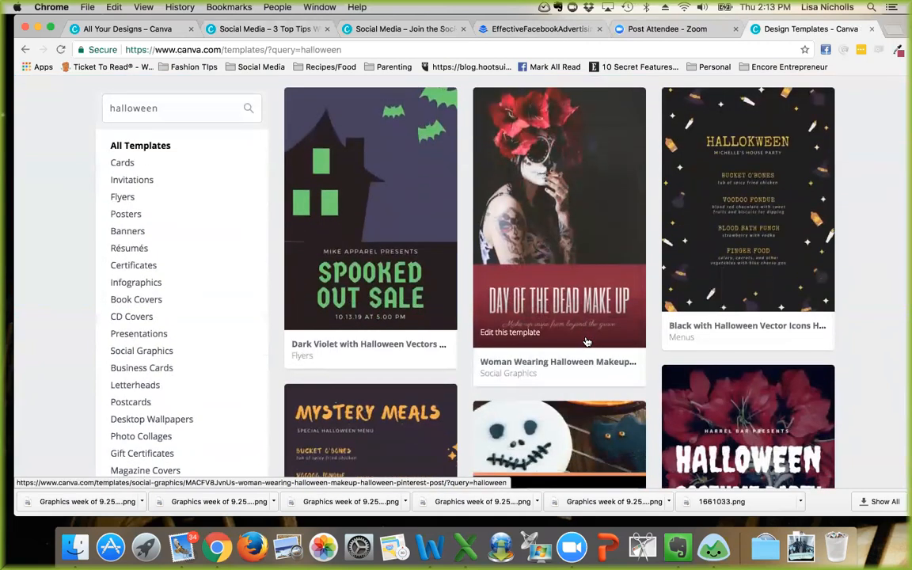
{"action": "scroll", "coordinate": [587, 342], "scroll_direction": "down", "scroll_amount": 2}
{"action": "scroll", "coordinate": [583, 340], "scroll_direction": "down", "scroll_amount": 4}
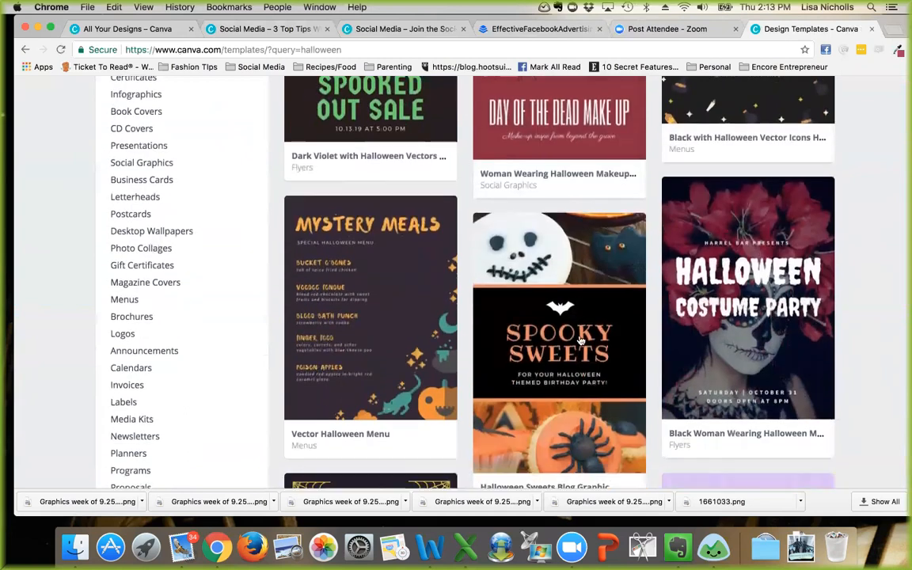
{"action": "scroll", "coordinate": [580, 339], "scroll_direction": "down", "scroll_amount": 5}
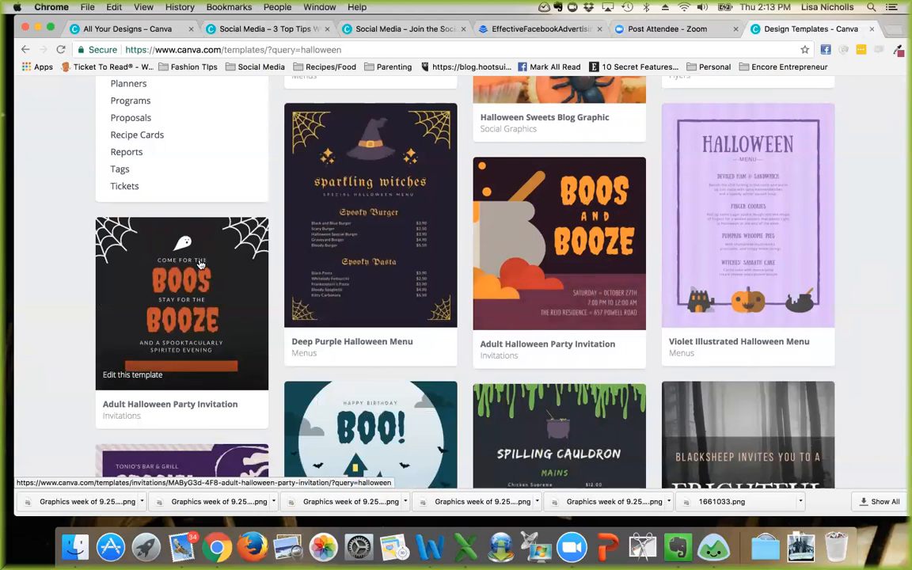
{"action": "scroll", "coordinate": [201, 265], "scroll_direction": "down", "scroll_amount": 5}
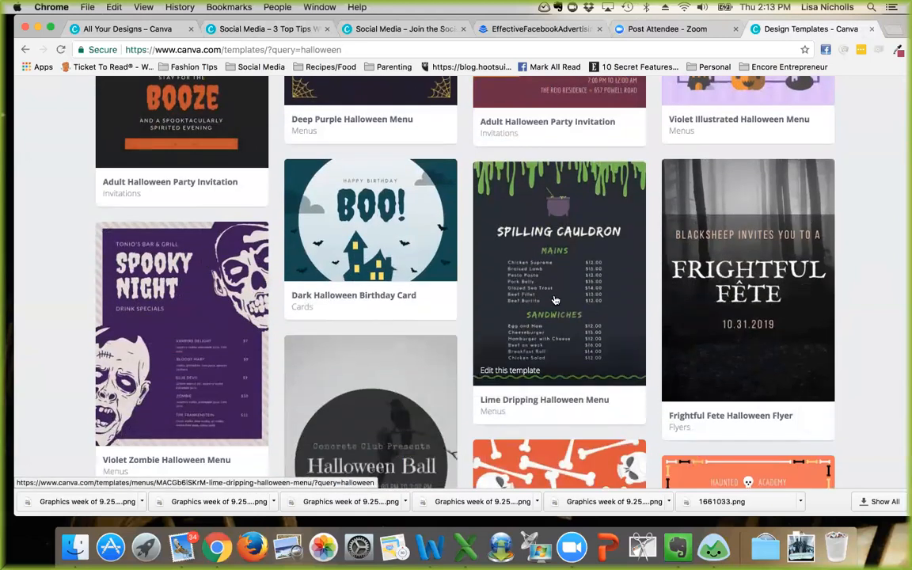
{"action": "scroll", "coordinate": [444, 224], "scroll_direction": "up", "scroll_amount": 2}
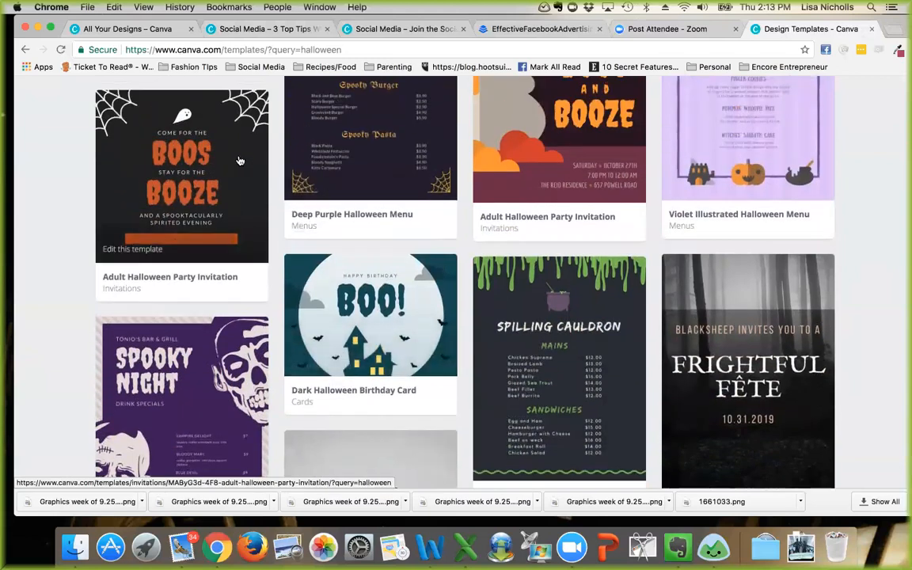
{"action": "left_click", "coordinate": [212, 169]}
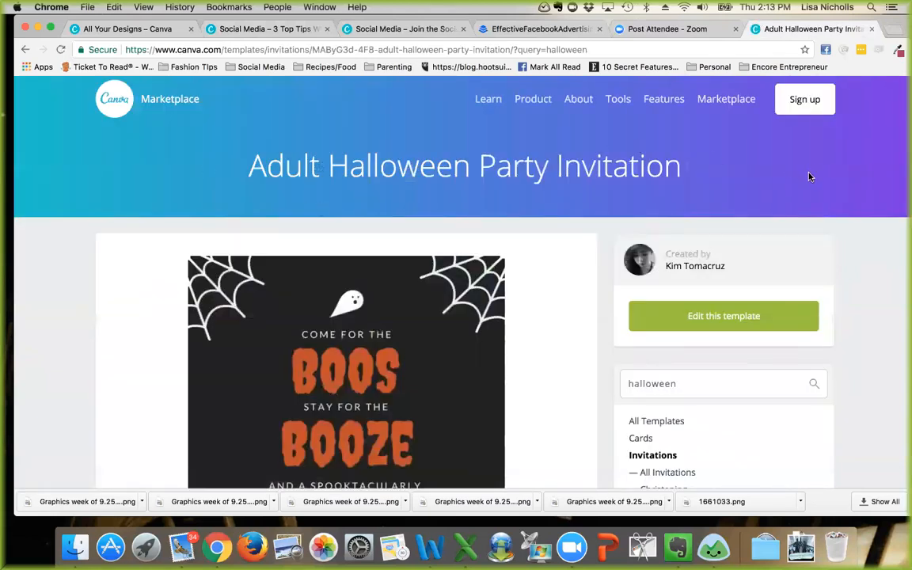
{"action": "left_click", "coordinate": [677, 317]}
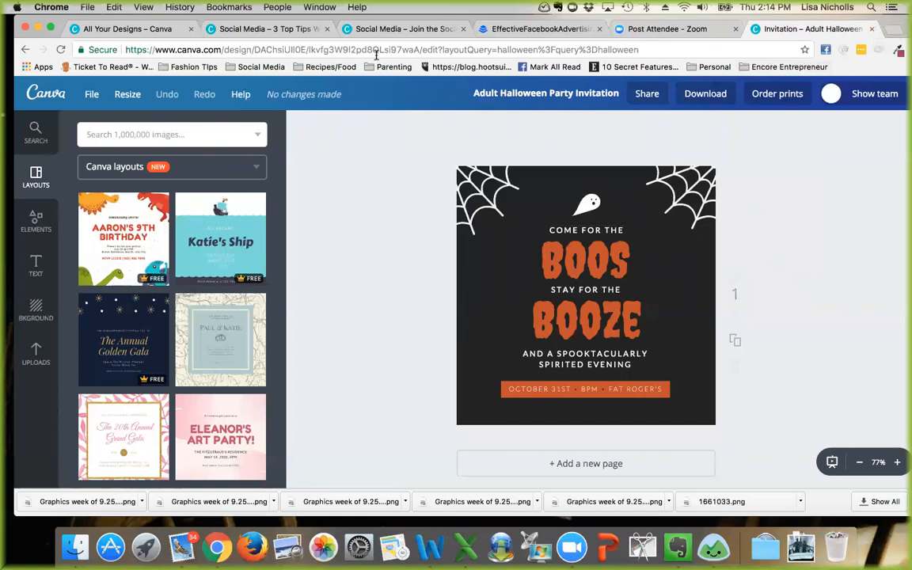
Step: Return from the invitation editor to the Halloween template results and go back to the search and category list
{"action": "left_click", "coordinate": [25, 50]}
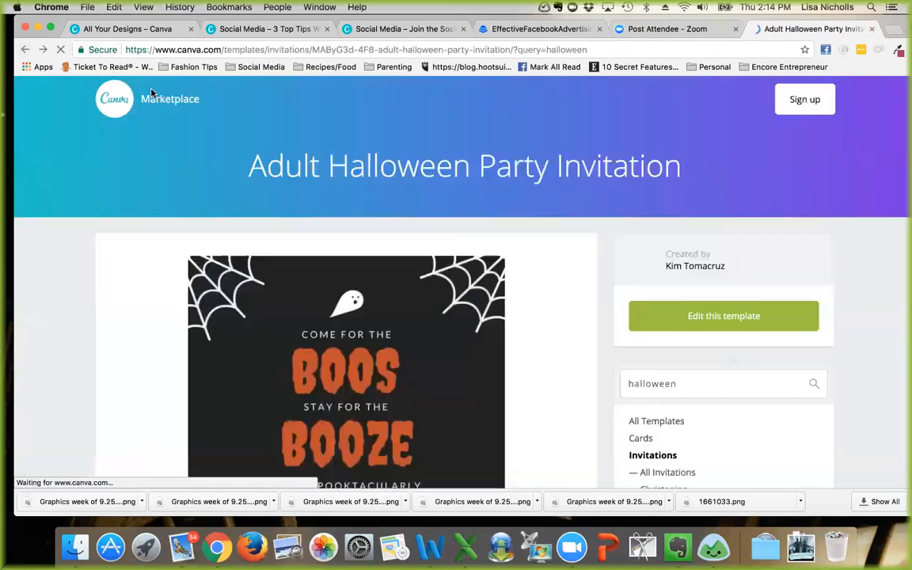
{"action": "left_click", "coordinate": [26, 50]}
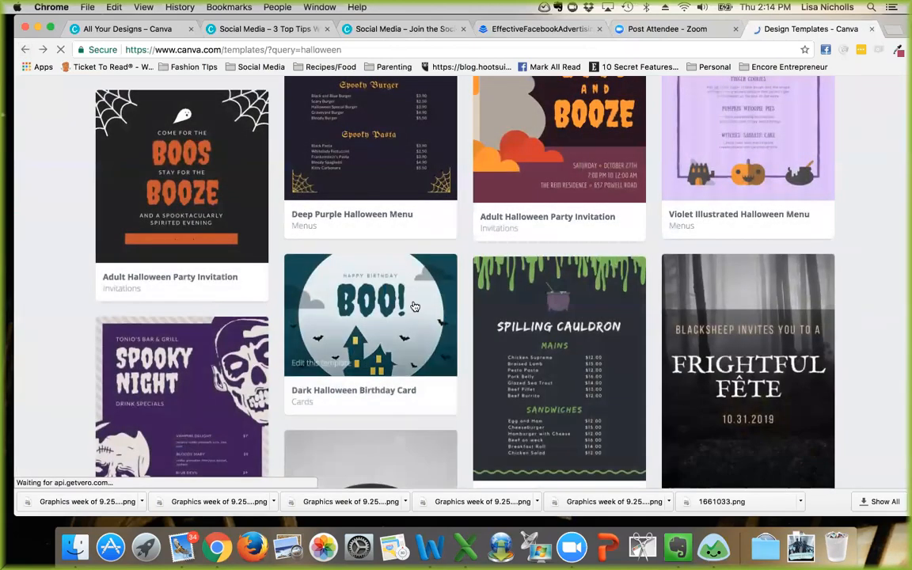
{"action": "scroll", "coordinate": [415, 308], "scroll_direction": "up", "scroll_amount": 11}
{"action": "scroll", "coordinate": [415, 310], "scroll_direction": "down", "scroll_amount": 1}
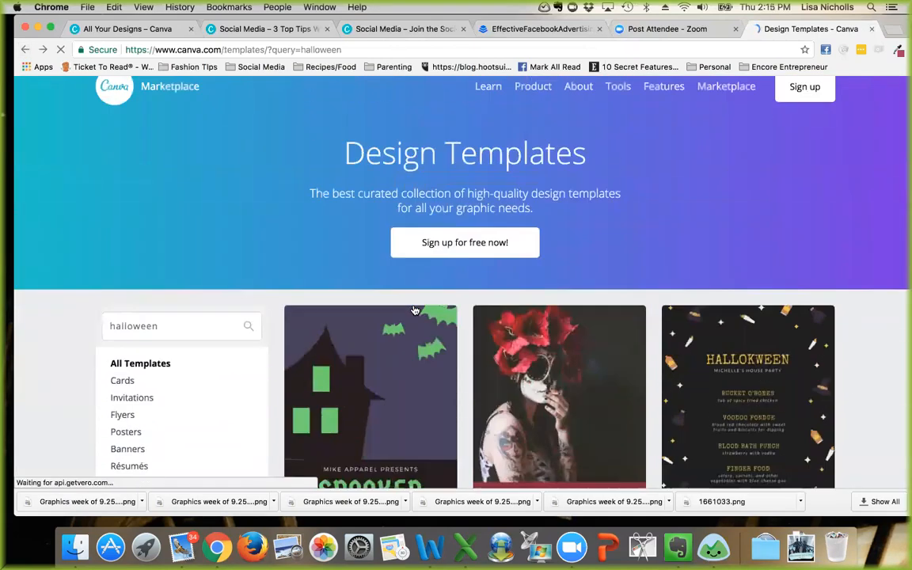
{"action": "left_click", "coordinate": [175, 326]}
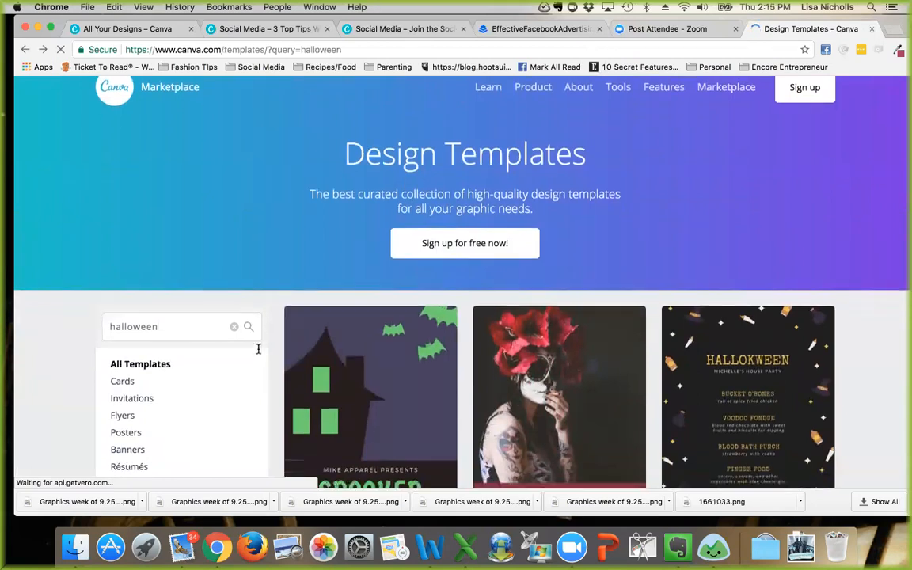
{"action": "scroll", "coordinate": [259, 349], "scroll_direction": "down", "scroll_amount": 1}
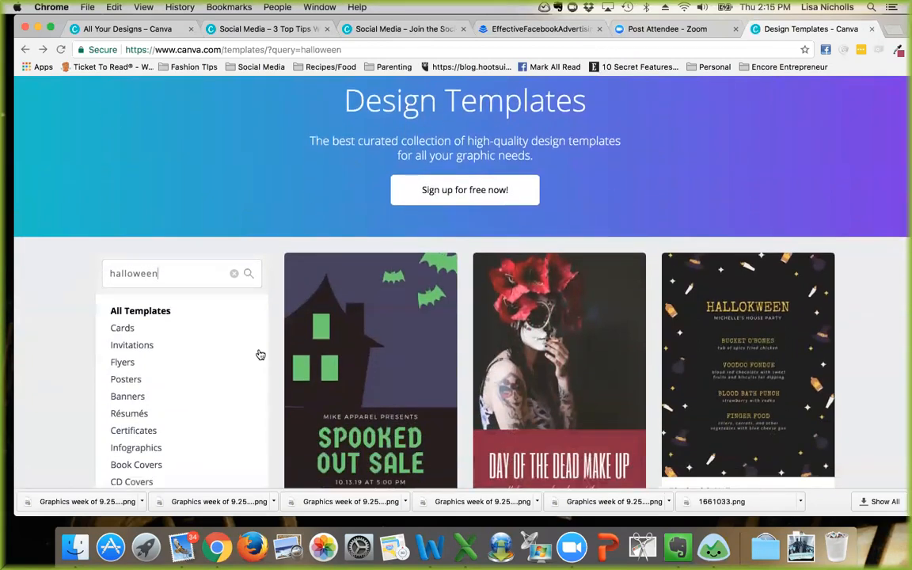
{"action": "scroll", "coordinate": [163, 391], "scroll_direction": "down", "scroll_amount": 1}
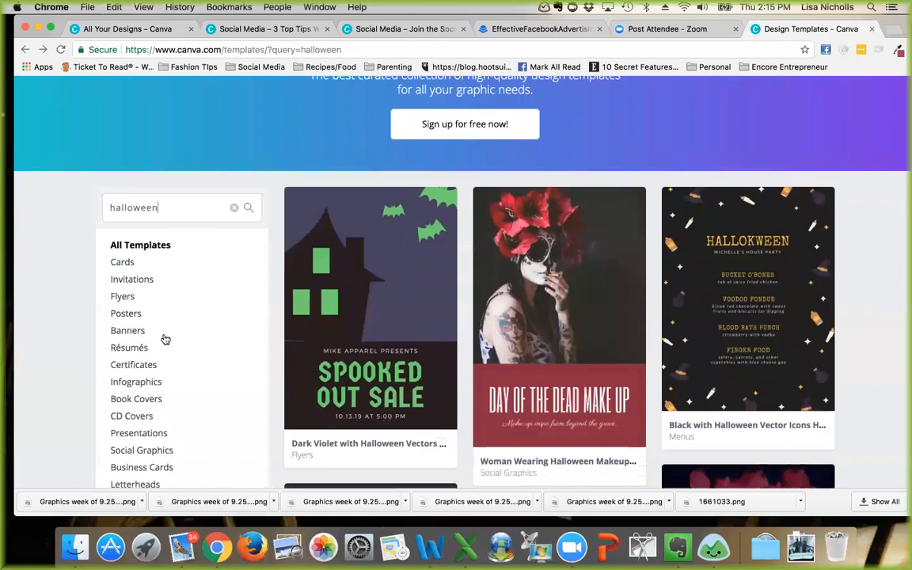
Step: Expand the Posters category, open its Fundraising templates and browse the poster designs
{"action": "left_click", "coordinate": [126, 315]}
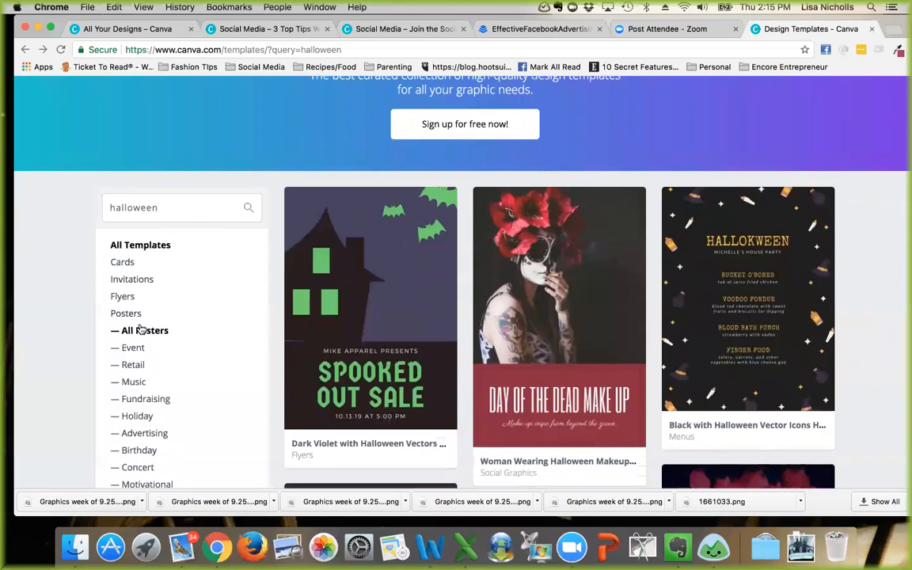
{"action": "scroll", "coordinate": [142, 365], "scroll_direction": "down", "scroll_amount": 2}
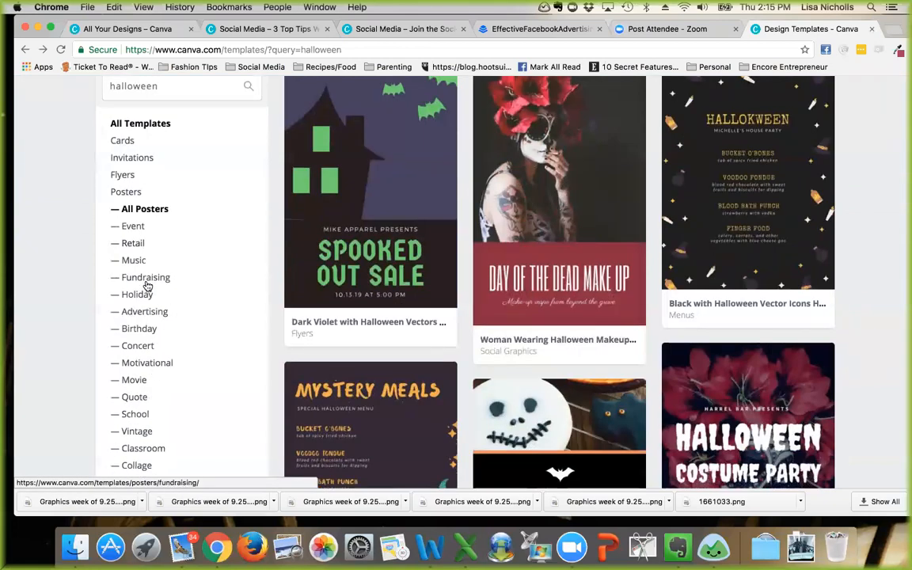
{"action": "left_click", "coordinate": [145, 279]}
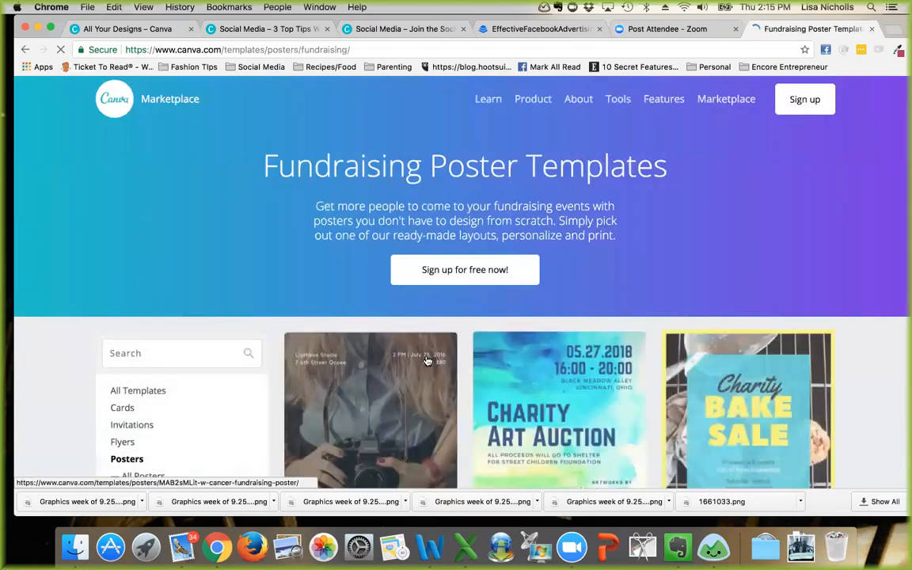
{"action": "scroll", "coordinate": [524, 386], "scroll_direction": "down", "scroll_amount": 3}
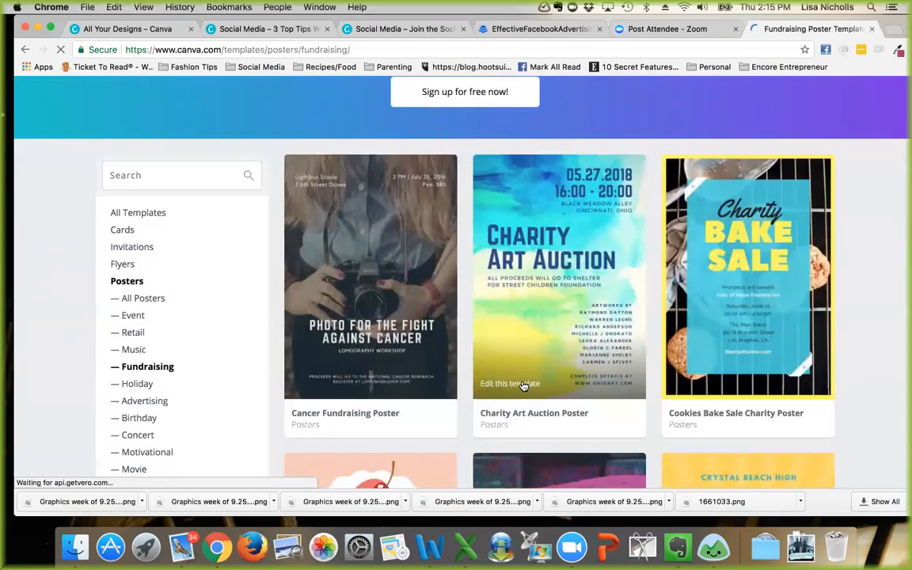
{"action": "scroll", "coordinate": [524, 386], "scroll_direction": "down", "scroll_amount": 2}
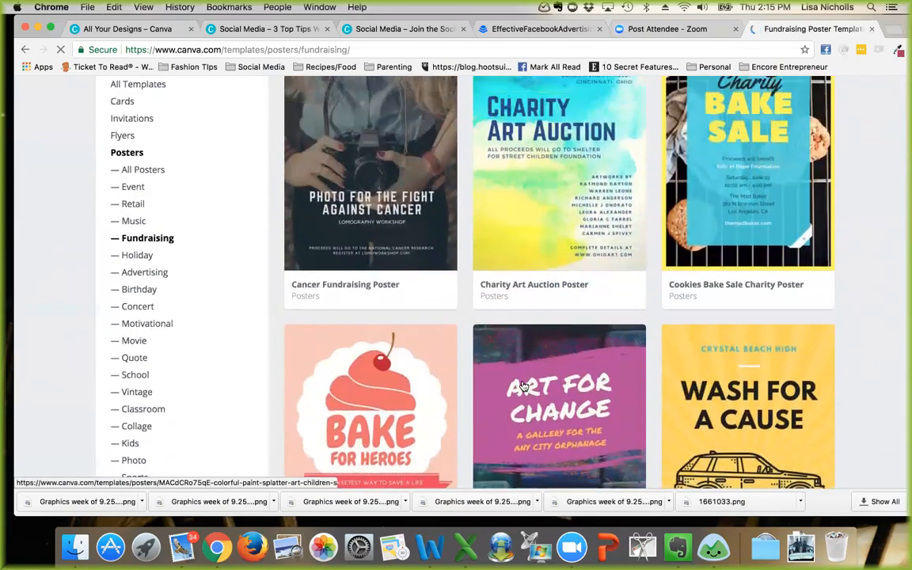
{"action": "scroll", "coordinate": [523, 386], "scroll_direction": "up", "scroll_amount": 1}
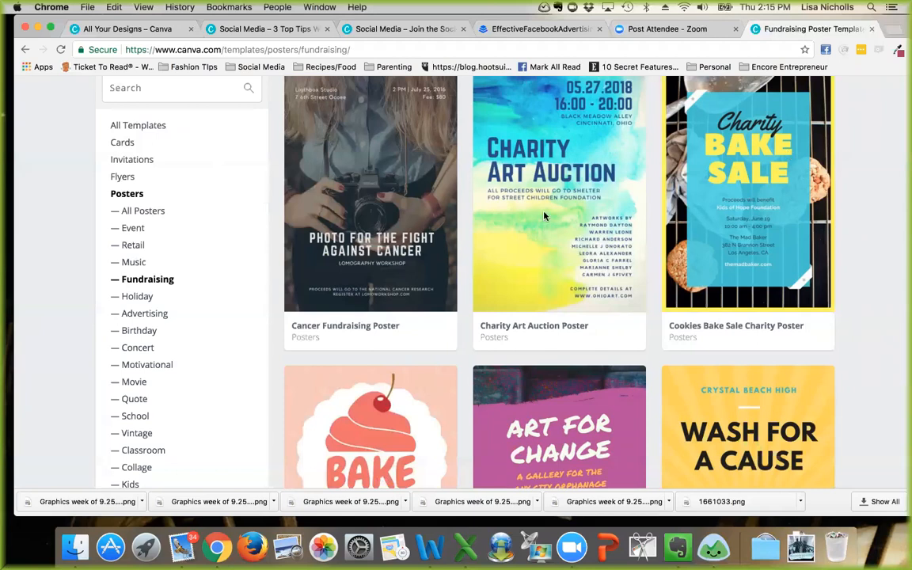
{"action": "scroll", "coordinate": [489, 190], "scroll_direction": "down", "scroll_amount": 10}
{"action": "scroll", "coordinate": [492, 248], "scroll_direction": "down", "scroll_amount": 1}
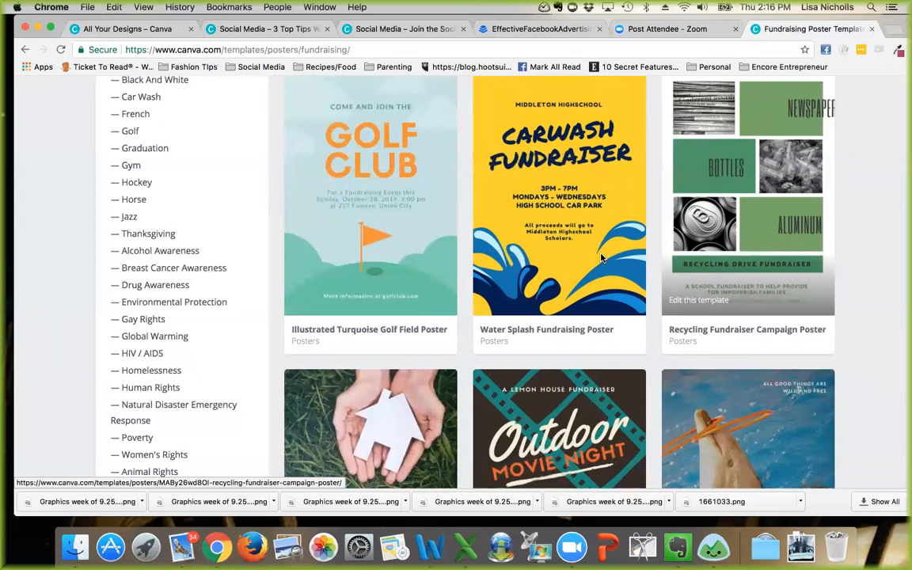
Step: Search Google for "canva tutorial", open the Graphic Design Tutorials By Canva page and look through its tutorials
{"action": "left_click", "coordinate": [355, 50]}
{"action": "type", "text": "canva "}
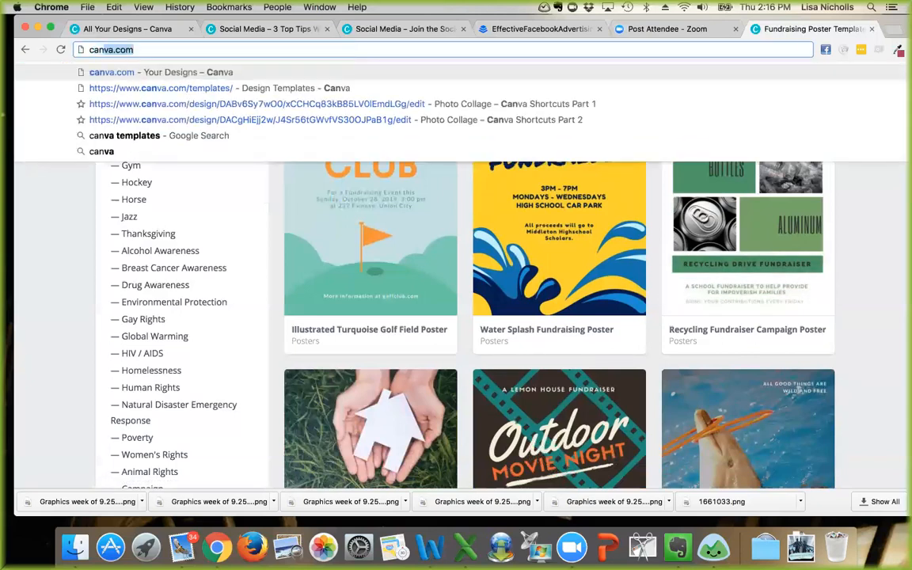
{"action": "type", "text": "tutorial"}
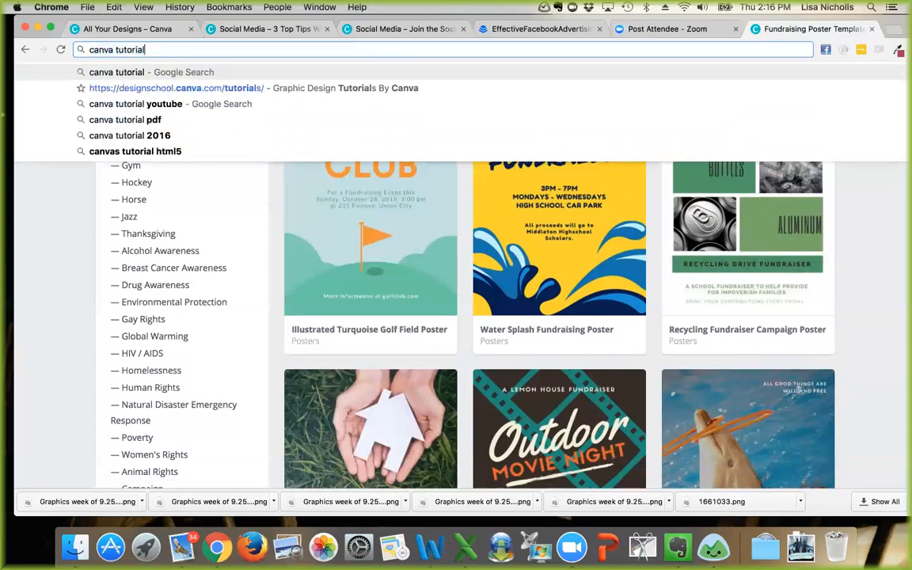
{"action": "key", "text": "Return"}
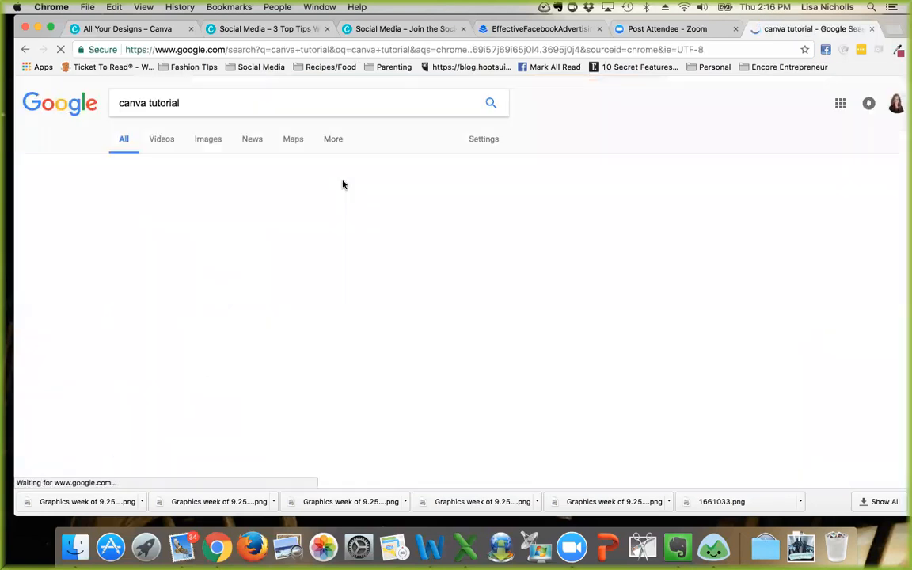
{"action": "scroll", "coordinate": [300, 323], "scroll_direction": "down", "scroll_amount": 5}
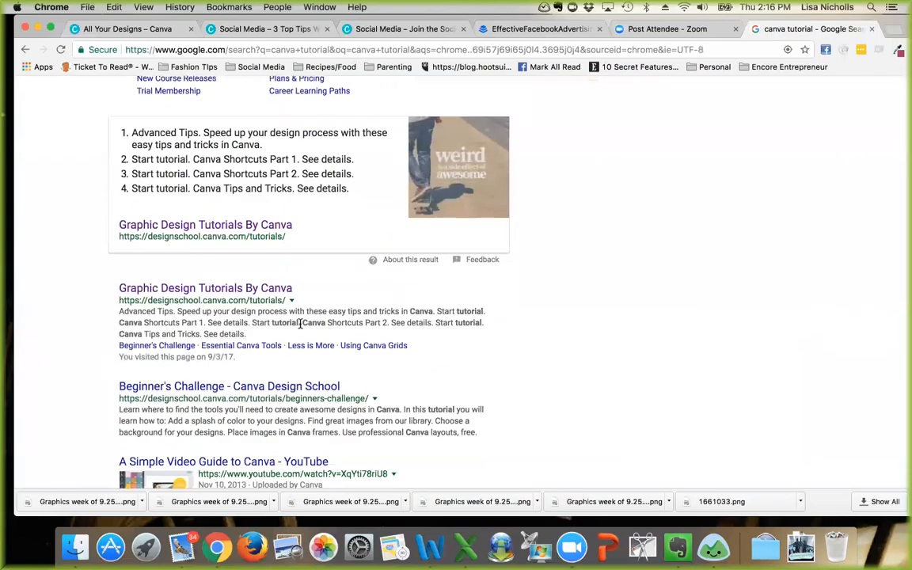
{"action": "left_click", "coordinate": [237, 289]}
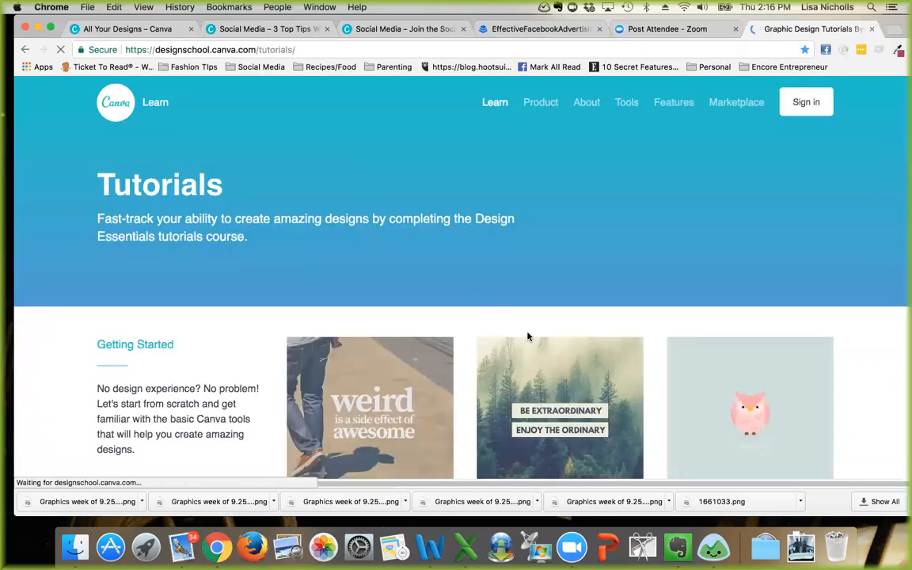
{"action": "scroll", "coordinate": [530, 342], "scroll_direction": "down", "scroll_amount": 6}
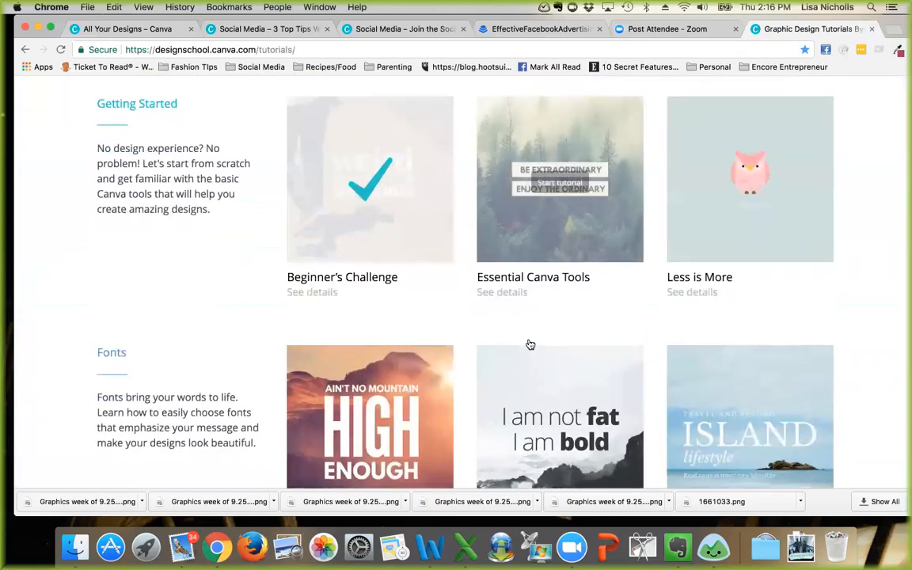
{"action": "scroll", "coordinate": [526, 339], "scroll_direction": "down", "scroll_amount": 2}
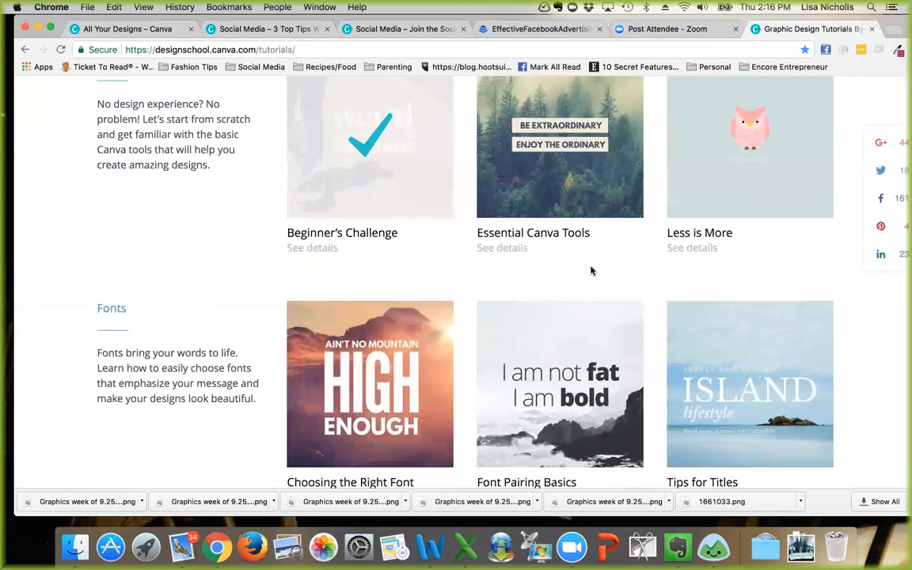
{"action": "scroll", "coordinate": [591, 271], "scroll_direction": "down", "scroll_amount": 4}
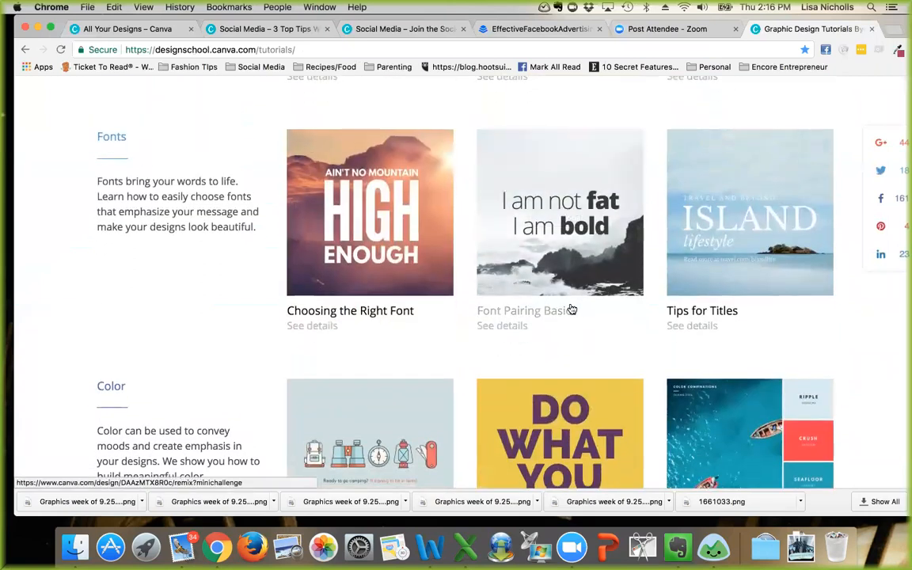
Step: Examine the tutorial sections from Fonts, Color, Images and Backgrounds through Shapes and Icons, Advanced Tips and Skills in Action
{"action": "scroll", "coordinate": [572, 308], "scroll_direction": "down", "scroll_amount": 6}
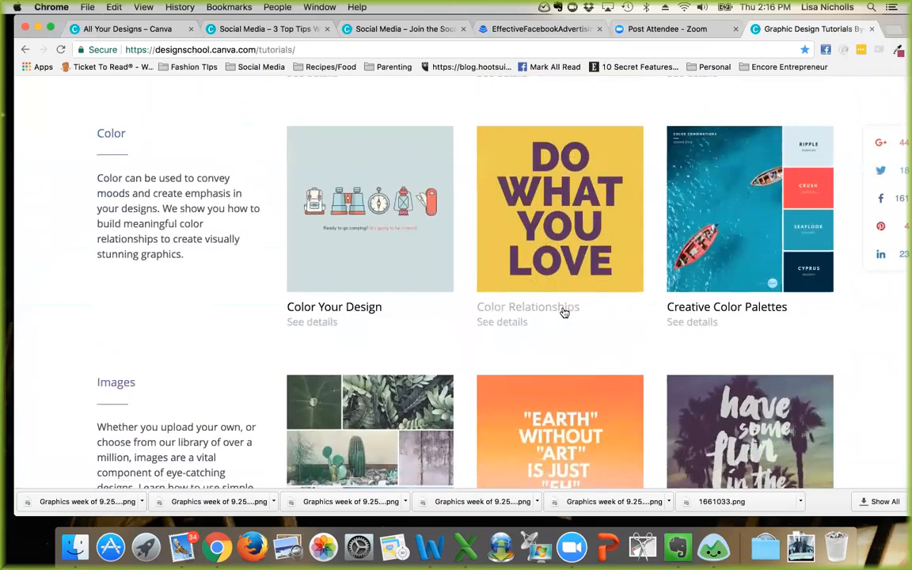
{"action": "scroll", "coordinate": [568, 310], "scroll_direction": "down", "scroll_amount": 4}
{"action": "mouse_move", "coordinate": [564, 313]}
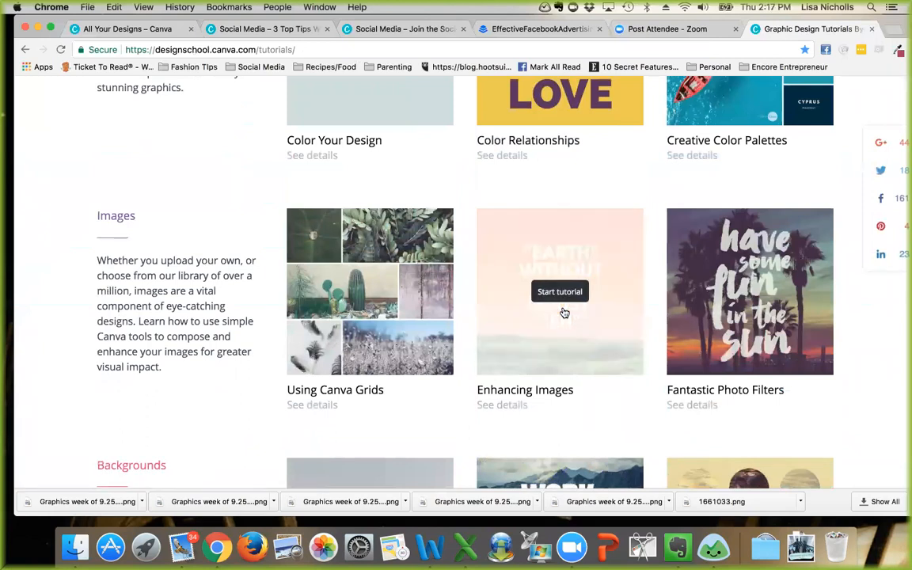
{"action": "scroll", "coordinate": [564, 313], "scroll_direction": "down", "scroll_amount": 3}
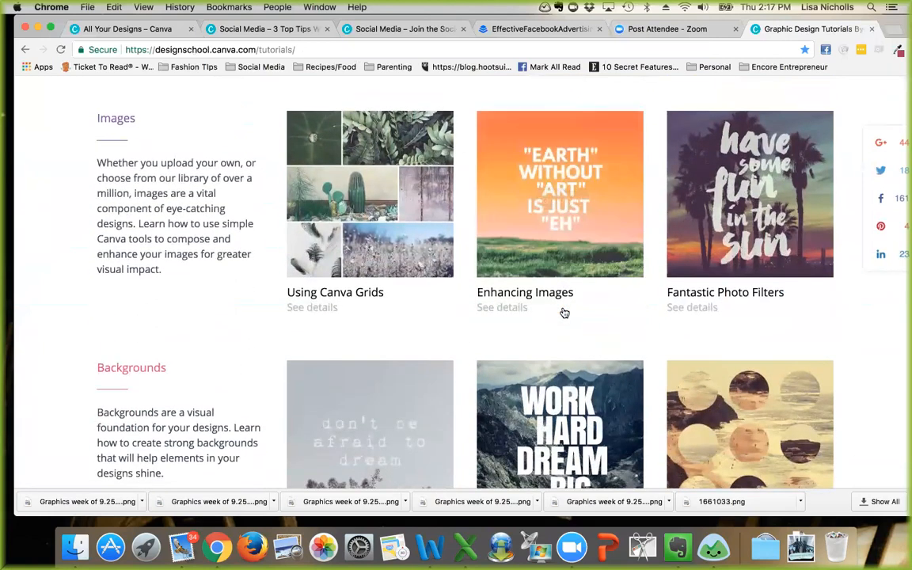
{"action": "scroll", "coordinate": [564, 313], "scroll_direction": "down", "scroll_amount": 3}
{"action": "scroll", "coordinate": [564, 313], "scroll_direction": "down", "scroll_amount": 1}
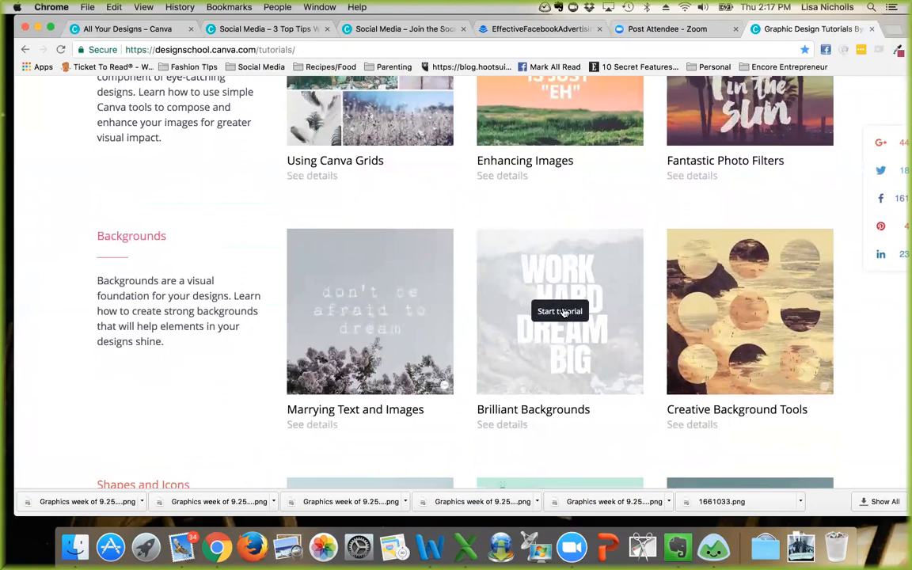
{"action": "scroll", "coordinate": [563, 312], "scroll_direction": "up", "scroll_amount": 3}
{"action": "mouse_move", "coordinate": [342, 168]}
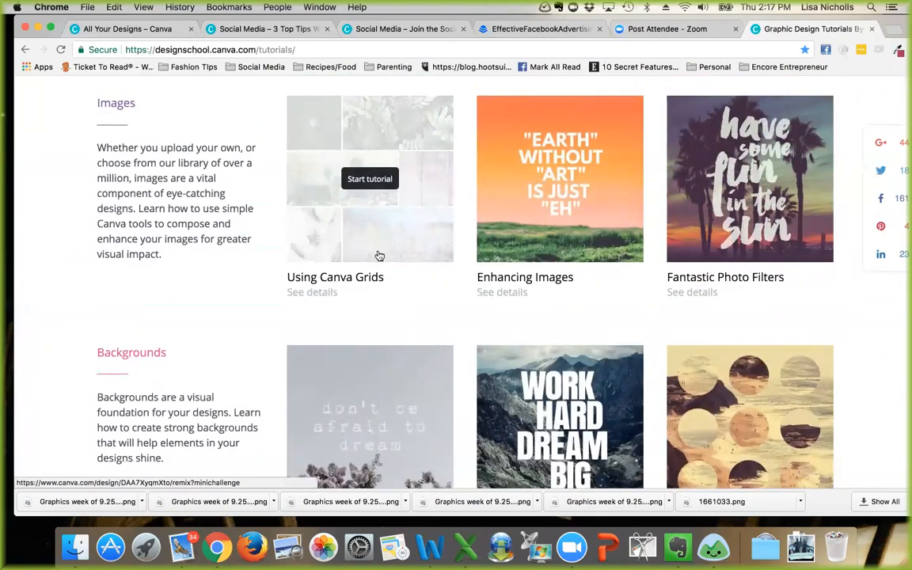
{"action": "scroll", "coordinate": [525, 348], "scroll_direction": "down", "scroll_amount": 10}
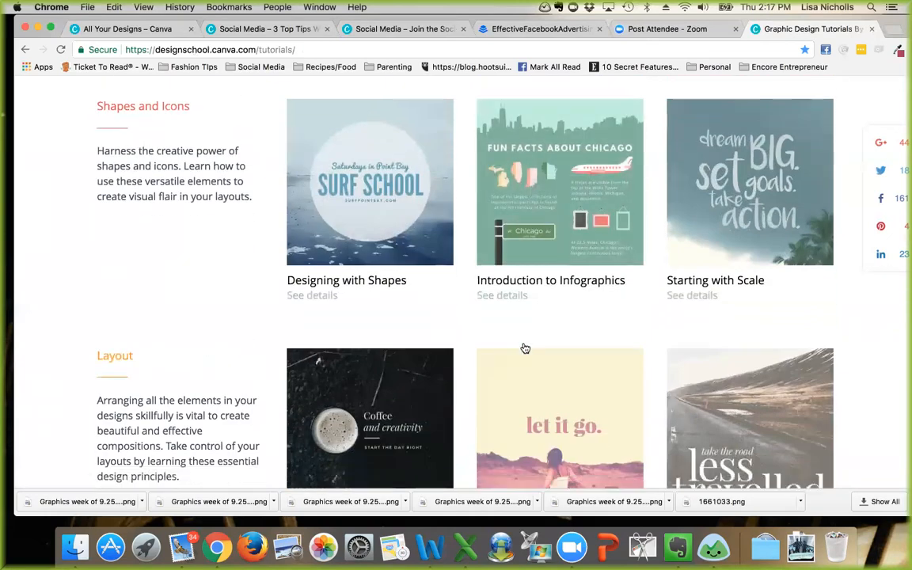
{"action": "scroll", "coordinate": [525, 348], "scroll_direction": "down", "scroll_amount": 13}
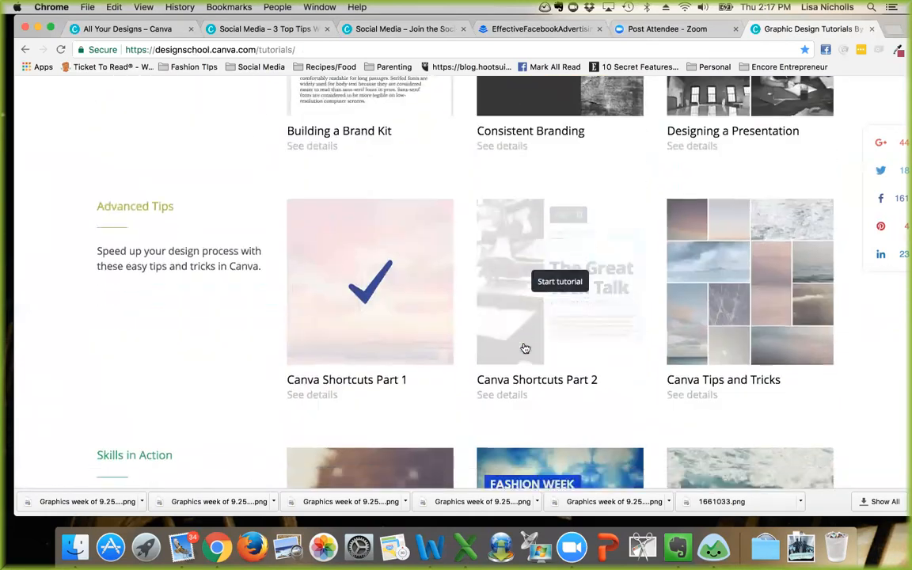
{"action": "scroll", "coordinate": [525, 349], "scroll_direction": "down", "scroll_amount": 3}
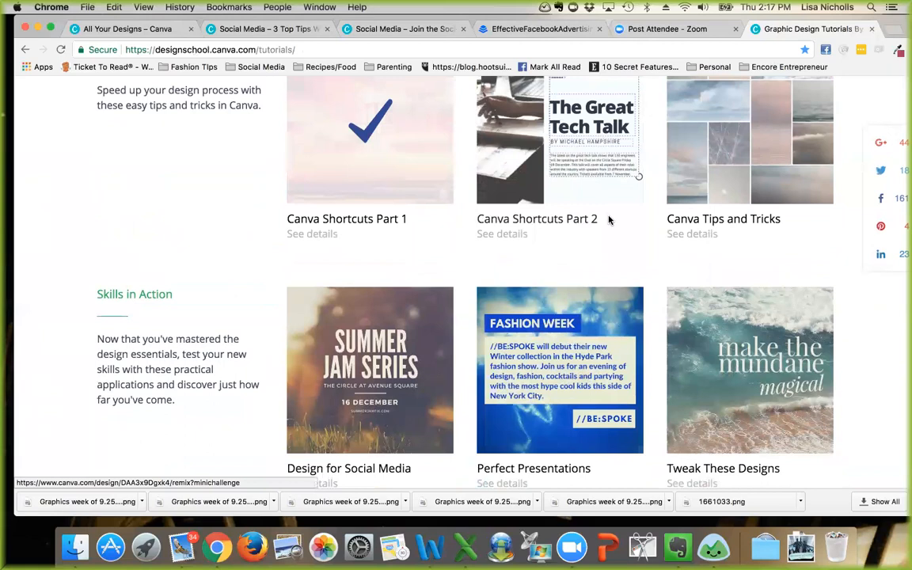
{"action": "scroll", "coordinate": [697, 222], "scroll_direction": "up", "scroll_amount": 1}
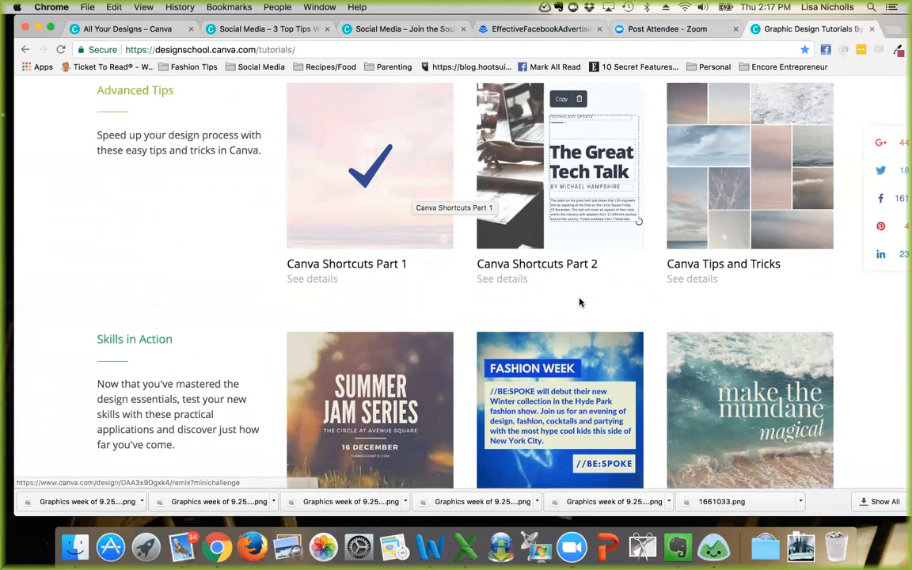
{"action": "scroll", "coordinate": [580, 302], "scroll_direction": "down", "scroll_amount": 5}
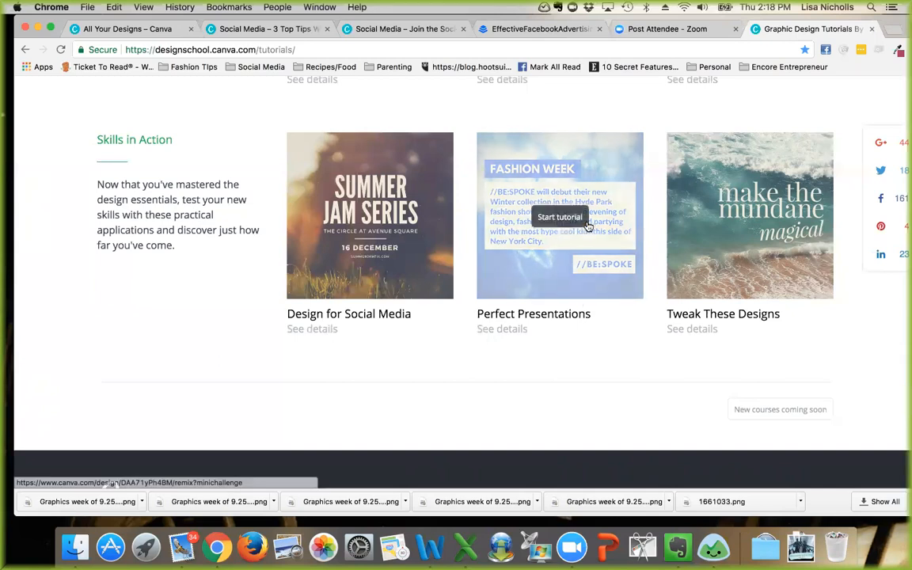
Step: Close the tutorials page, return to All Your Designs and open the "Social Visibility Society Style" design for editing
{"action": "left_click", "coordinate": [872, 29]}
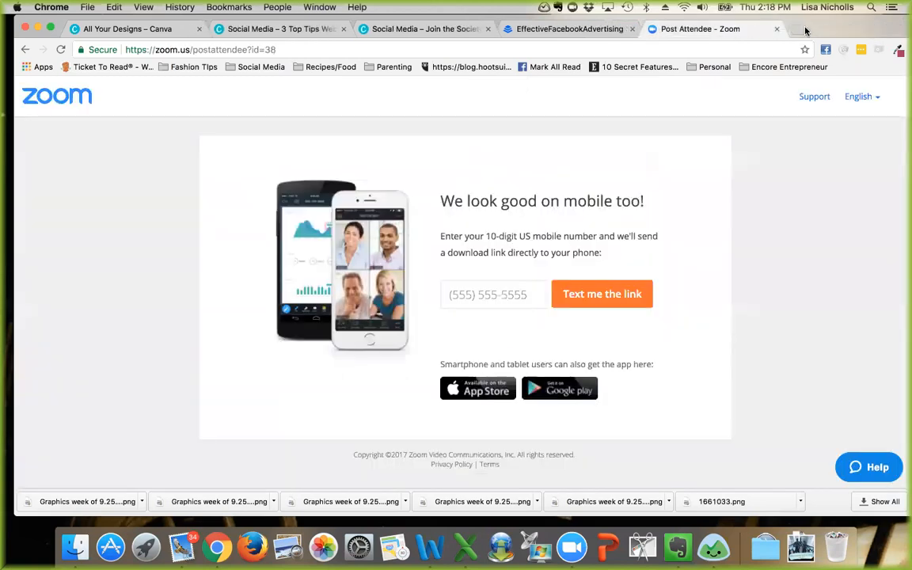
{"action": "left_click", "coordinate": [155, 29]}
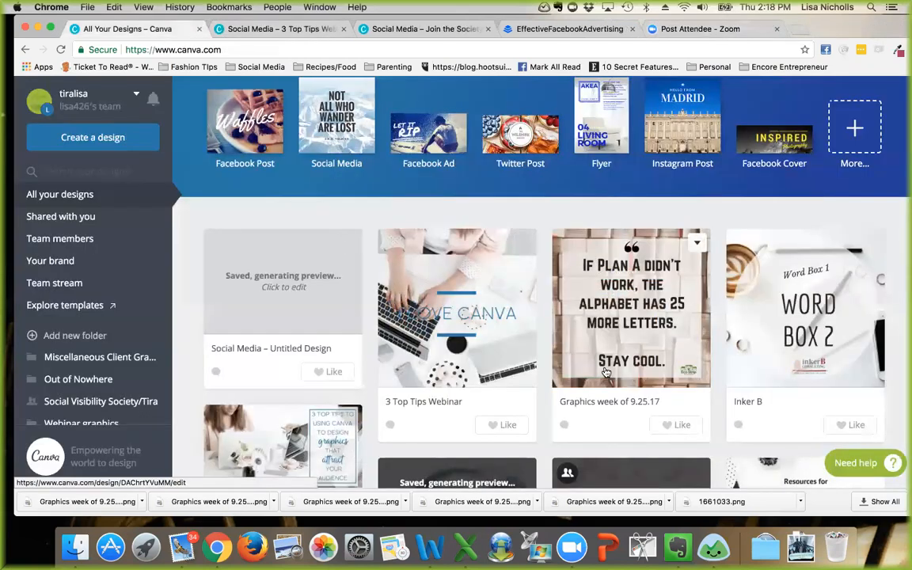
{"action": "scroll", "coordinate": [606, 373], "scroll_direction": "down", "scroll_amount": 2}
{"action": "scroll", "coordinate": [606, 372], "scroll_direction": "down", "scroll_amount": 3}
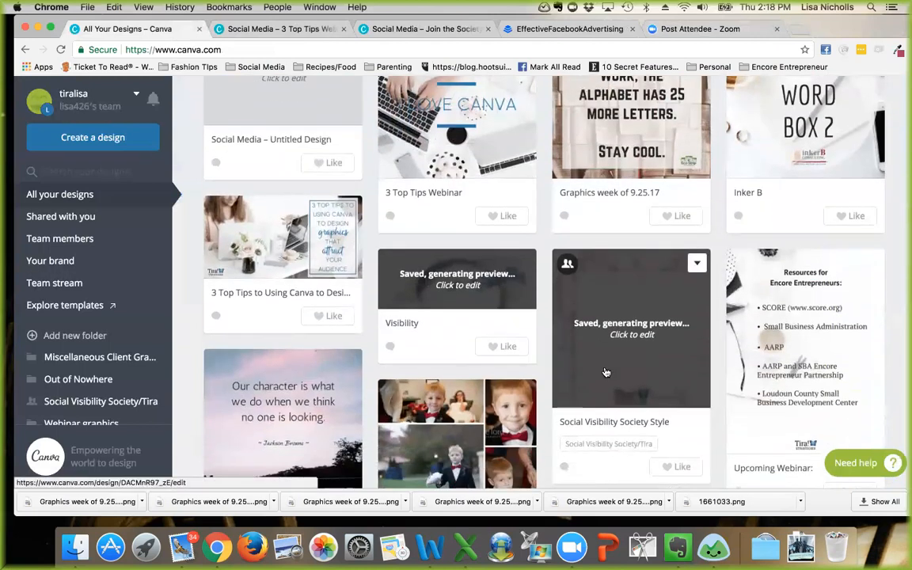
{"action": "scroll", "coordinate": [606, 372], "scroll_direction": "down", "scroll_amount": 2}
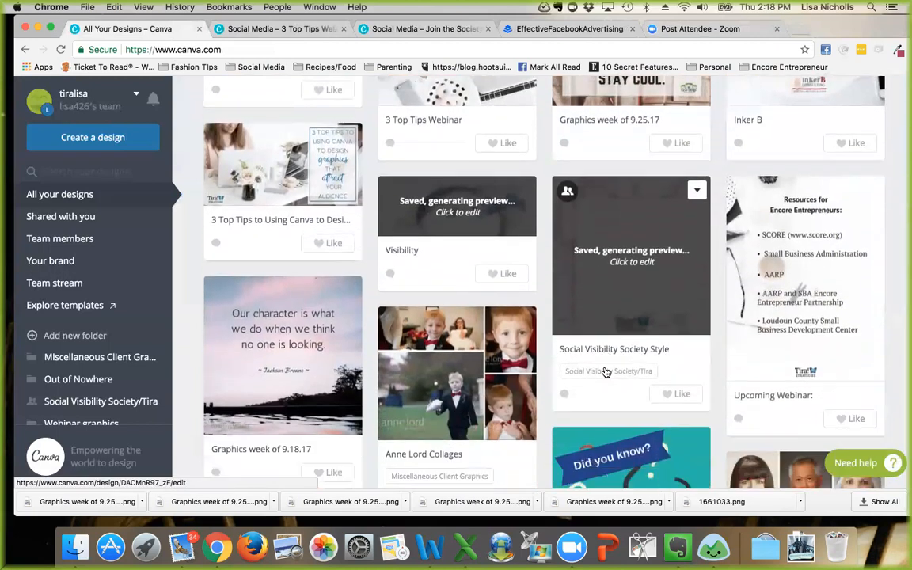
{"action": "left_click", "coordinate": [630, 315]}
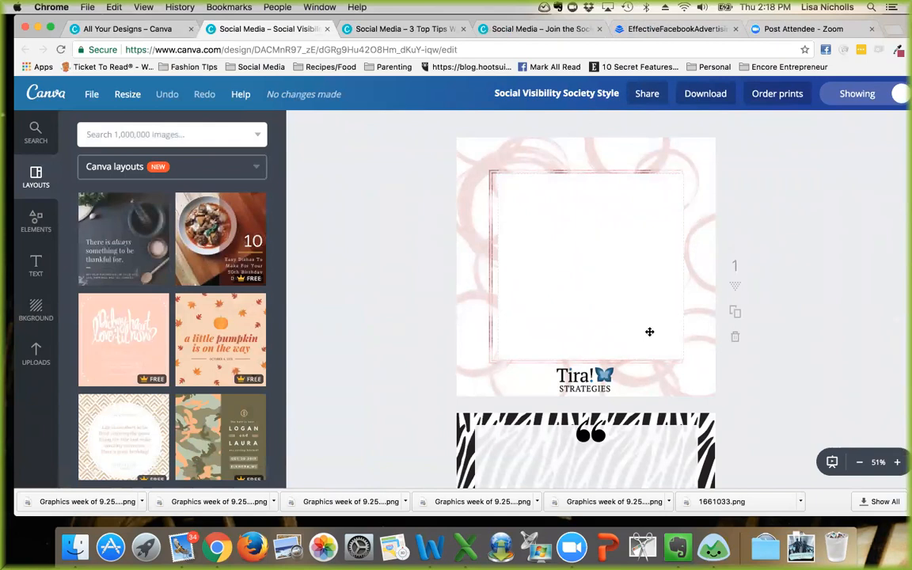
Step: Delete the testimonial text and its attribution line from the gold arrow frame graphic on page 3
{"action": "scroll", "coordinate": [649, 331], "scroll_direction": "down", "scroll_amount": 3}
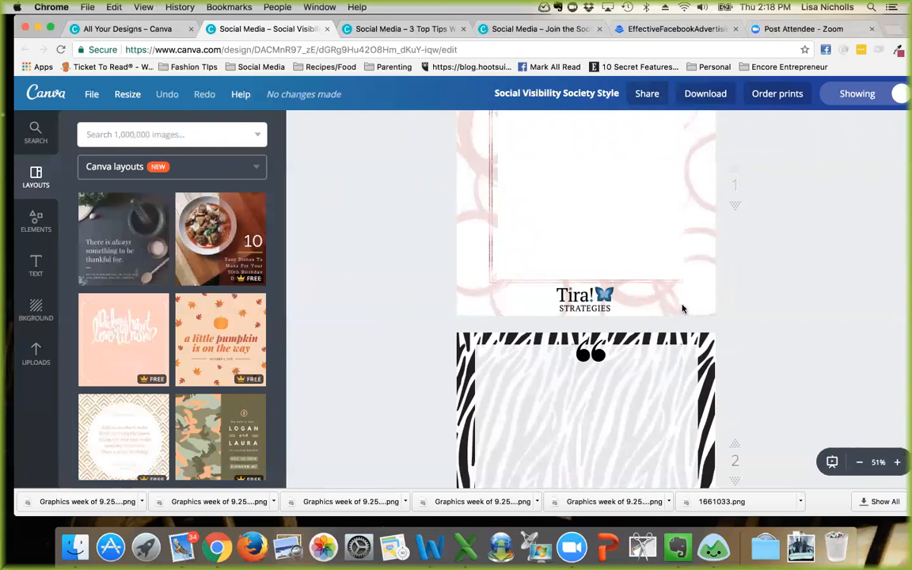
{"action": "scroll", "coordinate": [682, 307], "scroll_direction": "up", "scroll_amount": 3}
{"action": "scroll", "coordinate": [682, 307], "scroll_direction": "down", "scroll_amount": 3}
{"action": "scroll", "coordinate": [683, 308], "scroll_direction": "down", "scroll_amount": 5}
{"action": "scroll", "coordinate": [682, 307], "scroll_direction": "up", "scroll_amount": 2}
{"action": "scroll", "coordinate": [683, 305], "scroll_direction": "down", "scroll_amount": 5}
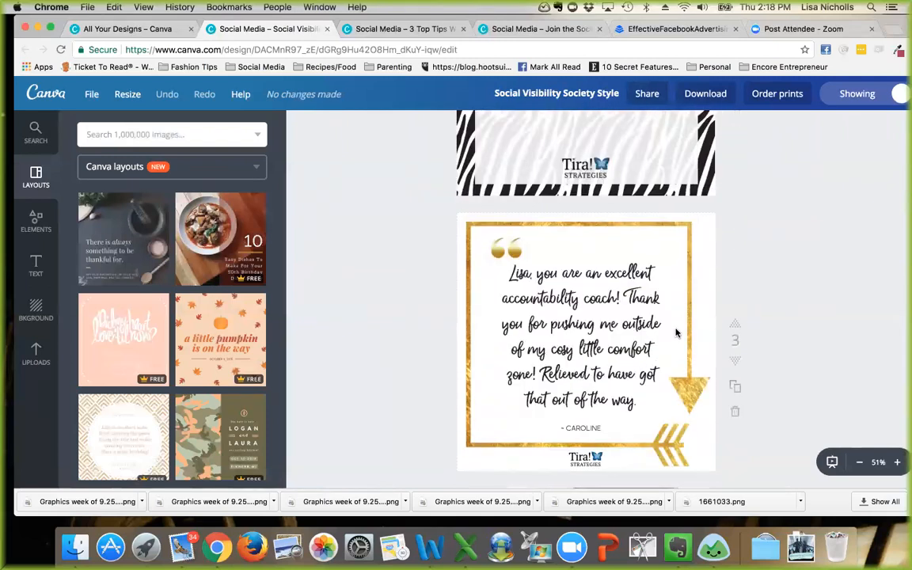
{"action": "scroll", "coordinate": [673, 293], "scroll_direction": "down", "scroll_amount": 1}
{"action": "left_click", "coordinate": [665, 285]}
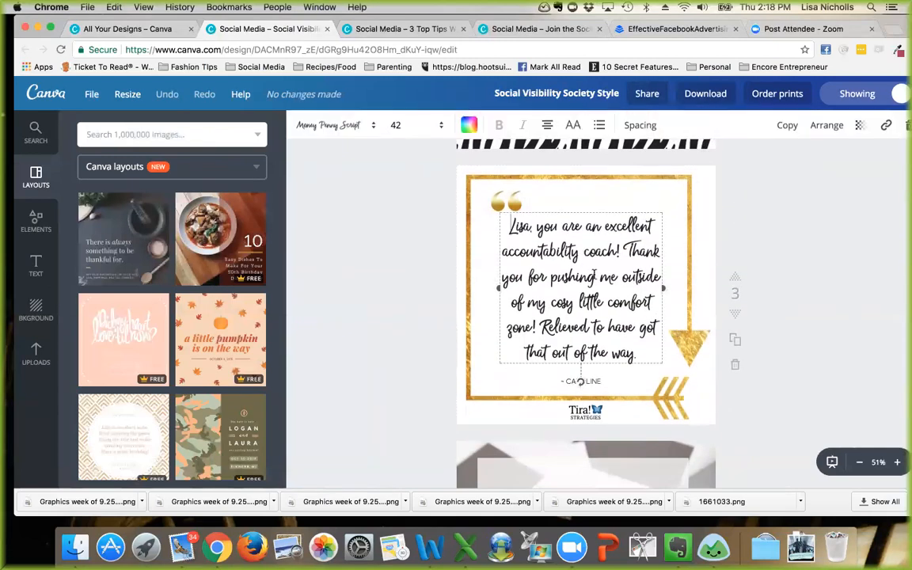
{"action": "left_click", "coordinate": [903, 127]}
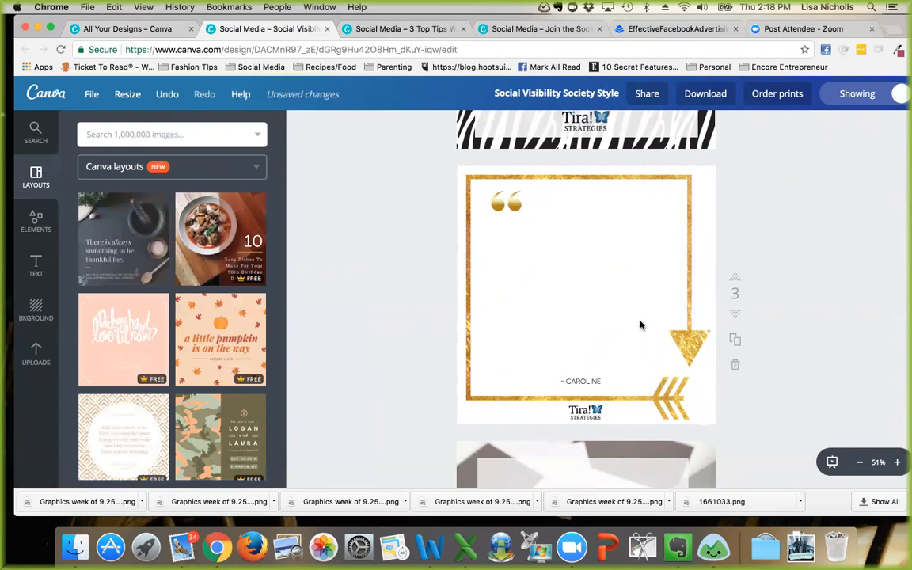
{"action": "left_click", "coordinate": [586, 380]}
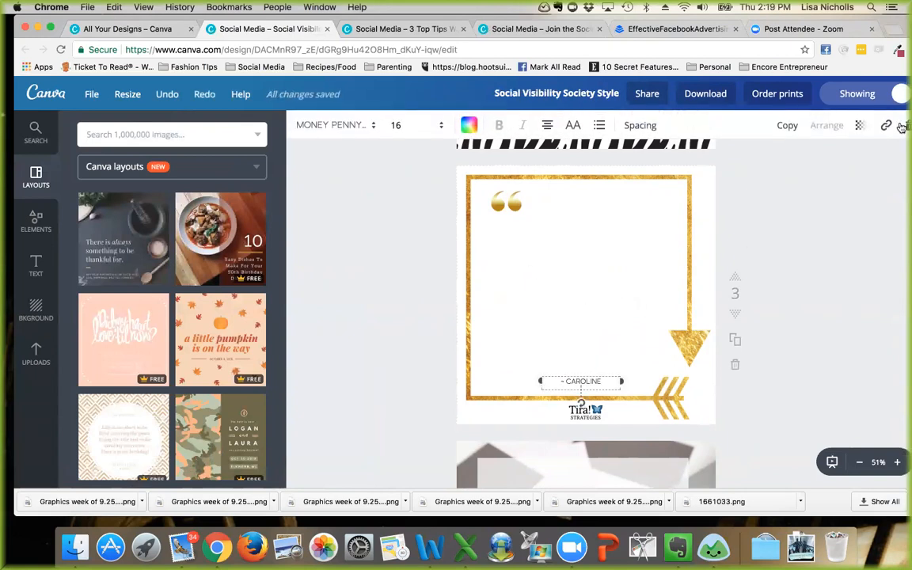
{"action": "key", "text": "Delete"}
Step: Delete the testimonial text and its attribution line from the desk photo graphic on page 4
{"action": "scroll", "coordinate": [597, 236], "scroll_direction": "down", "scroll_amount": 1}
{"action": "scroll", "coordinate": [578, 264], "scroll_direction": "down", "scroll_amount": 5}
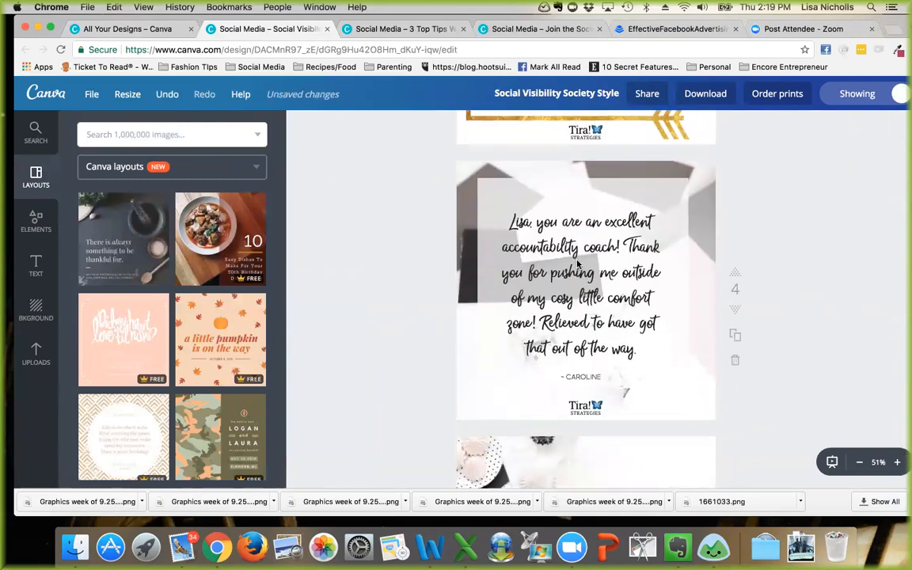
{"action": "left_click", "coordinate": [578, 265]}
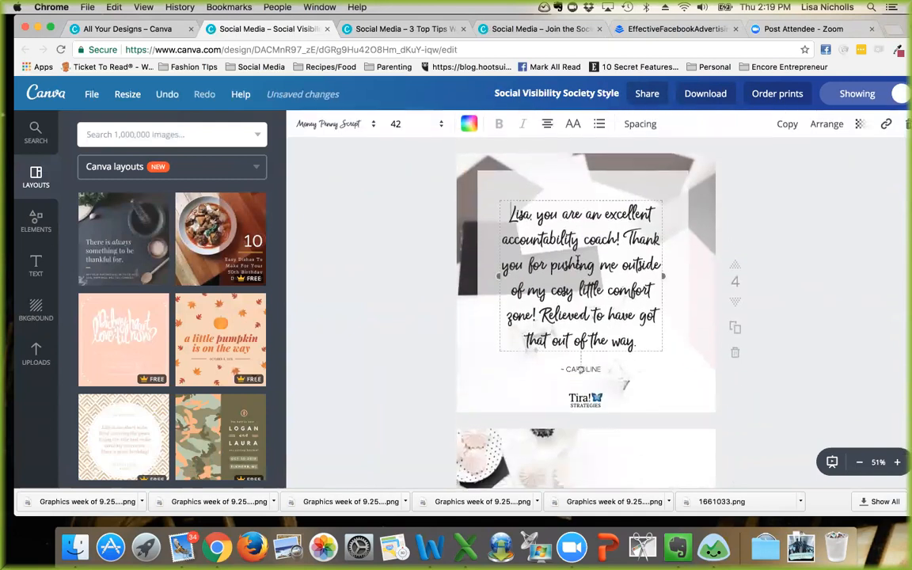
{"action": "left_click", "coordinate": [907, 126]}
{"action": "left_click", "coordinate": [592, 369]}
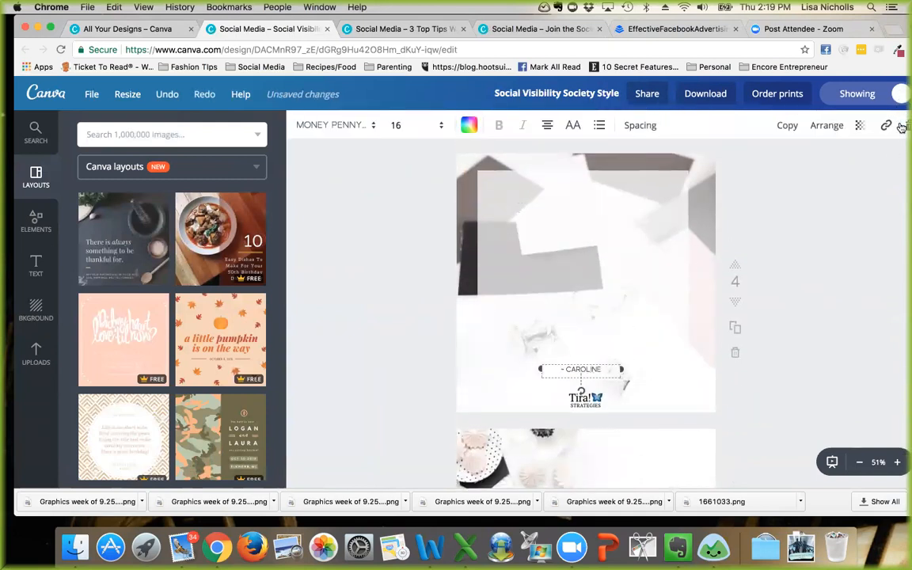
{"action": "key", "text": "Delete"}
Step: Delete the "membership goals" and "400!" texts from the open notebook graphic on page 8
{"action": "scroll", "coordinate": [599, 301], "scroll_direction": "down", "scroll_amount": 3}
{"action": "scroll", "coordinate": [599, 302], "scroll_direction": "down", "scroll_amount": 2}
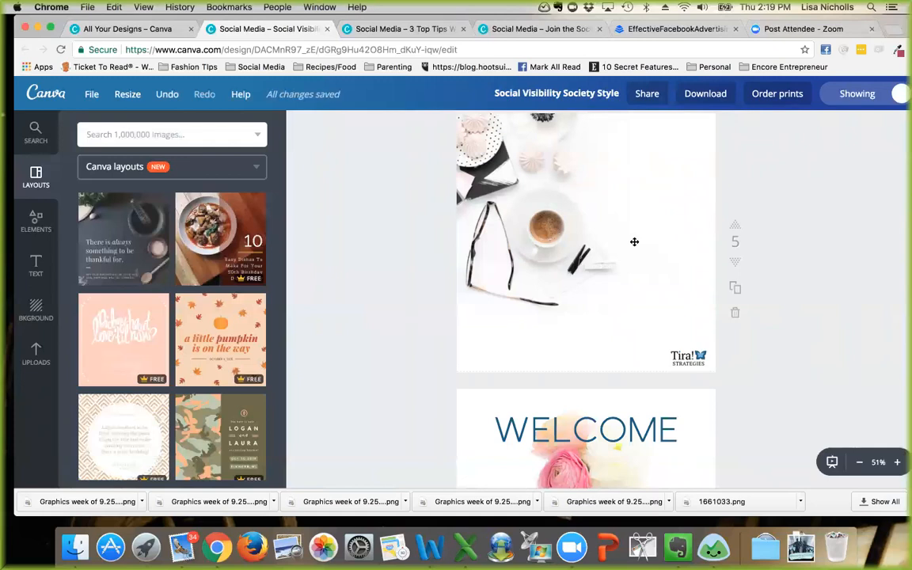
{"action": "scroll", "coordinate": [635, 242], "scroll_direction": "down", "scroll_amount": 4}
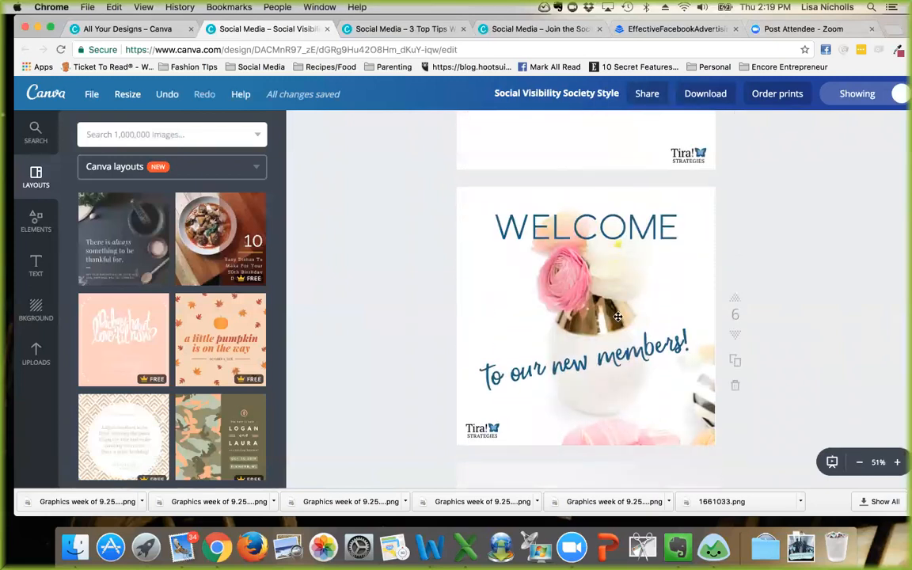
{"action": "scroll", "coordinate": [619, 318], "scroll_direction": "down", "scroll_amount": 5}
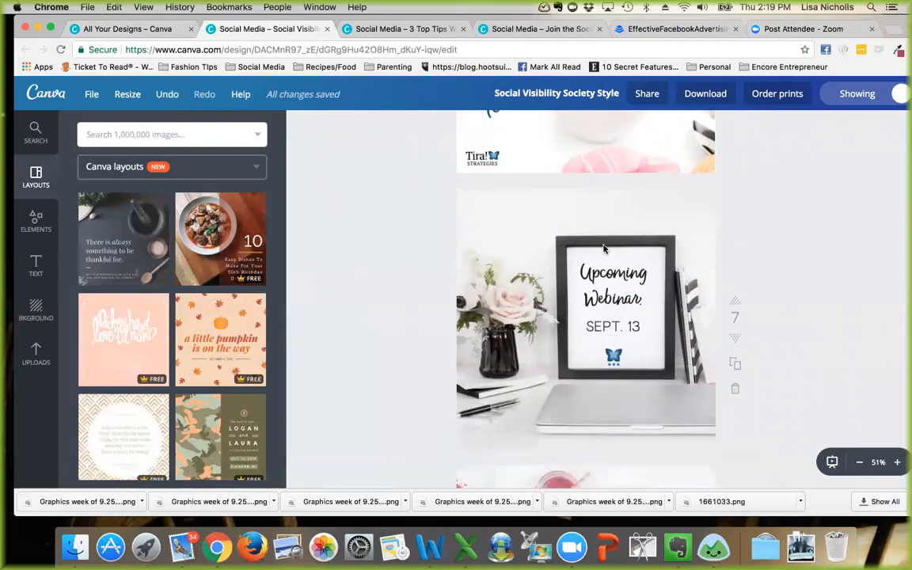
{"action": "scroll", "coordinate": [697, 347], "scroll_direction": "down", "scroll_amount": 3}
{"action": "scroll", "coordinate": [698, 347], "scroll_direction": "down", "scroll_amount": 2}
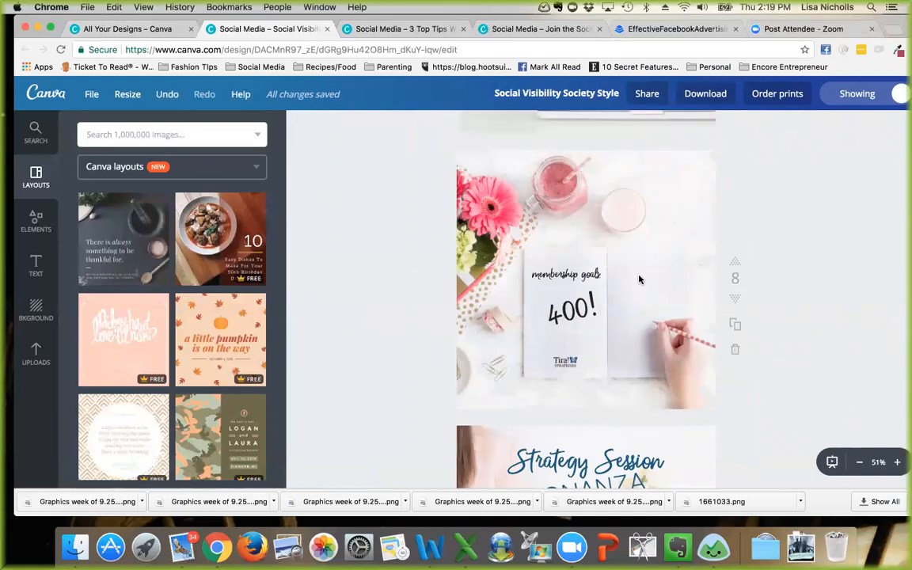
{"action": "left_click", "coordinate": [581, 274]}
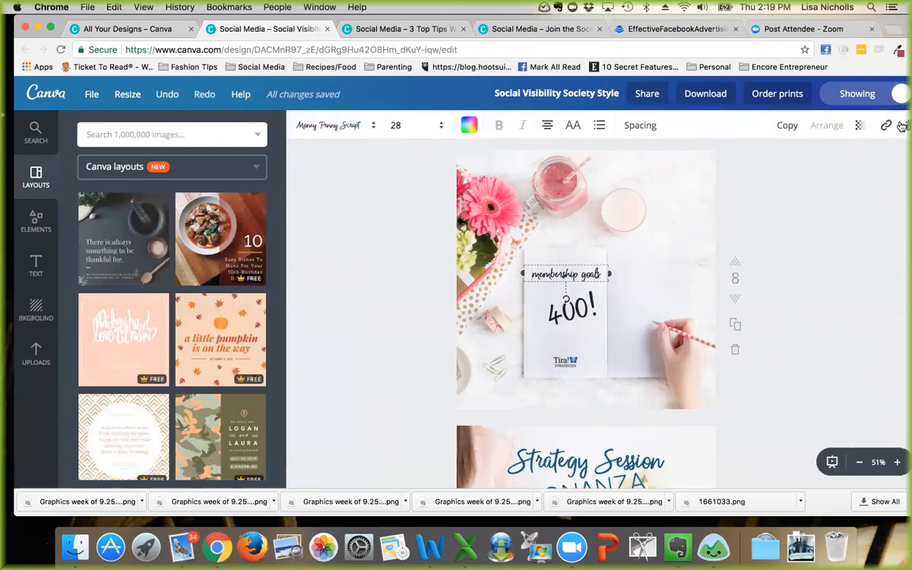
{"action": "left_click", "coordinate": [906, 126]}
{"action": "left_click", "coordinate": [559, 313]}
{"action": "left_click", "coordinate": [907, 125]}
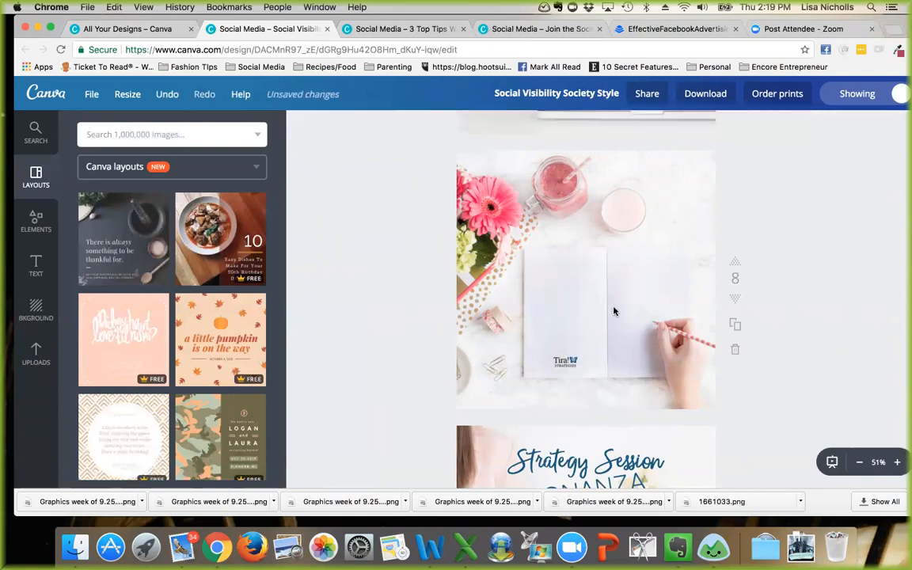
Step: Delete the "Welcome!" text from the "60 Days to Visibility" graphic on page 11 and view the guest expert graphic on page 12
{"action": "scroll", "coordinate": [571, 315], "scroll_direction": "down", "scroll_amount": 15}
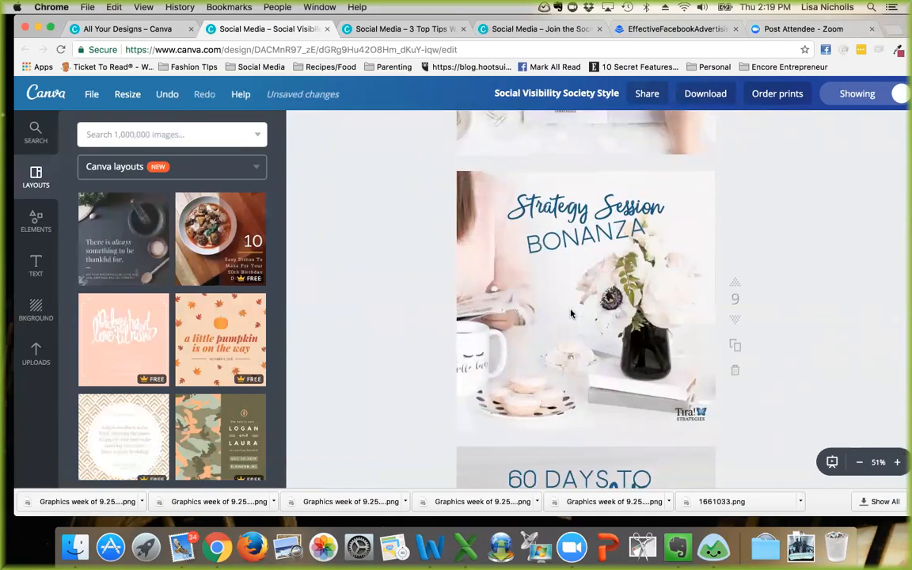
{"action": "scroll", "coordinate": [571, 314], "scroll_direction": "down", "scroll_amount": 3}
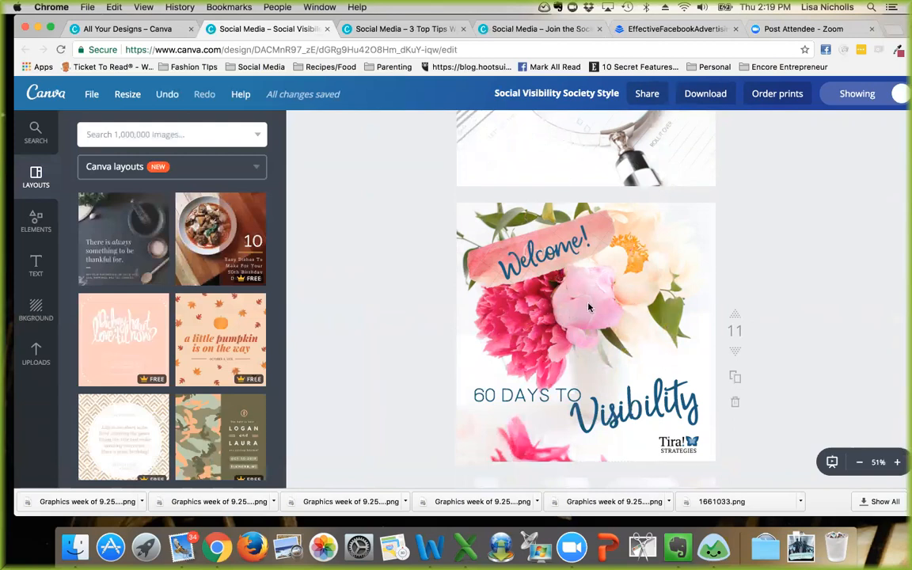
{"action": "left_click", "coordinate": [550, 252]}
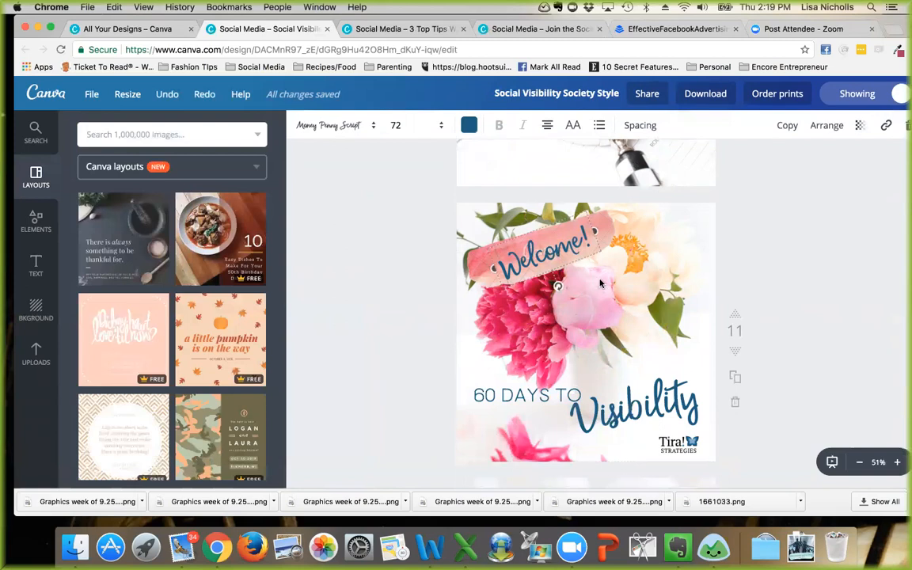
{"action": "key", "text": "Delete"}
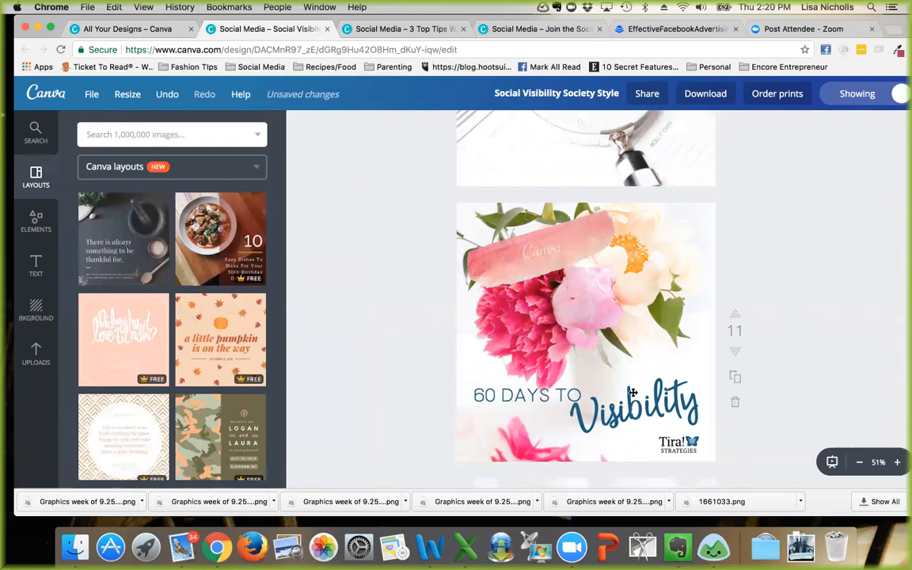
{"action": "scroll", "coordinate": [634, 393], "scroll_direction": "down", "scroll_amount": 5}
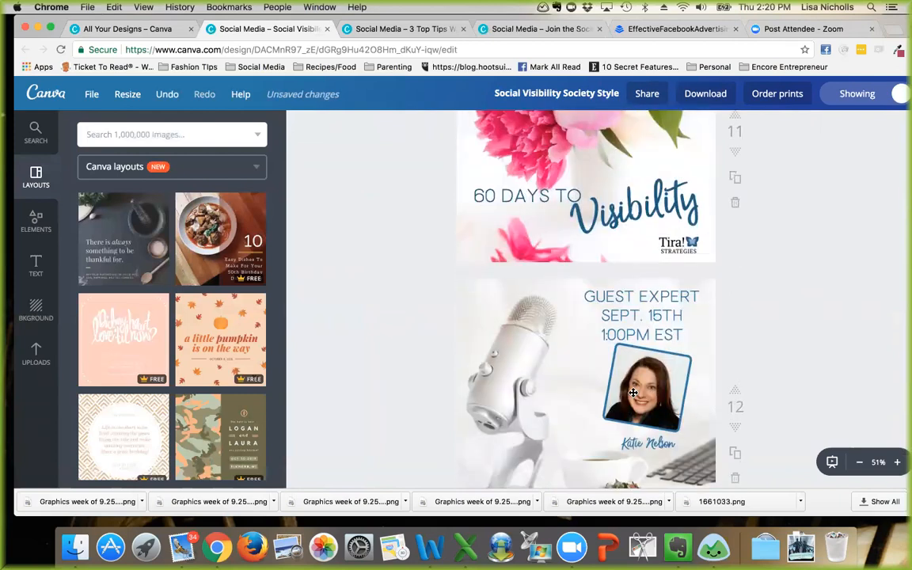
{"action": "scroll", "coordinate": [633, 392], "scroll_direction": "down", "scroll_amount": 3}
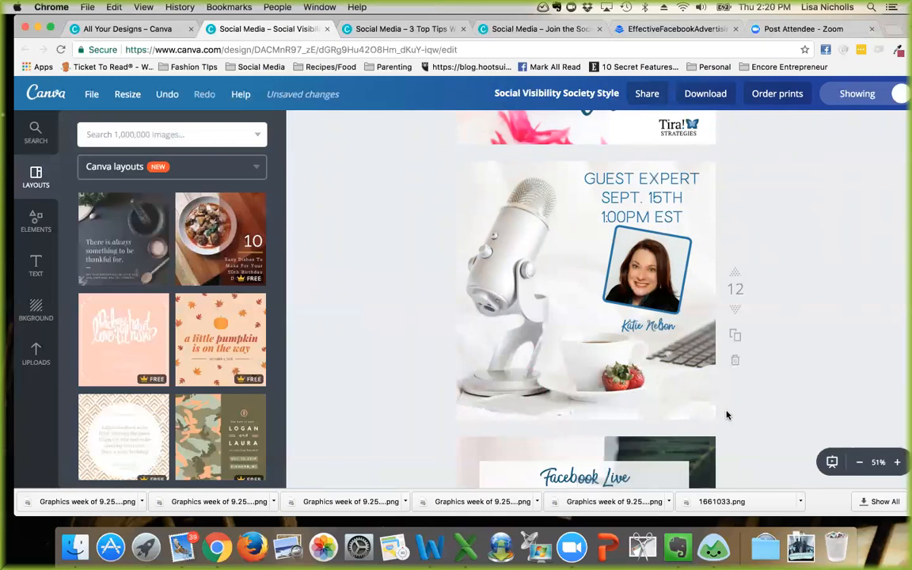
Step: Examine the branded graphics on pages 13 through 17, from the Facebook Live guidelines to the "be consistent..." pencils
{"action": "scroll", "coordinate": [634, 396], "scroll_direction": "down", "scroll_amount": 5}
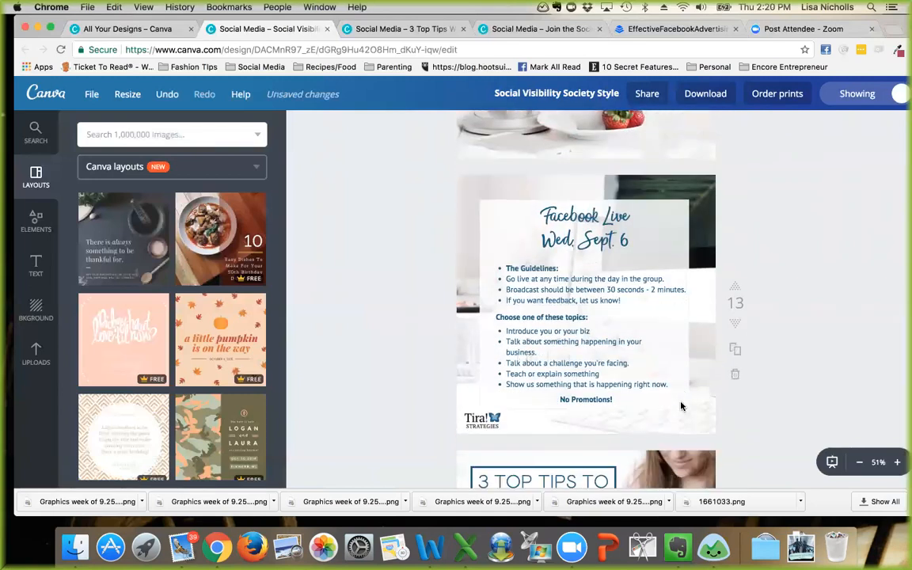
{"action": "scroll", "coordinate": [682, 406], "scroll_direction": "down", "scroll_amount": 5}
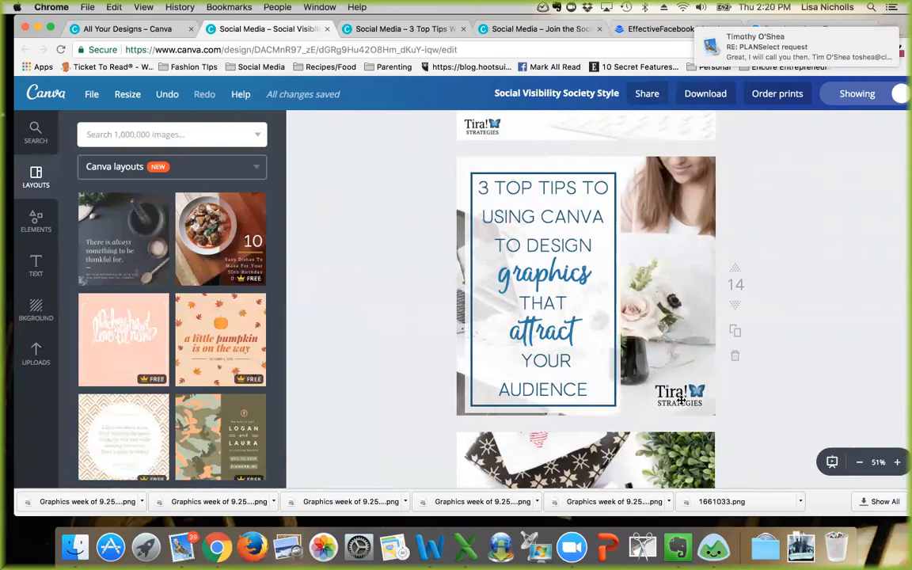
{"action": "left_click", "coordinate": [877, 37]}
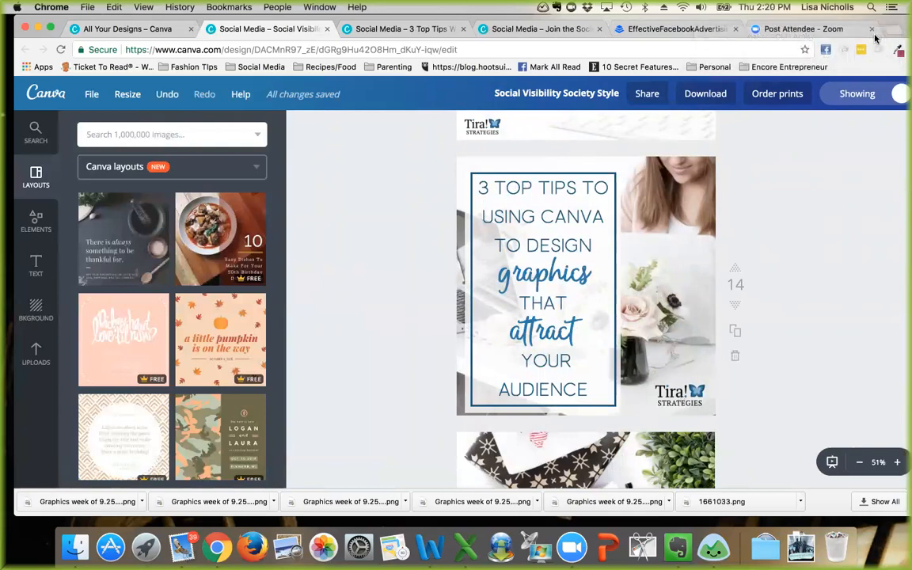
{"action": "left_click", "coordinate": [880, 33]}
{"action": "left_click", "coordinate": [241, 29]}
{"action": "scroll", "coordinate": [693, 394], "scroll_direction": "down", "scroll_amount": 10}
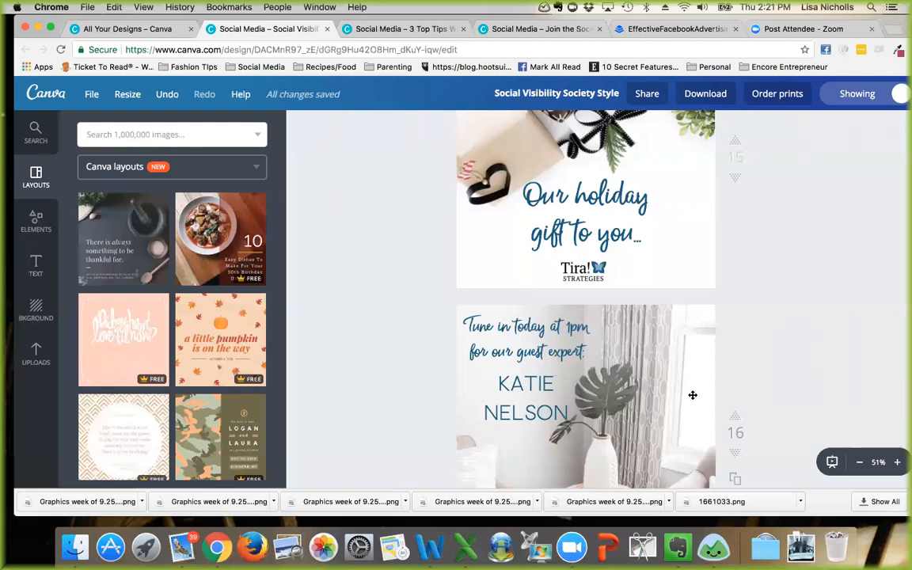
{"action": "scroll", "coordinate": [692, 396], "scroll_direction": "down", "scroll_amount": 8}
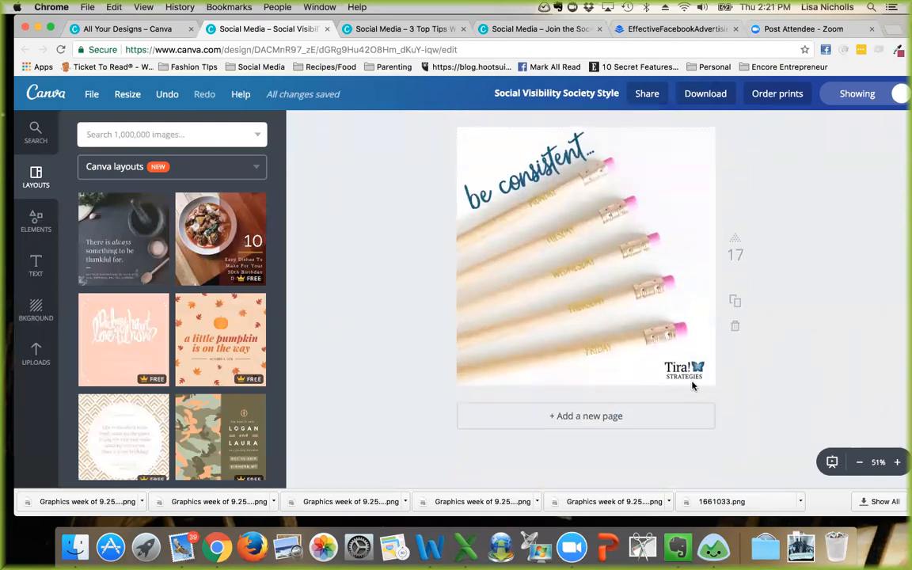
Step: Return to the blank pink-ring frame graphic on page 1 and open the list of layout sources and design folders
{"action": "scroll", "coordinate": [693, 392], "scroll_direction": "up", "scroll_amount": 8}
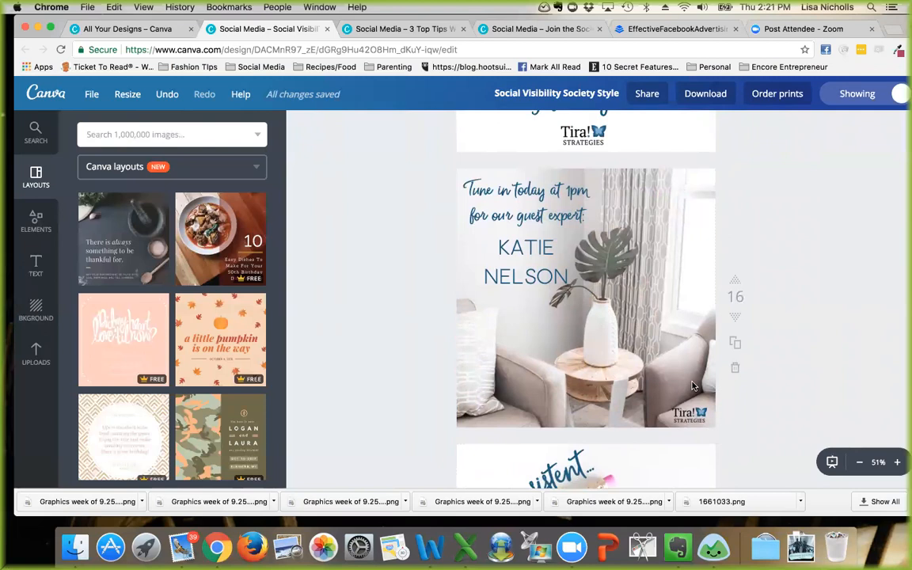
{"action": "scroll", "coordinate": [692, 386], "scroll_direction": "up", "scroll_amount": 20}
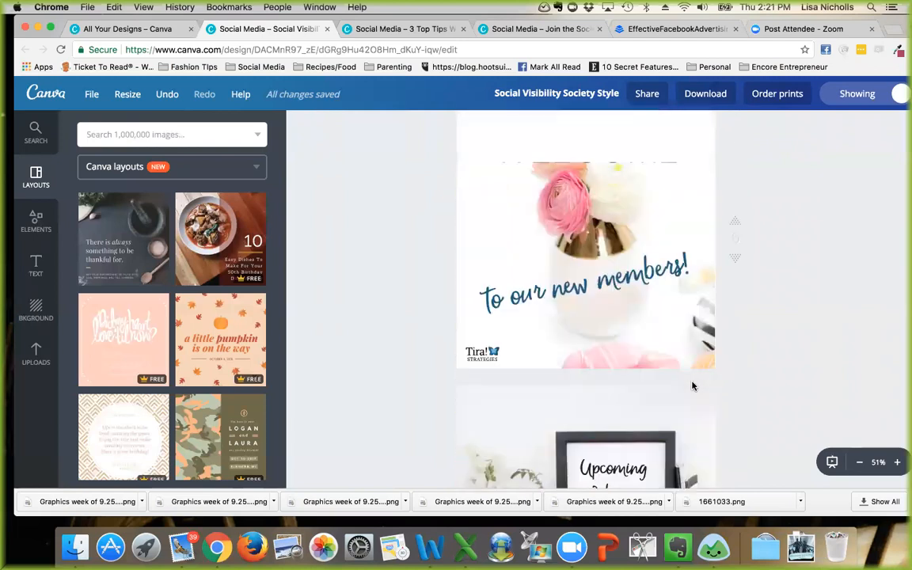
{"action": "scroll", "coordinate": [692, 383], "scroll_direction": "up", "scroll_amount": 4}
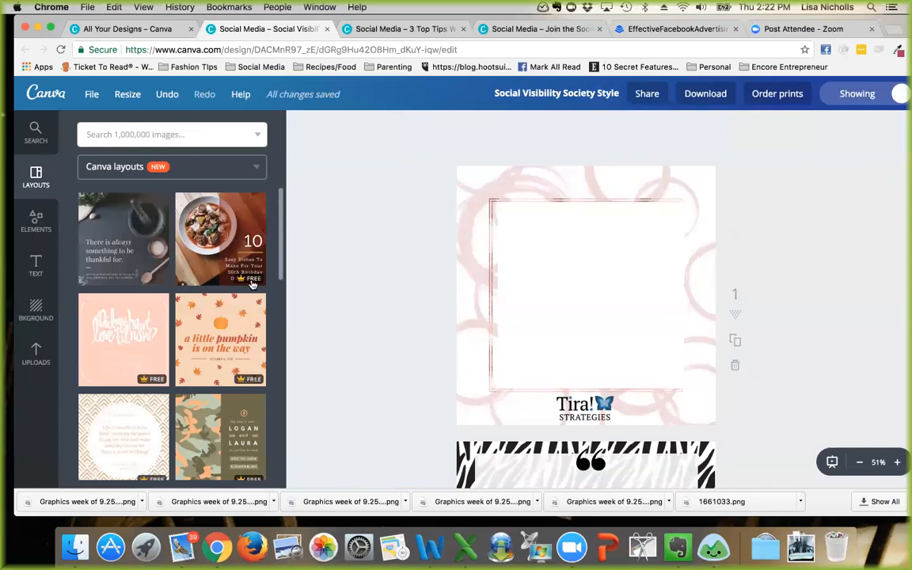
{"action": "left_click", "coordinate": [256, 168]}
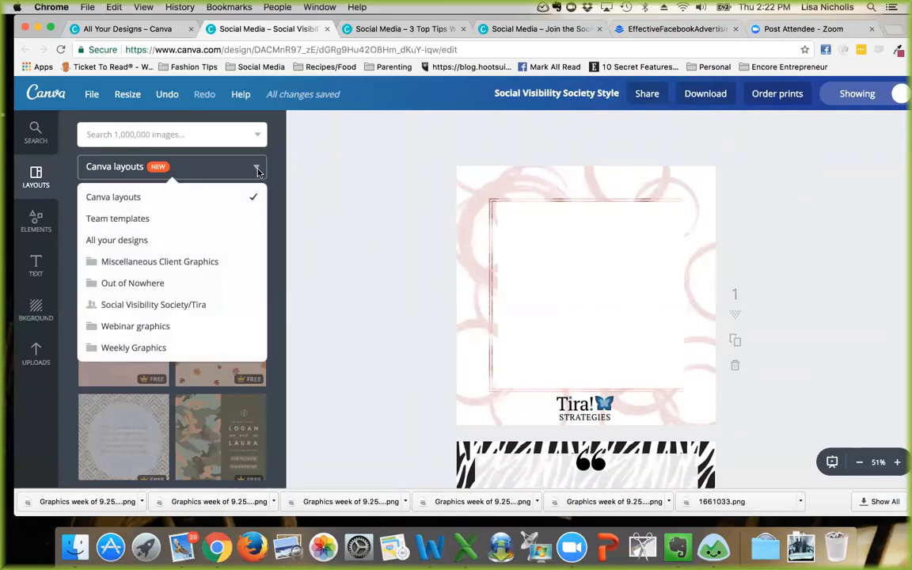